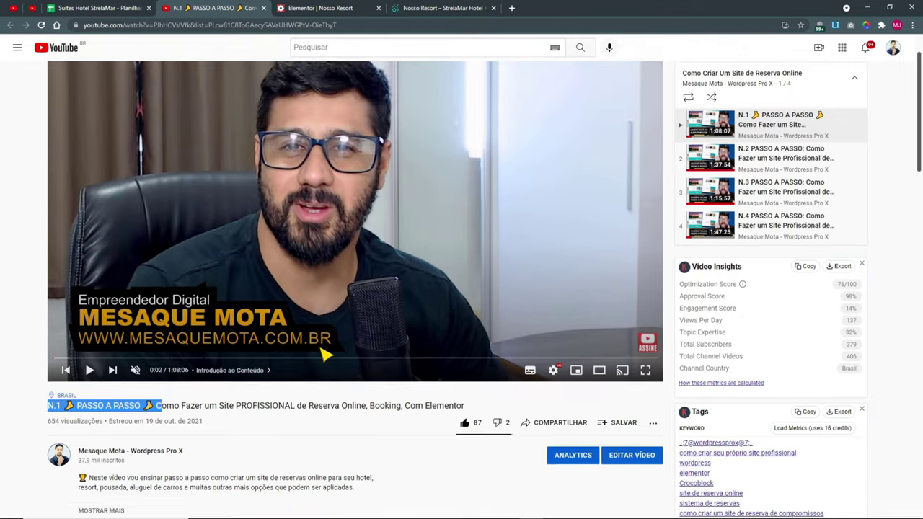
pyautogui.scroll(2, 443, 346)
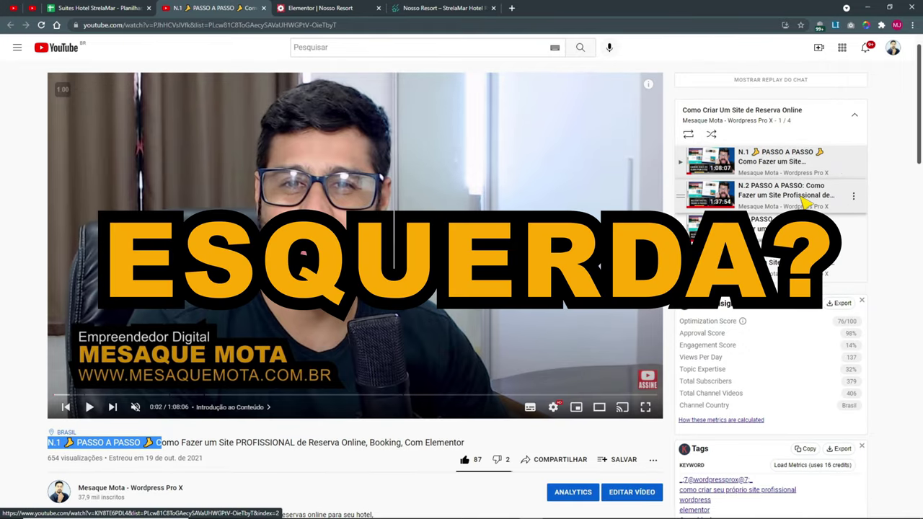
pyautogui.click(907, 186)
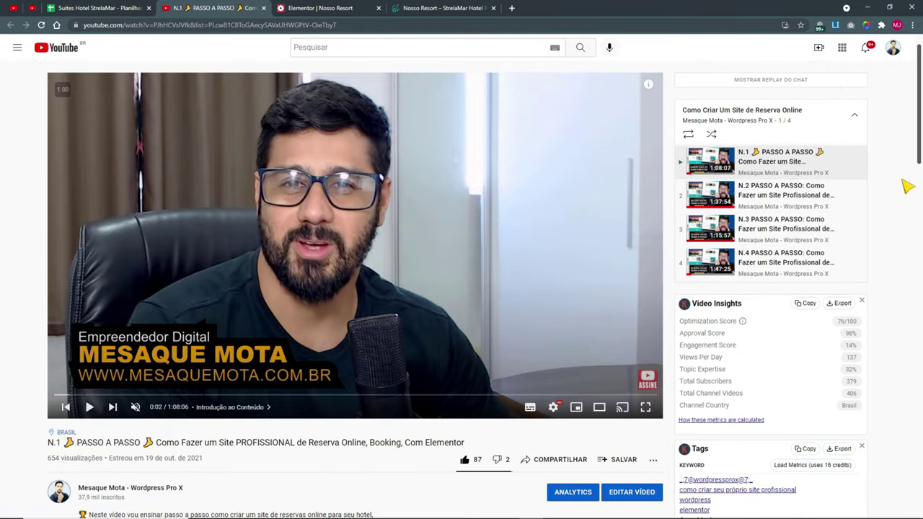
pyautogui.hotkey('ctrl', '+')
pyautogui.hotkey('ctrl', '+')
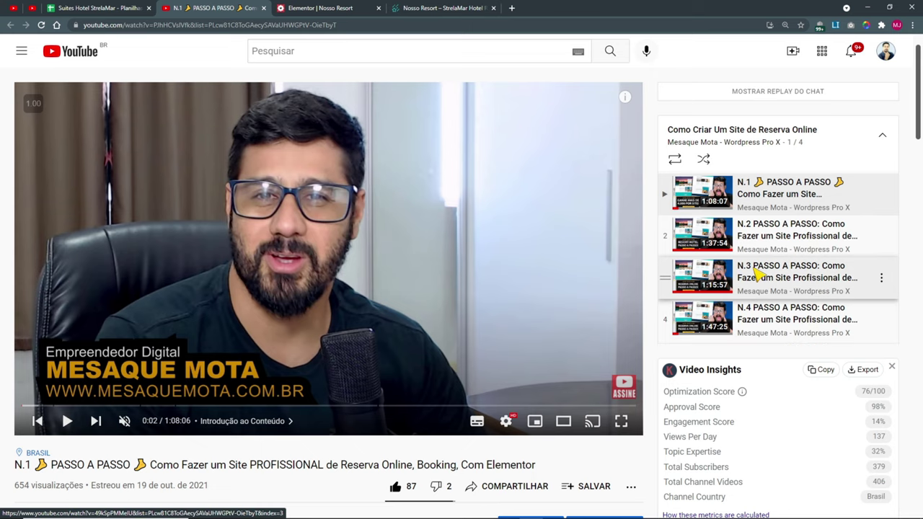
pyautogui.hotkey('ctrl', '-')
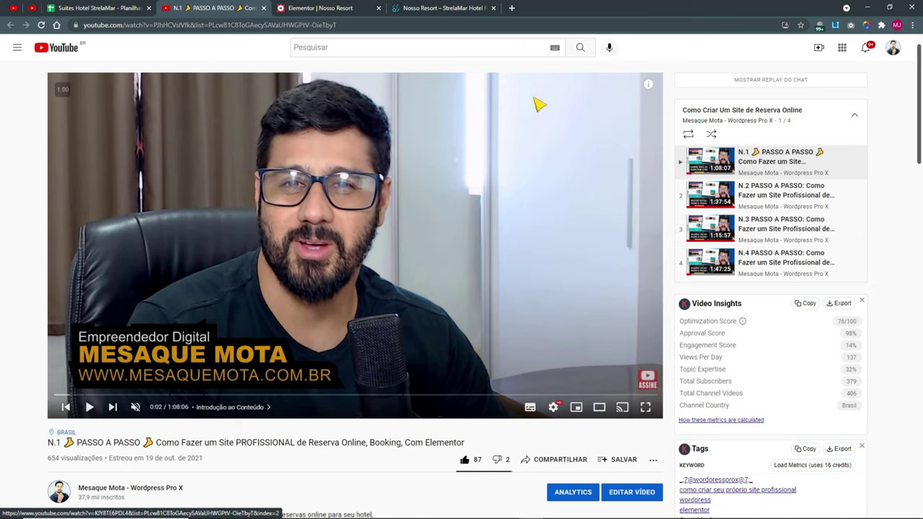
# - Switch to the Nosso Resort site page and review the module 5 and 6 entries in the Notepad course outline
pyautogui.click(419, 8)
pyautogui.hotkey('alt', 'Tab')
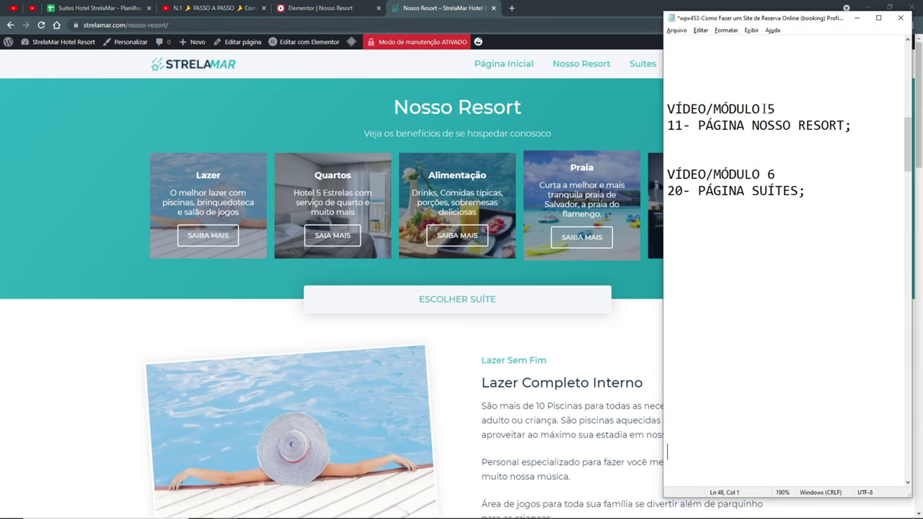
pyautogui.moveTo(851, 125); pyautogui.dragTo(667, 128)
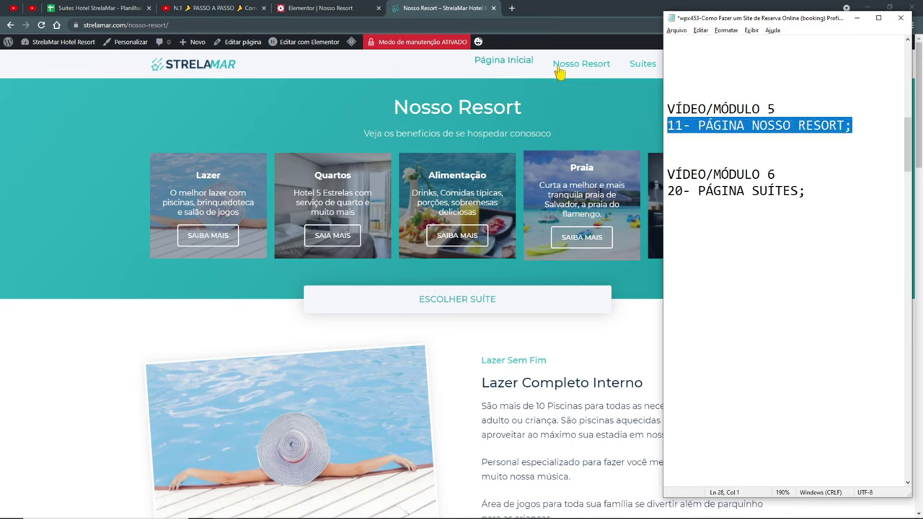
pyautogui.click(689, 174)
pyautogui.moveTo(810, 191); pyautogui.dragTo(658, 175)
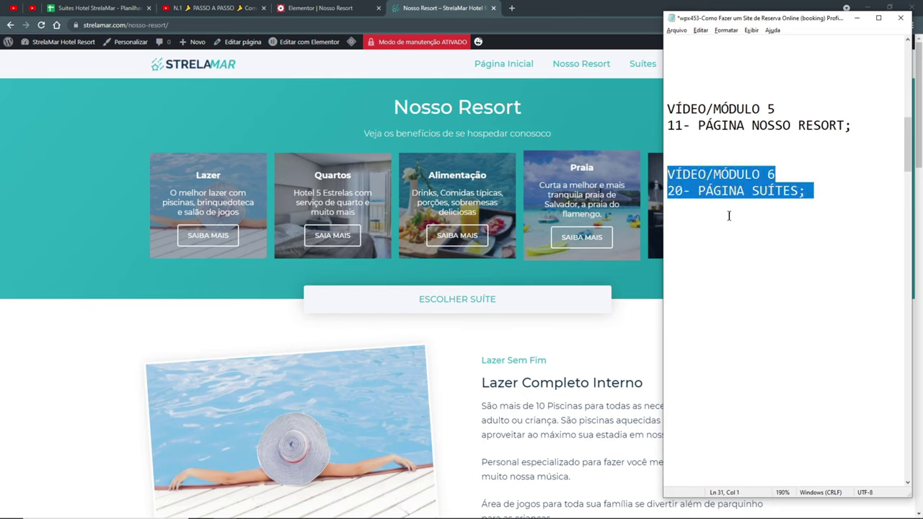
pyautogui.scroll(-5, 784, 314)
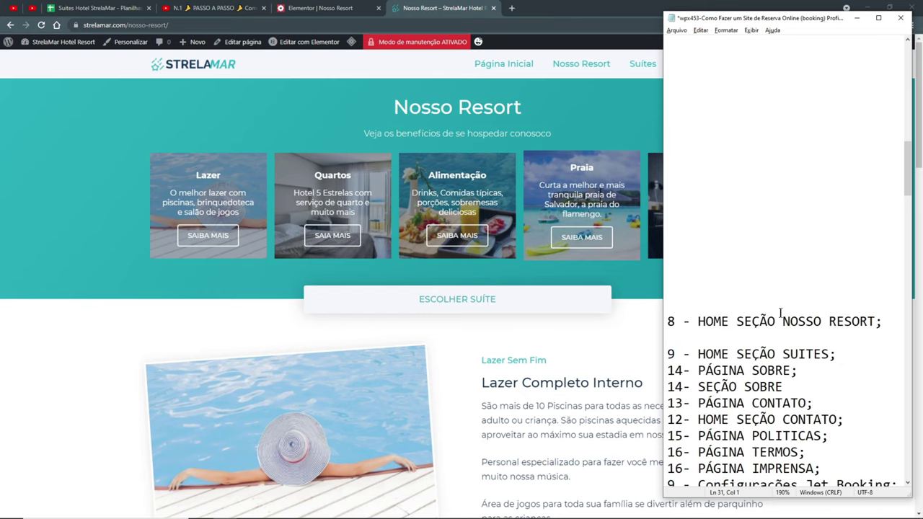
pyautogui.scroll(1, 764, 313)
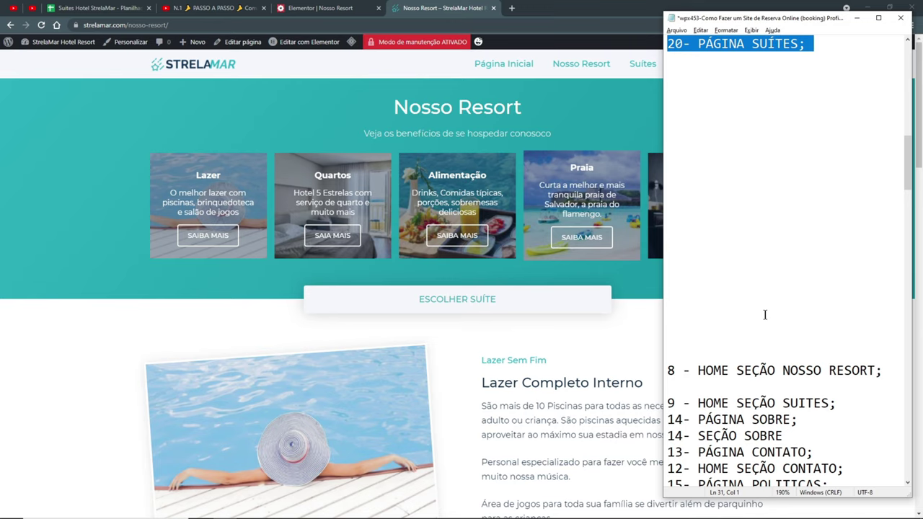
# - Insert a blank line above "14- PÁGINA SOBRE;" in the outline and enter the number 12
pyautogui.click(668, 417)
pyautogui.press('Return')
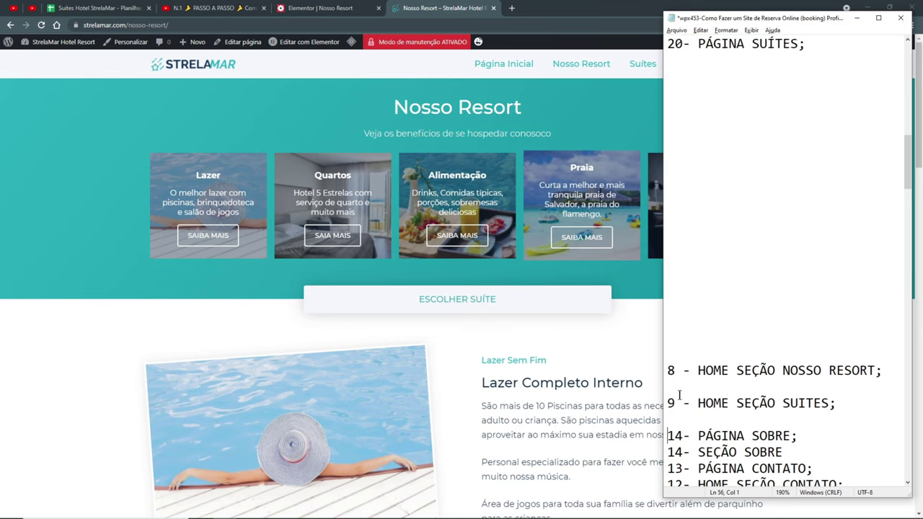
pyautogui.scroll(5, 723, 187)
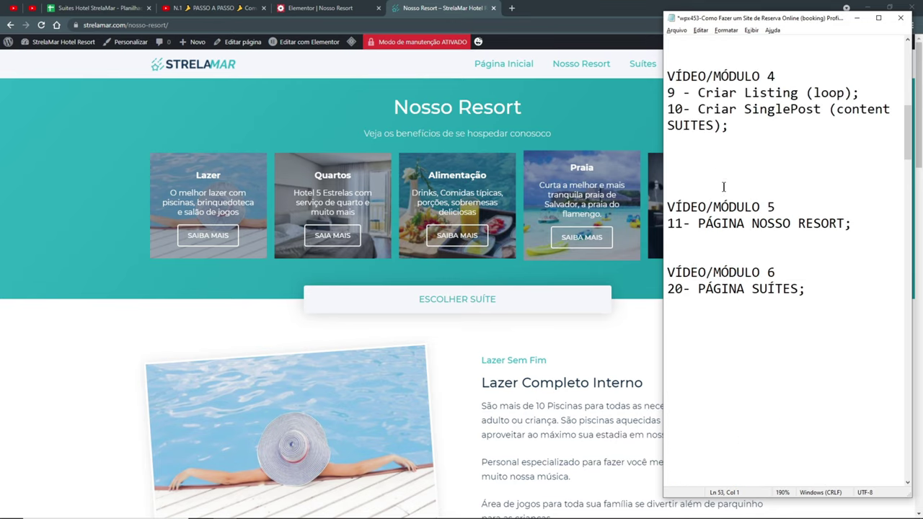
pyautogui.write('12')
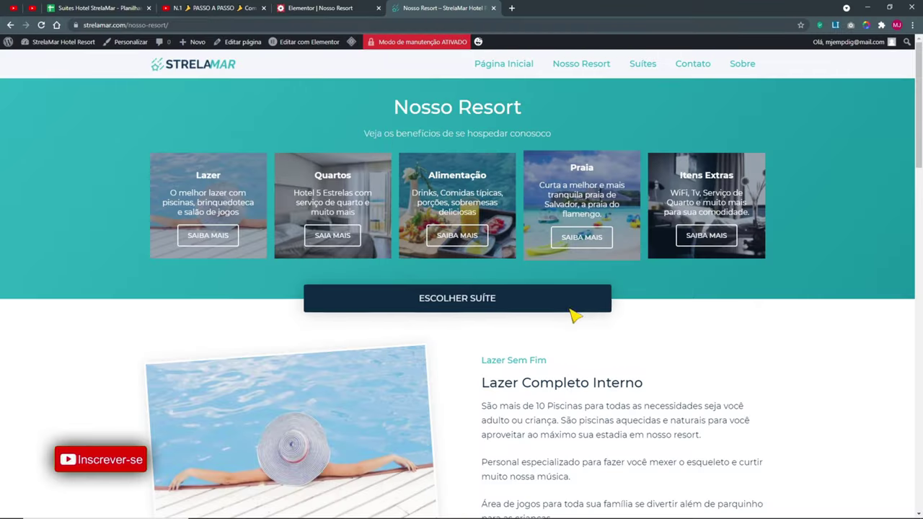
# - Follow the ESCOLHER SUÍTE button on the Nosso Resort page to the suites archive, and return to Nosso Resort
pyautogui.scroll(-3, 575, 315)
pyautogui.scroll(3, 548, 302)
pyautogui.click(485, 296)
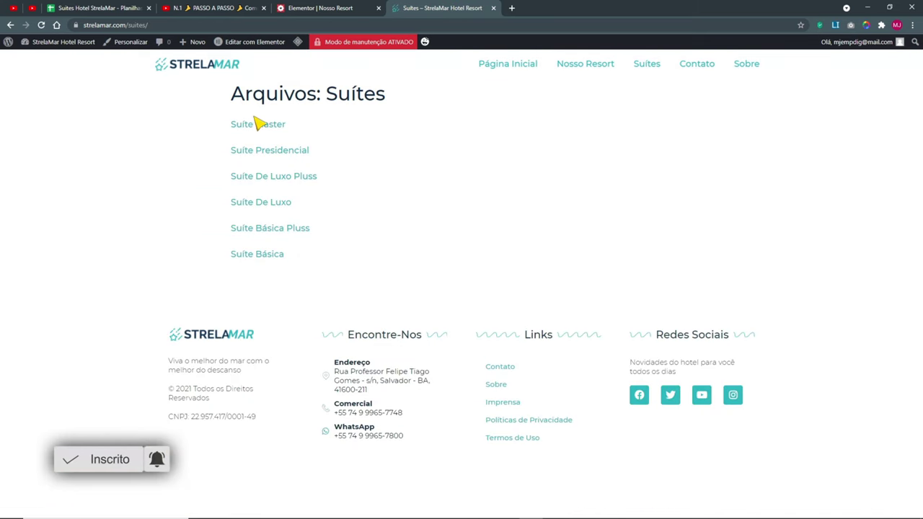
pyautogui.click(582, 66)
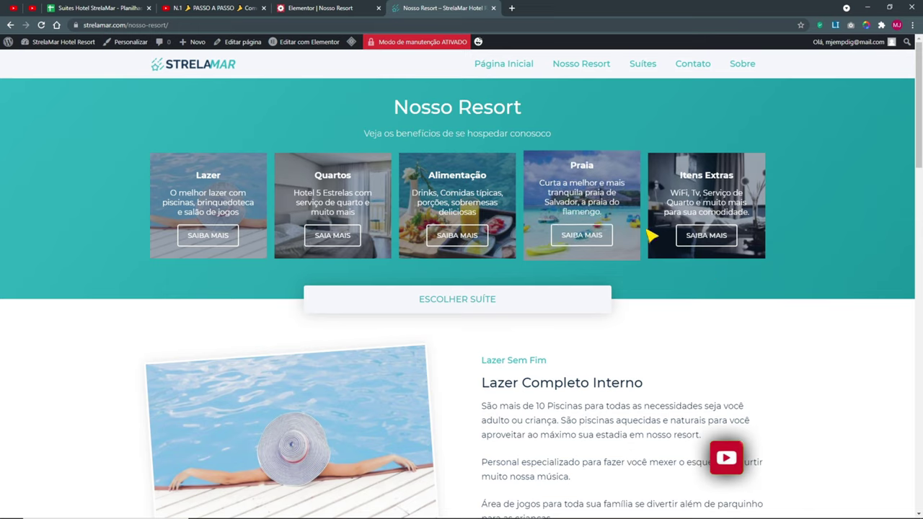
# - Compare the Itens Extras section of the live Nosso Resort page with the same section of the reference site
pyautogui.scroll(-20, 670, 276)
pyautogui.scroll(4, 670, 288)
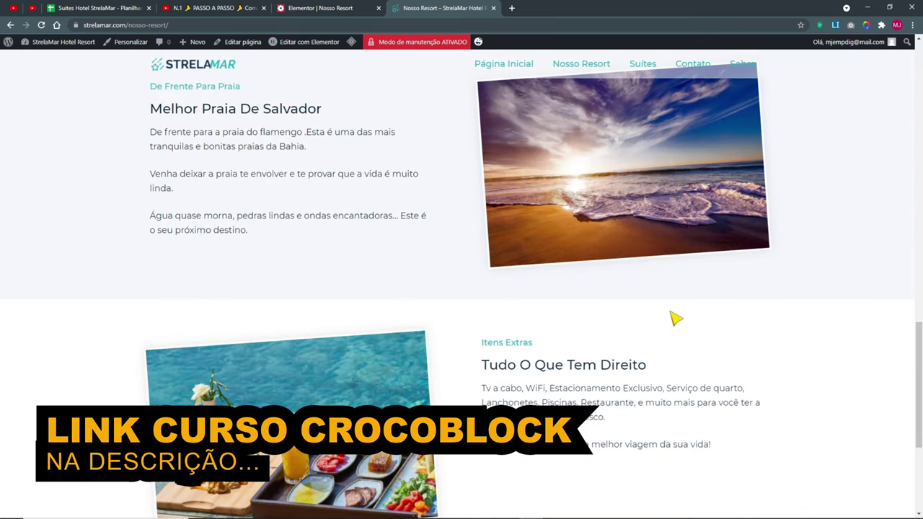
pyautogui.scroll(-2, 591, 363)
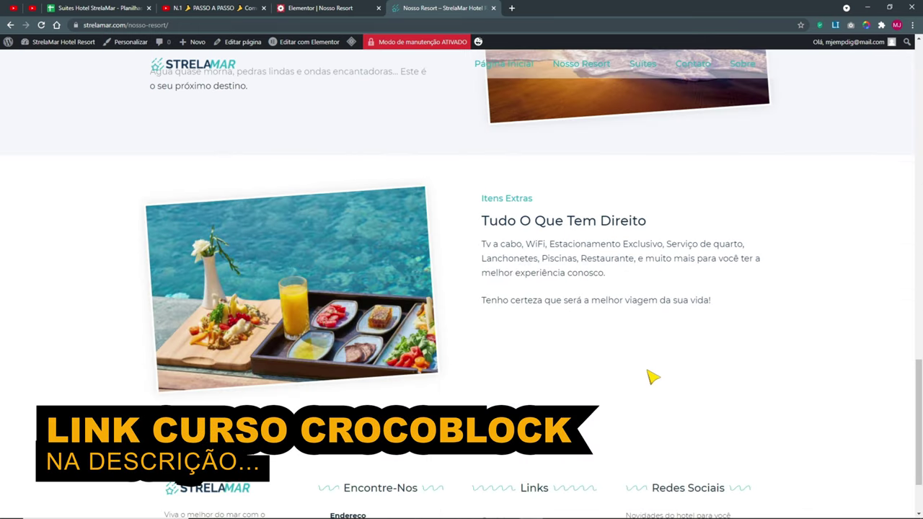
pyautogui.scroll(-2, 651, 377)
pyautogui.scroll(3, 461, 108)
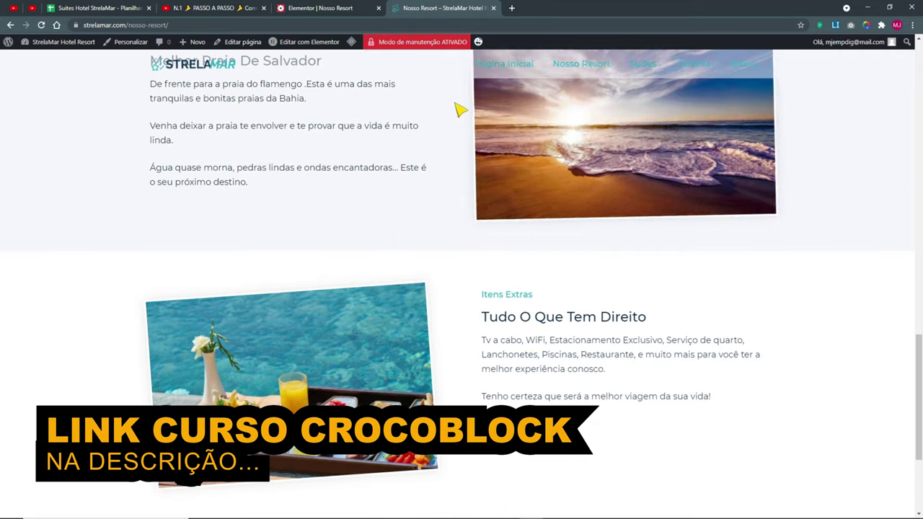
pyautogui.click(317, 8)
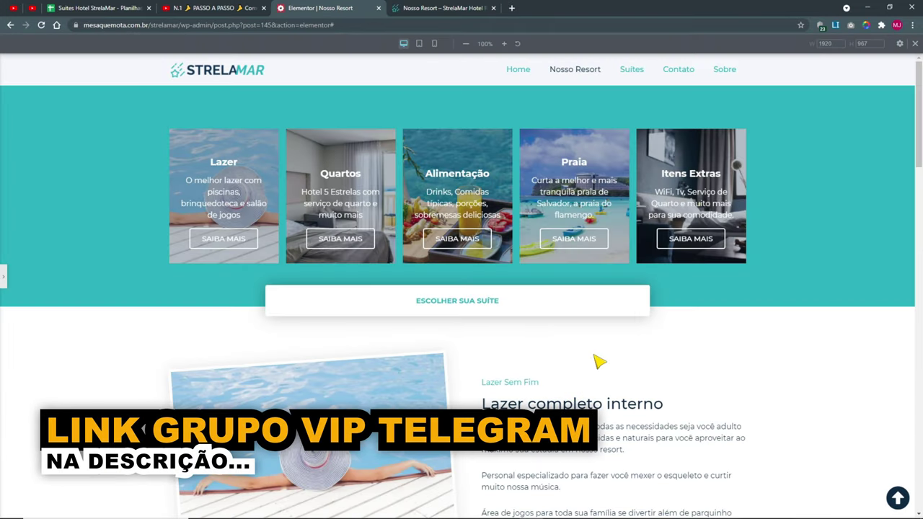
pyautogui.scroll(-10, 741, 388)
pyautogui.scroll(-5, 740, 388)
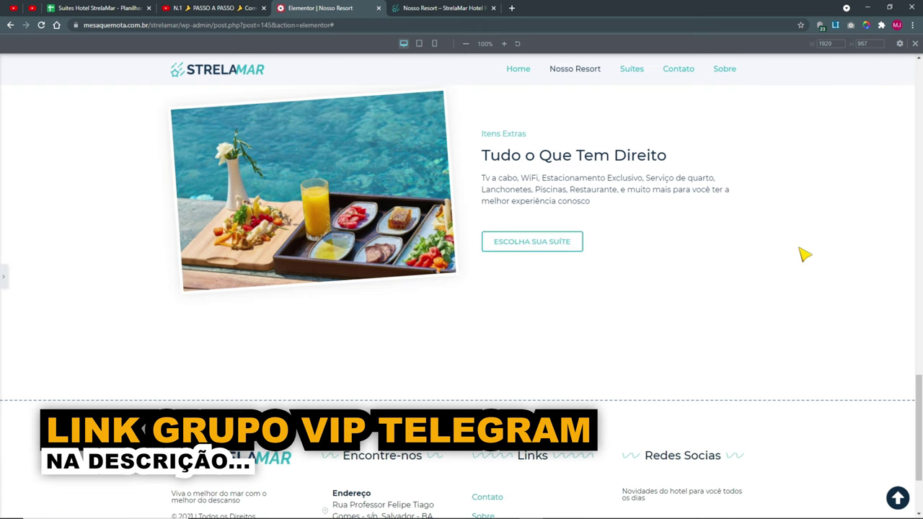
pyautogui.click(469, 8)
pyautogui.scroll(4, 515, 243)
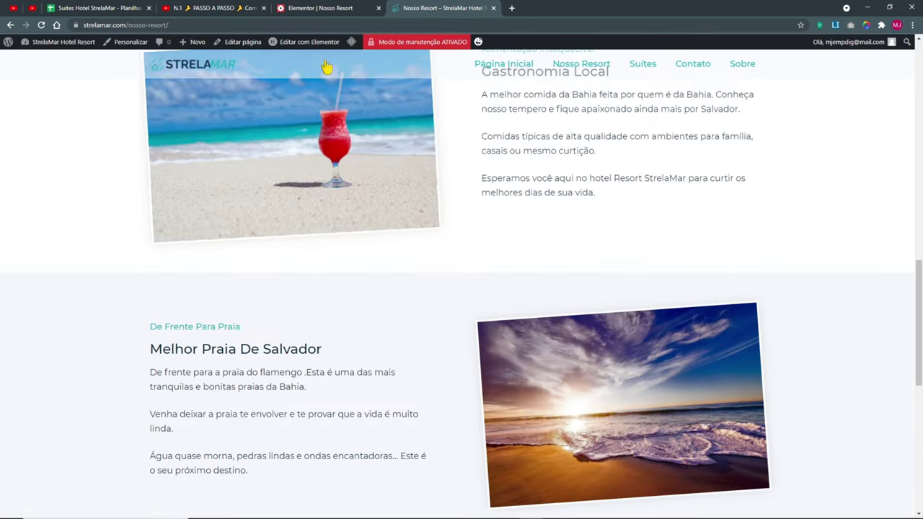
# - Open the Nosso Resort page in Elementor and add a Botão widget below the Itens Extras text
pyautogui.click(296, 46)
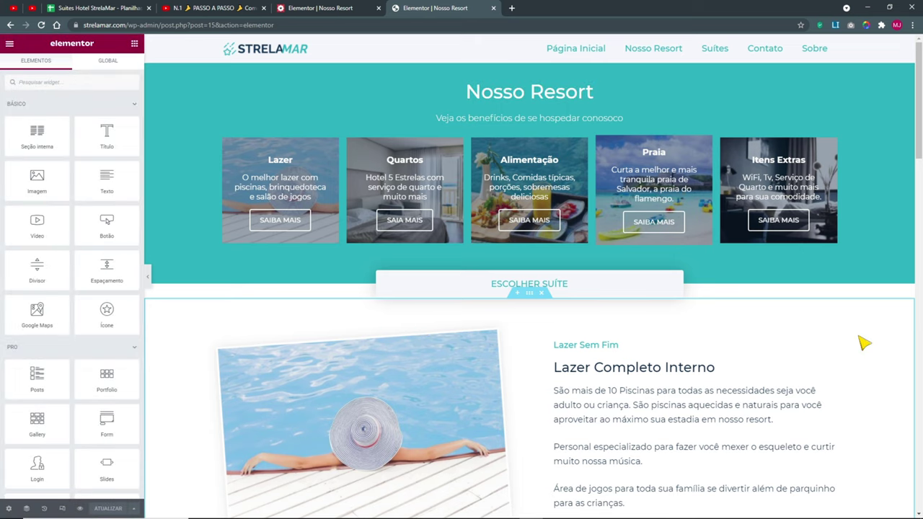
pyautogui.scroll(-15, 865, 344)
pyautogui.scroll(3, 836, 346)
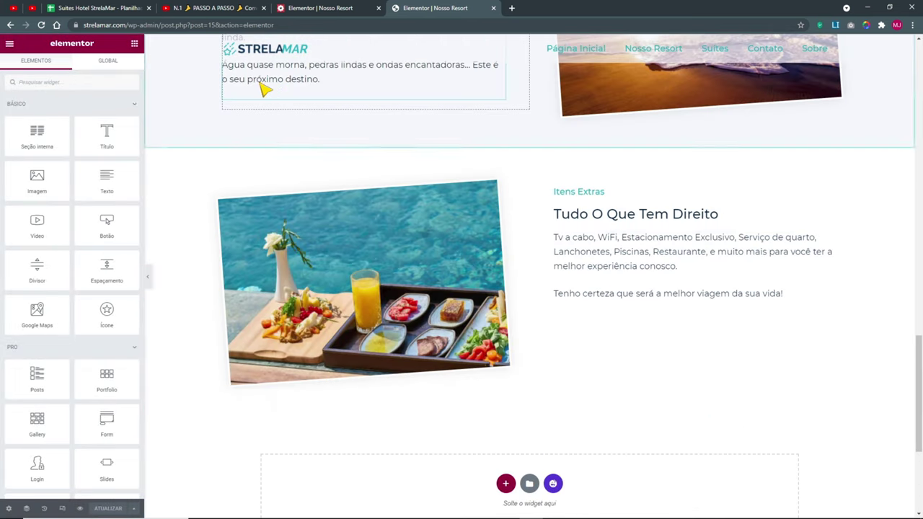
pyautogui.scroll(8, 335, 173)
pyautogui.scroll(-15, 335, 173)
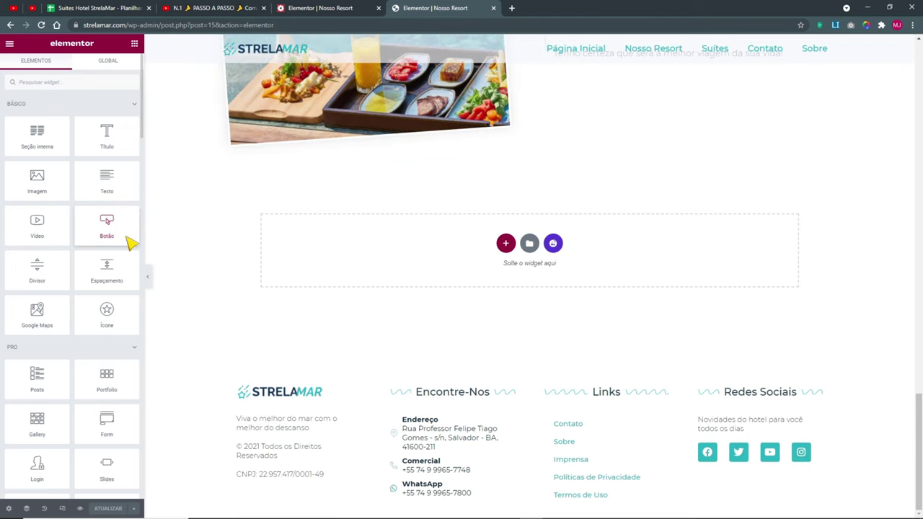
pyautogui.scroll(2, 276, 286)
pyautogui.moveTo(126, 233); pyautogui.dragTo(620, 223)
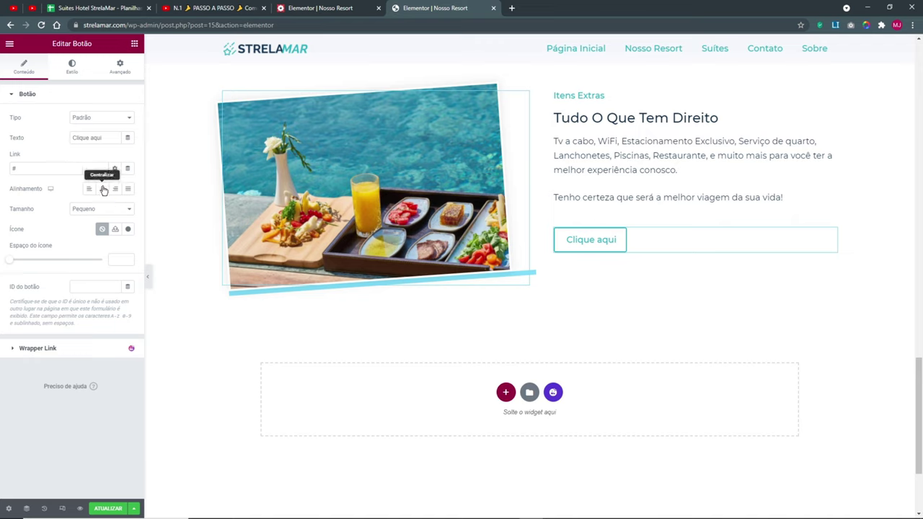
# - Link the new button to the Suítes page and align it to the left
pyautogui.click(13, 169)
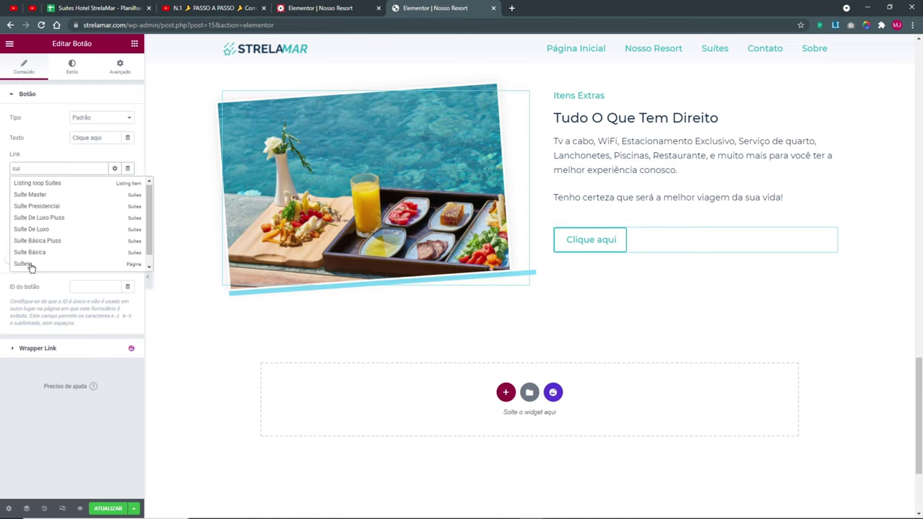
pyautogui.click(31, 265)
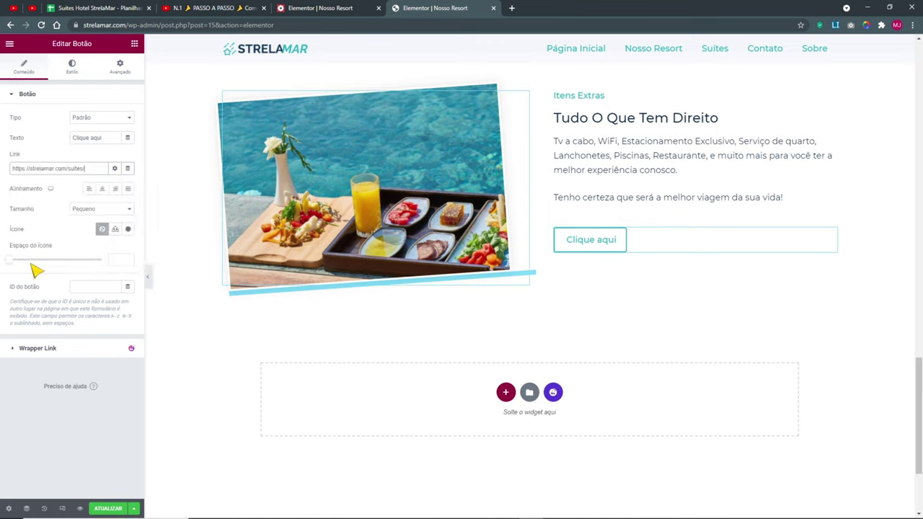
pyautogui.click(89, 190)
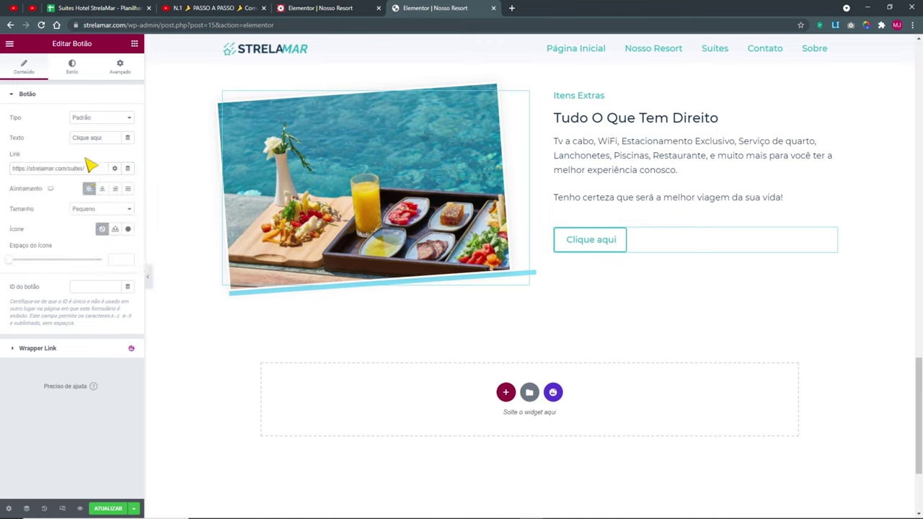
# - Set the button's text to "ESCOLHER SUÍTE", check it against the reference site's button, and update the page
pyautogui.moveTo(103, 138); pyautogui.dragTo(42, 137)
pyautogui.write('es')
pyautogui.press('BackSpace')
pyautogui.press('BackSpace')
pyautogui.write('ESC')
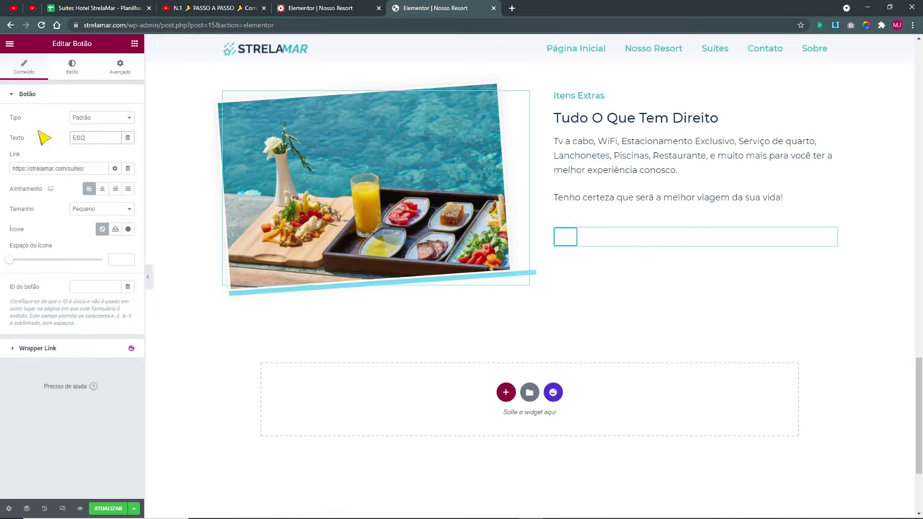
pyautogui.write('OLHER SUÍTE')
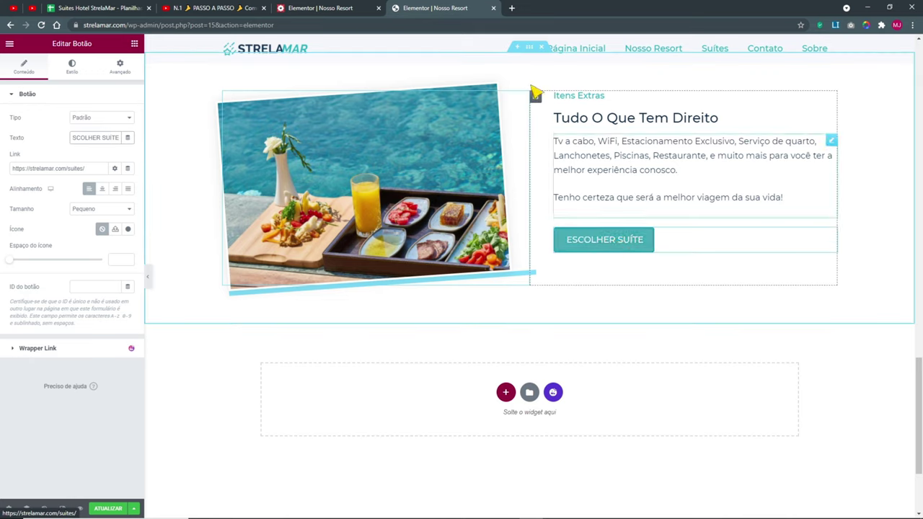
pyautogui.click(336, 8)
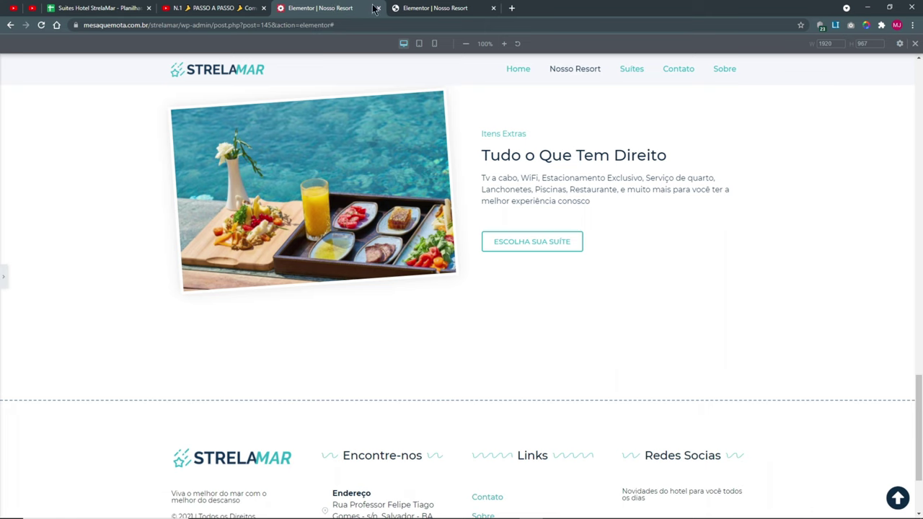
pyautogui.click(479, 8)
pyautogui.click(109, 509)
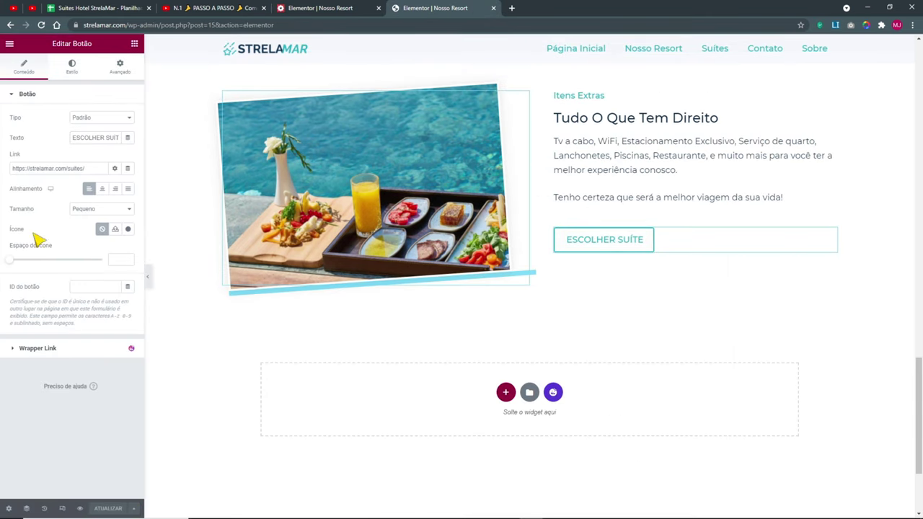
# - Set the button's hover animation to Float and update the page
pyautogui.click(70, 70)
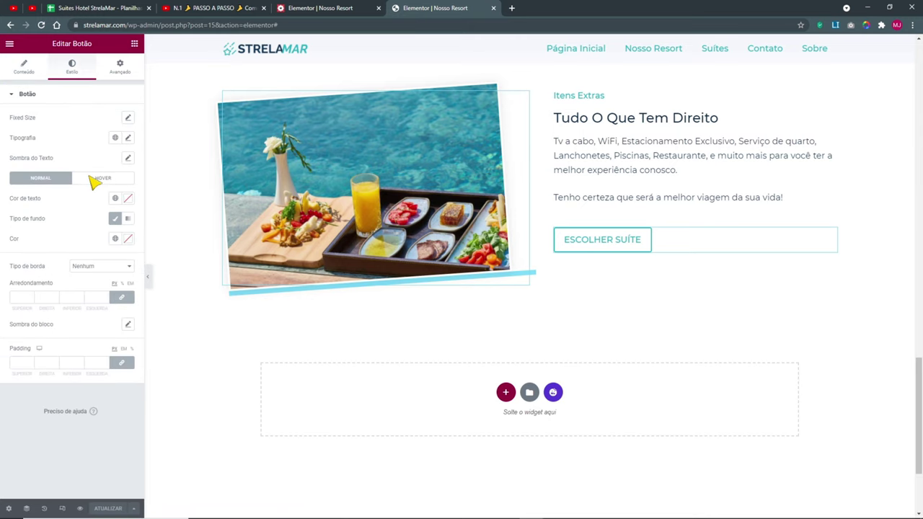
pyautogui.click(94, 179)
pyautogui.click(54, 269)
pyautogui.scroll(-2, 44, 368)
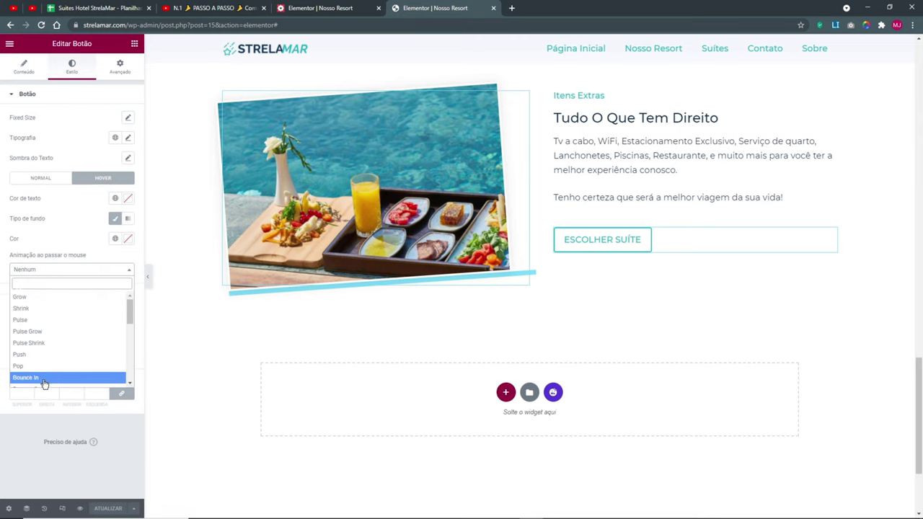
pyautogui.click(44, 378)
pyautogui.click(108, 508)
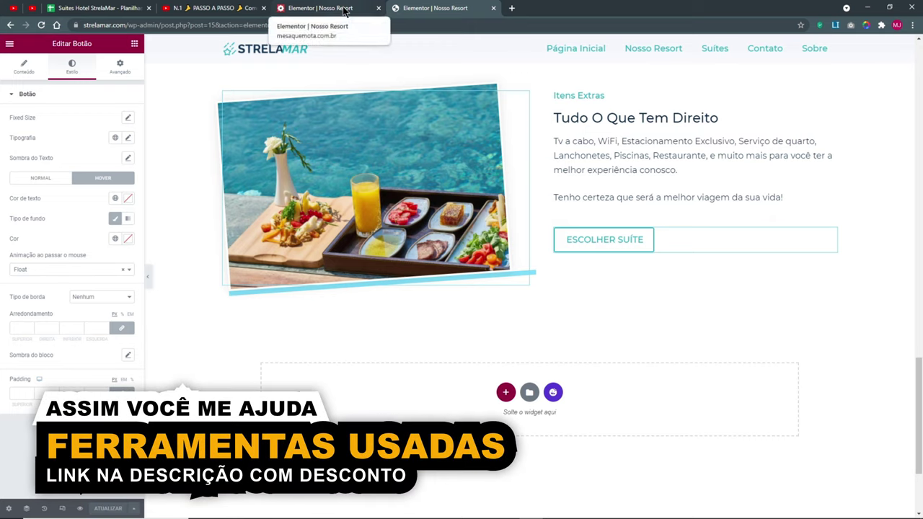
# - View the published page from the editor and follow the new ESCOLHER SUÍTE button to the suites archive
pyautogui.click(10, 44)
pyautogui.click(62, 202)
pyautogui.scroll(-15, 551, 320)
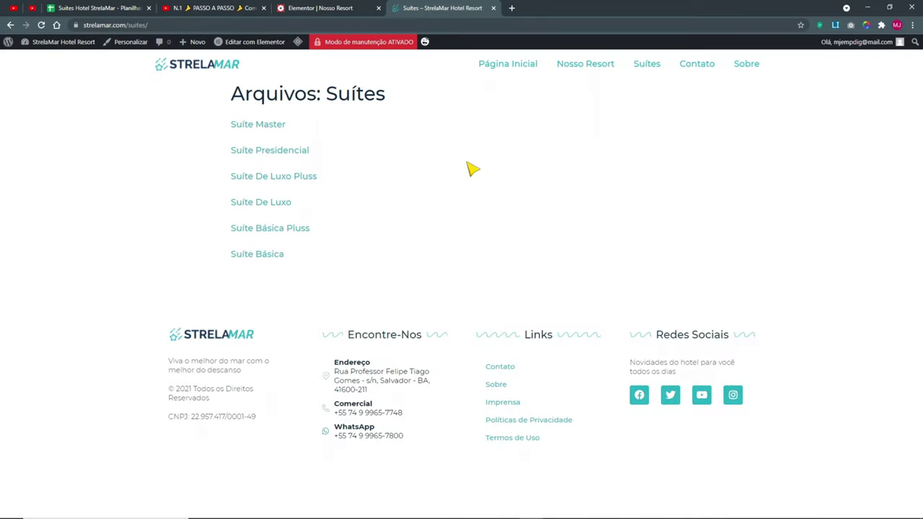
# - Go to the WordPress dashboard, check the list of Suítes posts, and open the list of all pages
pyautogui.click(646, 63)
pyautogui.click(58, 57)
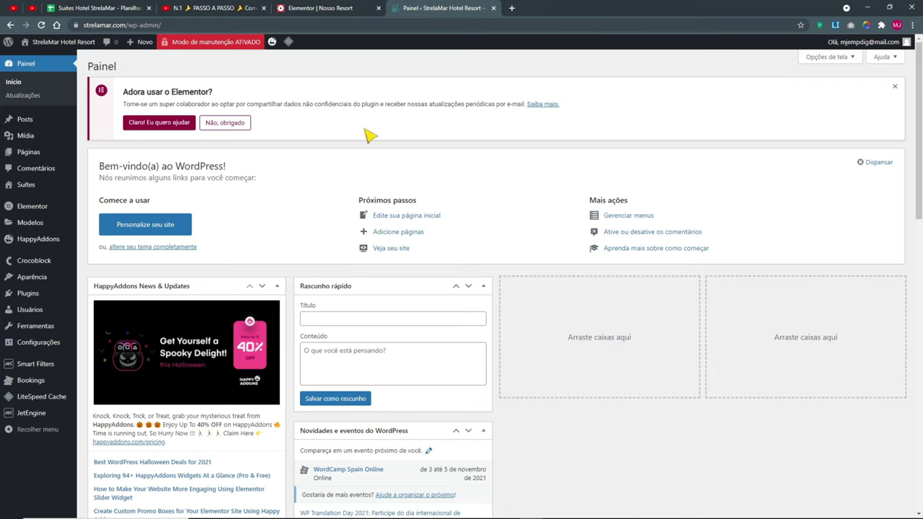
pyautogui.moveTo(24, 187)
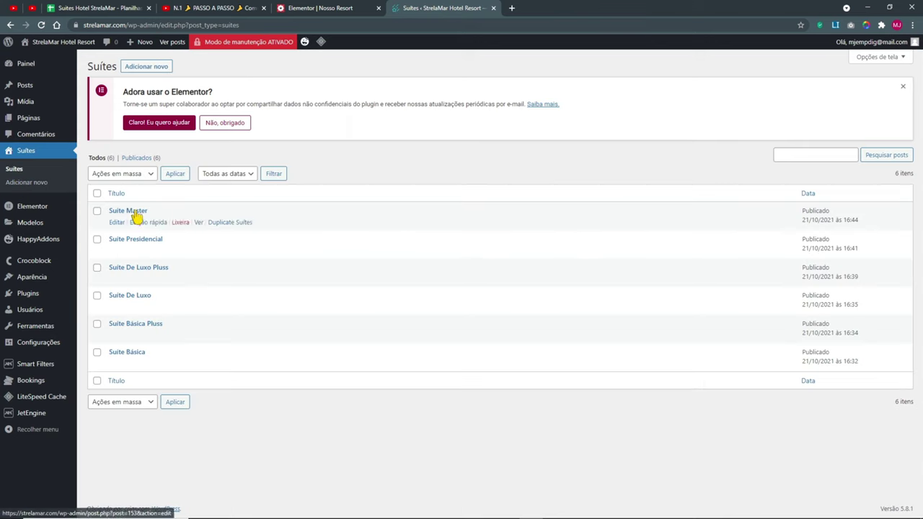
pyautogui.click(30, 118)
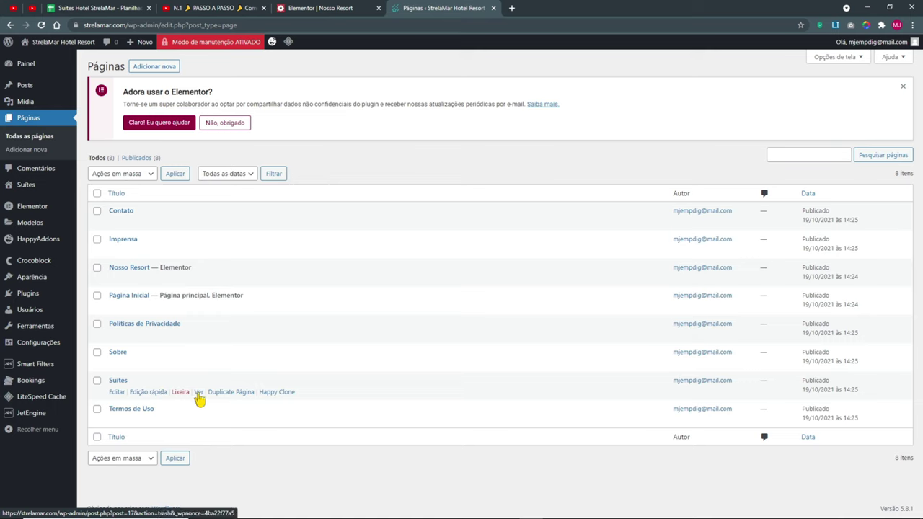
# - Check the Suítes page's slug in quick edit without changing it, and view the published page in a separate tab
pyautogui.click(160, 392)
pyautogui.click(153, 411)
pyautogui.moveTo(152, 412); pyautogui.dragTo(135, 413)
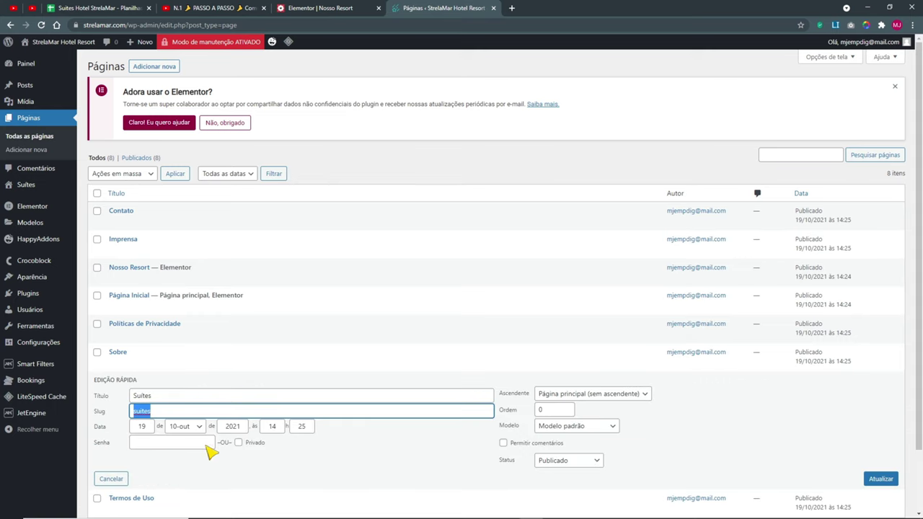
pyautogui.click(131, 478)
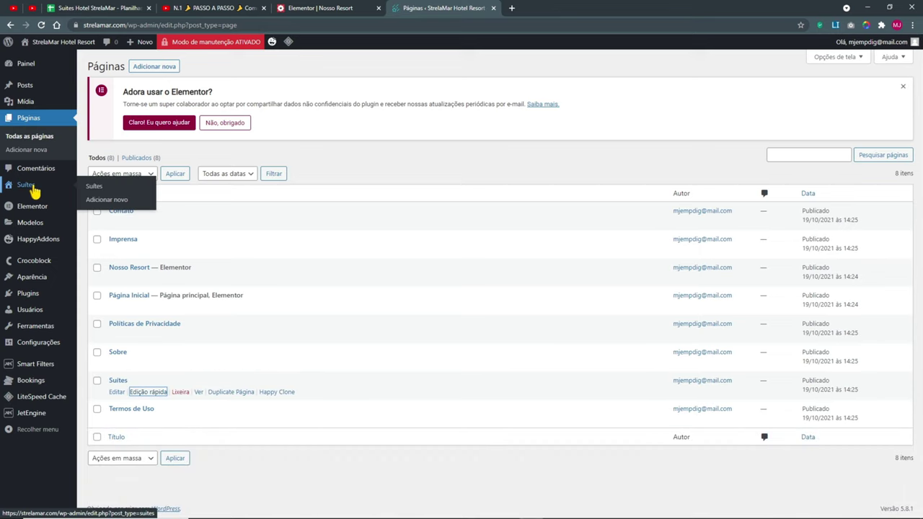
pyautogui.middleClick(200, 392)
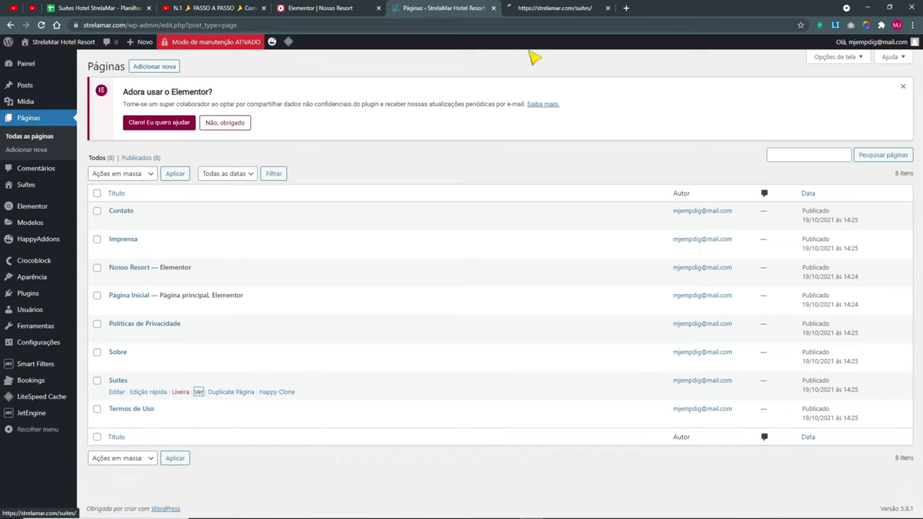
pyautogui.click(548, 10)
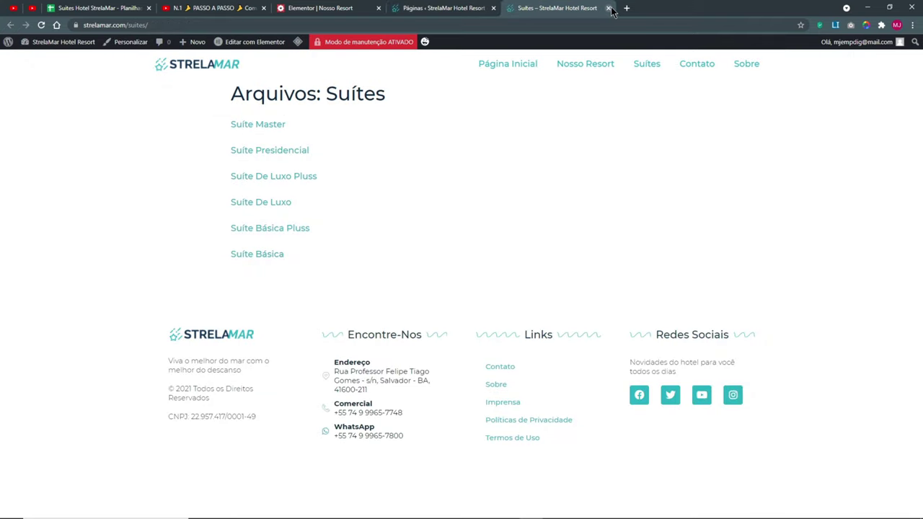
pyautogui.click(609, 8)
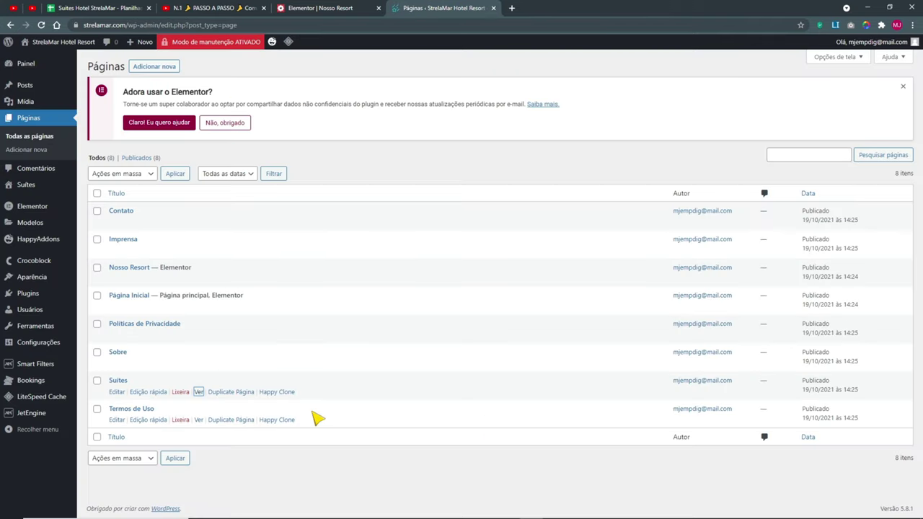
# - Open the Suítes page for editing, try to load it in Elementor, and return to its edit screen
pyautogui.click(116, 392)
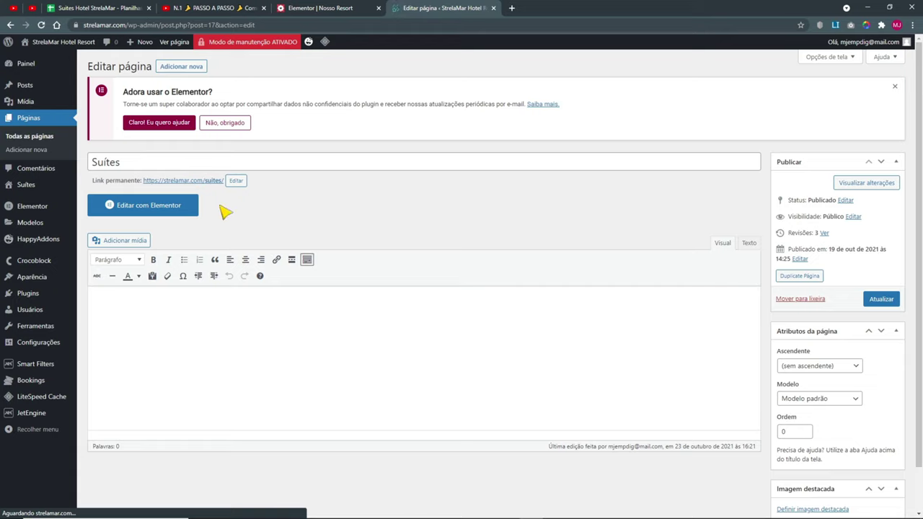
pyautogui.click(167, 211)
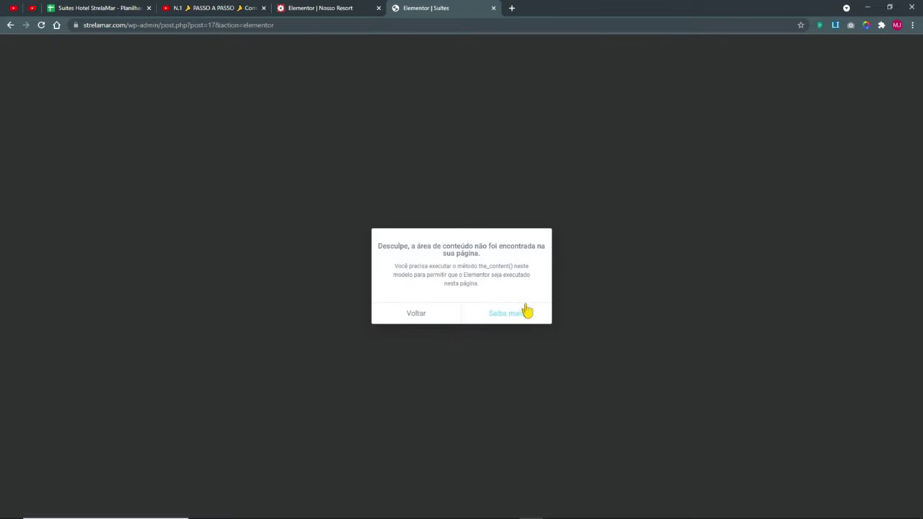
pyautogui.click(418, 314)
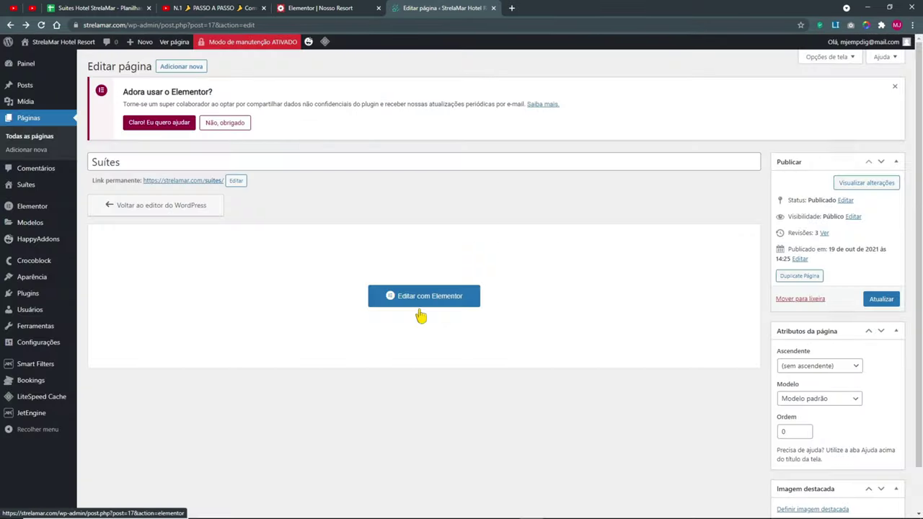
# - Change the page's permalink slug to suites-hotel and its title to "Suítes Hotel", and update the page
pyautogui.click(237, 181)
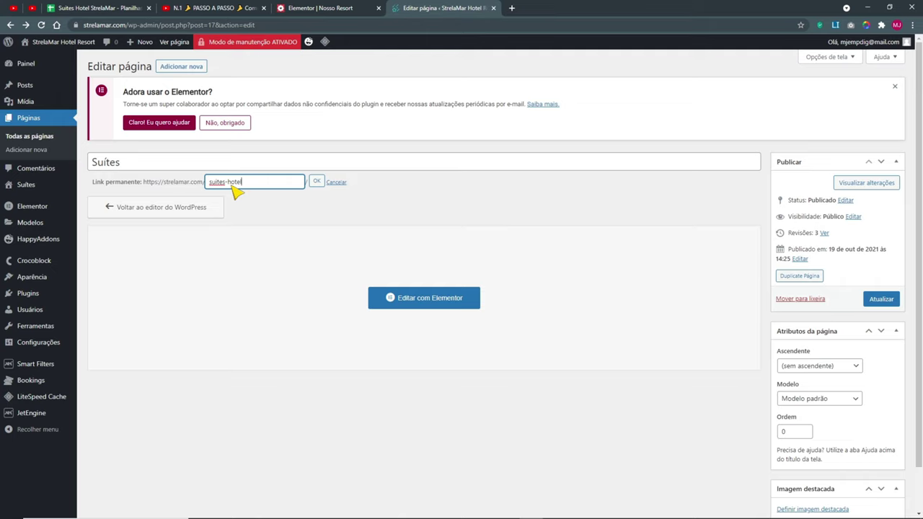
pyautogui.click(318, 183)
pyautogui.click(155, 166)
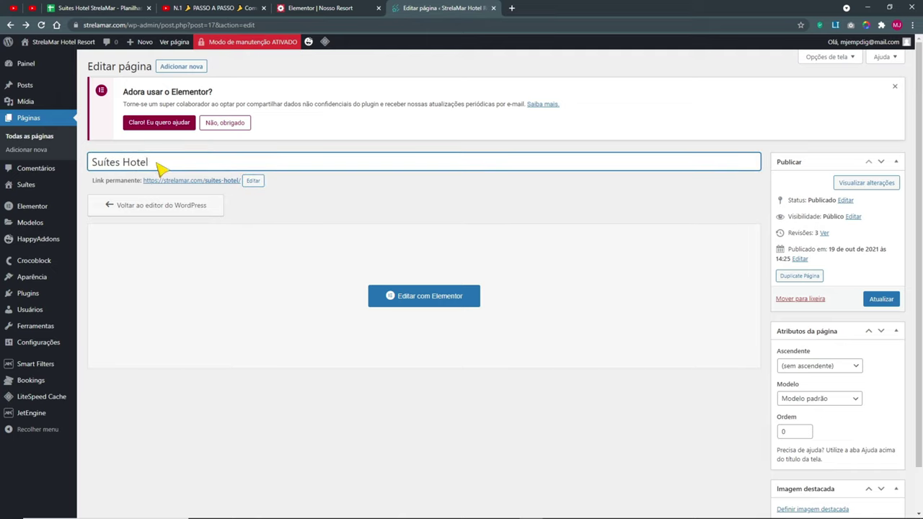
pyautogui.click(885, 304)
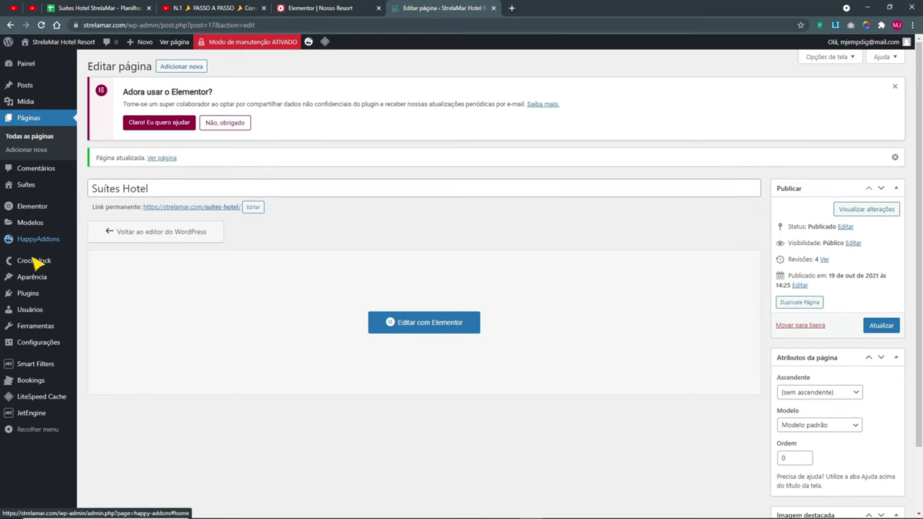
# - Examine the Archive template type in the Theme Builder's new template dialog, and close it without creating a template
pyautogui.moveTo(34, 228)
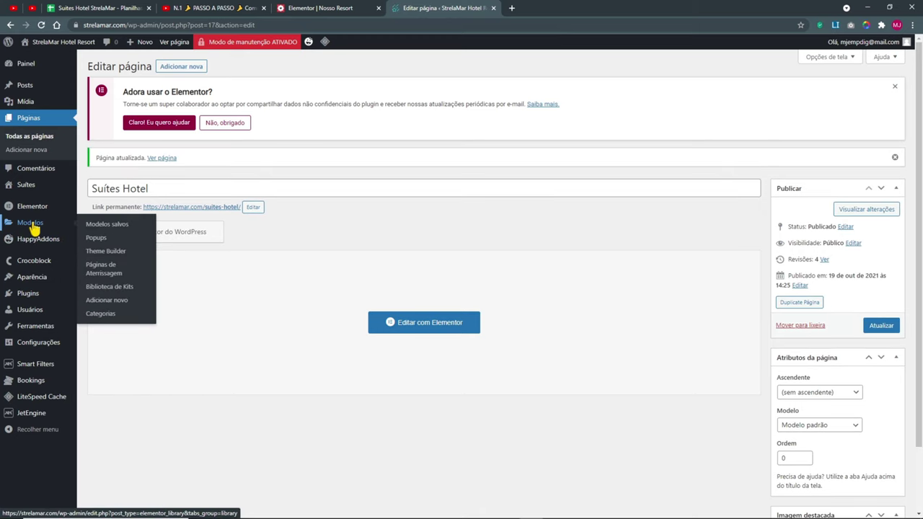
pyautogui.click(106, 251)
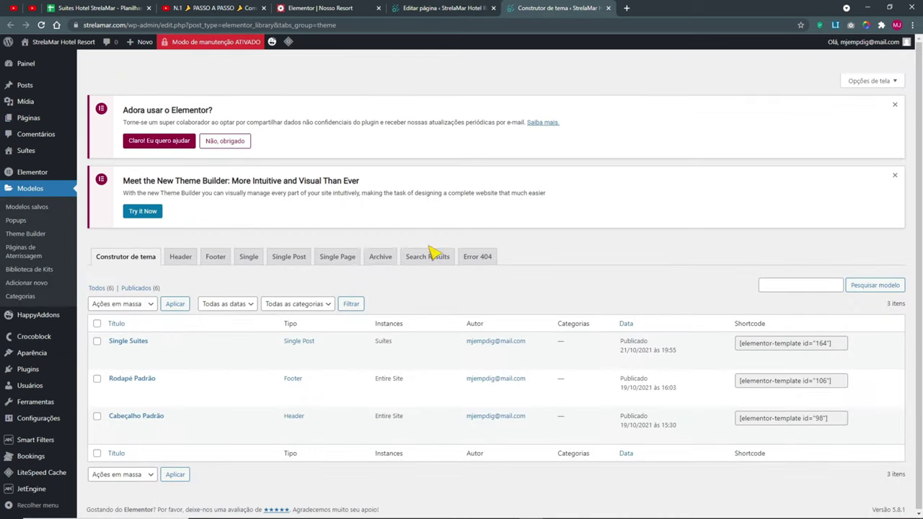
pyautogui.click(378, 258)
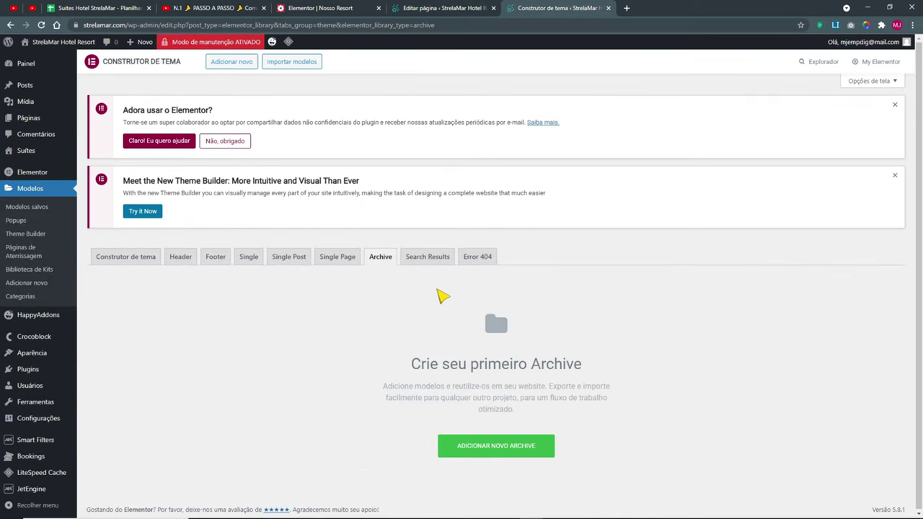
pyautogui.click(491, 449)
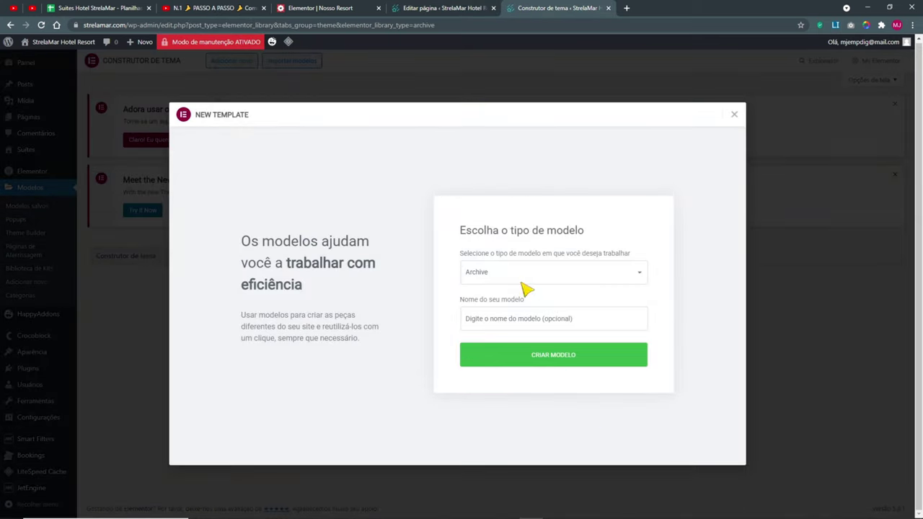
pyautogui.click(500, 271)
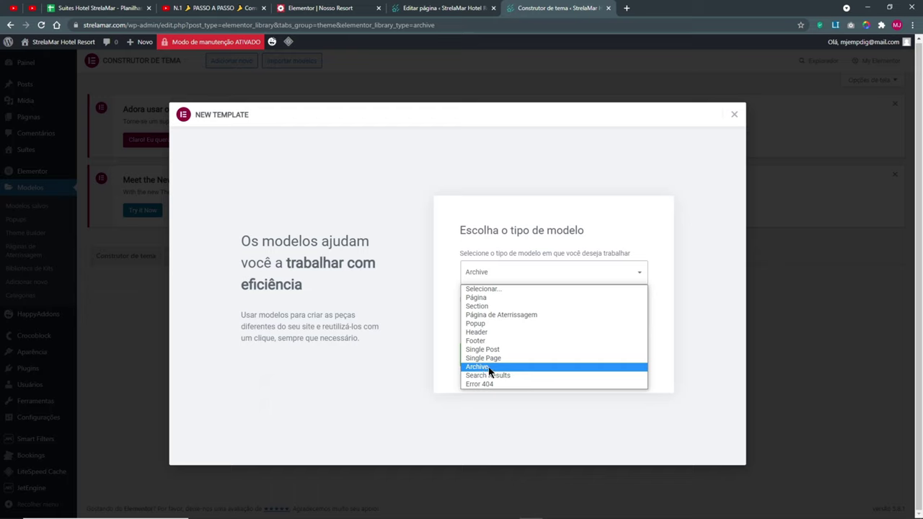
pyautogui.click(734, 114)
pyautogui.click(608, 8)
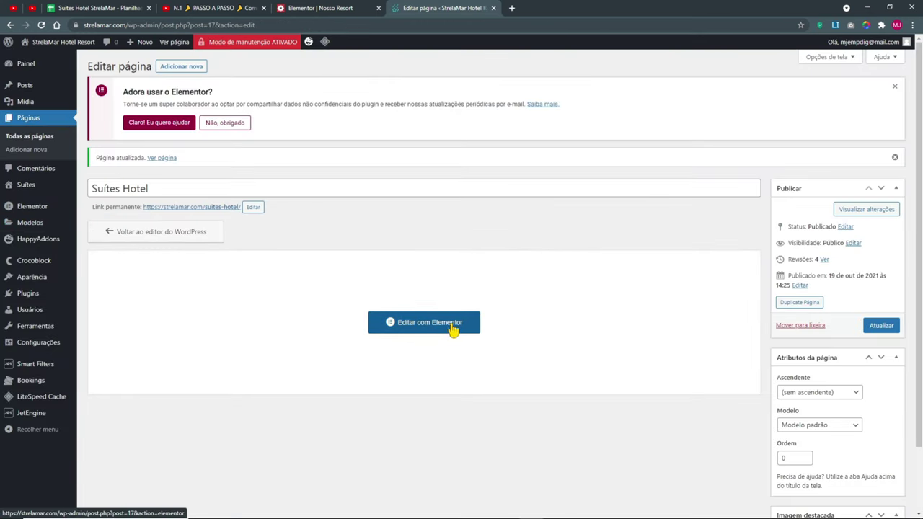
# - Update the Suítes Hotel page again and purge all of the site's LiteSpeed caches
pyautogui.click(878, 327)
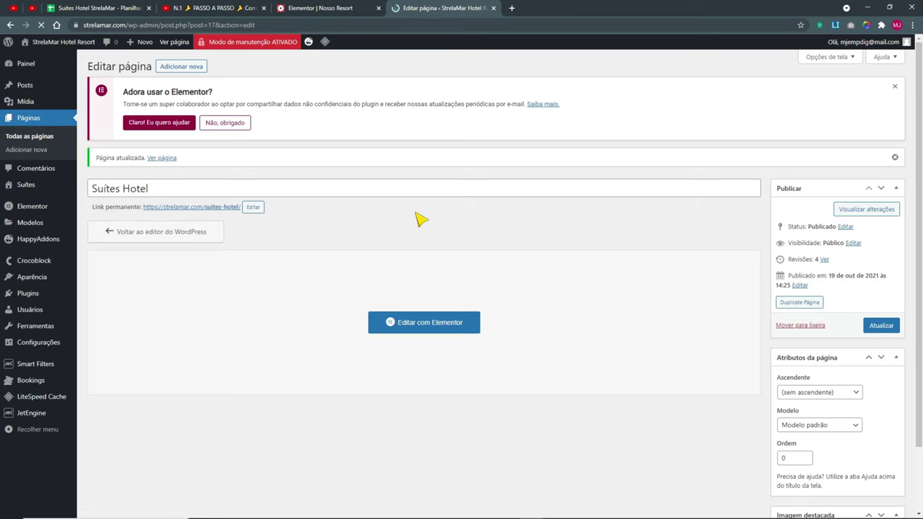
pyautogui.moveTo(331, 52)
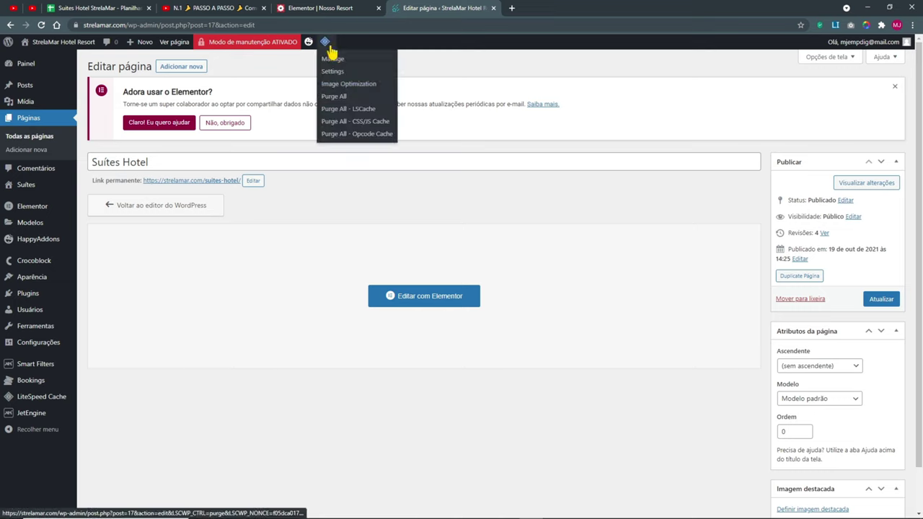
pyautogui.click(336, 97)
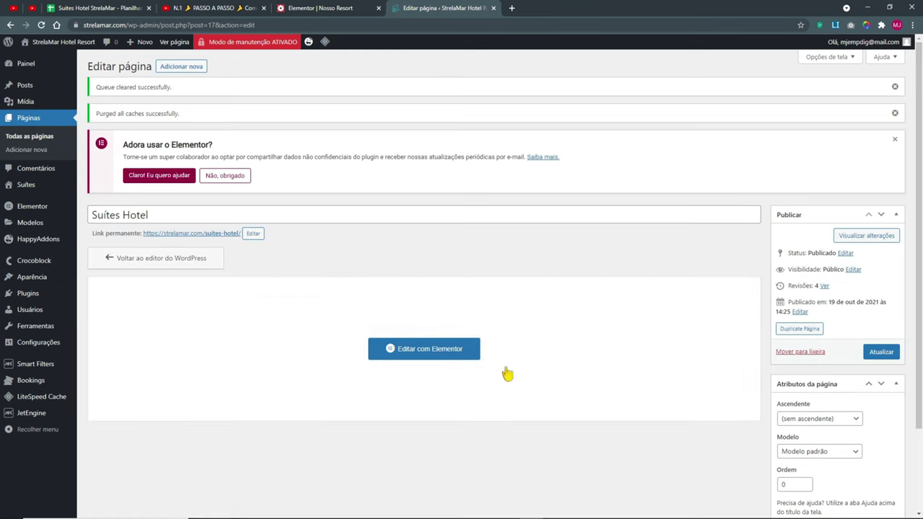
# - Open the Suítes Hotel page in Elementor and set its page layout to Elementor largura total
pyautogui.click(468, 352)
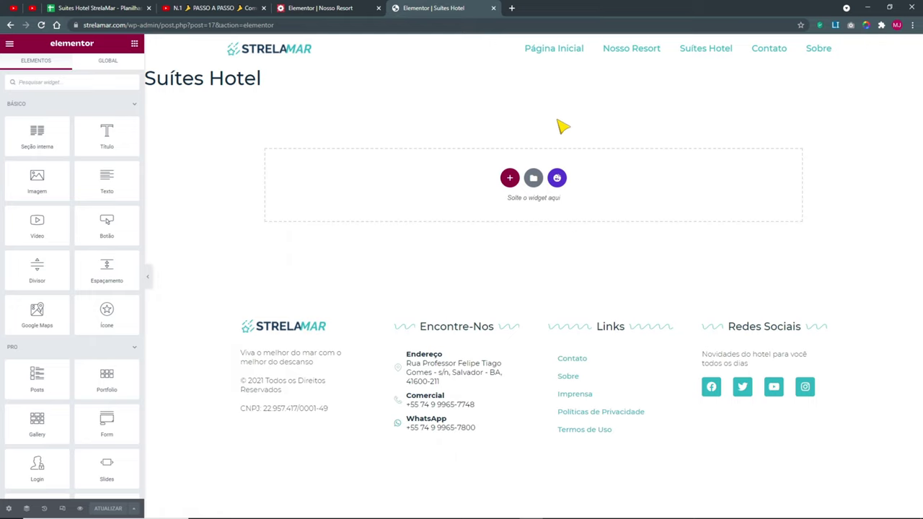
pyautogui.click(8, 509)
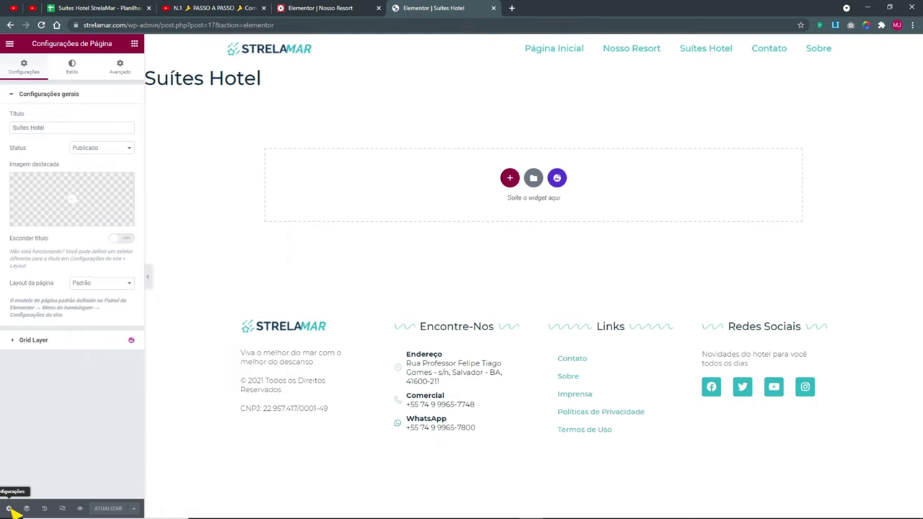
pyautogui.click(108, 284)
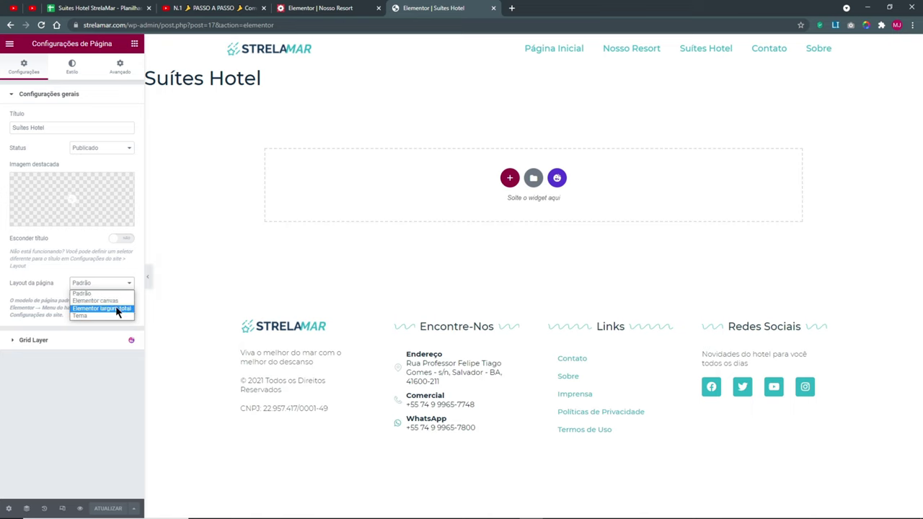
pyautogui.click(116, 307)
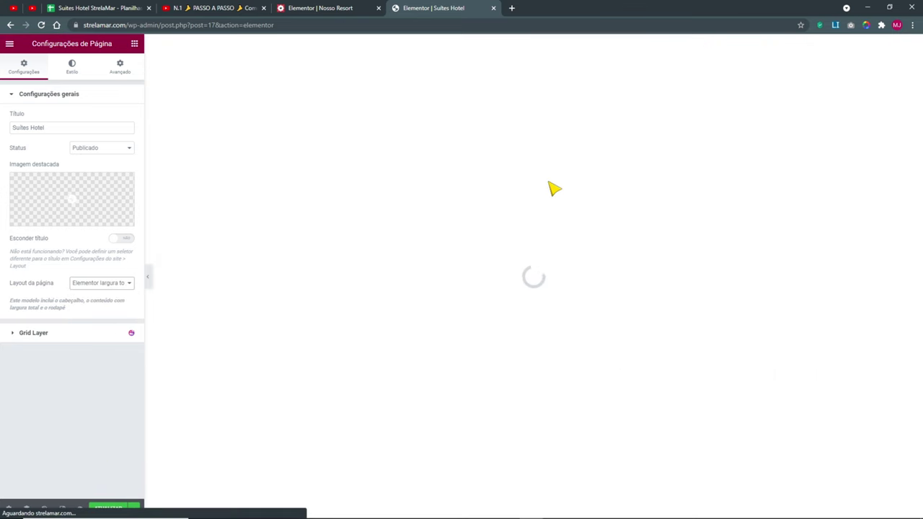
# - Examine the reference site's Suítes page, including its "Nossa Suítes" banner and the grid of suite cards
pyautogui.click(344, 15)
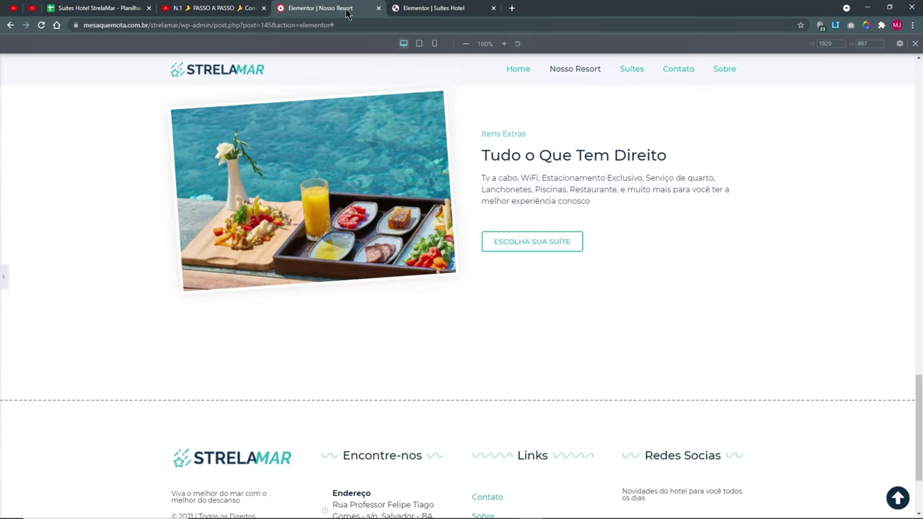
pyautogui.click(631, 69)
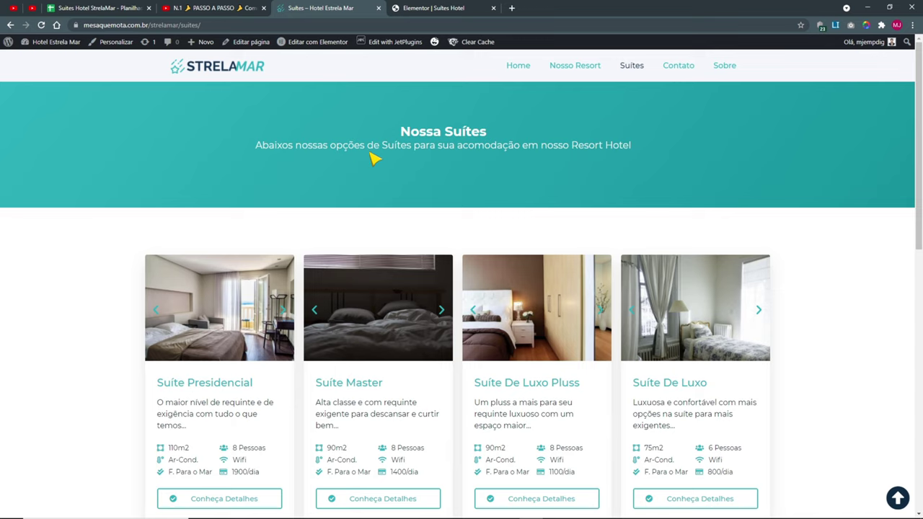
pyautogui.moveTo(405, 132); pyautogui.dragTo(676, 178)
pyautogui.scroll(-1, 613, 173)
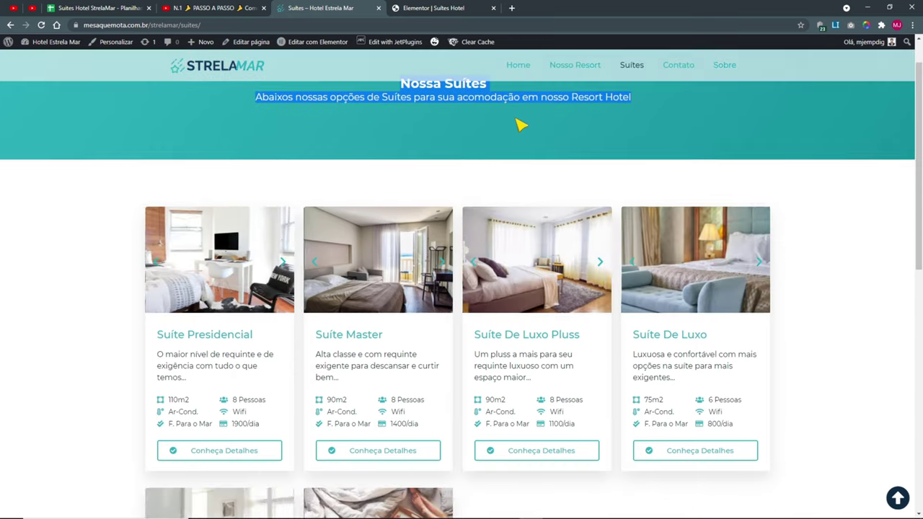
pyautogui.scroll(1, 505, 145)
pyautogui.click(507, 157)
pyautogui.scroll(-3, 590, 197)
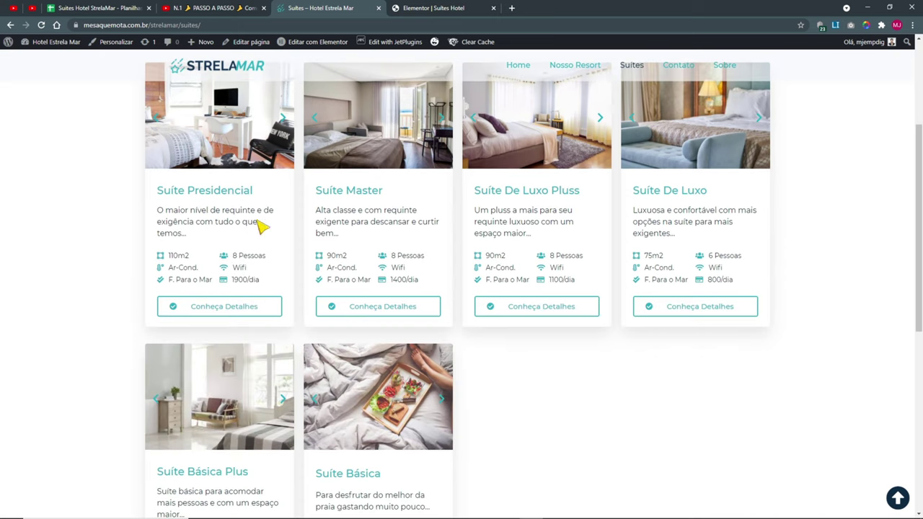
pyautogui.scroll(-4, 613, 289)
pyautogui.scroll(7, 625, 313)
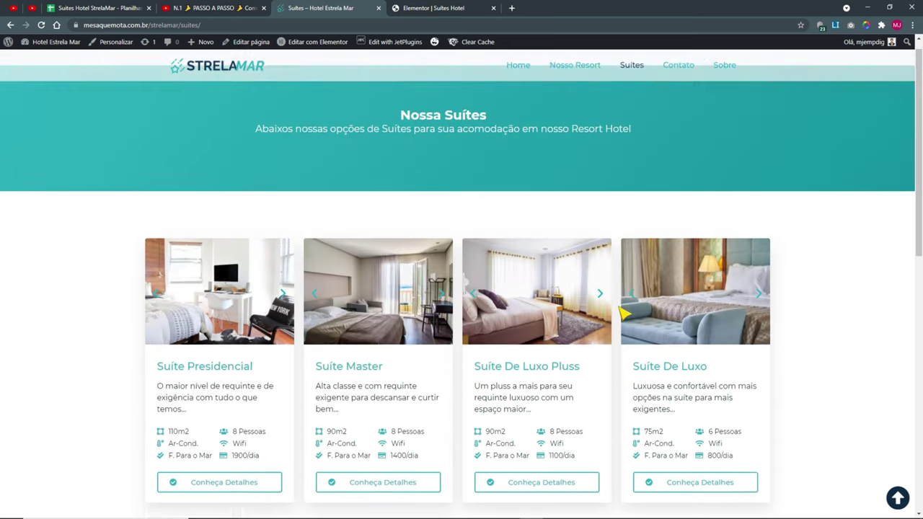
# - Insert the saved Hero Single section template into the Suítes Hotel page, below the empty section
pyautogui.hotkey('ctrl', 'Tab')
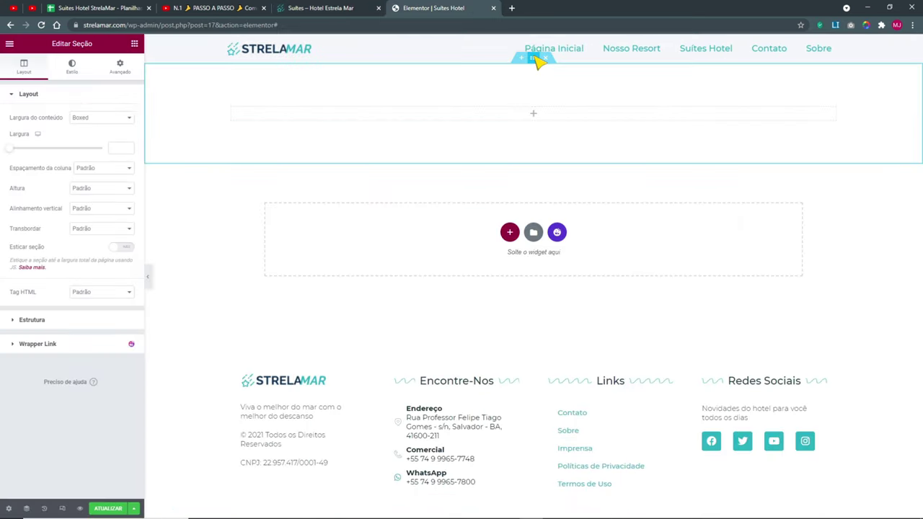
pyautogui.click(512, 233)
pyautogui.click(784, 218)
pyautogui.click(534, 232)
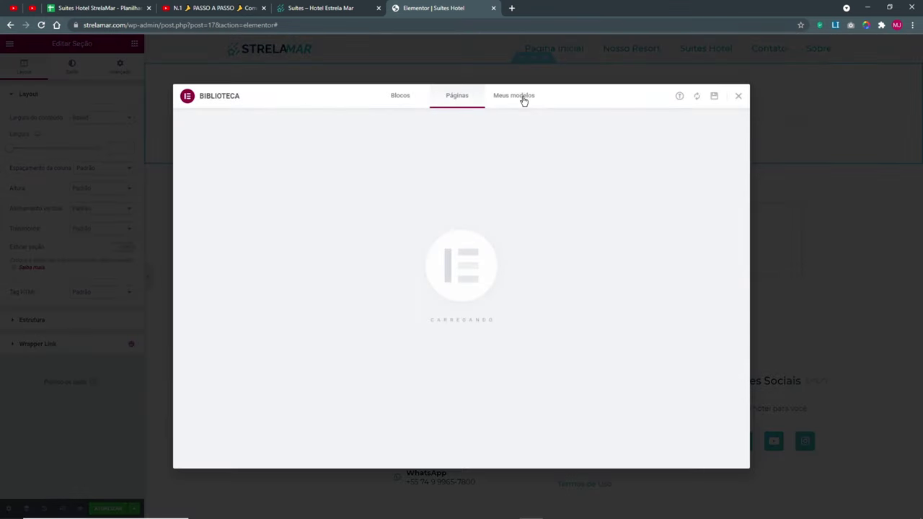
pyautogui.click(509, 99)
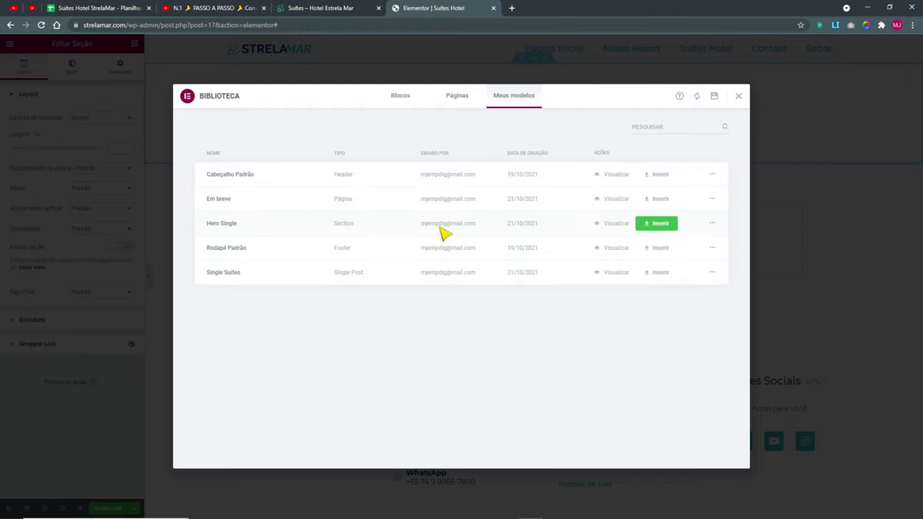
pyautogui.click(659, 225)
pyautogui.click(435, 321)
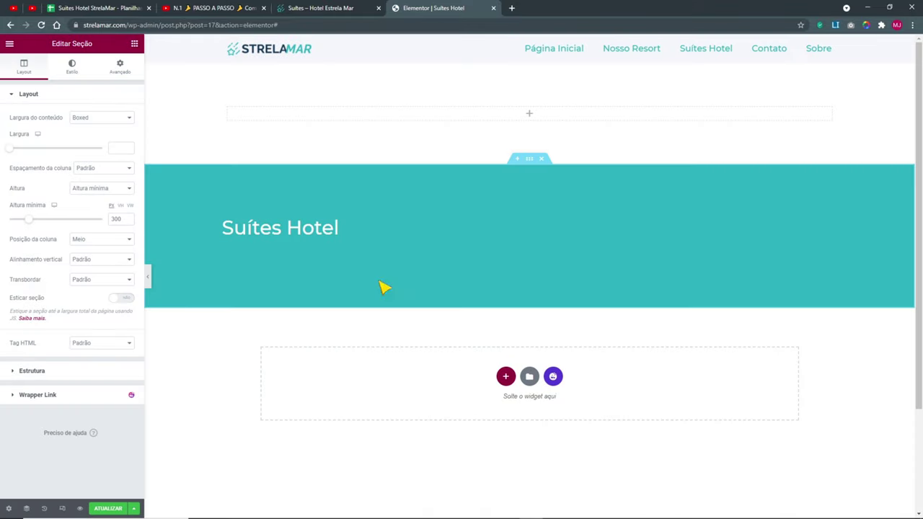
# - Replace the hero subtitle's custom field with the reference banner's text "Abaixos nossas opções de Suítes para sua acomodação em nosso Resort Hotel"
pyautogui.click(271, 252)
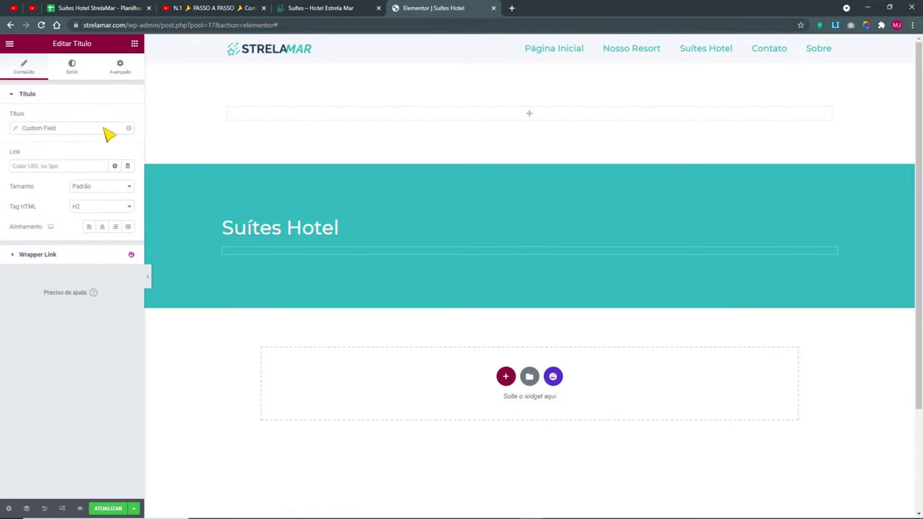
pyautogui.click(128, 129)
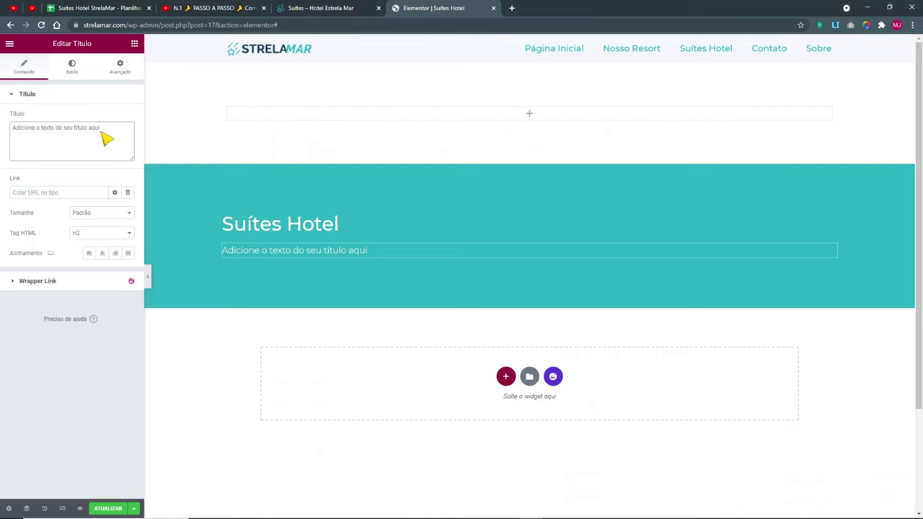
pyautogui.hotkey('ctrl', 'shift', 'Tab')
pyautogui.moveTo(649, 158); pyautogui.dragTo(264, 147)
pyautogui.rightClick(287, 147)
pyautogui.click(326, 152)
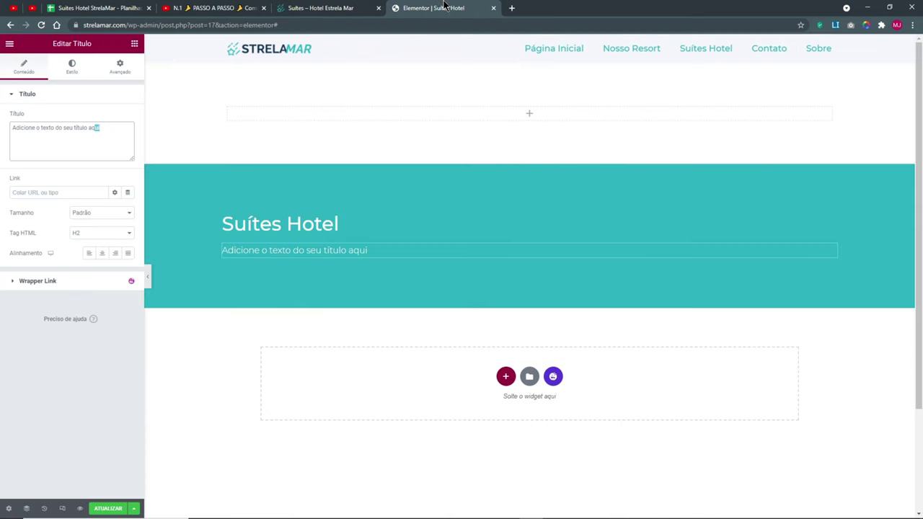
pyautogui.hotkey('ctrl', 'Tab')
pyautogui.click(124, 151)
pyautogui.hotkey('ctrl', 'a')
pyautogui.hotkey('ctrl', 'v')
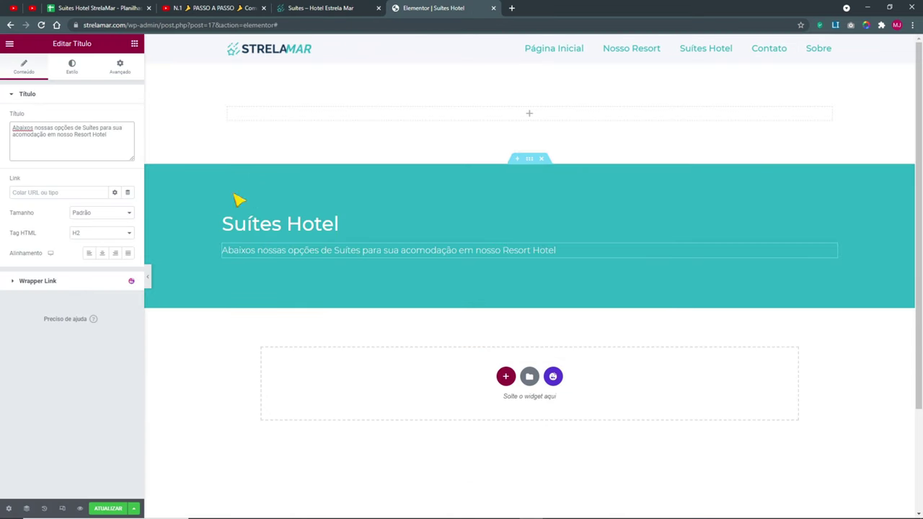
# - Compare the hero title with the reference site's banner and set its font size to 30 px
pyautogui.click(364, 9)
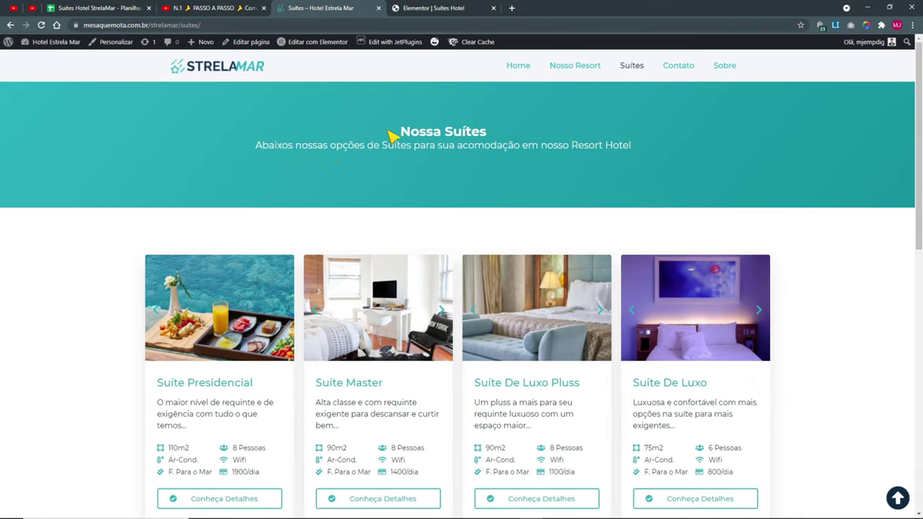
pyautogui.click(432, 9)
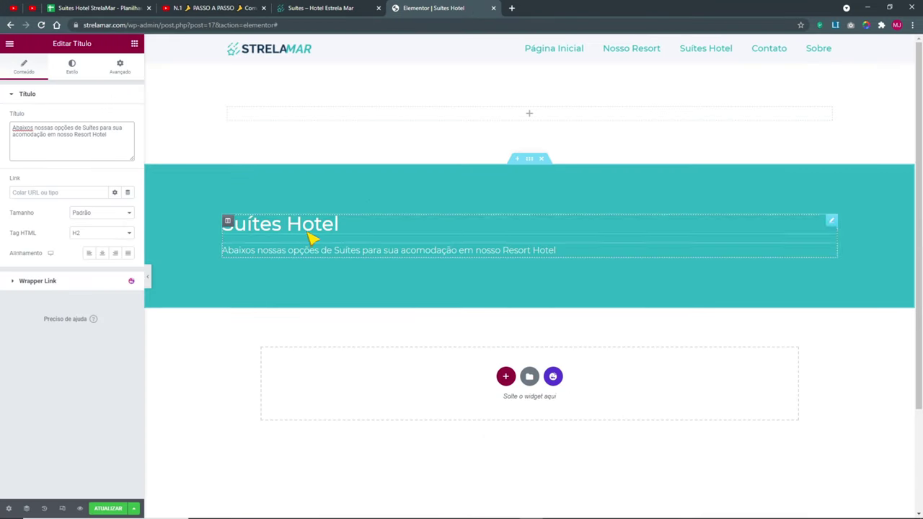
pyautogui.click(325, 9)
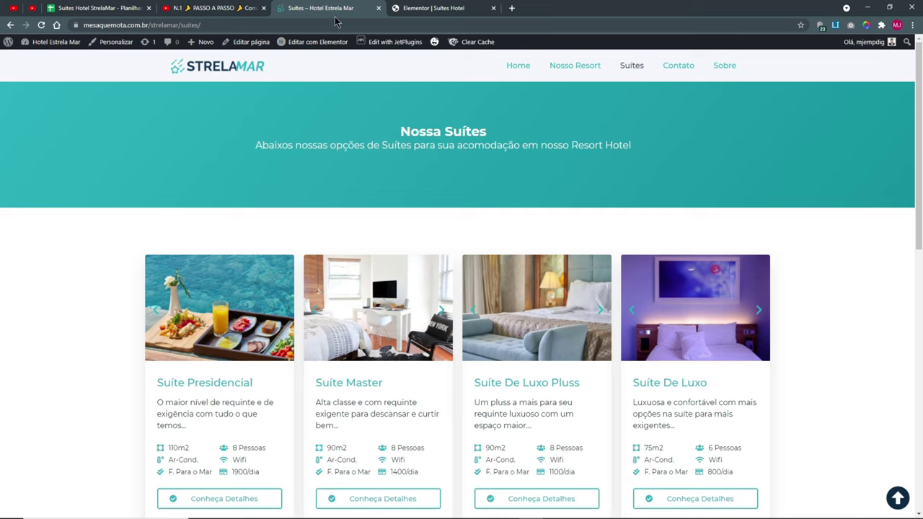
pyautogui.click(422, 9)
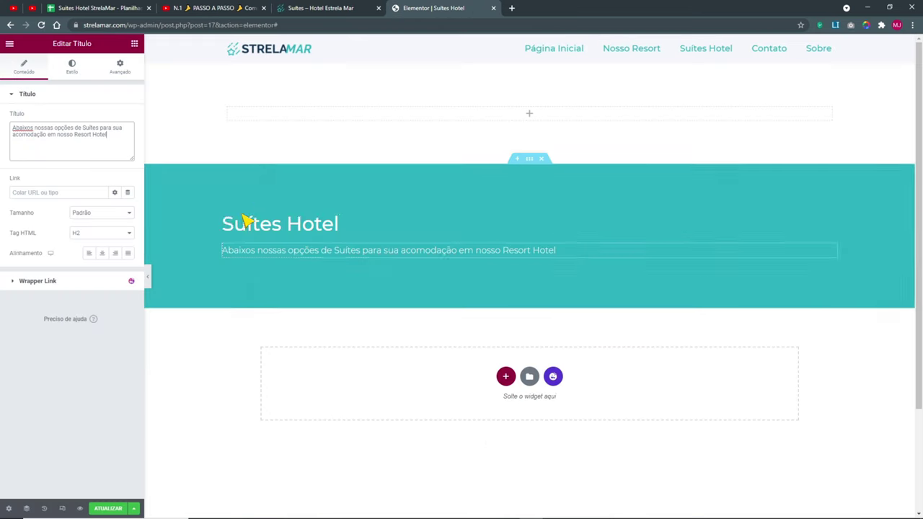
pyautogui.click(242, 223)
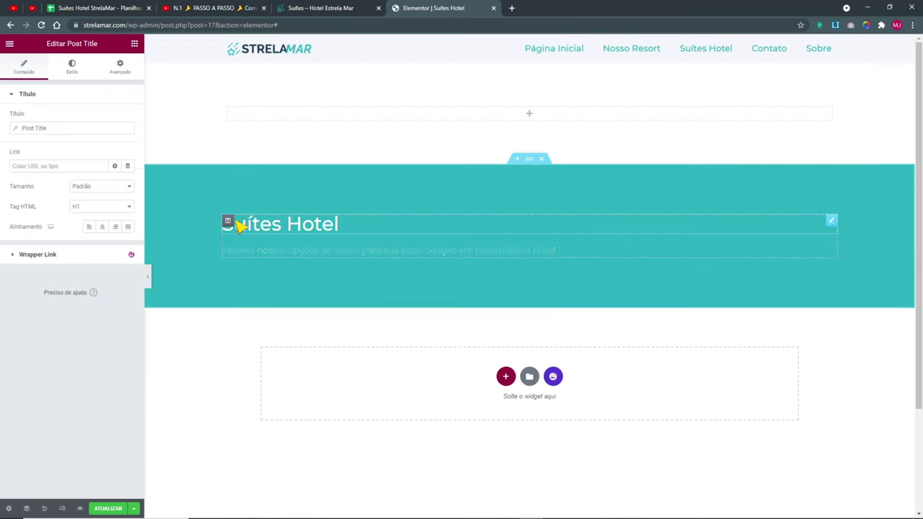
pyautogui.click(76, 67)
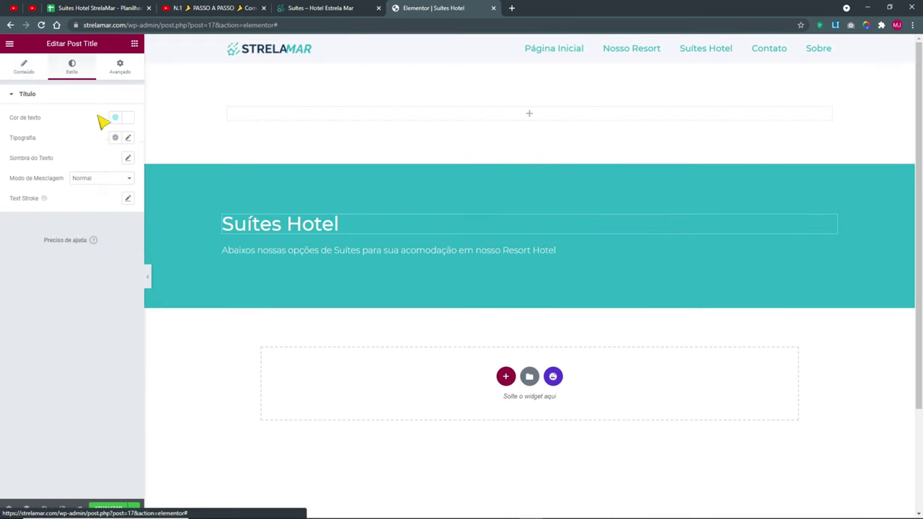
pyautogui.click(128, 138)
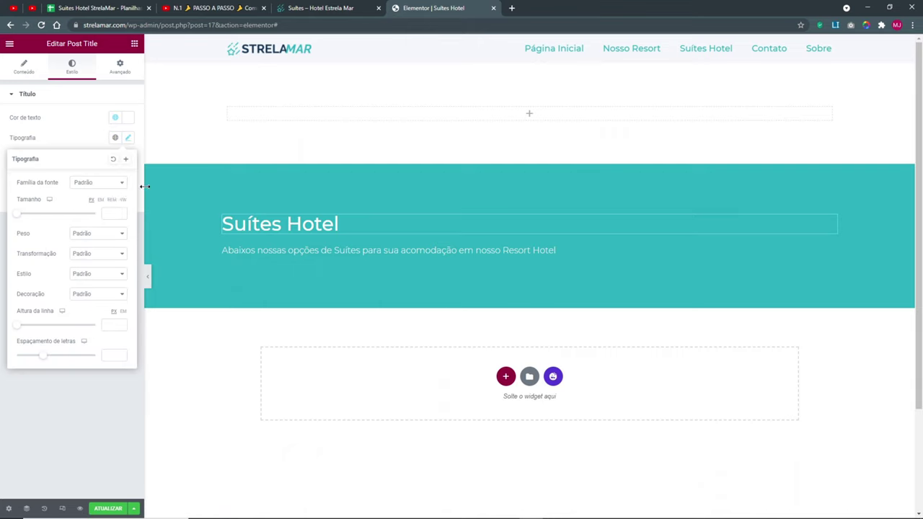
pyautogui.click(114, 214)
pyautogui.click(114, 214)
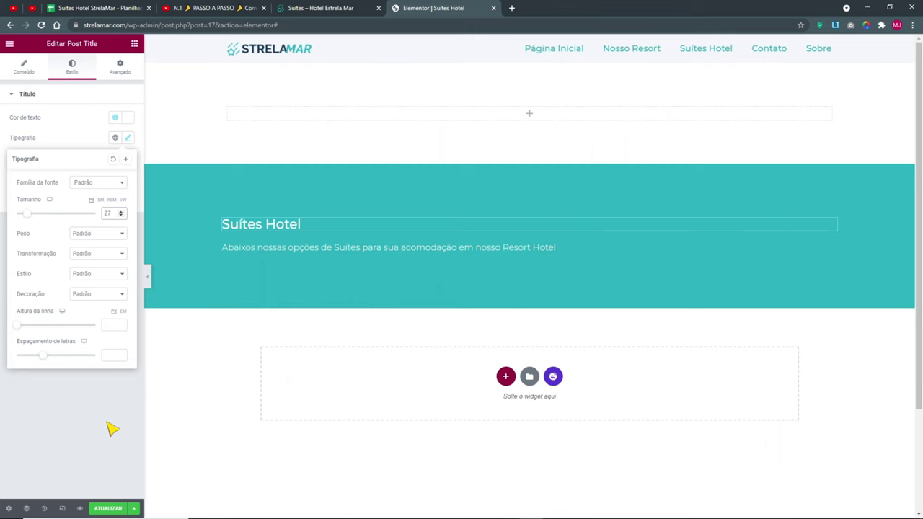
pyautogui.click(339, 8)
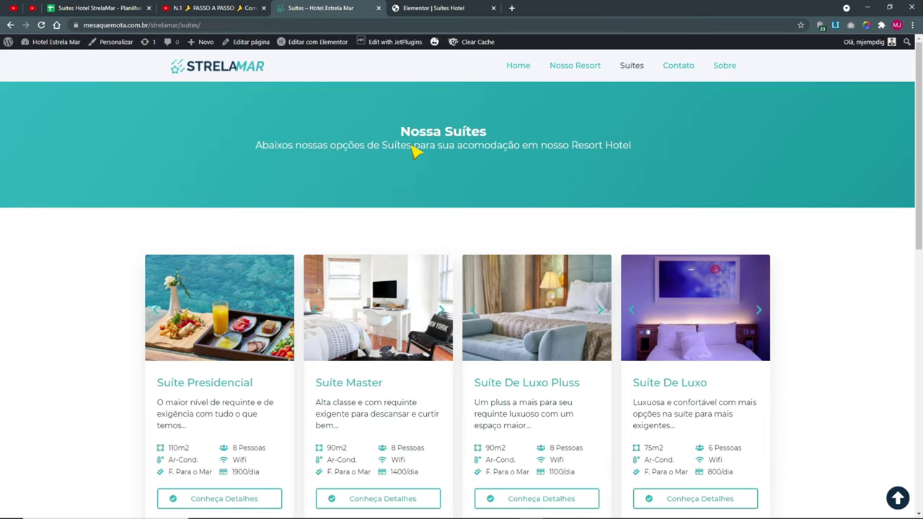
pyautogui.click(437, 8)
pyautogui.write('33')
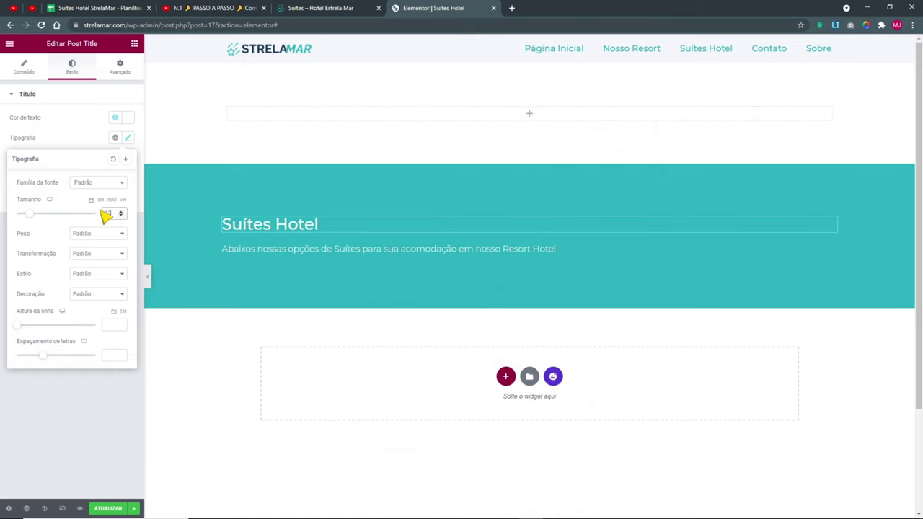
pyautogui.write('30')
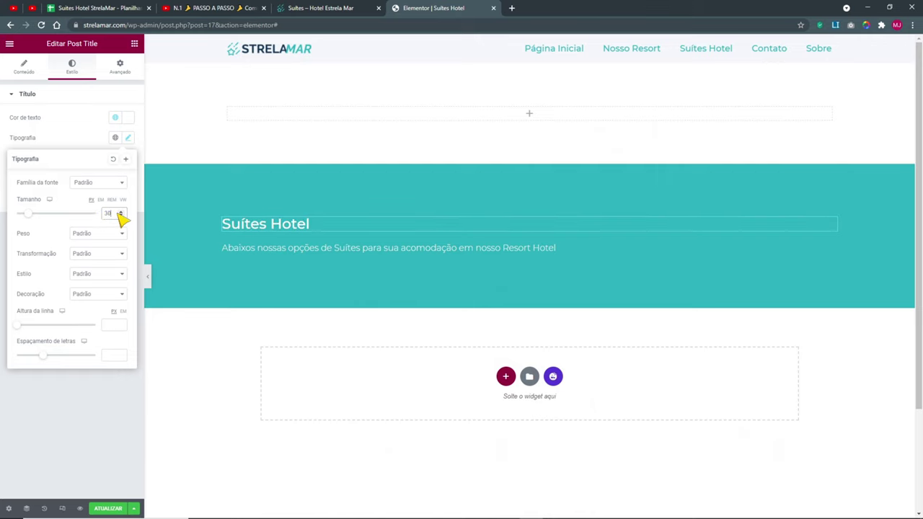
# - Set the hero title's font weight to Bold, checking it against the reference banner
pyautogui.click(100, 236)
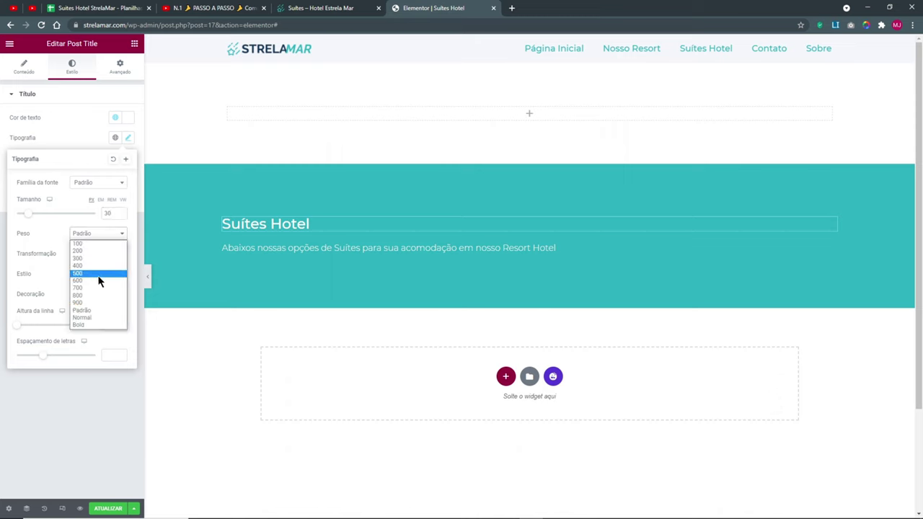
pyautogui.click(99, 324)
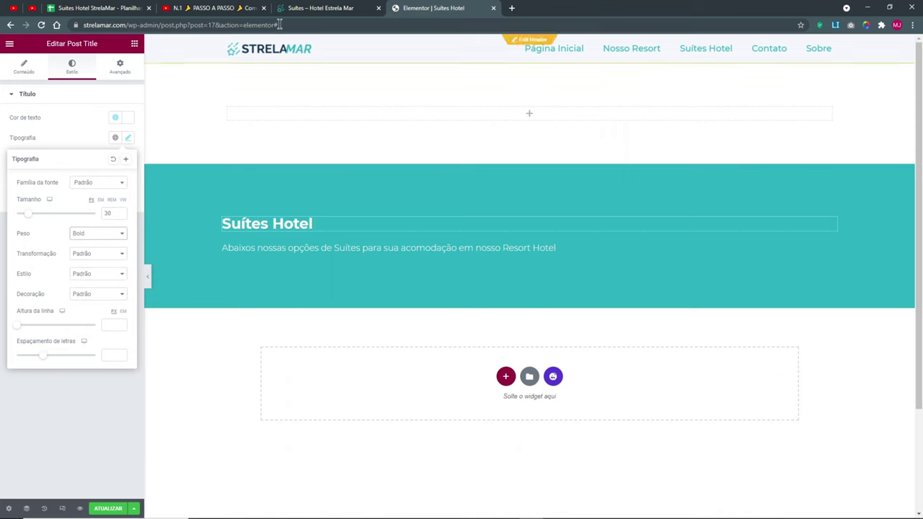
pyautogui.click(321, 11)
pyautogui.click(427, 8)
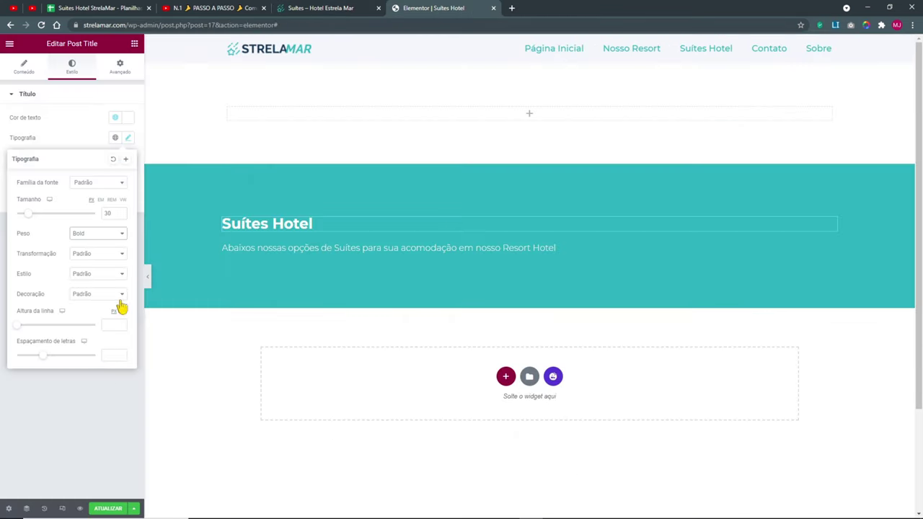
pyautogui.click(92, 424)
# - Centre the hero title and subtitle, and set the subtitle's HTML tag to span
pyautogui.click(24, 66)
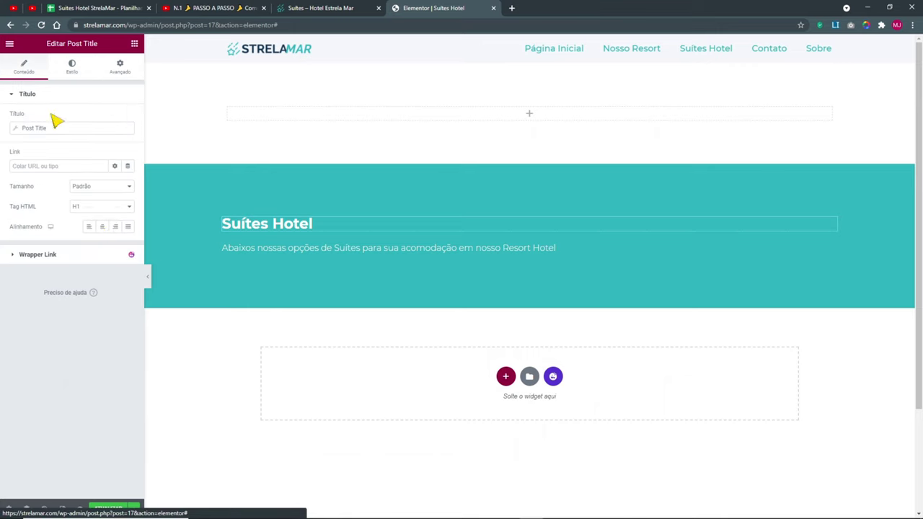
pyautogui.click(101, 227)
pyautogui.click(298, 250)
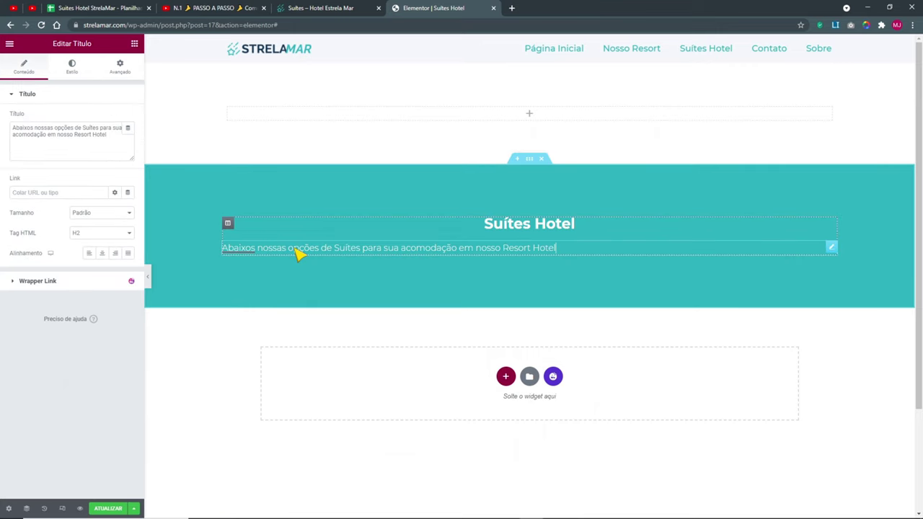
pyautogui.click(103, 254)
pyautogui.click(90, 233)
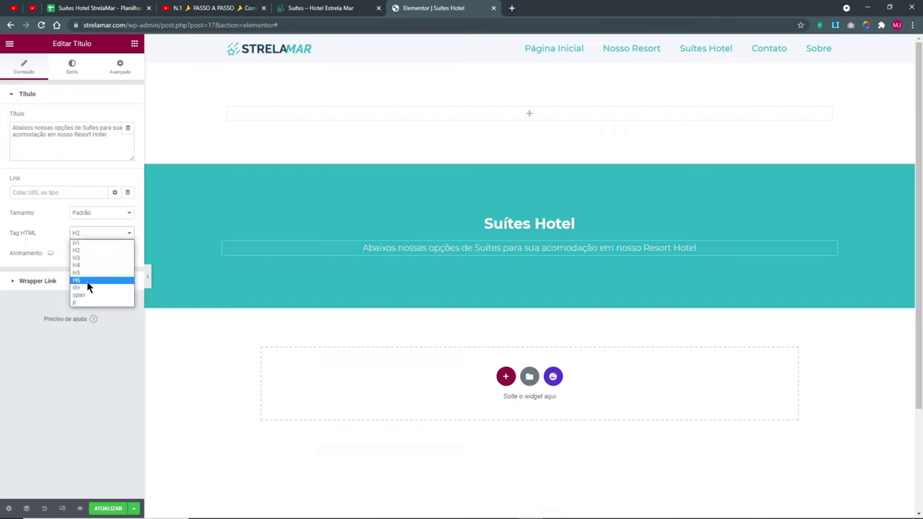
pyautogui.click(90, 296)
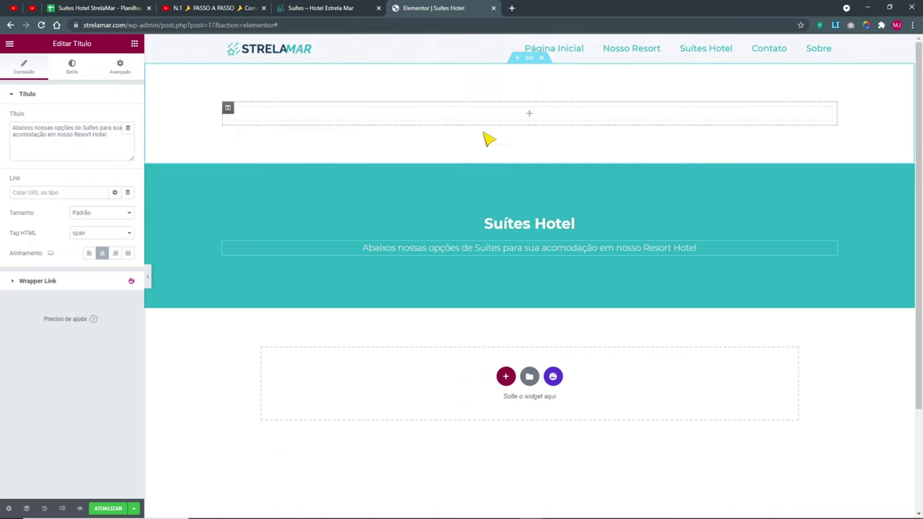
# - Delete the empty section above the hero banner and compare the page with the reference site
pyautogui.rightClick(529, 167)
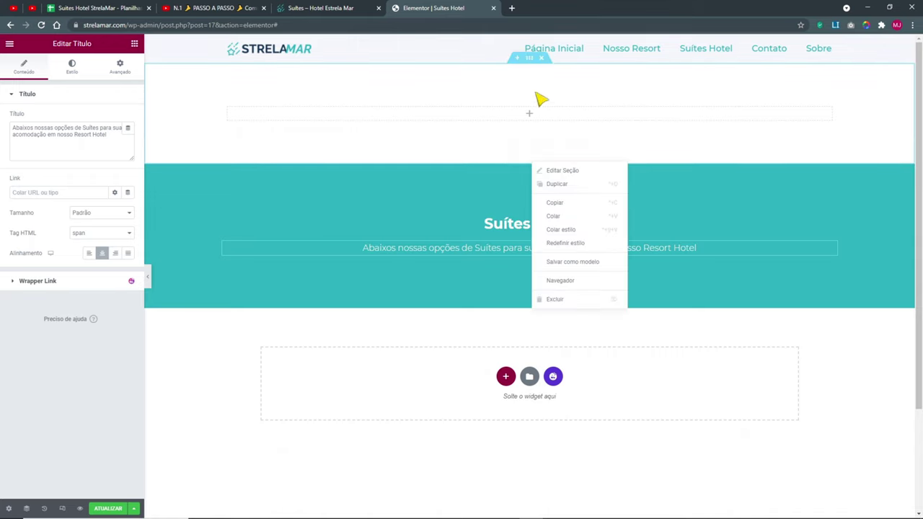
pyautogui.click(541, 56)
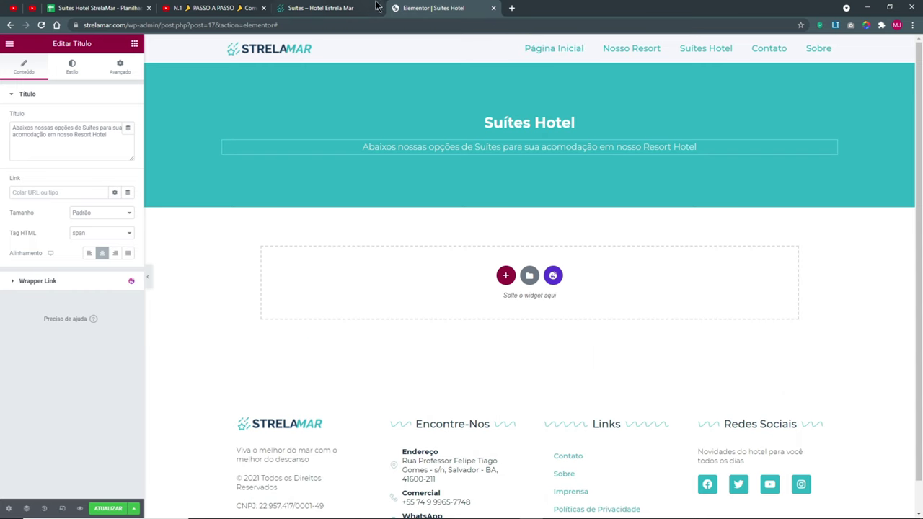
pyautogui.hotkey('ctrl', 'shift', 'Tab')
pyautogui.click(436, 7)
# - Set the hero subtitle's font weight to 400
pyautogui.doubleClick(386, 152)
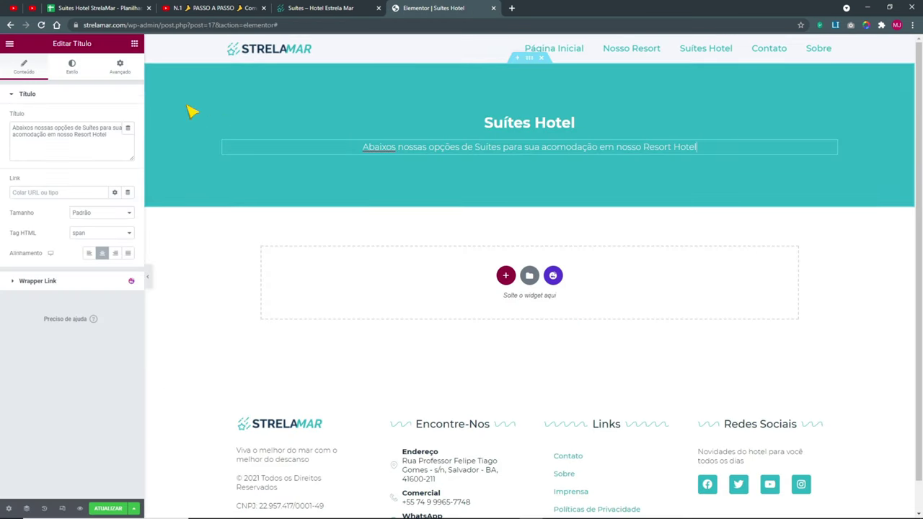
pyautogui.click(72, 67)
pyautogui.click(128, 137)
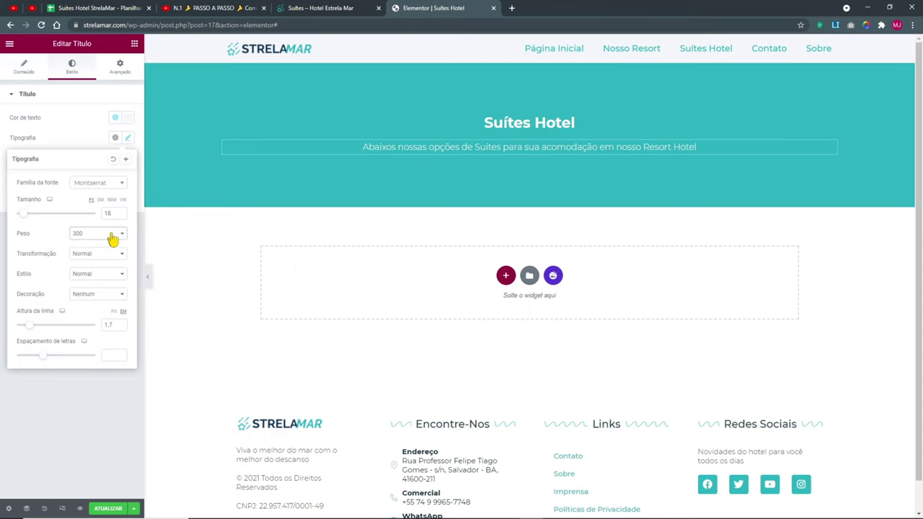
pyautogui.click(108, 234)
pyautogui.click(102, 266)
pyautogui.click(106, 414)
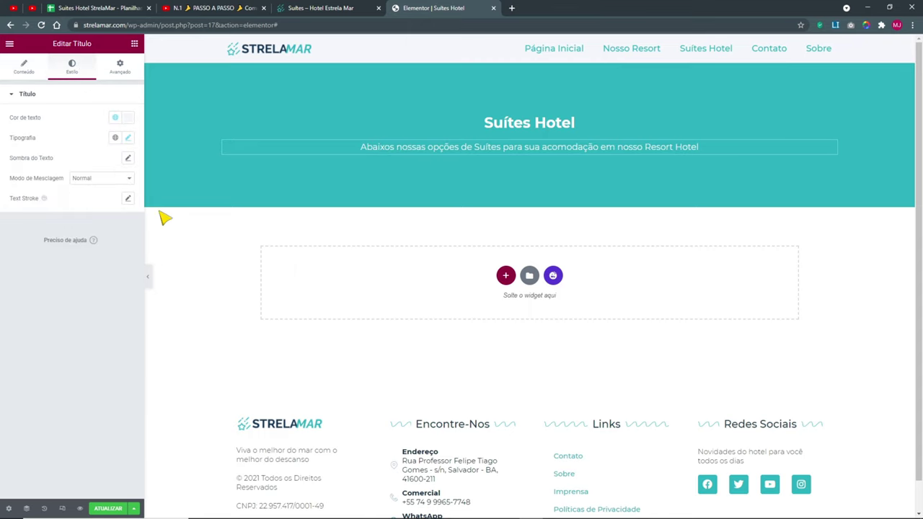
# - Preview the banner at full width against the reference site, and update the Suítes Hotel page
pyautogui.click(149, 277)
pyautogui.click(334, 7)
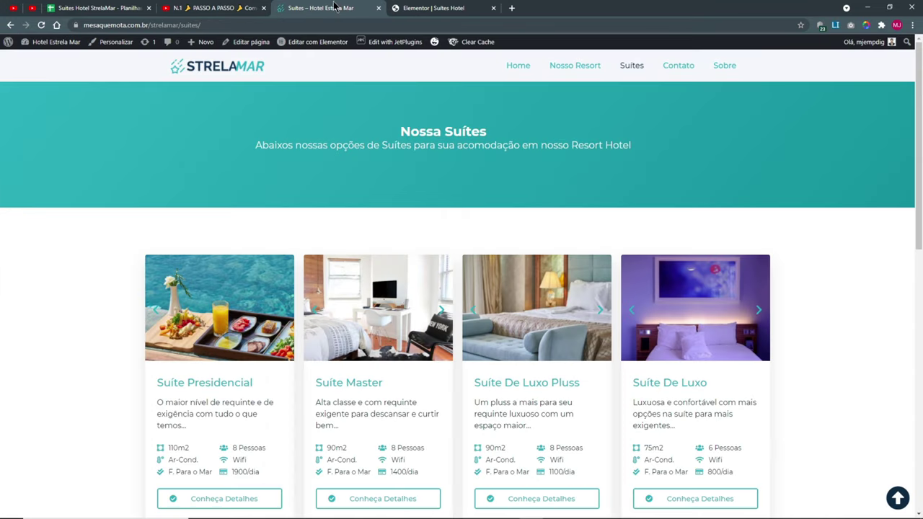
pyautogui.click(440, 8)
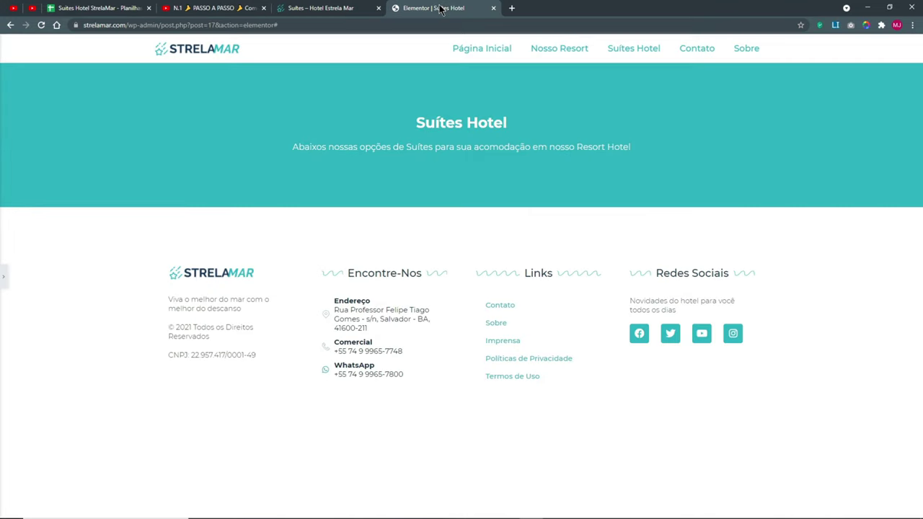
pyautogui.click(5, 277)
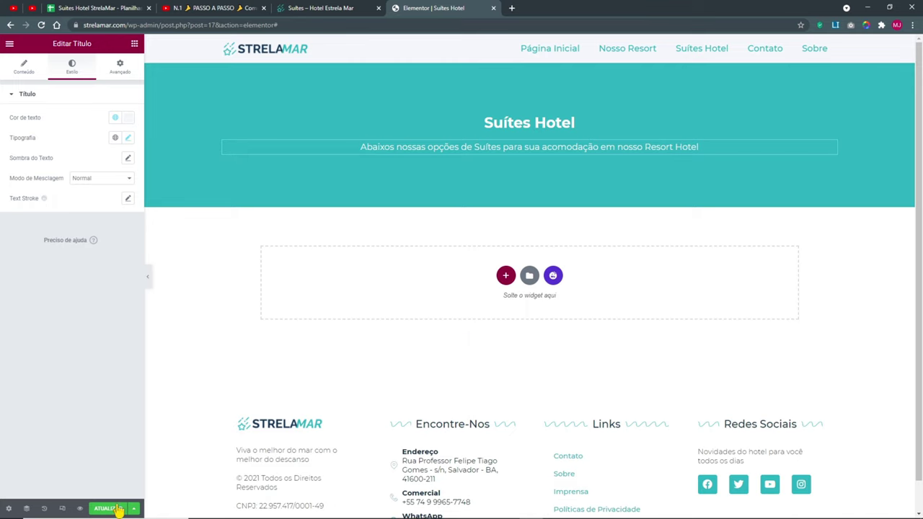
pyautogui.click(109, 509)
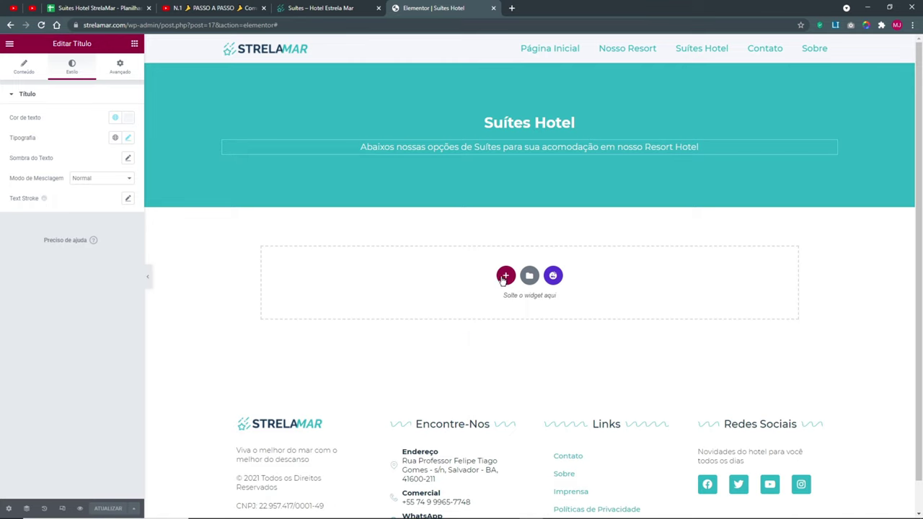
# - Add a single-column section below the hero banner and paste the hero section's style onto it
pyautogui.click(505, 275)
pyautogui.click(401, 309)
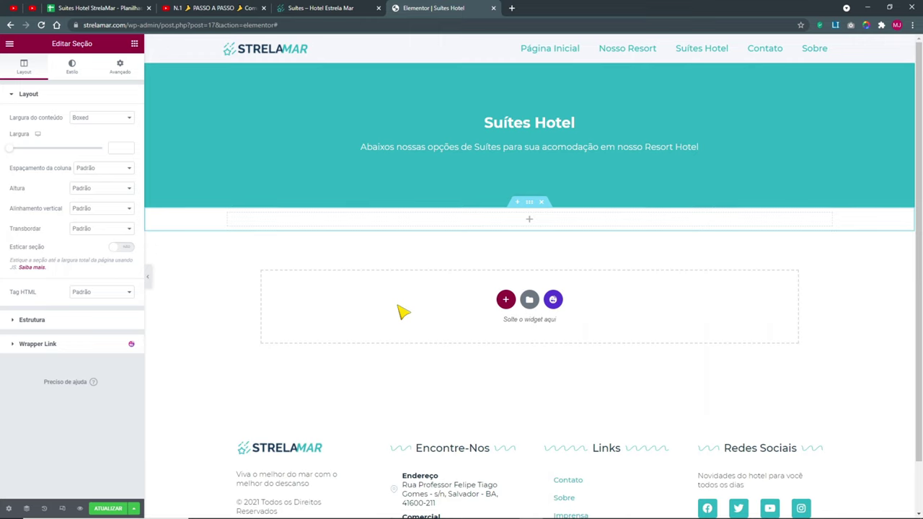
pyautogui.rightClick(531, 58)
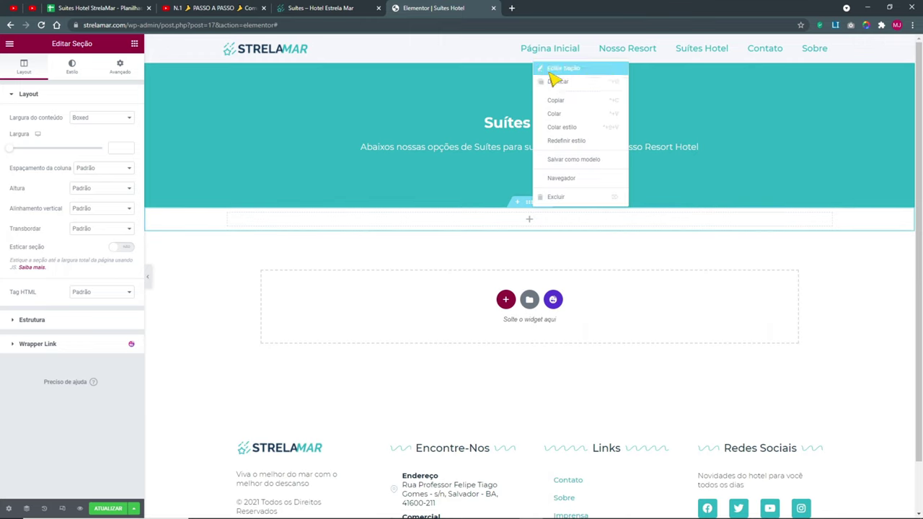
pyautogui.click(567, 107)
pyautogui.rightClick(529, 201)
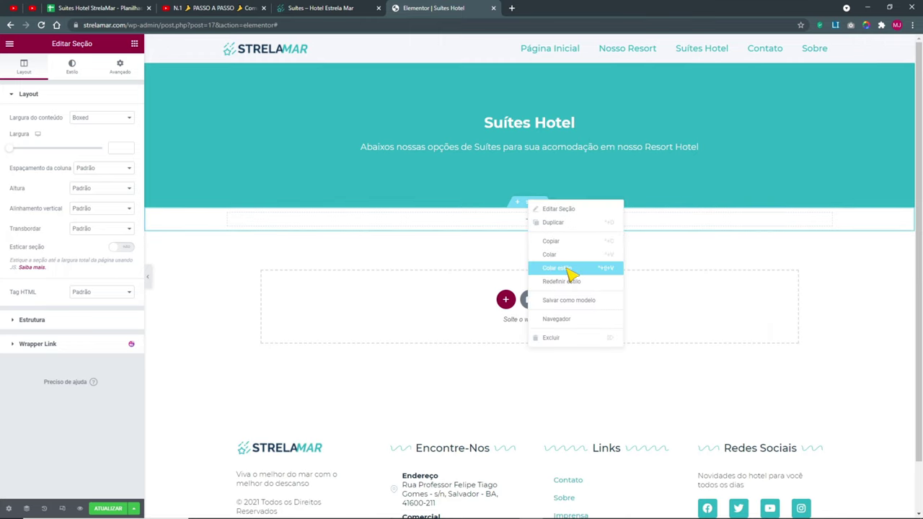
pyautogui.click(577, 268)
# - Remove the gradient background from the new section below the hero
pyautogui.click(73, 69)
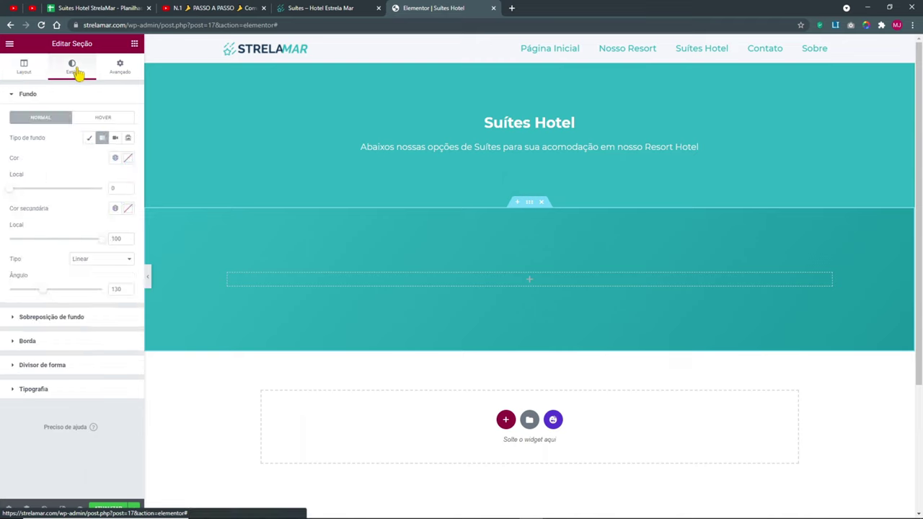
pyautogui.click(101, 138)
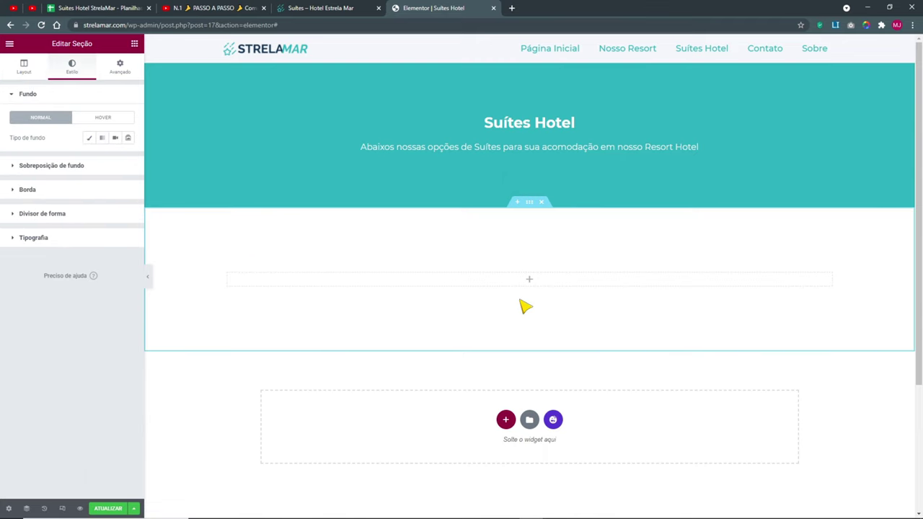
pyautogui.rightClick(359, 291)
pyautogui.click(377, 295)
pyautogui.click(120, 67)
pyautogui.rightClick(532, 205)
pyautogui.click(554, 214)
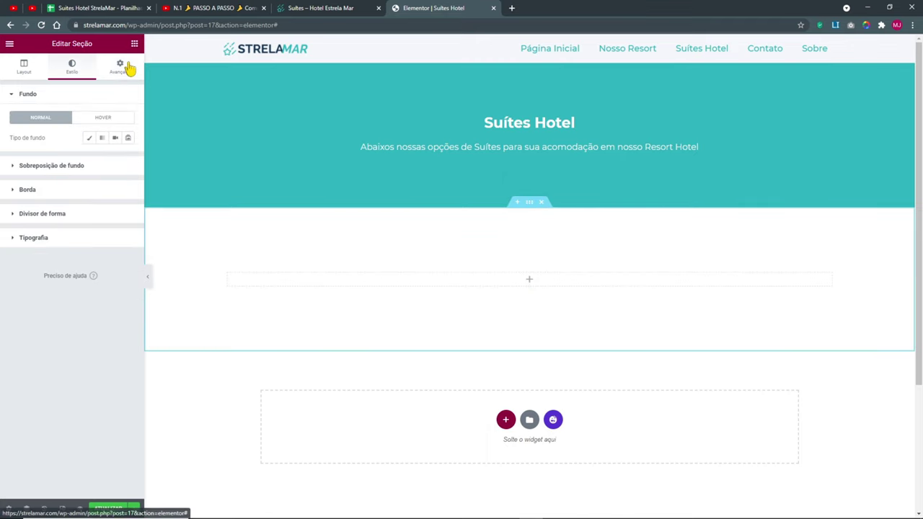
# - Set the new section's top and bottom padding to 80
pyautogui.click(127, 67)
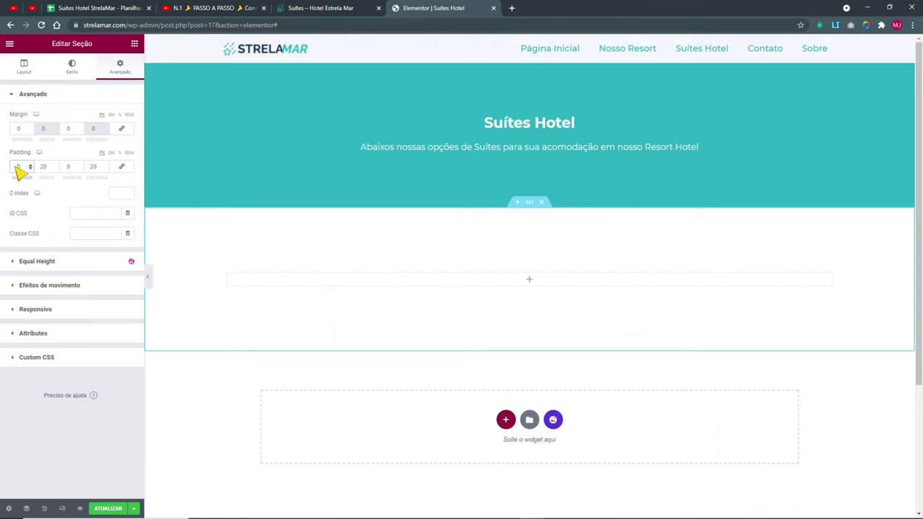
pyautogui.click(68, 167)
pyautogui.write('80')
# - Set the new section's height to Padrão and its vertical alignment to Superior, checking against the reference page
pyautogui.click(21, 66)
pyautogui.click(101, 188)
pyautogui.click(99, 200)
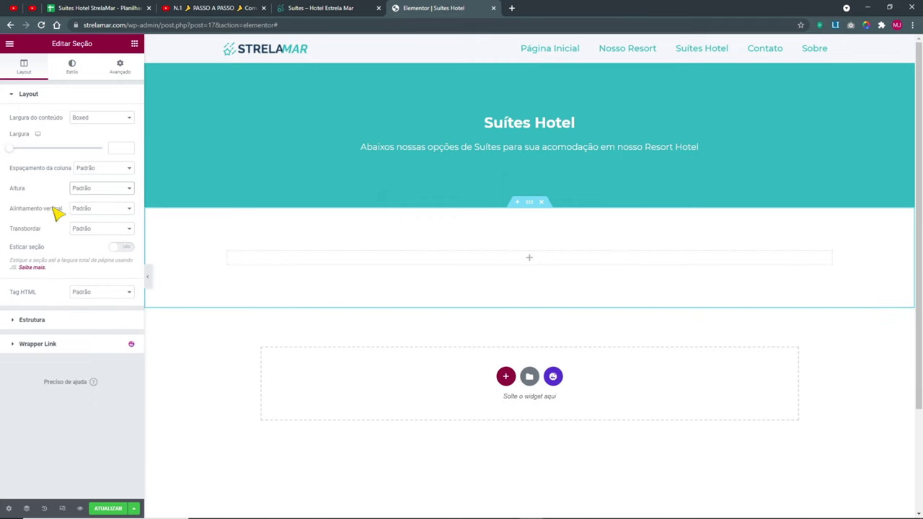
pyautogui.click(82, 209)
pyautogui.click(90, 230)
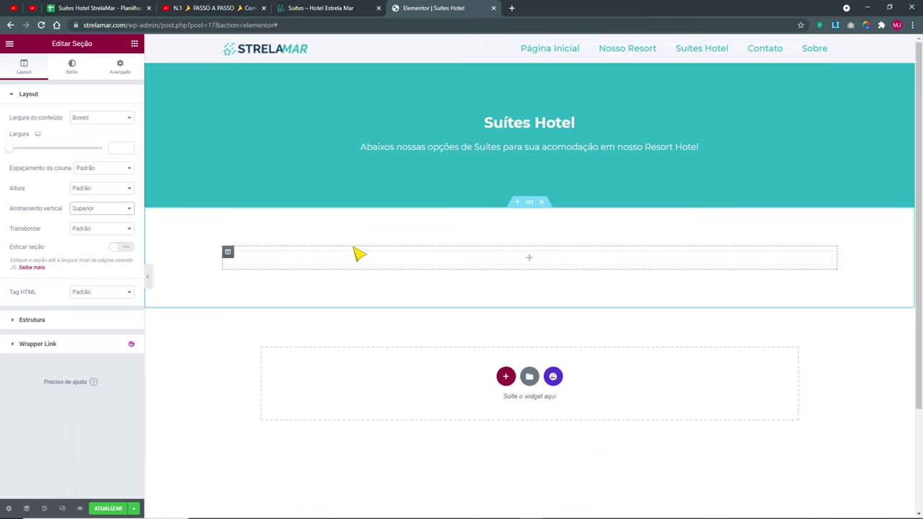
pyautogui.click(326, 10)
pyautogui.click(418, 8)
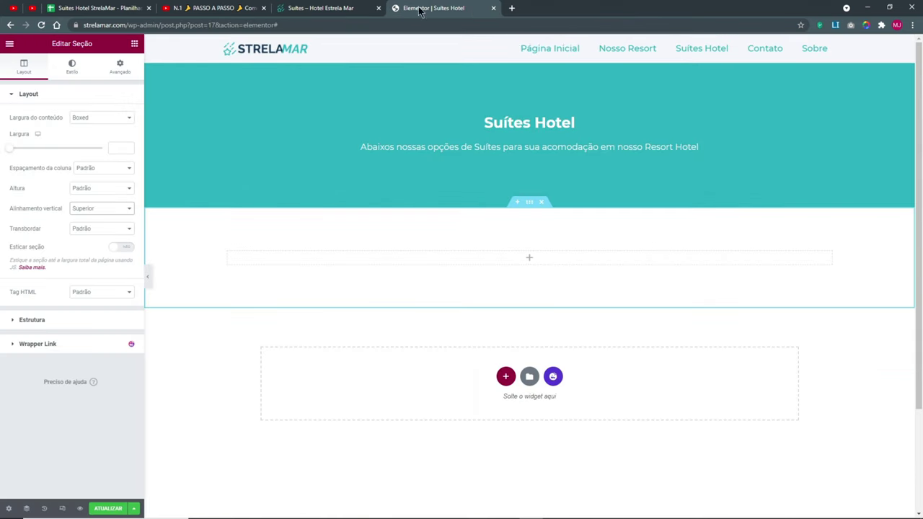
# - Search the widget library for "list", then clear the search
pyautogui.click(135, 46)
pyautogui.hotkey('ctrl', '+')
pyautogui.hotkey('ctrl', '+')
pyautogui.hotkey('ctrl', '+')
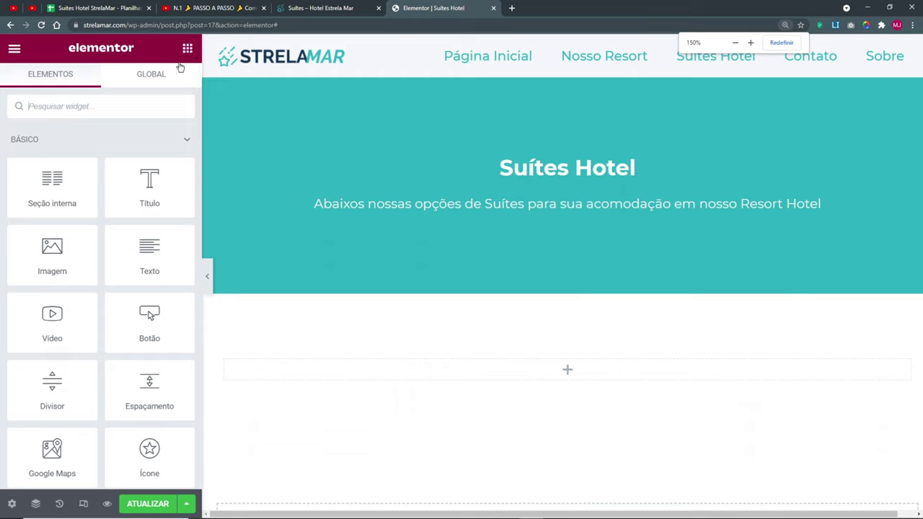
pyautogui.write('list')
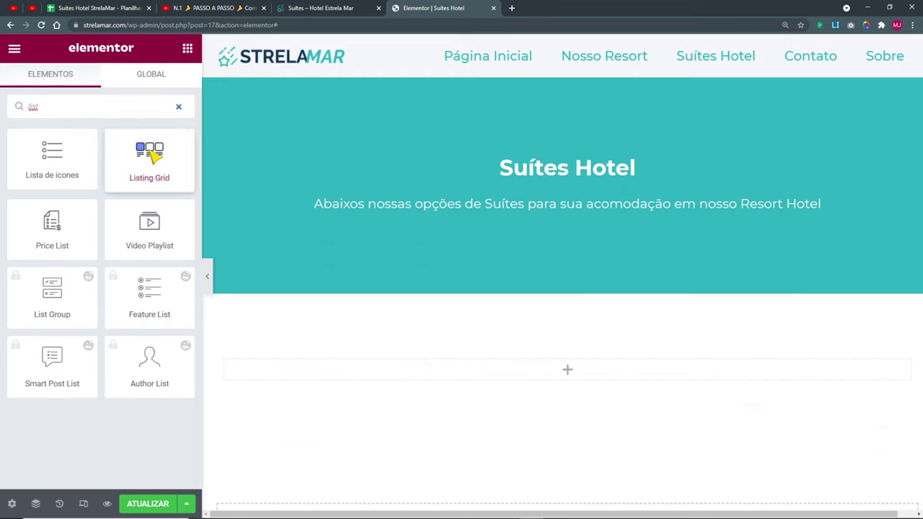
pyautogui.click(179, 107)
# - Collapse the widget categories above Listing Elements and examine the widgets that group offers
pyautogui.click(186, 141)
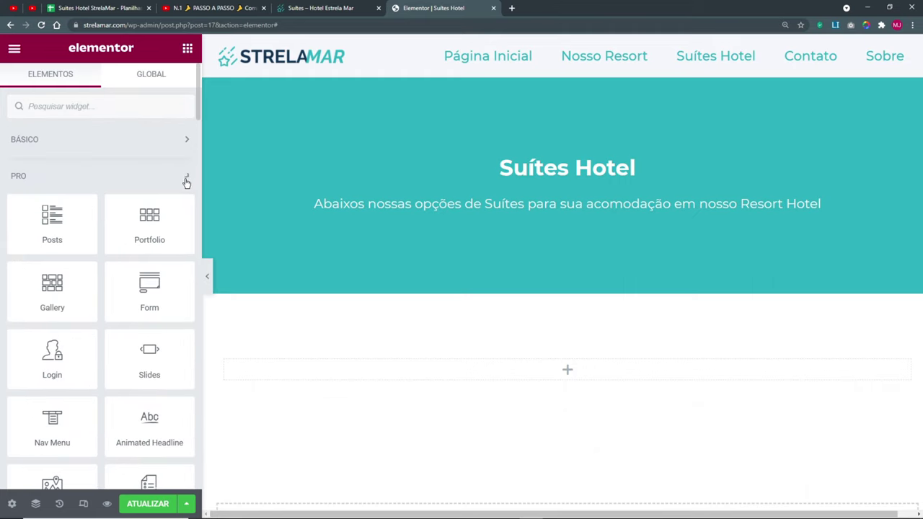
pyautogui.click(186, 179)
pyautogui.click(187, 213)
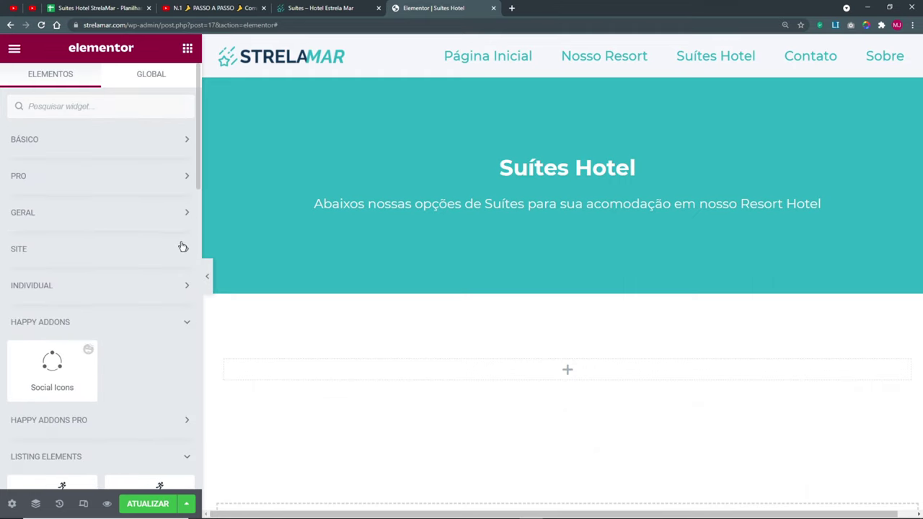
pyautogui.click(186, 336)
pyautogui.scroll(-2, 129, 387)
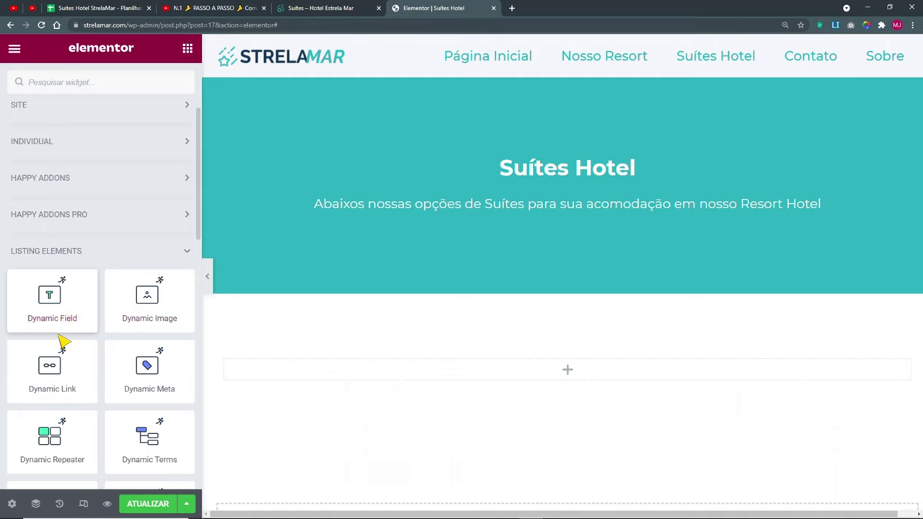
pyautogui.scroll(-1, 149, 324)
pyautogui.scroll(-1, 150, 324)
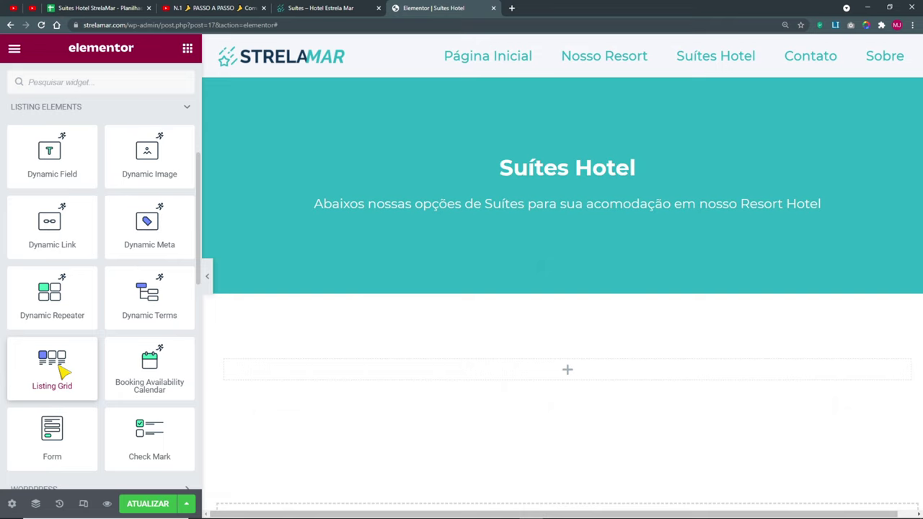
pyautogui.scroll(-1, 65, 371)
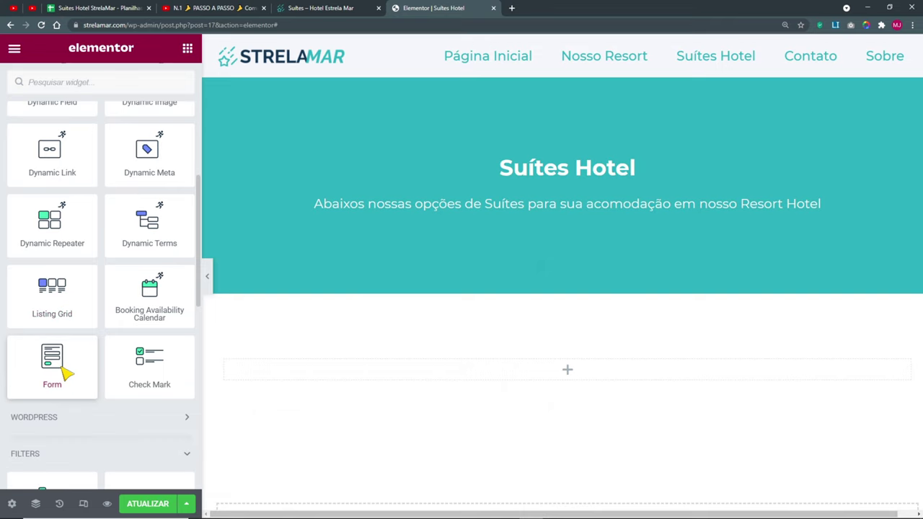
# - Add a Listing Grid widget to the empty section below the hero banner
pyautogui.moveTo(65, 292); pyautogui.dragTo(324, 381)
pyautogui.hotkey('ctrl', '-')
pyautogui.hotkey('ctrl', '-')
pyautogui.hotkey('ctrl', '-')
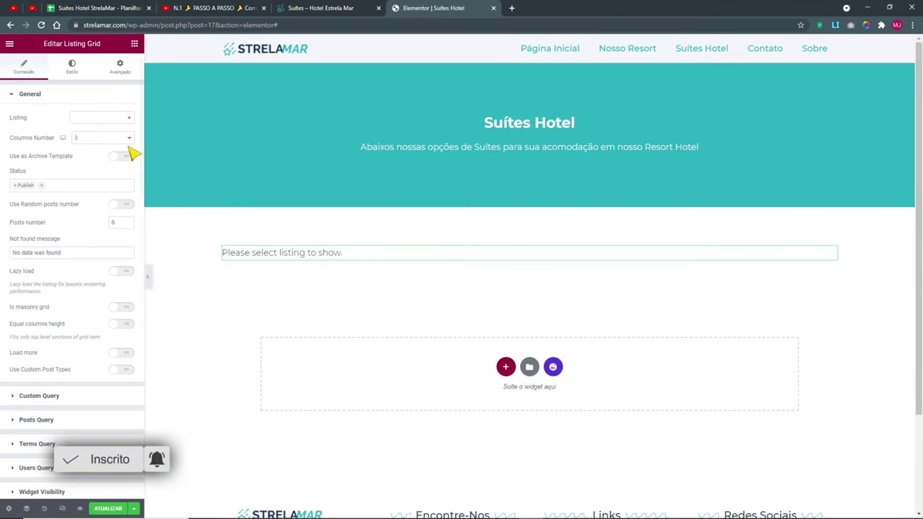
# - Search the grid's listing templates for "sui" and assign Listing loop Suites as its listing
pyautogui.hotkey('ctrl', '+')
pyautogui.hotkey('ctrl', '+')
pyautogui.hotkey('ctrl', '+')
pyautogui.hotkey('ctrl', '+')
pyautogui.hotkey('ctrl', '+')
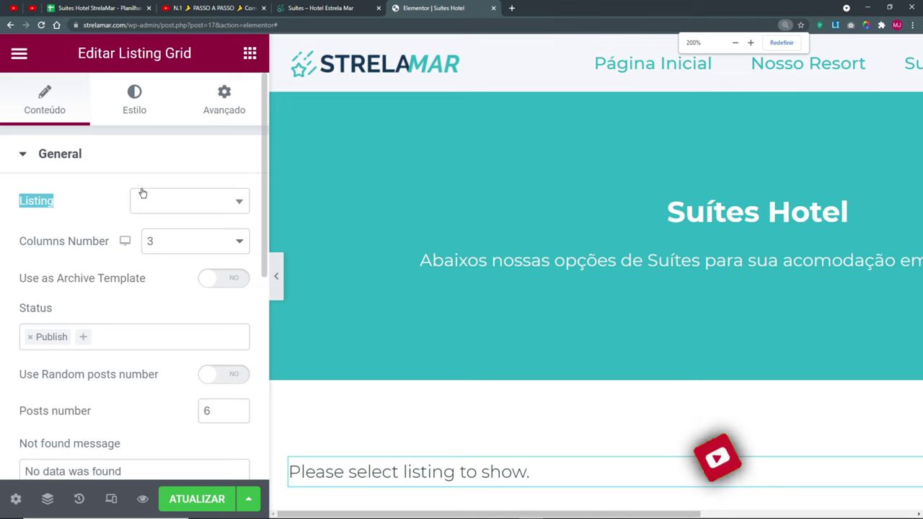
pyautogui.click(163, 208)
pyautogui.write('sui')
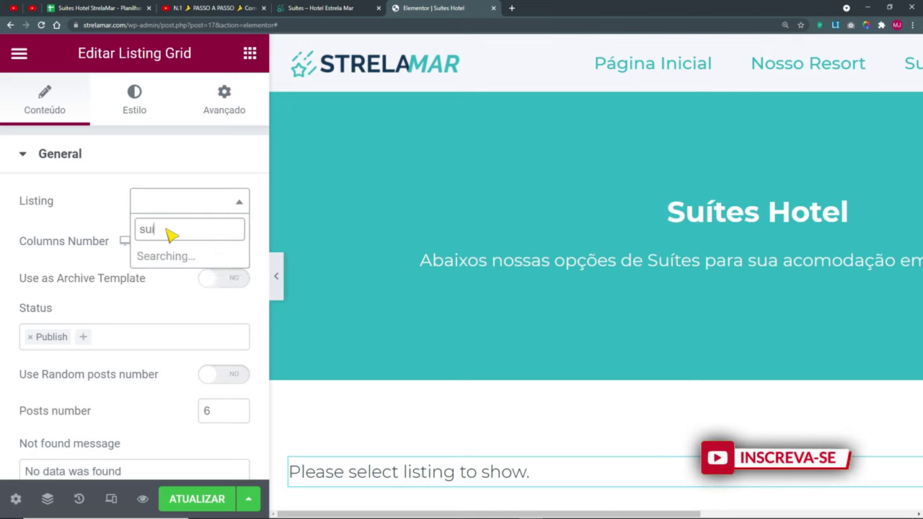
pyautogui.click(174, 252)
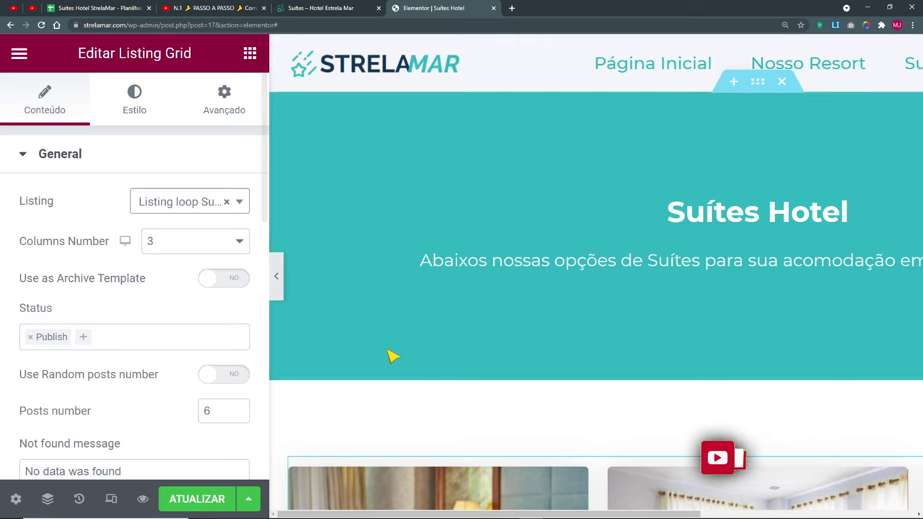
pyautogui.hotkey('ctrl', '0')
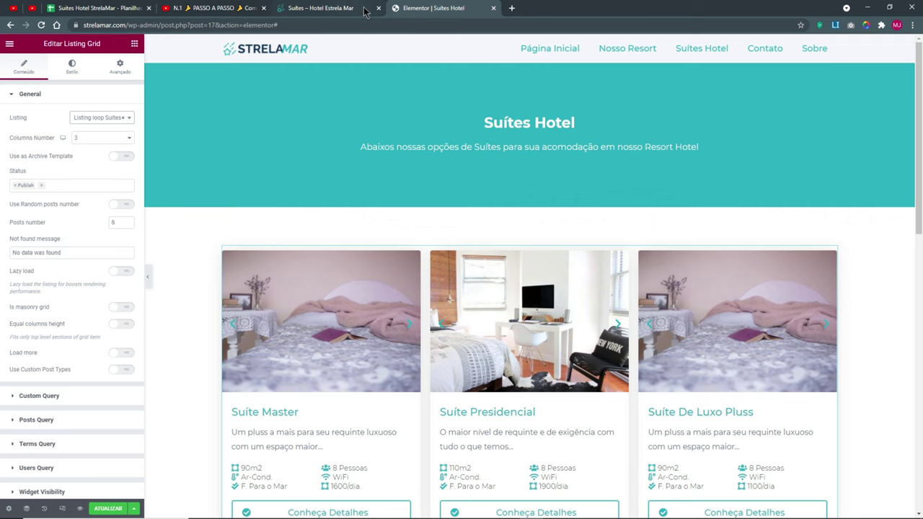
# - Update the page and open the live Suítes Hotel page in a new browser tab
pyautogui.rightClick(690, 54)
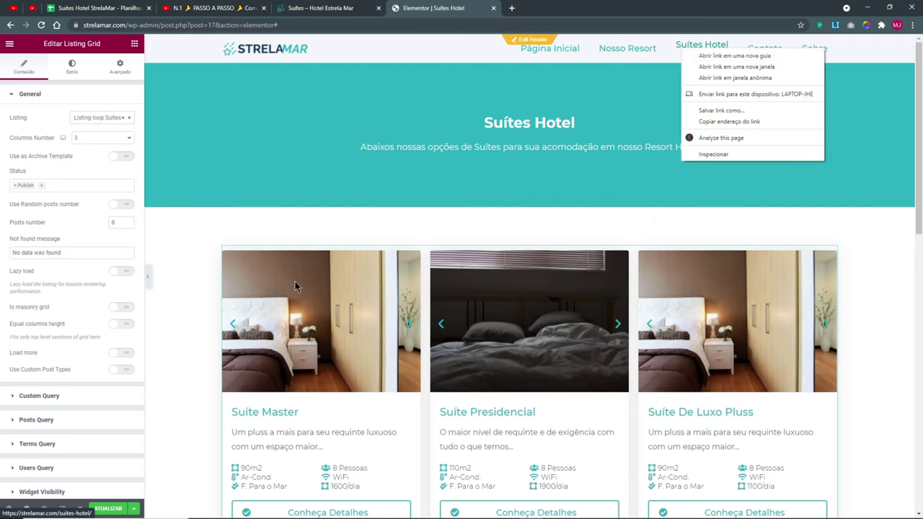
pyautogui.click(110, 510)
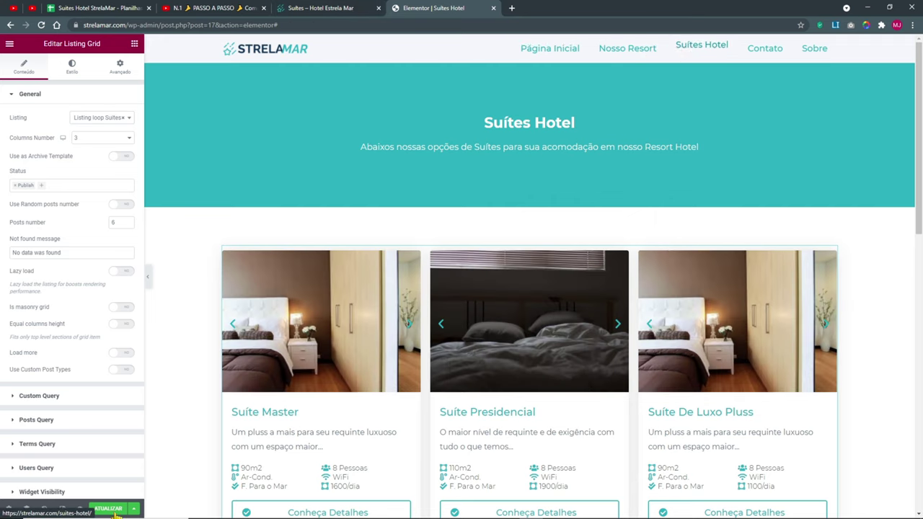
pyautogui.rightClick(709, 45)
pyautogui.click(720, 49)
pyautogui.click(549, 8)
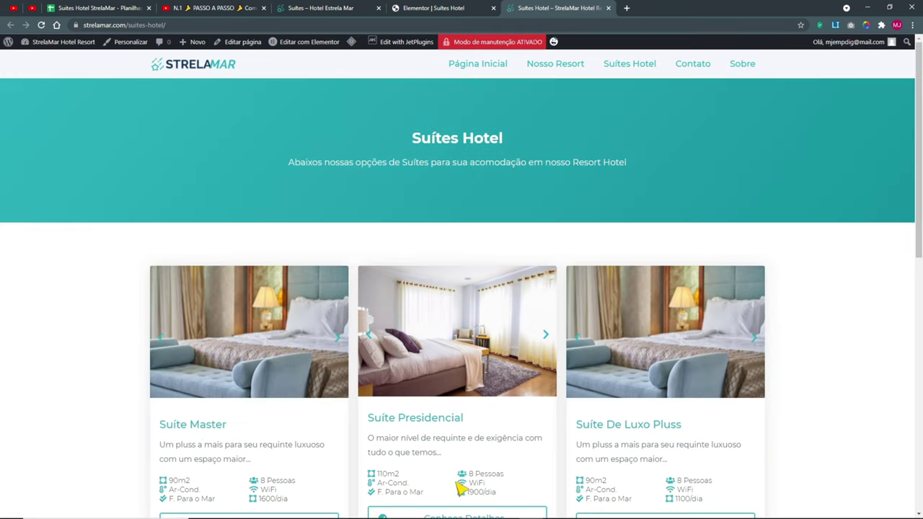
# - Open the Suíte Master details page and examine its Outras Suites section
pyautogui.scroll(-2, 462, 491)
pyautogui.click(299, 430)
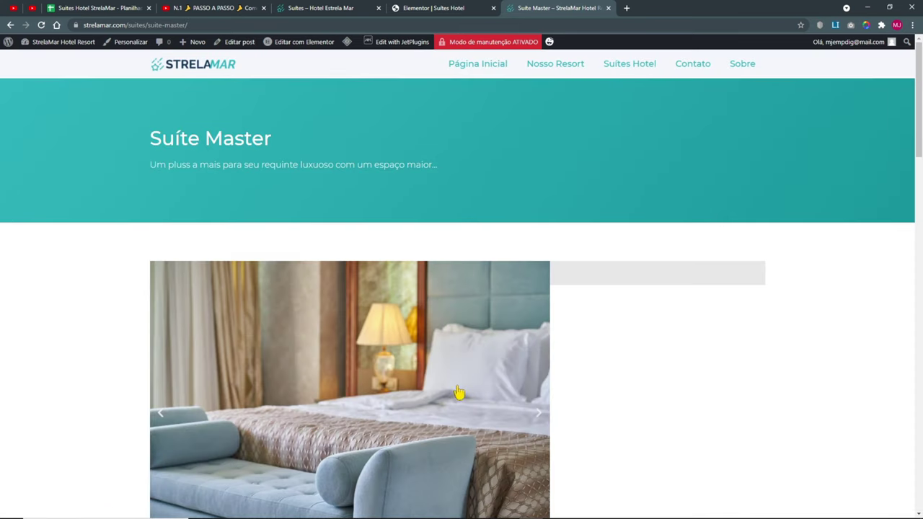
pyautogui.scroll(-10, 444, 385)
pyautogui.scroll(3, 407, 377)
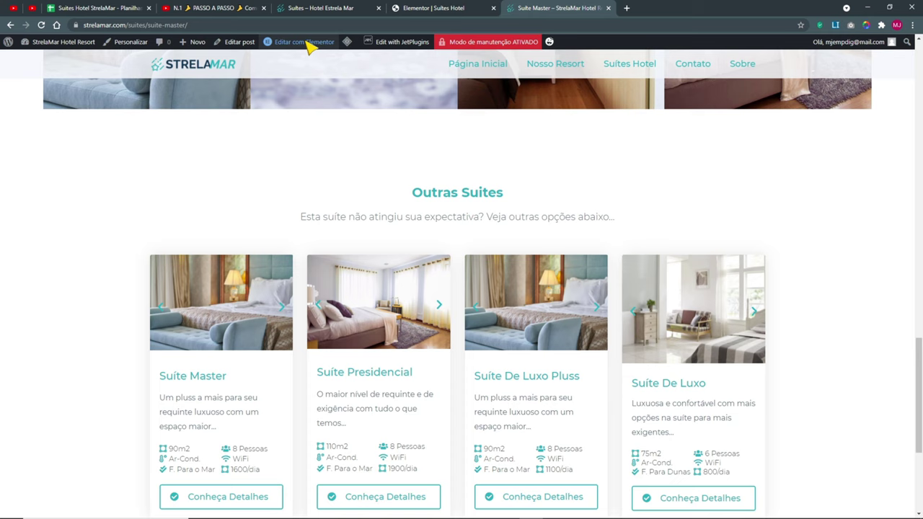
# - Open the Single Suites template in Elementor and copy its whole Outras Suites section
pyautogui.moveTo(308, 43)
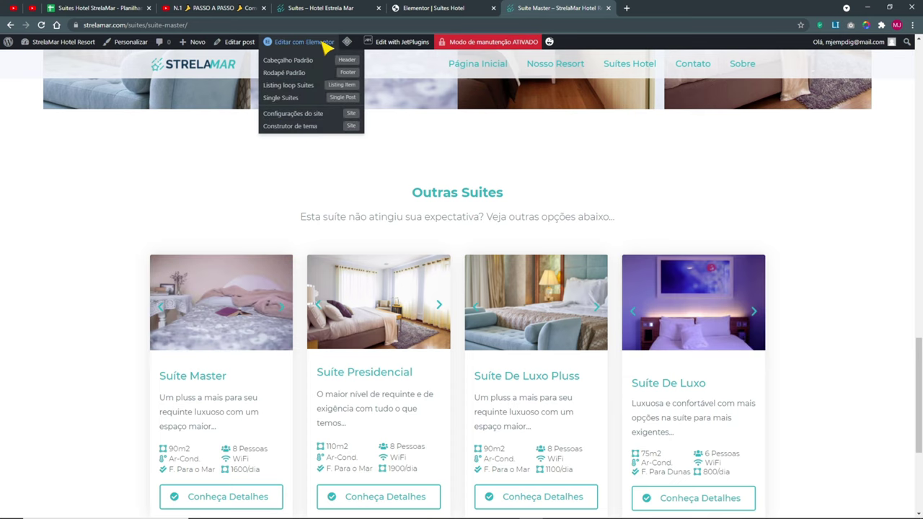
pyautogui.click(280, 100)
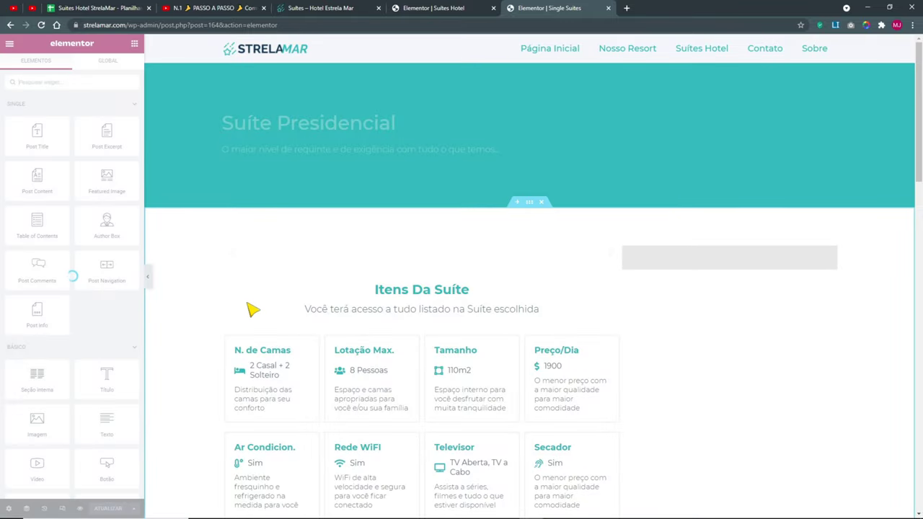
pyautogui.scroll(-15, 189, 319)
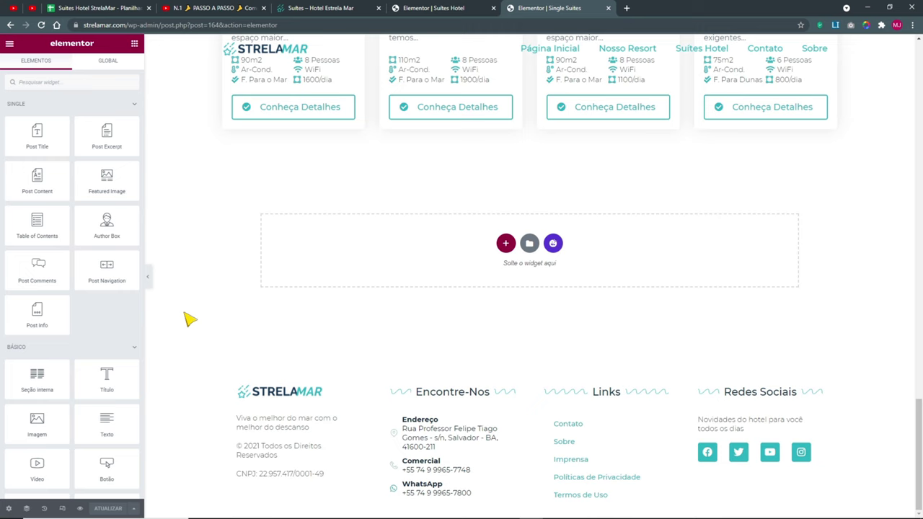
pyautogui.scroll(5, 490, 289)
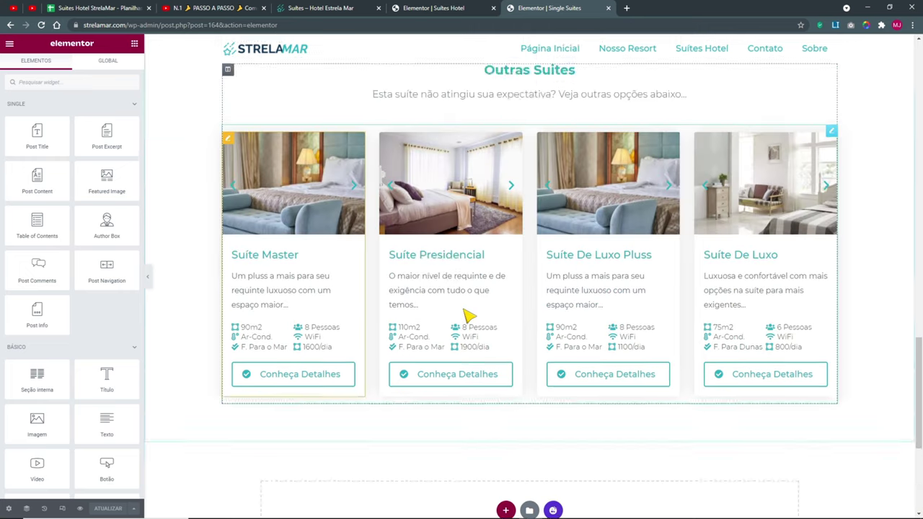
pyautogui.rightClick(533, 137)
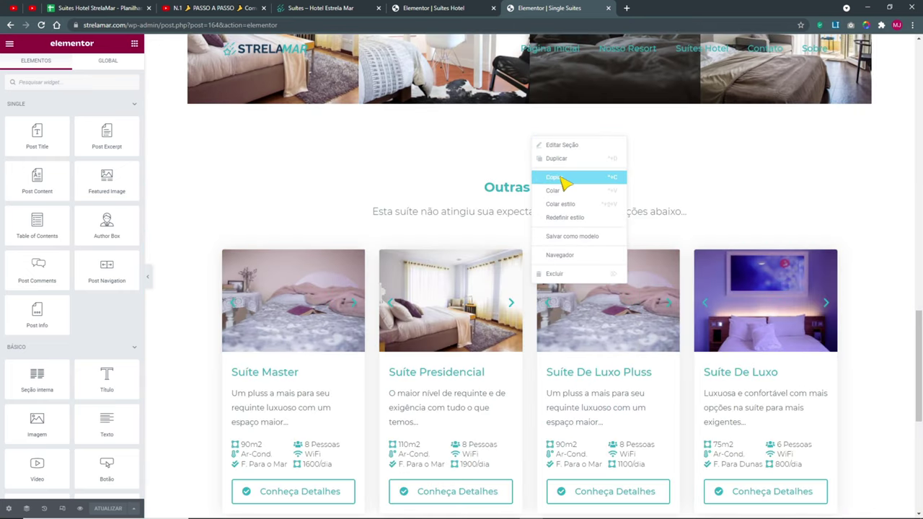
pyautogui.click(564, 176)
# - Paste the copied Outras Suites section into the Suítes Hotel page between the hero banner and the listing grid
pyautogui.click(443, 8)
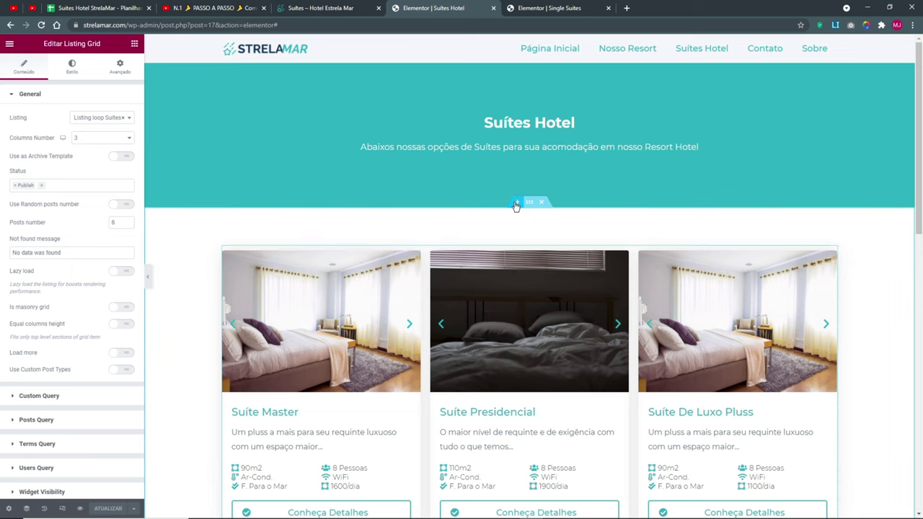
pyautogui.click(523, 204)
pyautogui.rightClick(504, 253)
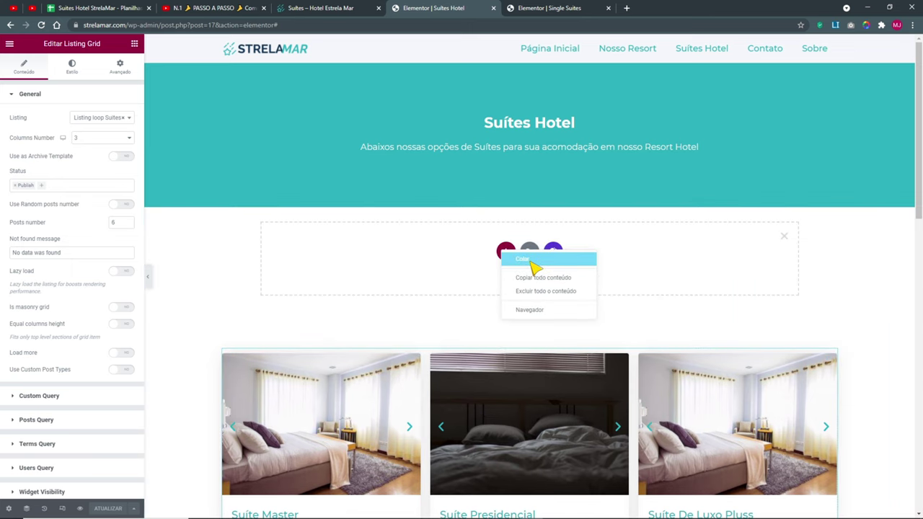
pyautogui.click(532, 263)
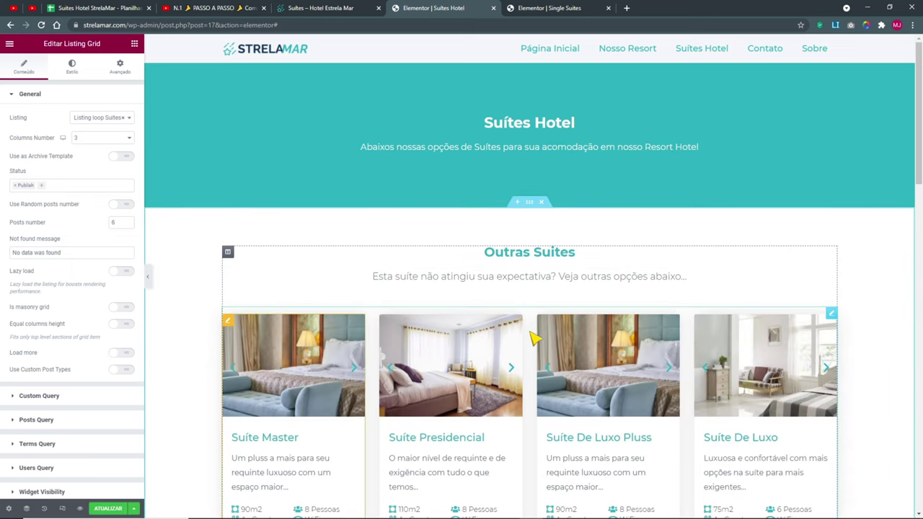
# - Delete the original three-column listing grid section below the pasted Outras Suites section
pyautogui.scroll(-5, 533, 339)
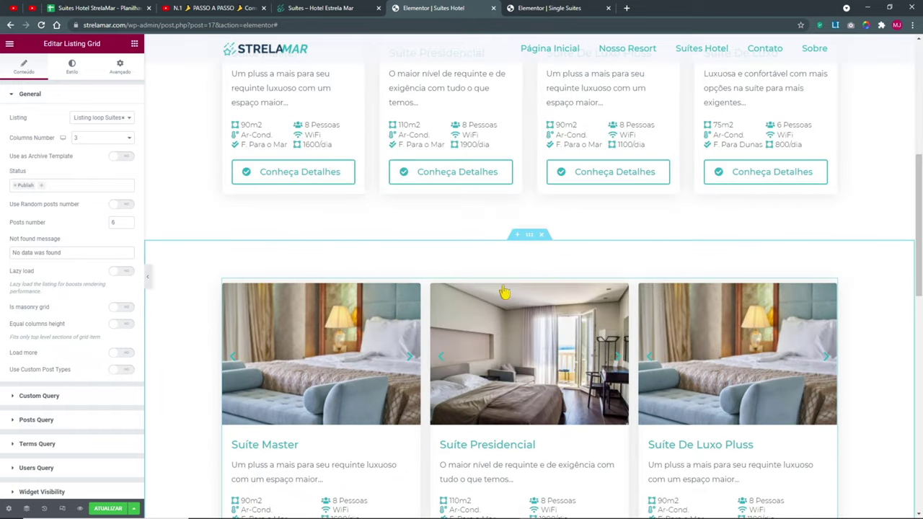
pyautogui.click(542, 236)
pyautogui.scroll(4, 472, 377)
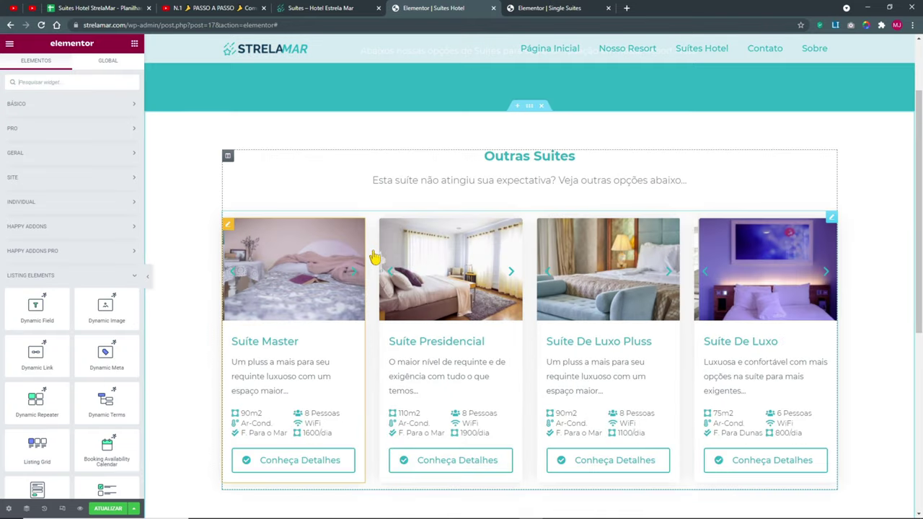
# - Check the reference suites page and remove the Outras Suites heading and its subtitle text from the pasted section
pyautogui.rightClick(342, 223)
pyautogui.click(379, 232)
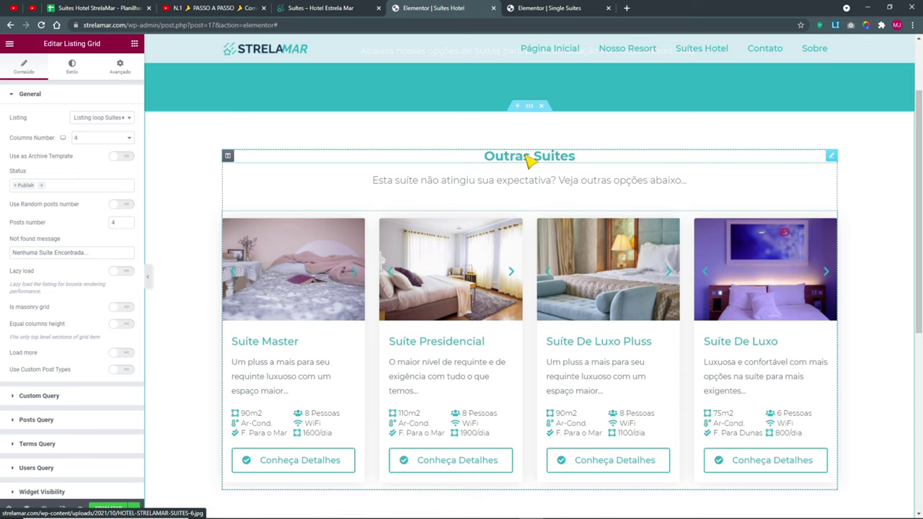
pyautogui.click(325, 14)
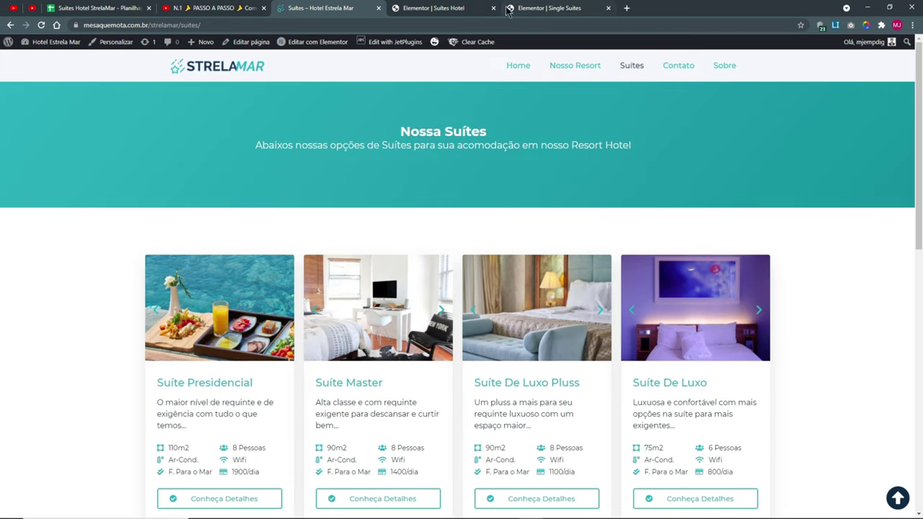
pyautogui.click(444, 8)
pyautogui.rightClick(515, 156)
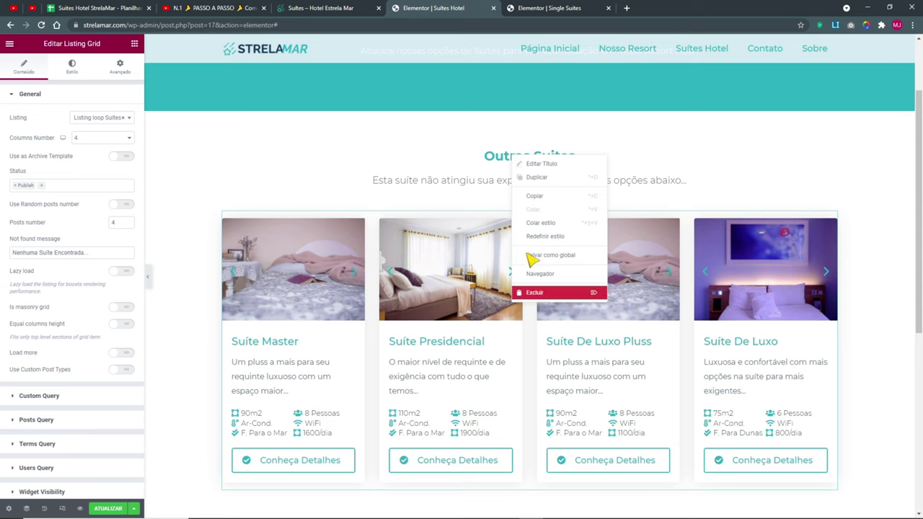
pyautogui.click(538, 292)
pyautogui.rightClick(503, 160)
pyautogui.click(539, 292)
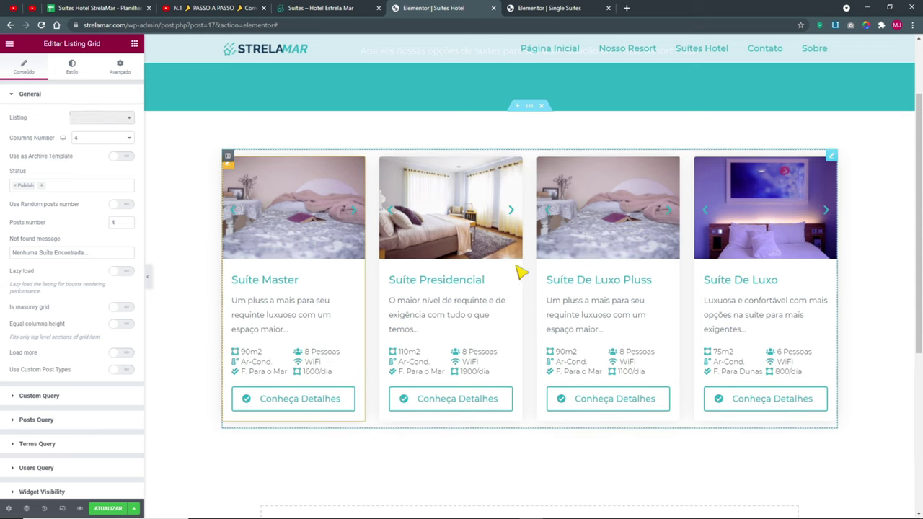
# - Open the pasted listing grid's settings and compare its column layout with the reference suites page
pyautogui.rightClick(307, 179)
pyautogui.click(330, 186)
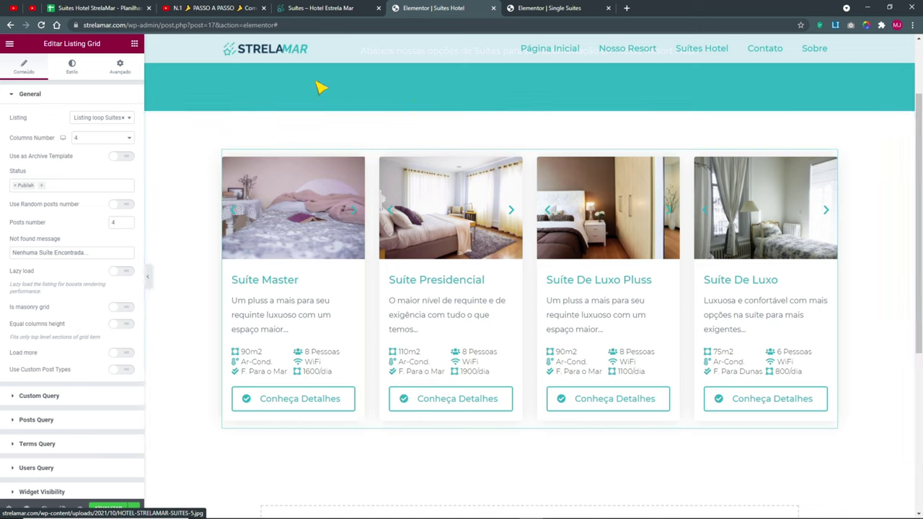
pyautogui.click(86, 139)
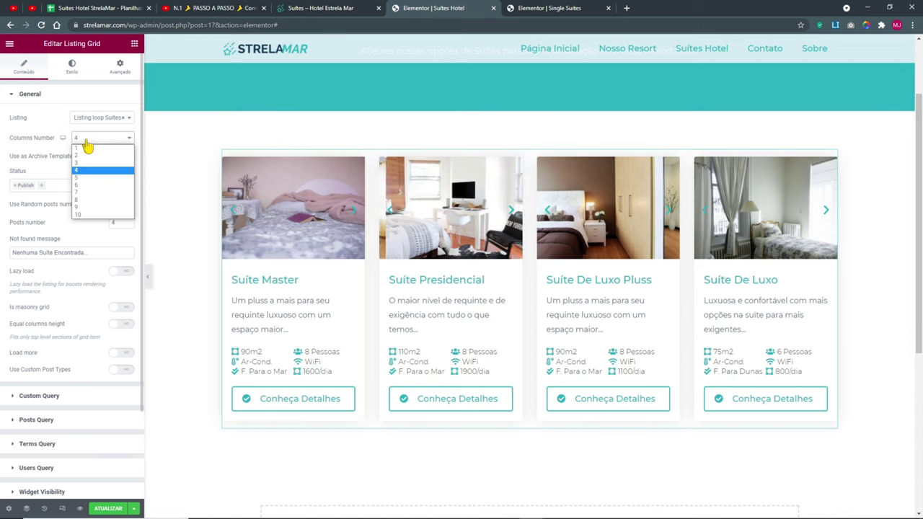
pyautogui.click(370, 8)
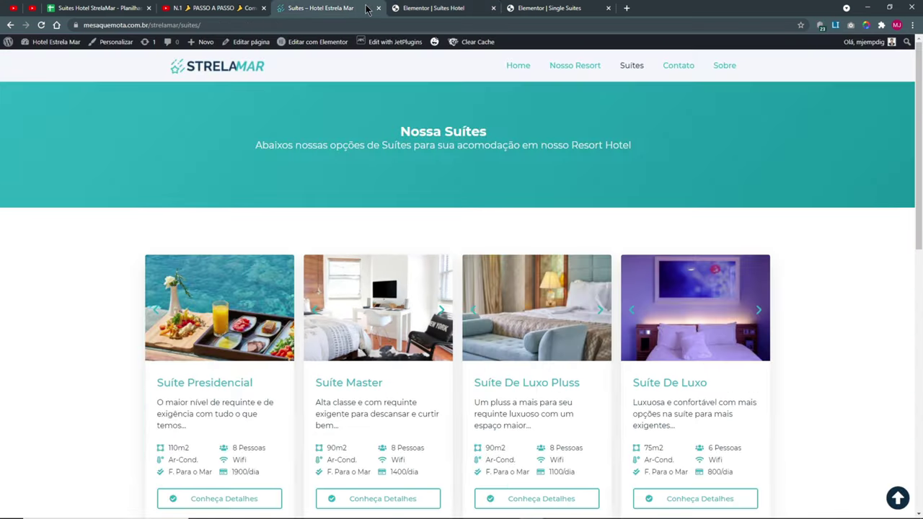
pyautogui.click(431, 8)
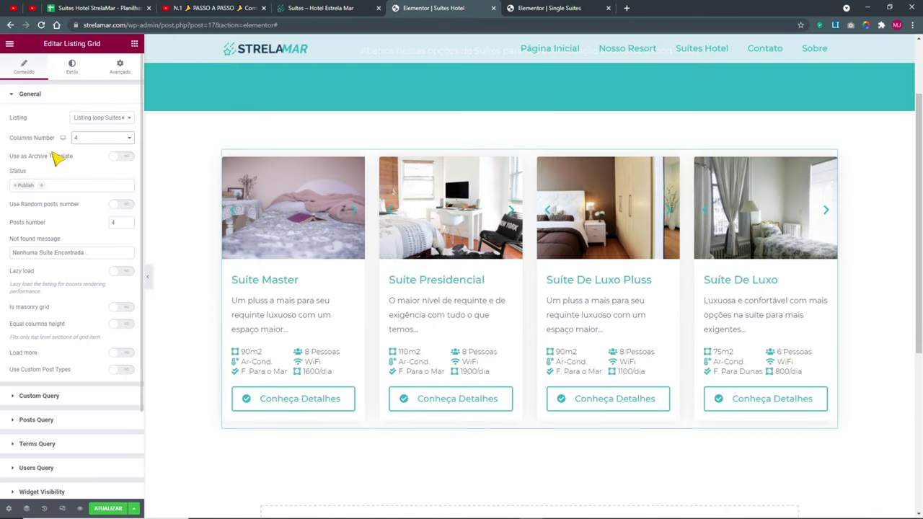
# - Set the suites listing grid's posts number to 8 and check the cards shown
pyautogui.hotkey('ctrl', '+')
pyautogui.hotkey('ctrl', '+')
pyautogui.doubleClick(145, 211)
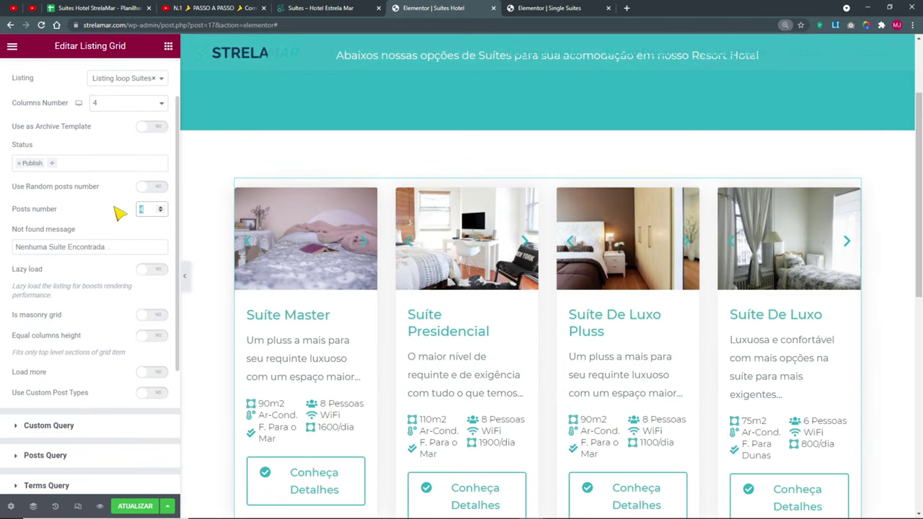
pyautogui.write('8')
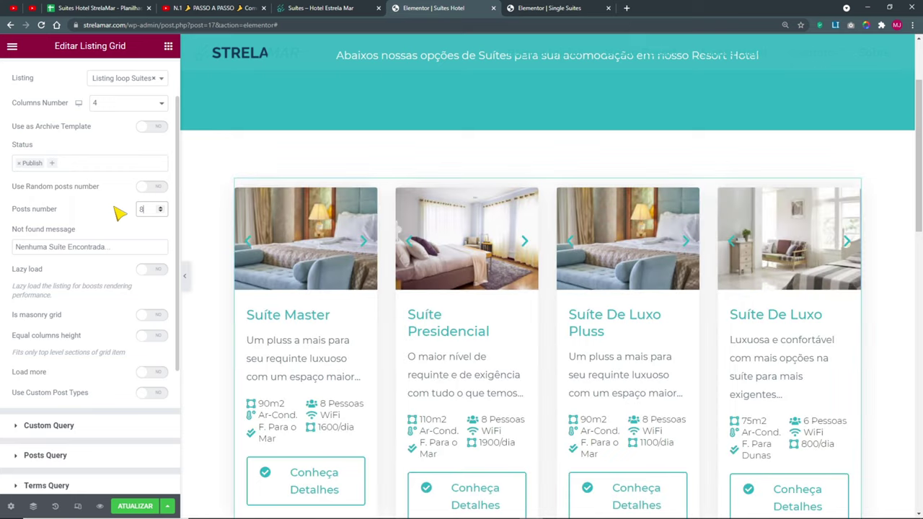
pyautogui.scroll(-5, 536, 367)
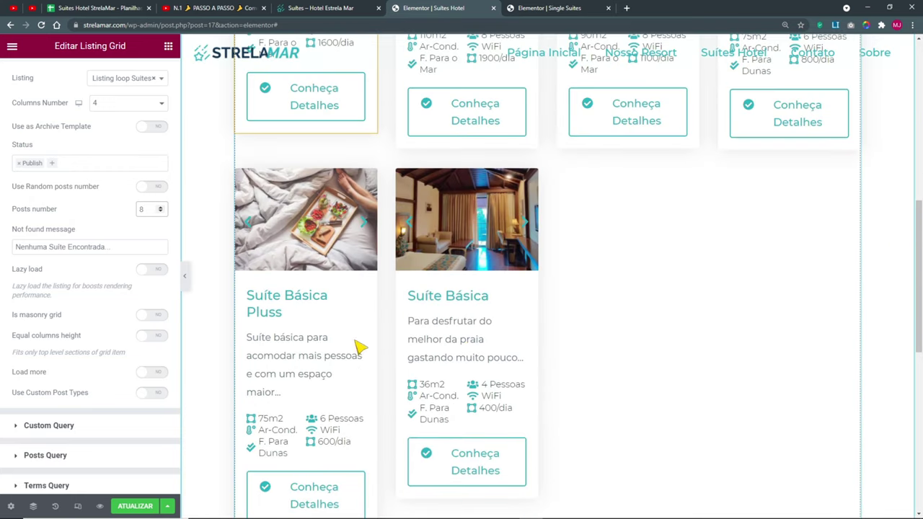
pyautogui.hotkey('ctrl', '-')
pyautogui.hotkey('ctrl', '-')
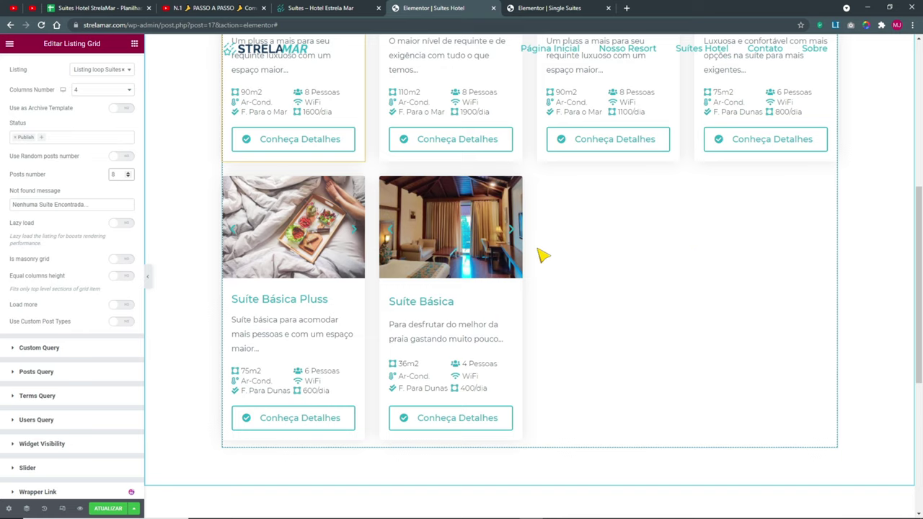
pyautogui.scroll(1, 548, 257)
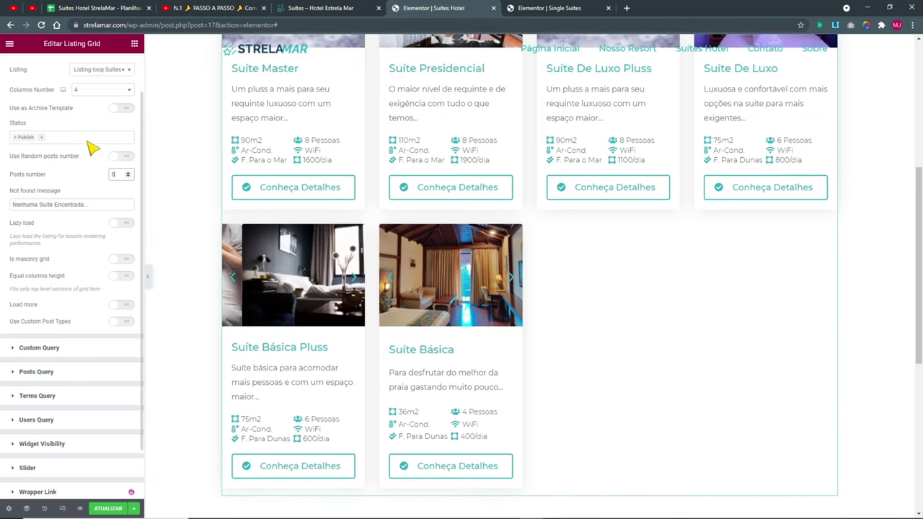
# - Try three columns for the suites listing grid and preview the layout at full page width
pyautogui.click(130, 90)
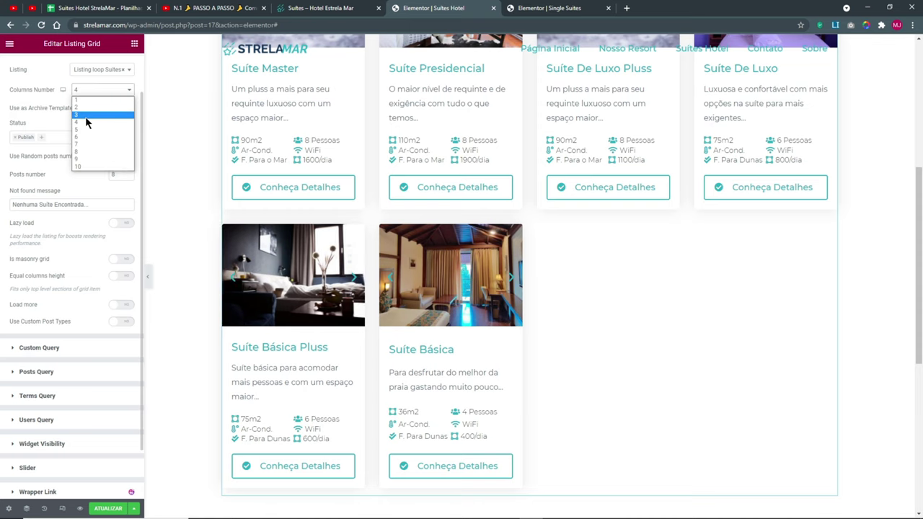
pyautogui.click(88, 124)
pyautogui.scroll(5, 534, 339)
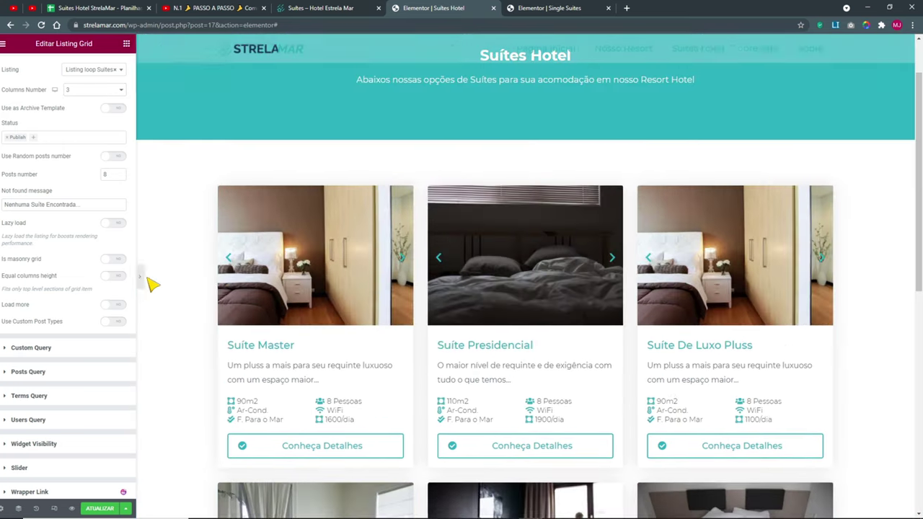
pyautogui.click(141, 277)
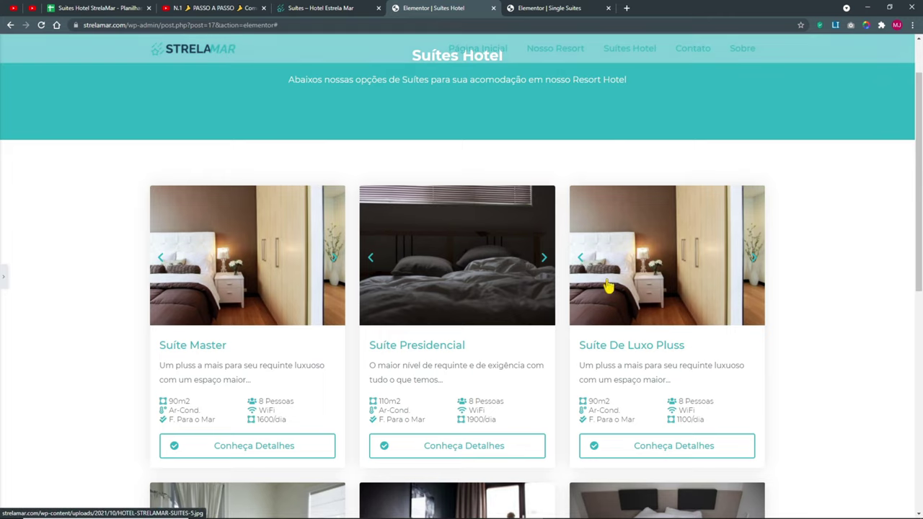
pyautogui.scroll(-1, 609, 287)
pyautogui.scroll(-4, 590, 294)
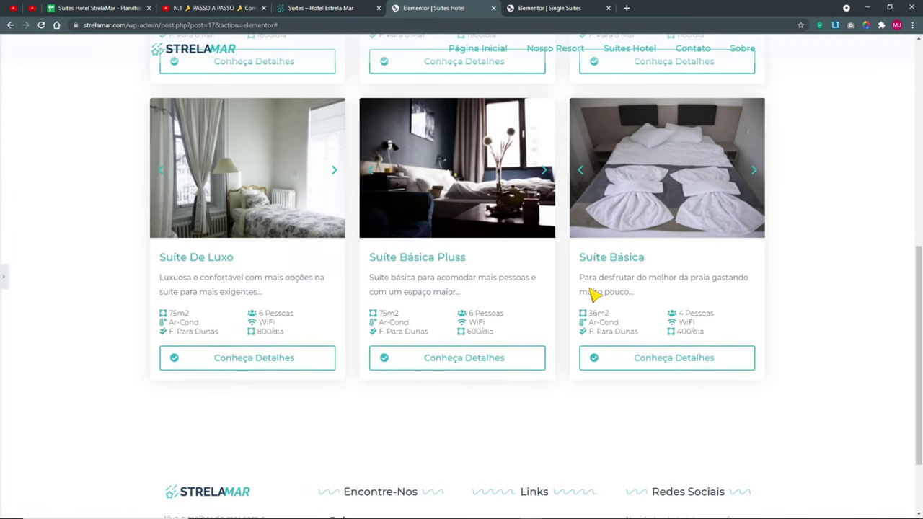
pyautogui.scroll(5, 592, 295)
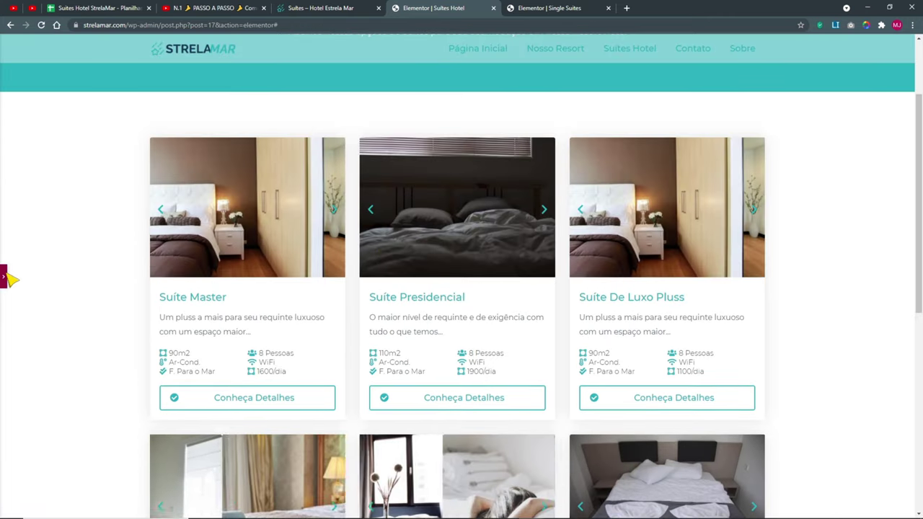
pyautogui.click(6, 276)
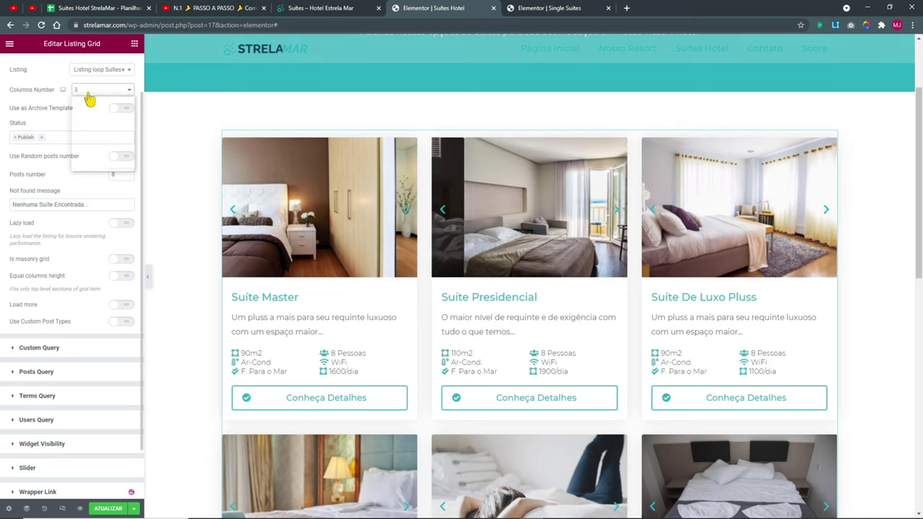
# - Try four and five columns for the suites listing grid, previewing the five-column layout at full page width
pyautogui.click(86, 91)
pyautogui.click(87, 128)
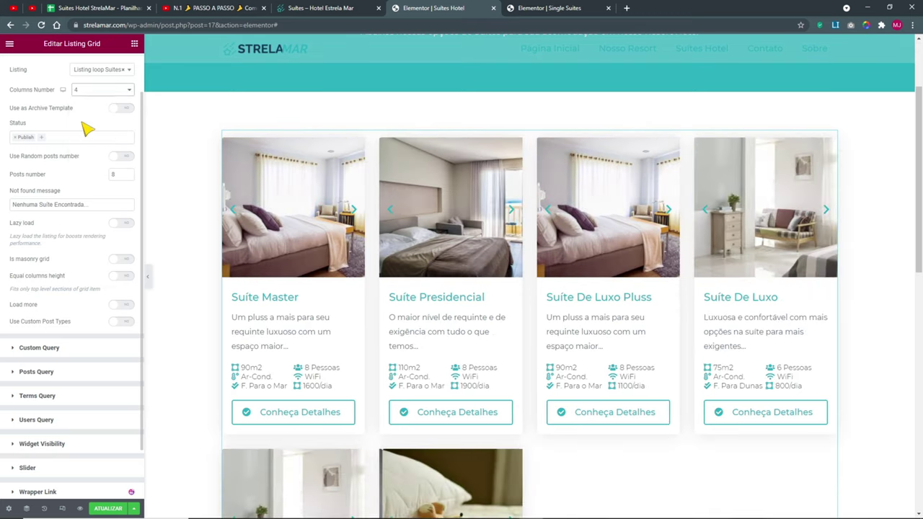
pyautogui.click(83, 90)
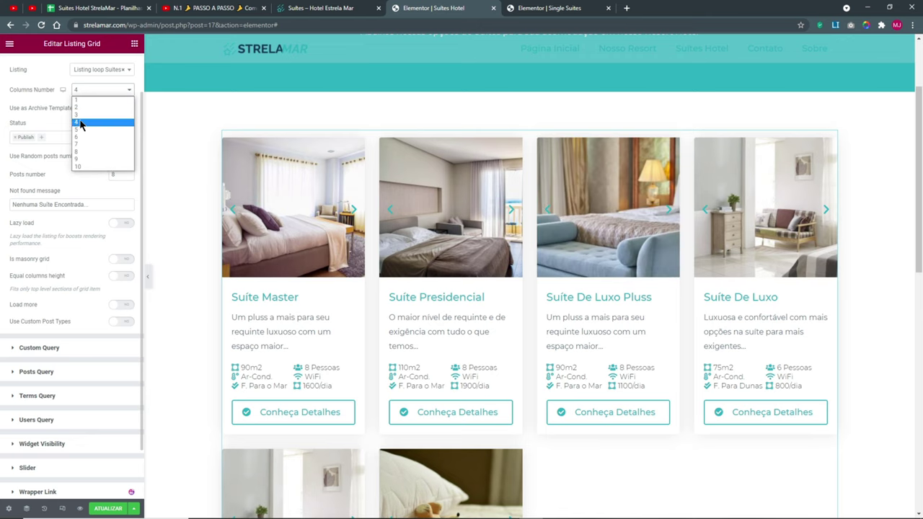
pyautogui.click(80, 132)
pyautogui.scroll(-1, 401, 433)
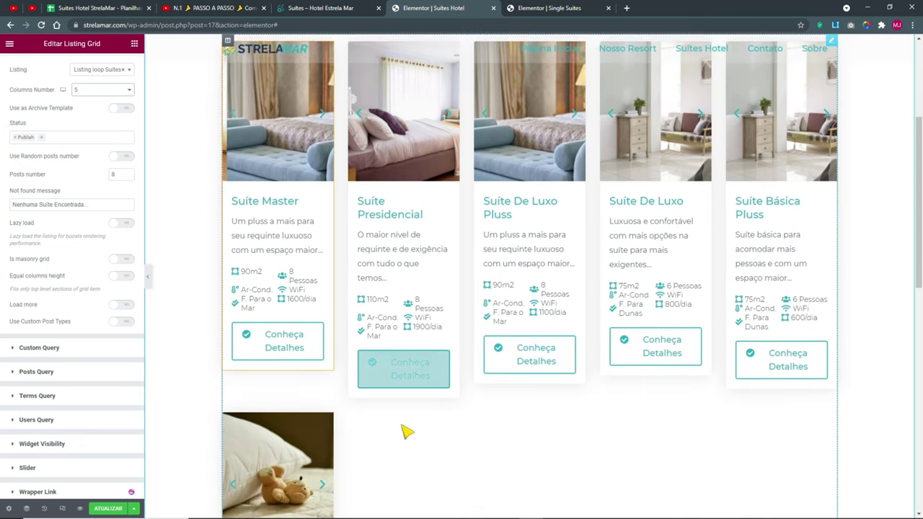
pyautogui.scroll(2, 423, 305)
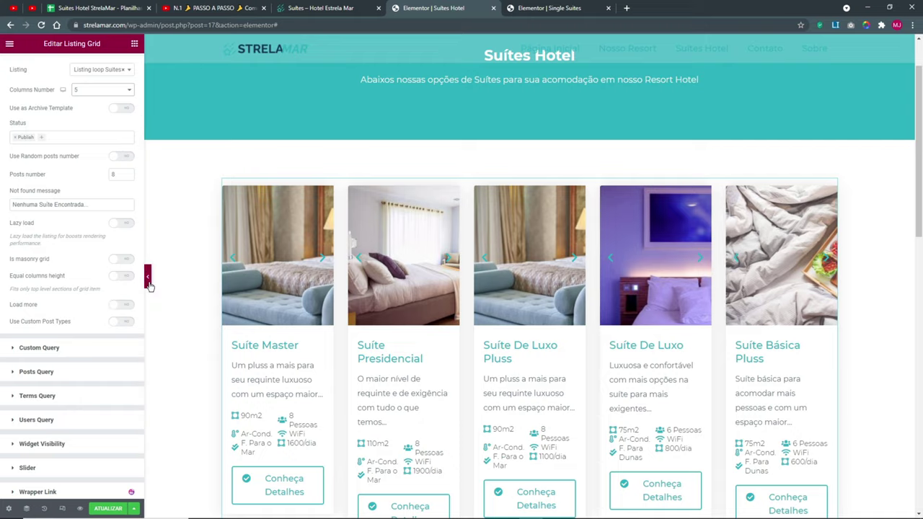
pyautogui.click(147, 276)
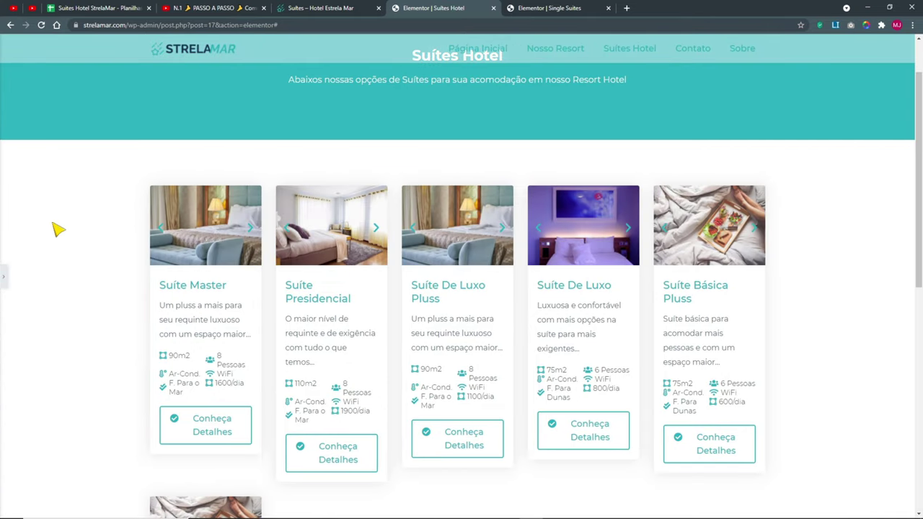
pyautogui.click(5, 283)
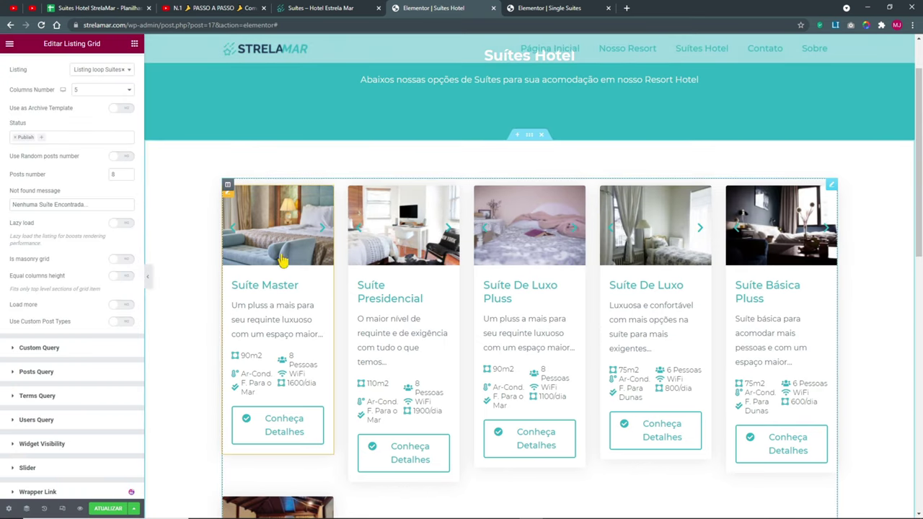
# - Change the suites listing grid back to three columns
pyautogui.scroll(2, 82, 109)
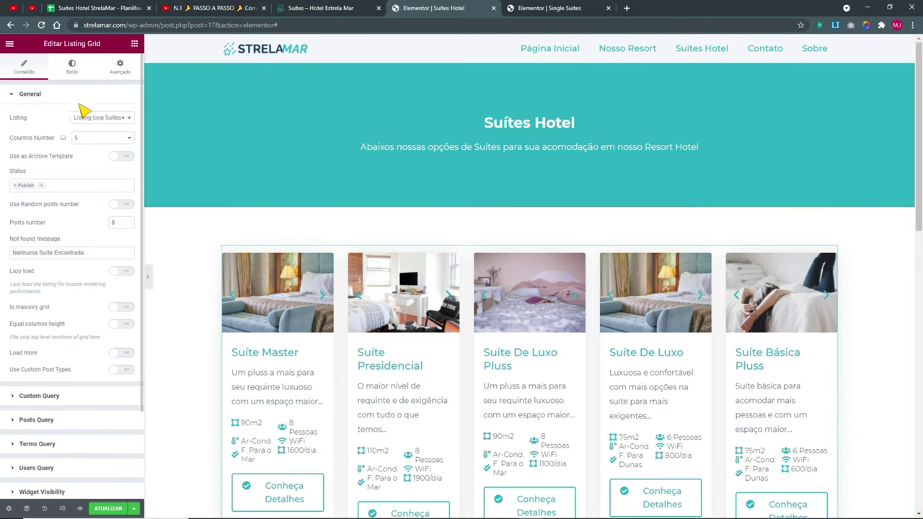
pyautogui.click(87, 139)
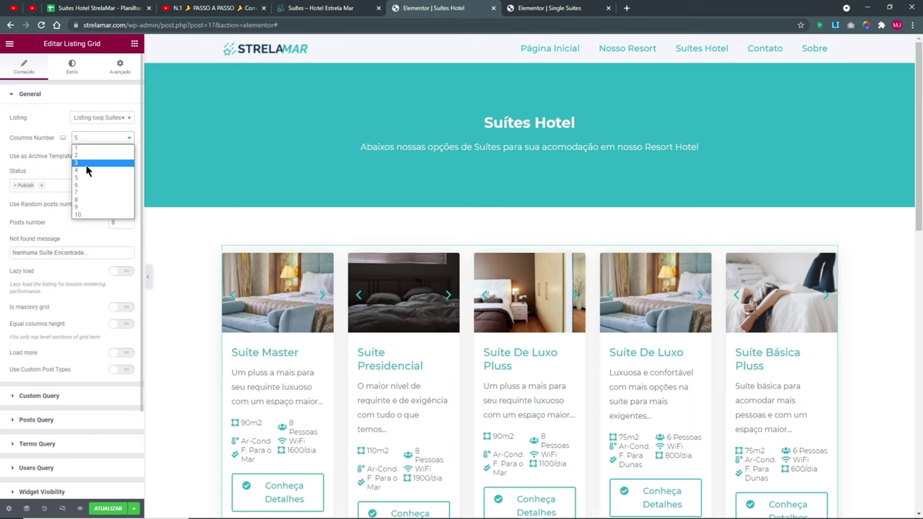
pyautogui.click(87, 164)
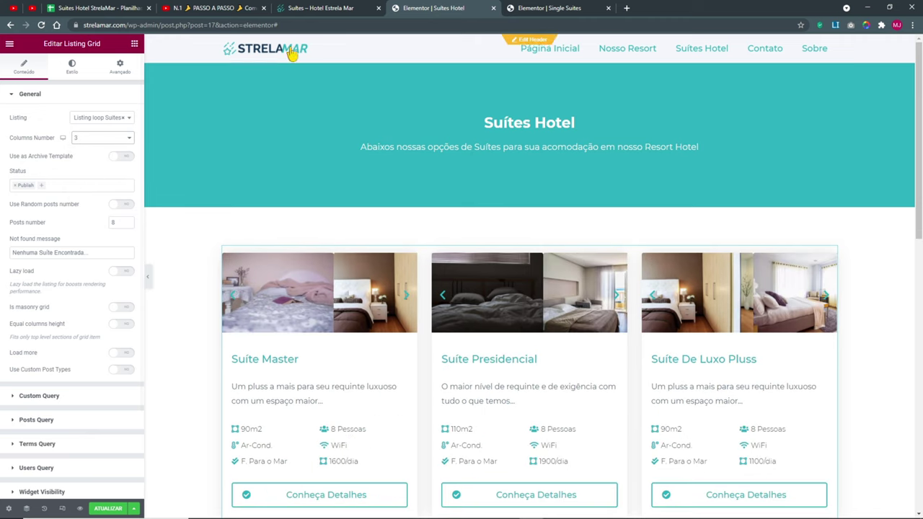
# - Enter responsive mode, switch the preview to tablet and back to desktop, and examine the three-column cards
pyautogui.click(62, 508)
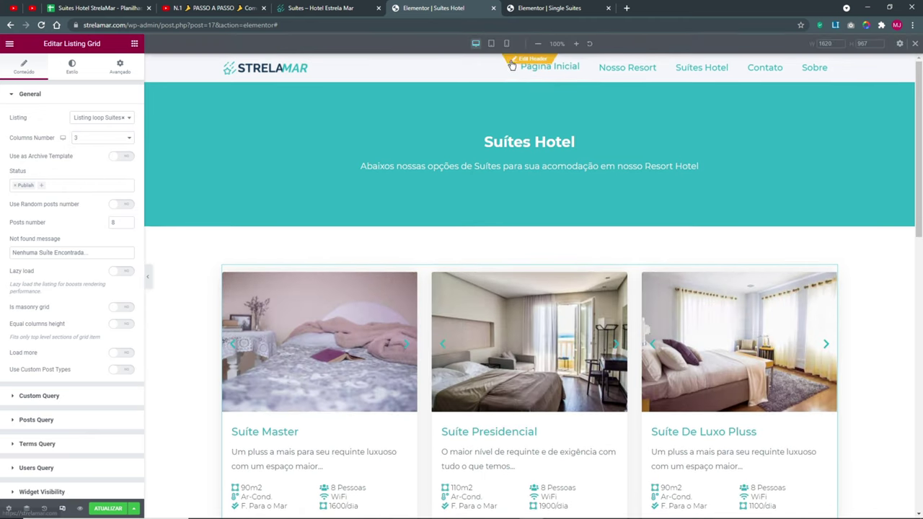
pyautogui.click(491, 43)
pyautogui.click(477, 44)
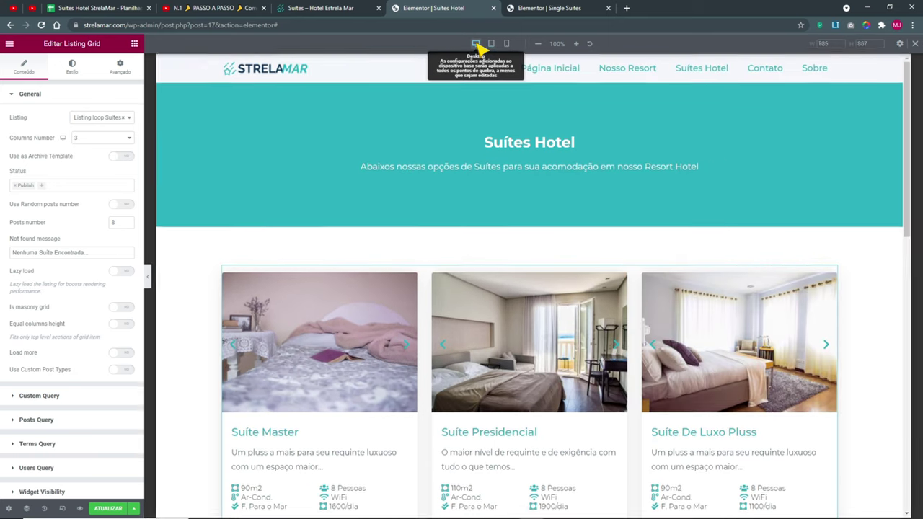
pyautogui.scroll(-5, 507, 375)
pyautogui.scroll(-5, 516, 373)
pyautogui.scroll(6, 521, 375)
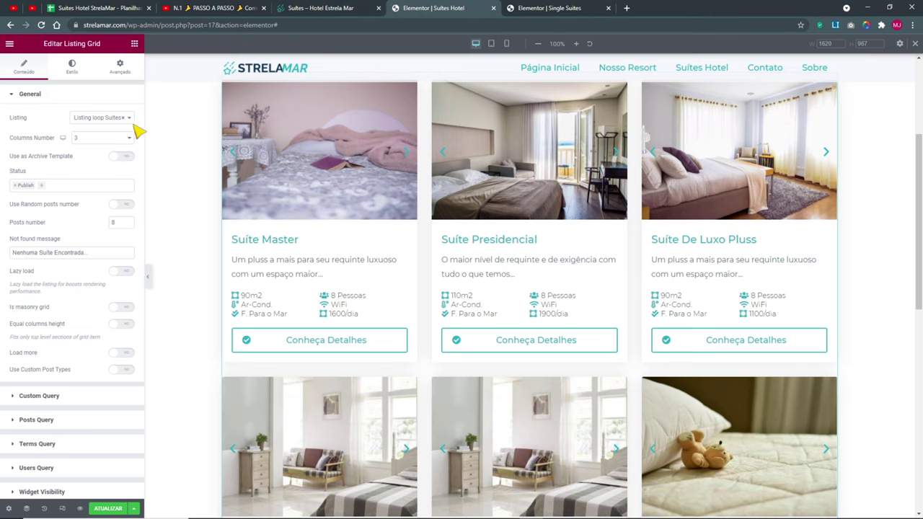
# - Set the suites listing grid to four columns and refresh the card images by switching between tablet and desktop previews
pyautogui.click(104, 138)
pyautogui.click(92, 171)
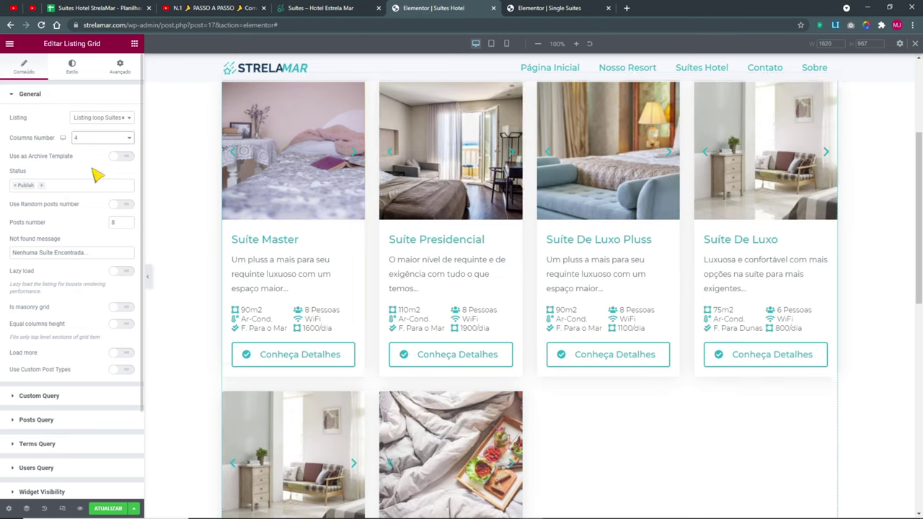
pyautogui.click(491, 43)
pyautogui.click(475, 43)
pyautogui.scroll(-3, 621, 302)
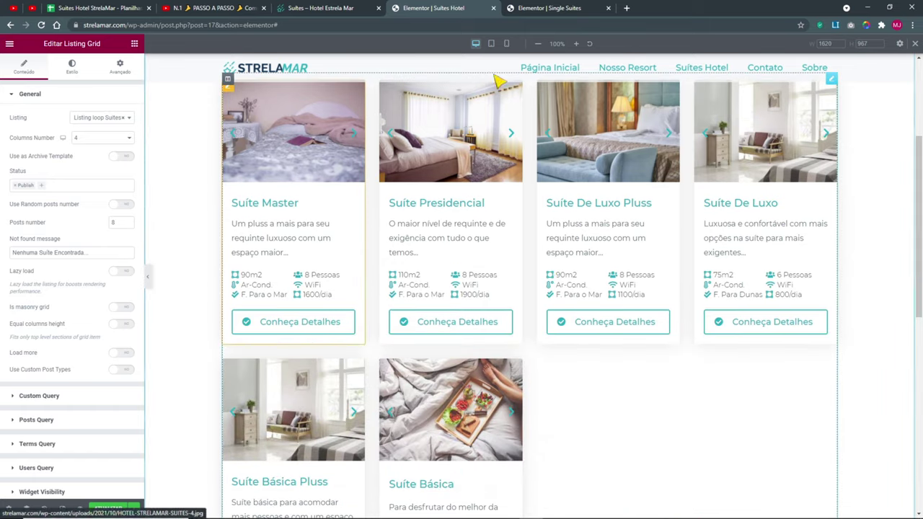
# - Preview the suites listing grid at tablet and mobile widths and examine how the cards are arranged
pyautogui.click(491, 44)
pyautogui.scroll(-8, 478, 177)
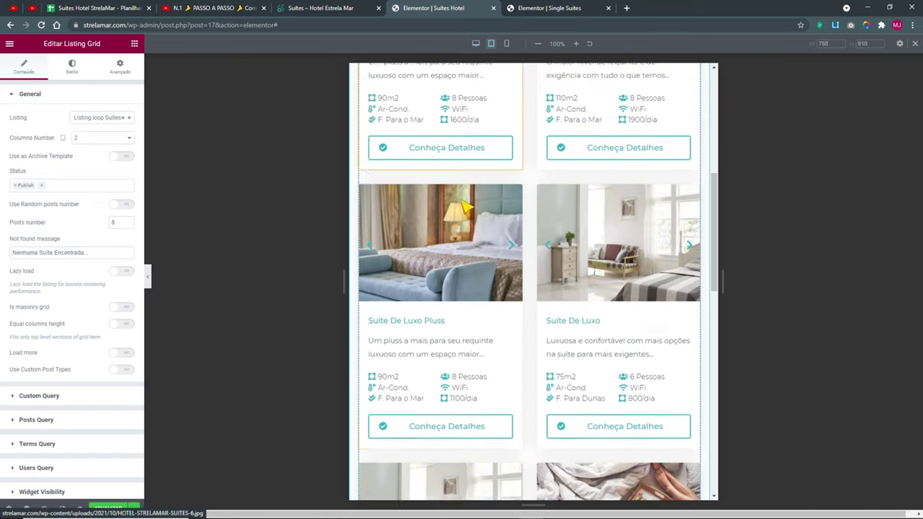
pyautogui.scroll(8, 482, 159)
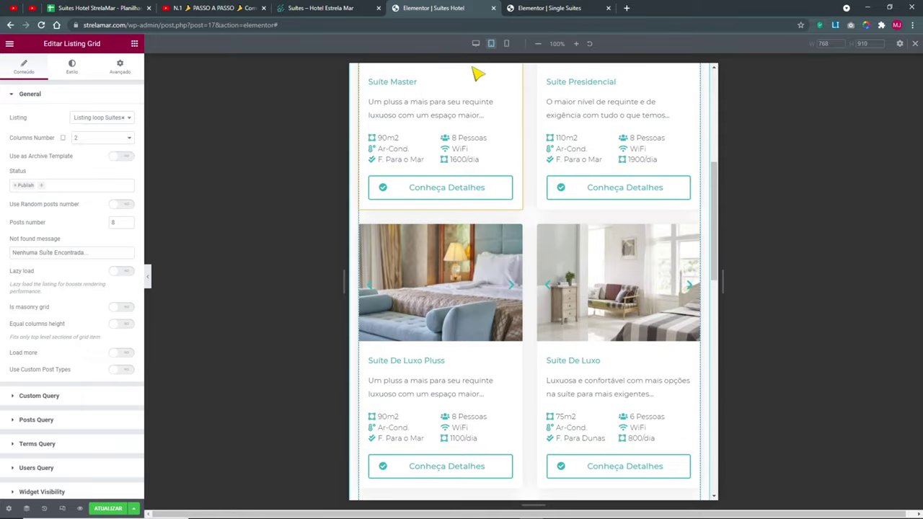
pyautogui.click(507, 43)
pyautogui.scroll(3, 551, 194)
pyautogui.scroll(-8, 553, 197)
pyautogui.scroll(-10, 554, 201)
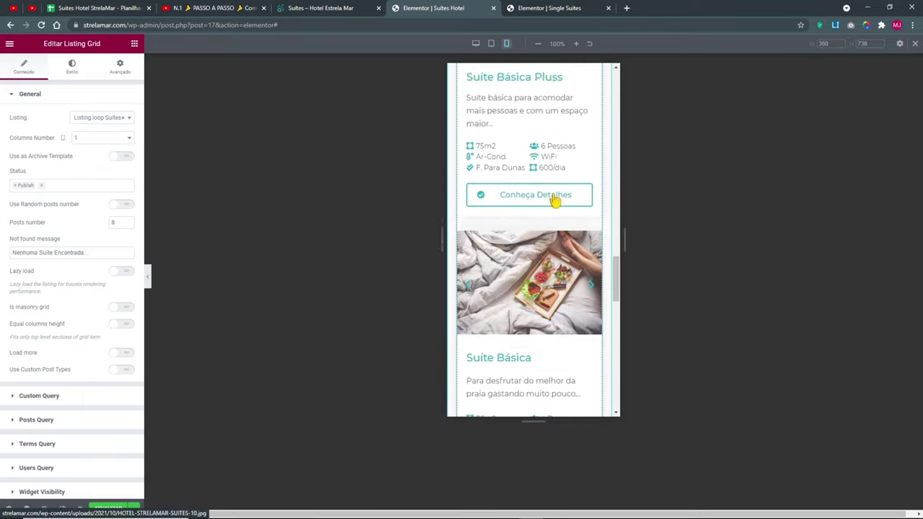
# - Publish the Suítes Hotel page changes, leave responsive mode and open the live page
pyautogui.click(114, 509)
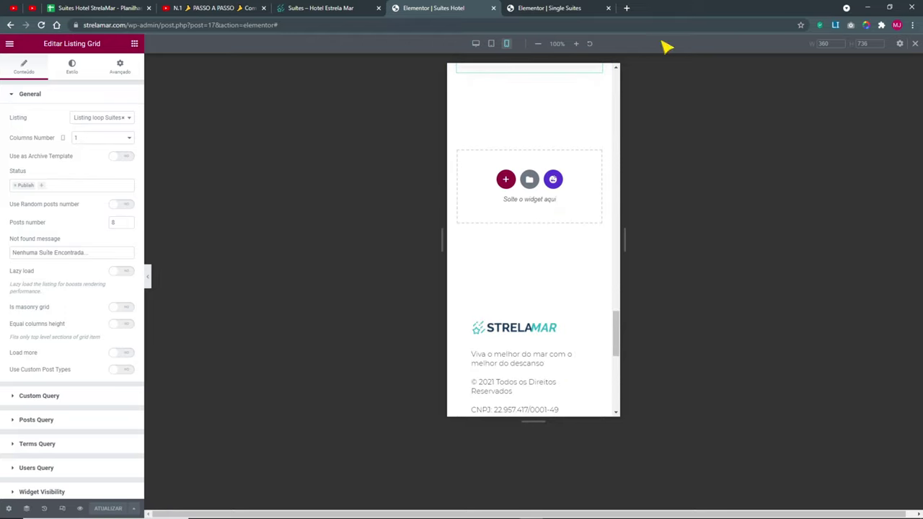
pyautogui.click(914, 43)
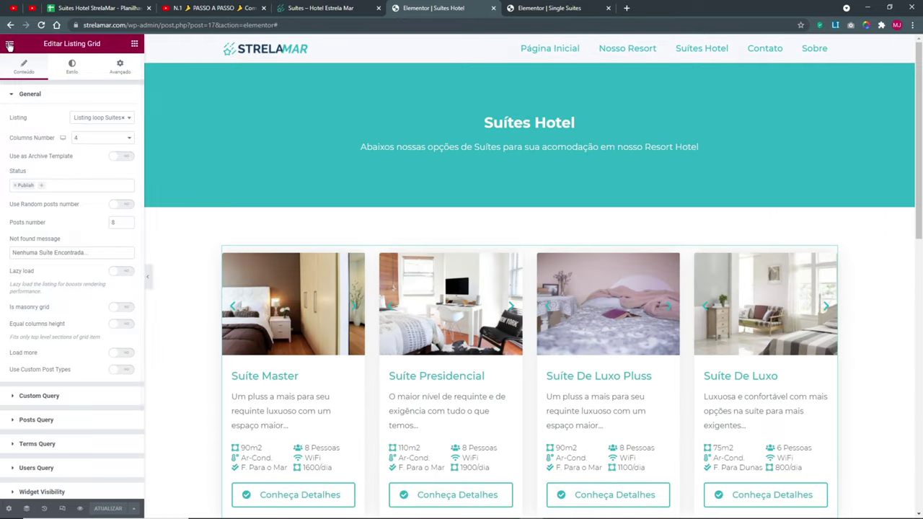
pyautogui.click(9, 45)
pyautogui.click(43, 191)
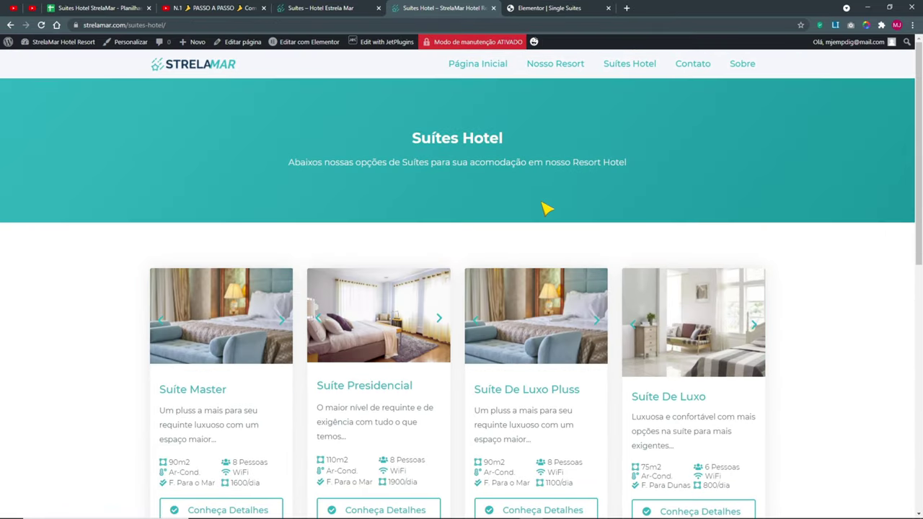
# - Open the live Nosso Resort page and test the ESCOLHER SUÍTE button in the Itens Extras section
pyautogui.click(557, 66)
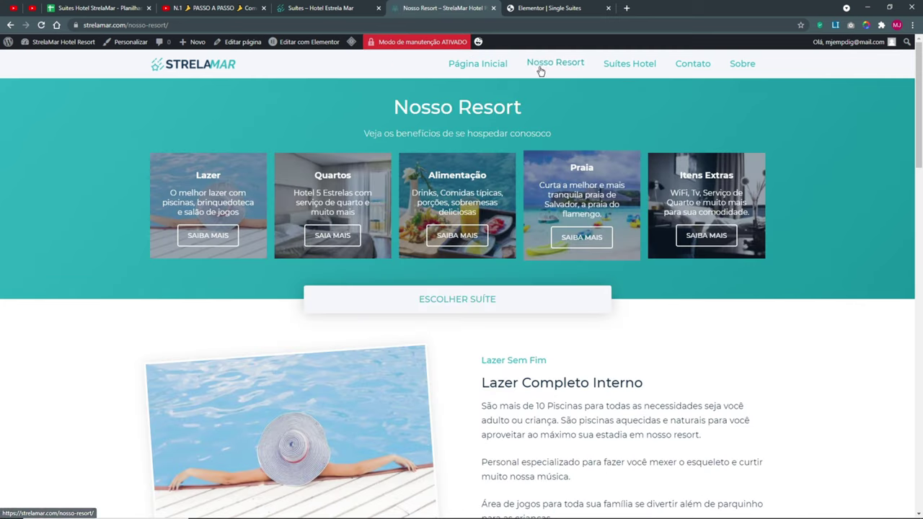
pyautogui.scroll(-3, 378, 235)
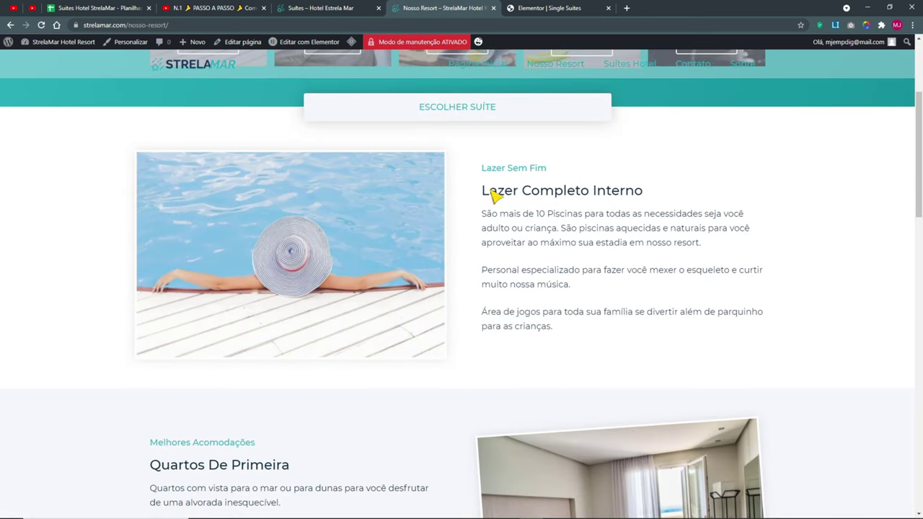
pyautogui.scroll(1, 494, 196)
pyautogui.scroll(-10, 690, 258)
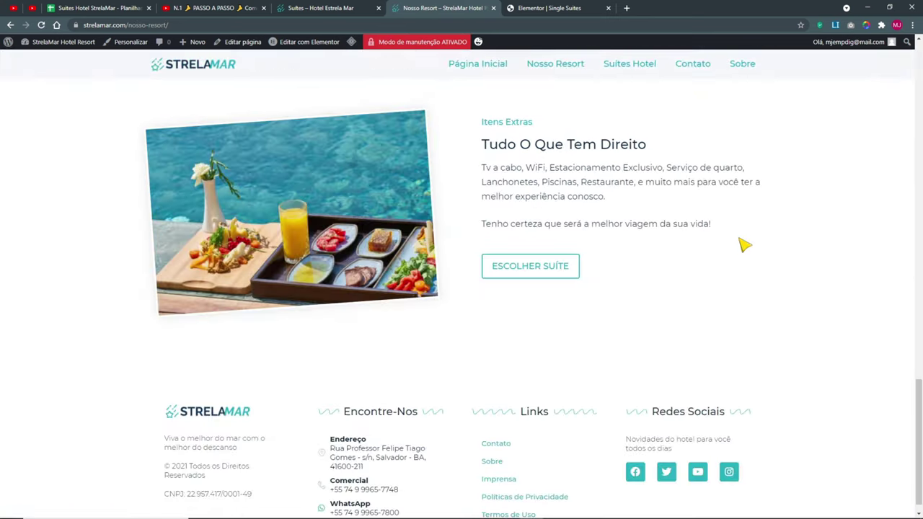
pyautogui.scroll(-1, 721, 245)
pyautogui.click(519, 245)
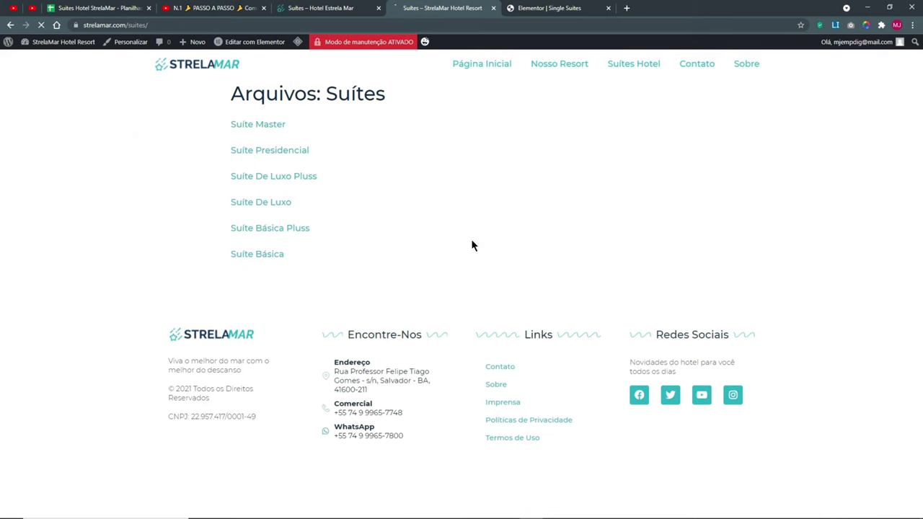
pyautogui.moveTo(299, 43)
# - Return to the Nosso Resort page, check its Itens Extras section and open the page for editing in Elementor
pyautogui.click(570, 65)
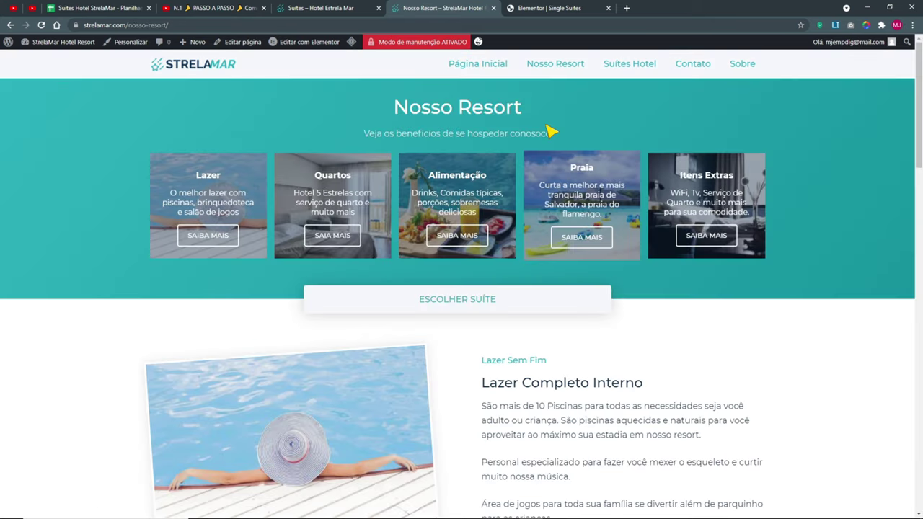
pyautogui.click(707, 235)
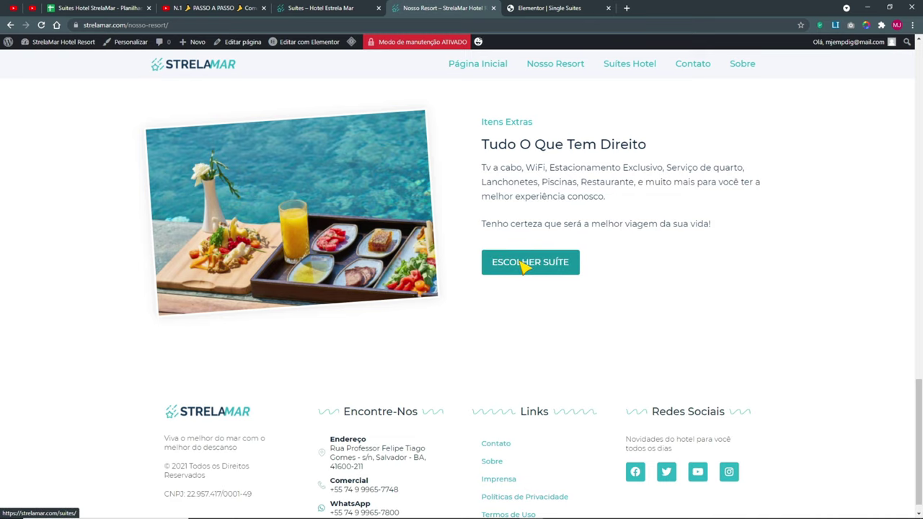
pyautogui.click(328, 41)
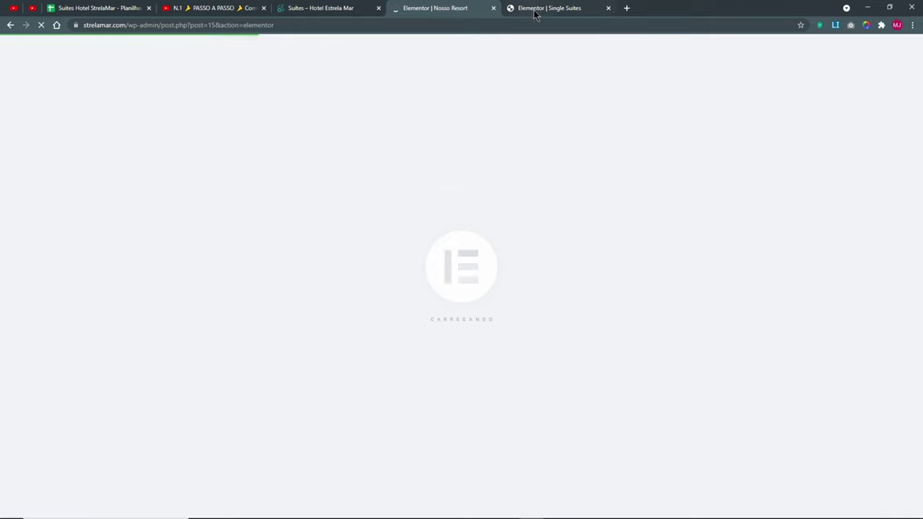
# - In the browser tab holding the Single Suites template, go to the live Suítes Hotel page and copy its address
pyautogui.click(538, 8)
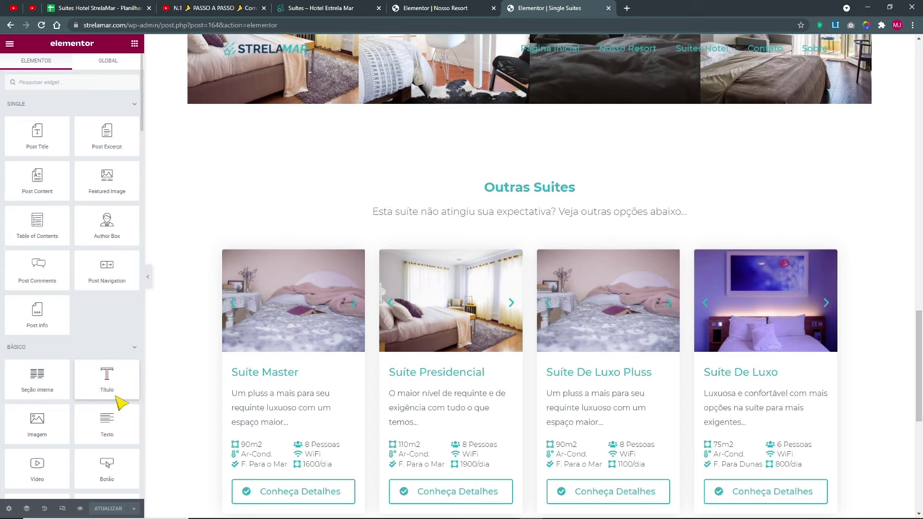
pyautogui.click(10, 26)
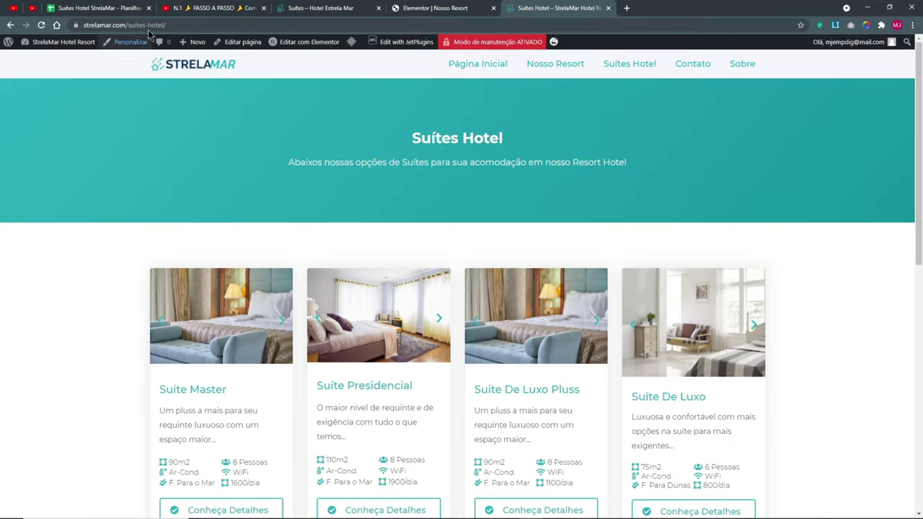
pyautogui.click(123, 25)
pyautogui.hotkey('ctrl', 'c')
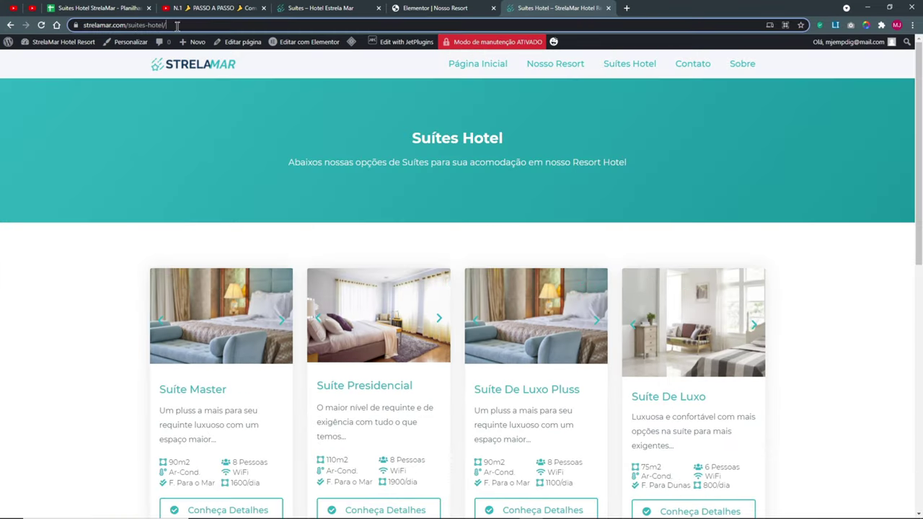
pyautogui.click(442, 8)
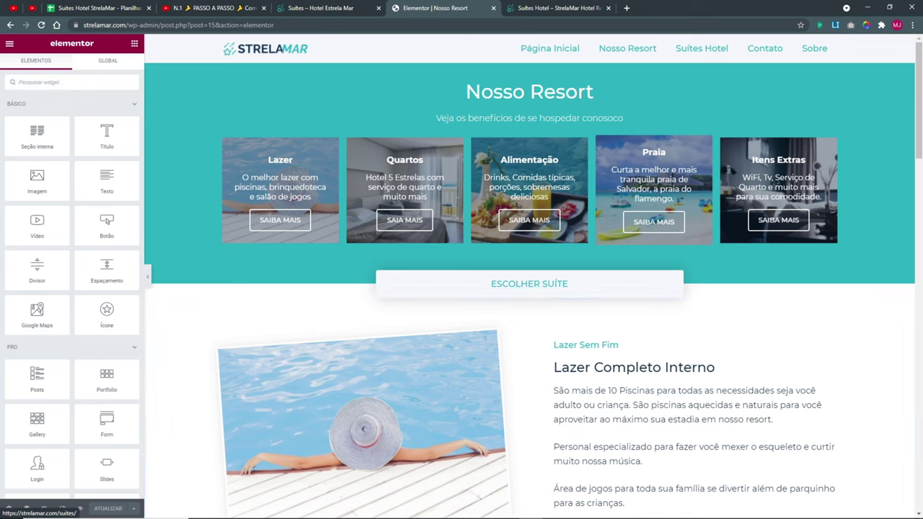
pyautogui.rightClick(584, 283)
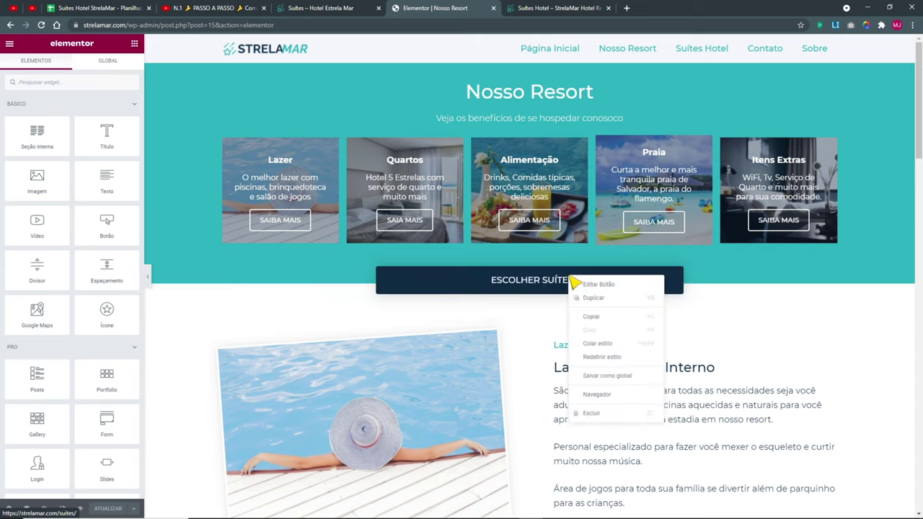
pyautogui.click(583, 287)
pyautogui.moveTo(98, 169); pyautogui.dragTo(9, 170)
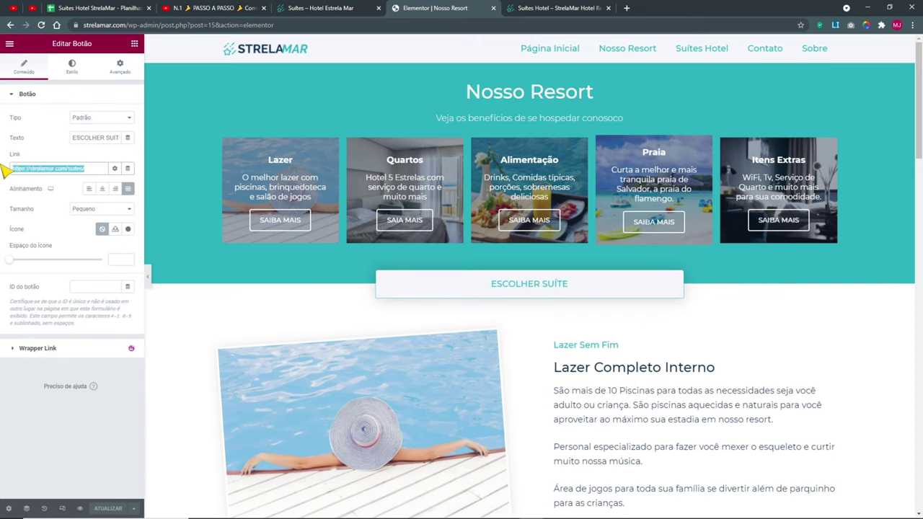
pyautogui.hotkey('ctrl', 'v')
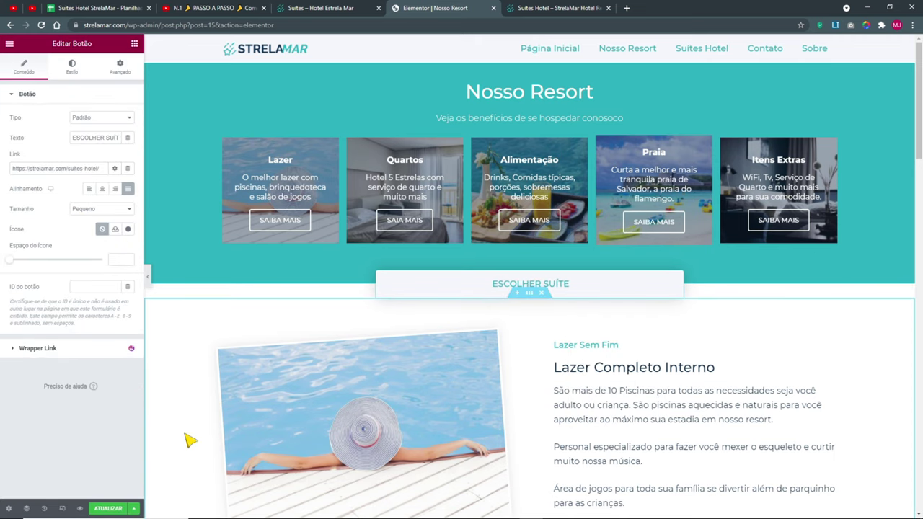
pyautogui.scroll(-15, 310, 412)
pyautogui.scroll(2, 528, 274)
pyautogui.rightClick(618, 303)
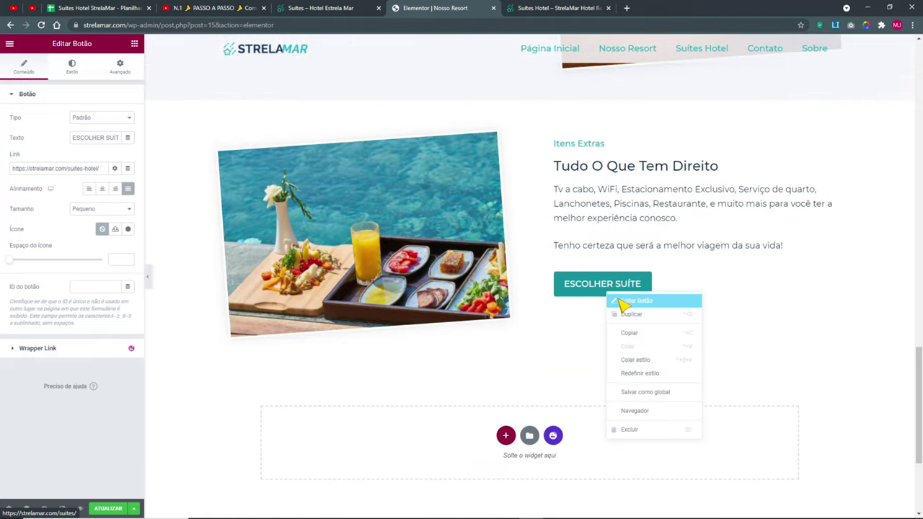
pyautogui.click(628, 375)
pyautogui.write('-hotel')
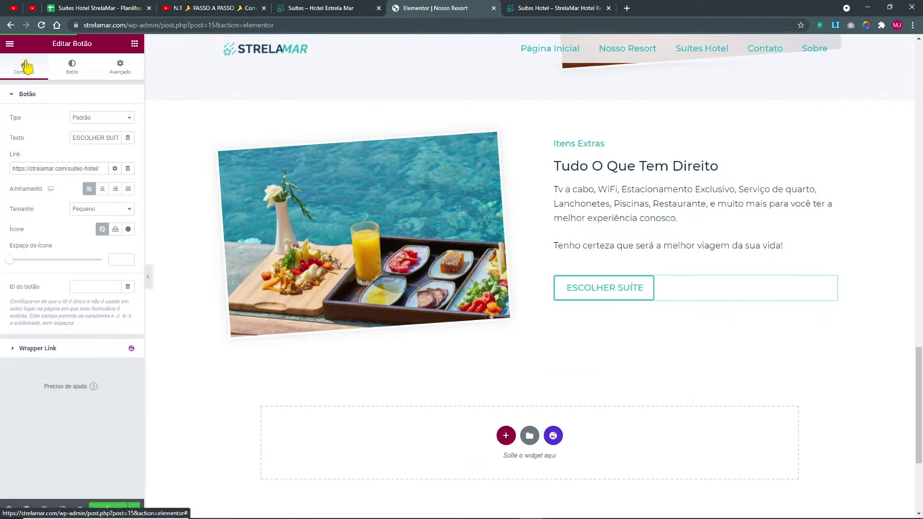
# - Open the live Nosso Resort page, test both ESCOLHER SUÍTE buttons and look over the suites page
pyautogui.click(9, 43)
pyautogui.click(51, 196)
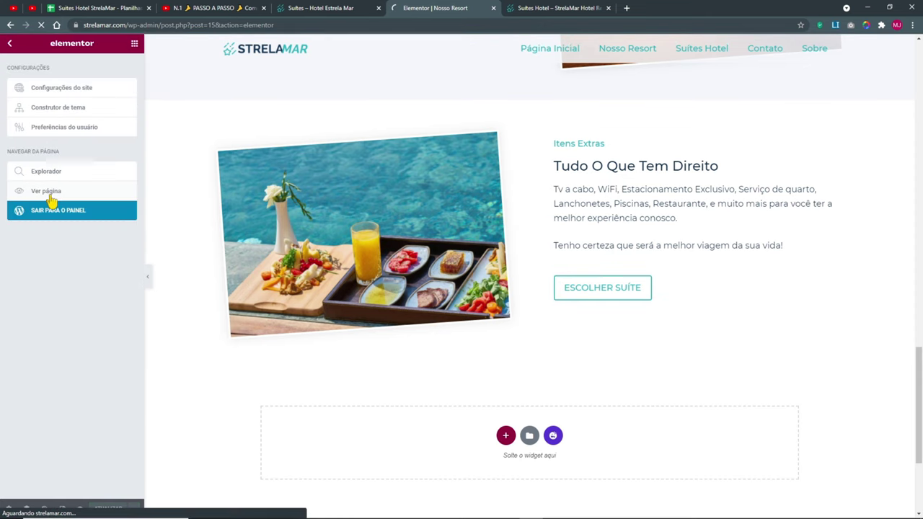
pyautogui.click(445, 305)
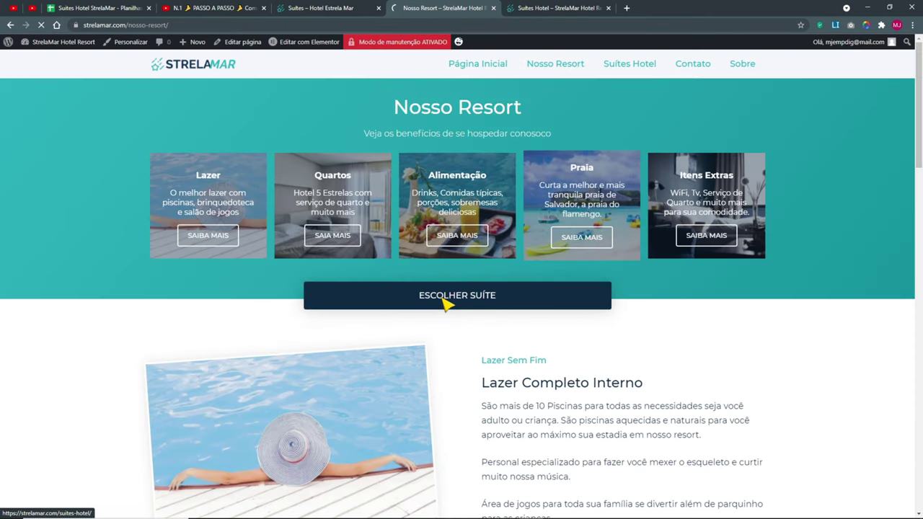
pyautogui.click(557, 66)
pyautogui.click(709, 226)
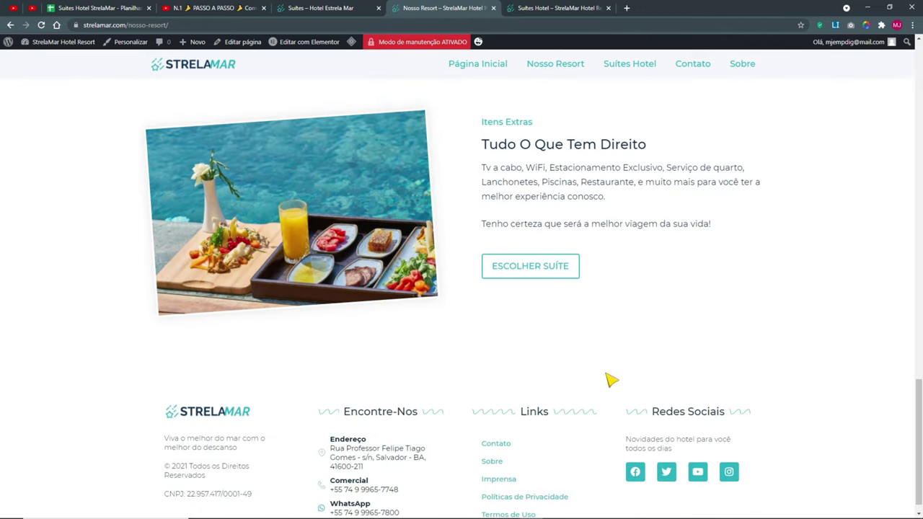
pyautogui.click(537, 272)
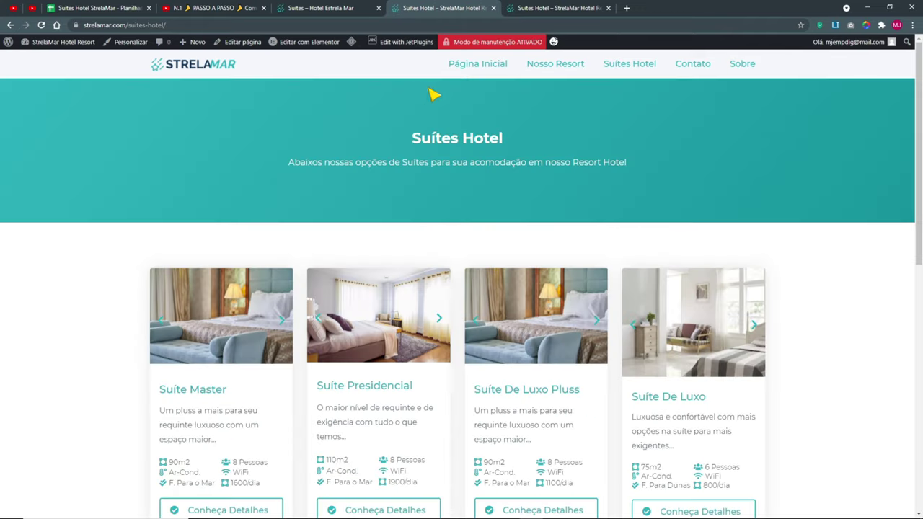
pyautogui.moveTo(459, 144); pyautogui.dragTo(452, 142)
pyautogui.scroll(-6, 556, 212)
pyautogui.scroll(6, 559, 209)
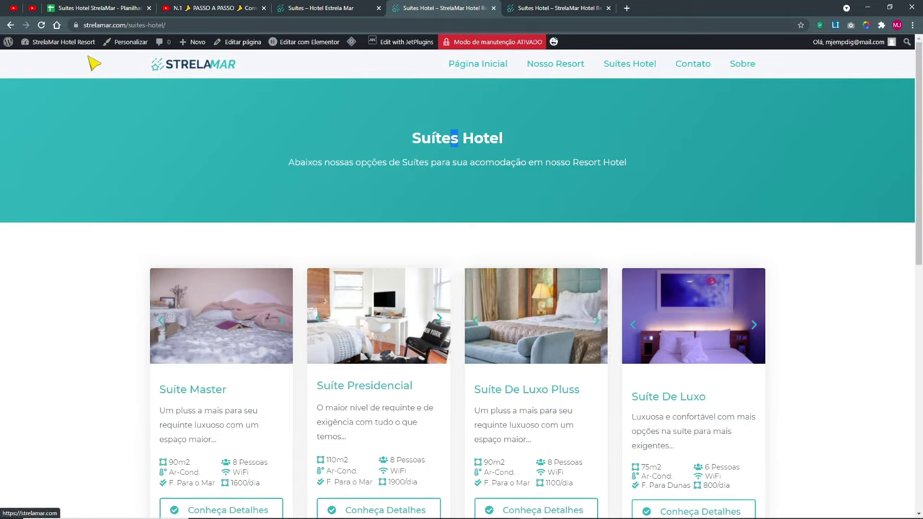
# - Open the WordPress menu editor and load the Principal Topo (Cabeçalho) menu for editing
pyautogui.moveTo(32, 42)
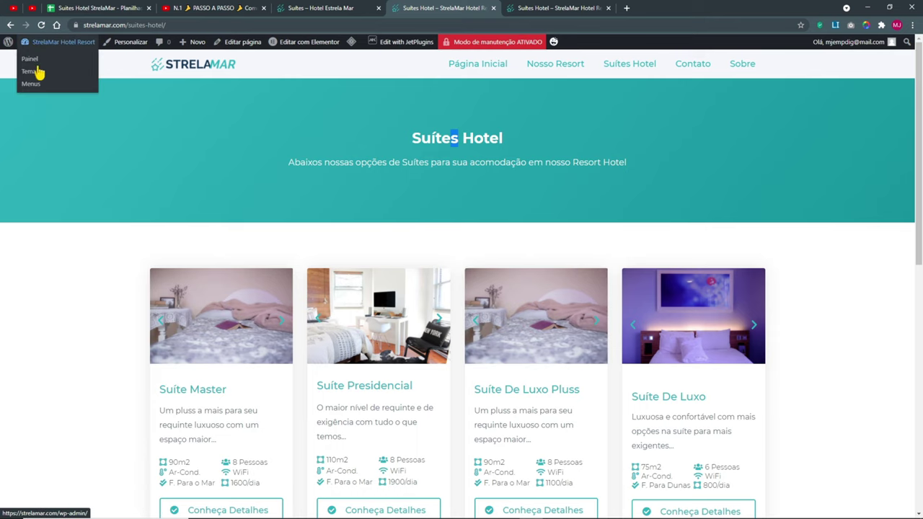
pyautogui.click(31, 85)
pyautogui.scroll(-2, 406, 381)
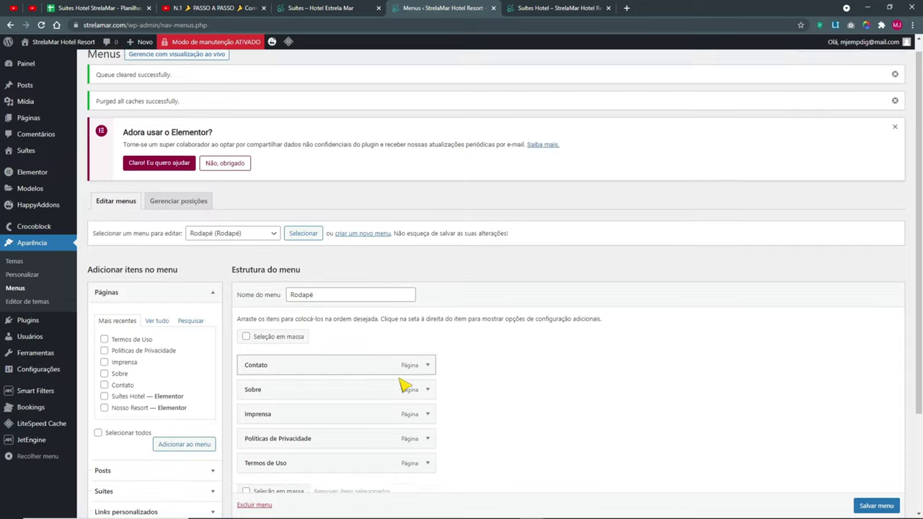
pyautogui.click(233, 105)
pyautogui.click(232, 116)
pyautogui.click(303, 104)
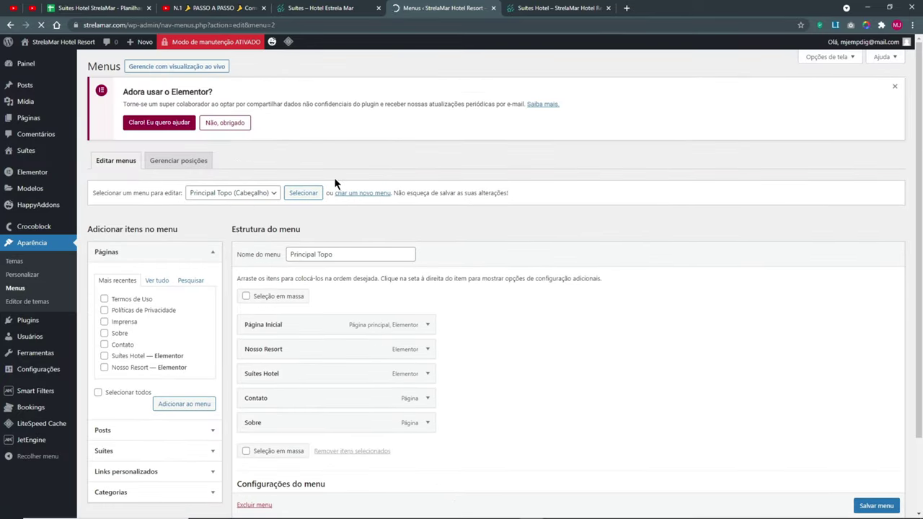
# - Rename the Suítes Hotel item of the Principal Topo menu to Suítes and save the menu
pyautogui.hotkey('ctrl', '+')
pyautogui.scroll(-1, 468, 349)
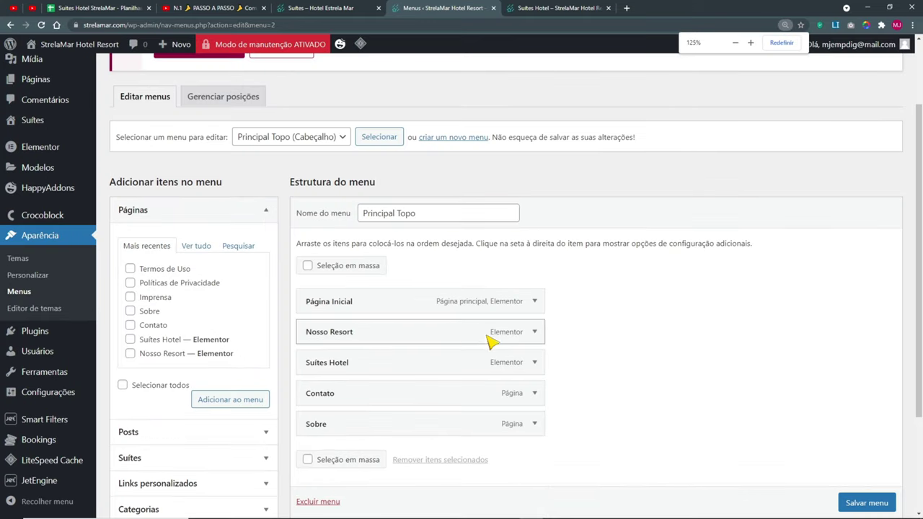
pyautogui.click(535, 362)
pyautogui.moveTo(331, 405); pyautogui.dragTo(409, 406)
pyautogui.press('BackSpace')
pyautogui.click(535, 362)
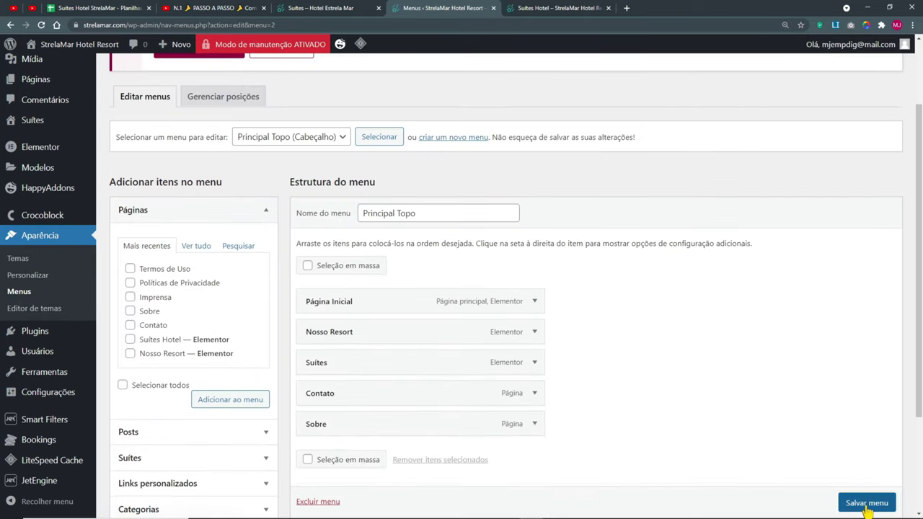
pyautogui.click(865, 503)
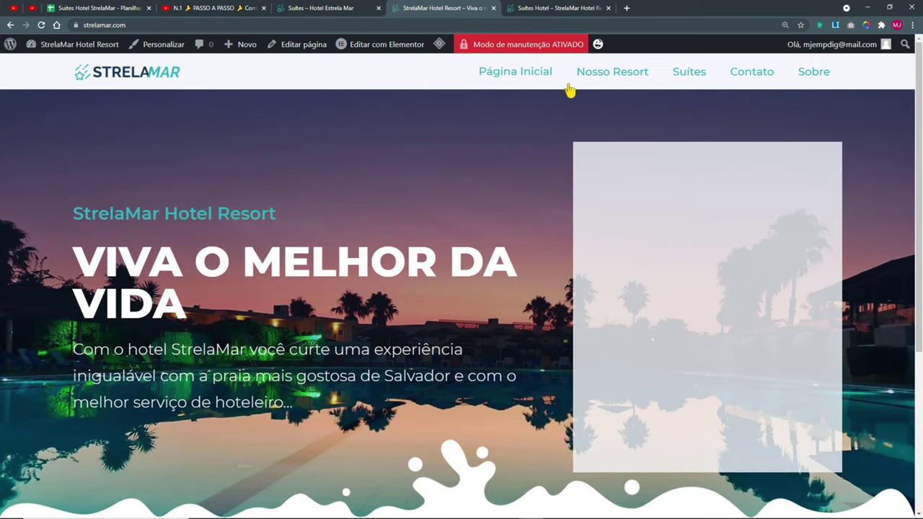
# - Reset the live site's zoom to 100% and test the header menu by opening the Nosso Resort page
pyautogui.hotkey('ctrl', '-')
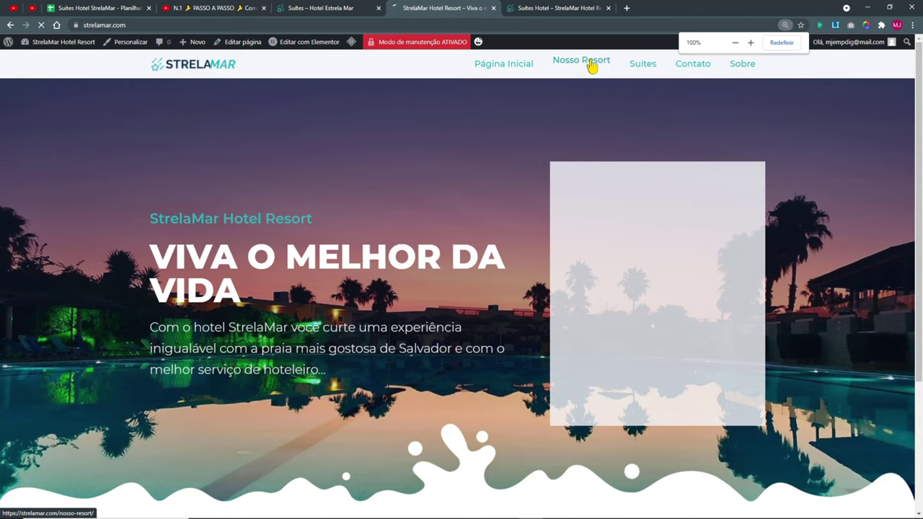
pyautogui.click(592, 65)
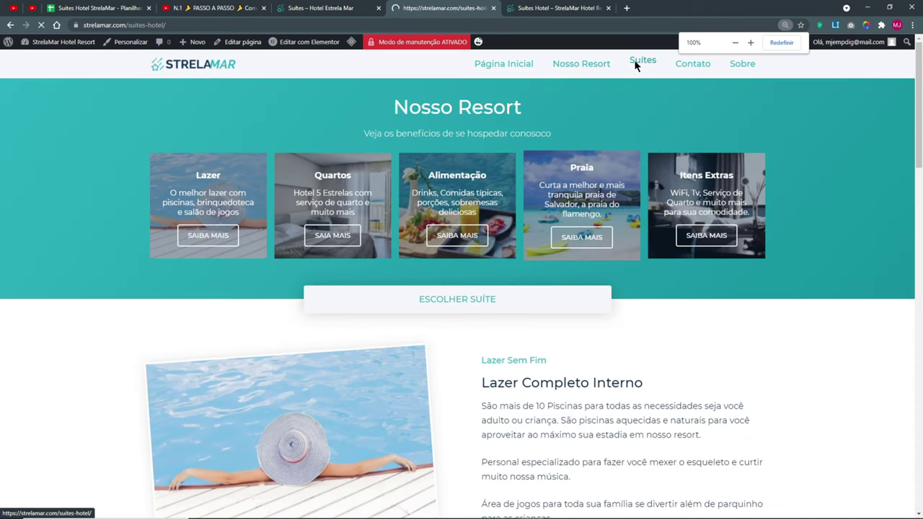
# - Look over the live suites grid, open the Suíte Master details and review that page down to the footer
pyautogui.scroll(-3, 433, 282)
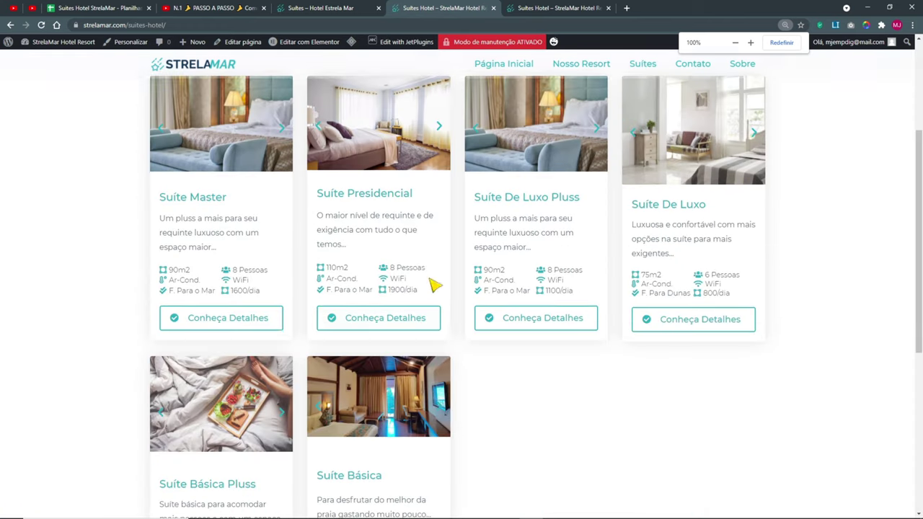
pyautogui.click(256, 323)
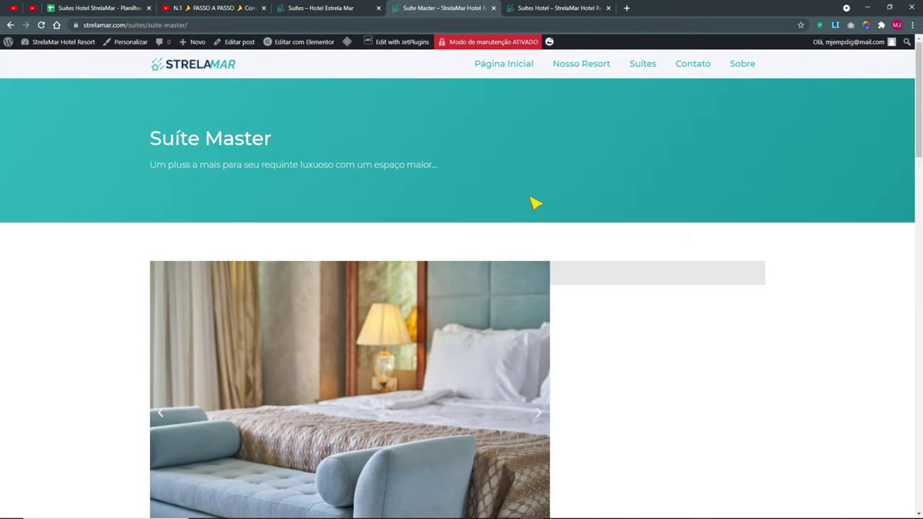
pyautogui.scroll(-15, 534, 206)
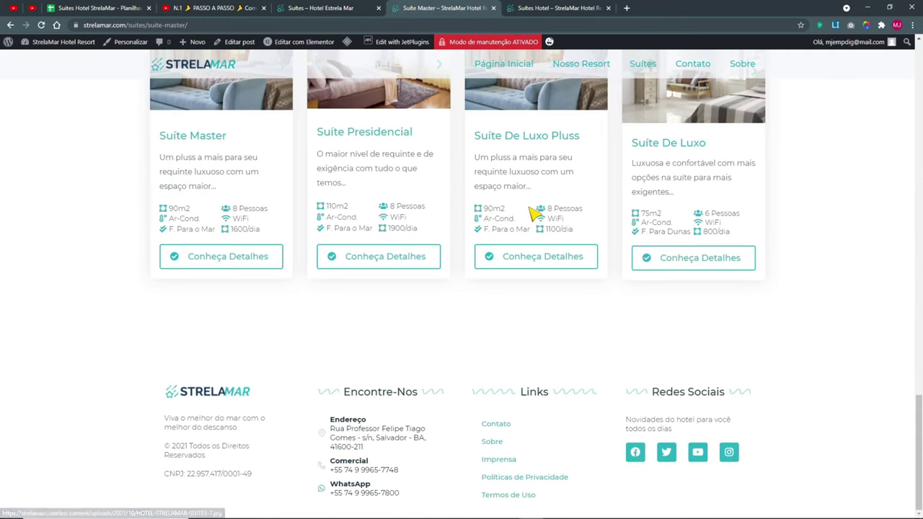
pyautogui.scroll(15, 534, 211)
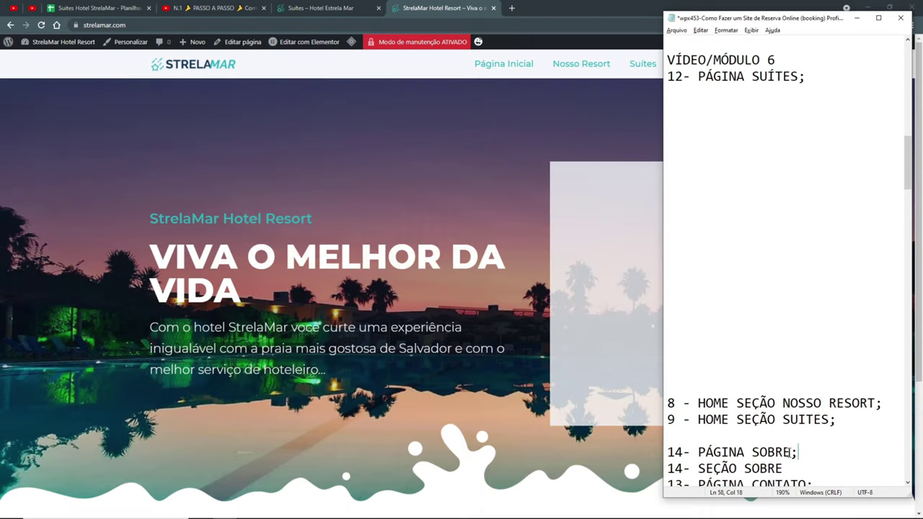
# - Move the "14- PÁGINA SOBRE;" line in the Notepad outline to under "12- PÁGINA SUÍTES;" in VÍDEO/MÓDULO 6 and return to the browser
pyautogui.moveTo(798, 453); pyautogui.dragTo(678, 452)
pyautogui.hotkey('ctrl', 'x')
pyautogui.scroll(4, 729, 319)
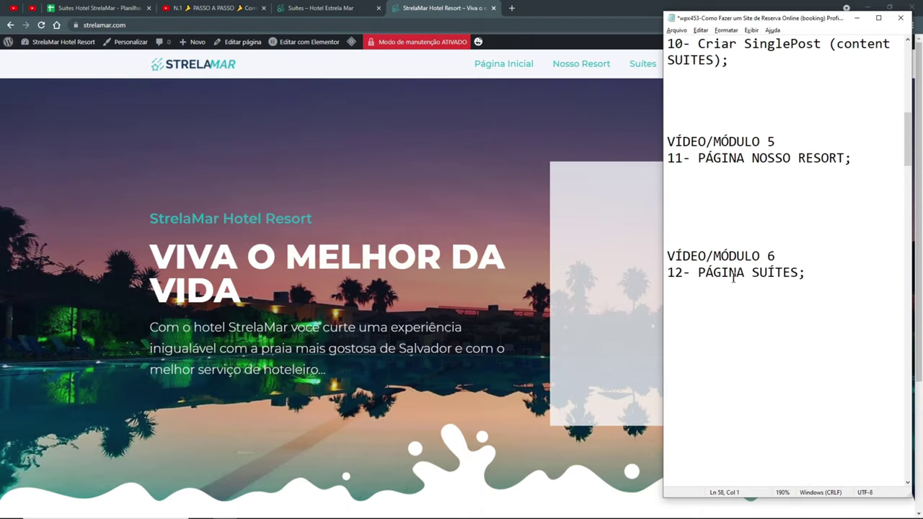
pyautogui.hotkey('ctrl', 'v')
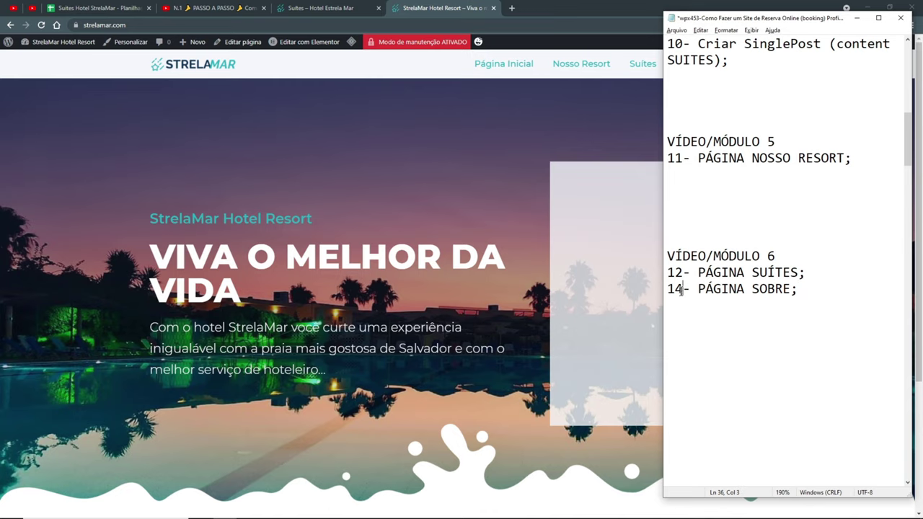
pyautogui.click(472, 143)
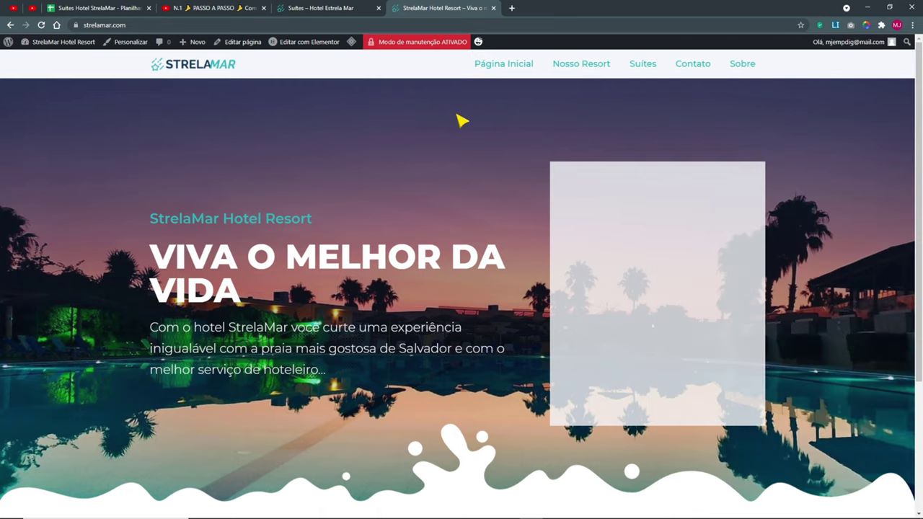
# - Open the live site's Sobre page, and examine the section layout of the reference site's Sobre page
pyautogui.click(739, 62)
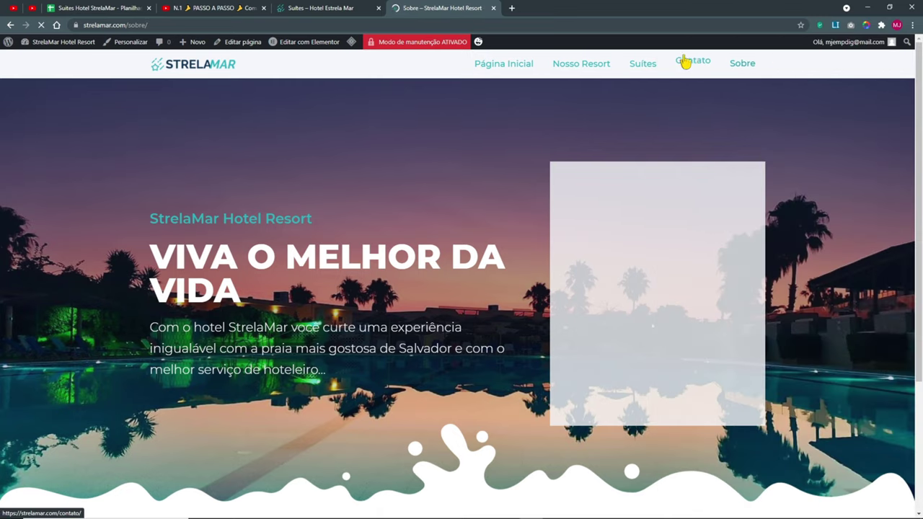
pyautogui.click(344, 13)
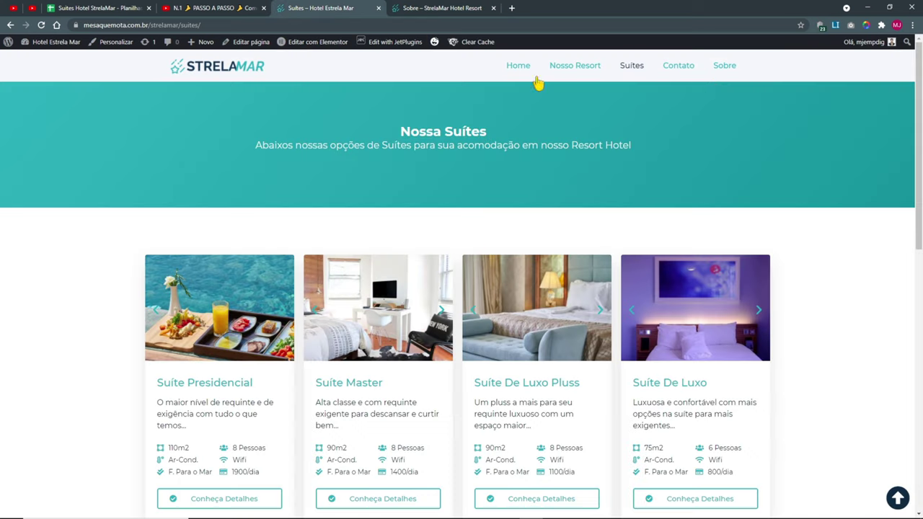
pyautogui.click(726, 62)
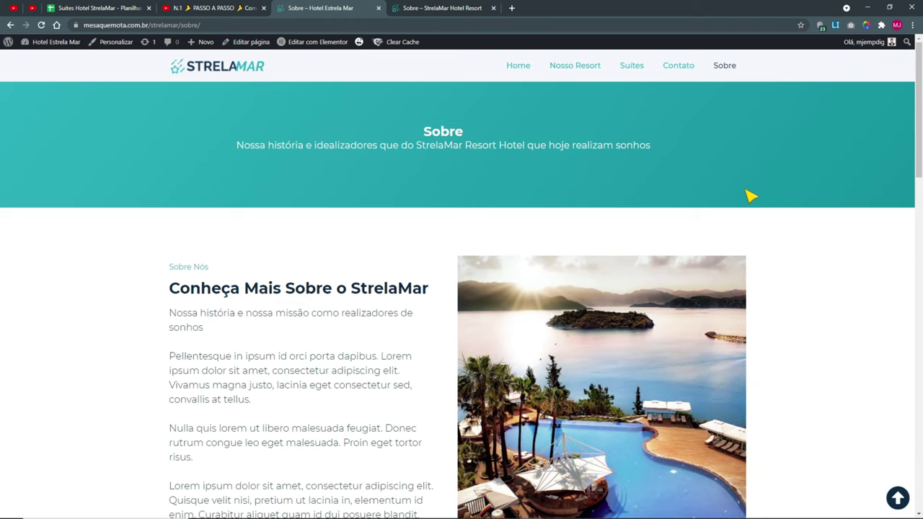
pyautogui.scroll(-15, 750, 196)
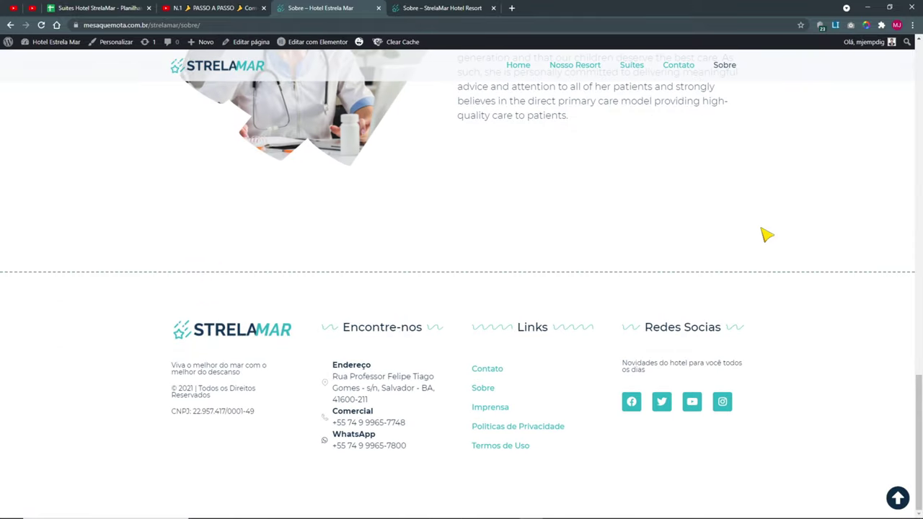
pyautogui.scroll(10, 766, 234)
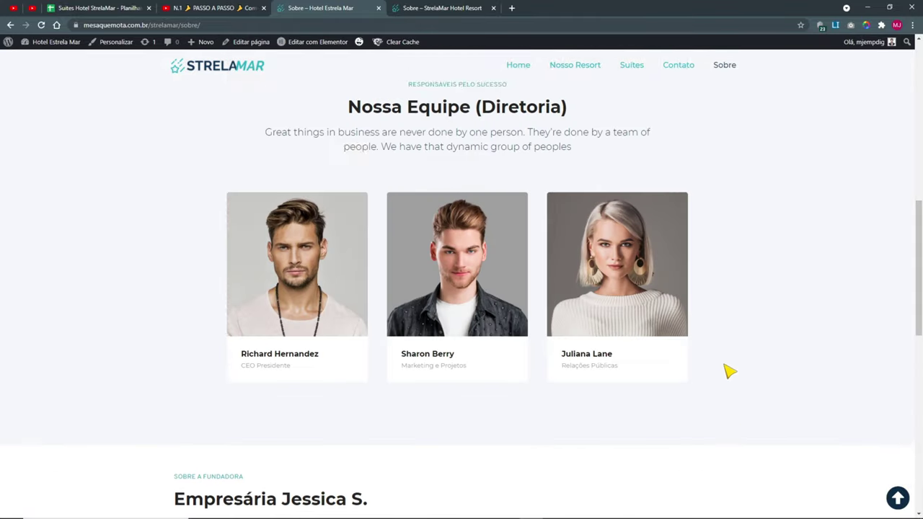
pyautogui.scroll(8, 730, 371)
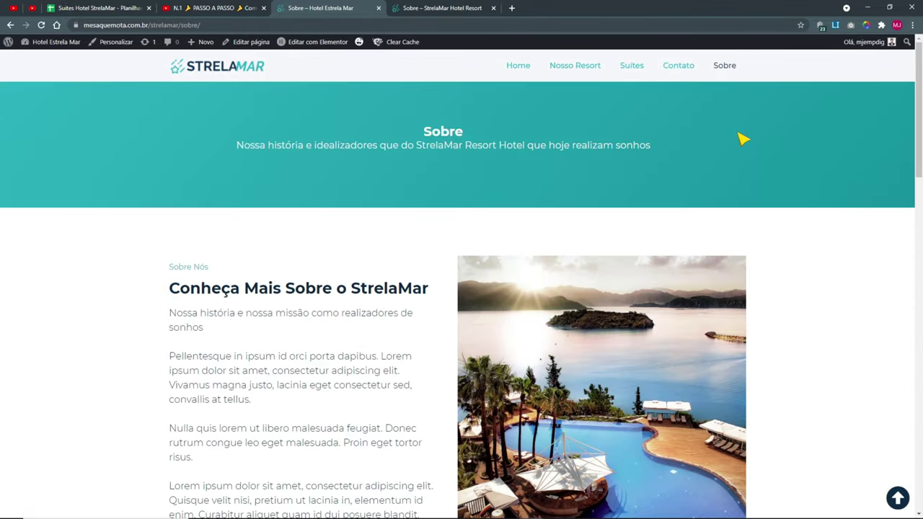
pyautogui.scroll(-4, 476, 216)
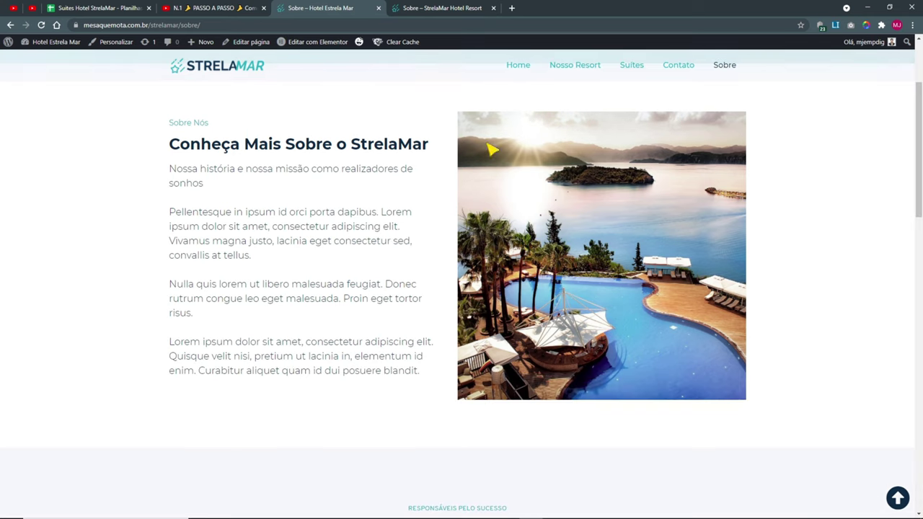
pyautogui.scroll(3, 329, 276)
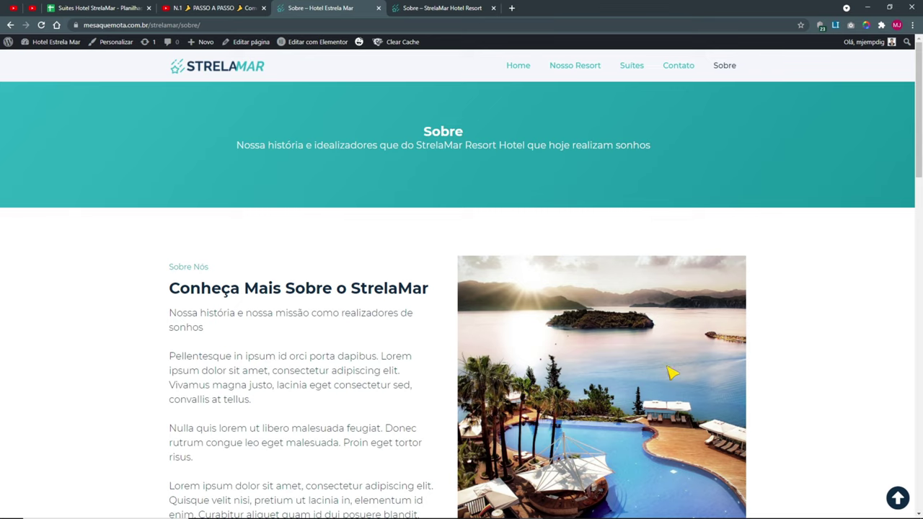
# - Open the StrelaMar Sobre page in Elementor and change its page layout to one without the default page title
pyautogui.click(426, 8)
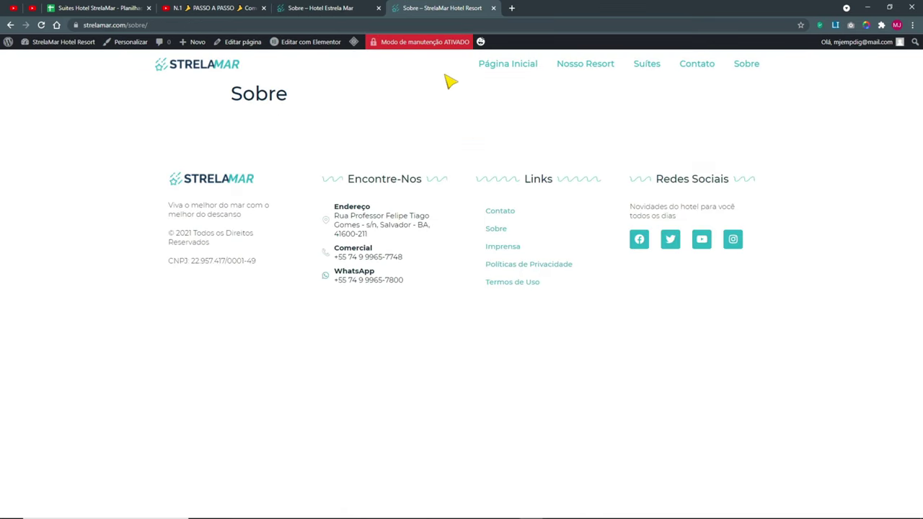
pyautogui.click(245, 42)
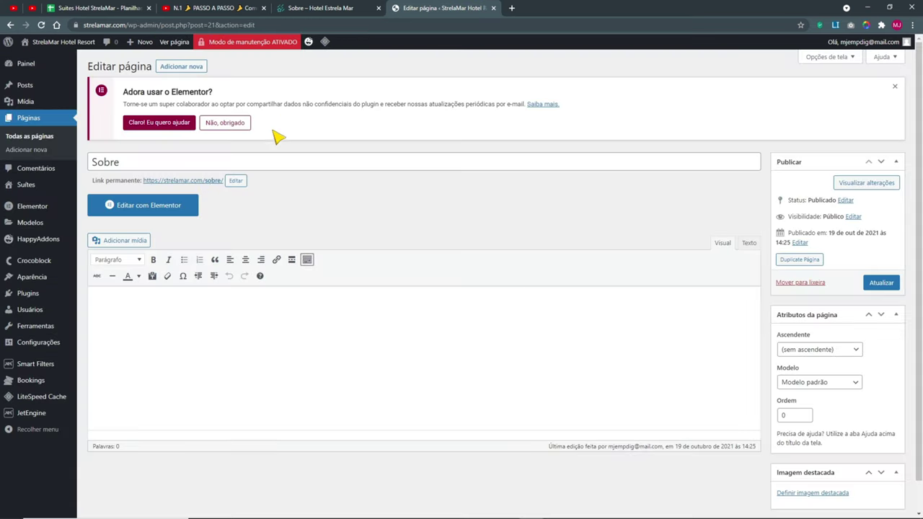
pyautogui.click(173, 211)
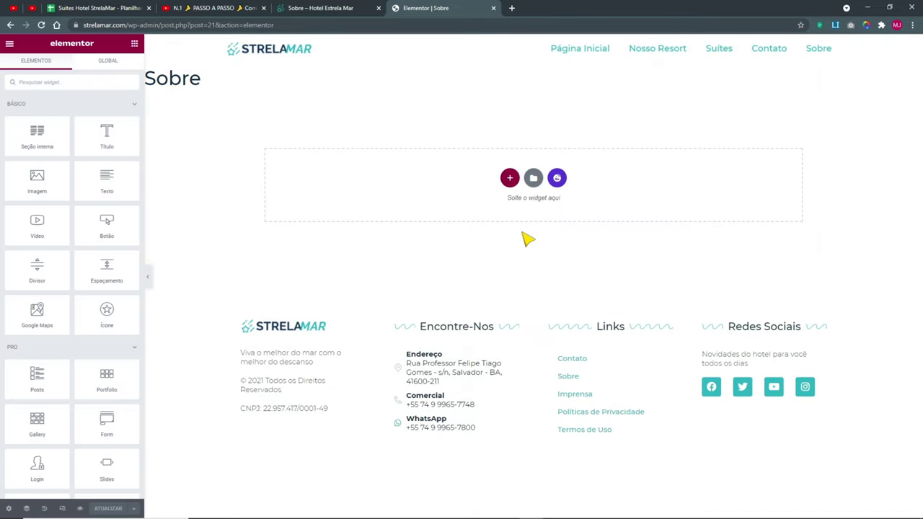
pyautogui.click(8, 508)
pyautogui.click(101, 282)
pyautogui.click(101, 310)
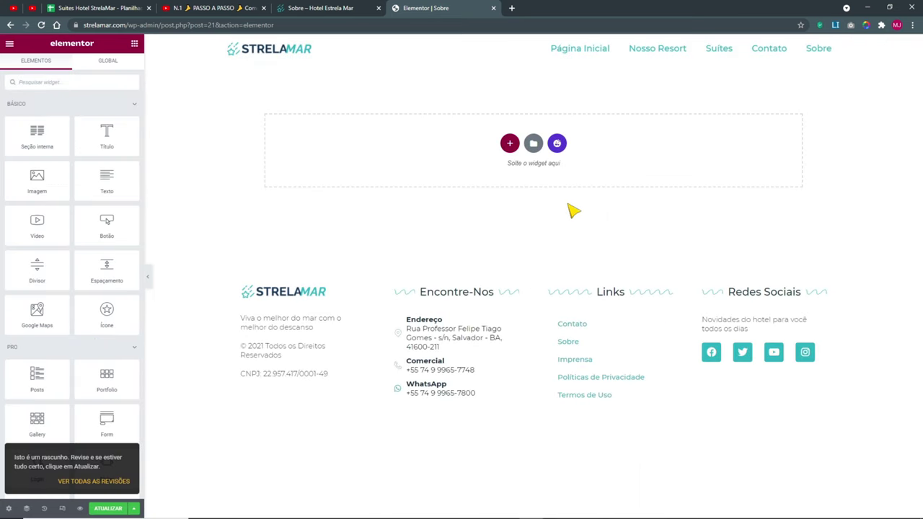
# - Check the first content section of the reference Sobre page and return to the Elementor editor
pyautogui.hotkey('ctrl', 'shift', 'Tab')
pyautogui.scroll(-3, 497, 186)
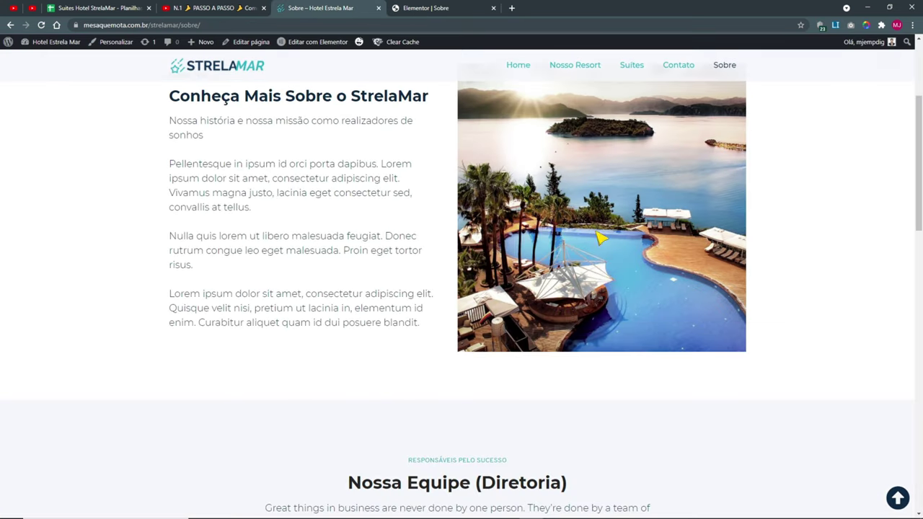
pyautogui.scroll(1, 599, 238)
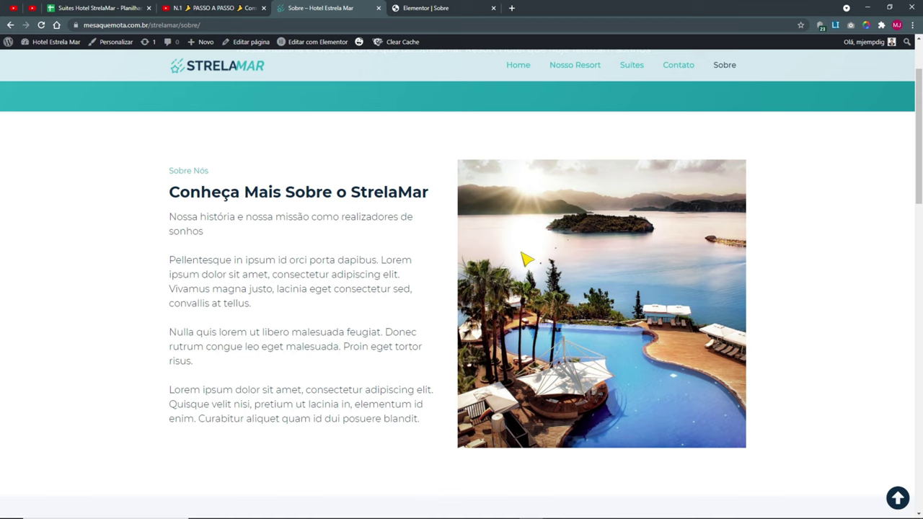
pyautogui.click(460, 7)
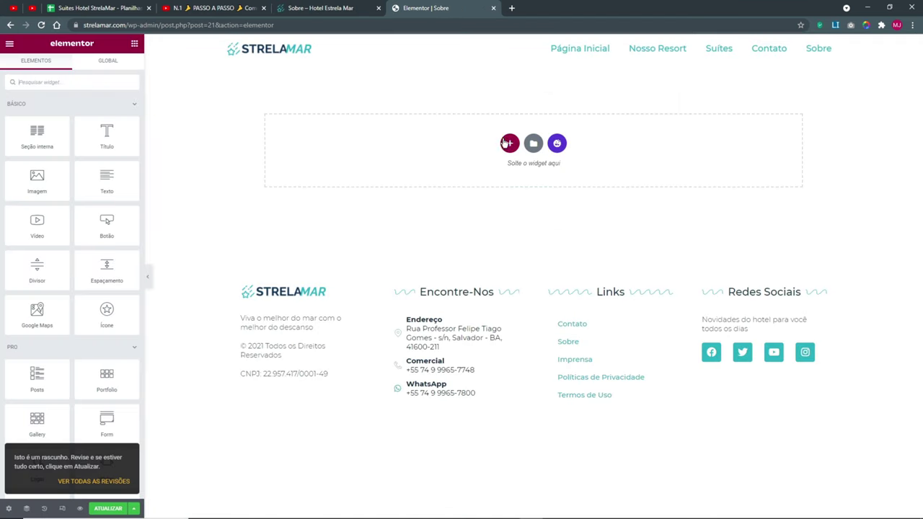
pyautogui.click(509, 143)
pyautogui.click(425, 168)
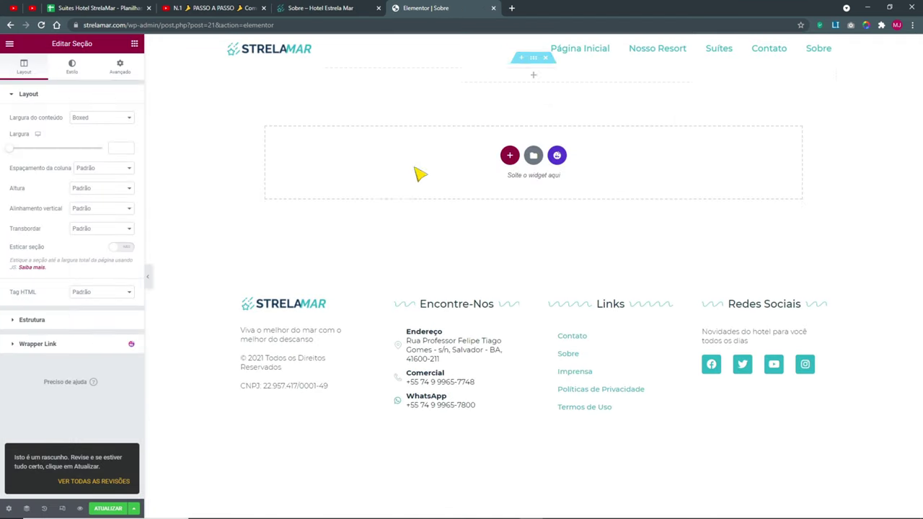
pyautogui.click(546, 58)
# - Insert the saved Hero Single section template into the Sobre page from the Elementor library
pyautogui.click(534, 143)
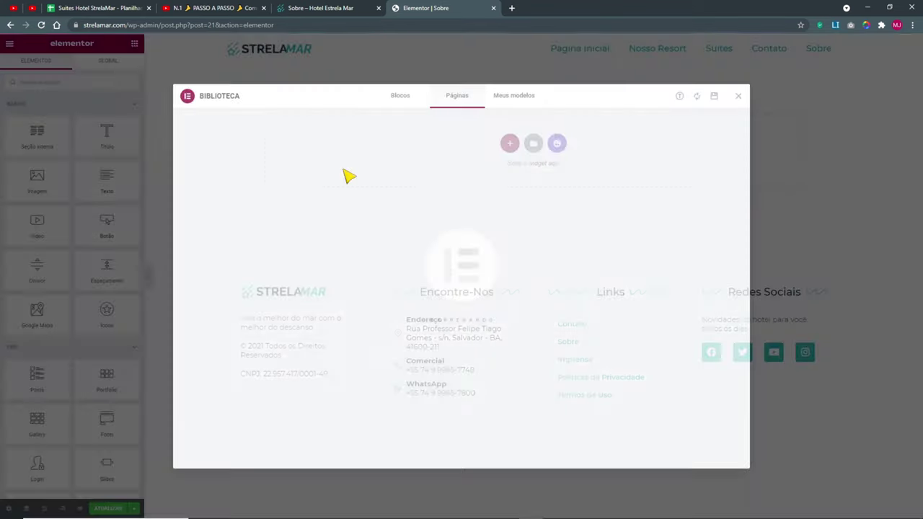
pyautogui.click(512, 95)
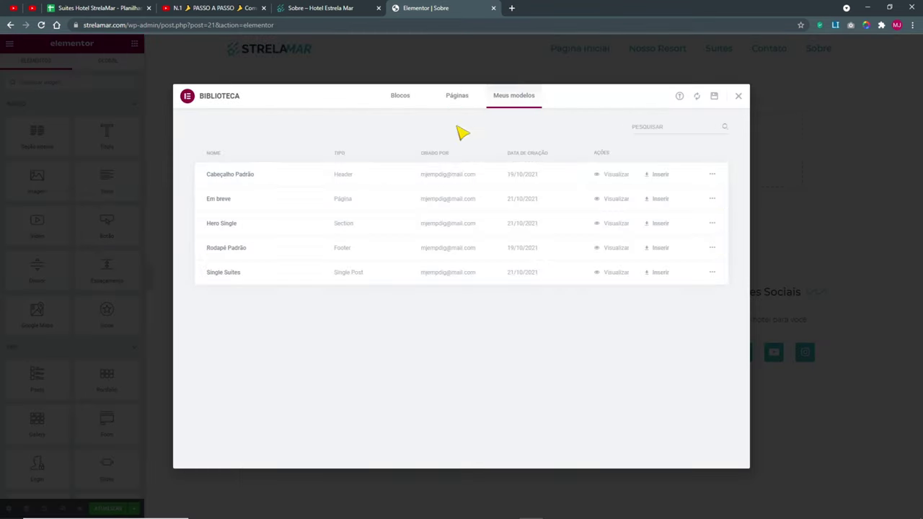
pyautogui.click(660, 224)
pyautogui.click(504, 315)
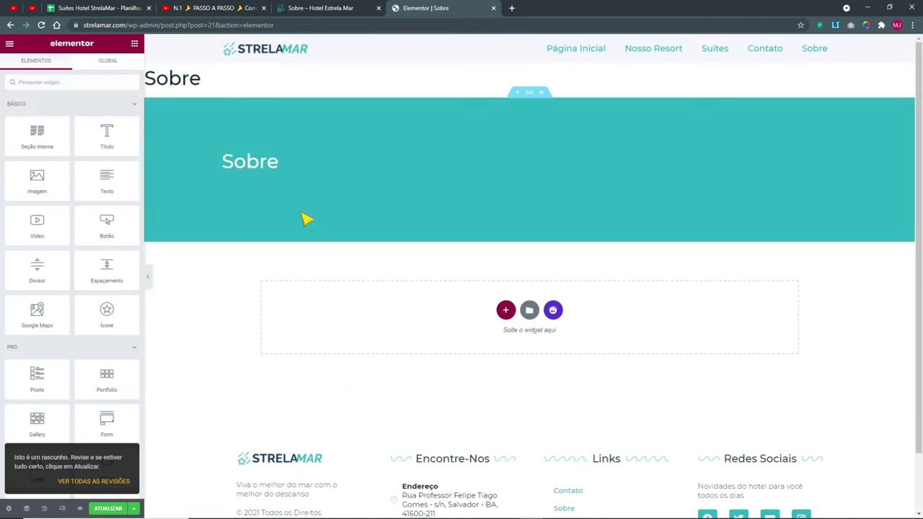
# - Remove the Custom Field tag from the hero's second heading and copy the subtitle under Sobre from the reference page
pyautogui.click(254, 185)
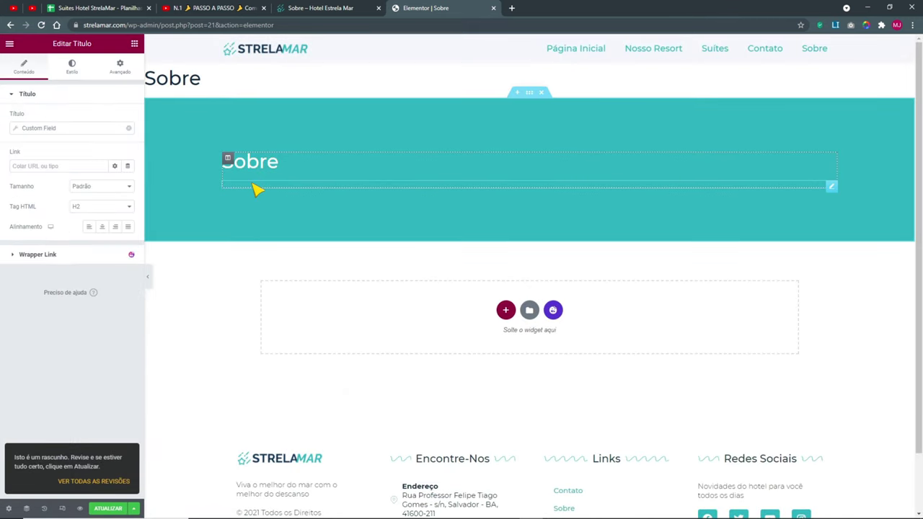
pyautogui.click(130, 131)
pyautogui.click(352, 9)
pyautogui.scroll(2, 491, 160)
pyautogui.moveTo(657, 144); pyautogui.dragTo(237, 158)
pyautogui.rightClick(262, 150)
pyautogui.click(288, 153)
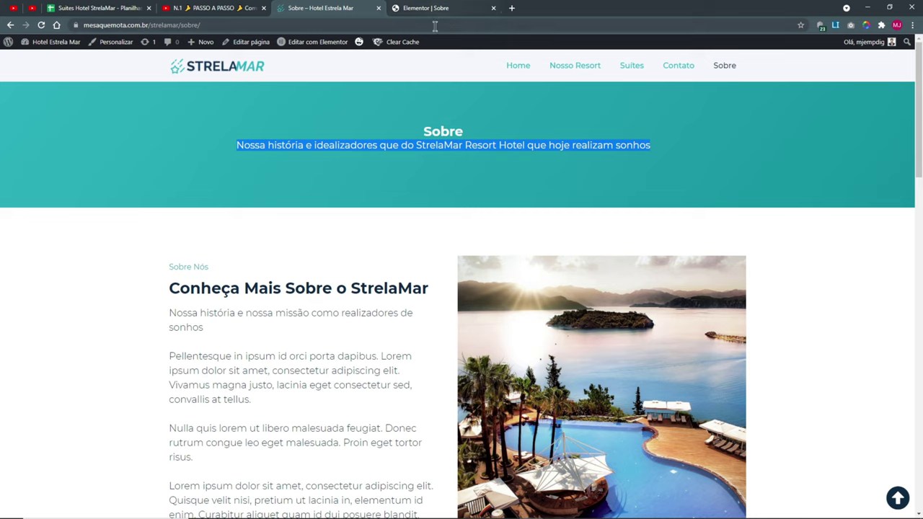
# - Review the texts of the reference Sobre page: the hero, the about block, the Nossa Equipe (Diretoria) section and the founder section
pyautogui.moveTo(463, 137); pyautogui.dragTo(426, 134)
pyautogui.click(142, 294)
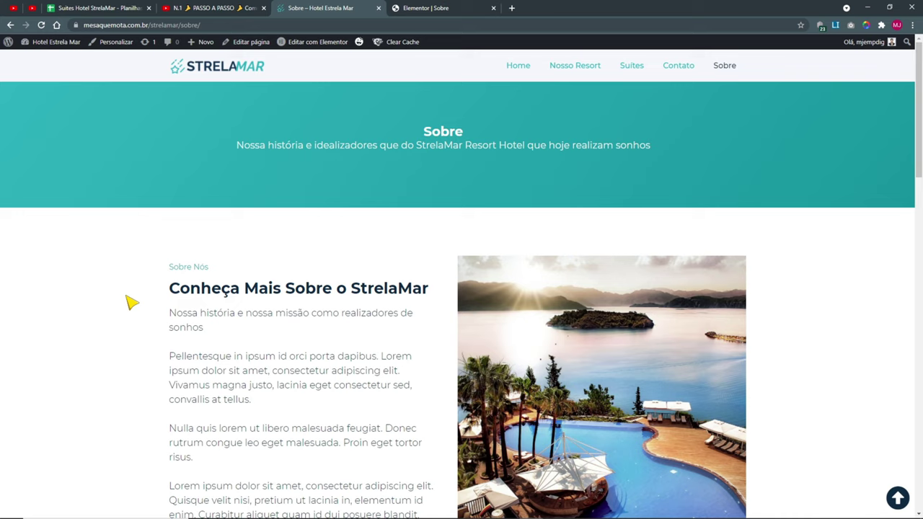
pyautogui.scroll(-10, 131, 305)
pyautogui.scroll(8, 165, 309)
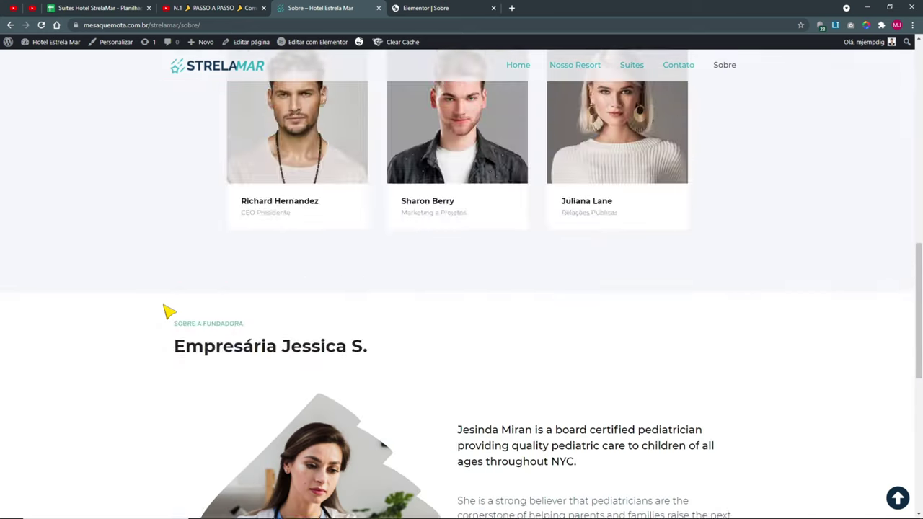
pyautogui.scroll(1, 177, 310)
pyautogui.moveTo(200, 165); pyautogui.dragTo(398, 342)
pyautogui.scroll(-3, 416, 342)
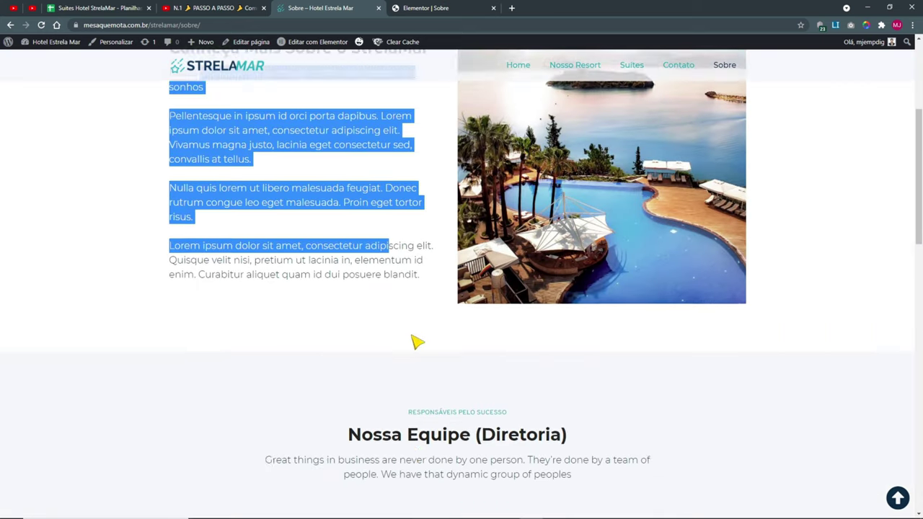
pyautogui.moveTo(348, 291); pyautogui.dragTo(676, 303)
pyautogui.scroll(-5, 719, 311)
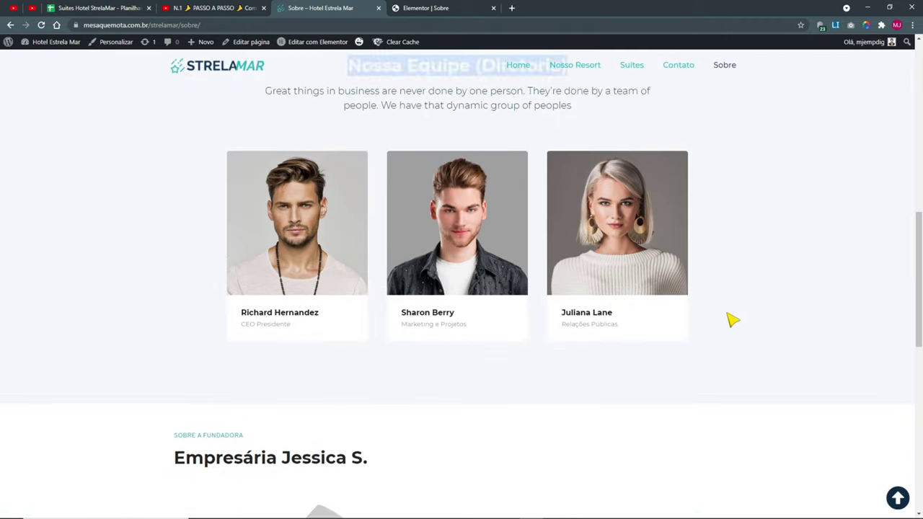
pyautogui.scroll(-3, 732, 321)
pyautogui.moveTo(175, 105); pyautogui.dragTo(368, 109)
pyautogui.moveTo(477, 189); pyautogui.dragTo(702, 378)
pyautogui.scroll(-3, 700, 380)
pyautogui.scroll(5, 701, 381)
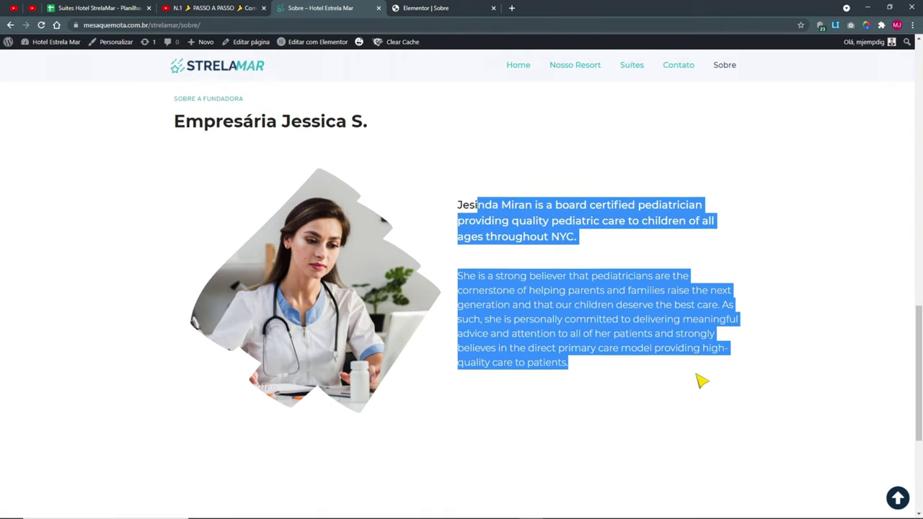
pyautogui.scroll(1, 721, 402)
pyautogui.scroll(-4, 725, 404)
pyautogui.click(365, 367)
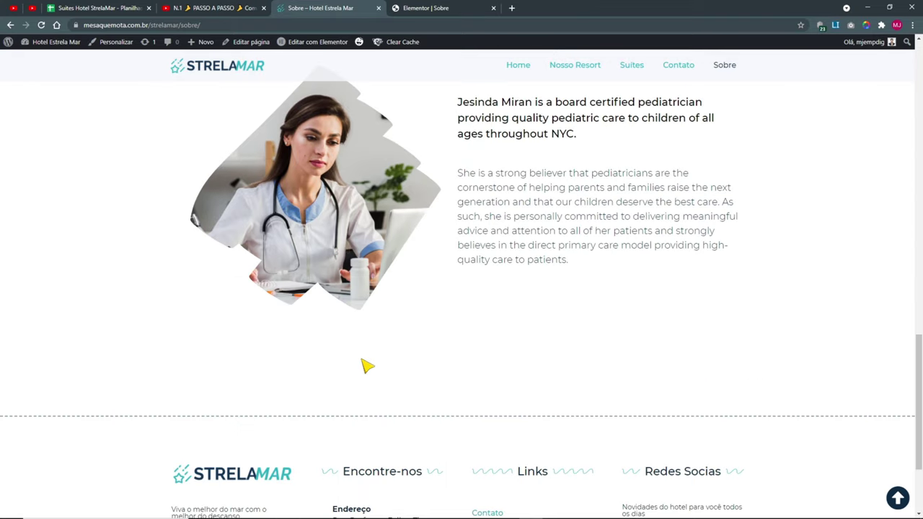
pyautogui.scroll(10, 721, 290)
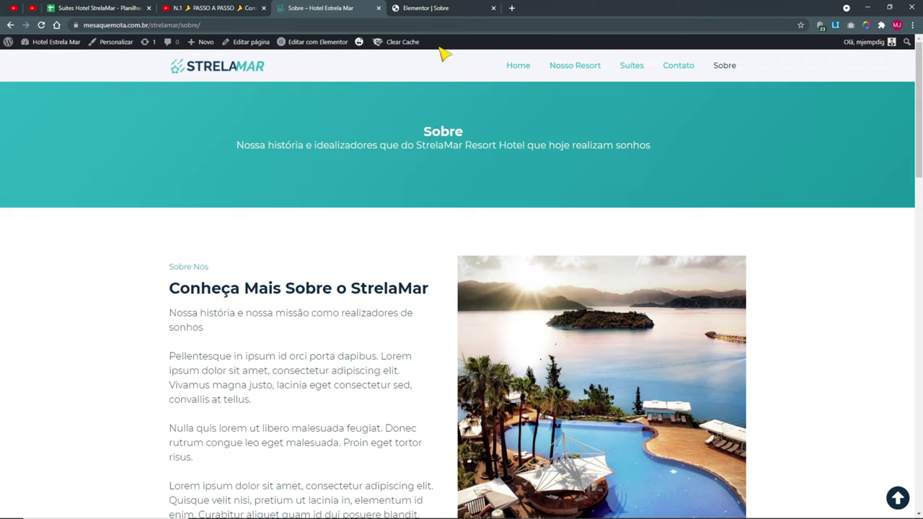
# - Compare the Sobre hero in the editor with the reference site's Nosso Resort and Sobre pages
pyautogui.click(422, 7)
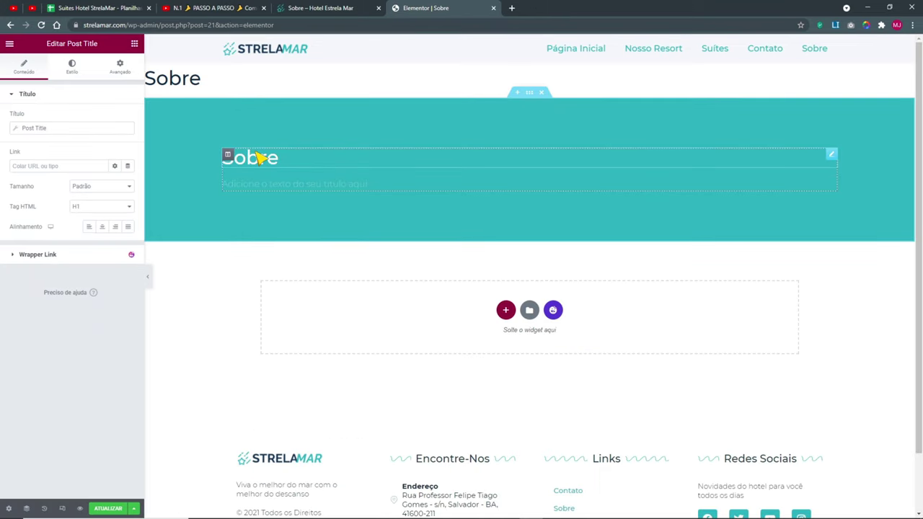
pyautogui.click(350, 8)
pyautogui.click(573, 66)
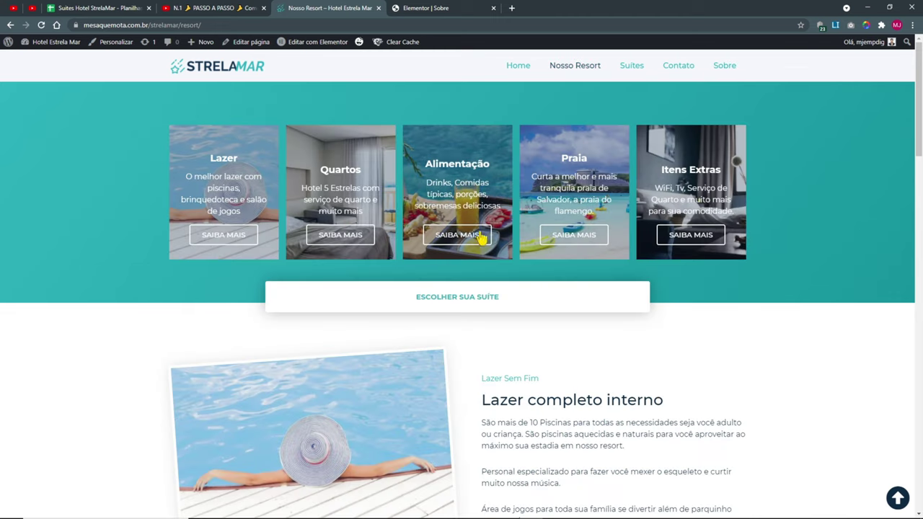
pyautogui.scroll(-2, 530, 241)
pyautogui.scroll(2, 530, 241)
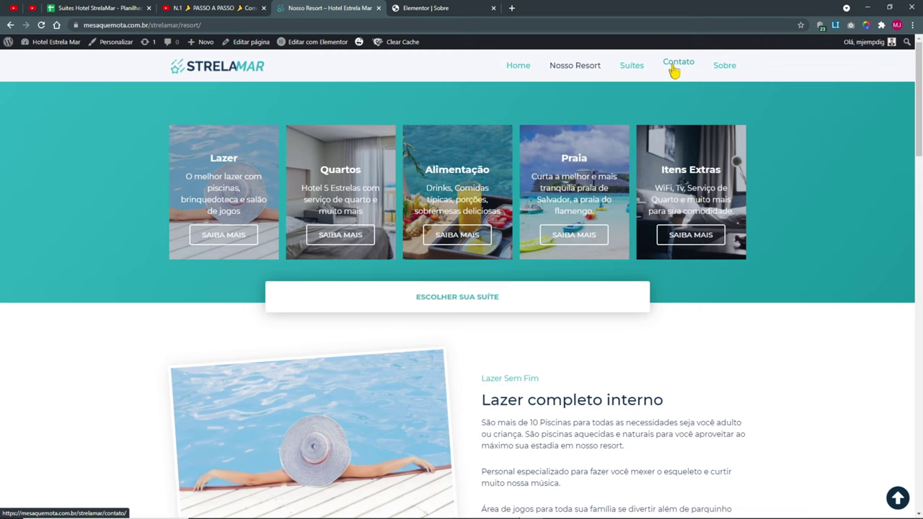
pyautogui.click(724, 66)
pyautogui.click(426, 8)
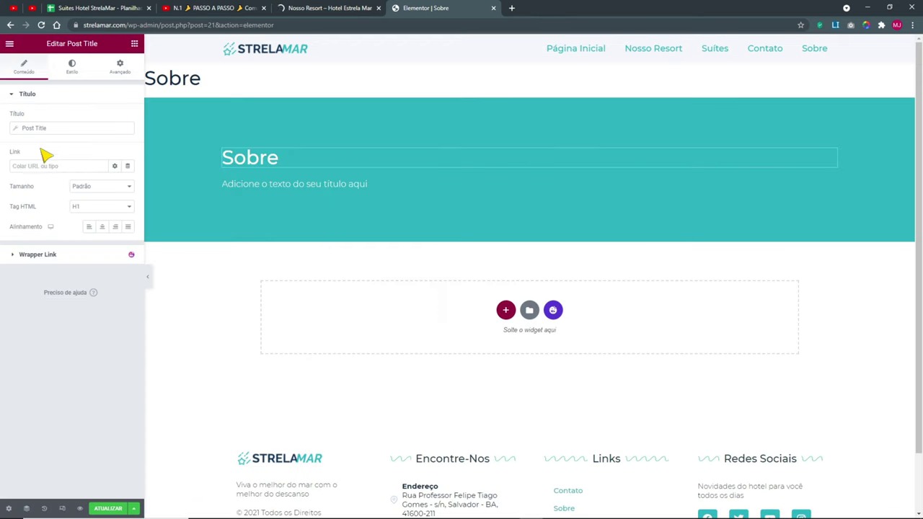
# - Go to the Suítes Hotel page of the StrelaMar site and open it for editing with Elementor
pyautogui.click(10, 26)
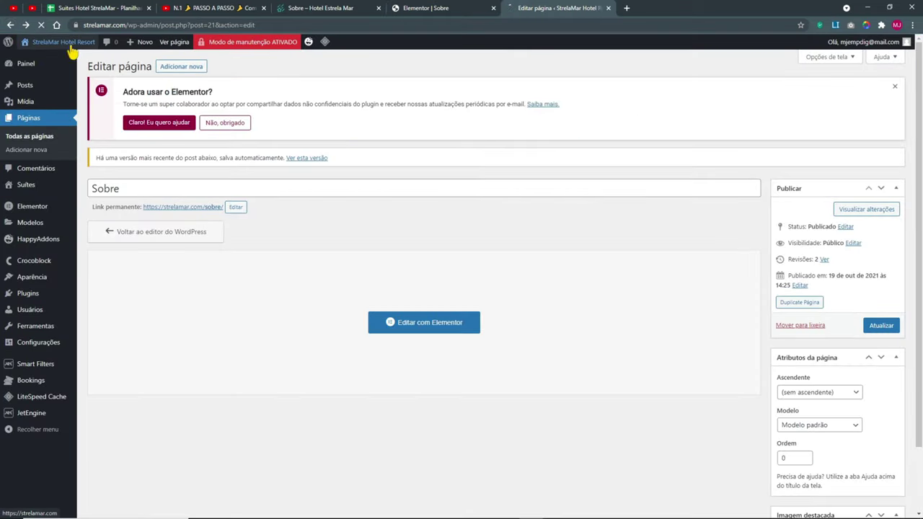
pyautogui.click(76, 52)
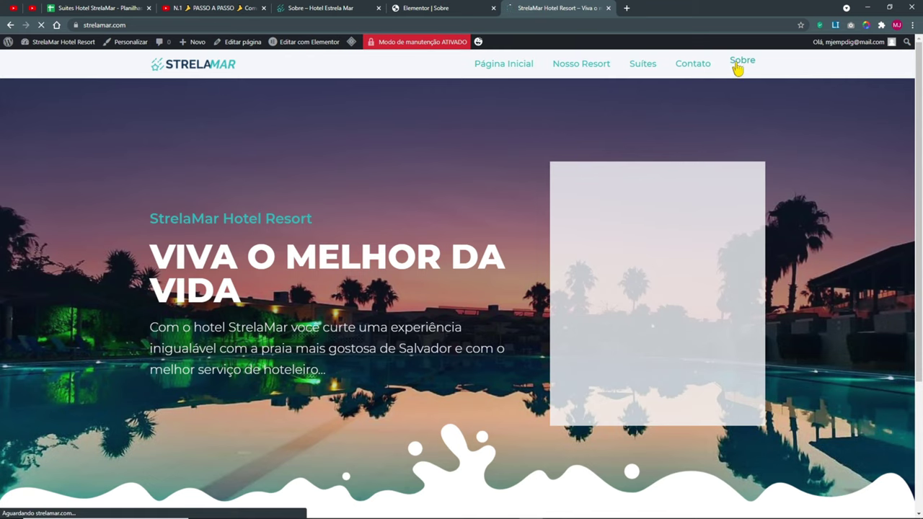
pyautogui.click(742, 65)
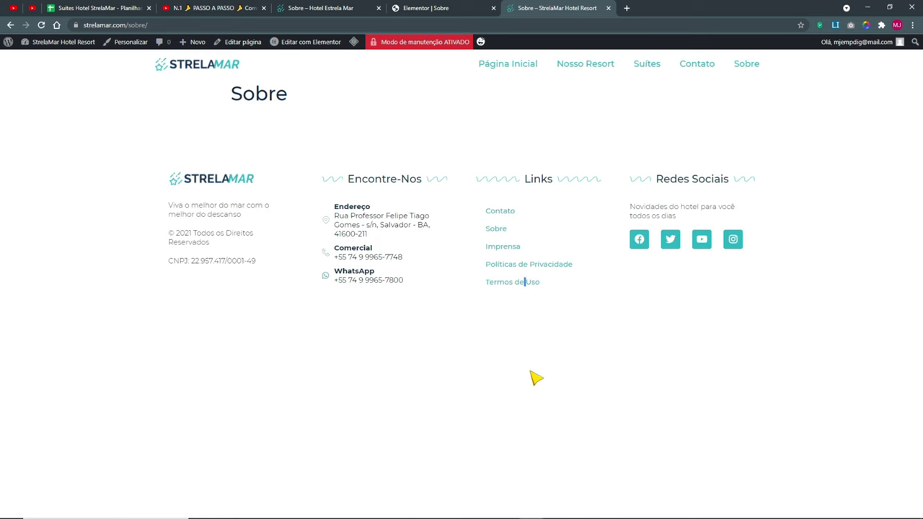
pyautogui.click(647, 65)
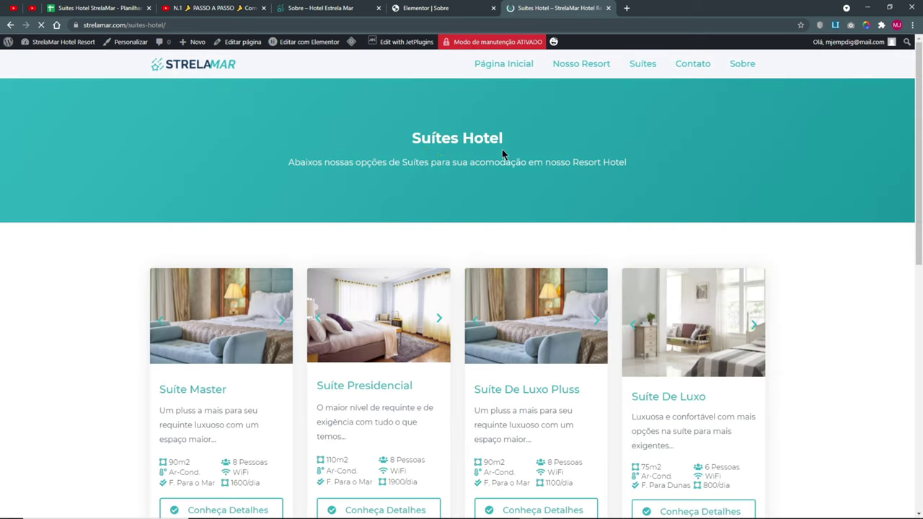
pyautogui.moveTo(413, 140); pyautogui.dragTo(616, 180)
pyautogui.click(681, 200)
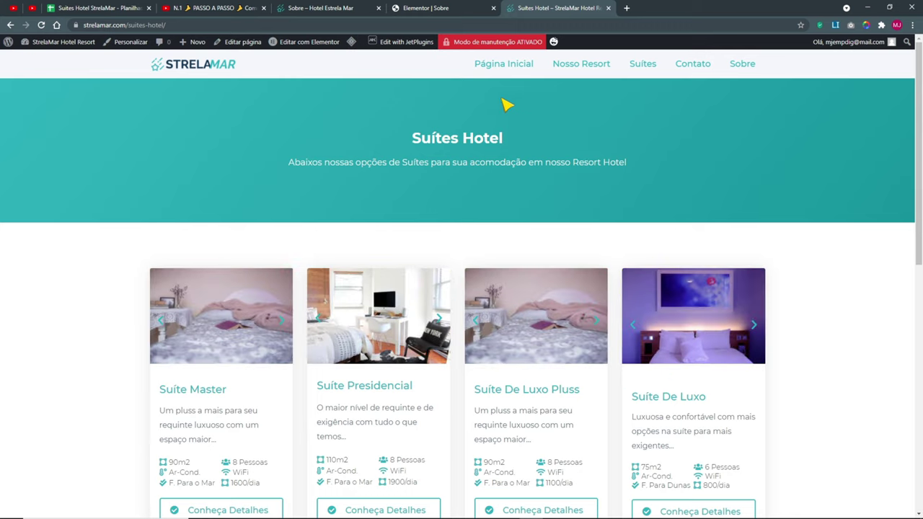
pyautogui.click(318, 42)
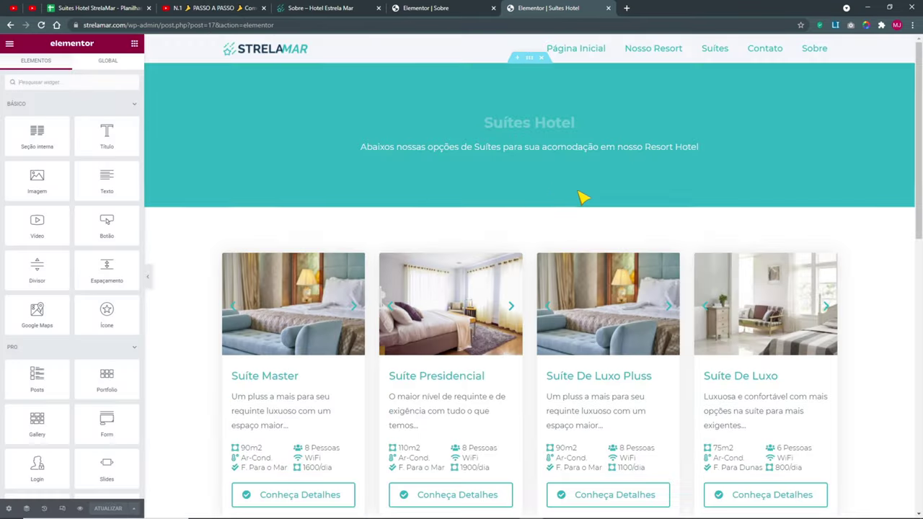
# - Copy the Suítes Hotel hero's subtitle text and replace it with the placeholder "altere este subtitulo..."
pyautogui.click(501, 146)
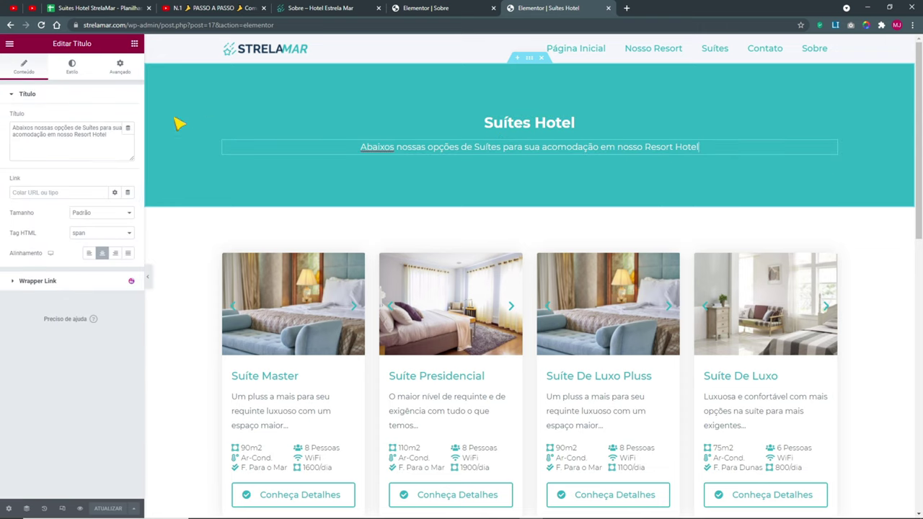
pyautogui.tripleClick(100, 145)
pyautogui.hotkey('ctrl', 'c')
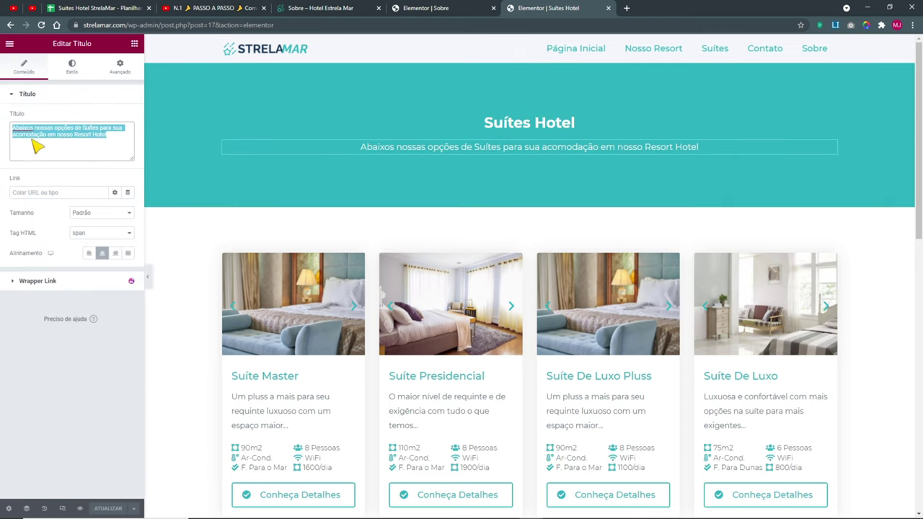
pyautogui.press('BackSpace')
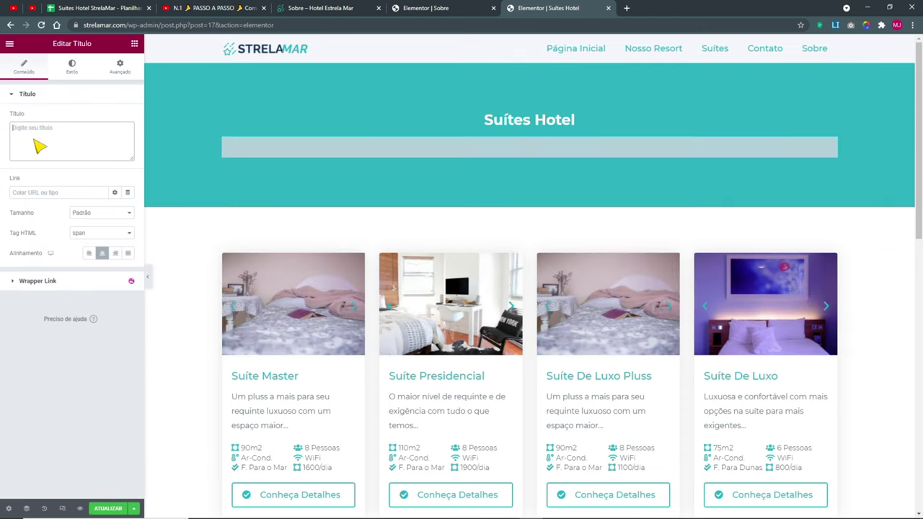
pyautogui.write('alte')
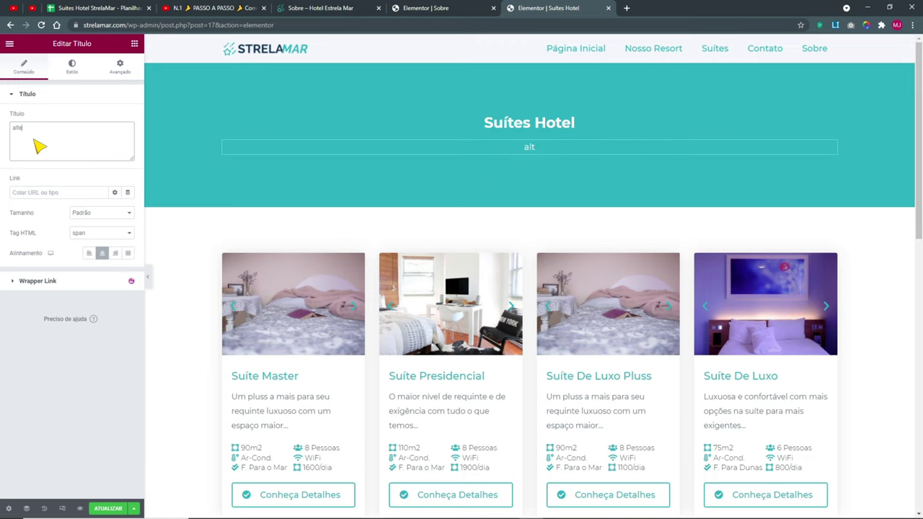
pyautogui.write('re este subtitulo...')
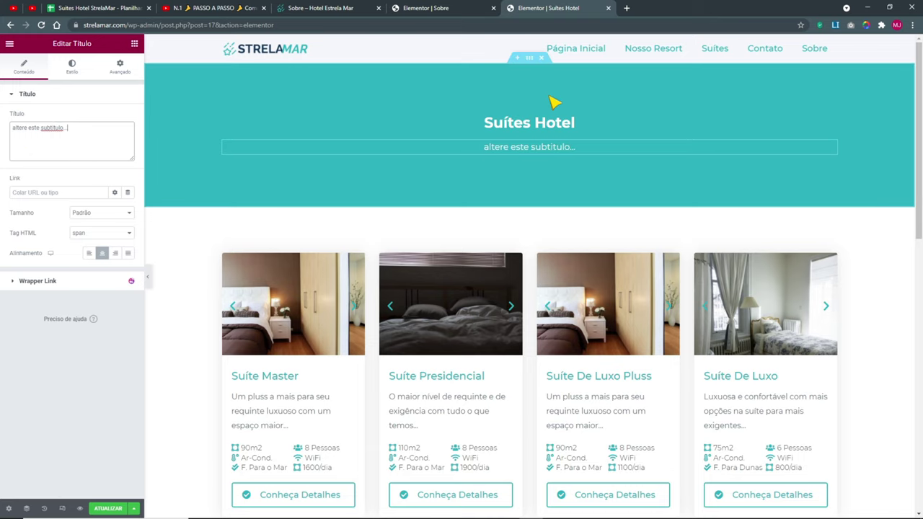
# - Save the Suítes Hotel hero section to the library as the template "Novo Hero" and close the library
pyautogui.rightClick(530, 62)
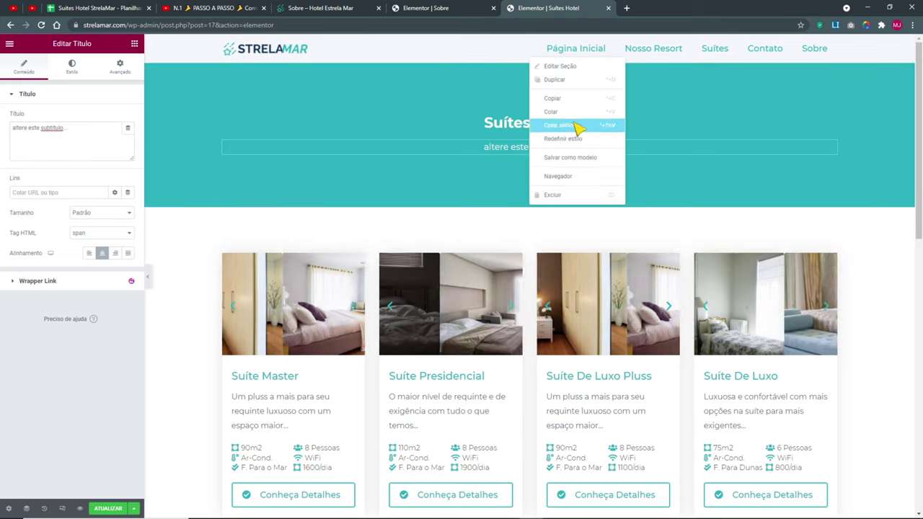
pyautogui.click(570, 157)
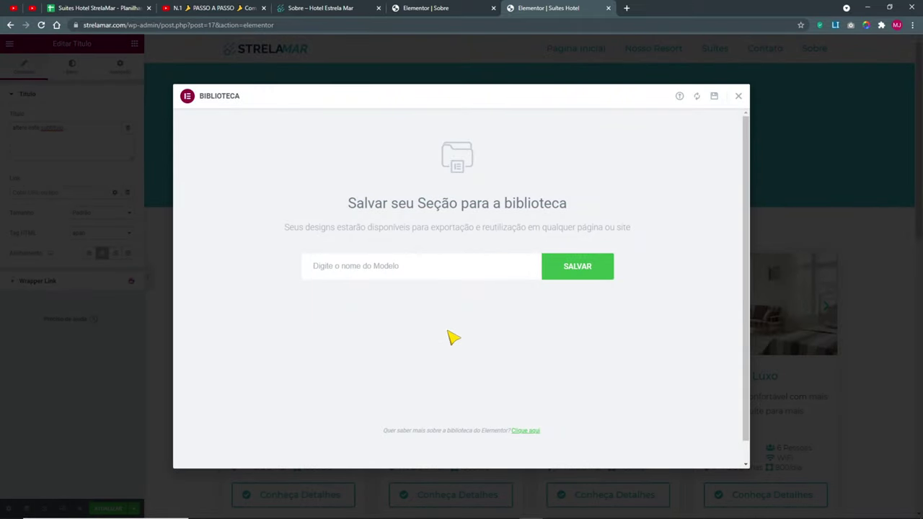
pyautogui.write('Novo Hero')
pyautogui.click(586, 267)
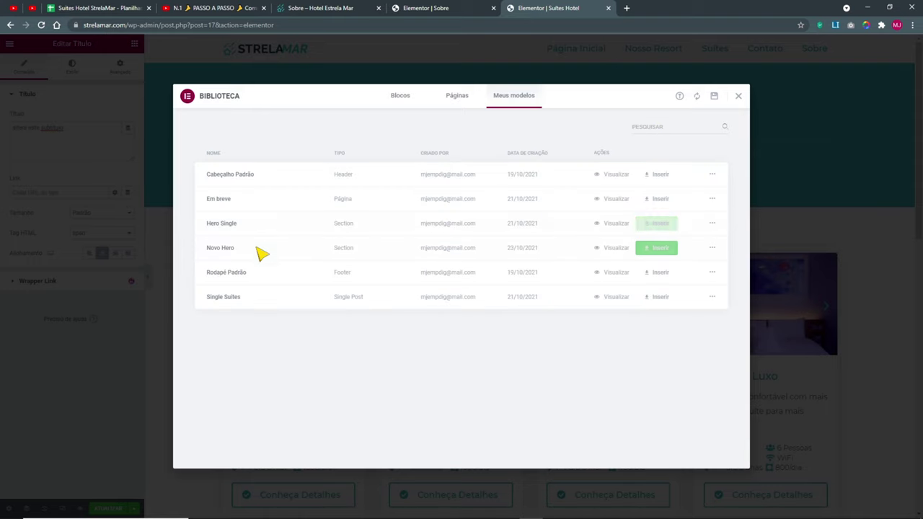
pyautogui.click(711, 225)
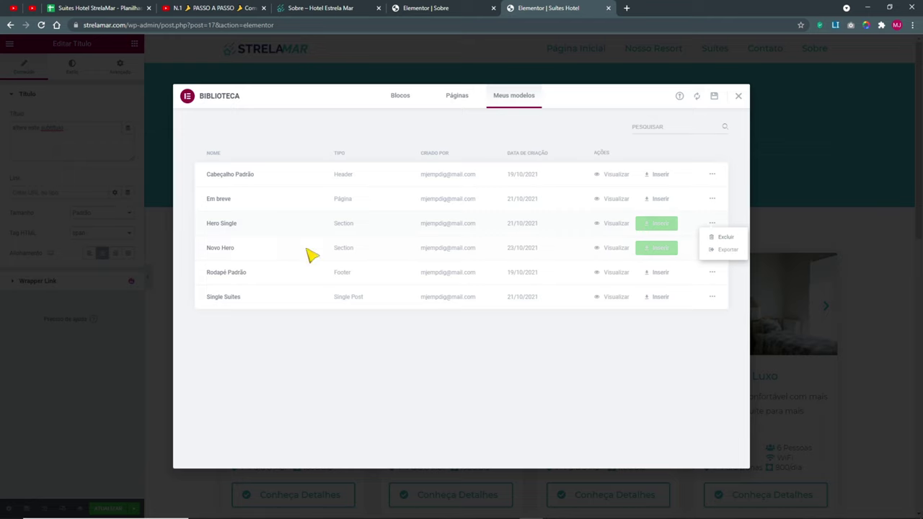
pyautogui.click(227, 253)
pyautogui.click(738, 97)
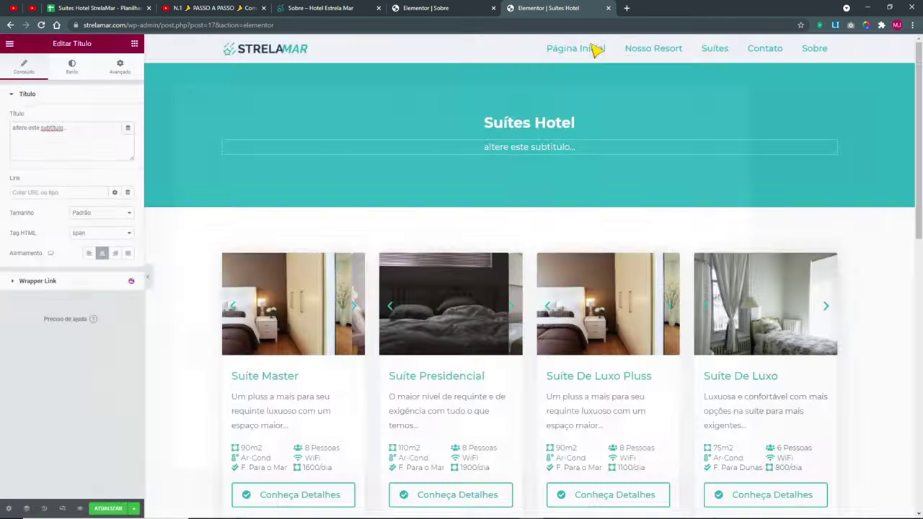
# - Restore the subtitle "Abaixos nossas opções de Suítes para sua acomodação em nosso Resort Hotel" and view the live Suítes Hotel page
pyautogui.hotkey('ctrl', 'a')
pyautogui.hotkey('ctrl', 'v')
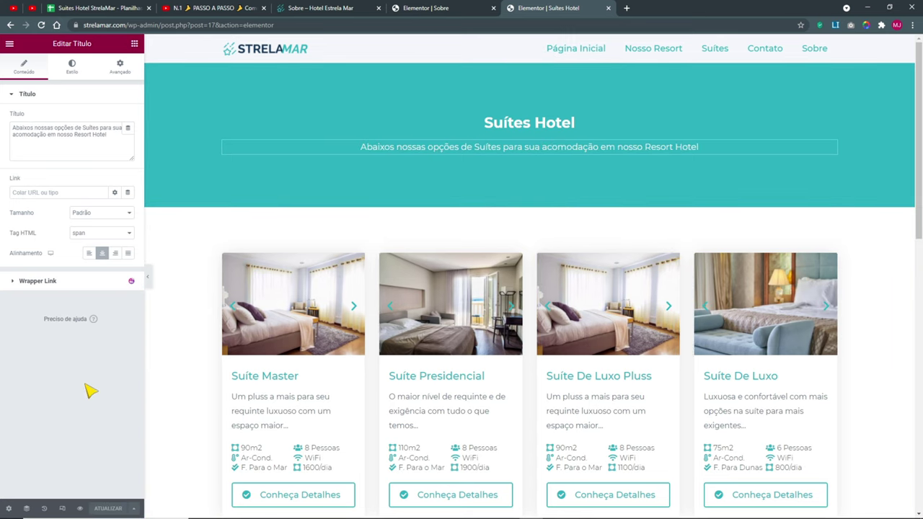
pyautogui.click(9, 44)
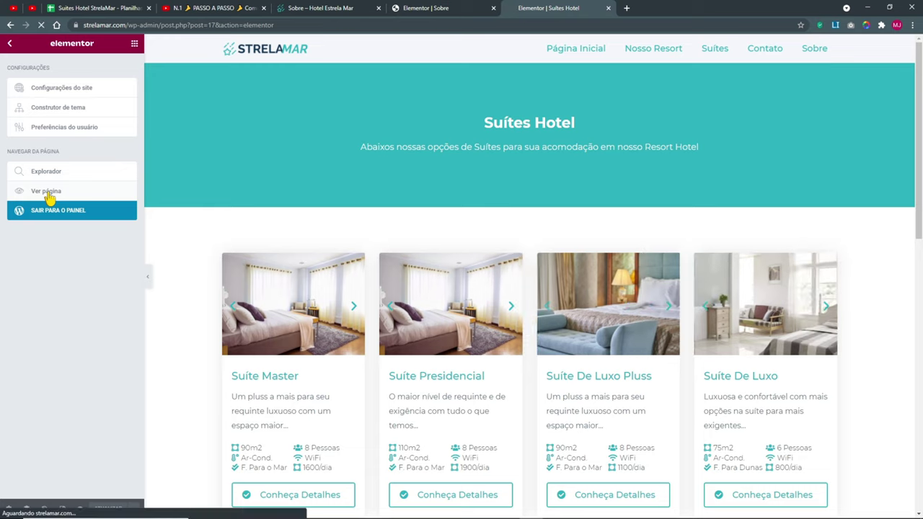
pyautogui.click(43, 191)
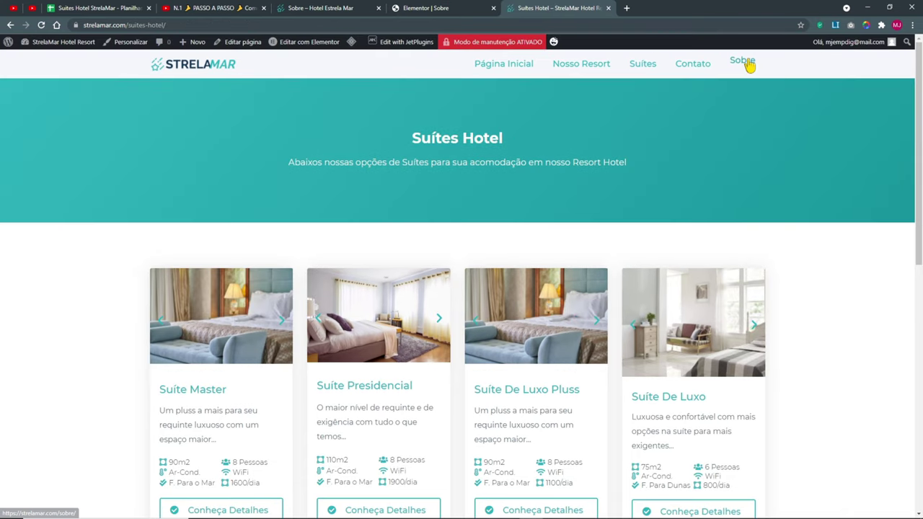
# - Close the Suítes Hotel page and return to the Elementor editor of the Sobre page
pyautogui.click(426, 10)
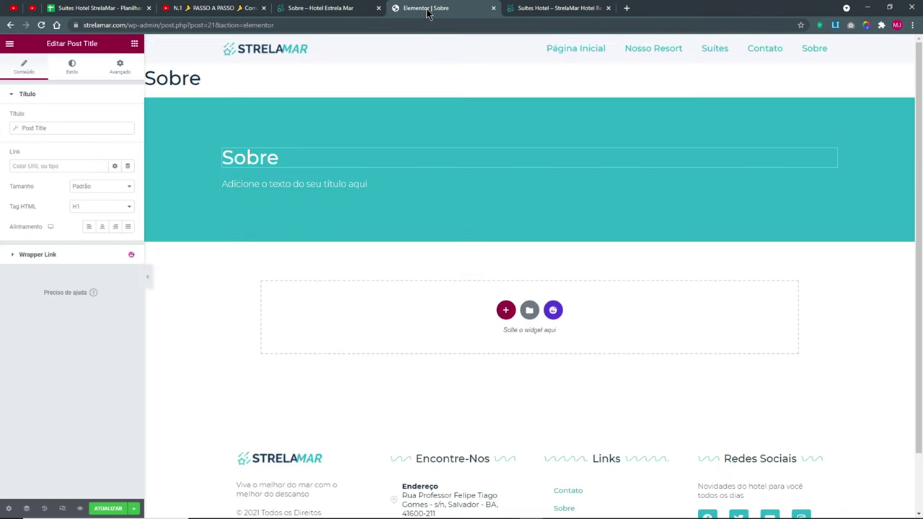
pyautogui.moveTo(427, 12); pyautogui.dragTo(587, 15)
pyautogui.click(454, 11)
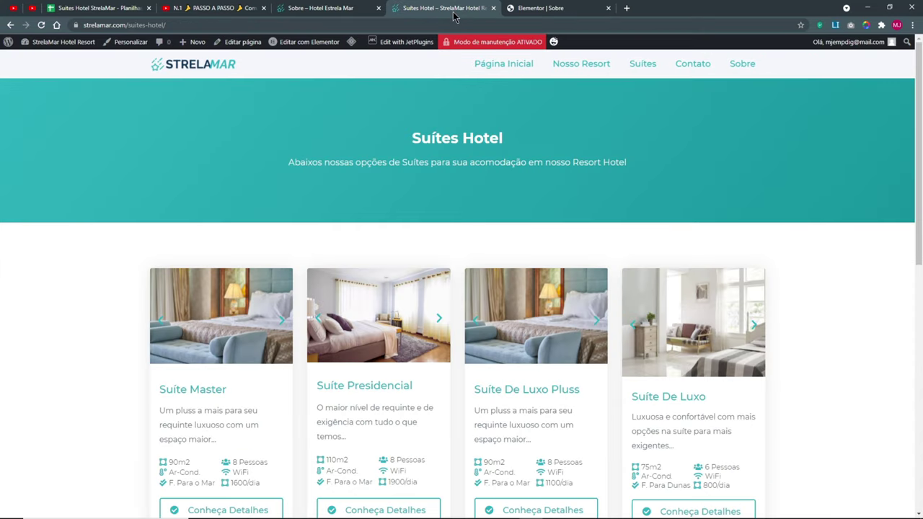
pyautogui.click(494, 8)
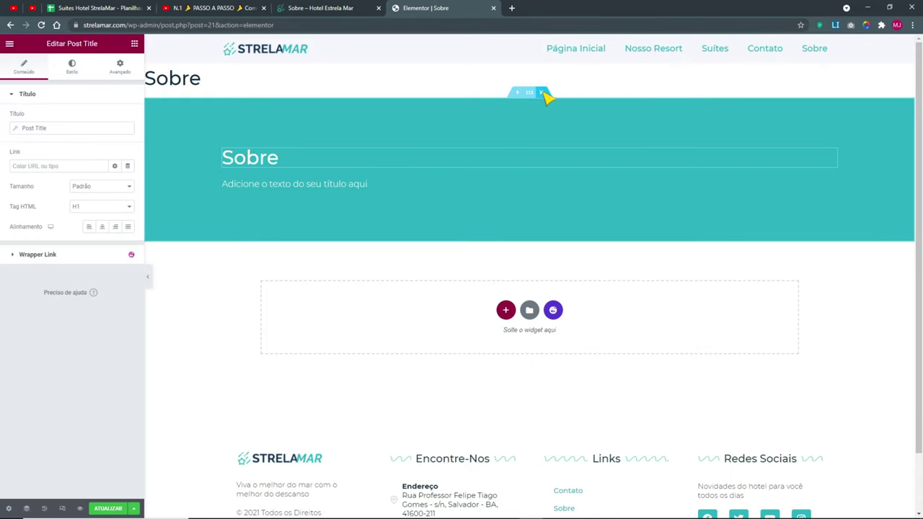
# - Delete the existing hero section from the Sobre page, update the page and reload the editor
pyautogui.click(544, 93)
pyautogui.click(114, 508)
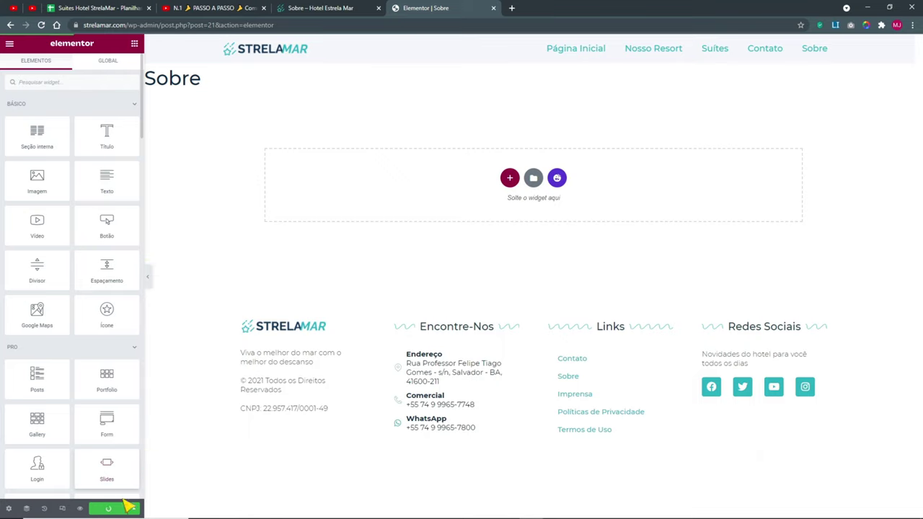
pyautogui.click(42, 25)
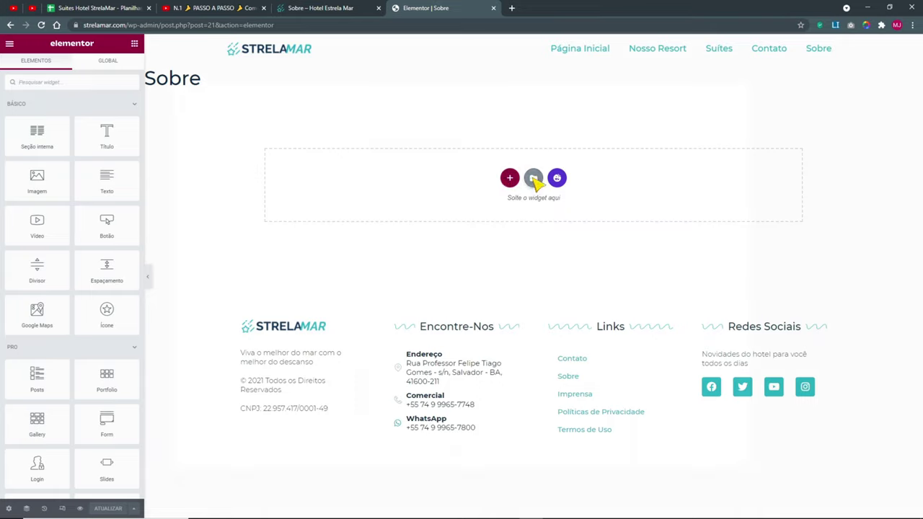
# - Insert the saved Novo Hero template into the Sobre page without importing its document settings
pyautogui.click(534, 179)
pyautogui.click(512, 97)
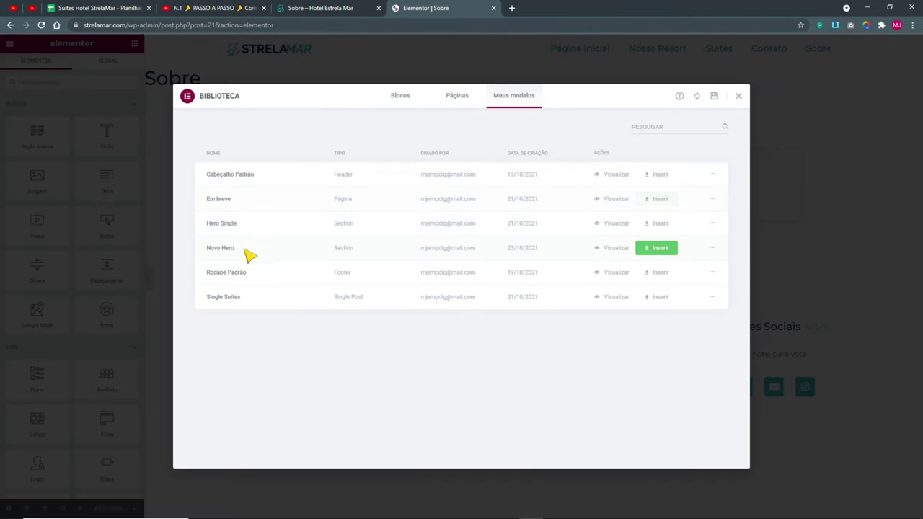
pyautogui.click(677, 259)
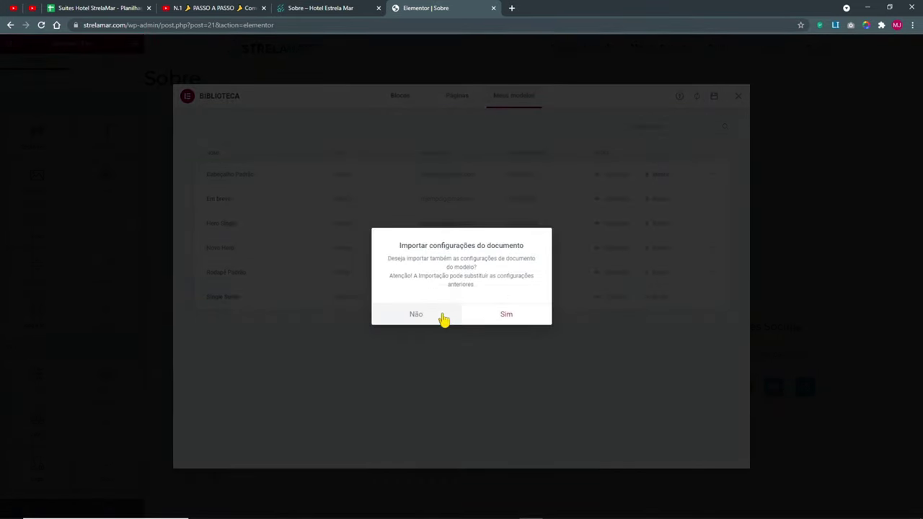
pyautogui.click(426, 319)
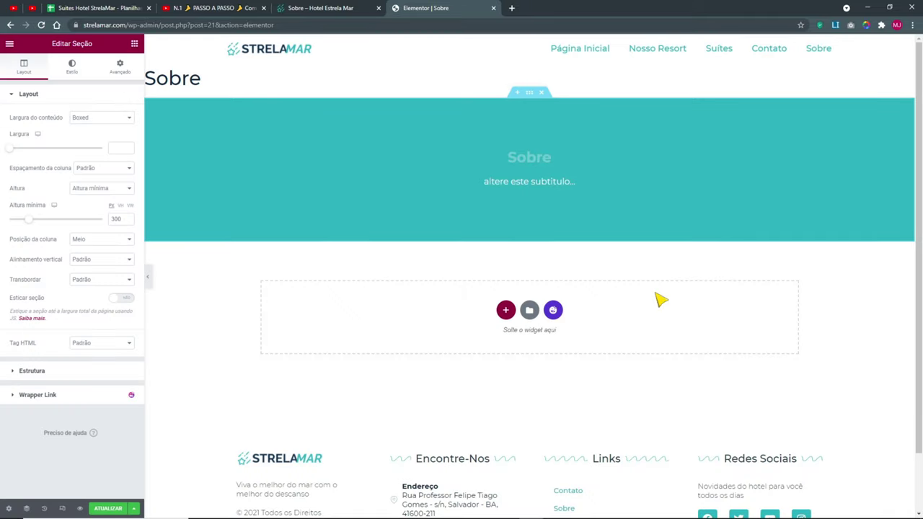
# - Replace the hero subtitle with "Nossa história e idealizadores que do StrelaMar Resort Hotel que hoje realizam sonhos" copied from the reference Sobre page
pyautogui.click(537, 181)
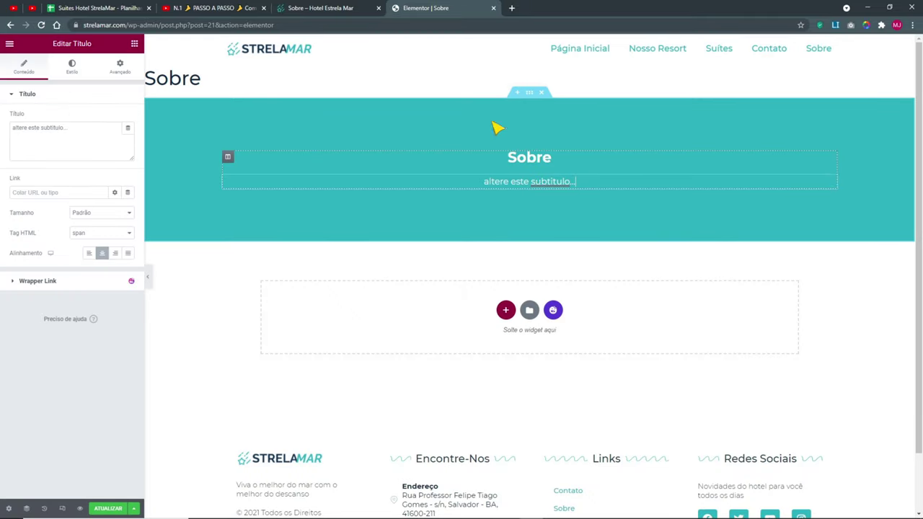
pyautogui.hotkey('ctrl', 'shift', 'Tab')
pyautogui.moveTo(651, 146); pyautogui.dragTo(249, 152)
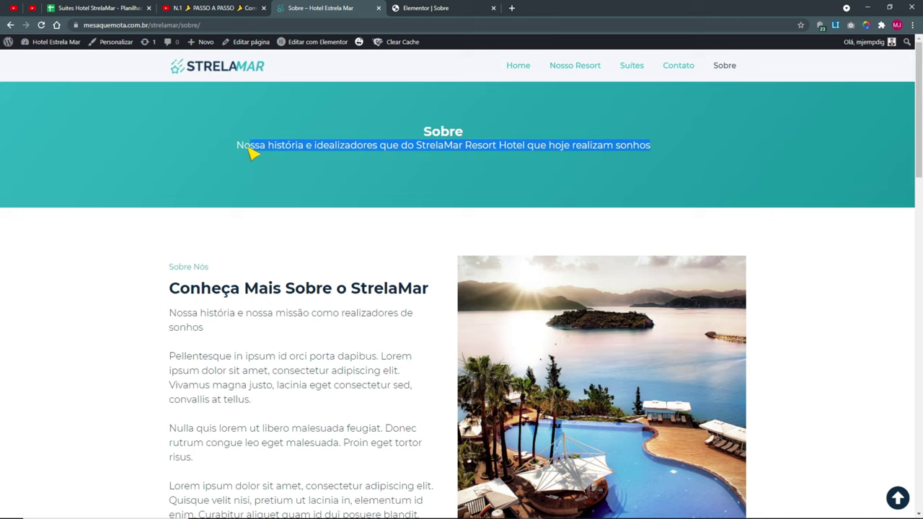
pyautogui.rightClick(251, 148)
pyautogui.click(274, 153)
pyautogui.click(440, 148)
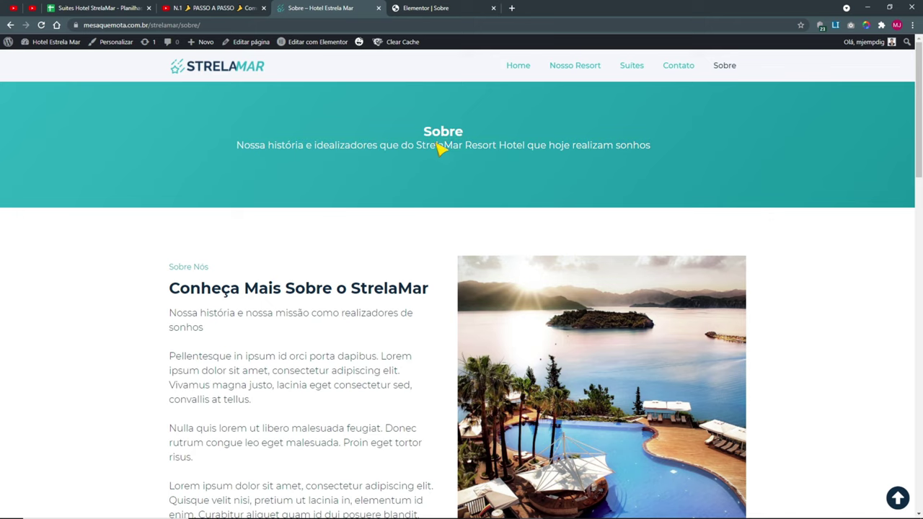
pyautogui.hotkey('ctrl', 'Tab')
pyautogui.click(537, 182)
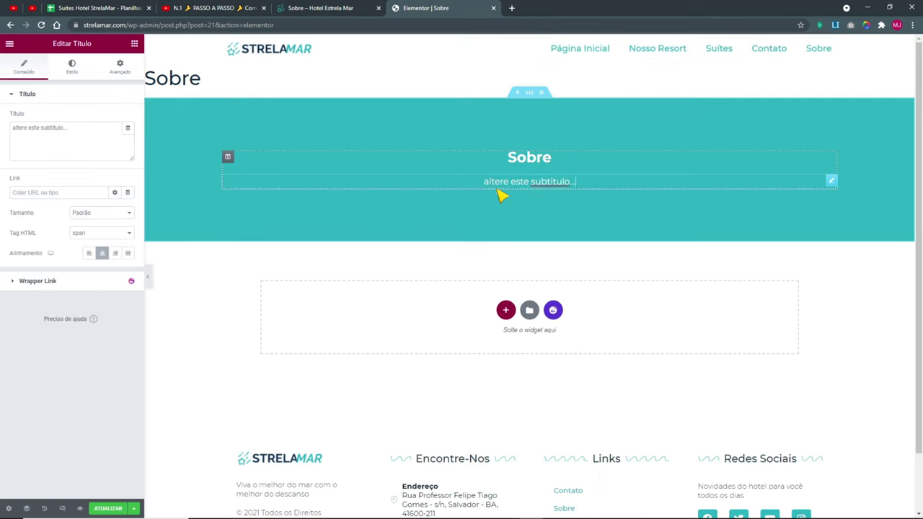
pyautogui.moveTo(88, 142); pyautogui.dragTo(6, 126)
pyautogui.hotkey('ctrl', 'v')
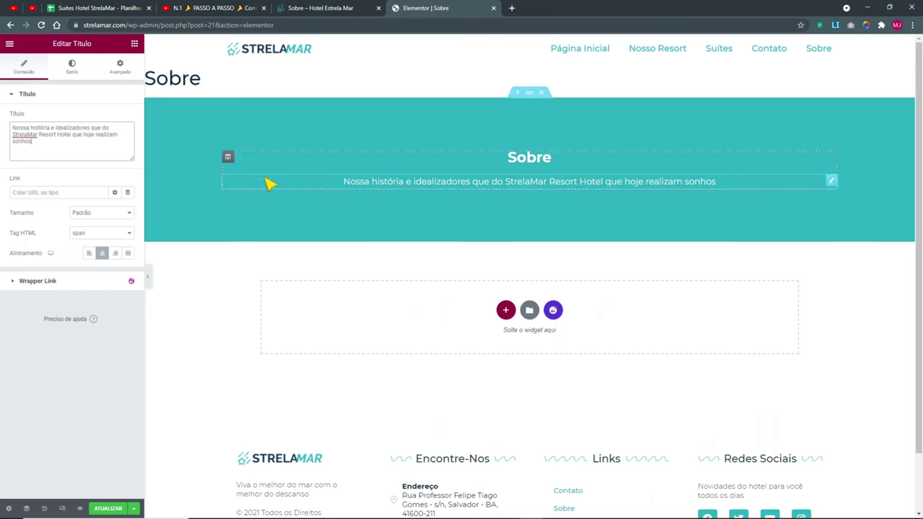
# - Check the reference page's layout below its hero and add a single-column section beneath the hero of the new Sobre page
pyautogui.click(331, 9)
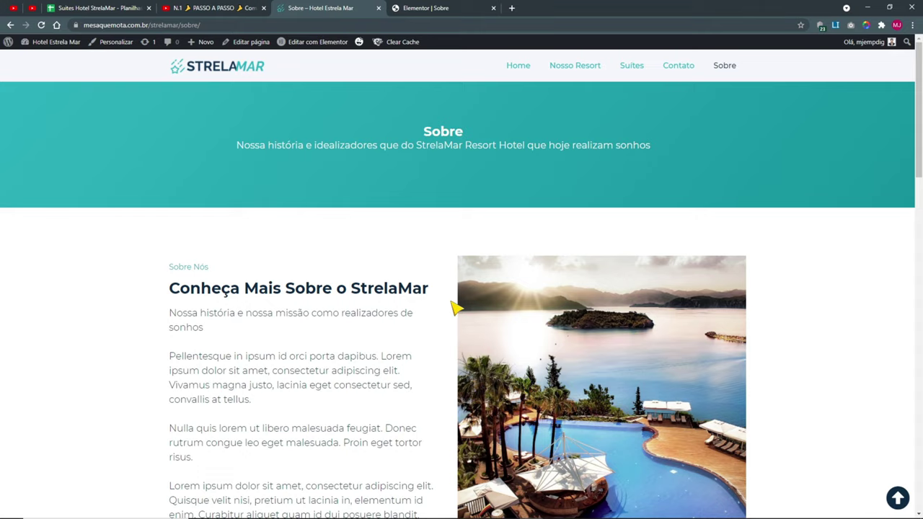
pyautogui.scroll(-1, 433, 252)
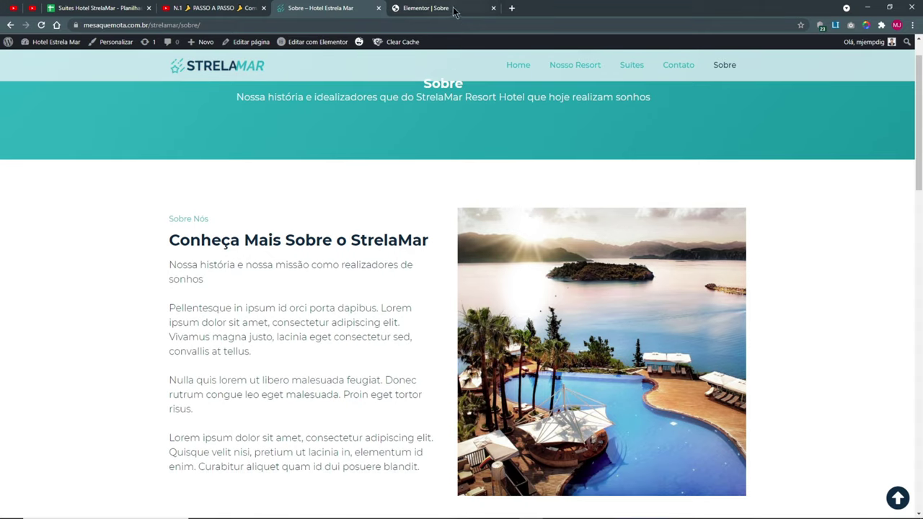
pyautogui.click(454, 10)
pyautogui.click(507, 312)
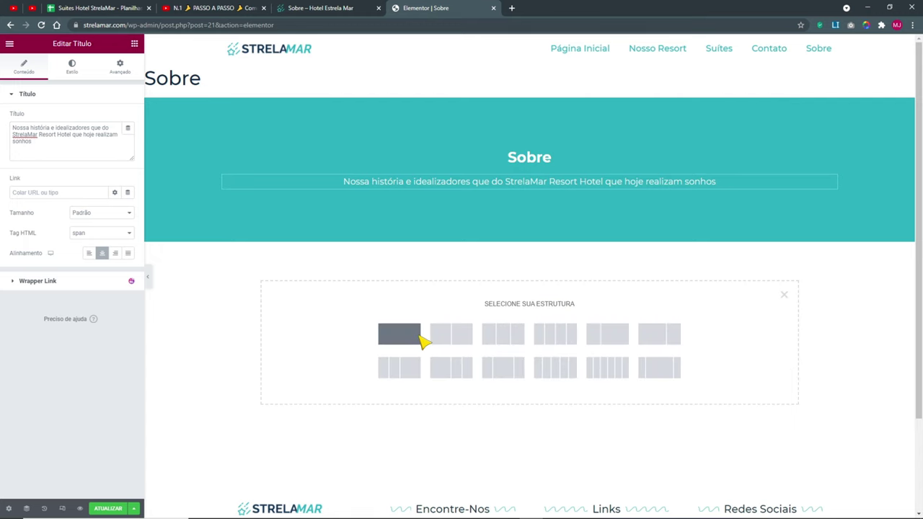
pyautogui.click(426, 339)
# - Set the new section's vertical margins to 0 and its padding to 80 above and below and 20 on both sides
pyautogui.click(353, 9)
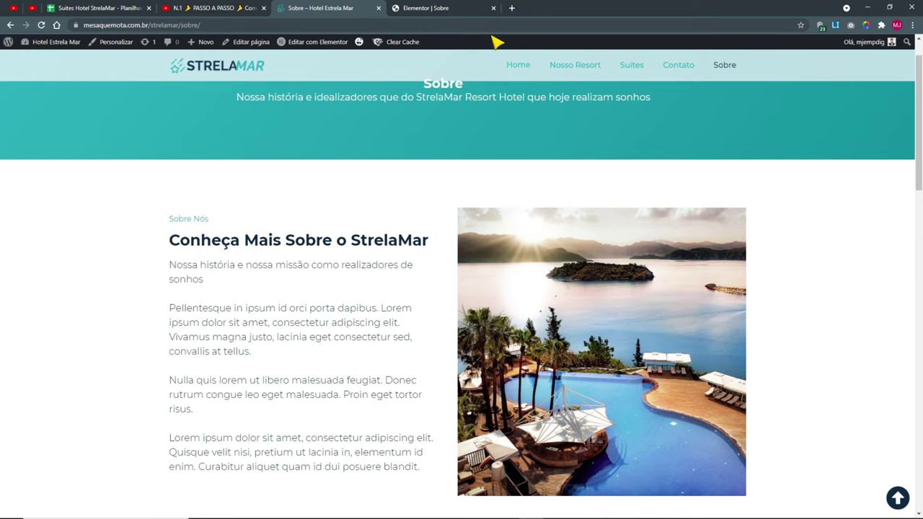
pyautogui.click(433, 9)
pyautogui.rightClick(536, 243)
pyautogui.click(548, 246)
pyautogui.click(122, 68)
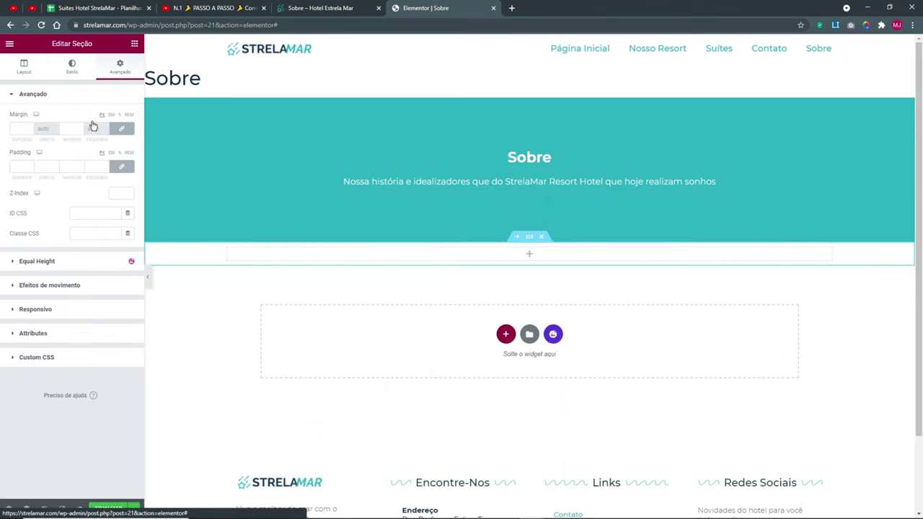
pyautogui.click(22, 167)
pyautogui.write('20')
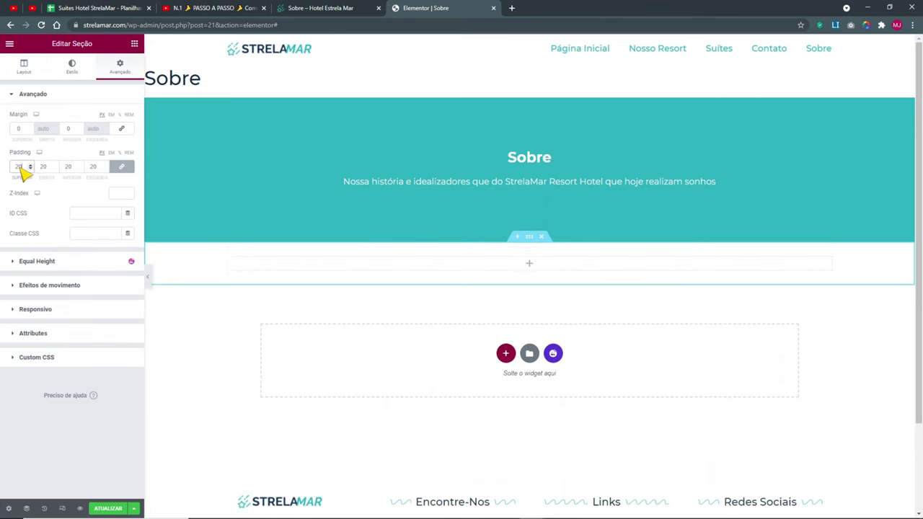
pyautogui.click(121, 166)
pyautogui.click(18, 168)
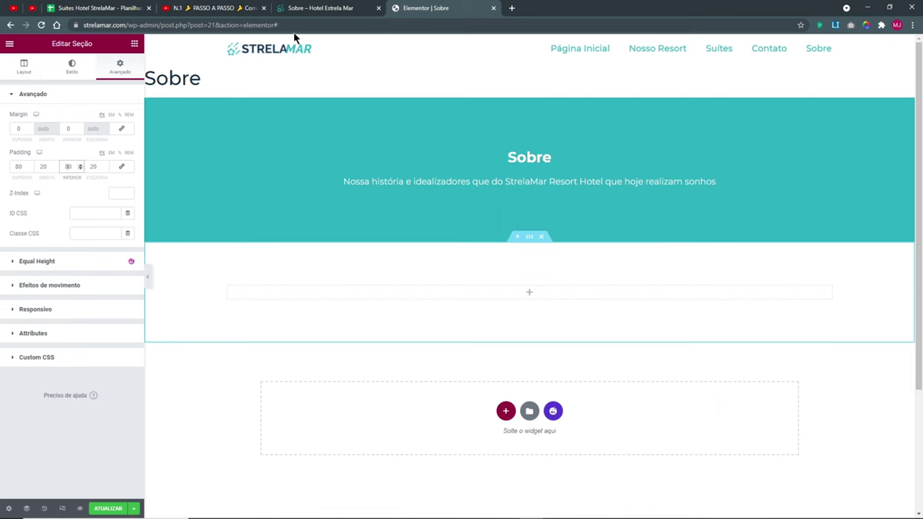
# - Compare with the reference page and set the new column's margin and padding to 0 on all sides
pyautogui.click(312, 16)
pyautogui.scroll(-2, 422, 253)
pyautogui.scroll(2, 423, 253)
pyautogui.click(456, 11)
pyautogui.scroll(-1, 404, 267)
pyautogui.rightClick(273, 249)
pyautogui.click(289, 249)
pyautogui.click(120, 70)
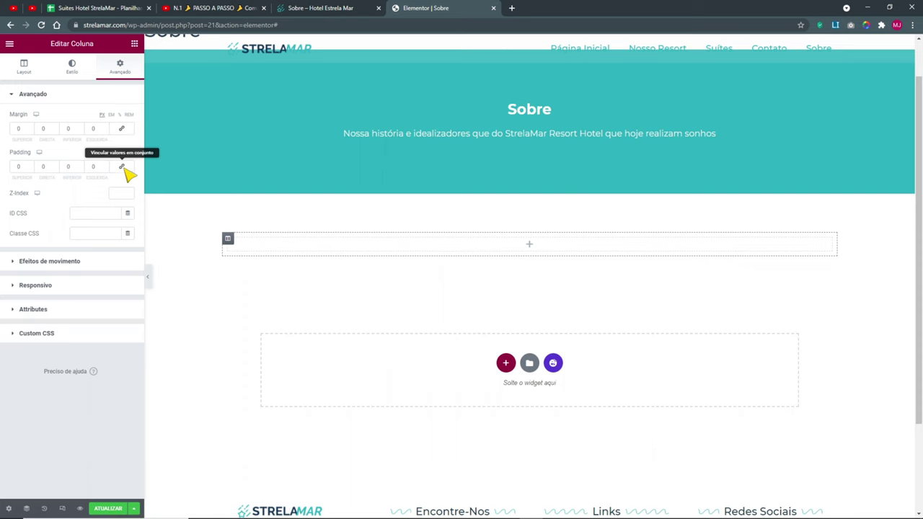
# - Review the reference page's text block and add a Título widget to the new column
pyautogui.click(316, 7)
pyautogui.moveTo(168, 219); pyautogui.dragTo(226, 231)
pyautogui.moveTo(169, 241); pyautogui.dragTo(223, 247)
pyautogui.click(200, 299)
pyautogui.moveTo(192, 308); pyautogui.dragTo(277, 323)
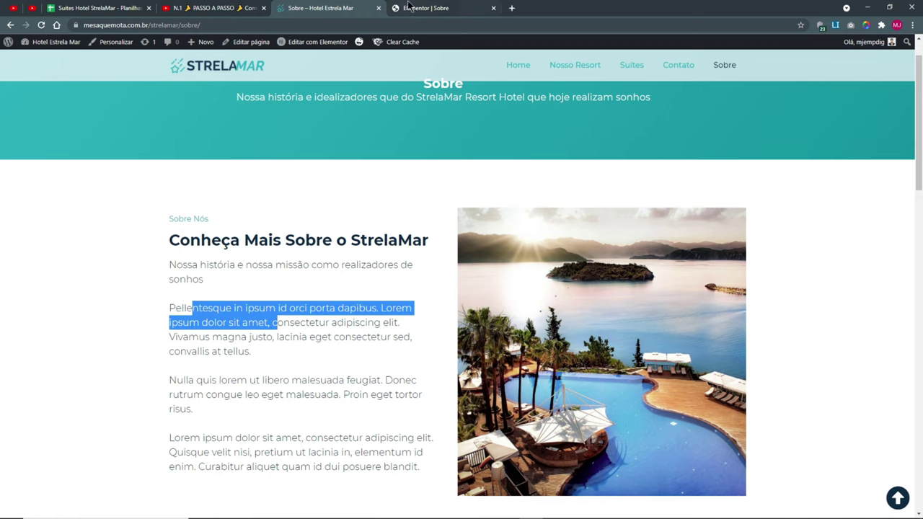
pyautogui.click(408, 7)
pyautogui.click(134, 44)
pyautogui.moveTo(119, 148); pyautogui.dragTo(245, 244)
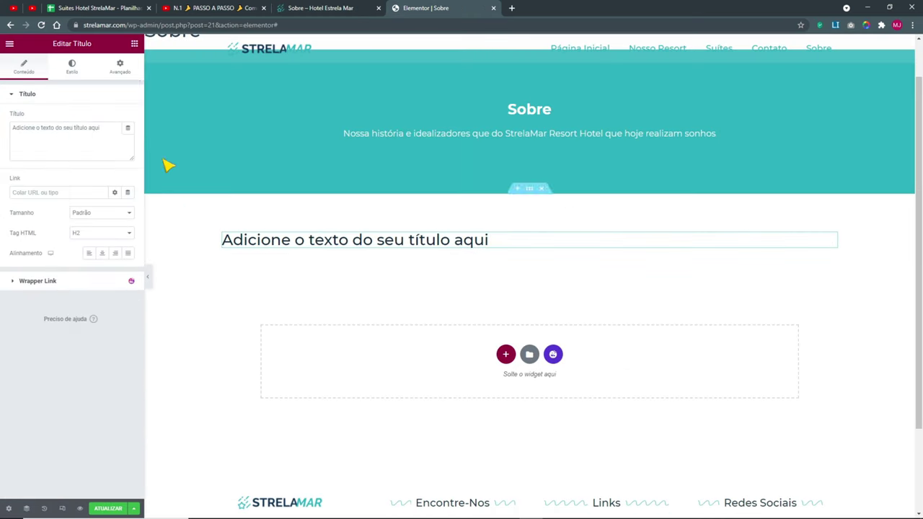
# - Add a second Título widget and a Texto widget below the first heading in the column
pyautogui.click(134, 44)
pyautogui.moveTo(106, 180); pyautogui.dragTo(162, 94)
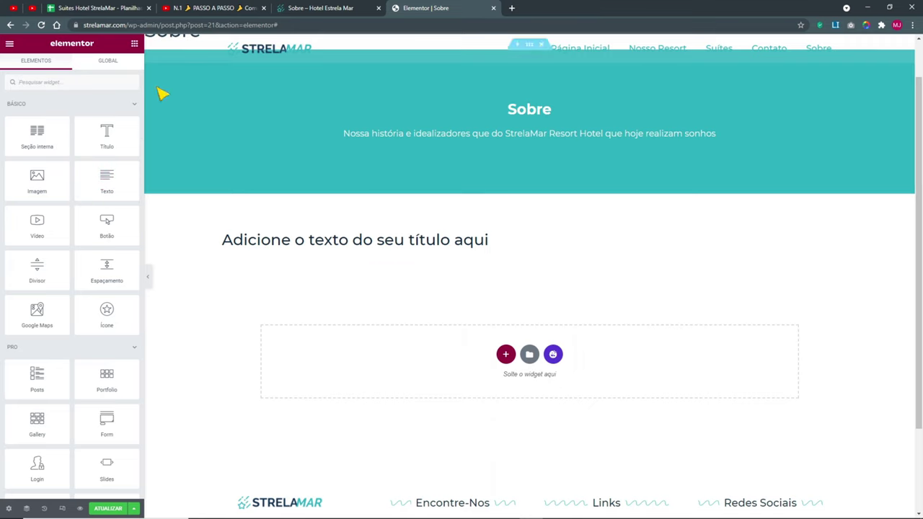
pyautogui.moveTo(117, 144); pyautogui.dragTo(275, 253)
pyautogui.click(134, 44)
pyautogui.moveTo(118, 199); pyautogui.dragTo(284, 274)
# - Duplicate the text column and delete both headings and the text from the copy, leaving it empty
pyautogui.click(252, 258)
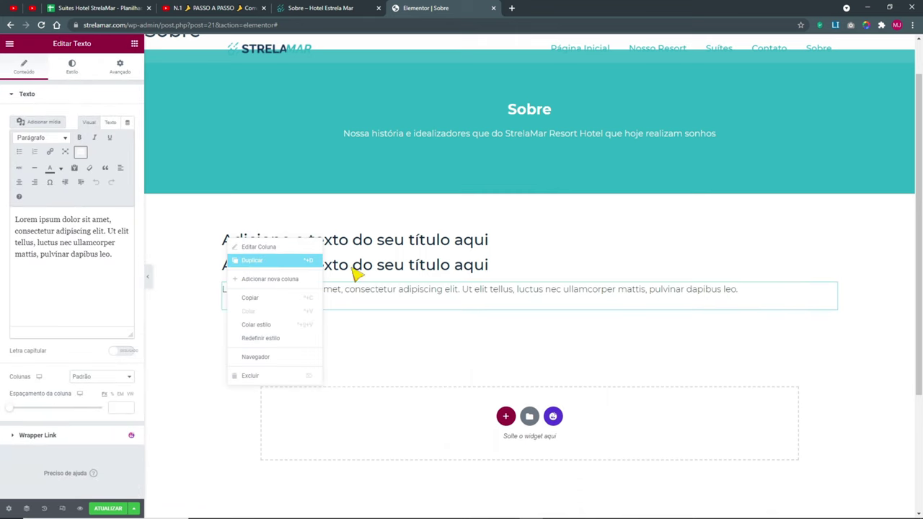
pyautogui.rightClick(604, 270)
pyautogui.rightClick(600, 269)
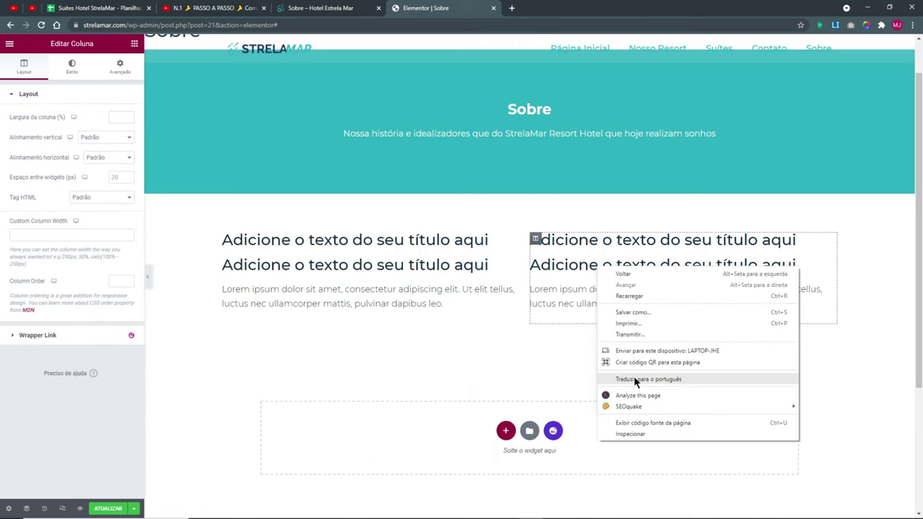
pyautogui.rightClick(559, 270)
pyautogui.press('Delete')
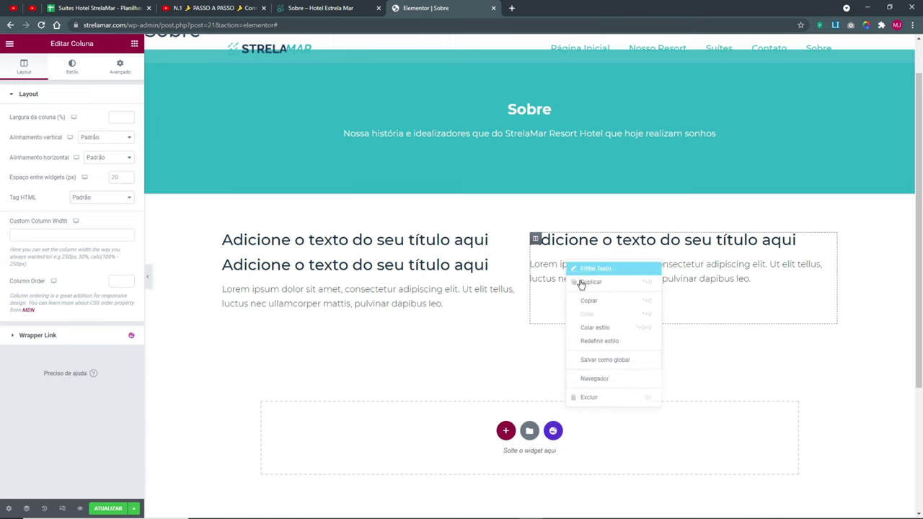
pyautogui.click(602, 405)
pyautogui.rightClick(587, 244)
pyautogui.click(610, 378)
pyautogui.rightClick(608, 371)
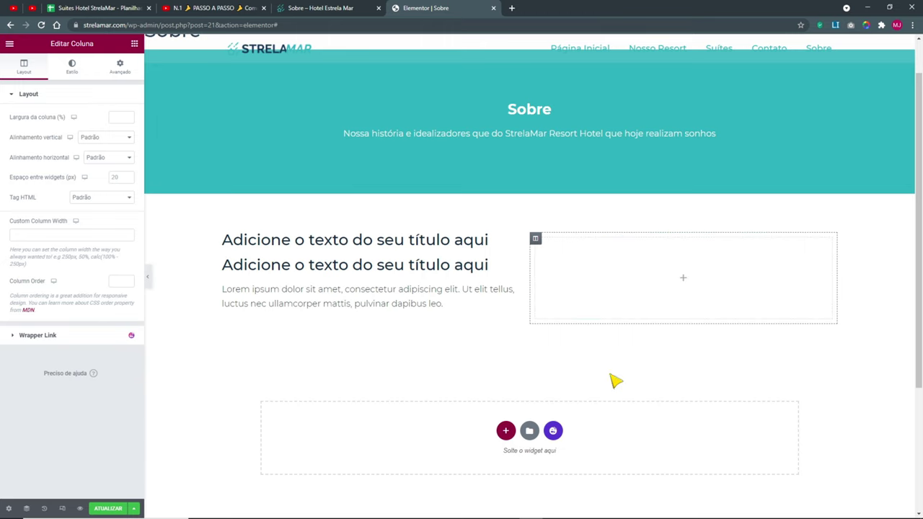
pyautogui.press('Escape')
# - Try an Imagem widget in the empty second column, compare with the reference page, and delete it
pyautogui.moveTo(37, 180); pyautogui.dragTo(664, 281)
pyautogui.click(300, 8)
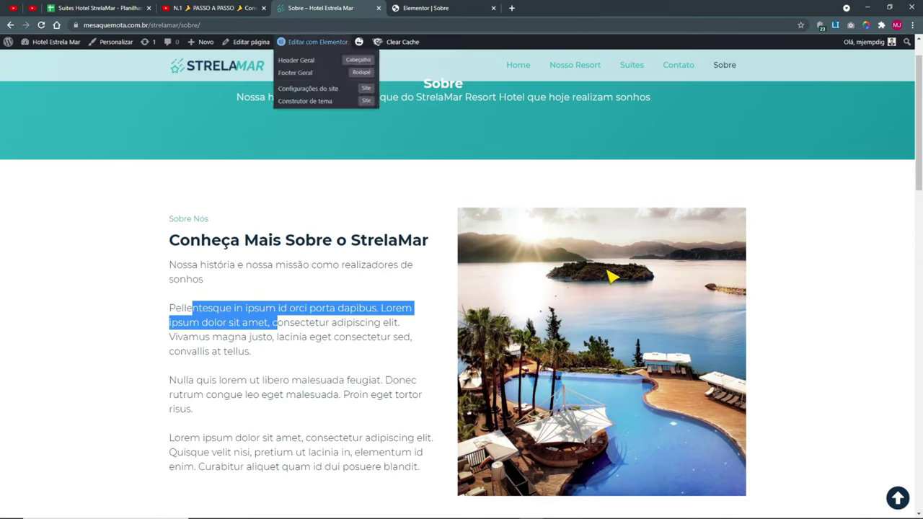
pyautogui.click(437, 8)
pyautogui.rightClick(569, 273)
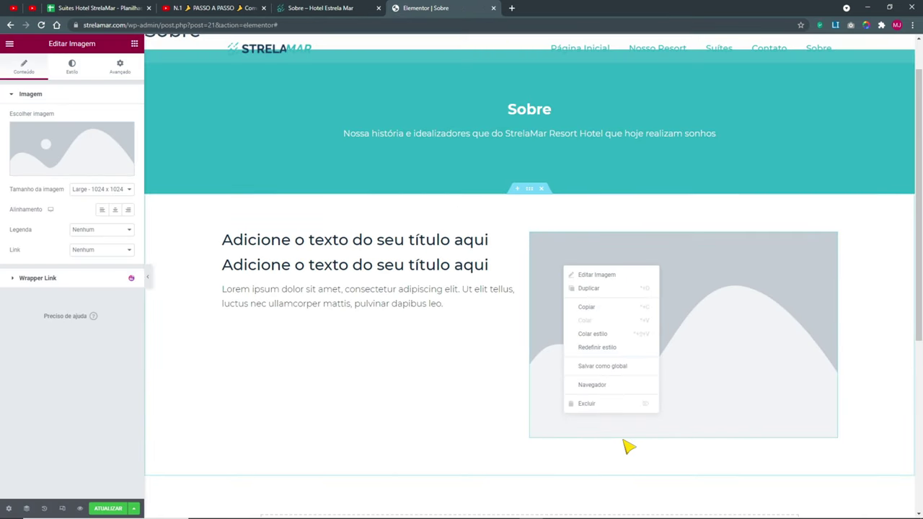
pyautogui.click(612, 409)
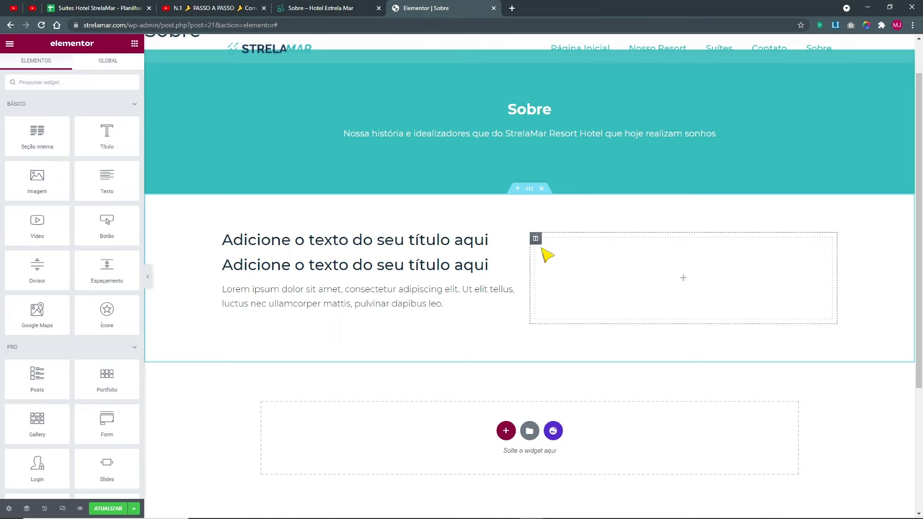
# - Give the empty second column a classic background using the resort pool and sea photo from the media library
pyautogui.rightClick(536, 239)
pyautogui.click(552, 251)
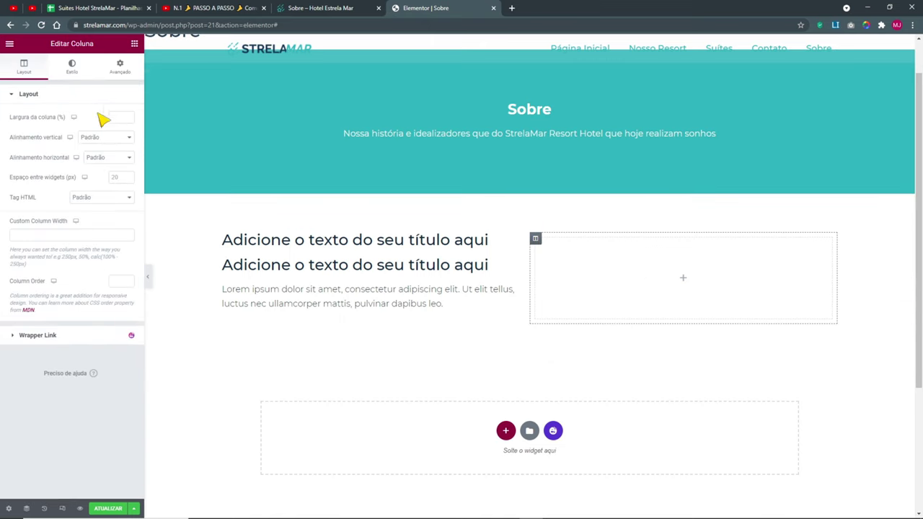
pyautogui.click(72, 69)
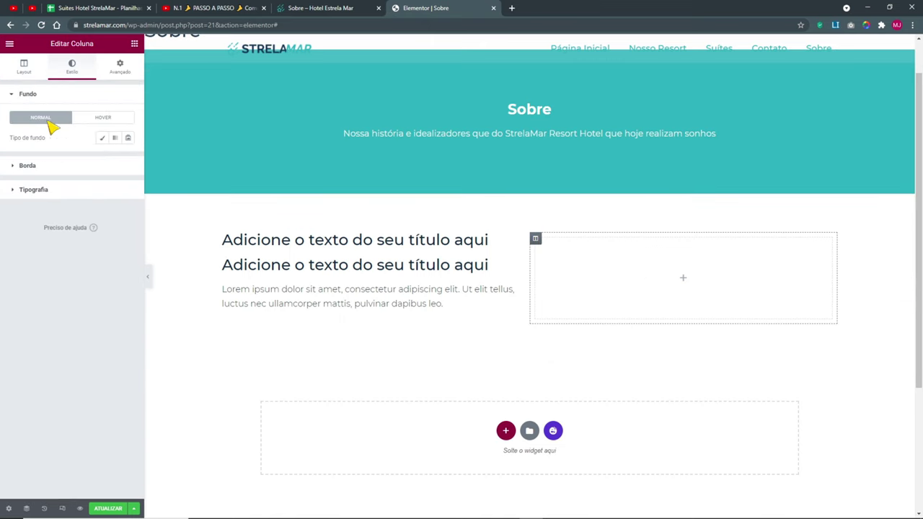
pyautogui.click(103, 139)
pyautogui.click(63, 207)
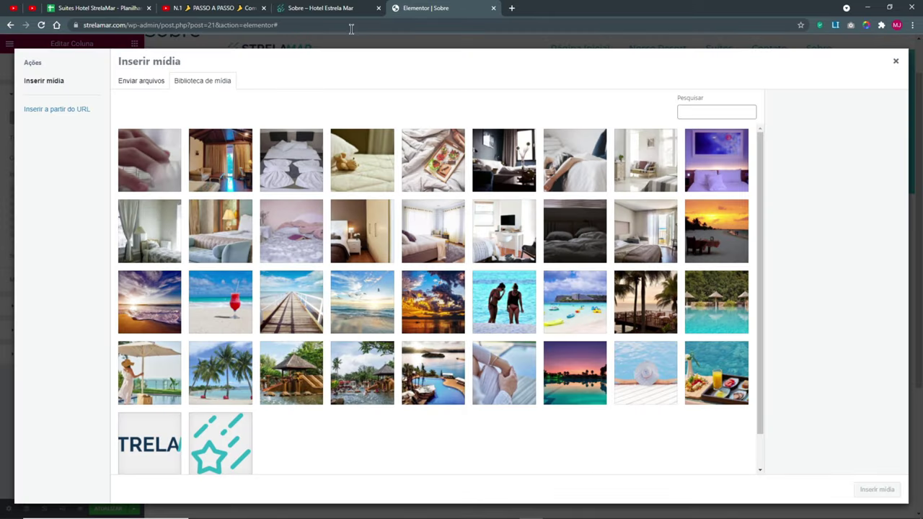
pyautogui.click(346, 14)
pyautogui.click(473, 13)
pyautogui.click(417, 382)
pyautogui.click(886, 493)
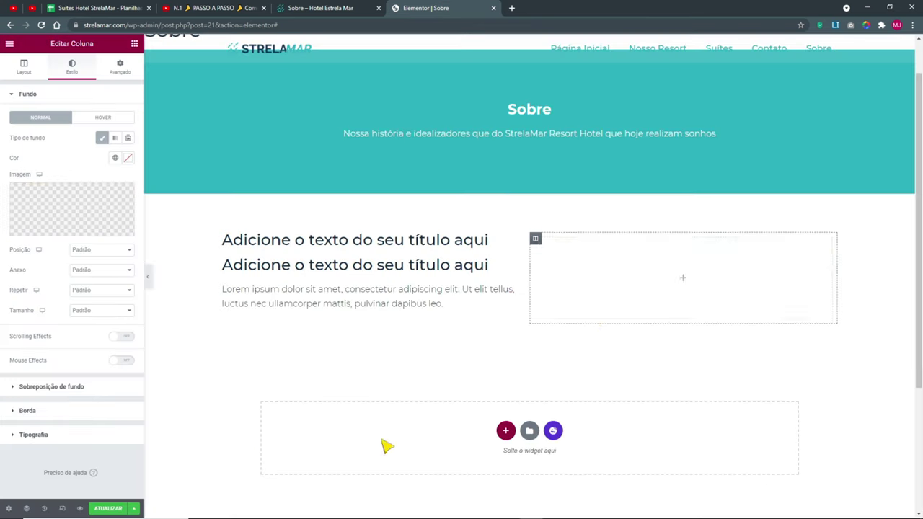
# - Set the column's background image to position Centralizado, repeat Não repetir and a size that fills the column completely
pyautogui.click(337, 8)
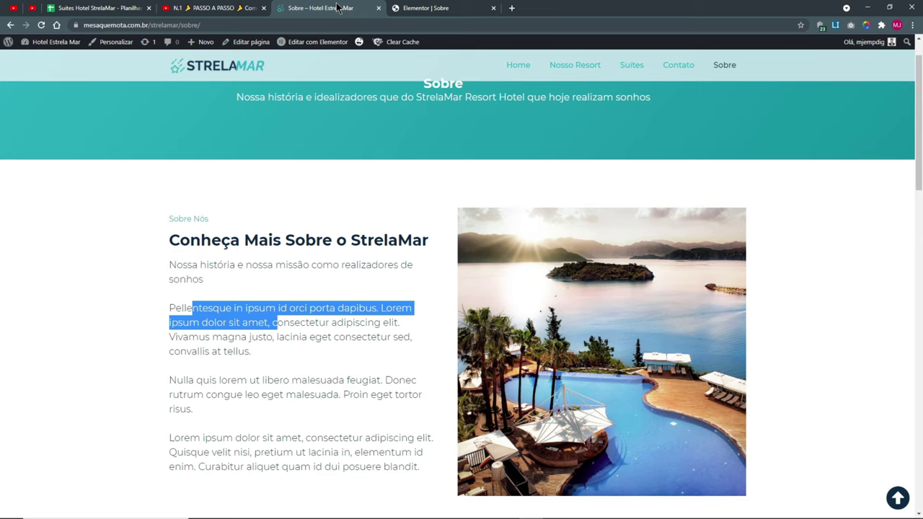
pyautogui.click(450, 9)
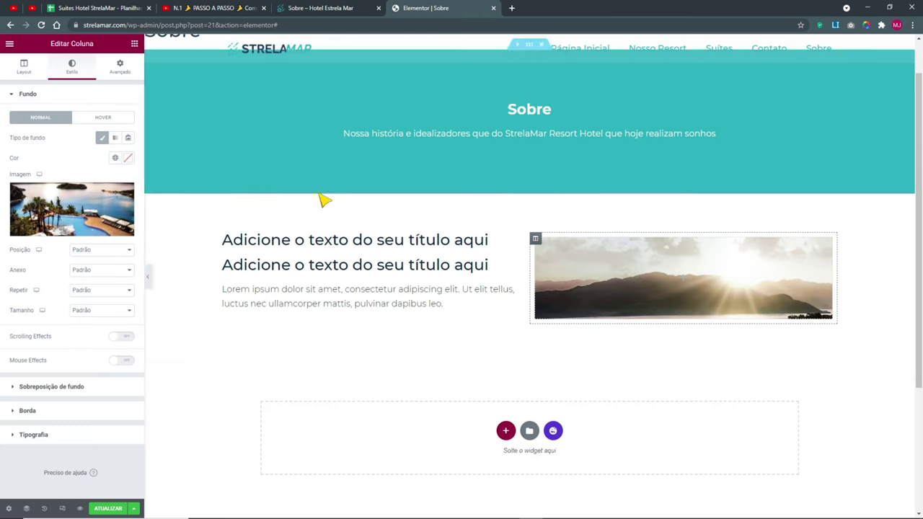
pyautogui.click(83, 251)
pyautogui.click(90, 268)
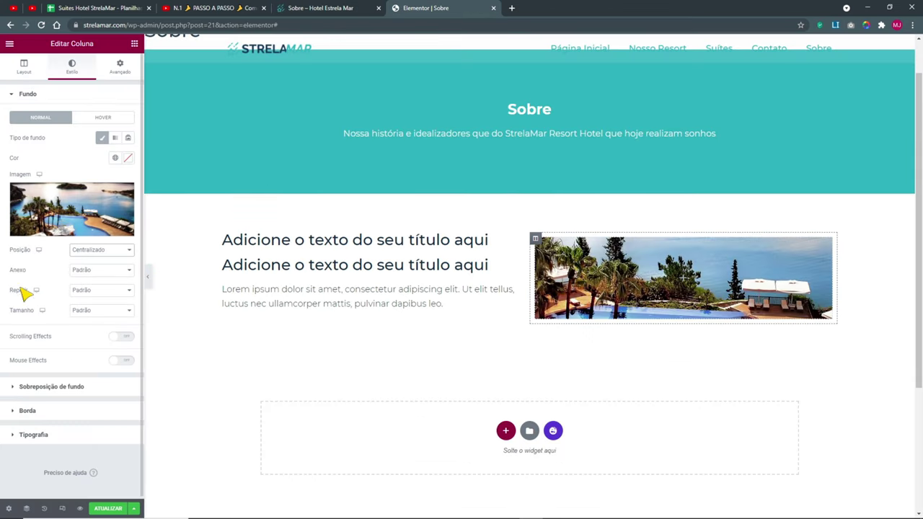
pyautogui.click(95, 292)
pyautogui.click(92, 312)
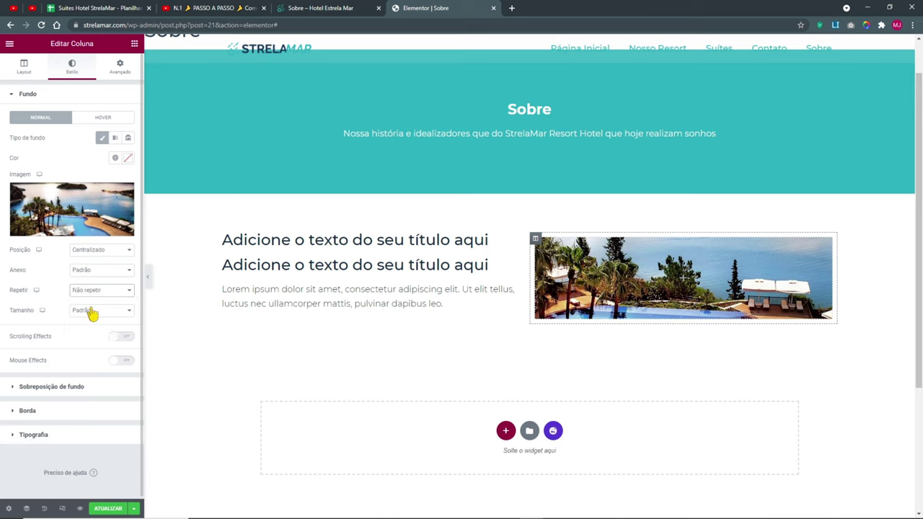
pyautogui.click(88, 312)
pyautogui.click(103, 338)
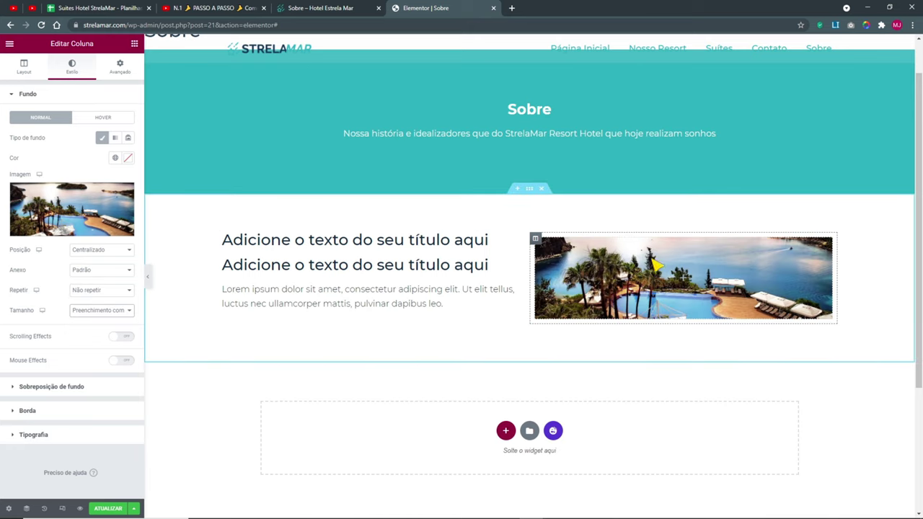
# - Add an Espaçamento widget to the column with the background photo and set its space to 550 px
pyautogui.click(134, 43)
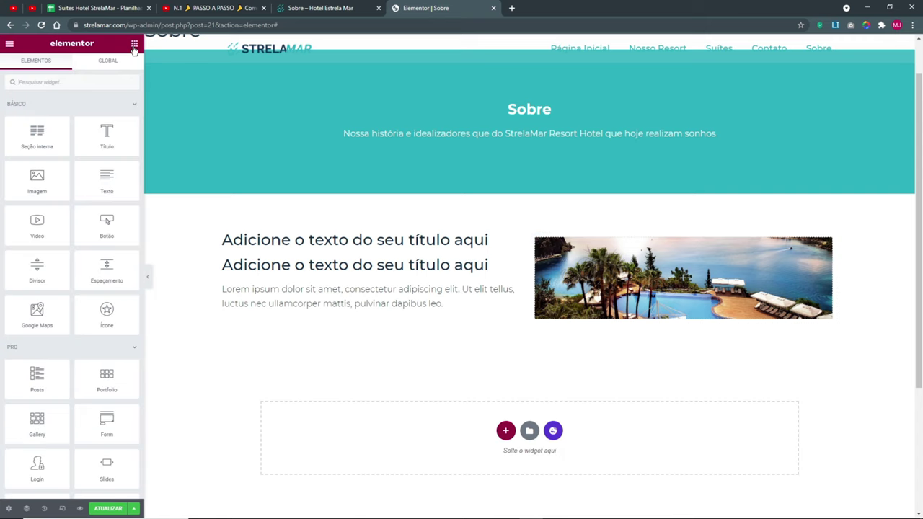
pyautogui.moveTo(116, 278); pyautogui.dragTo(609, 267)
pyautogui.moveTo(18, 130); pyautogui.dragTo(103, 145)
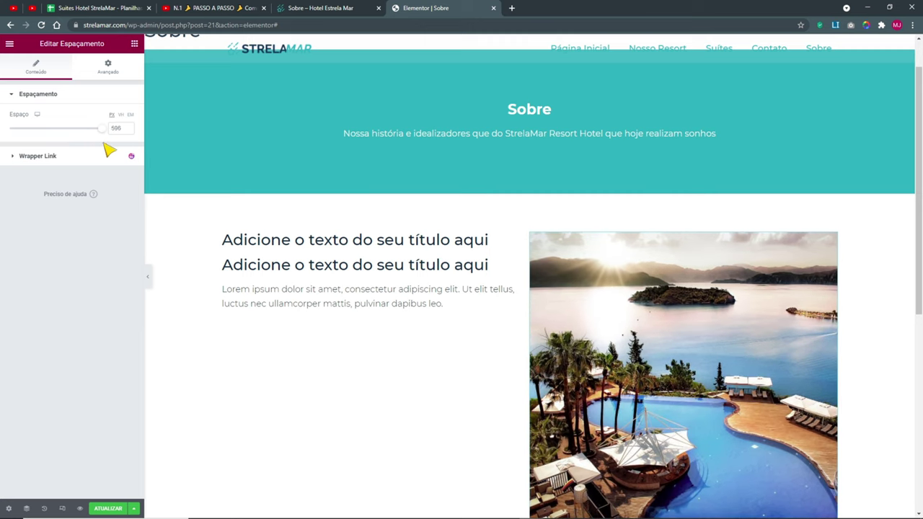
pyautogui.write('550')
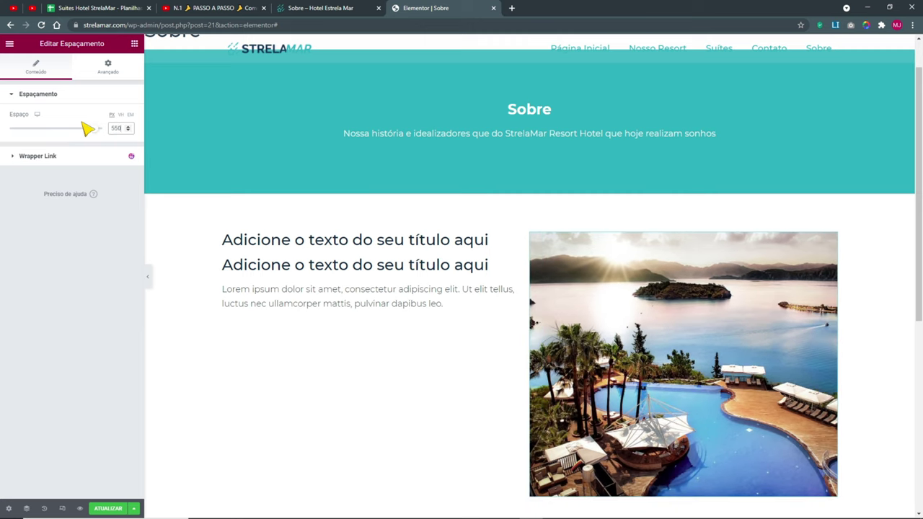
# - Replace the first column's upper heading text with "Sobre Nós", copied from the reference Sobre page
pyautogui.click(366, 7)
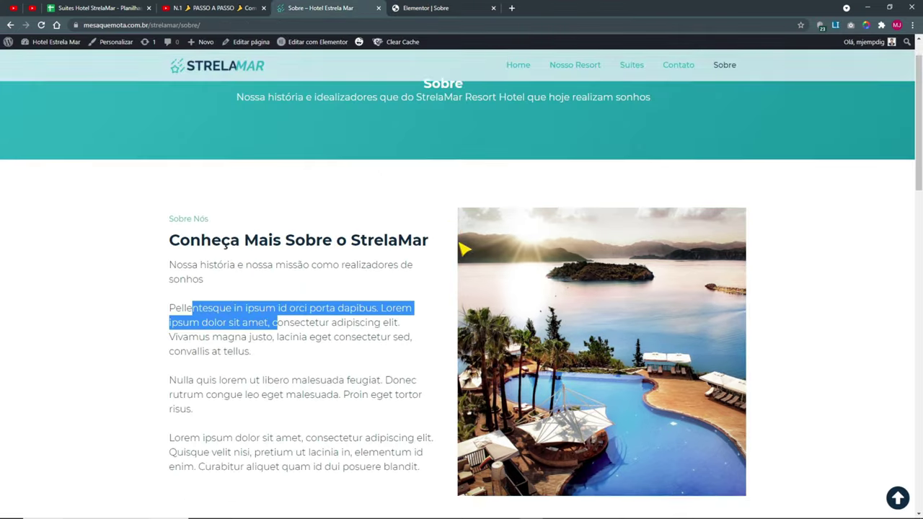
pyautogui.click(447, 8)
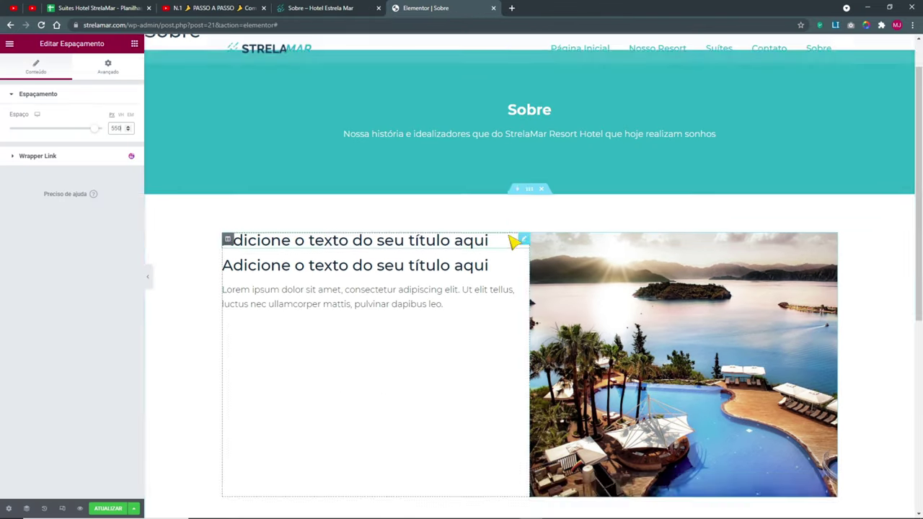
pyautogui.click(349, 5)
pyautogui.click(397, 303)
pyautogui.moveTo(208, 268); pyautogui.dragTo(179, 267)
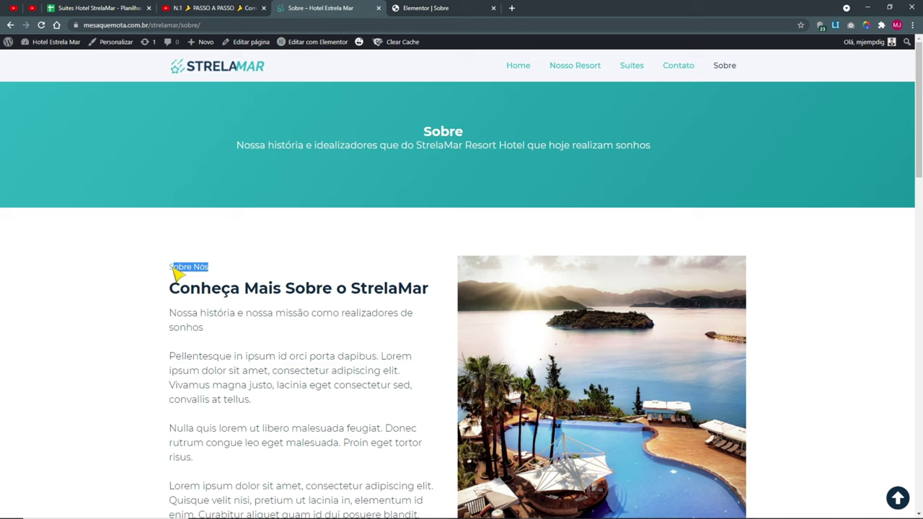
pyautogui.rightClick(196, 266)
pyautogui.click(216, 274)
pyautogui.click(411, 8)
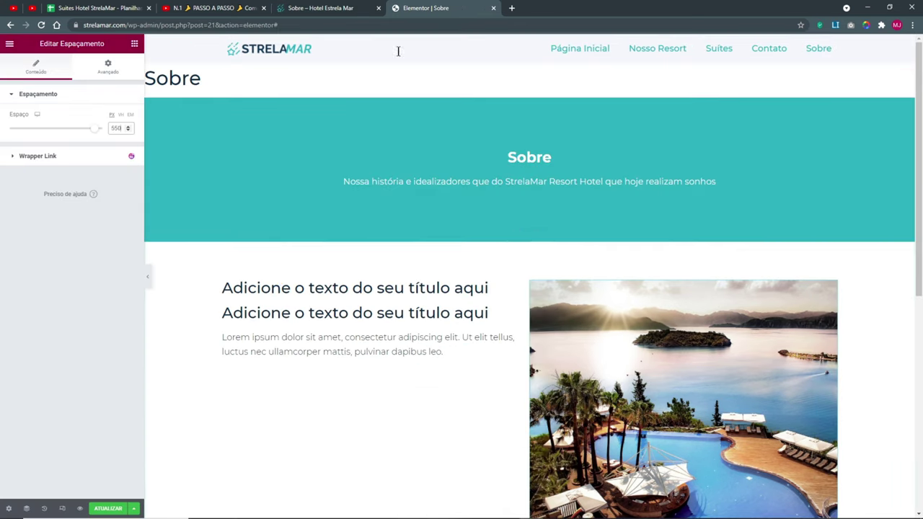
pyautogui.click(285, 289)
pyautogui.moveTo(113, 140); pyautogui.dragTo(7, 120)
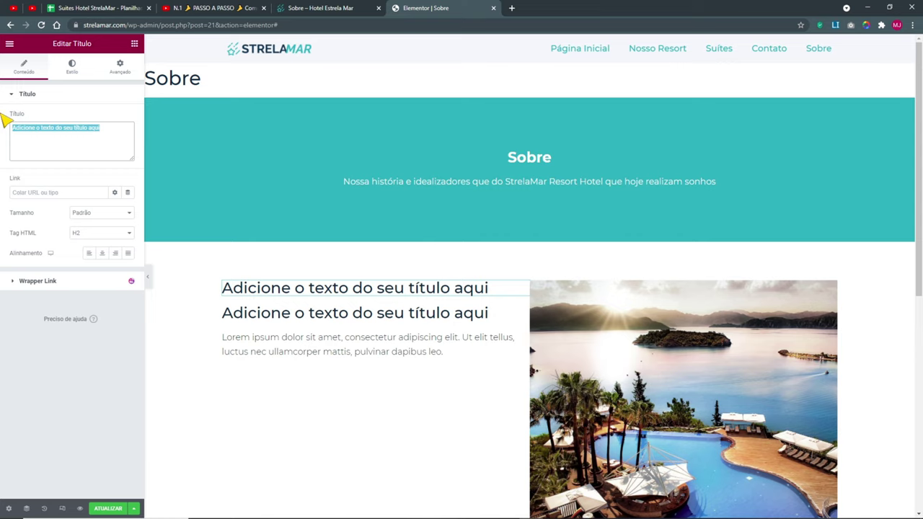
pyautogui.hotkey('ctrl', 'v')
# - Replace the second heading's text with "Conheça Mais Sobre o StrelaMar", copied from the reference page
pyautogui.click(357, 7)
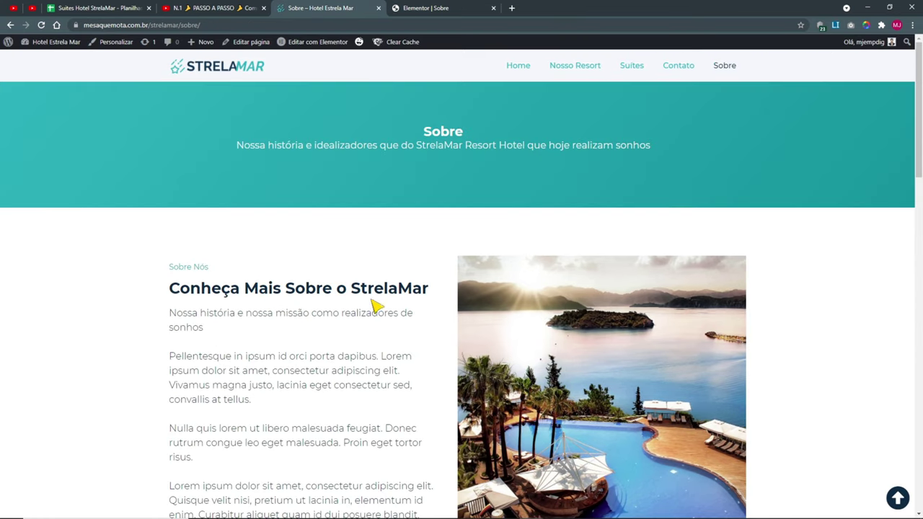
pyautogui.moveTo(168, 312); pyautogui.dragTo(430, 295)
pyautogui.click(205, 299)
pyautogui.rightClick(426, 297)
pyautogui.click(433, 301)
pyautogui.click(416, 8)
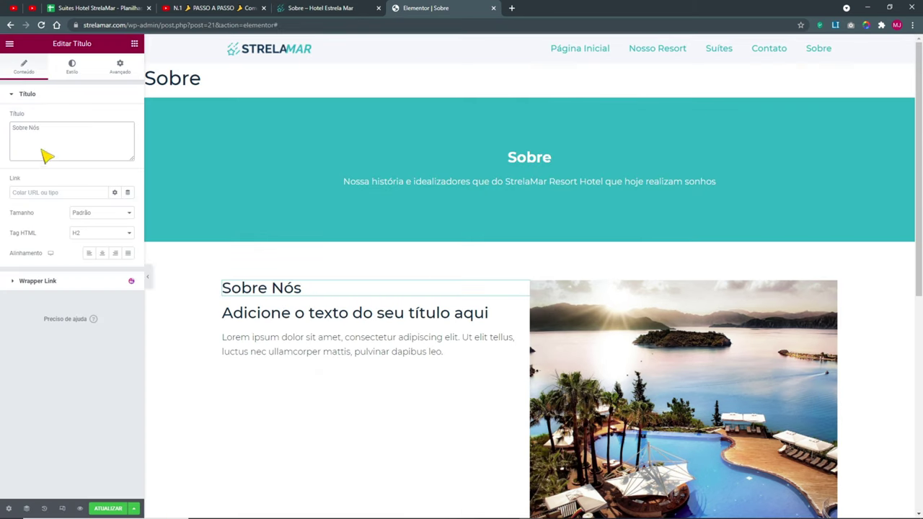
pyautogui.click(274, 312)
pyautogui.hotkey('ctrl', 'a')
pyautogui.hotkey('ctrl', 'v')
# - Copy the reference page's text below the heading, from "Nossa história e nossa missão" through the last Lorem ipsum paragraph
pyautogui.click(307, 8)
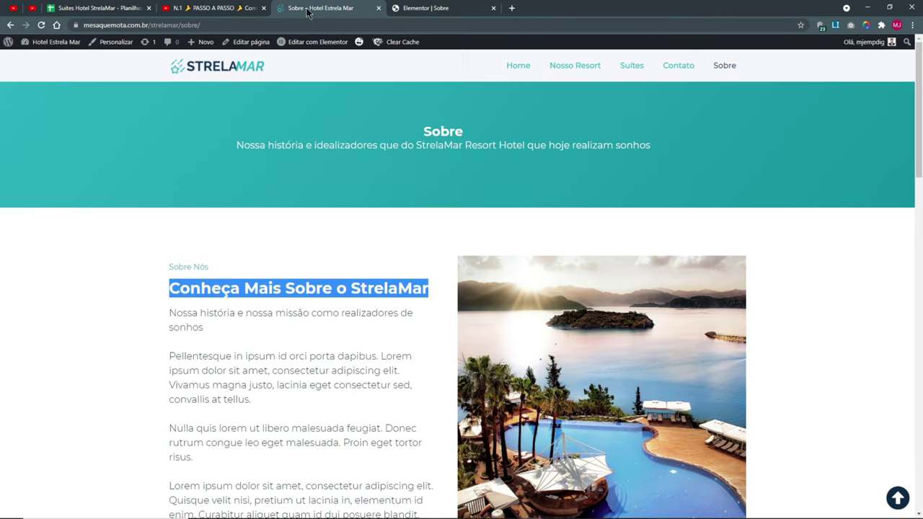
pyautogui.click(244, 328)
pyautogui.scroll(-2, 221, 329)
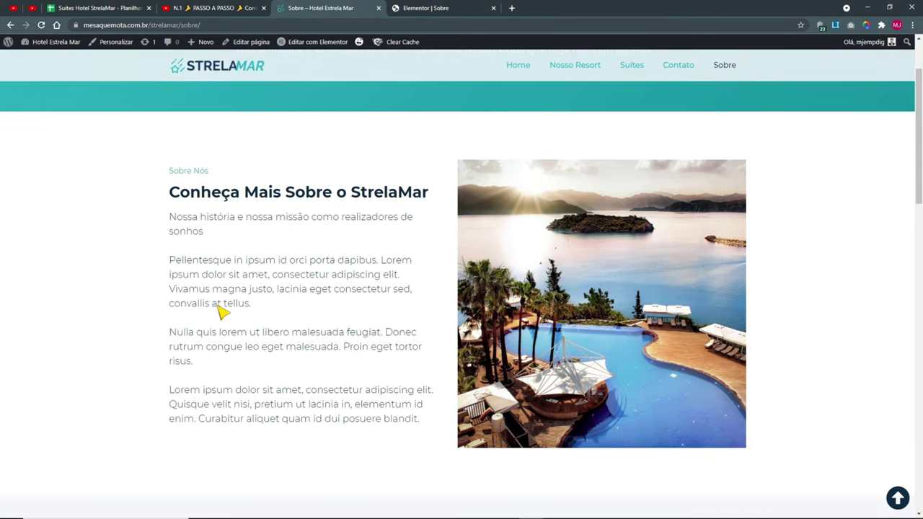
pyautogui.moveTo(419, 424); pyautogui.dragTo(174, 220)
pyautogui.rightClick(195, 227)
pyautogui.click(204, 232)
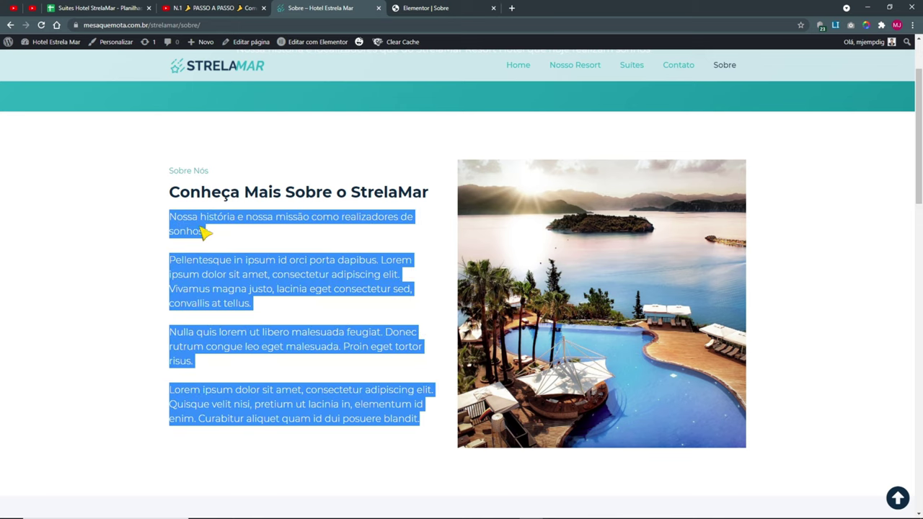
# - Examine the intro sentence and the paragraph layout beneath the heading on the reference Sobre page
pyautogui.click(276, 291)
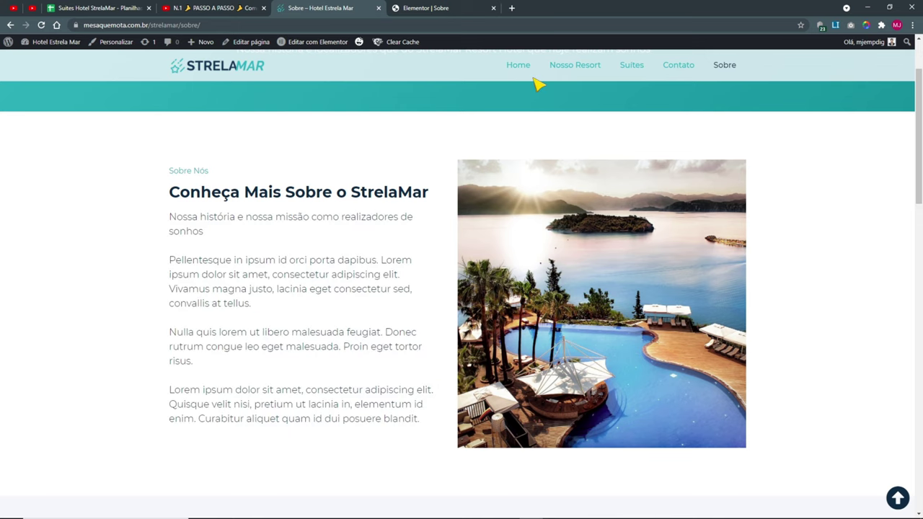
pyautogui.scroll(2, 422, 421)
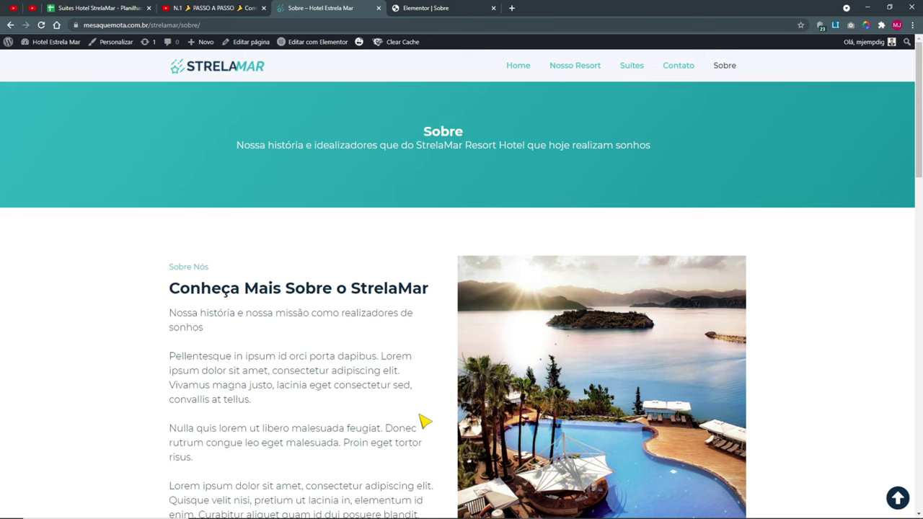
pyautogui.scroll(-2, 421, 418)
pyautogui.moveTo(195, 216); pyautogui.dragTo(276, 375)
pyautogui.click(322, 383)
pyautogui.scroll(2, 218, 259)
pyautogui.moveTo(195, 329); pyautogui.dragTo(178, 319)
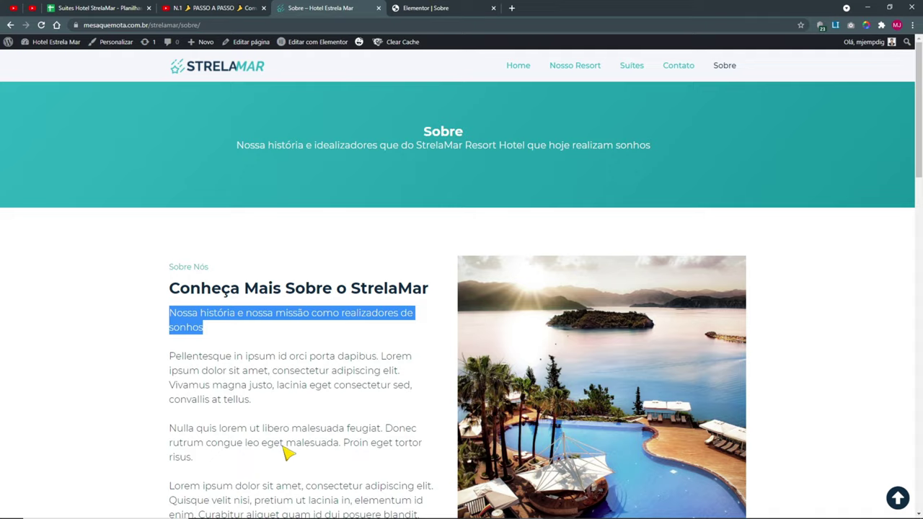
pyautogui.scroll(-1, 285, 453)
pyautogui.click(287, 326)
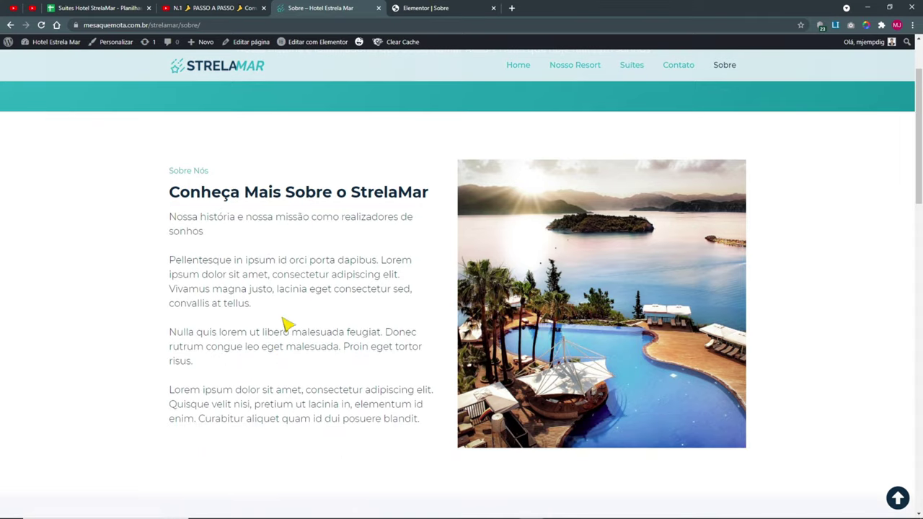
# - In the Elementor editor, replace the placeholder paragraph under "Conheça Mais Sobre o StrelaMar" with the copied text starting "Nossa história e nossa missão"
pyautogui.click(451, 13)
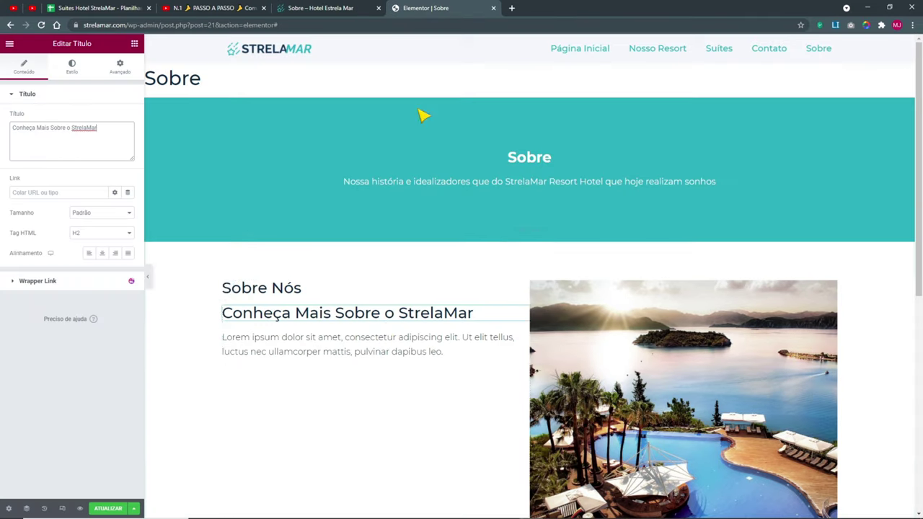
pyautogui.click(382, 355)
pyautogui.tripleClick(61, 247)
pyautogui.hotkey('ctrl', 'v')
# - Set the right margin of the "Sobre Nós" text column to 50 px and compare it with the reference page
pyautogui.scroll(-2, 422, 432)
pyautogui.scroll(1, 401, 317)
pyautogui.rightClick(229, 239)
pyautogui.click(249, 245)
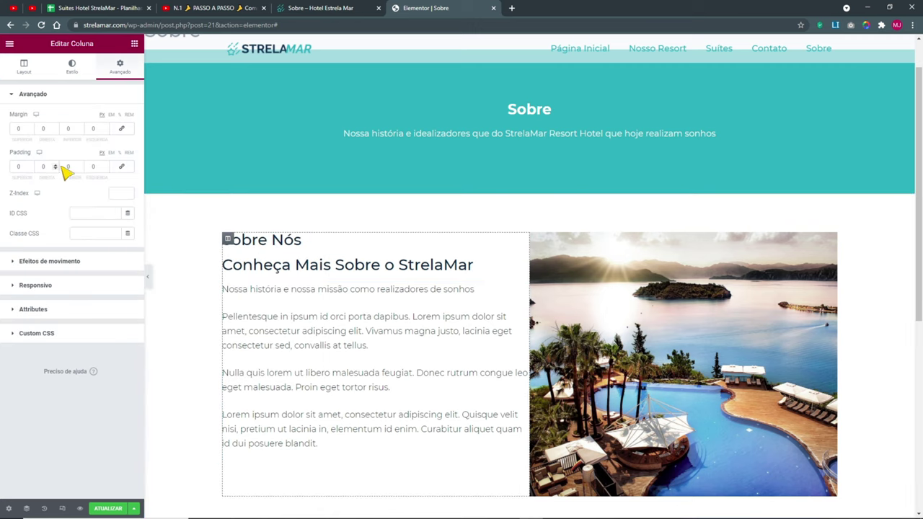
pyautogui.doubleClick(43, 128)
pyautogui.write('50')
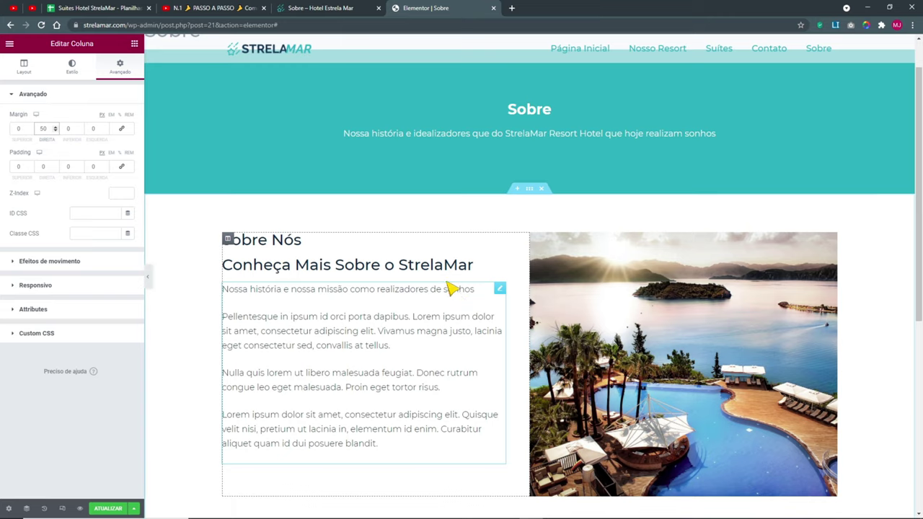
pyautogui.click(344, 9)
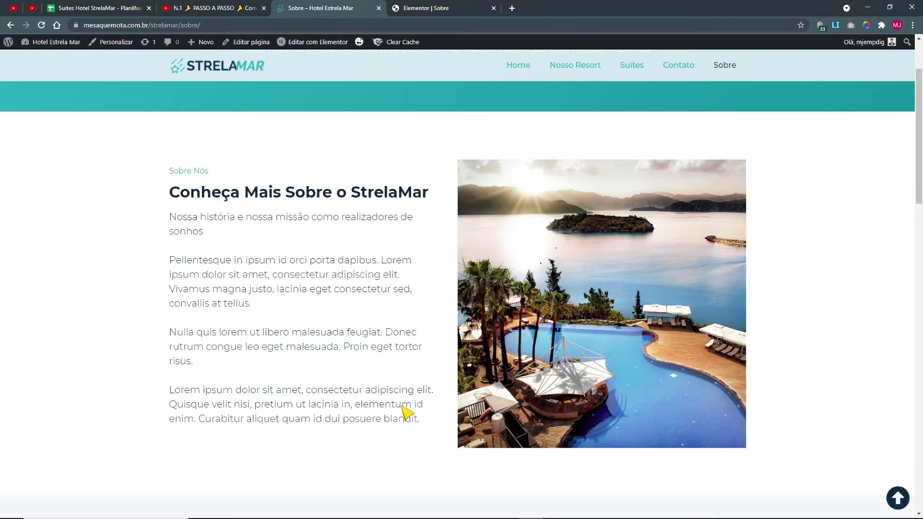
pyautogui.click(422, 9)
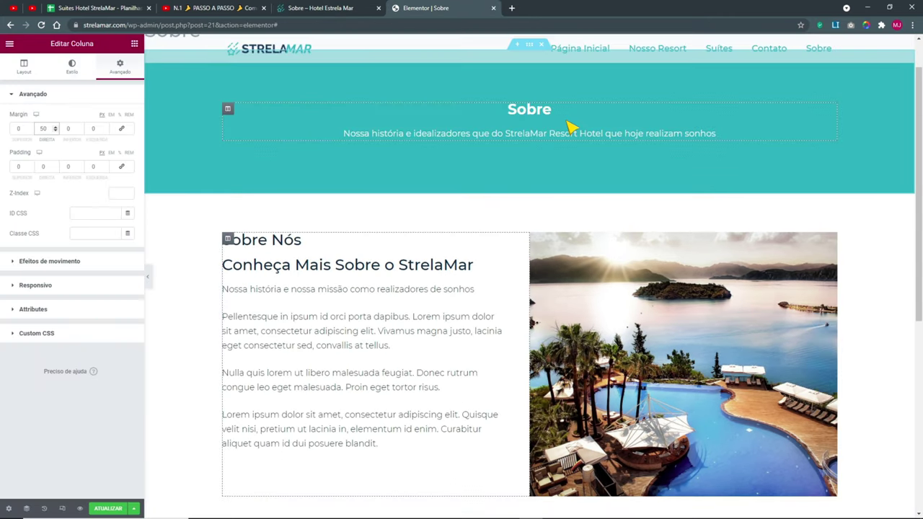
# - Compare the full-width page with the reference page and set the site's content width to 1200 px in the layout settings
pyautogui.click(149, 277)
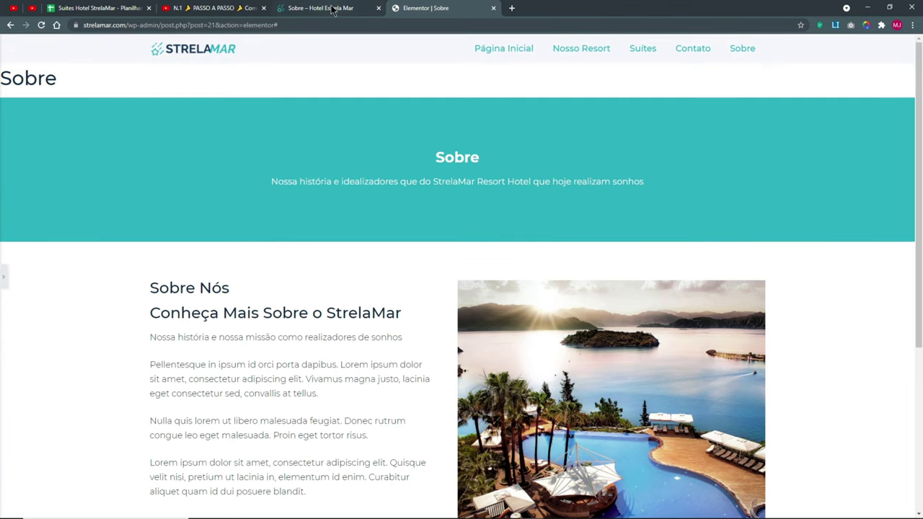
pyautogui.click(332, 8)
pyautogui.scroll(2, 432, 137)
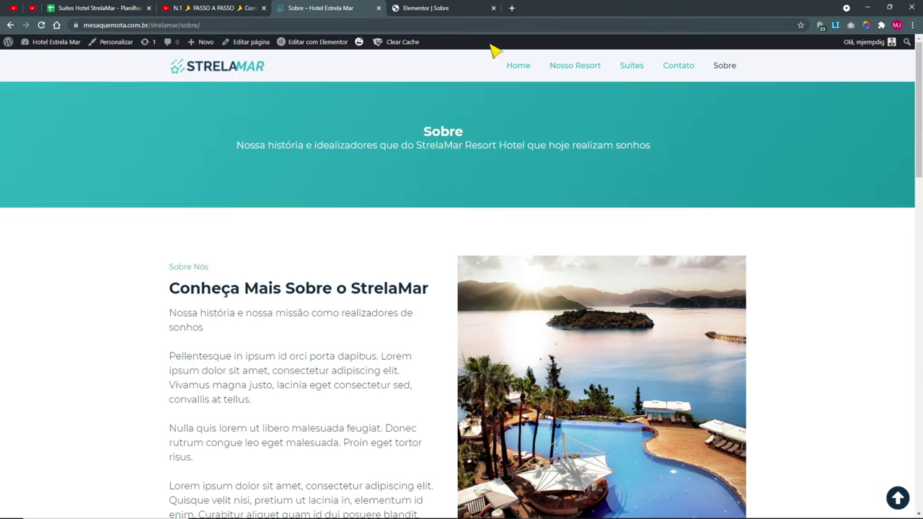
pyautogui.click(445, 8)
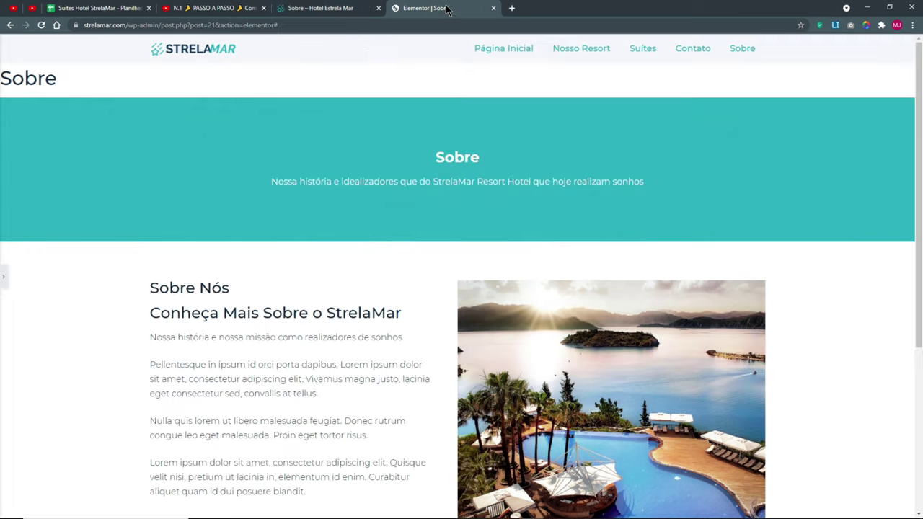
pyautogui.click(4, 277)
pyautogui.click(11, 45)
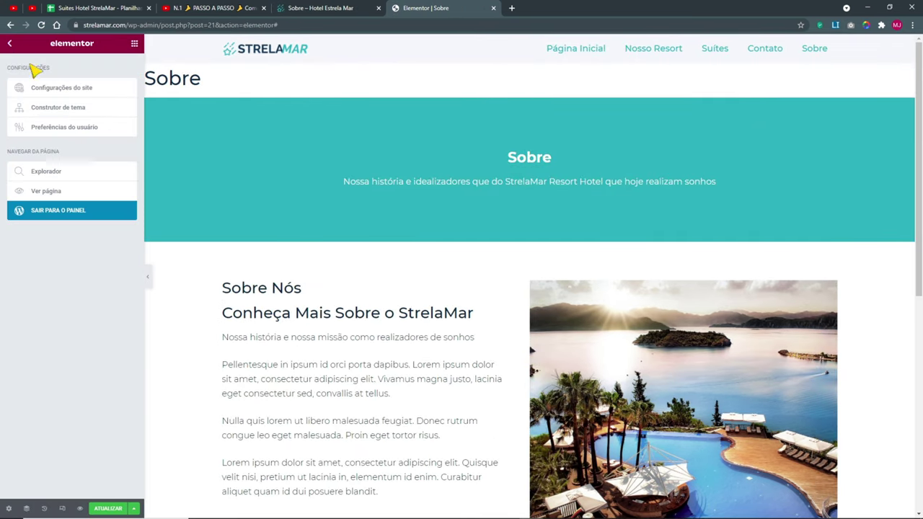
pyautogui.click(51, 90)
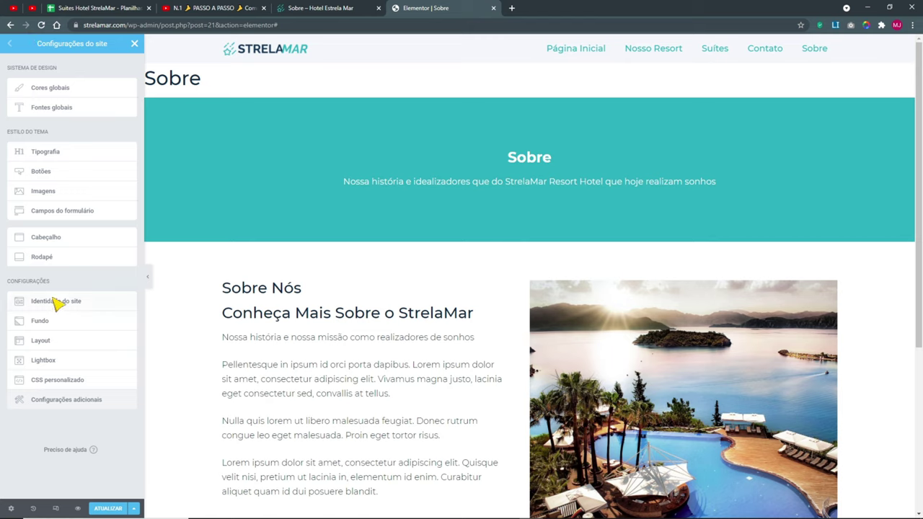
pyautogui.click(52, 342)
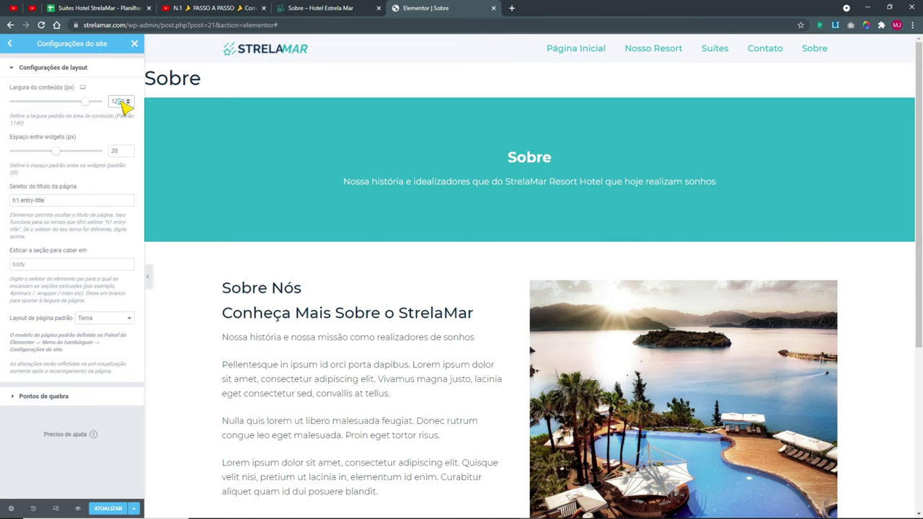
pyautogui.click(324, 9)
pyautogui.click(418, 9)
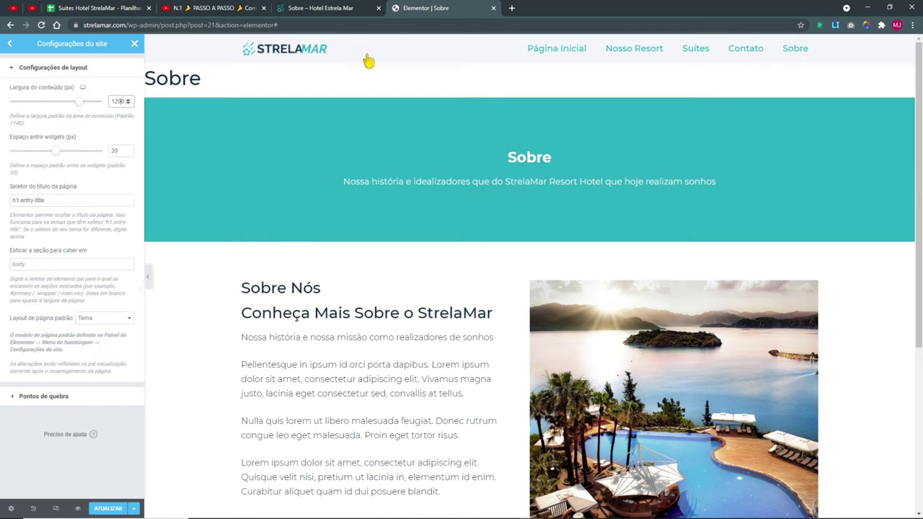
# - Check the page width against the reference page, then save the site settings and return to the editor
pyautogui.click(148, 280)
pyautogui.click(335, 9)
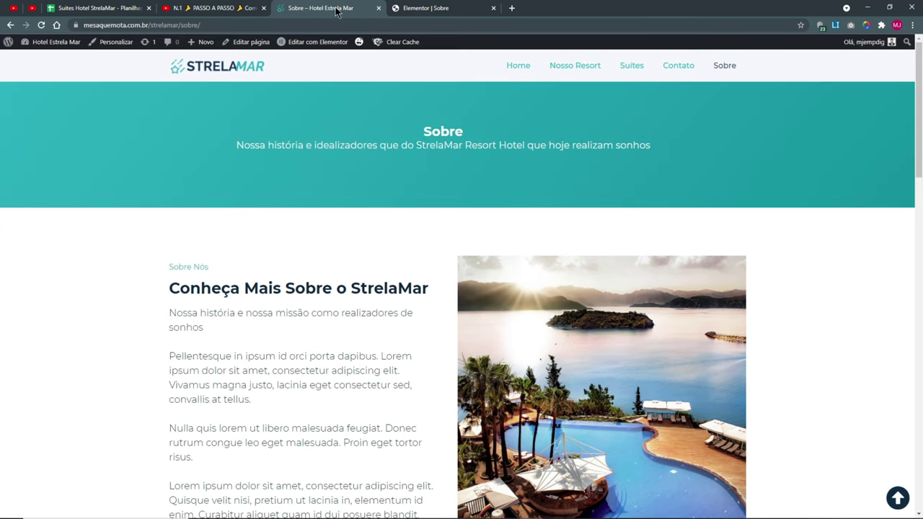
pyautogui.click(422, 9)
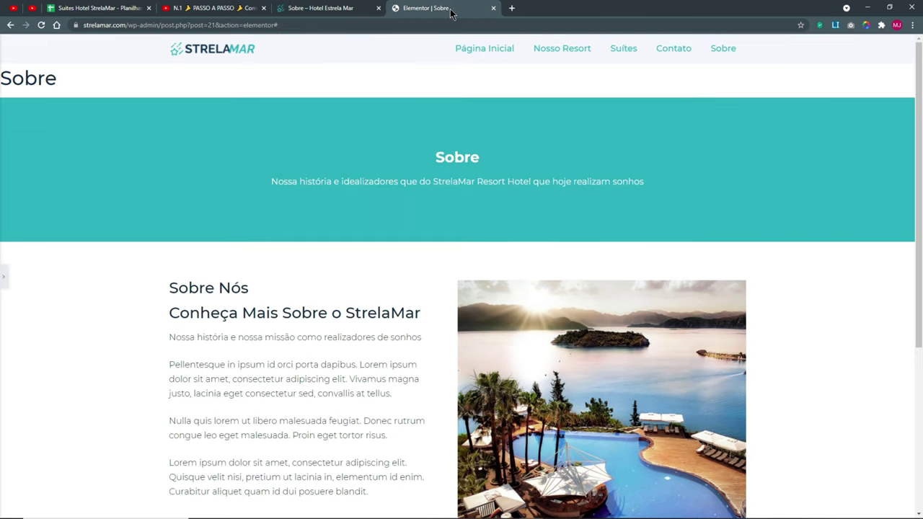
pyautogui.click(4, 276)
pyautogui.click(107, 510)
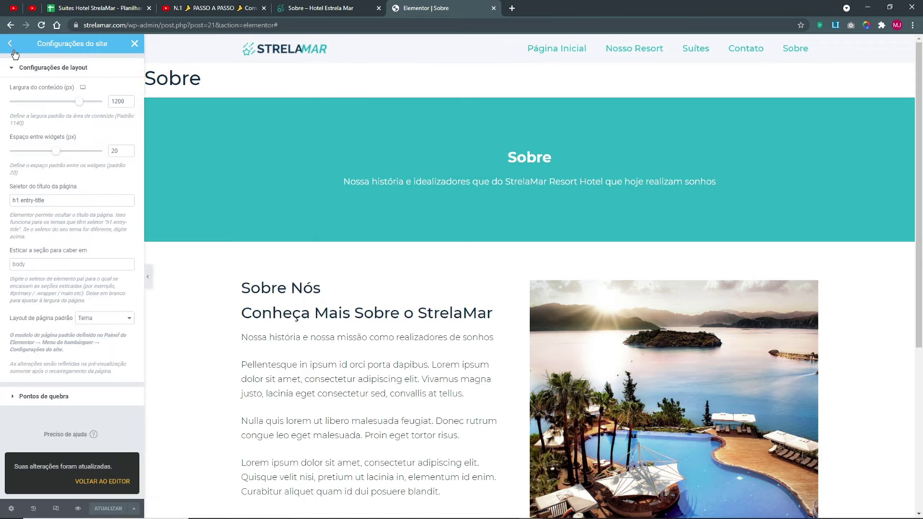
pyautogui.click(134, 44)
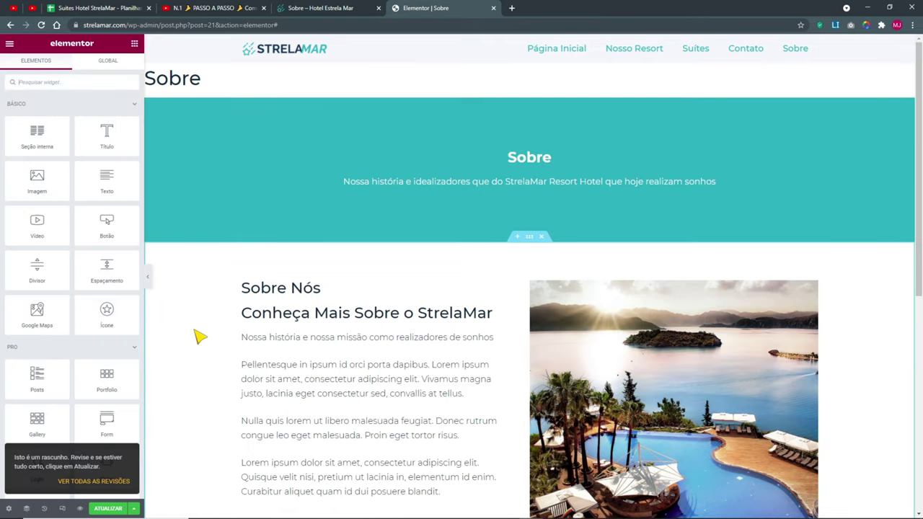
# - Change the page layout in the page settings to remove the theme's "Sobre" title above the banner while keeping the site header
pyautogui.moveTo(202, 80); pyautogui.dragTo(154, 83)
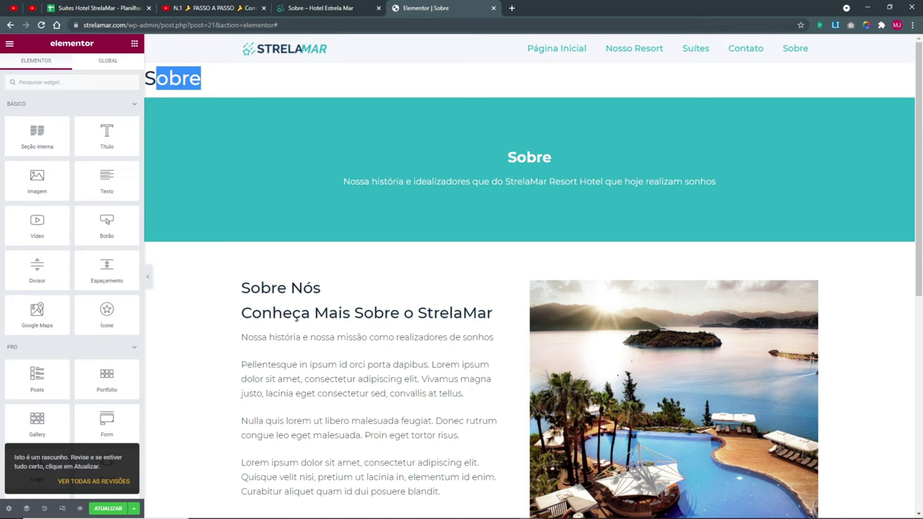
pyautogui.click(9, 507)
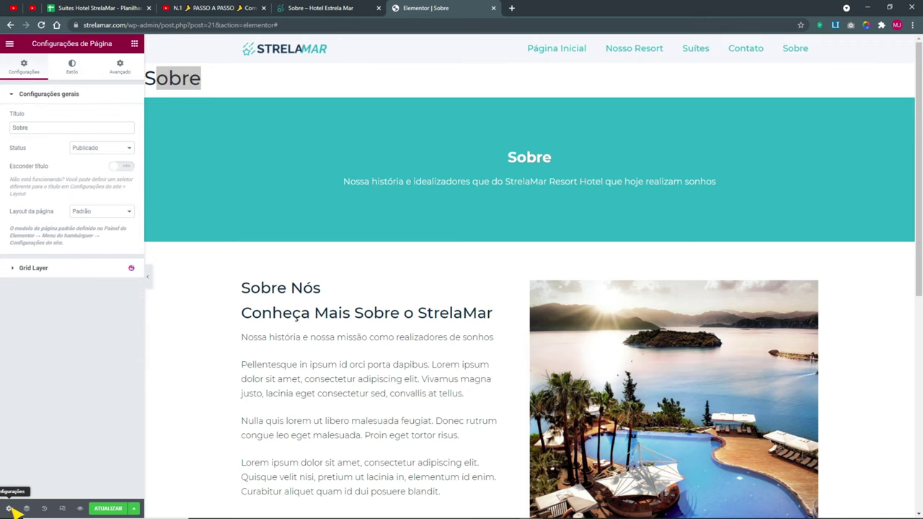
pyautogui.click(104, 212)
pyautogui.click(108, 240)
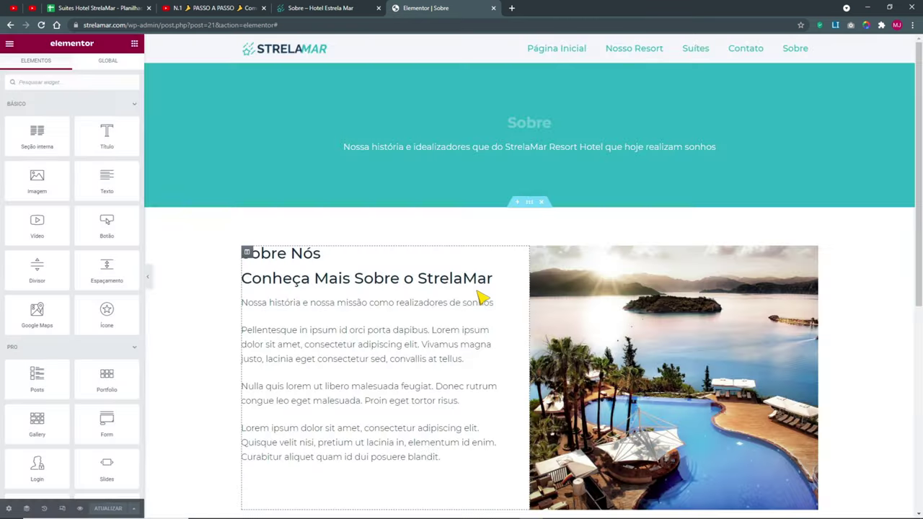
# - Examine the "Sobre Nós" section in the desktop, tablet and mobile previews of the page
pyautogui.scroll(-3, 482, 297)
pyautogui.scroll(2, 481, 297)
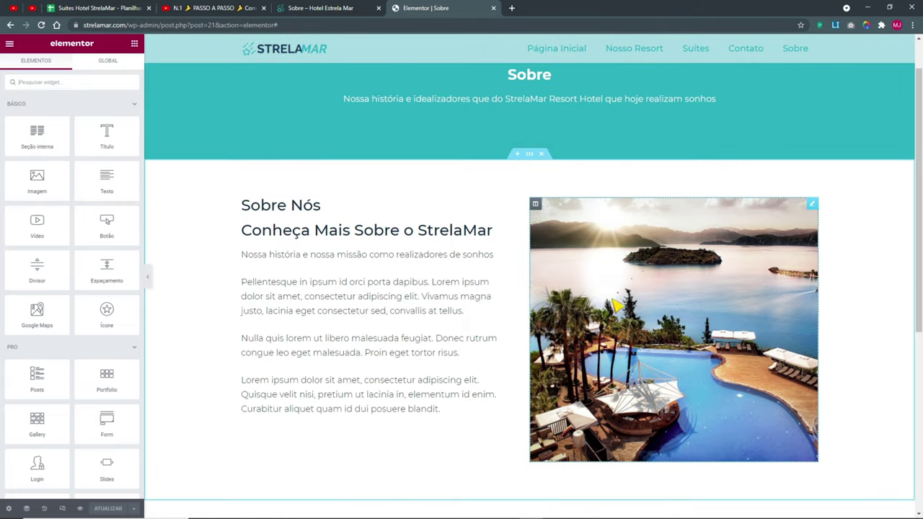
pyautogui.scroll(1, 228, 411)
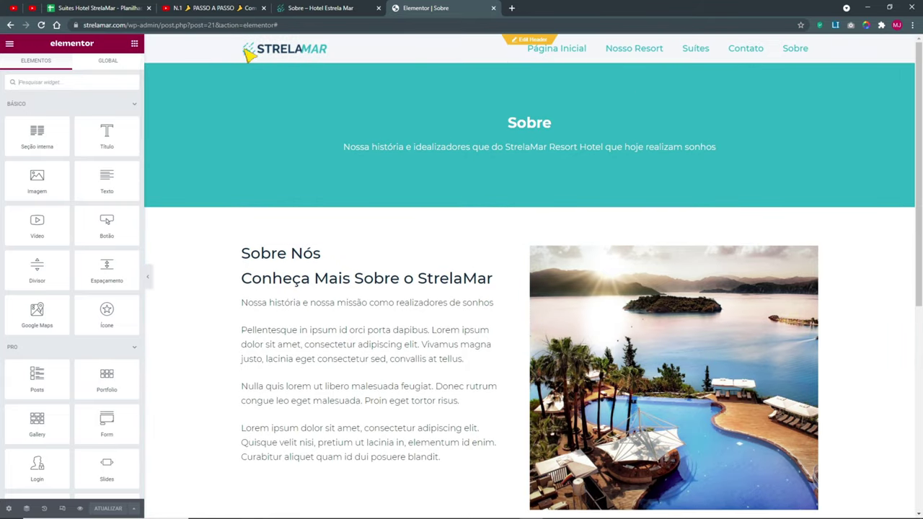
pyautogui.click(65, 508)
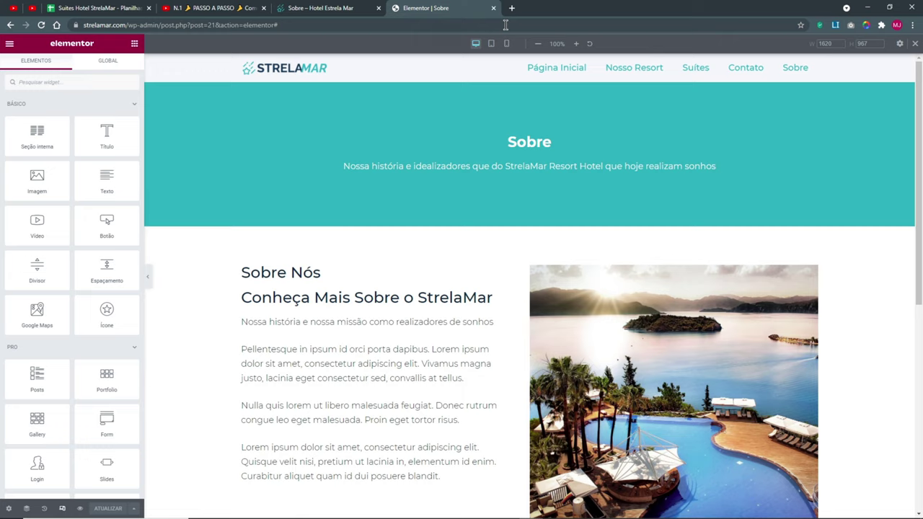
pyautogui.click(492, 44)
pyautogui.scroll(-3, 451, 289)
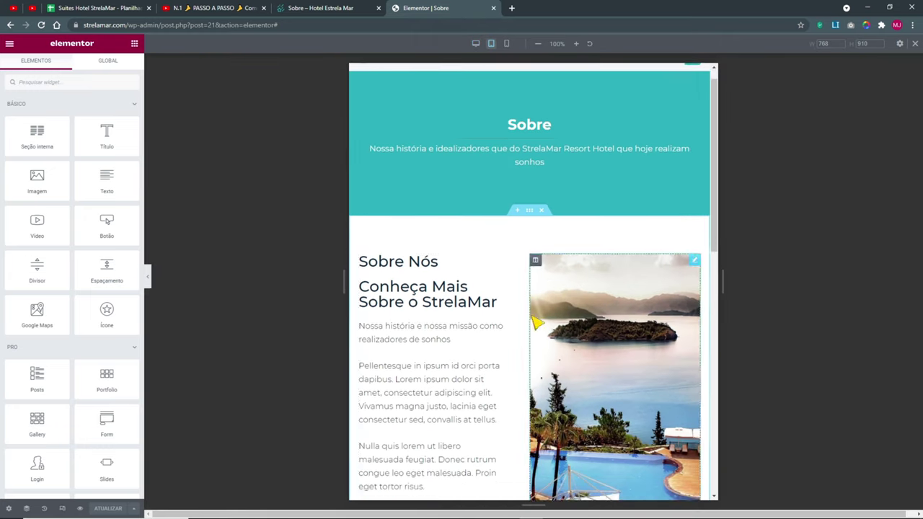
pyautogui.scroll(3, 453, 290)
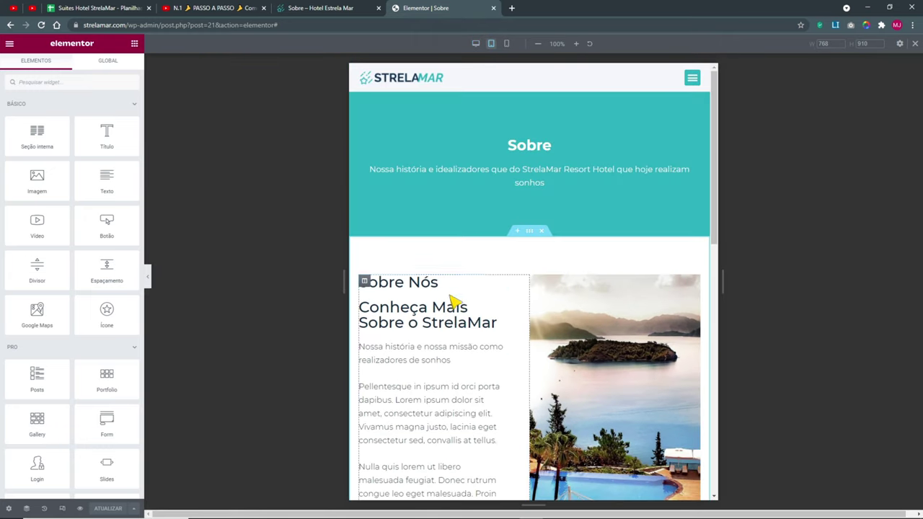
pyautogui.click(507, 44)
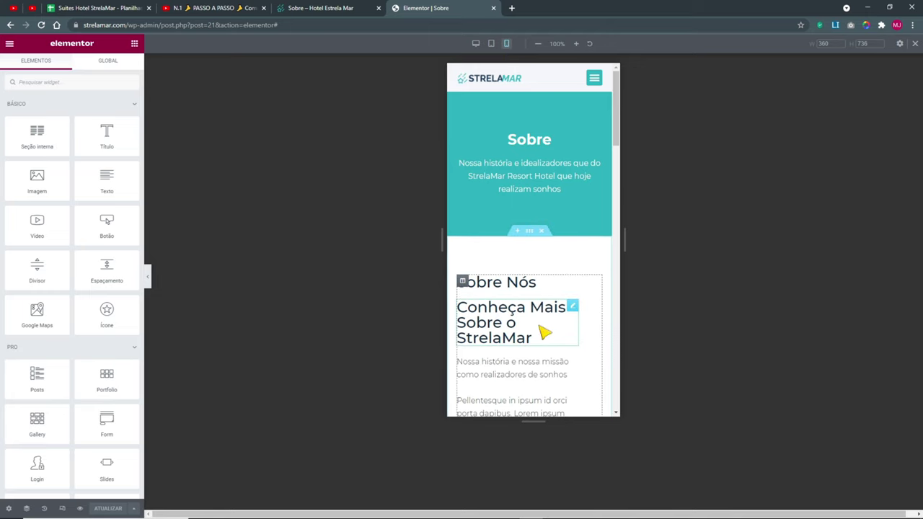
# - Set the mobile margins of the "Sobre Nós" text column to 0 and check the section in the mobile preview
pyautogui.rightClick(467, 282)
pyautogui.click(462, 280)
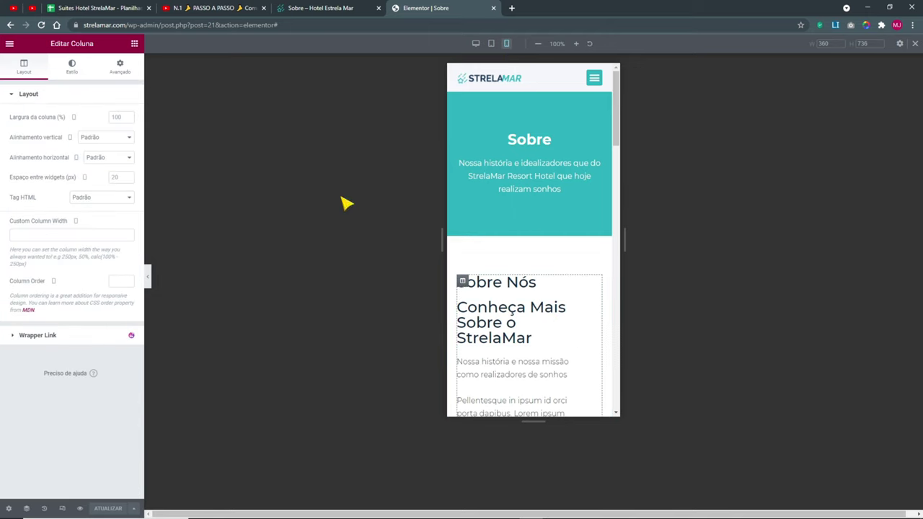
pyautogui.click(119, 67)
pyautogui.click(121, 128)
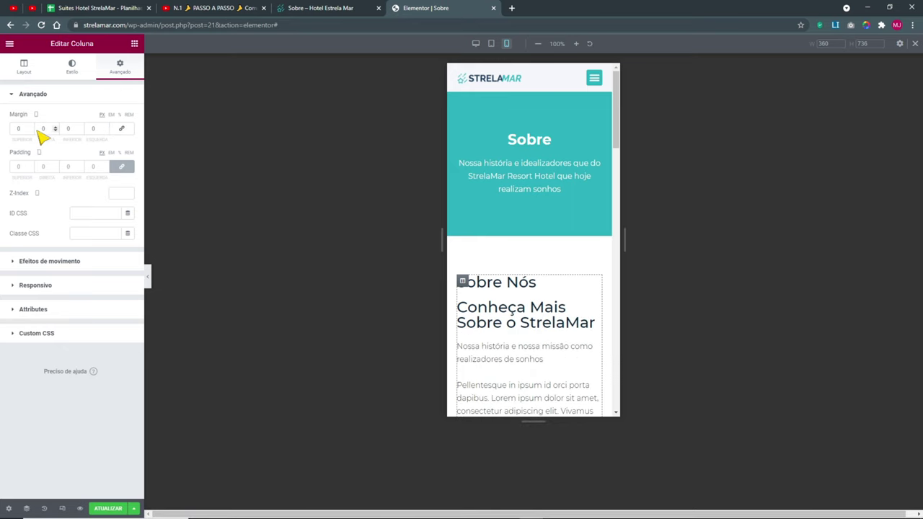
pyautogui.scroll(-6, 596, 313)
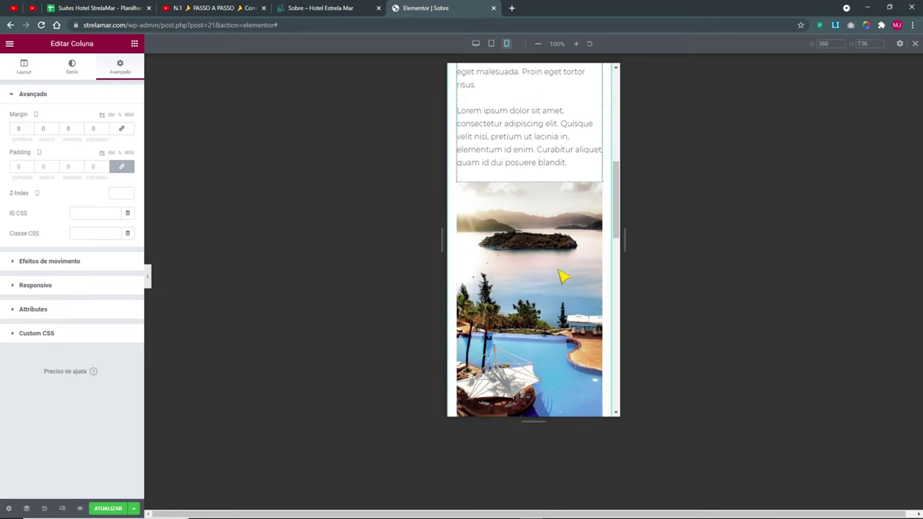
pyautogui.scroll(-2, 524, 330)
pyautogui.scroll(3, 517, 329)
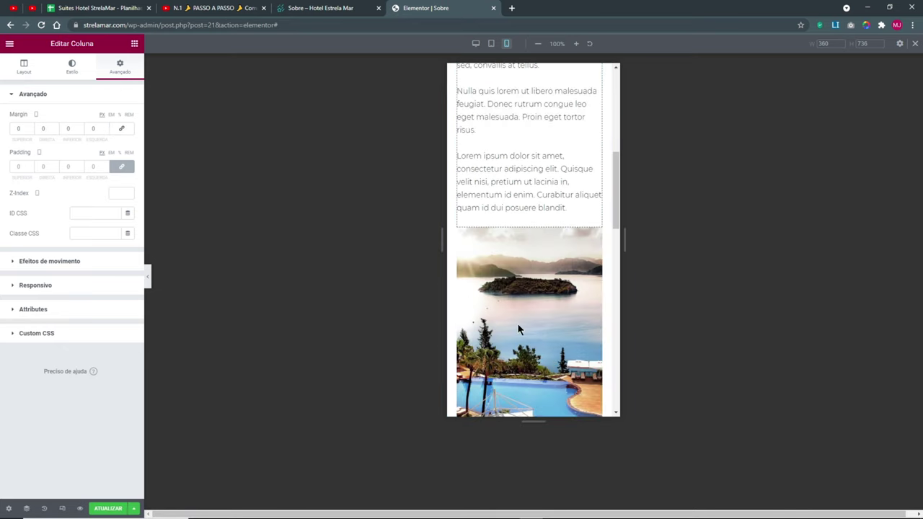
pyautogui.scroll(8, 519, 329)
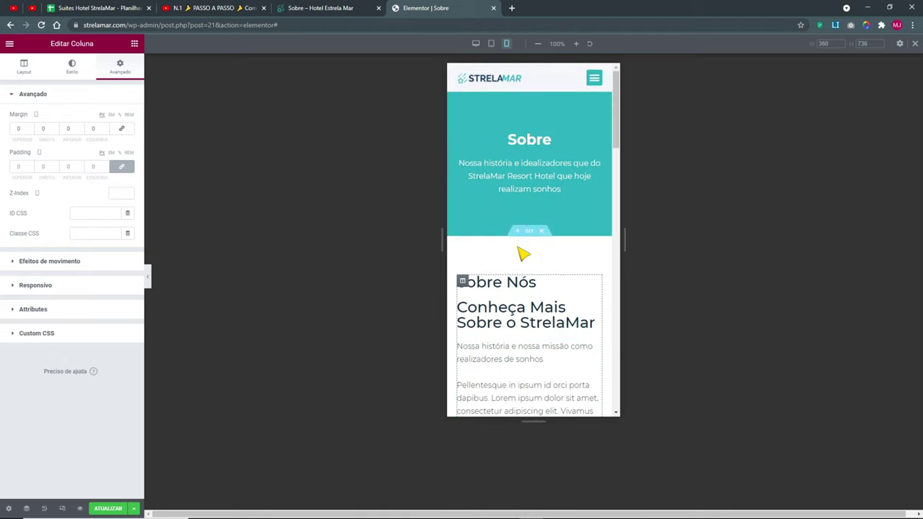
# - Turn on column reversal for mobile in the "Sobre Nós" section and review the column order in the mobile preview
pyautogui.rightClick(532, 234)
pyautogui.click(542, 239)
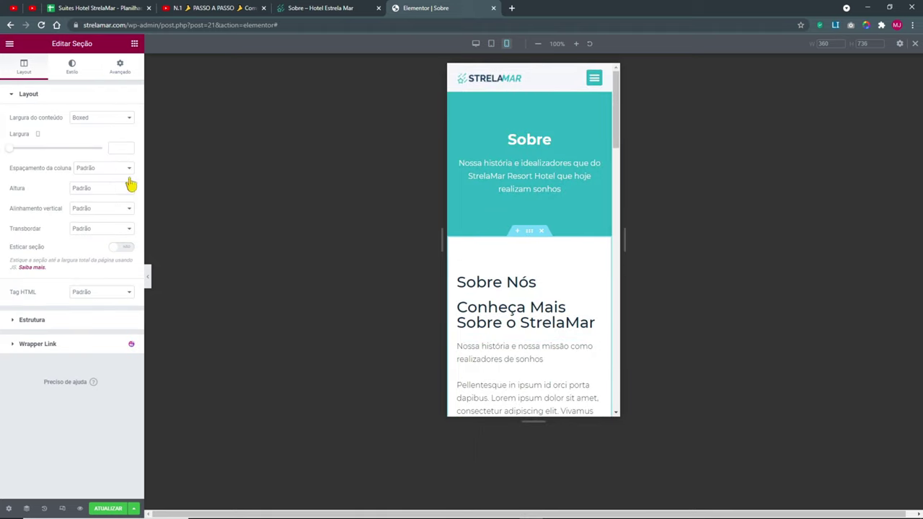
pyautogui.click(121, 65)
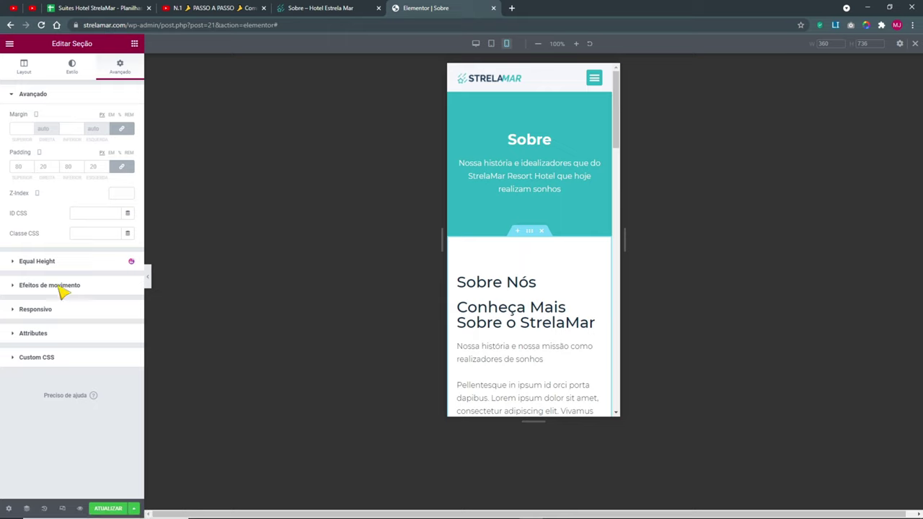
pyautogui.click(36, 309)
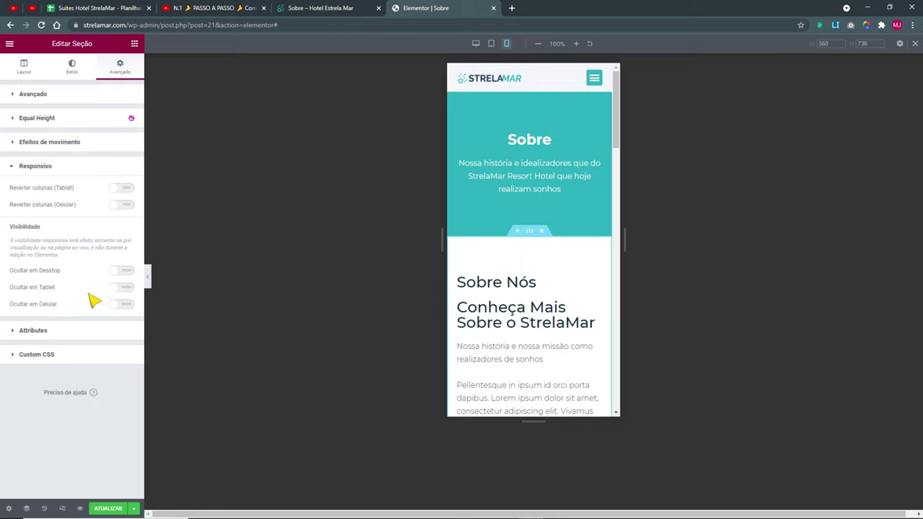
pyautogui.click(121, 205)
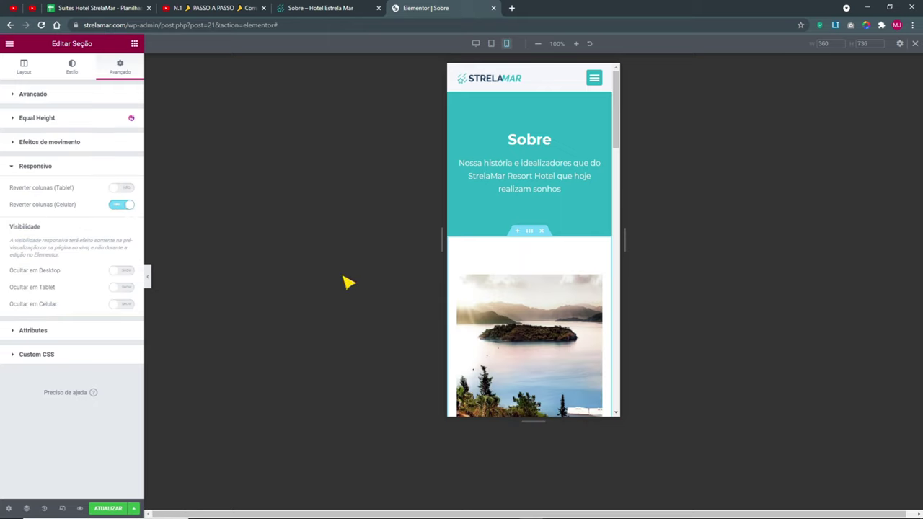
pyautogui.click(148, 278)
pyautogui.scroll(-5, 500, 289)
pyautogui.scroll(5, 505, 288)
pyautogui.scroll(-1, 511, 281)
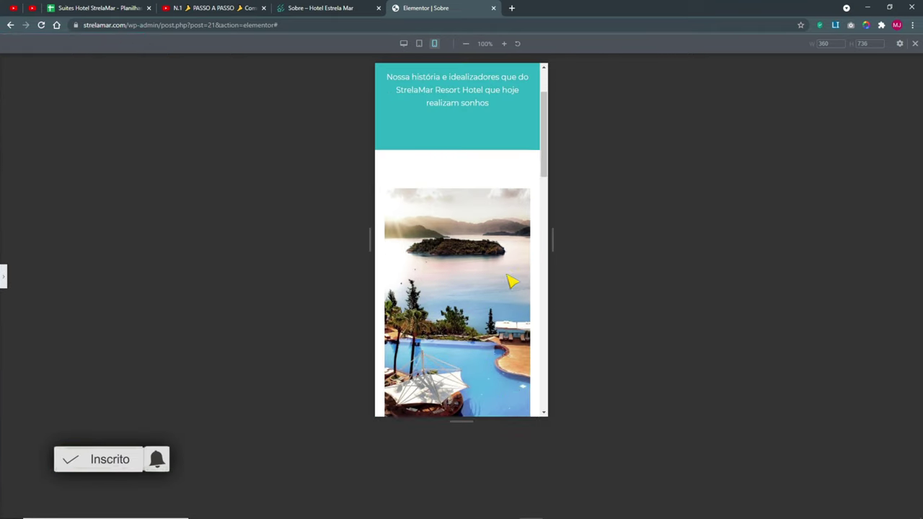
# - Set the mobile padding of the "Sobre Nós" section to 0 on all sides
pyautogui.scroll(-4, 511, 281)
pyautogui.click(4, 278)
pyautogui.scroll(5, 503, 240)
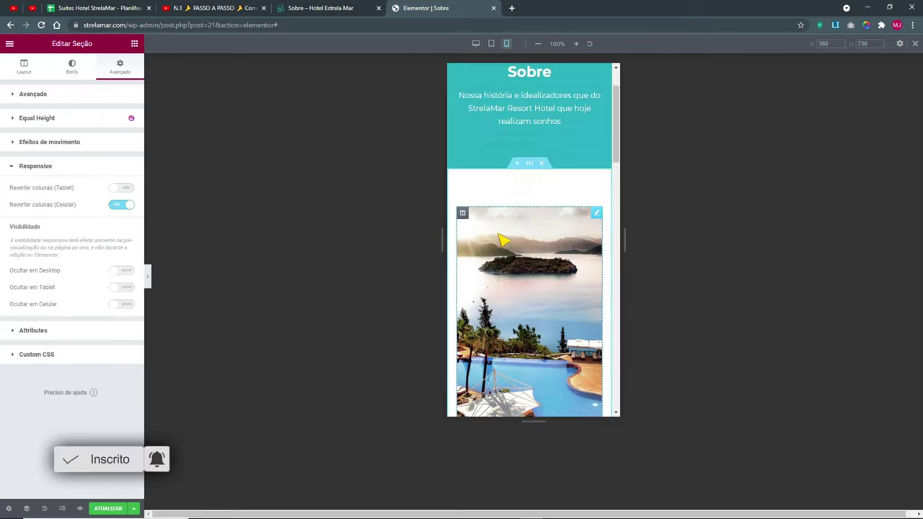
pyautogui.scroll(1, 502, 240)
pyautogui.rightClick(532, 188)
pyautogui.press('Escape')
pyautogui.rightClick(532, 187)
pyautogui.press('Escape')
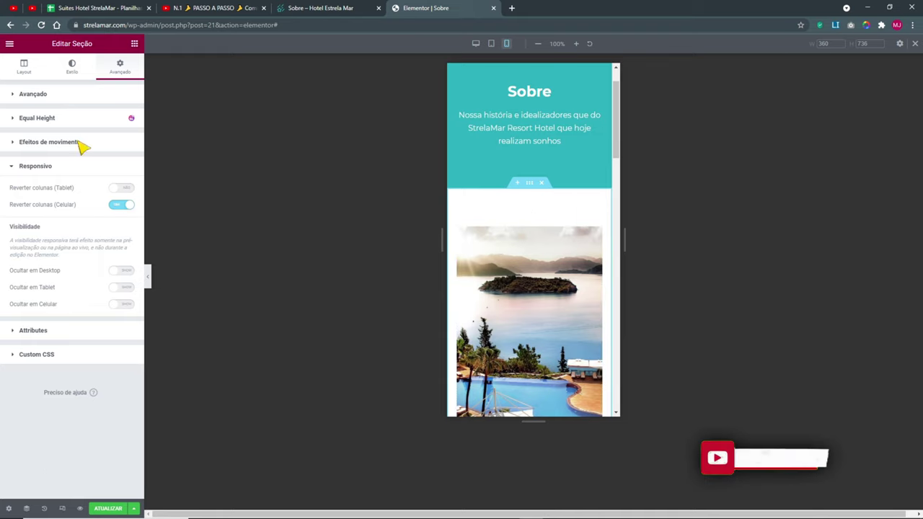
pyautogui.click(52, 98)
pyautogui.click(122, 167)
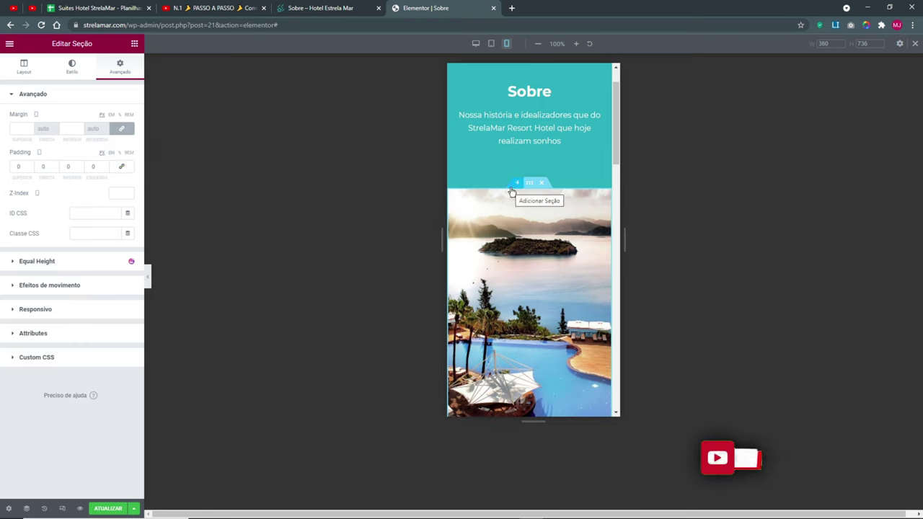
# - Set the mobile padding of the "Sobre Nós" text column to 40 at top and bottom and 20 on the sides
pyautogui.scroll(-5, 558, 278)
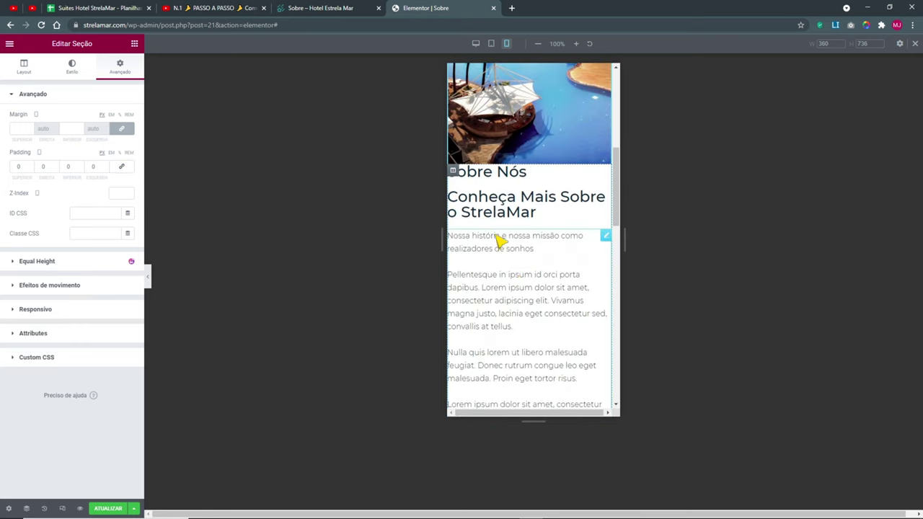
pyautogui.rightClick(453, 173)
pyautogui.click(465, 182)
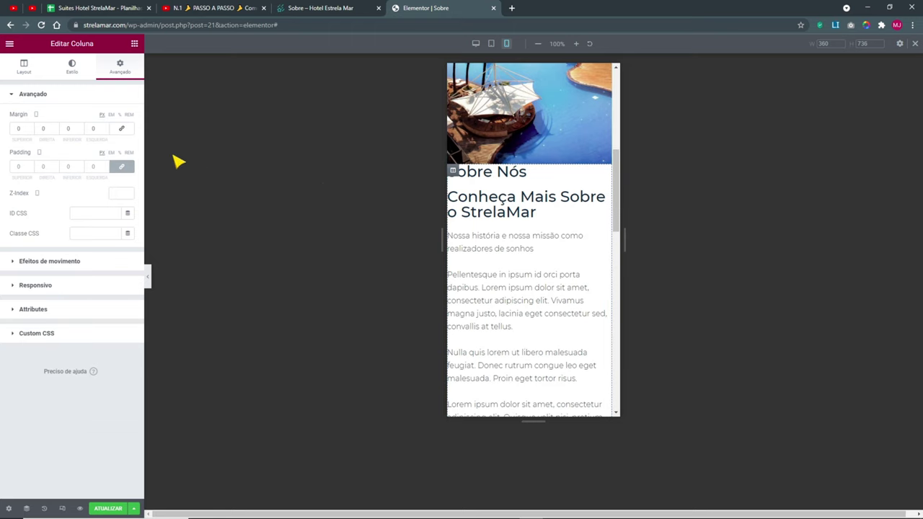
pyautogui.click(18, 166)
pyautogui.write('20')
pyautogui.click(121, 166)
pyautogui.write('40')
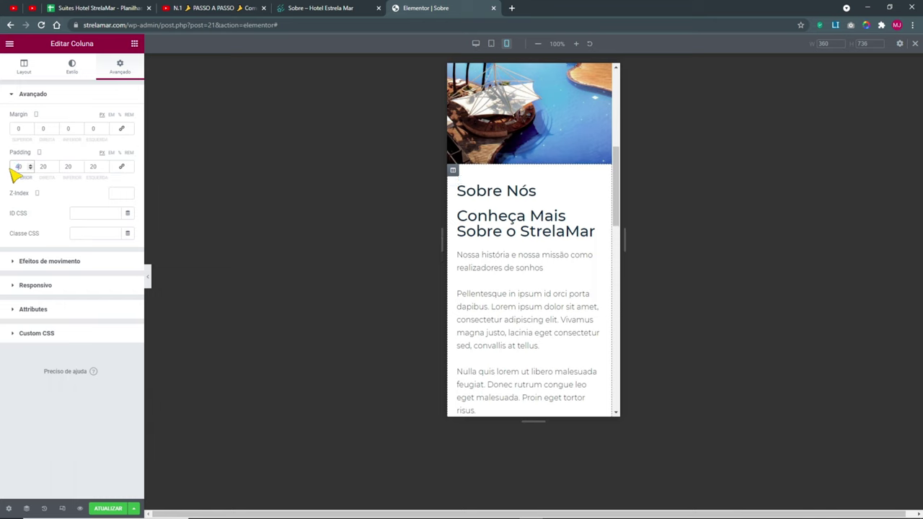
pyautogui.click(70, 169)
pyautogui.write('40')
# - Examine the image and text spacing of the "Sobre Nós" section in the full mobile preview
pyautogui.click(147, 276)
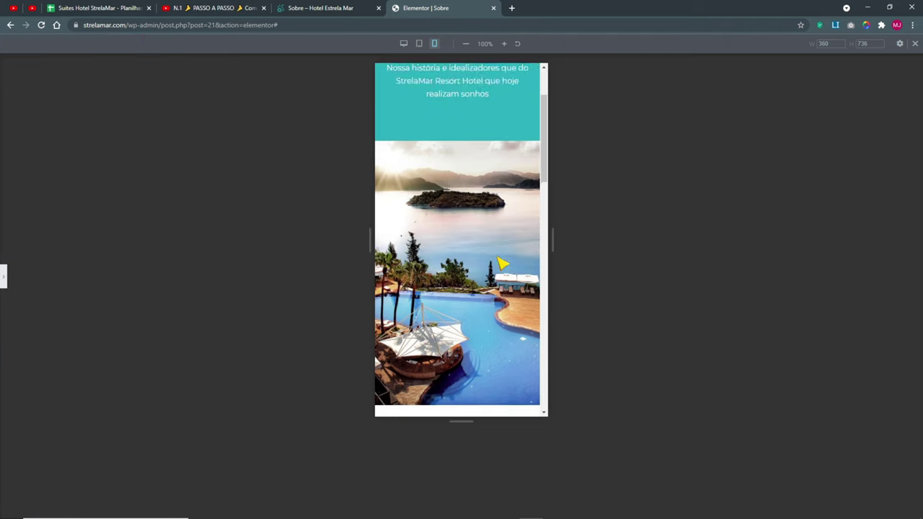
pyautogui.scroll(-4, 507, 248)
pyautogui.scroll(3, 498, 256)
pyautogui.scroll(-2, 489, 258)
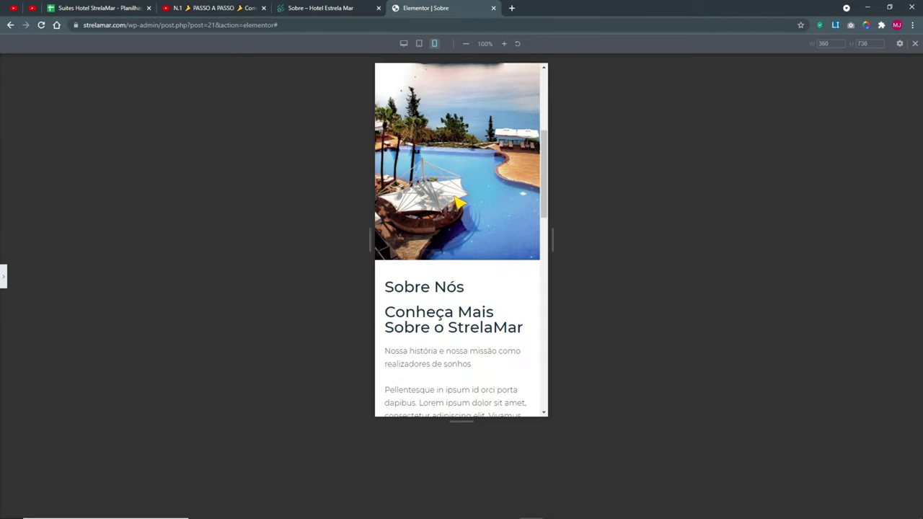
pyautogui.scroll(2, 458, 203)
pyautogui.scroll(-2, 447, 265)
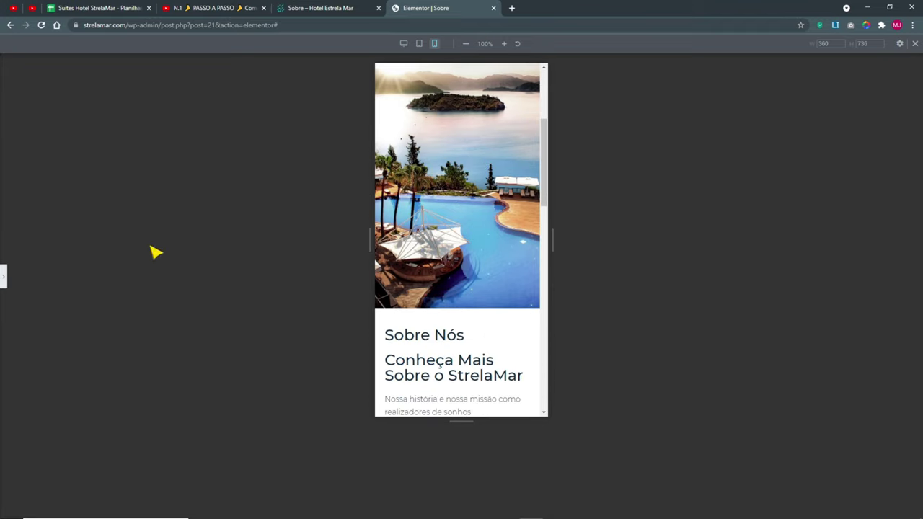
# - Try a mobile top margin of -350 on the "Sobre Nós" text column to overlap it with the image
pyautogui.click(5, 277)
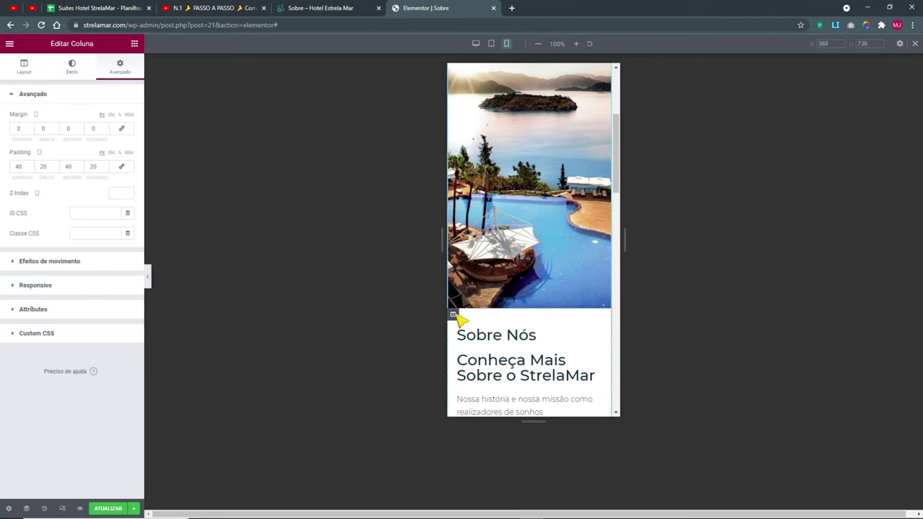
pyautogui.click(16, 130)
pyautogui.write('-100')
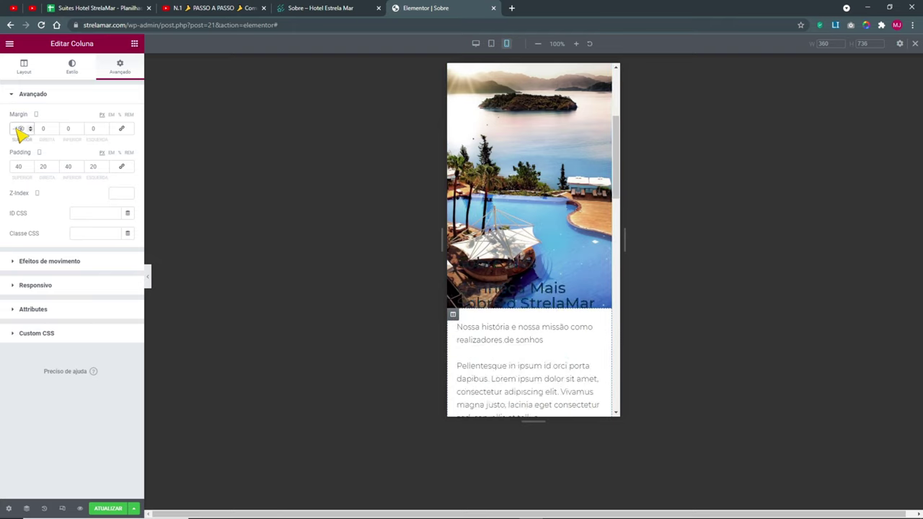
pyautogui.write('0')
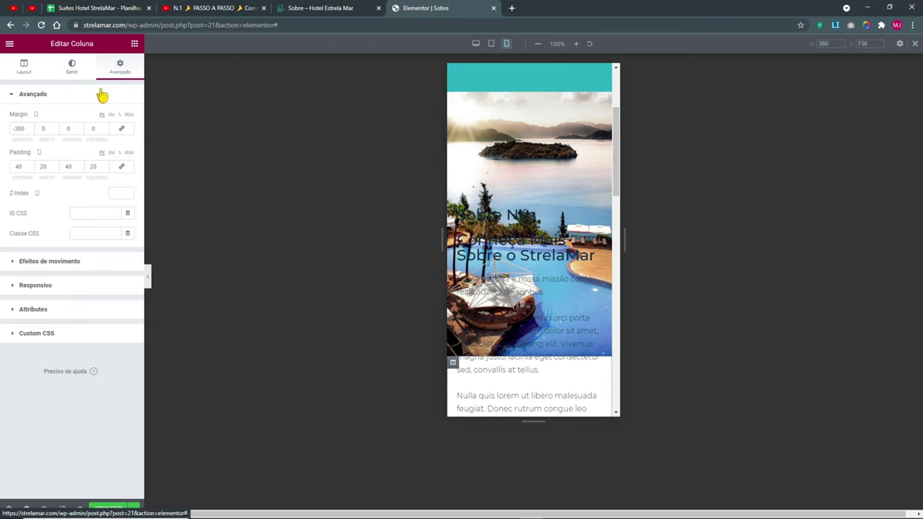
# - Give the "Sobre Nós" text column a classic background in the global white (#FFFFFF) and save the page
pyautogui.click(72, 66)
pyautogui.click(102, 138)
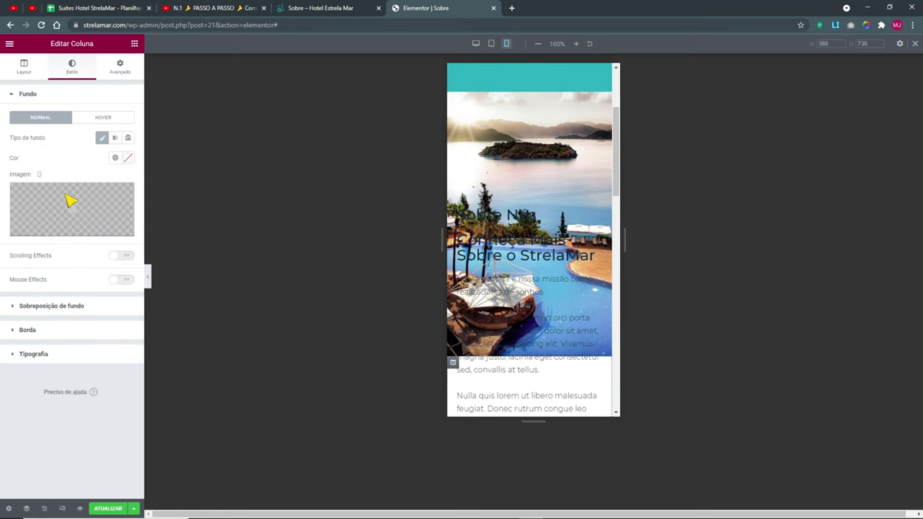
pyautogui.click(115, 158)
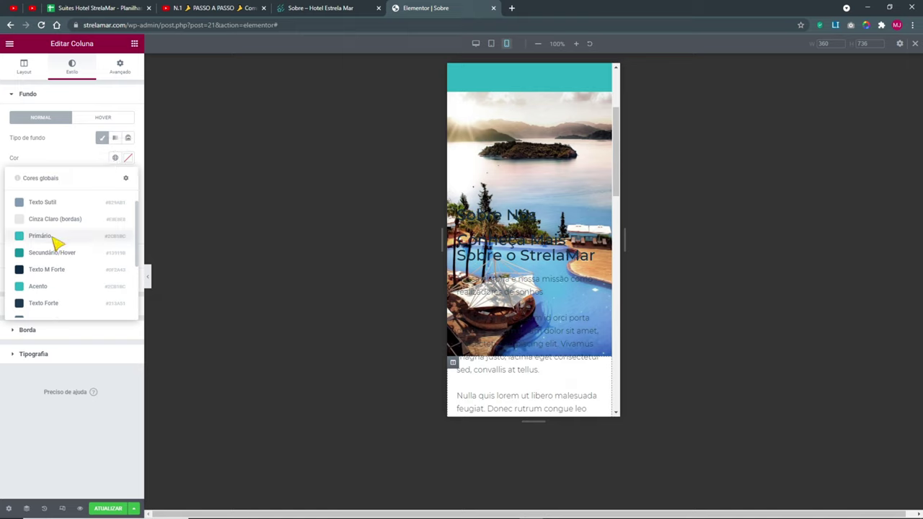
pyautogui.click(53, 221)
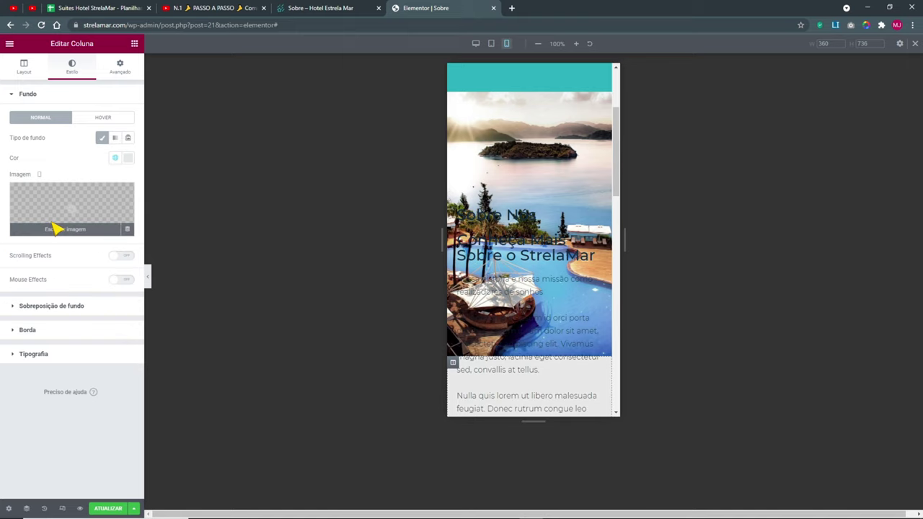
pyautogui.click(114, 158)
pyautogui.scroll(-1, 61, 278)
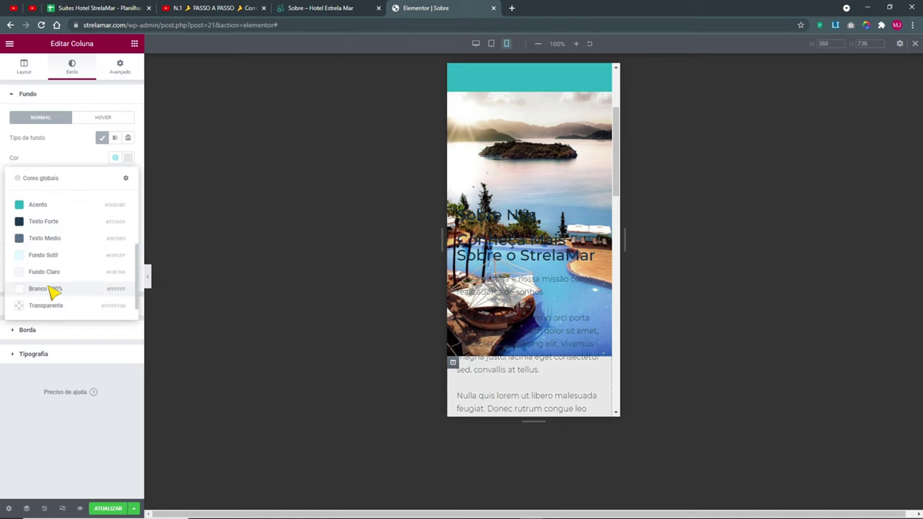
pyautogui.click(37, 288)
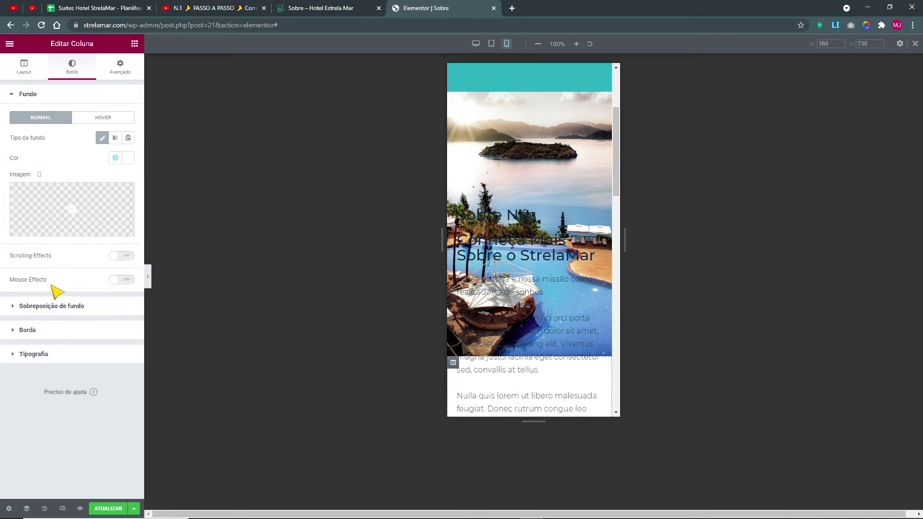
pyautogui.scroll(-3, 520, 232)
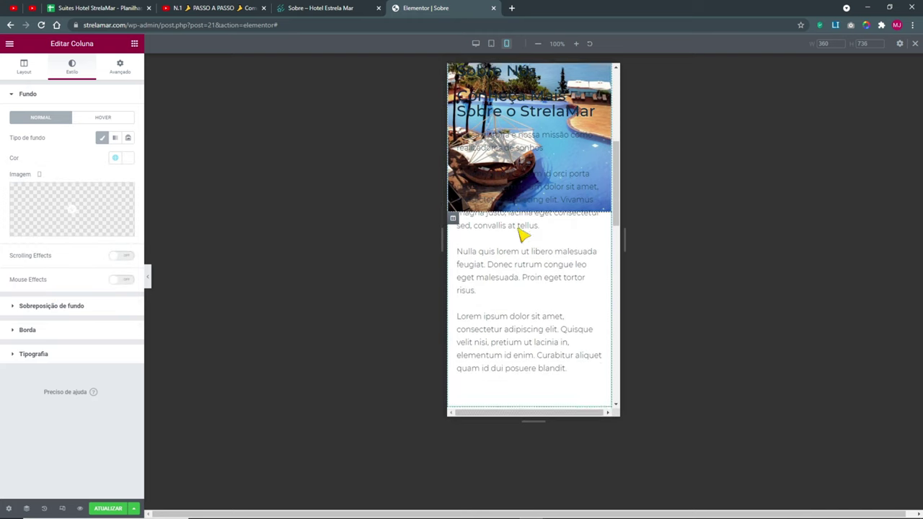
pyautogui.scroll(3, 523, 232)
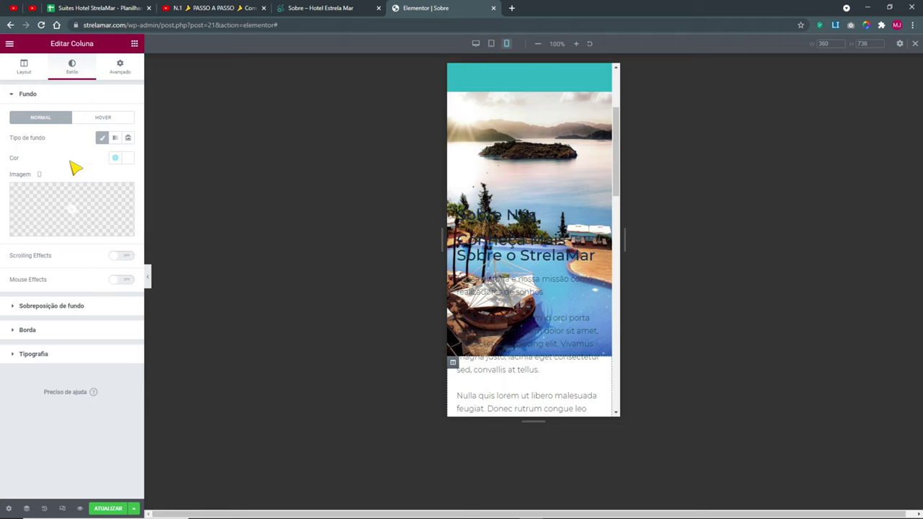
pyautogui.scroll(2, 562, 231)
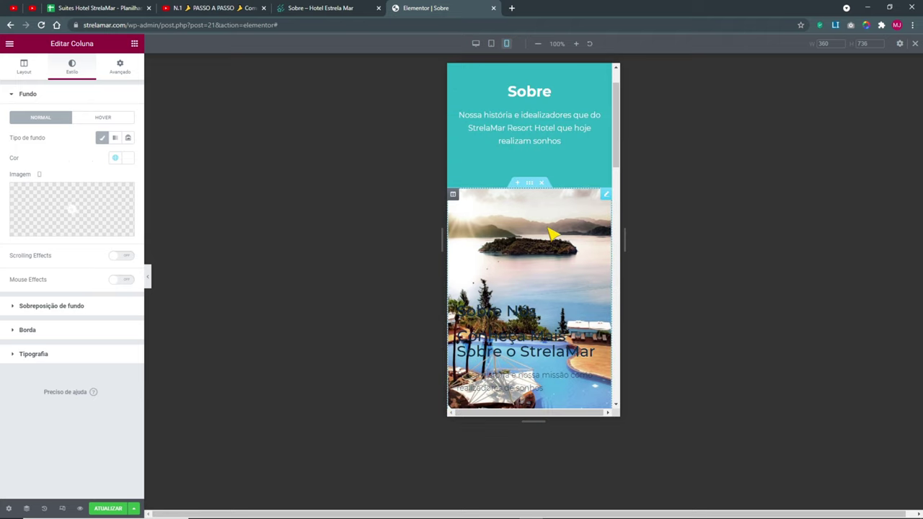
pyautogui.scroll(-2, 552, 238)
pyautogui.click(117, 508)
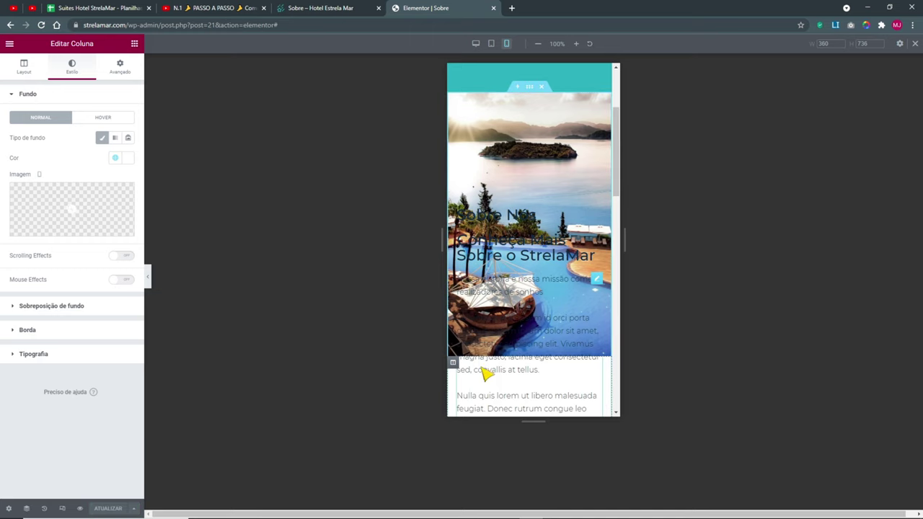
# - Check the text column's margin and style settings, then reload the editor and examine the overlap in the mobile preview
pyautogui.rightClick(456, 367)
pyautogui.click(476, 378)
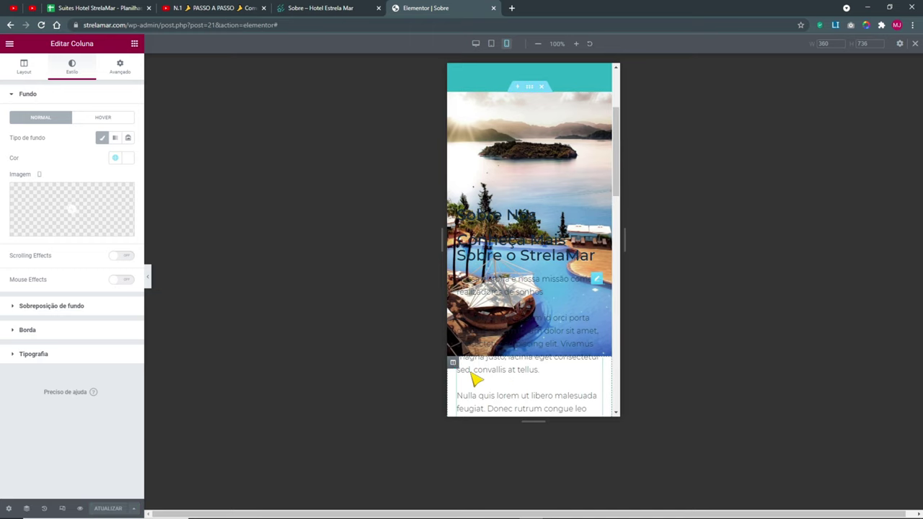
pyautogui.click(116, 74)
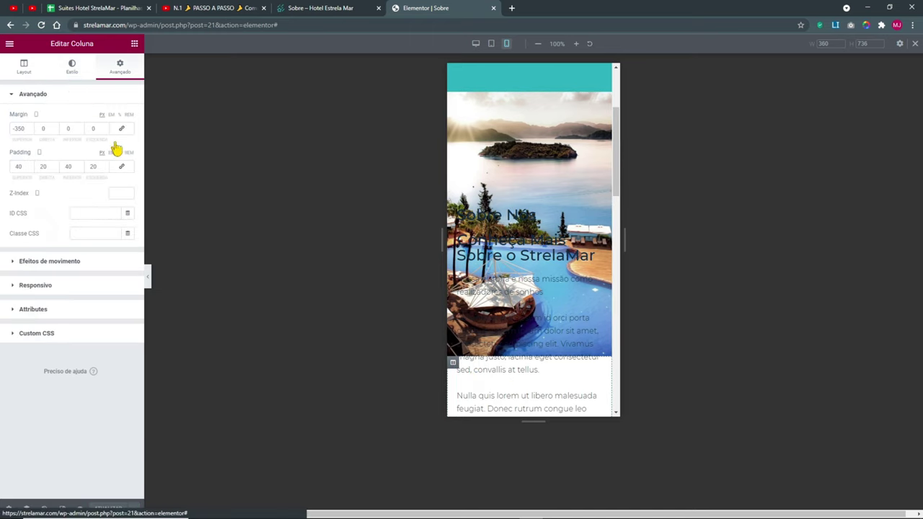
pyautogui.click(71, 67)
pyautogui.press('F5')
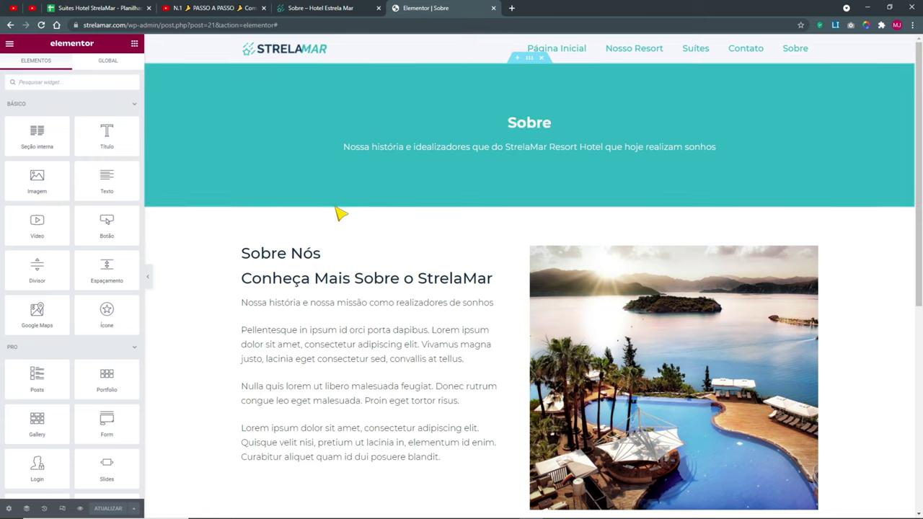
pyautogui.click(62, 508)
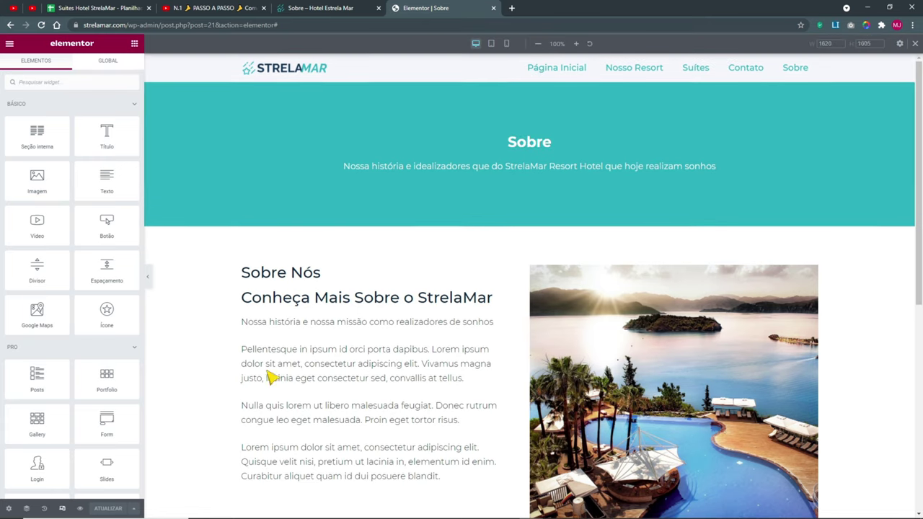
pyautogui.click(508, 43)
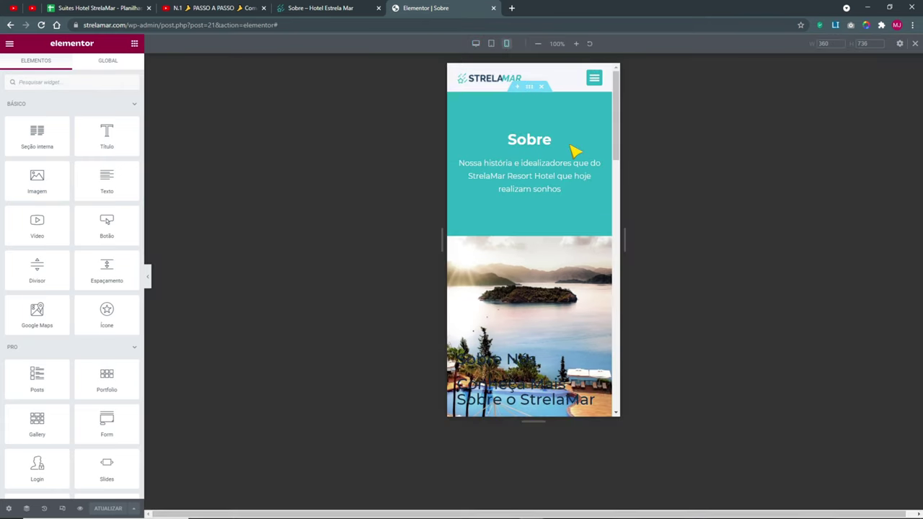
pyautogui.scroll(-5, 590, 214)
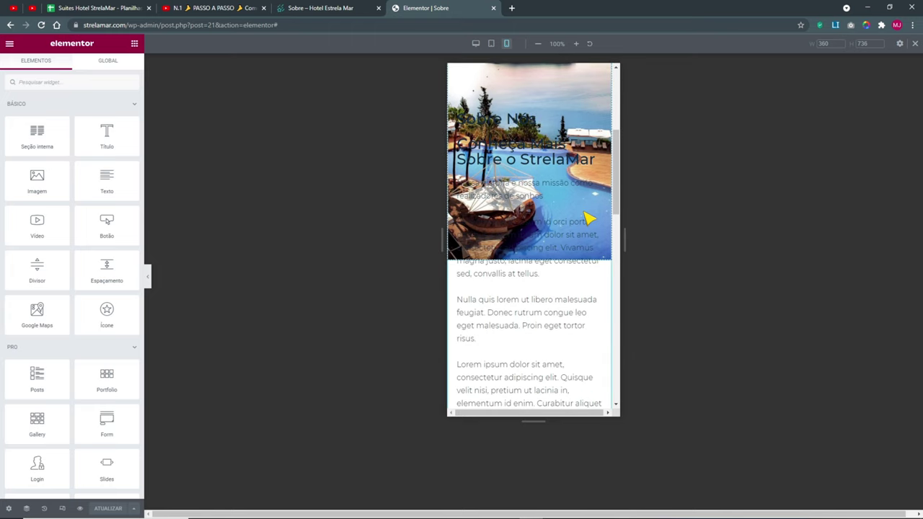
pyautogui.scroll(4, 537, 181)
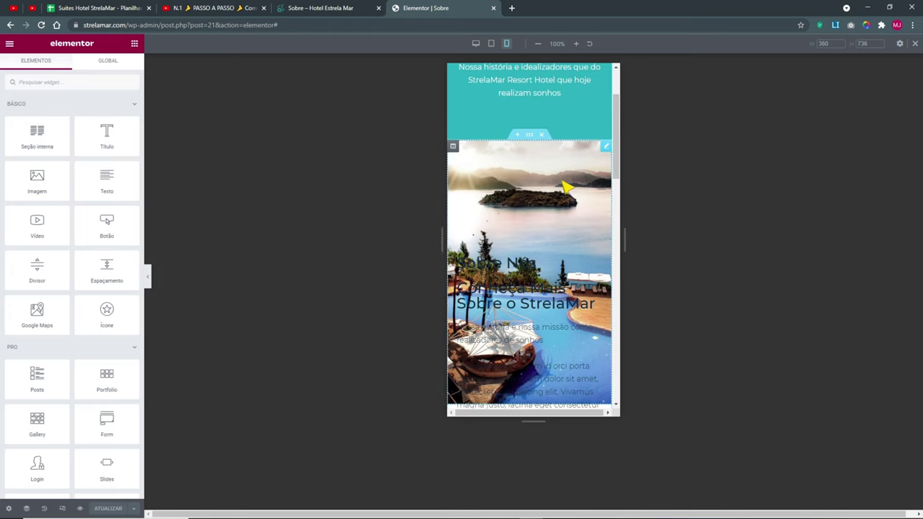
# - Try a z-index of 0 on the spacer widget in the image column
pyautogui.rightClick(518, 177)
pyautogui.click(529, 182)
pyautogui.click(110, 70)
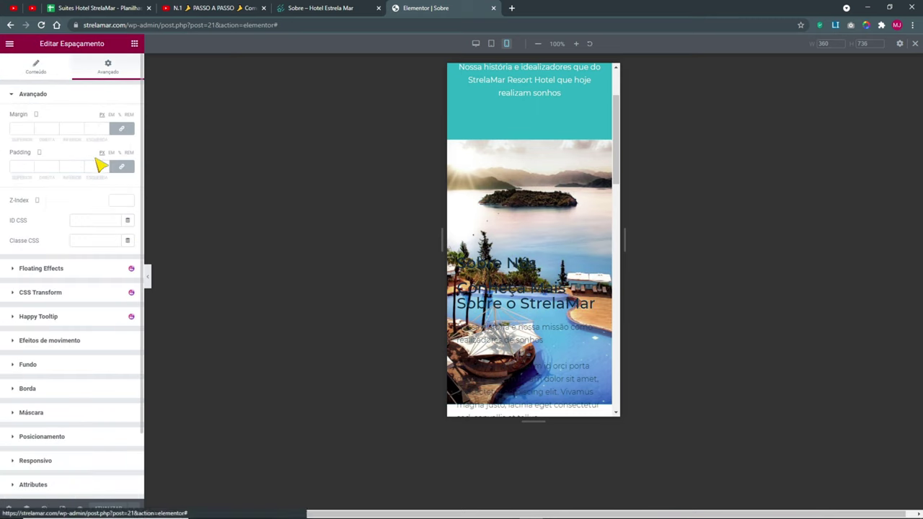
pyautogui.write('0')
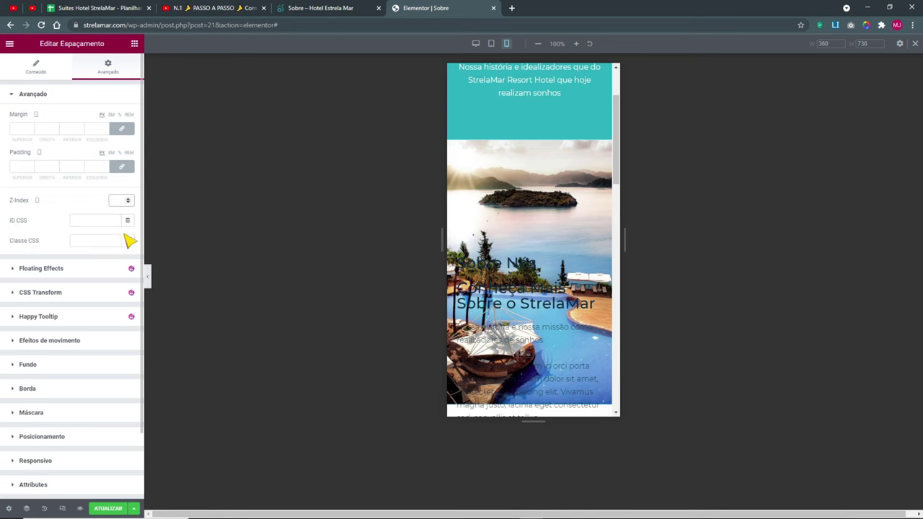
# - Reset the mobile top margin of the "Sobre Nós" text column to 0
pyautogui.scroll(-3, 484, 315)
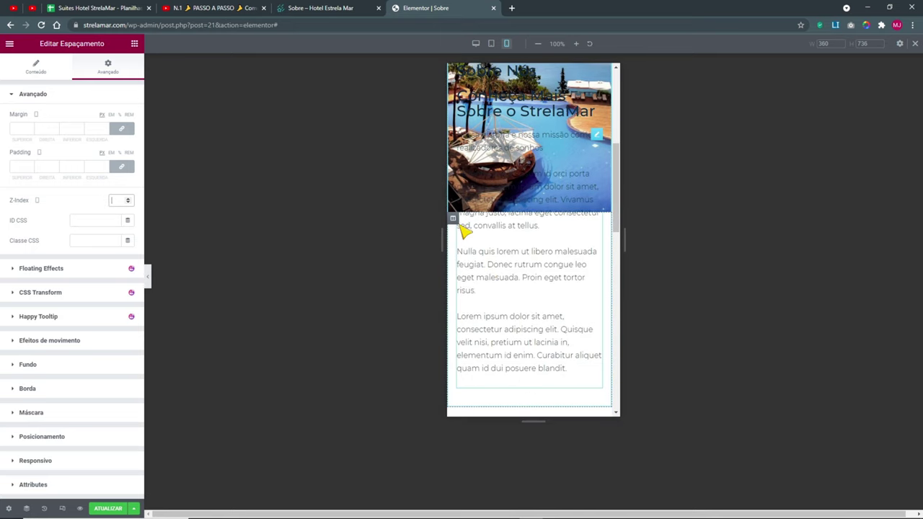
pyautogui.rightClick(463, 230)
pyautogui.click(466, 233)
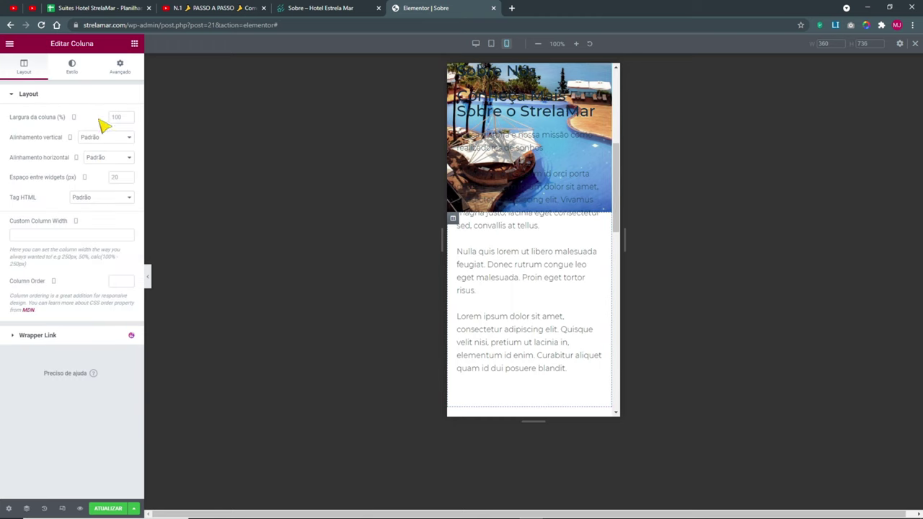
pyautogui.click(120, 67)
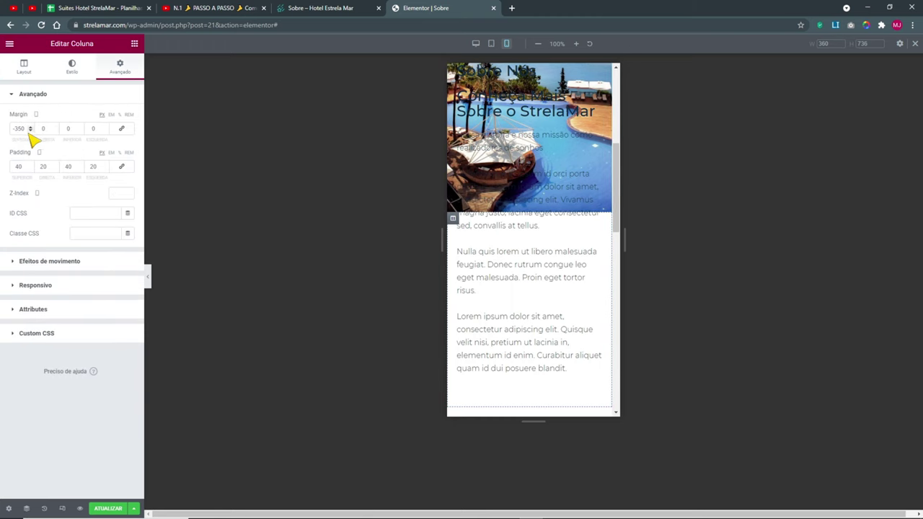
pyautogui.scroll(3, 552, 288)
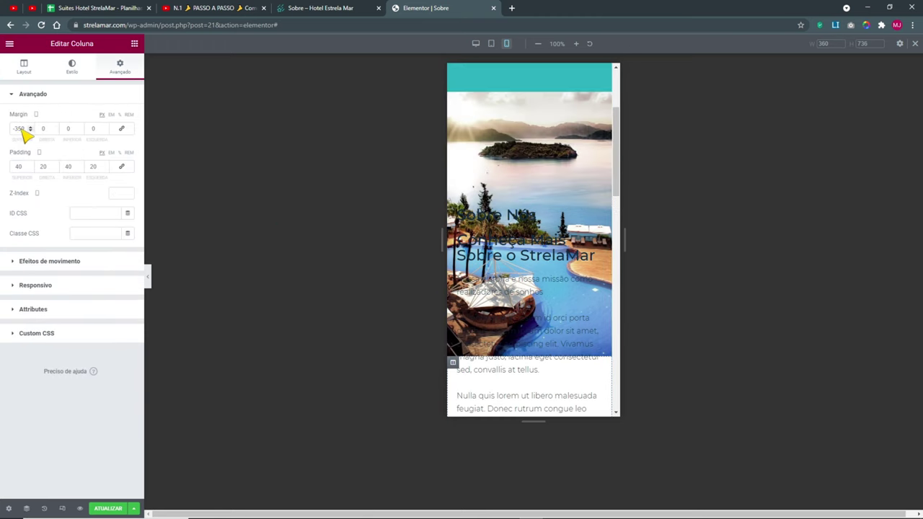
pyautogui.doubleClick(18, 129)
pyautogui.write('0')
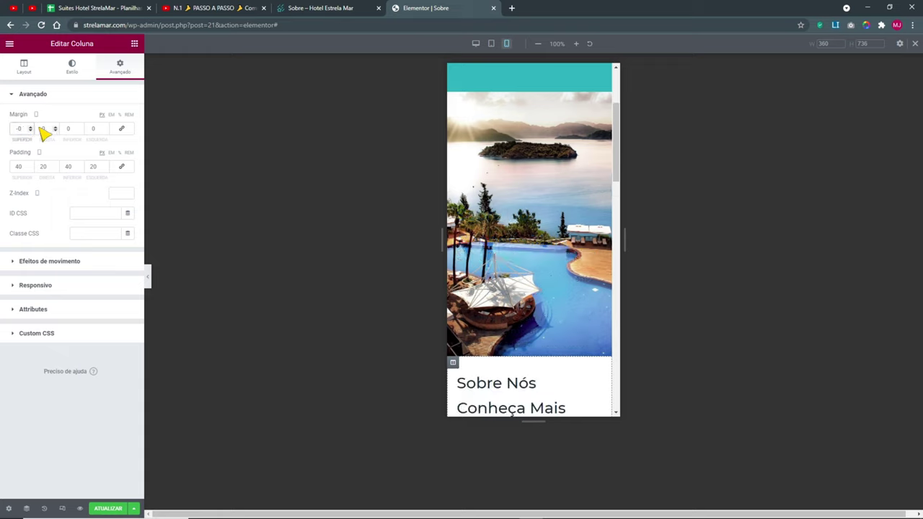
# - Change the "Sobre Nós" text column's background to the global Primário colour
pyautogui.click(75, 78)
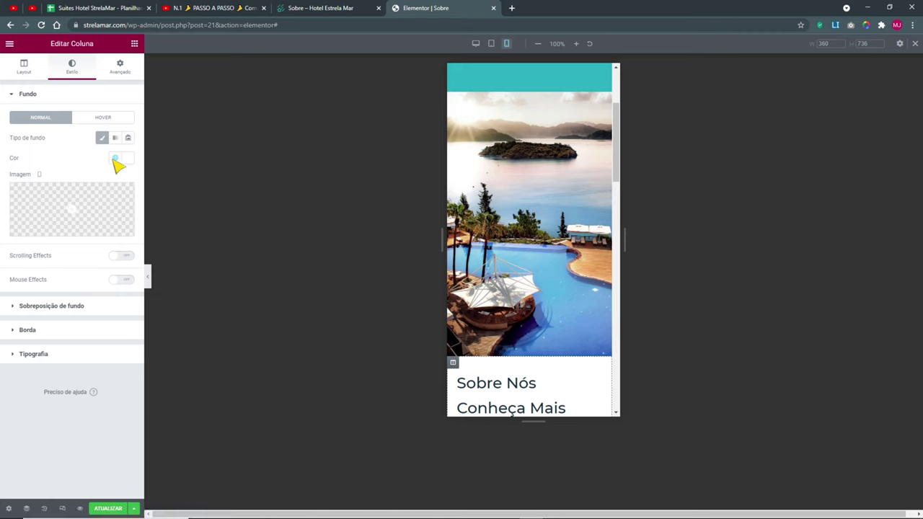
pyautogui.click(115, 157)
pyautogui.click(46, 243)
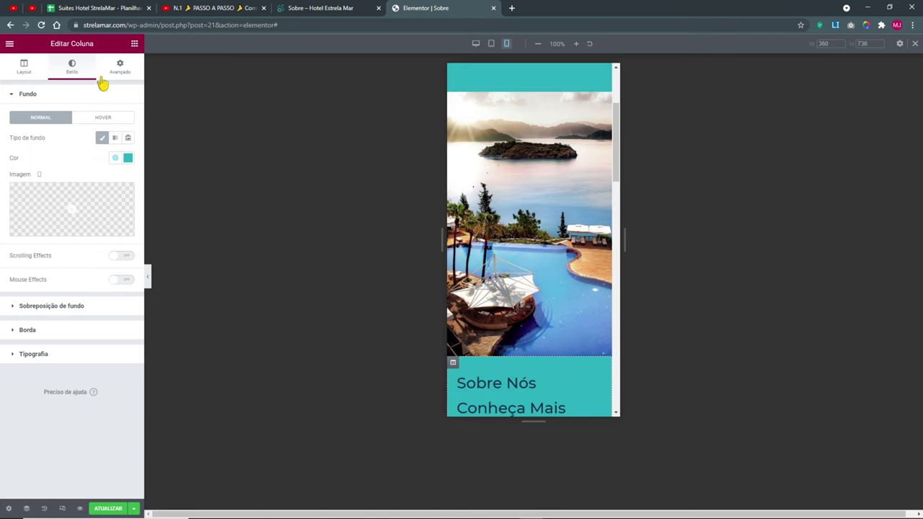
# - Set the text column's mobile top margin to -350 and check how it overlaps the image
pyautogui.click(113, 72)
pyautogui.click(20, 133)
pyautogui.write('-250')
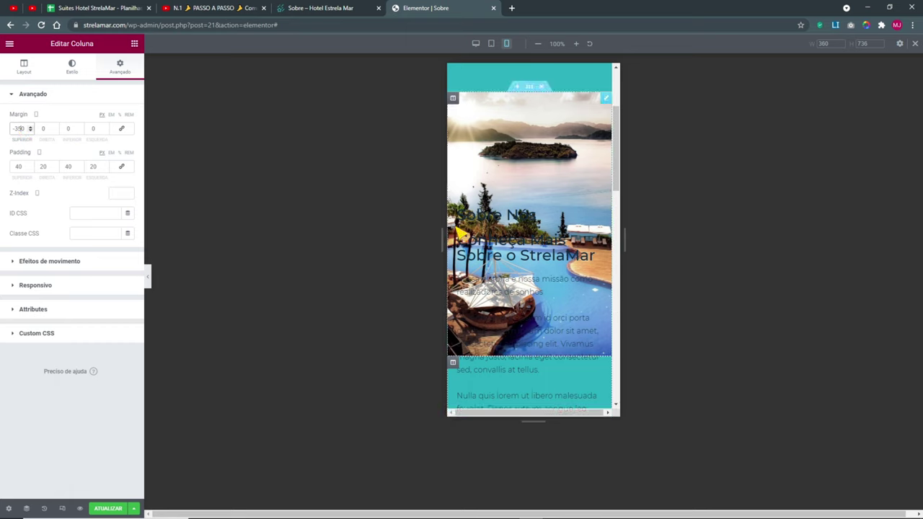
pyautogui.scroll(-2, 509, 241)
pyautogui.scroll(2, 509, 241)
pyautogui.scroll(-2, 505, 332)
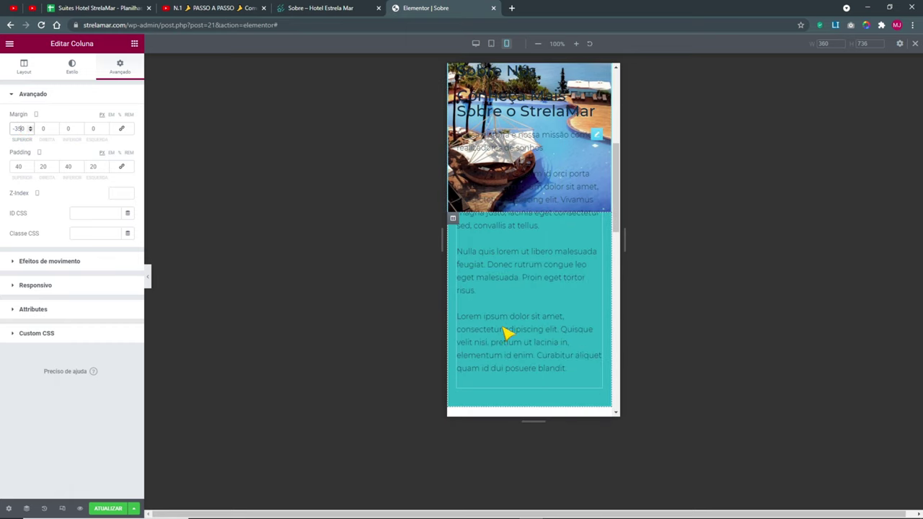
pyautogui.scroll(1, 501, 342)
pyautogui.scroll(2, 469, 166)
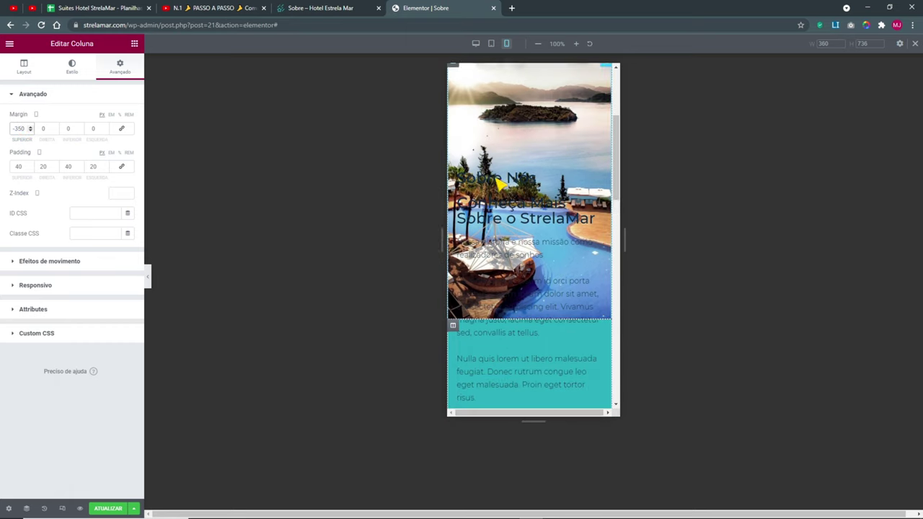
# - Set the "Sobre Nós" text column's z-index to 1 so it sits in front of the image
pyautogui.scroll(-3, 464, 274)
pyautogui.rightClick(458, 270)
pyautogui.click(476, 276)
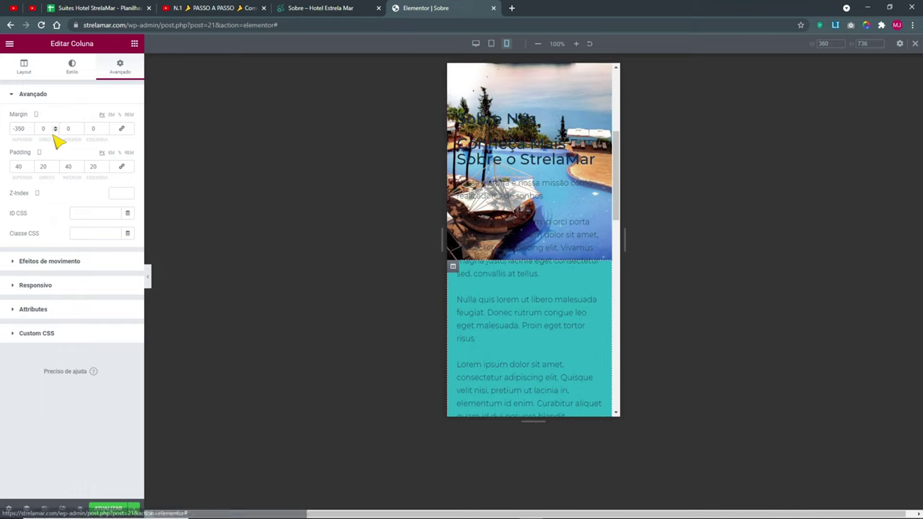
pyautogui.click(117, 195)
pyautogui.write('1')
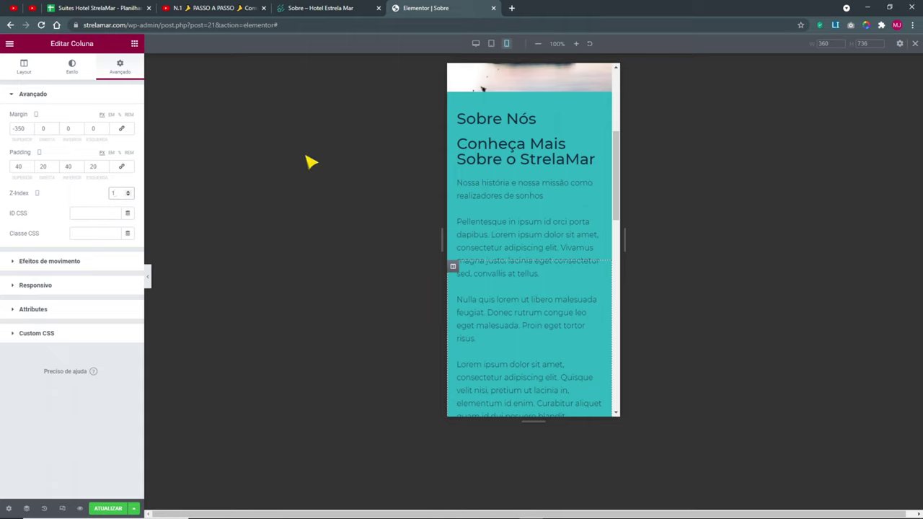
pyautogui.scroll(3, 567, 268)
pyautogui.scroll(-2, 573, 173)
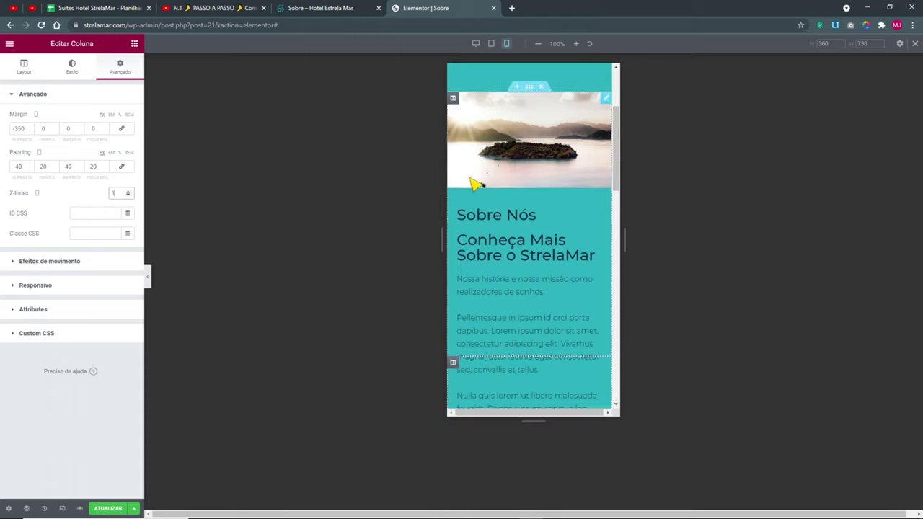
pyautogui.scroll(-1, 526, 229)
pyautogui.scroll(1, 532, 233)
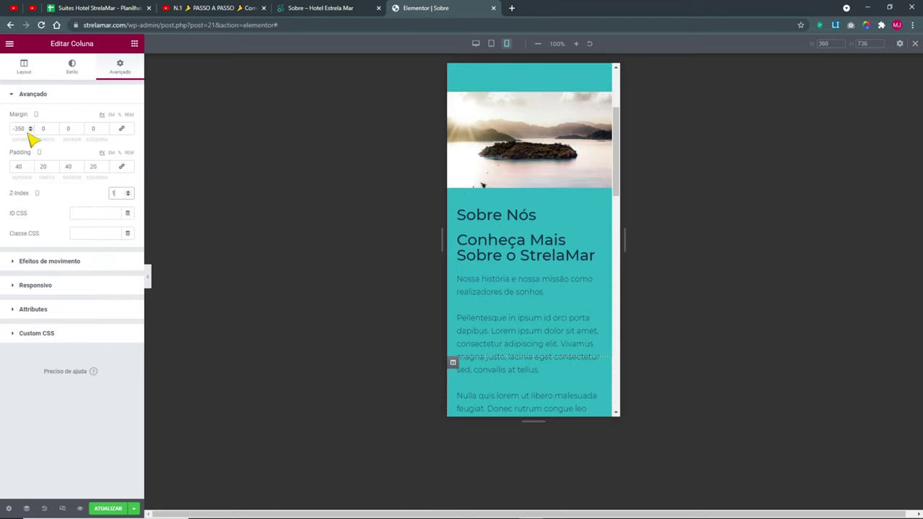
# - Set the text column's right, bottom and left mobile margins to 30
pyautogui.write('20')
pyautogui.click(69, 134)
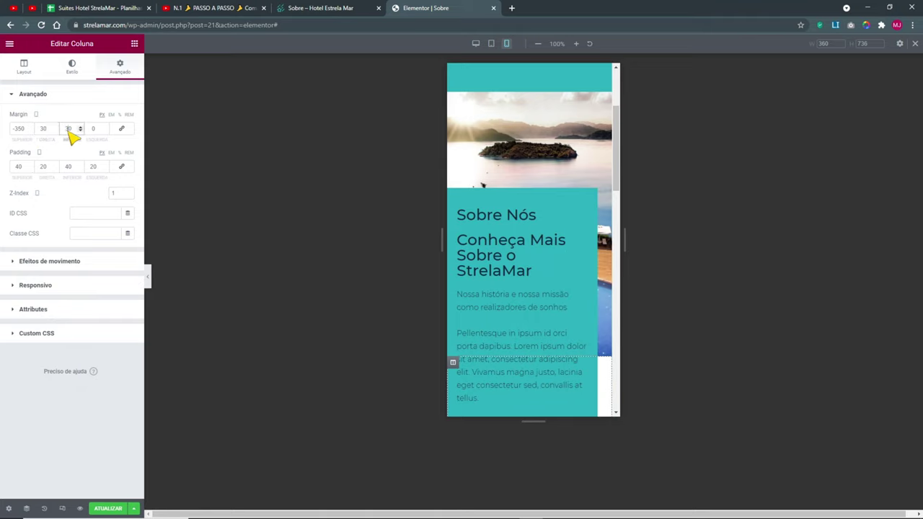
pyautogui.click(93, 132)
pyautogui.write('30')
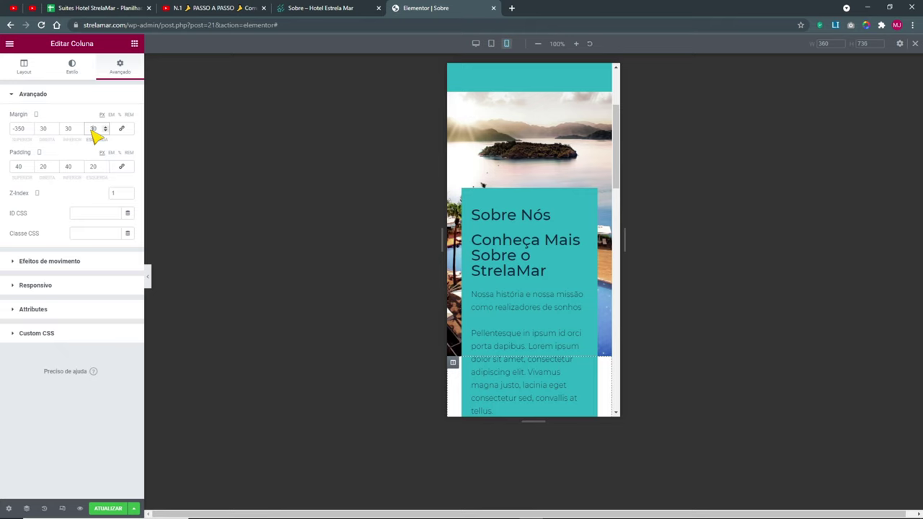
# - Reduce the text column's right, bottom and left mobile margins to 20
pyautogui.scroll(3, 577, 245)
pyautogui.scroll(-10, 585, 251)
pyautogui.scroll(5, 591, 253)
pyautogui.doubleClick(67, 129)
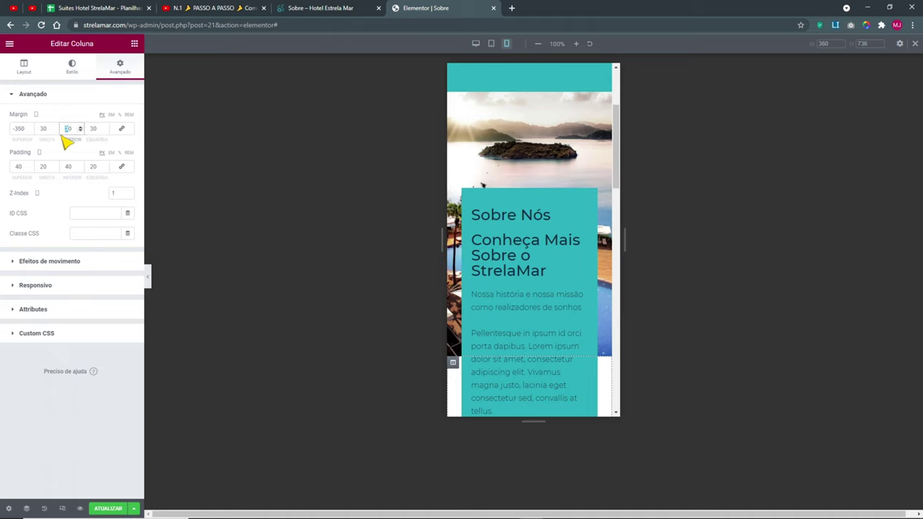
pyautogui.write('20')
pyautogui.doubleClick(94, 128)
pyautogui.write('20')
pyautogui.doubleClick(45, 129)
pyautogui.write('20')
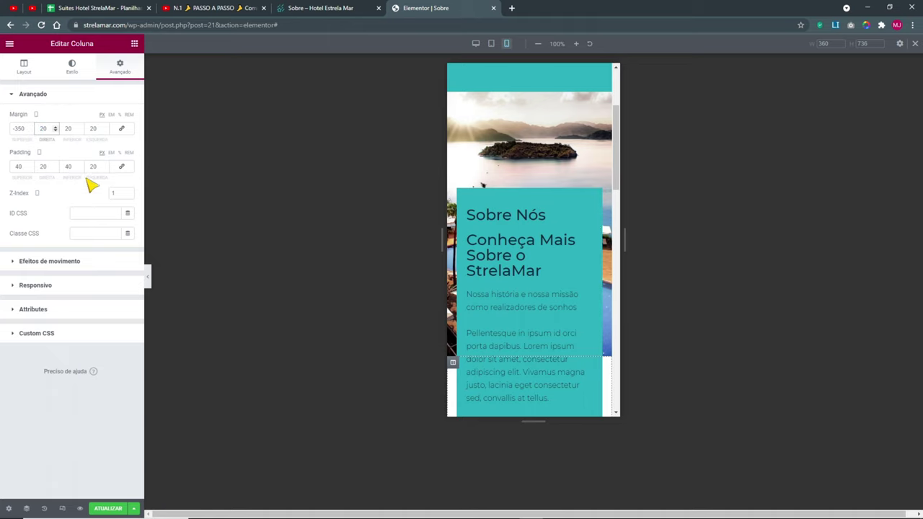
# - Try a semi-transparent version of the Primário background on the text column
pyautogui.click(79, 75)
pyautogui.click(116, 158)
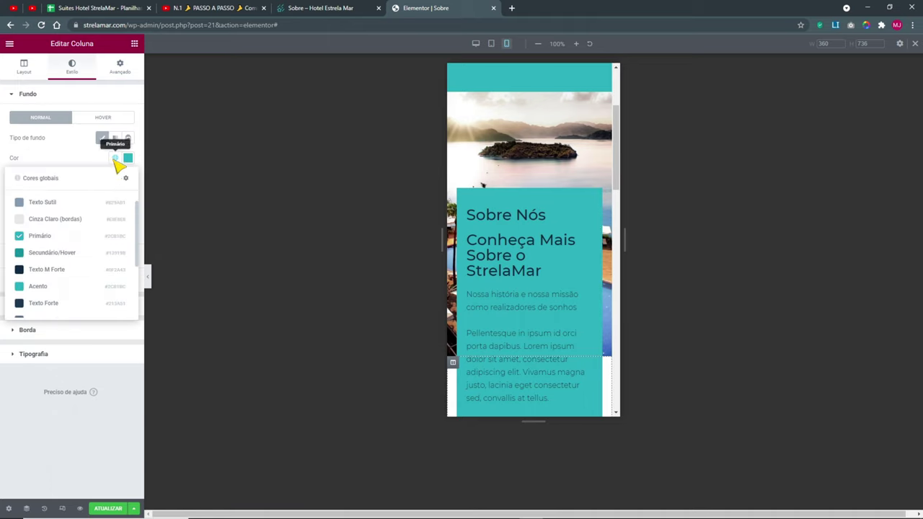
pyautogui.click(127, 158)
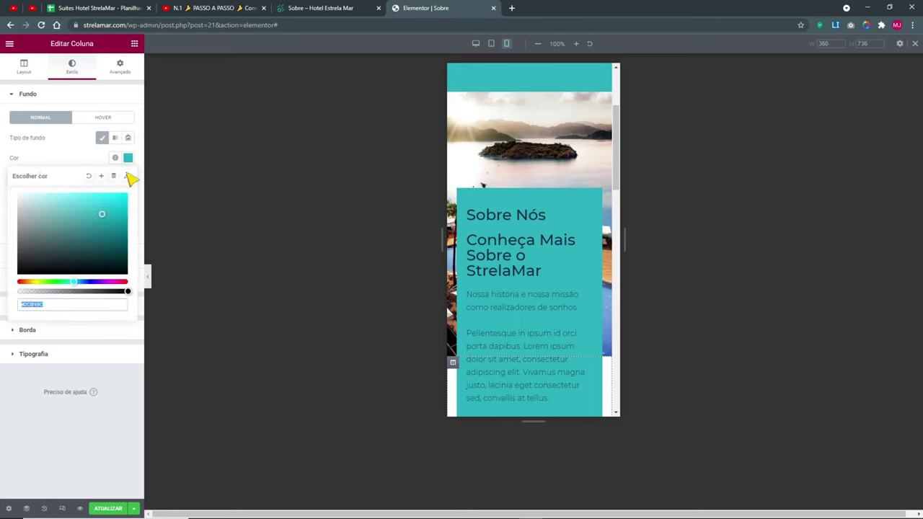
pyautogui.moveTo(128, 292); pyautogui.dragTo(107, 293)
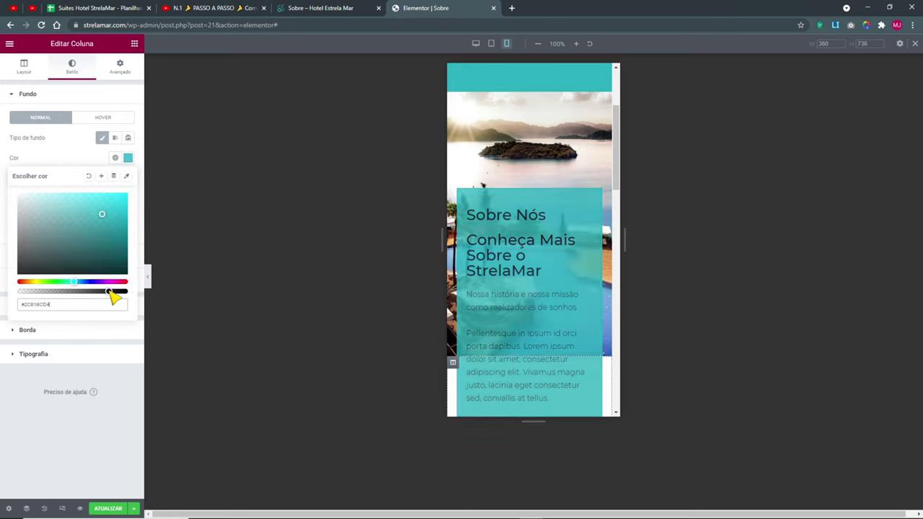
# - Set the text column's background to the global Branco 100 colour and lower its opacity slightly
pyautogui.click(115, 158)
pyautogui.scroll(-3, 64, 291)
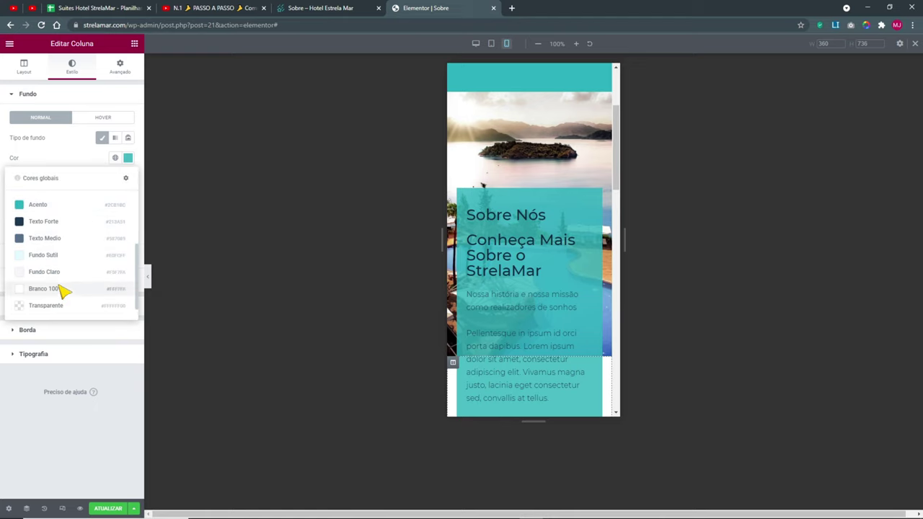
pyautogui.click(64, 288)
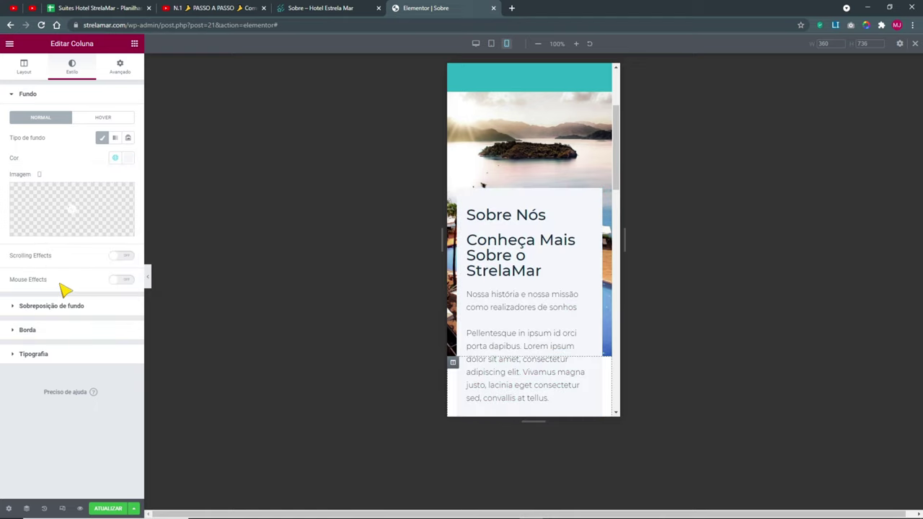
pyautogui.click(128, 158)
pyautogui.moveTo(127, 291)
pyautogui.mouseDown()
pyautogui.moveTo(103, 292)
pyautogui.moveTo(118, 298)
pyautogui.mouseUp()
pyautogui.click(96, 390)
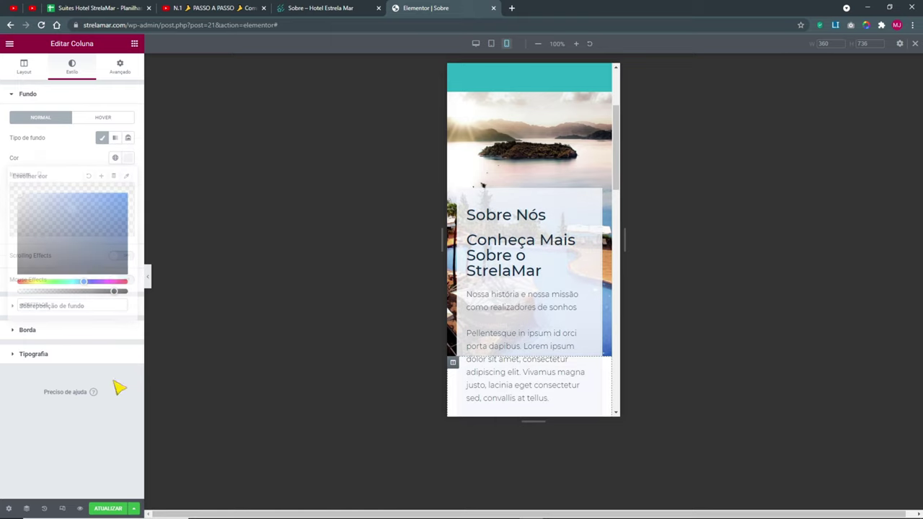
# - Collapse the editor panel to review the mobile page from the header through the text column, and restore the panel
pyautogui.click(149, 276)
pyautogui.scroll(3, 490, 227)
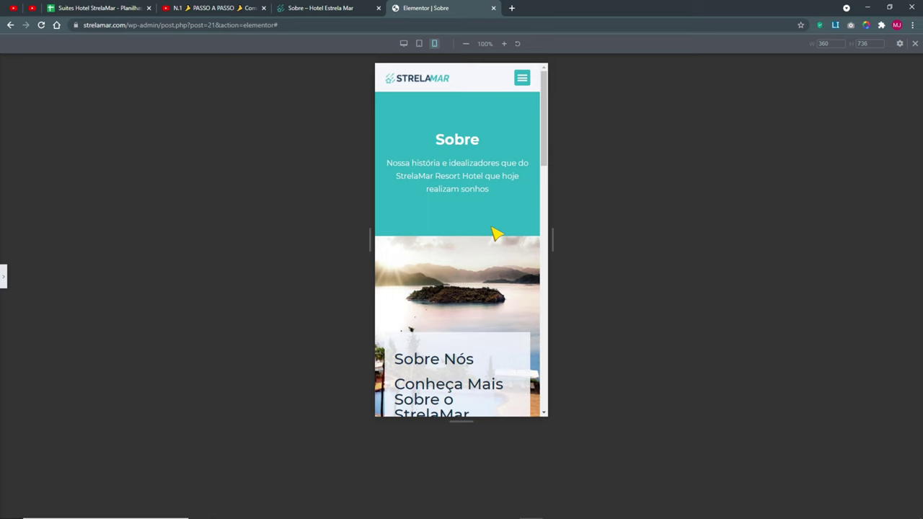
pyautogui.scroll(-10, 496, 233)
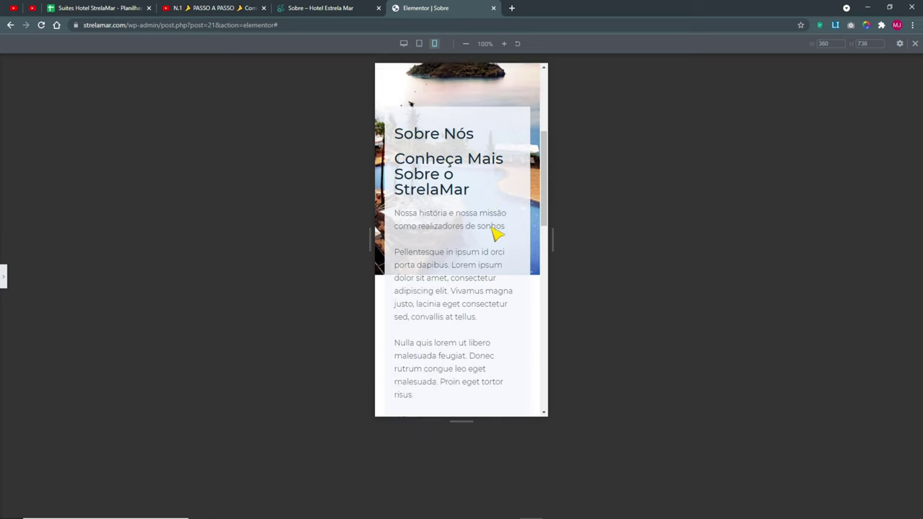
pyautogui.click(2, 281)
pyautogui.scroll(10, 560, 233)
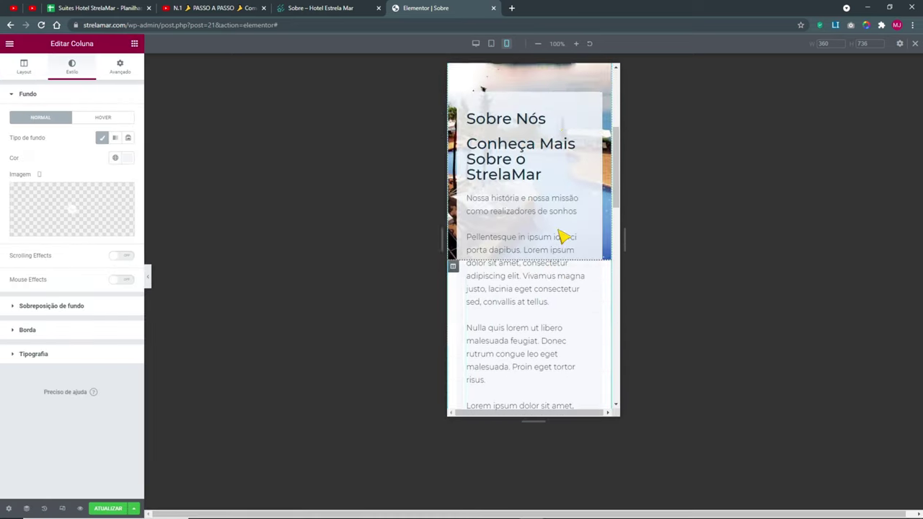
# - Set the mobile space of the spacer widget in the image column to 200
pyautogui.scroll(-1, 495, 248)
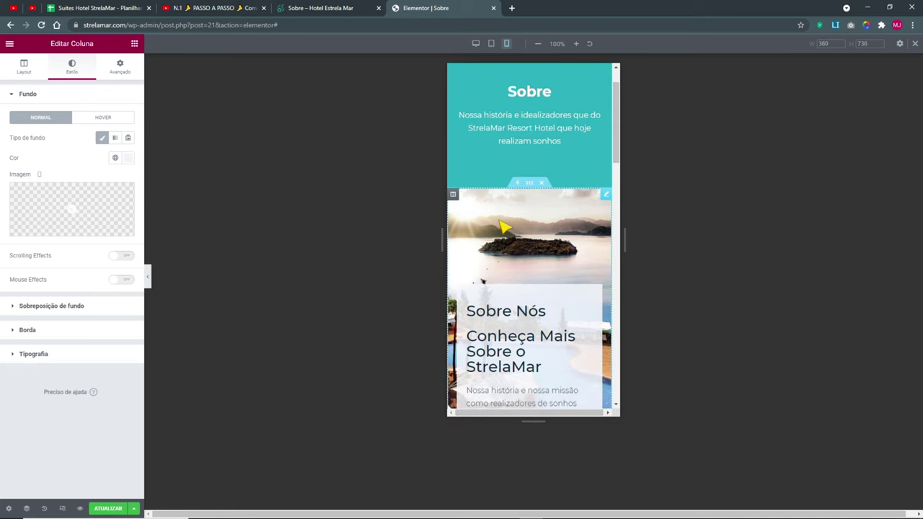
pyautogui.rightClick(505, 228)
pyautogui.click(523, 230)
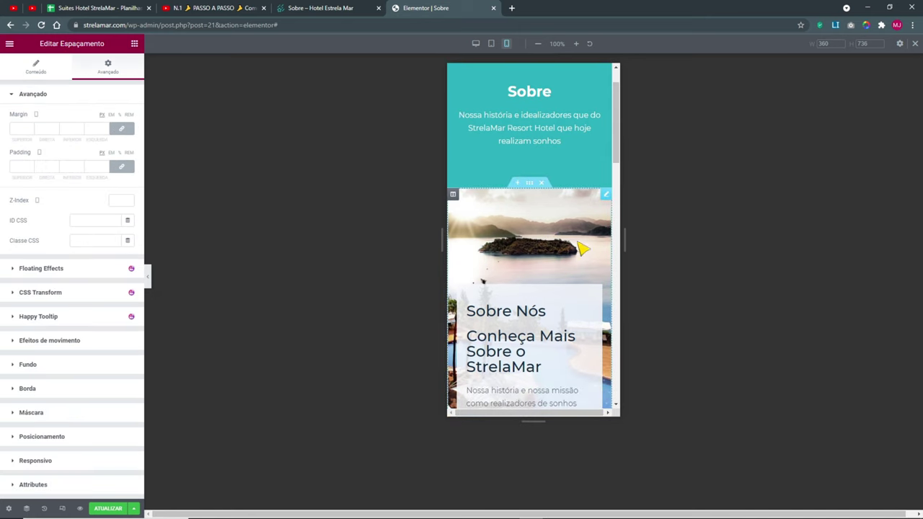
pyautogui.click(38, 70)
pyautogui.moveTo(101, 132); pyautogui.dragTo(44, 135)
pyautogui.write('200')
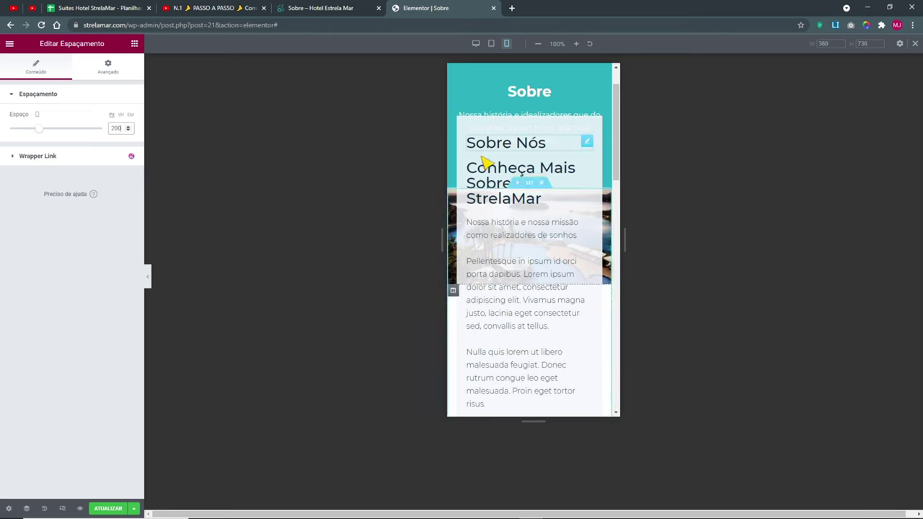
# - Open the Navigator and inspect the page's sections and the second section's columns, including the image column's margin settings
pyautogui.rightClick(461, 298)
pyautogui.click(469, 302)
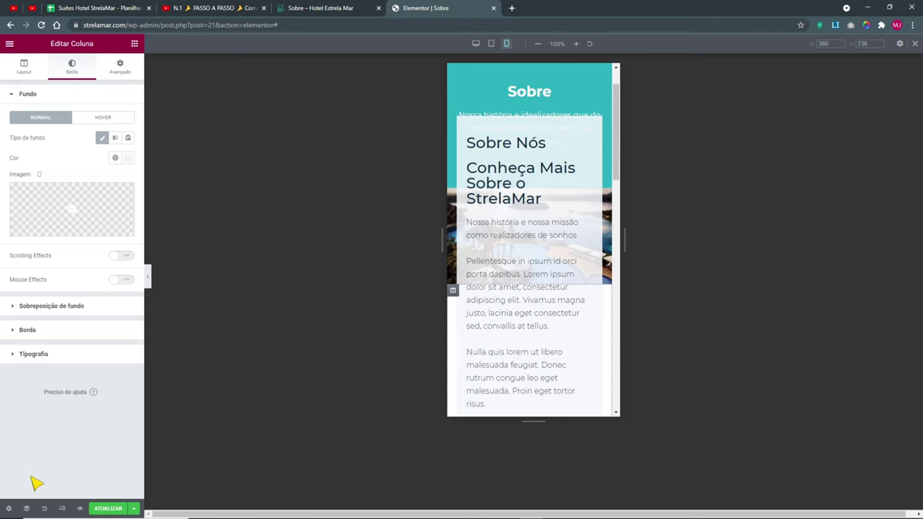
pyautogui.click(26, 509)
pyautogui.click(814, 108)
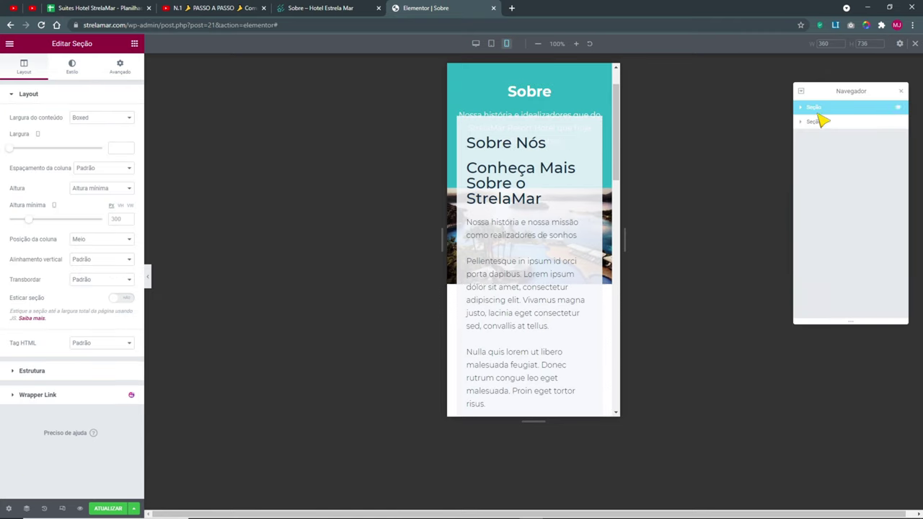
pyautogui.click(813, 121)
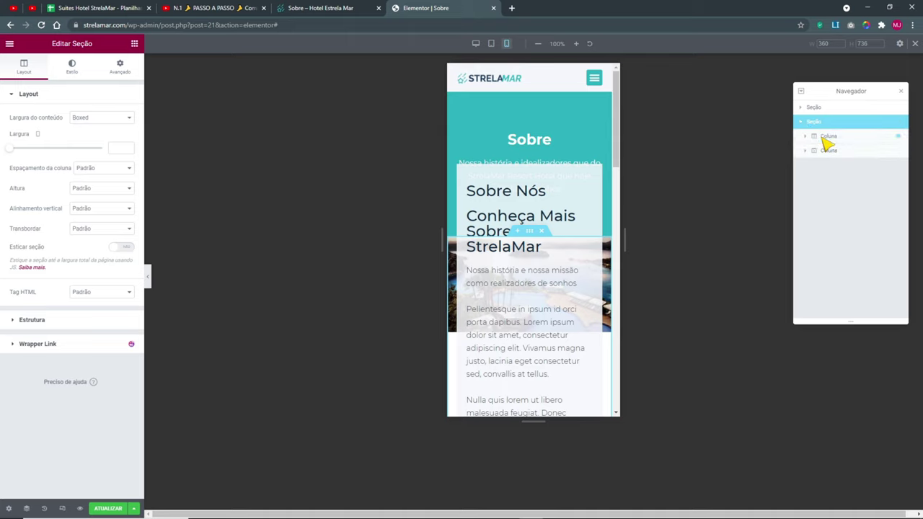
pyautogui.click(827, 137)
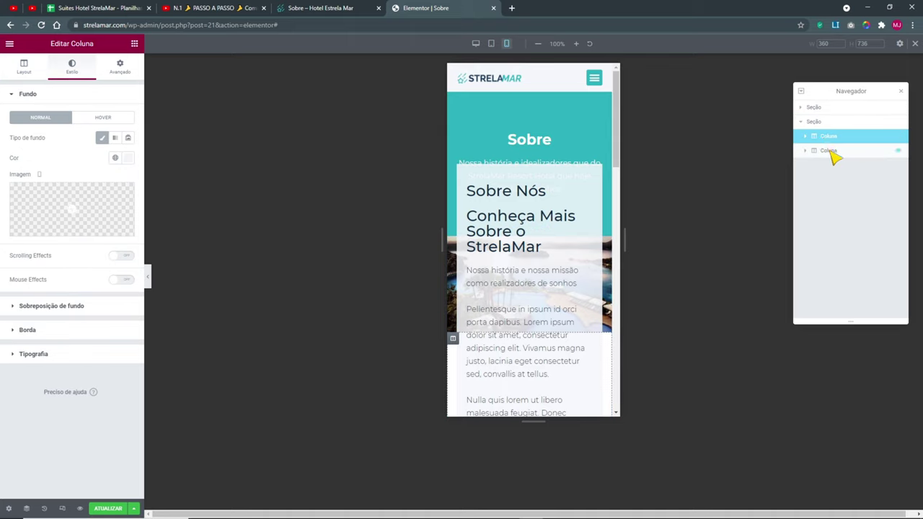
pyautogui.click(829, 150)
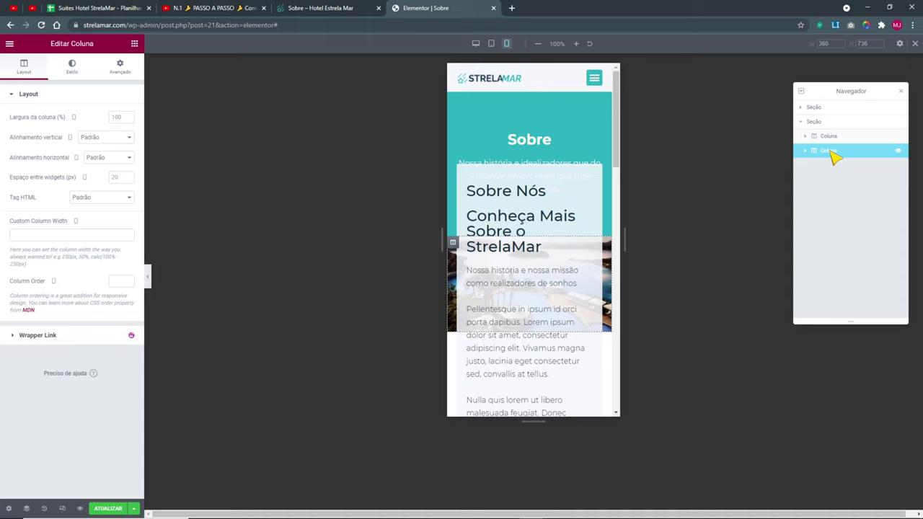
pyautogui.click(119, 69)
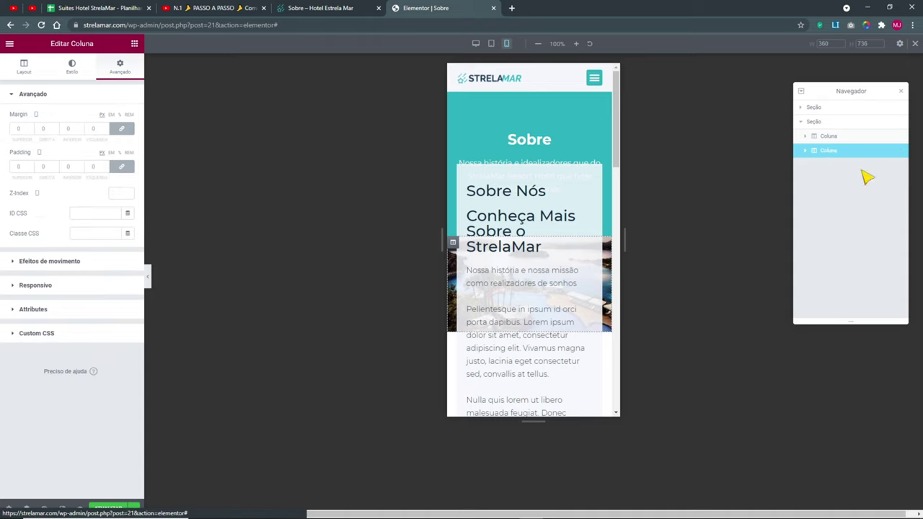
# - Set the "Sobre Nós" text column's mobile top margin to -50, trying -150 first
pyautogui.click(836, 137)
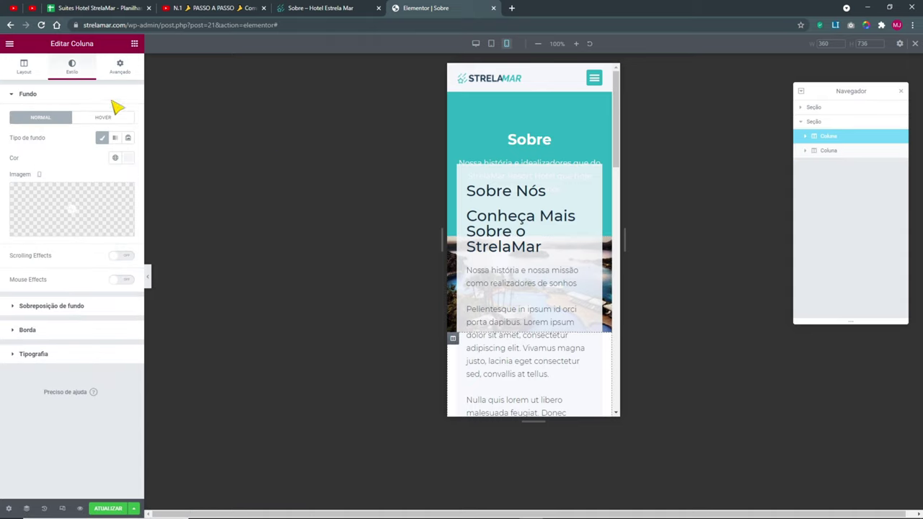
pyautogui.click(119, 69)
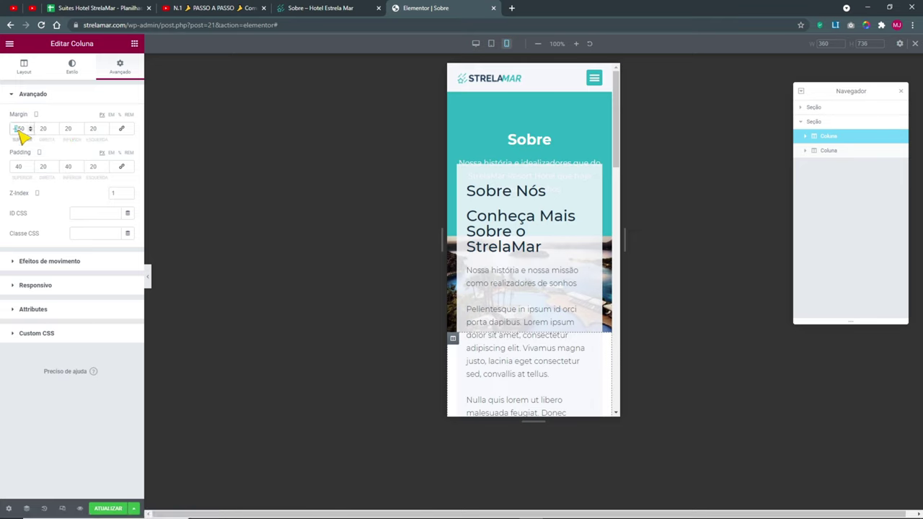
pyautogui.write('-150')
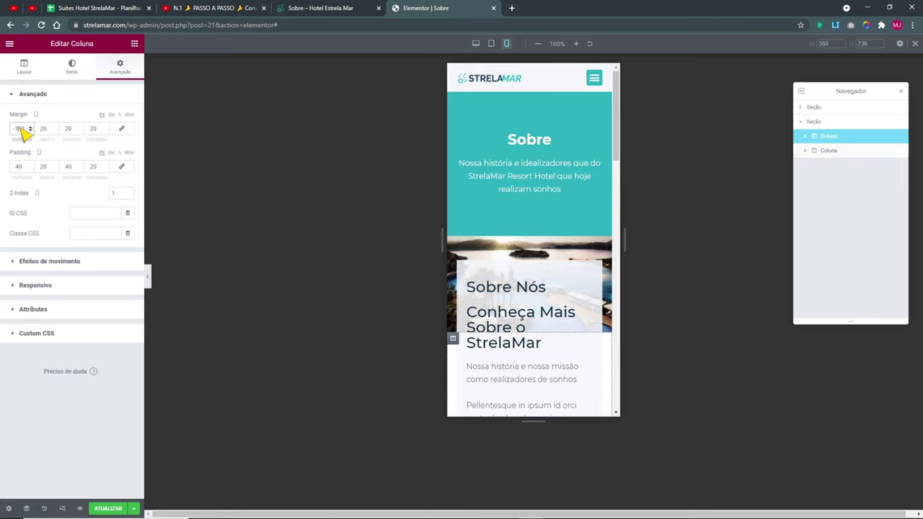
pyautogui.write('-50')
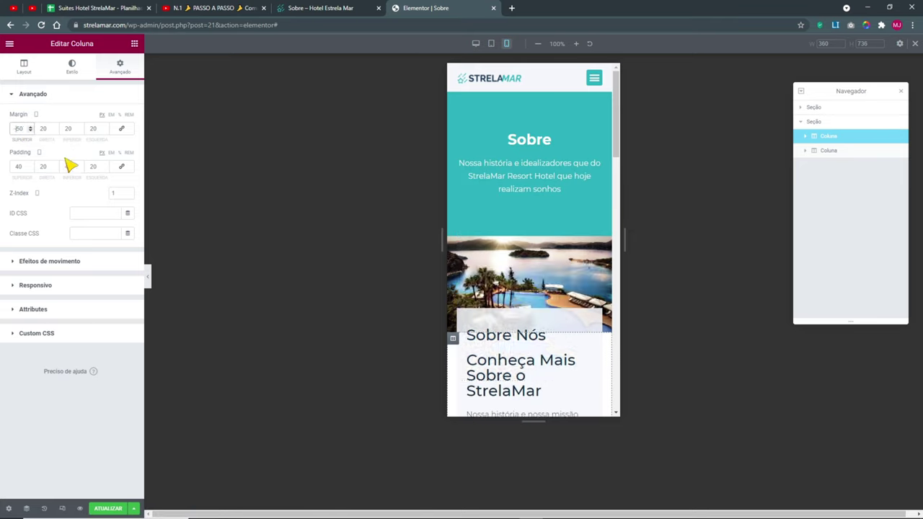
# - Collapse the editor panel to check the text card's overlap with the image in the mobile preview, and restore the panel
pyautogui.click(150, 282)
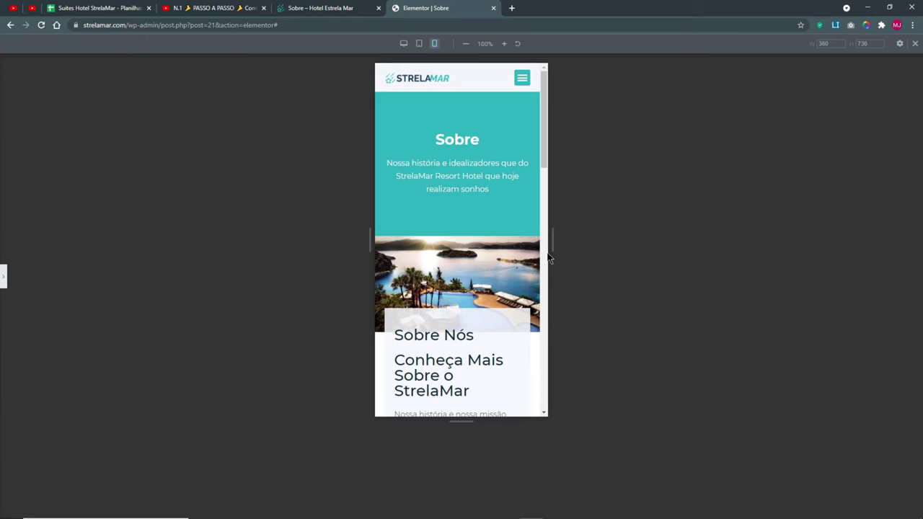
pyautogui.scroll(-3, 482, 260)
pyautogui.scroll(3, 482, 260)
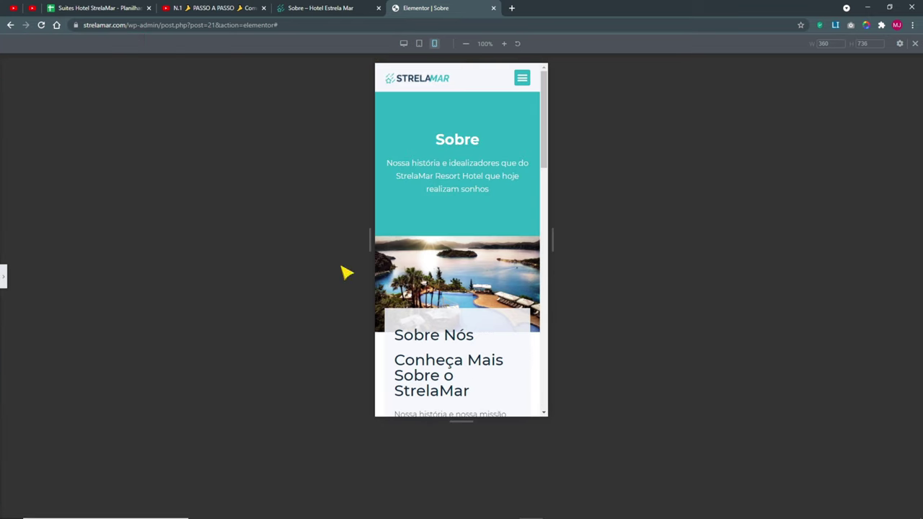
pyautogui.click(3, 279)
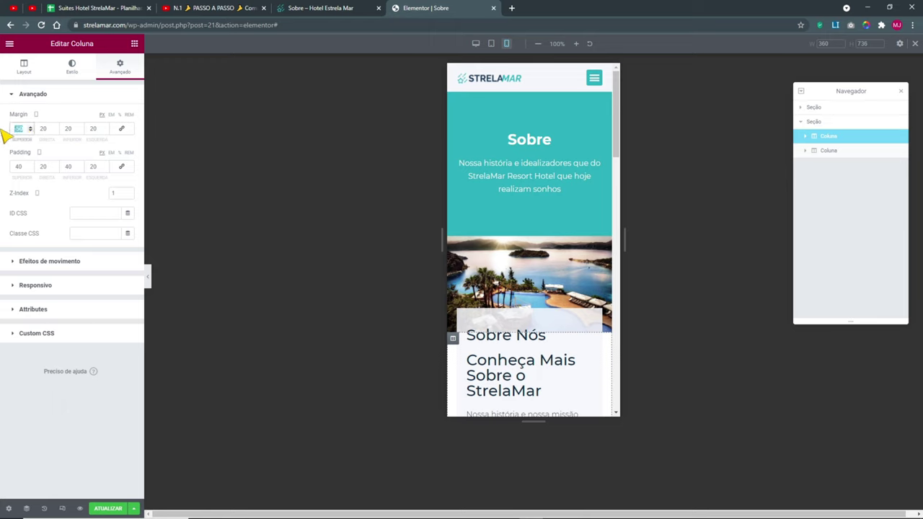
# - Set the text column's mobile margins to 0 on all linked sides, trying a top margin of 20 first, and check the mobile preview
pyautogui.write('20')
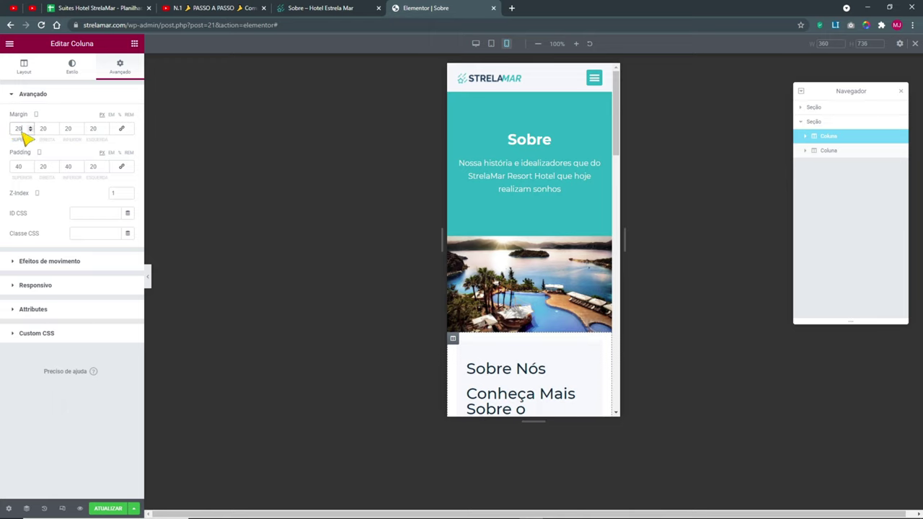
pyautogui.click(119, 128)
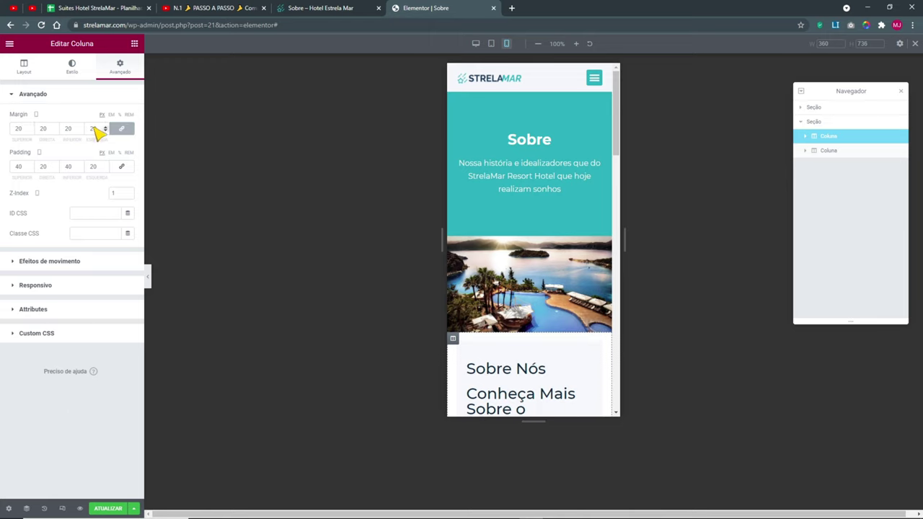
pyautogui.click(118, 130)
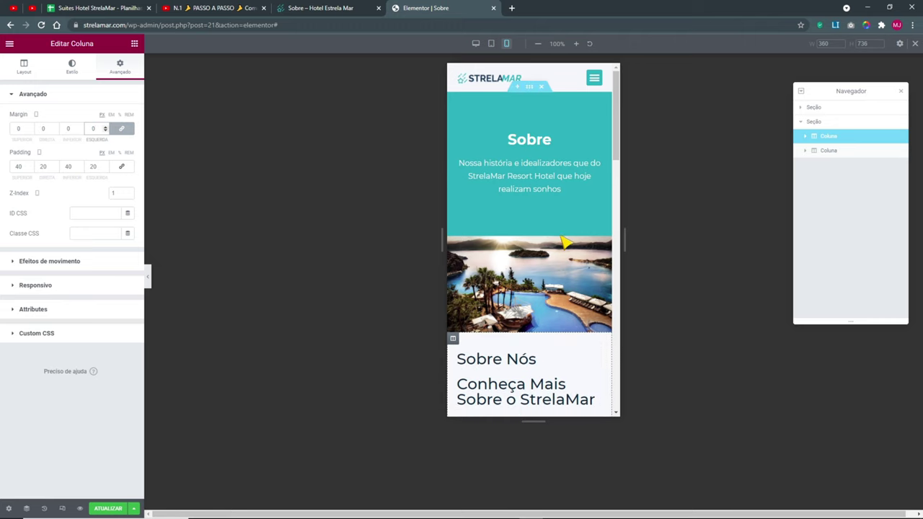
pyautogui.click(148, 278)
pyautogui.scroll(-5, 505, 298)
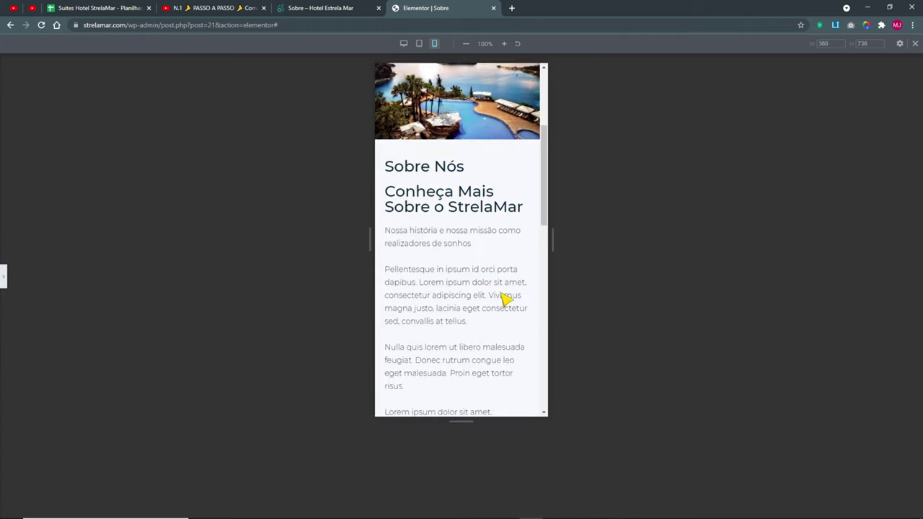
pyautogui.scroll(4, 454, 291)
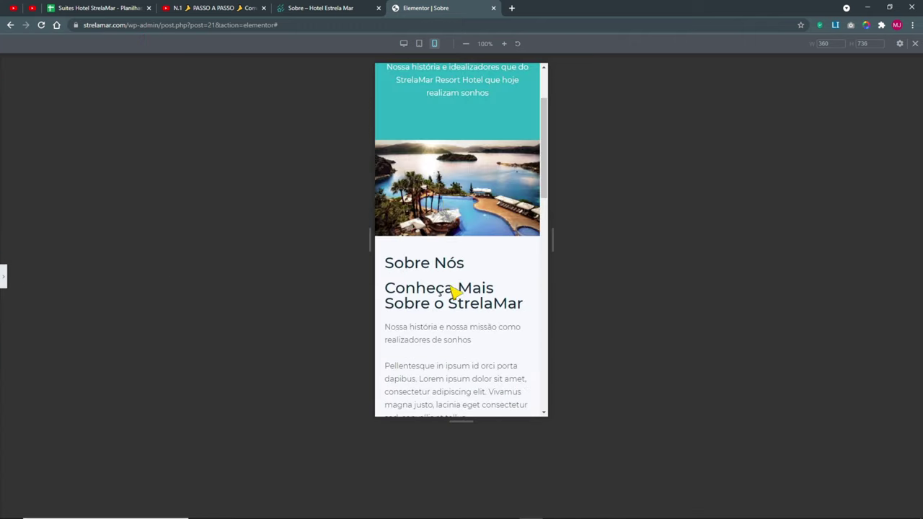
pyautogui.click(6, 276)
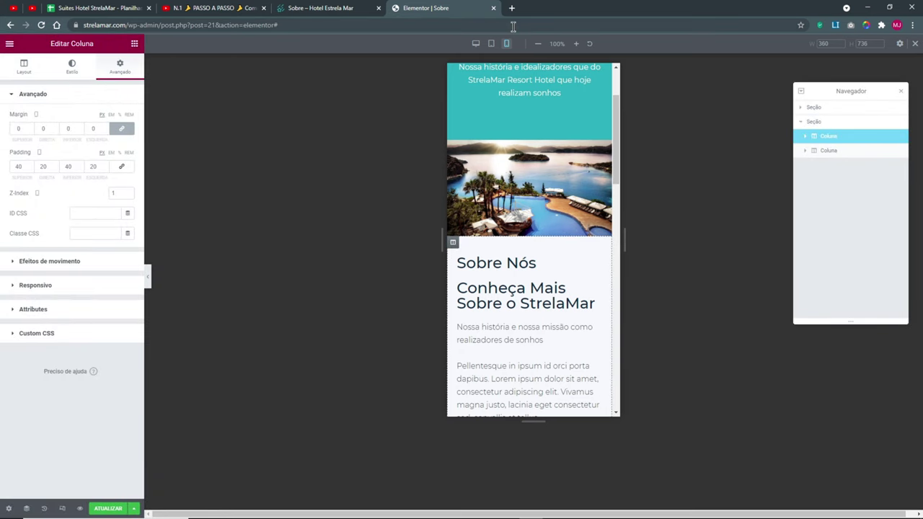
# - Remove the classic background from the "Sobre Nós" text column in the tablet view, and return to the desktop view
pyautogui.click(491, 43)
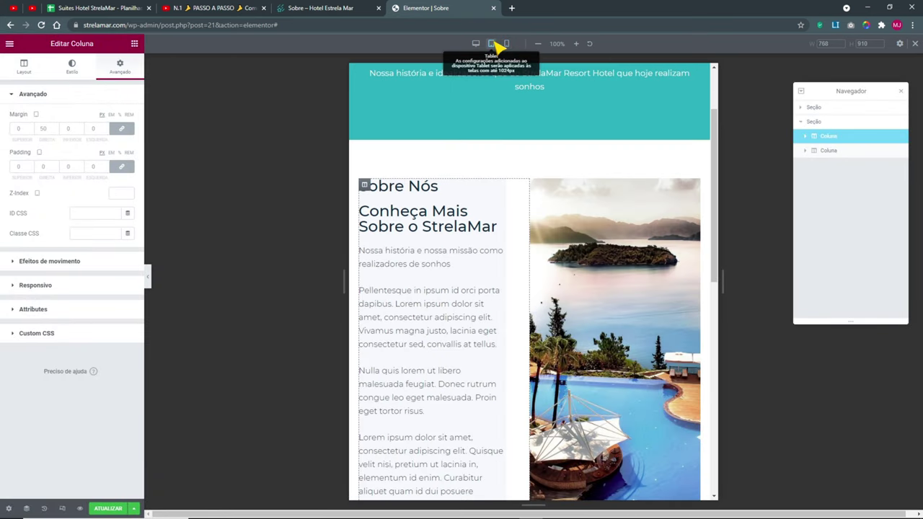
pyautogui.click(72, 68)
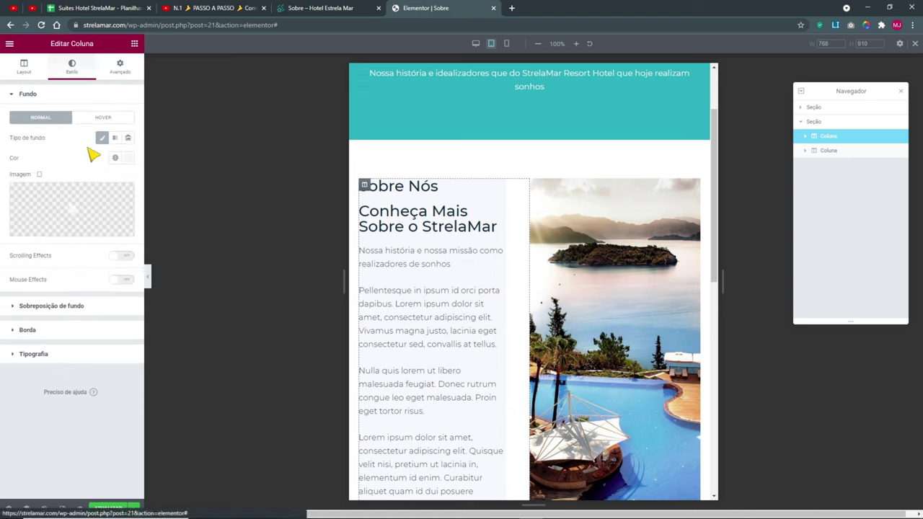
pyautogui.click(102, 137)
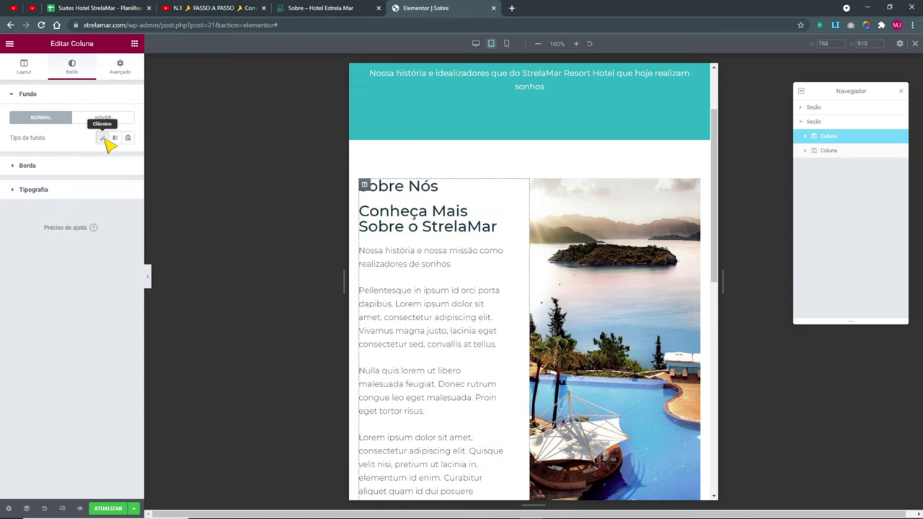
pyautogui.click(476, 43)
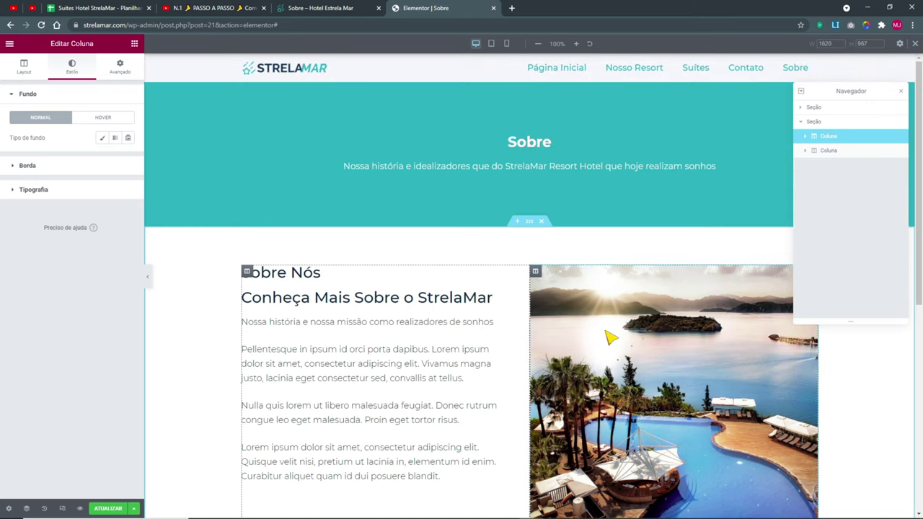
# - Open the site's "Nosso Resort" page in a new tab and load it in the Elementor editor
pyautogui.click(281, 272)
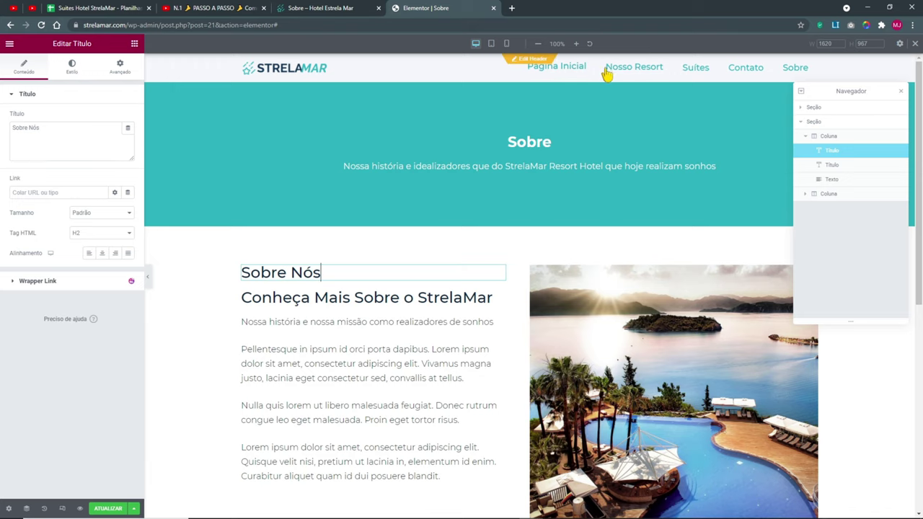
pyautogui.rightClick(649, 70)
pyautogui.click(651, 72)
pyautogui.click(552, 9)
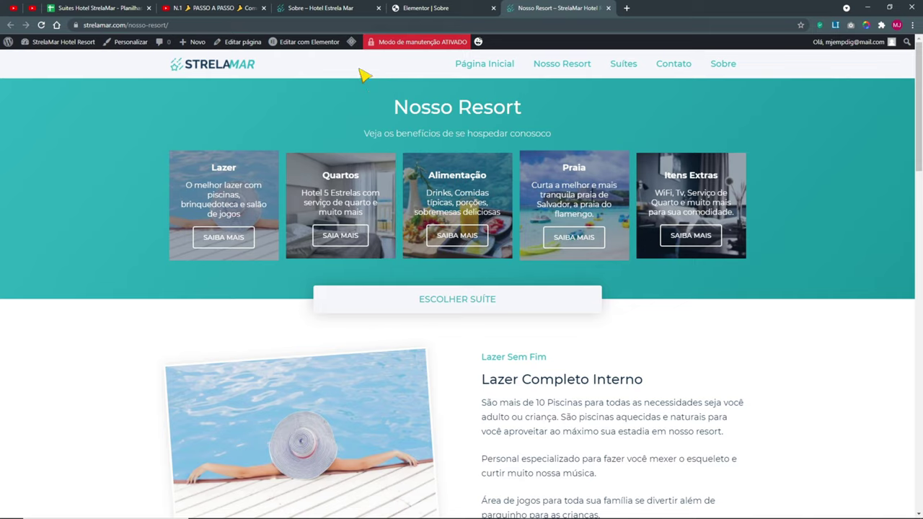
pyautogui.click(305, 43)
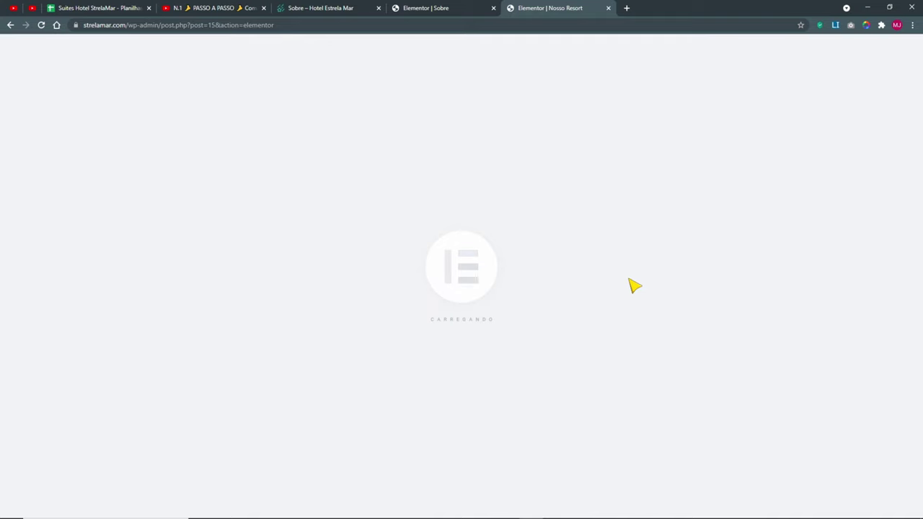
# - Copy the "Lazer Sem Fim" heading on the Nosso Resort page and paste its style onto the "Sobre Nós" heading
pyautogui.scroll(-2, 633, 284)
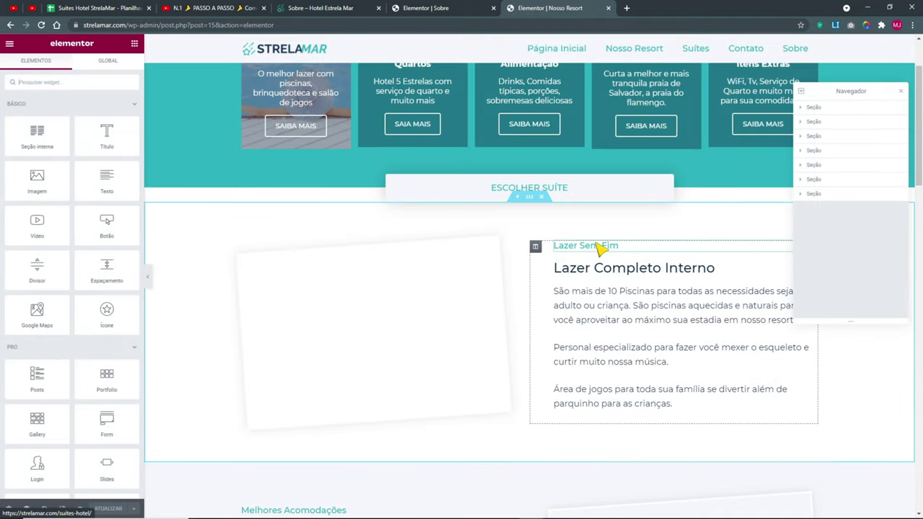
pyautogui.rightClick(598, 247)
pyautogui.click(633, 287)
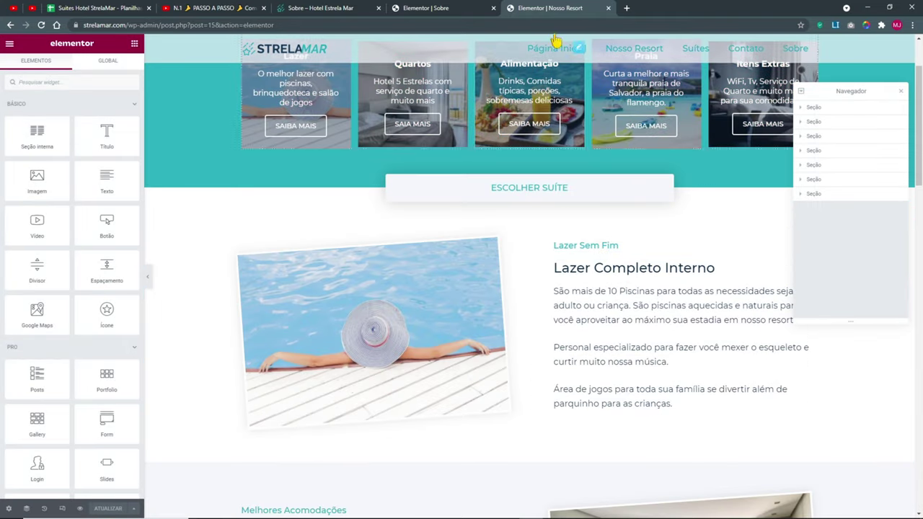
pyautogui.moveTo(433, 8); pyautogui.dragTo(548, 8)
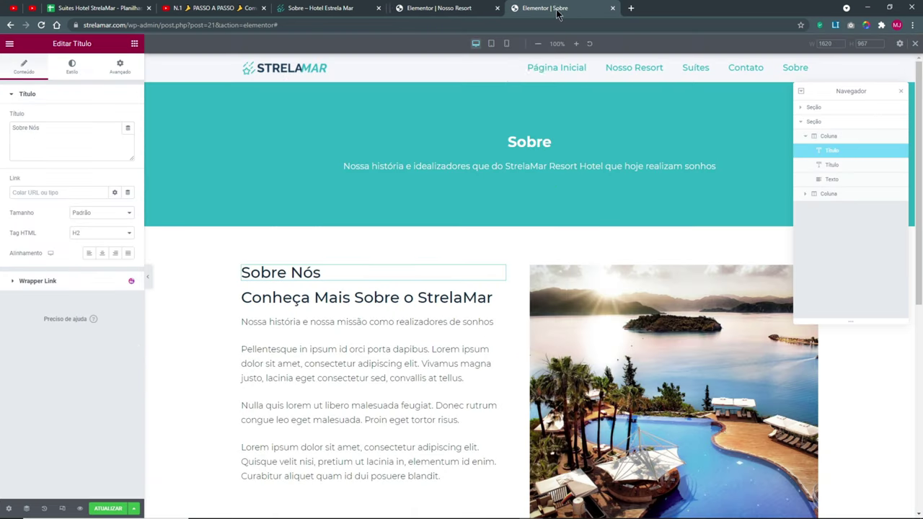
pyautogui.rightClick(308, 274)
pyautogui.click(349, 339)
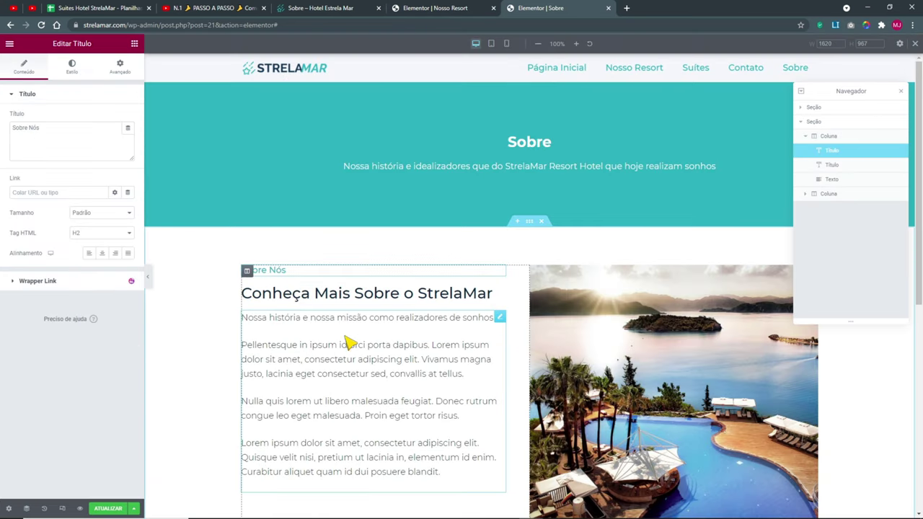
# - Copy the "Lazer Completo Interno" heading and paste its style onto the "Conheça Mais Sobre o StrelaMar" heading
pyautogui.click(482, 9)
pyautogui.rightClick(638, 271)
pyautogui.click(658, 308)
pyautogui.click(548, 8)
pyautogui.rightClick(305, 294)
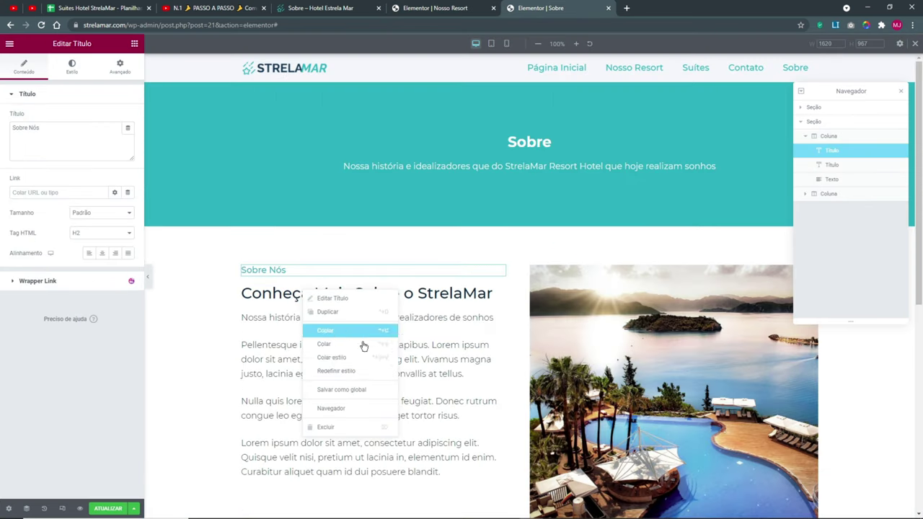
pyautogui.click(368, 358)
# - Copy the body text under "Lazer Completo Interno" and paste its style onto the Sobre page's paragraph text
pyautogui.click(440, 8)
pyautogui.rightClick(655, 346)
pyautogui.click(697, 378)
pyautogui.click(542, 9)
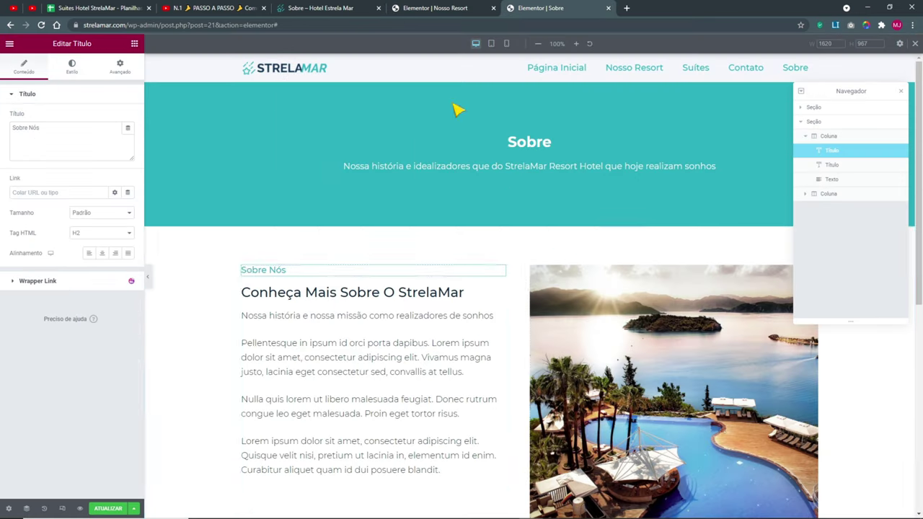
pyautogui.rightClick(299, 383)
pyautogui.click(345, 419)
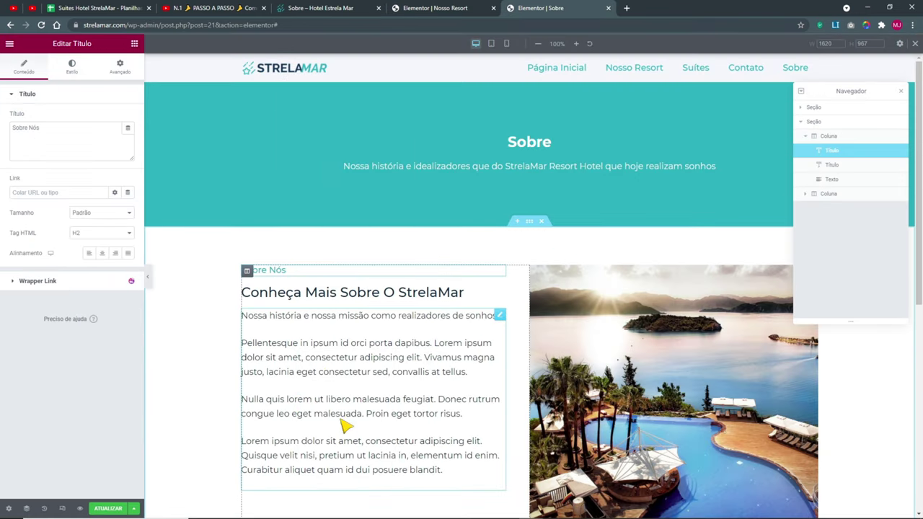
# - Set the "Sobre Nós" text column's vertical alignment to Meio and update the page
pyautogui.scroll(-2, 584, 299)
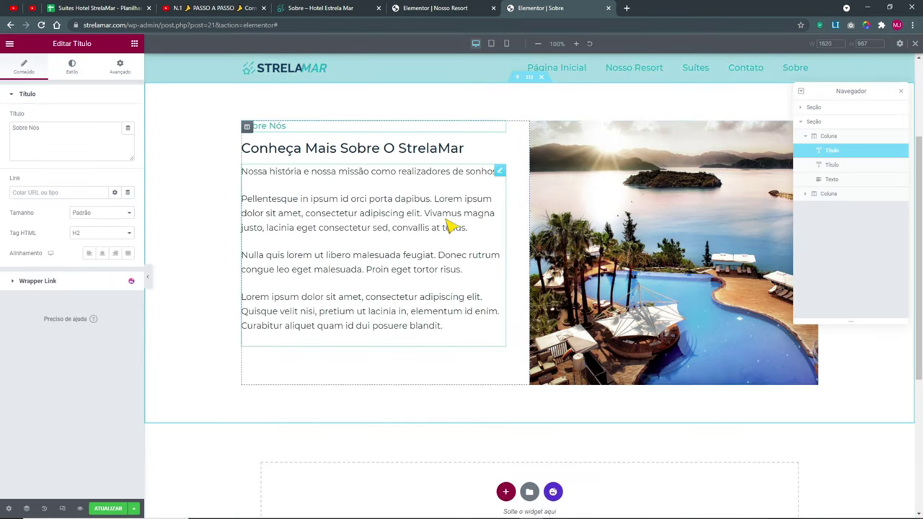
pyautogui.scroll(2, 445, 230)
pyautogui.rightClick(245, 230)
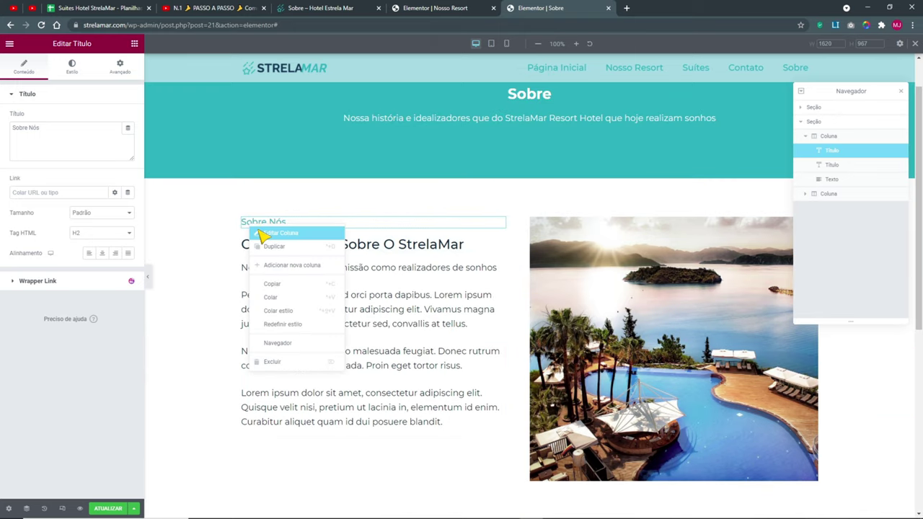
pyautogui.click(278, 233)
pyautogui.click(72, 69)
pyautogui.click(24, 71)
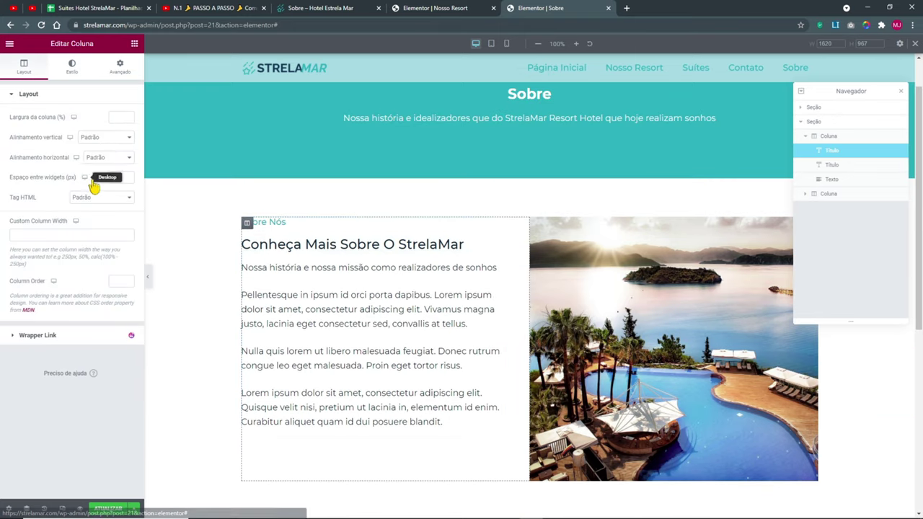
pyautogui.click(92, 143)
pyautogui.click(104, 160)
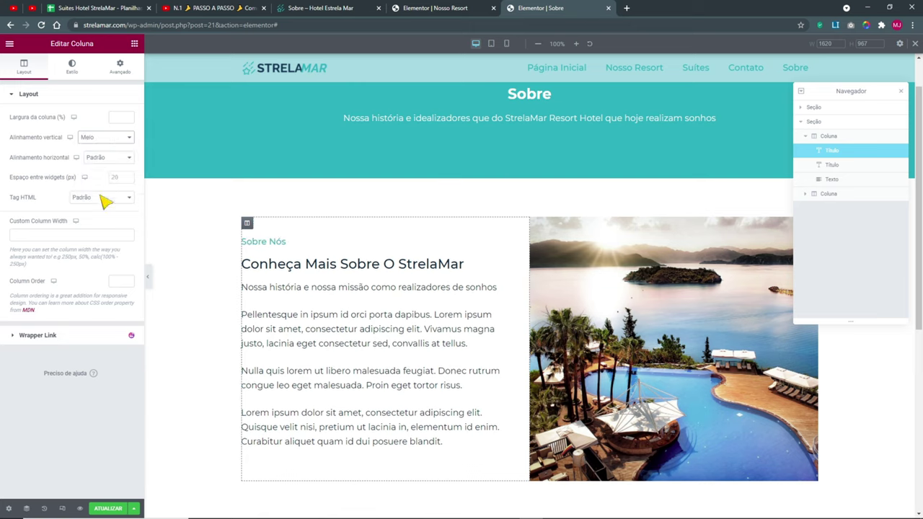
pyautogui.scroll(-3, 393, 311)
pyautogui.click(112, 509)
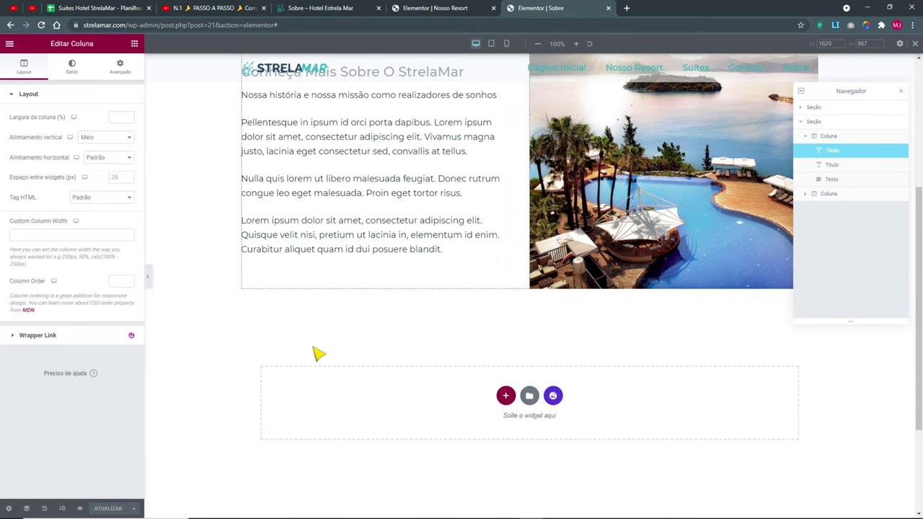
# - Close the Nosso Resort editor and examine the "Nossa Equipe (Diretoria)" section on the reference Sobre page
pyautogui.click(424, 9)
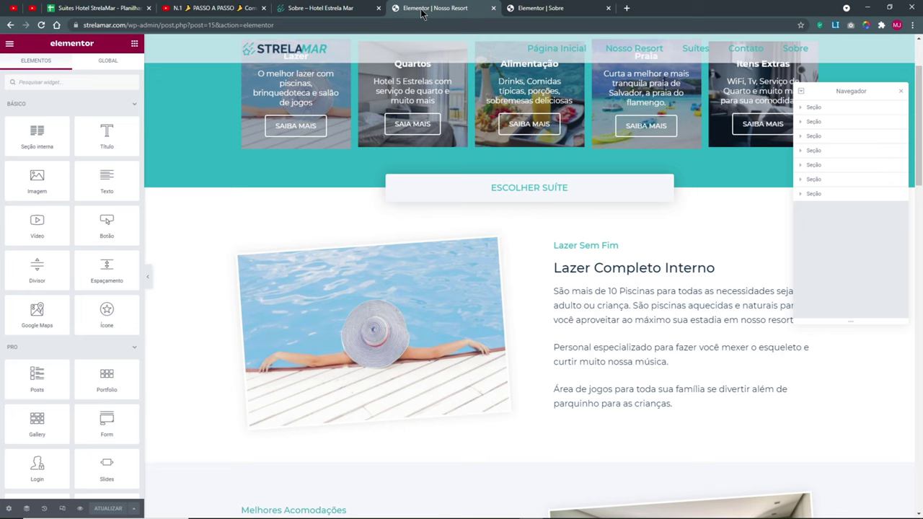
pyautogui.click(493, 8)
pyautogui.click(321, 8)
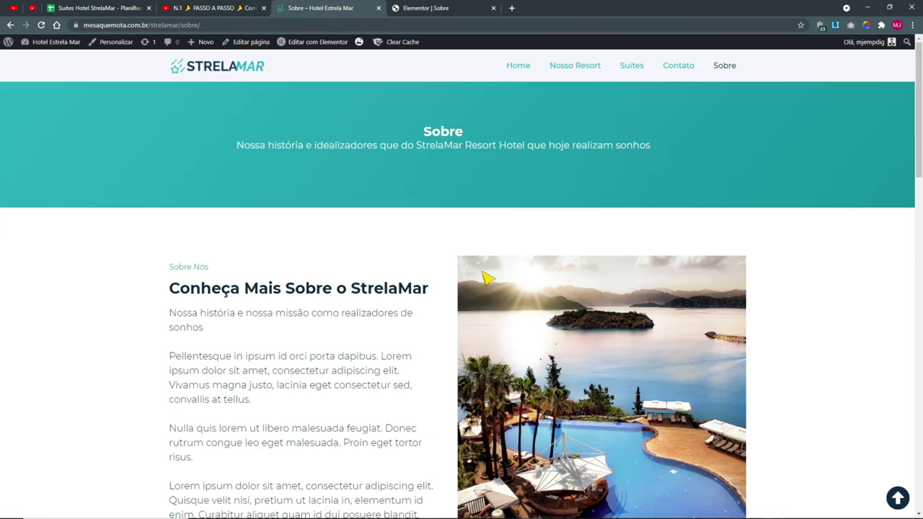
pyautogui.scroll(-4, 493, 283)
pyautogui.scroll(-3, 494, 283)
pyautogui.scroll(2, 406, 284)
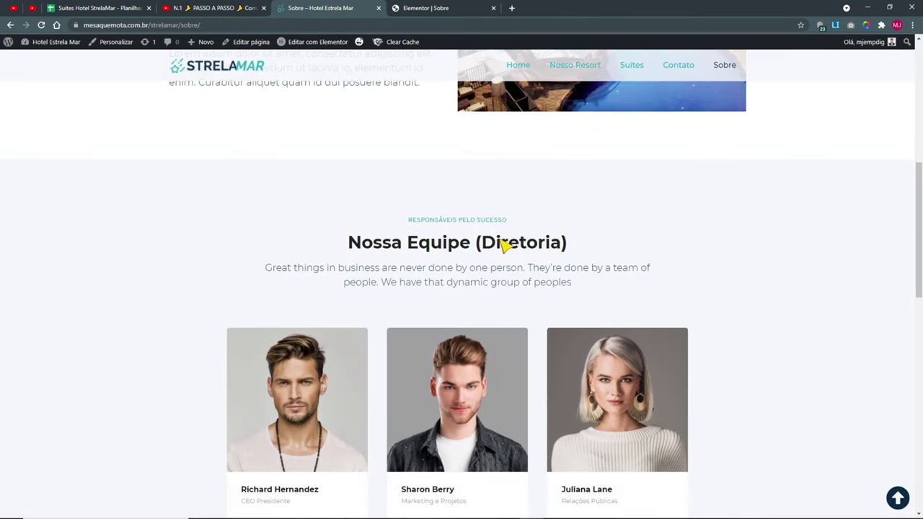
# - Return to the Sobre page editor, open the add-on's template blocks library from the empty drop area, and filter it to Team
pyautogui.click(466, 8)
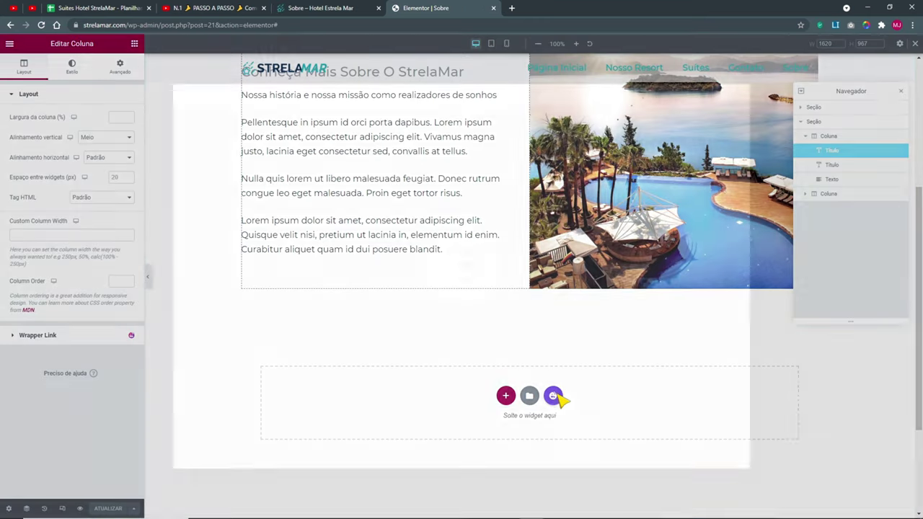
pyautogui.click(555, 395)
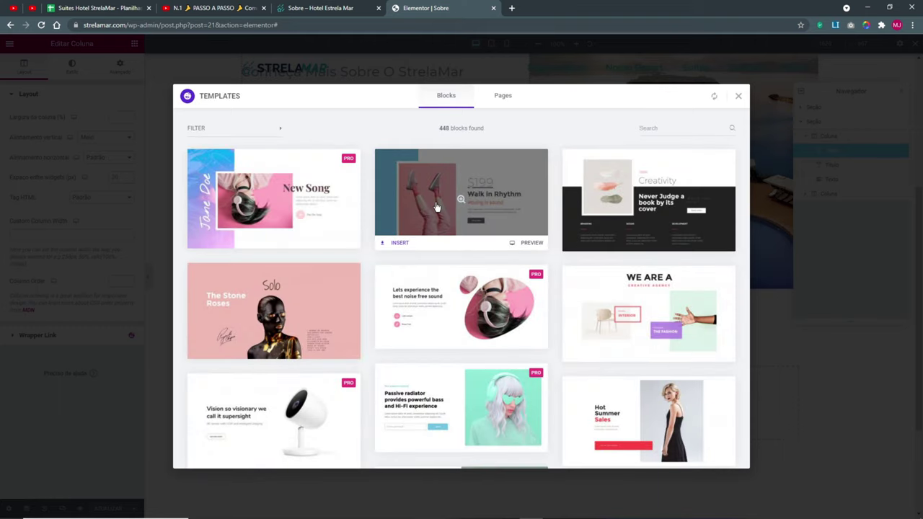
pyautogui.click(205, 130)
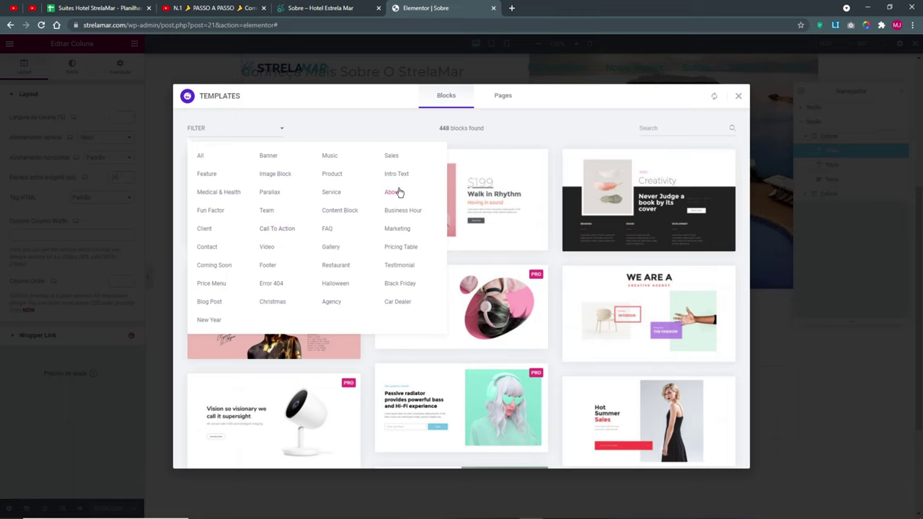
pyautogui.click(265, 216)
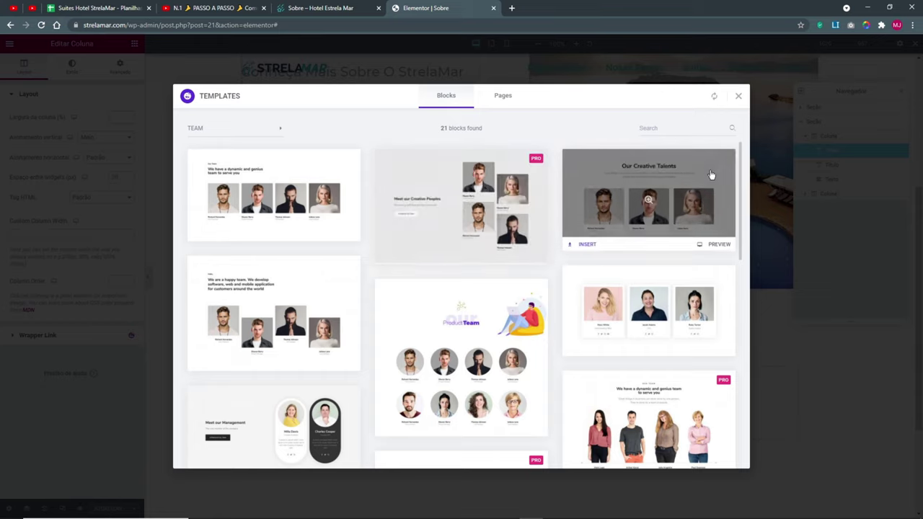
# - Insert the "Our Creative Talents" team block into the Sobre page and check its content
pyautogui.click(585, 243)
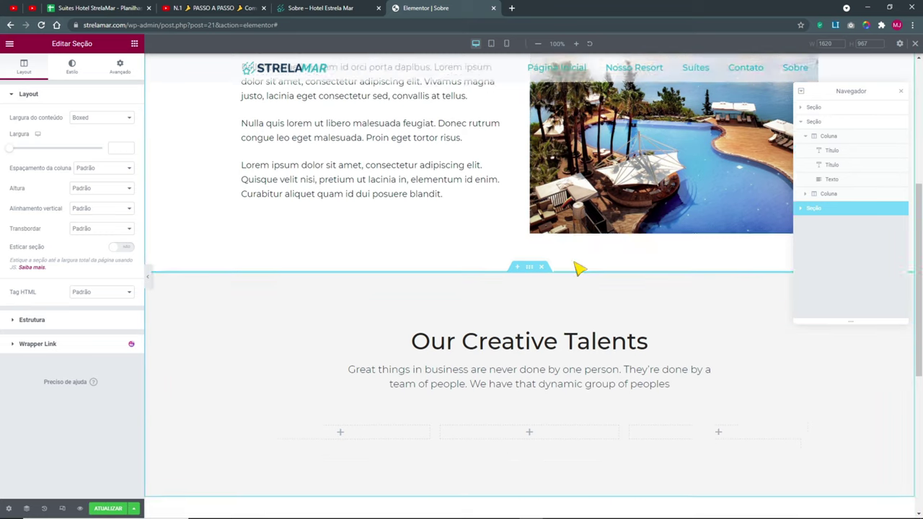
pyautogui.scroll(5, 488, 276)
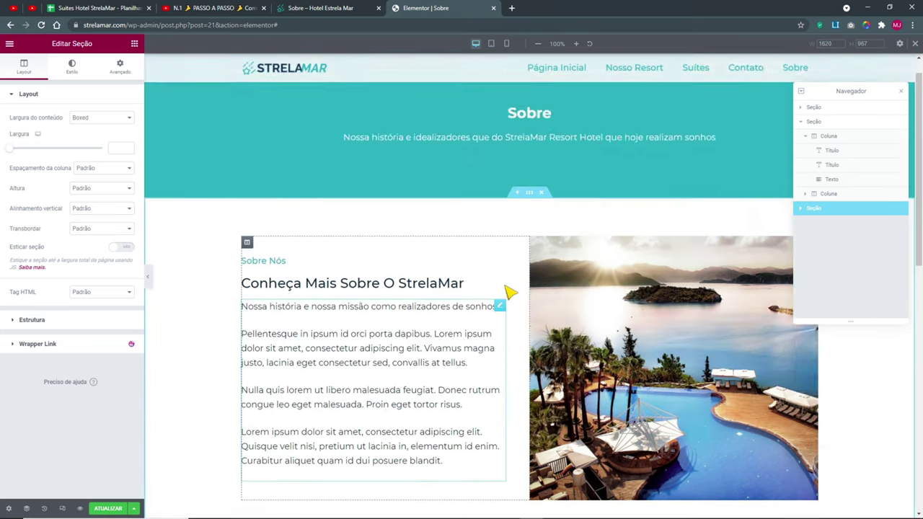
pyautogui.scroll(-4, 510, 293)
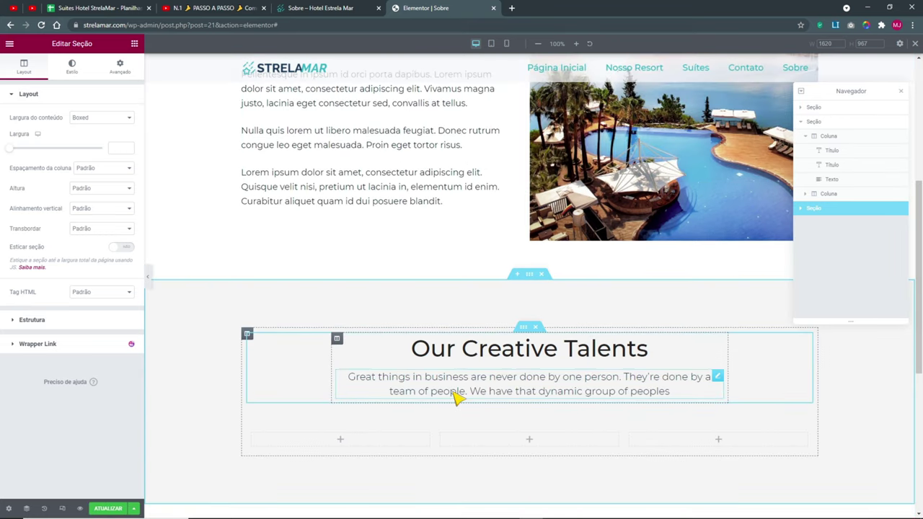
pyautogui.scroll(-2, 509, 389)
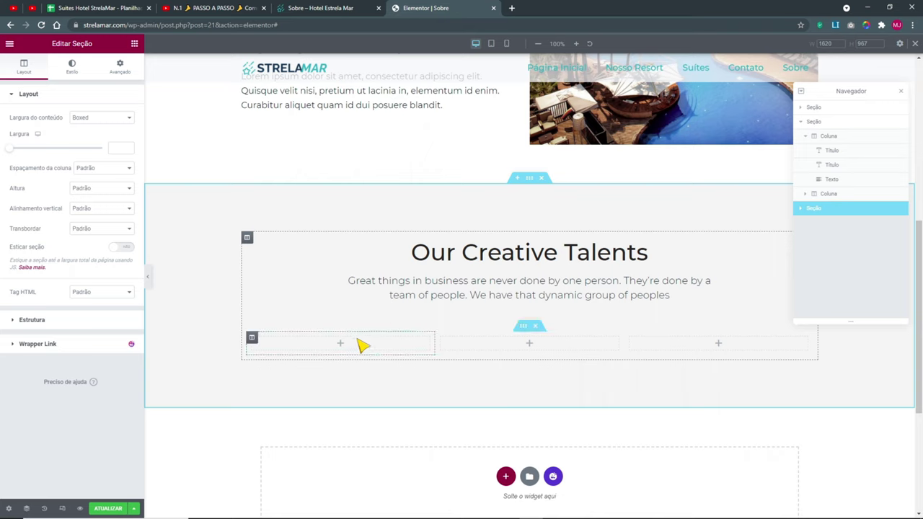
# - Add a drop area above the team section, filter the template blocks to Team and insert "Our Creative Talents" from its preview
pyautogui.click(519, 178)
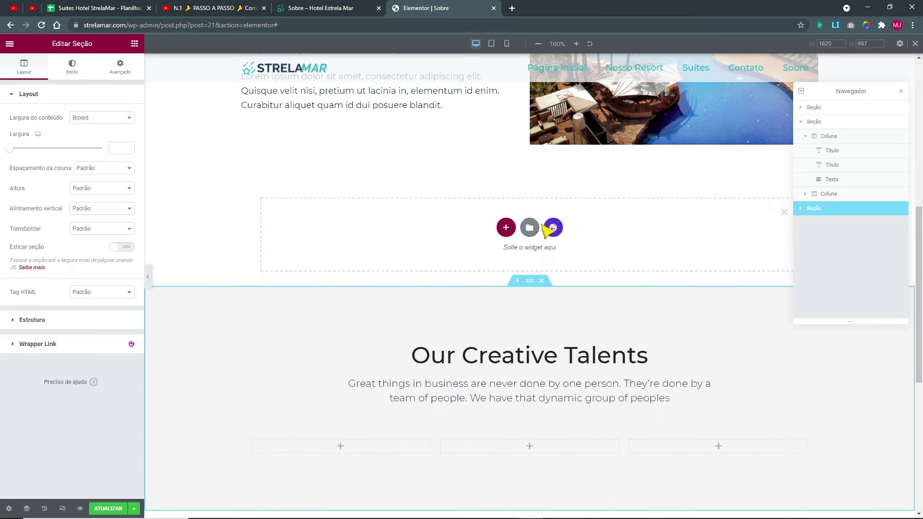
pyautogui.click(554, 228)
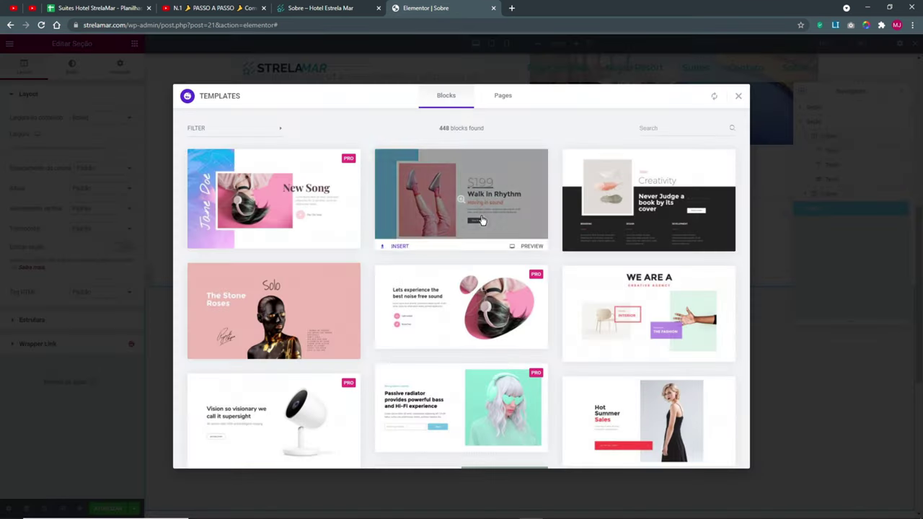
pyautogui.scroll(-3, 635, 249)
pyautogui.scroll(2, 277, 196)
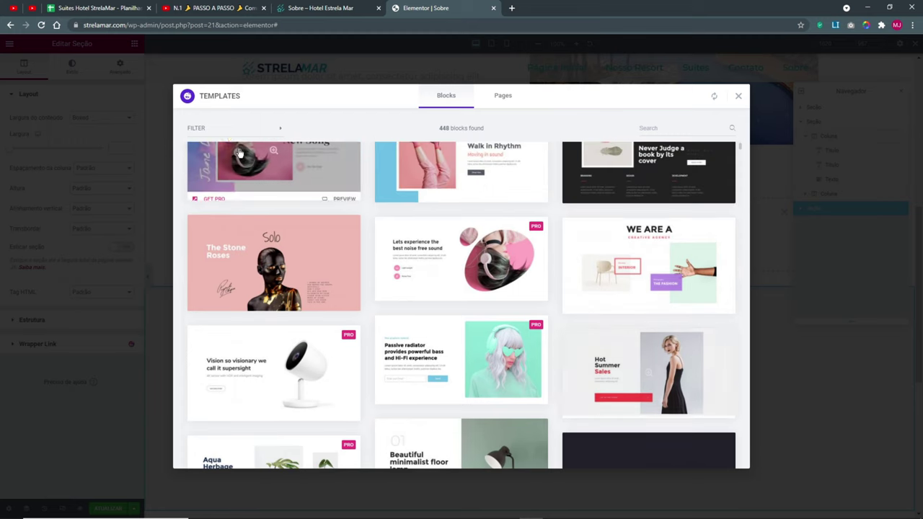
pyautogui.click(212, 130)
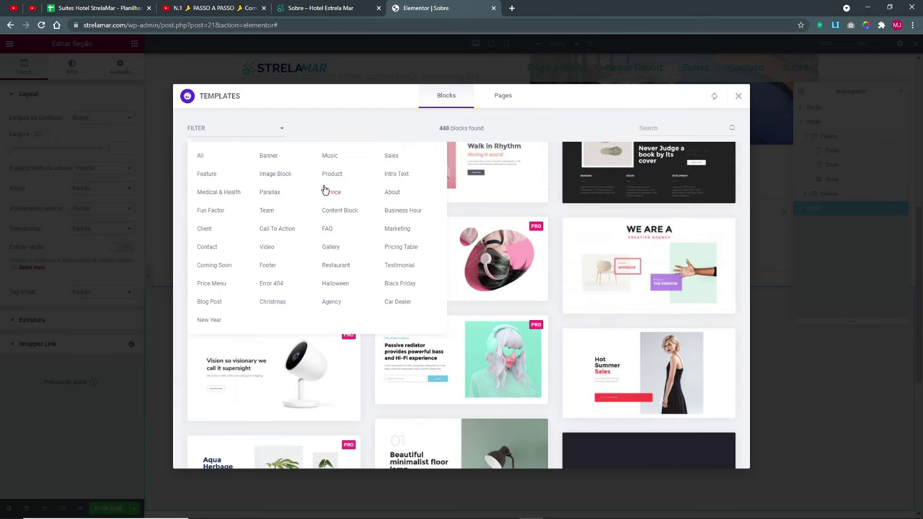
pyautogui.click(266, 214)
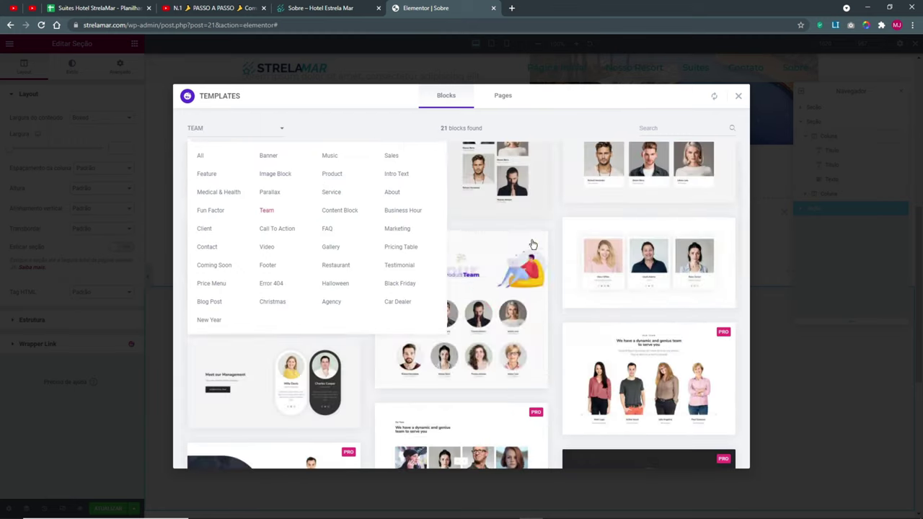
pyautogui.click(649, 153)
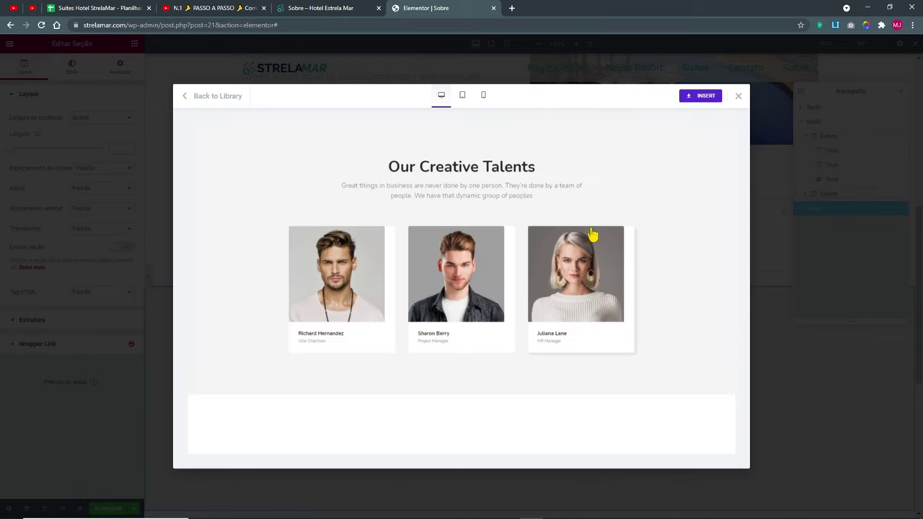
pyautogui.click(705, 98)
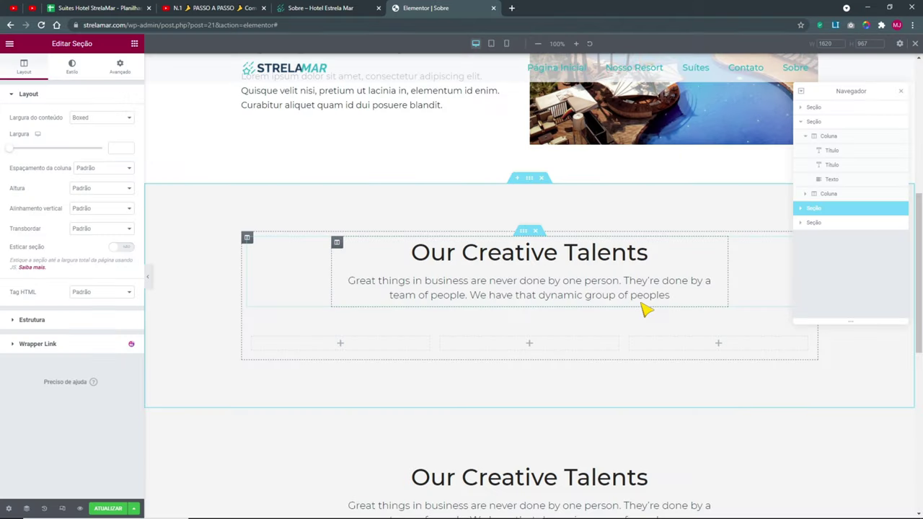
# - Check the empty columns of the inserted team blocks, update the Sobre page and reload its editor
pyautogui.scroll(-5, 652, 321)
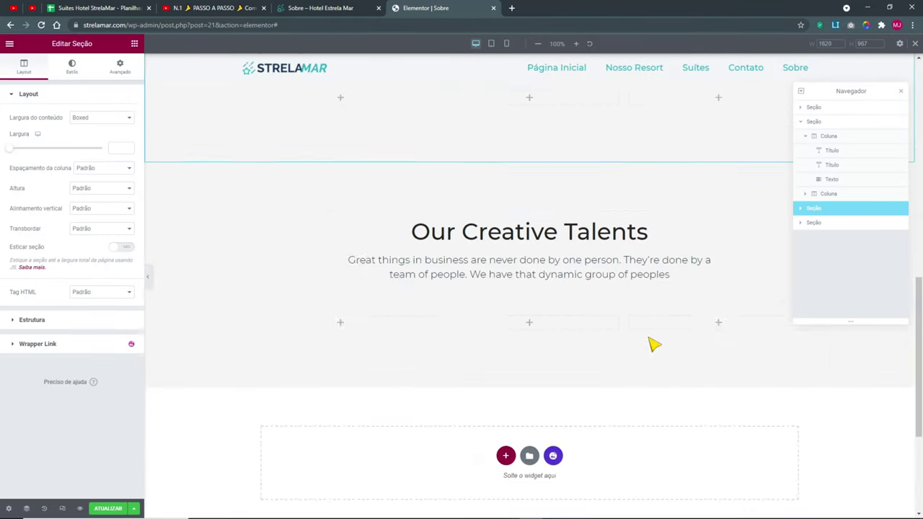
pyautogui.scroll(5, 651, 344)
pyautogui.click(498, 346)
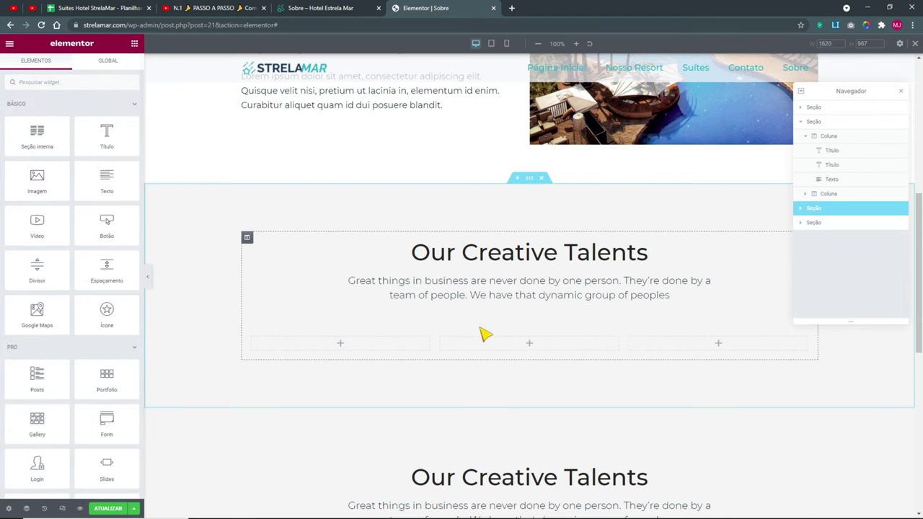
pyautogui.rightClick(495, 348)
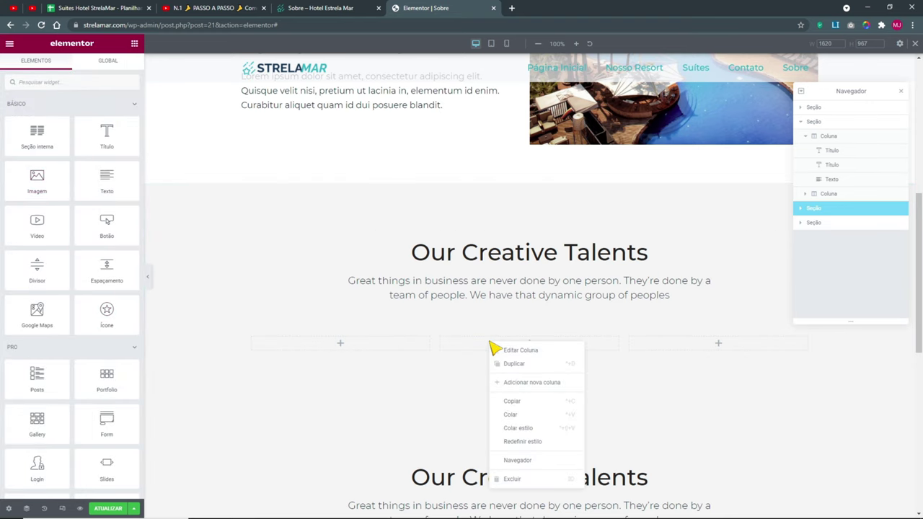
pyautogui.click(114, 508)
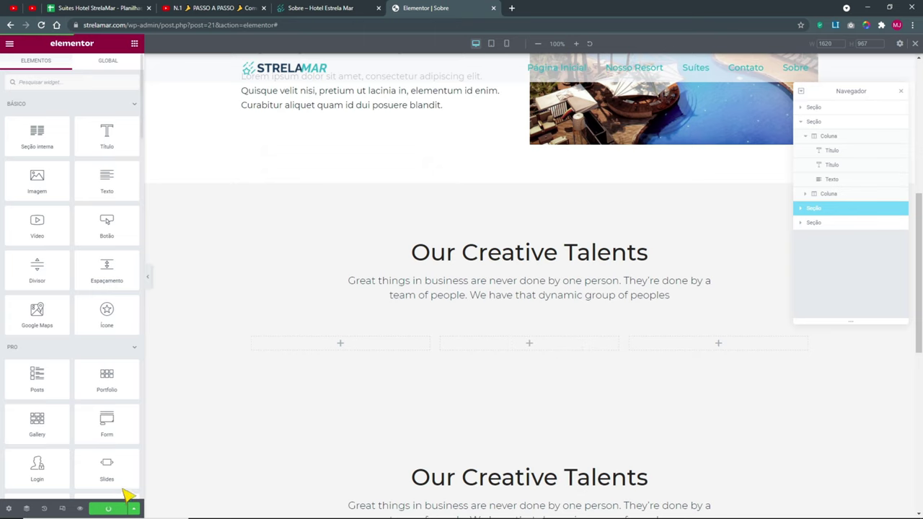
pyautogui.press('F5')
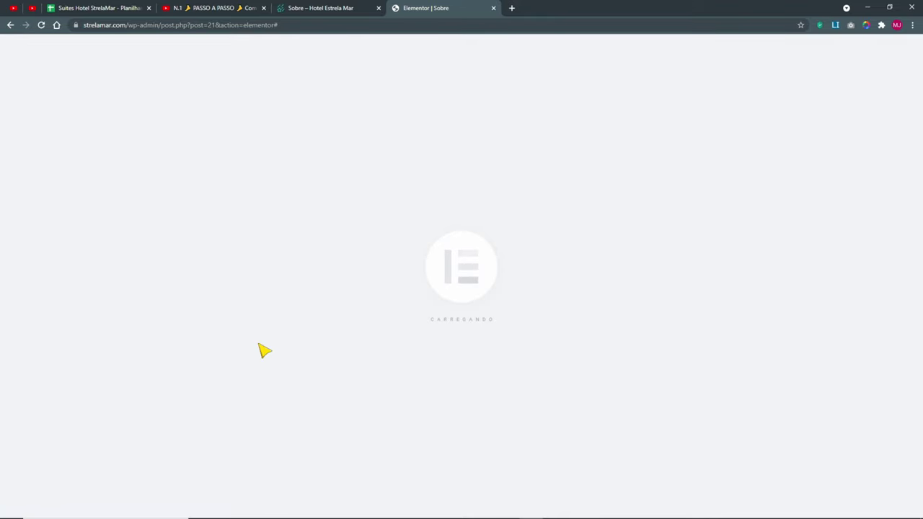
# - In the reloaded editor, insert another "Our Creative Talents" block from the Team templates directly below the "Sobre Nós" section
pyautogui.scroll(-6, 329, 393)
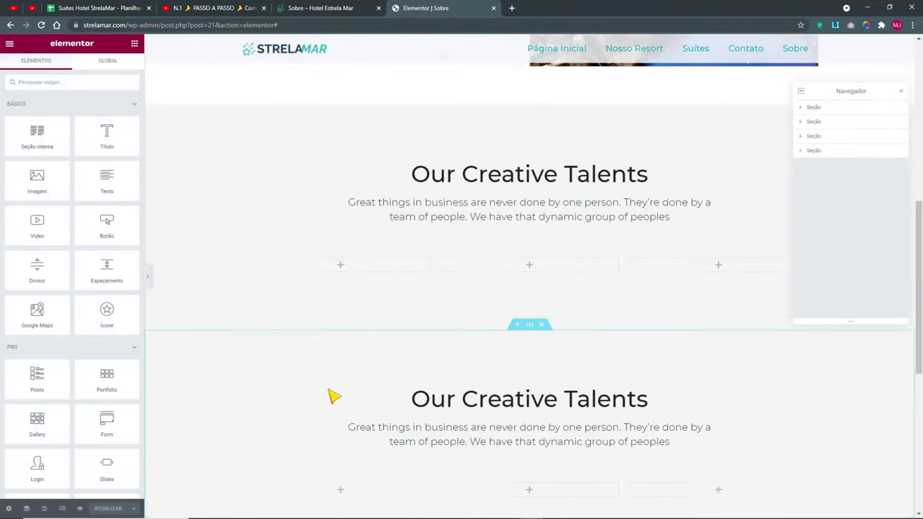
pyautogui.scroll(2, 498, 258)
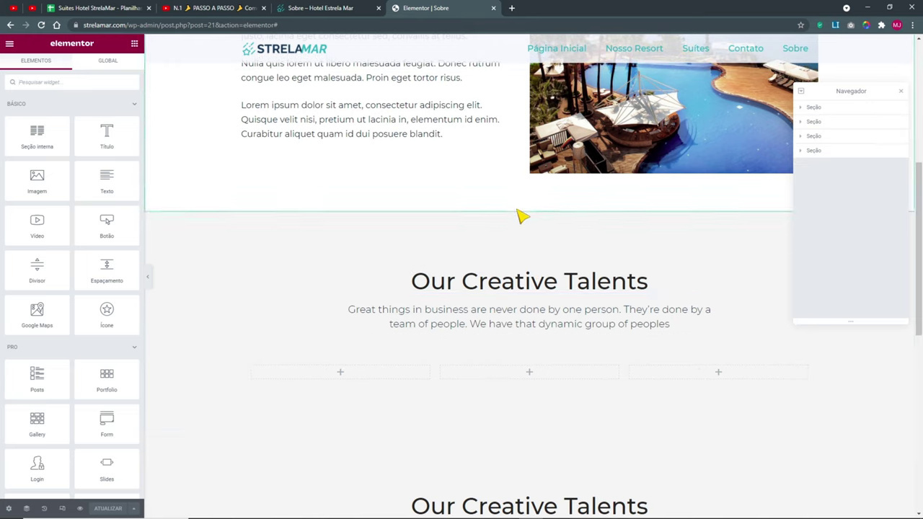
pyautogui.click(531, 211)
pyautogui.click(552, 256)
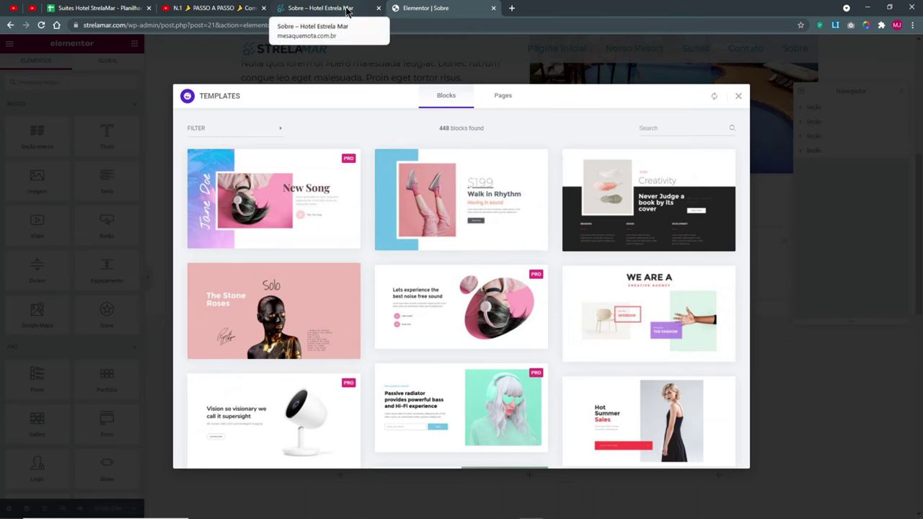
pyautogui.scroll(-5, 649, 301)
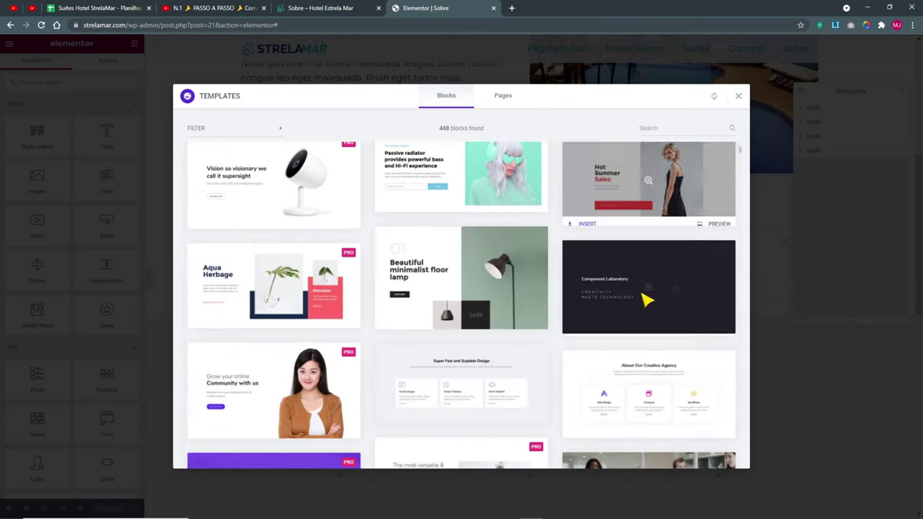
pyautogui.scroll(3, 657, 312)
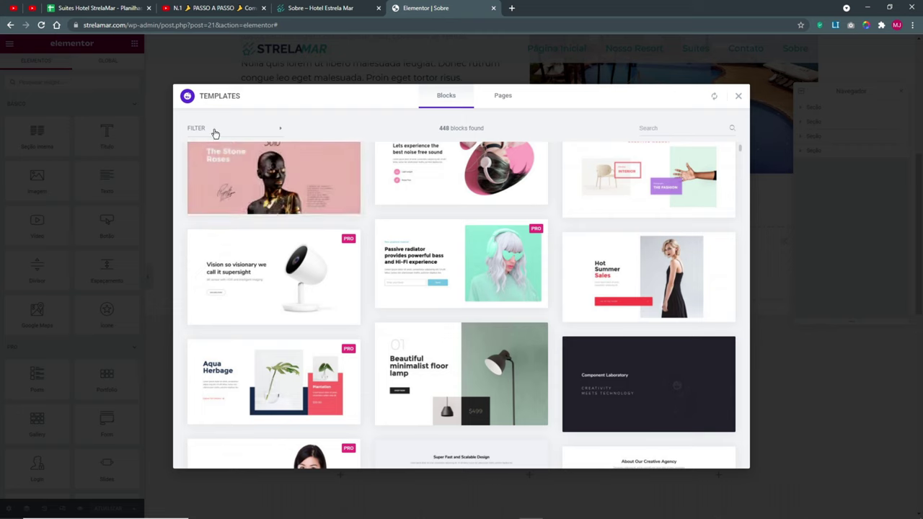
pyautogui.click(238, 130)
pyautogui.click(266, 210)
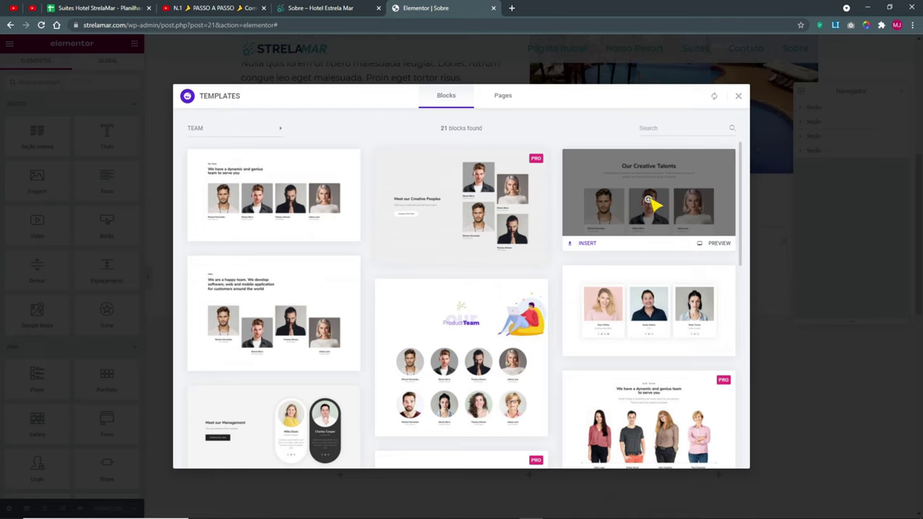
pyautogui.click(649, 203)
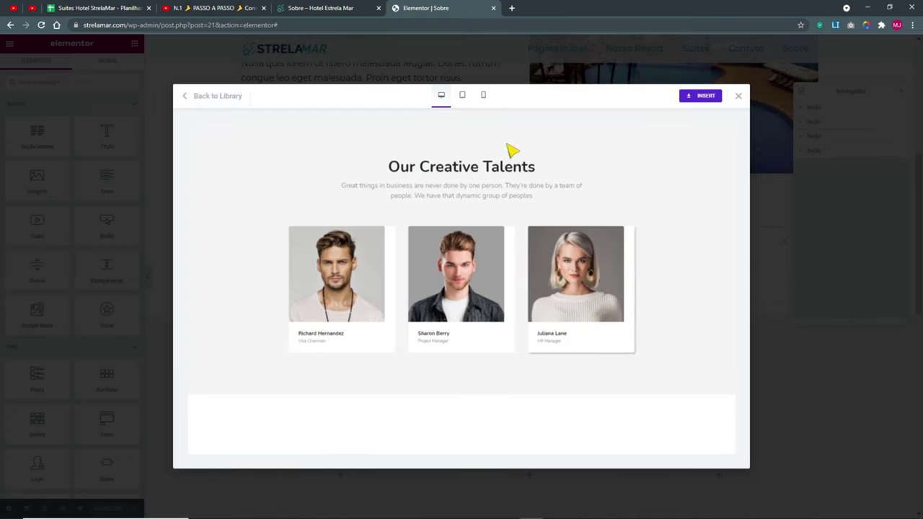
pyautogui.click(712, 101)
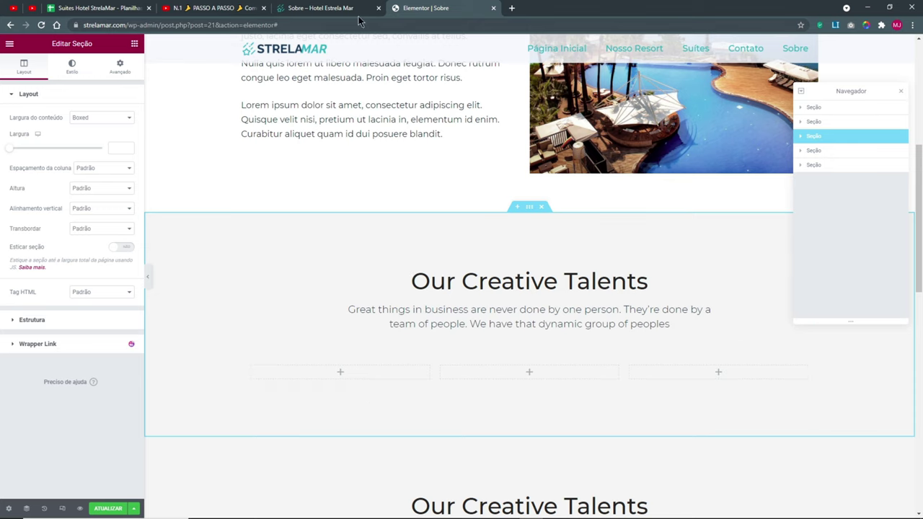
# - Compare the reference page's "Nossa Equipe (Diretoria)" team cards with the inserted block in the Sobre editor
pyautogui.click(321, 8)
pyautogui.scroll(-2, 433, 303)
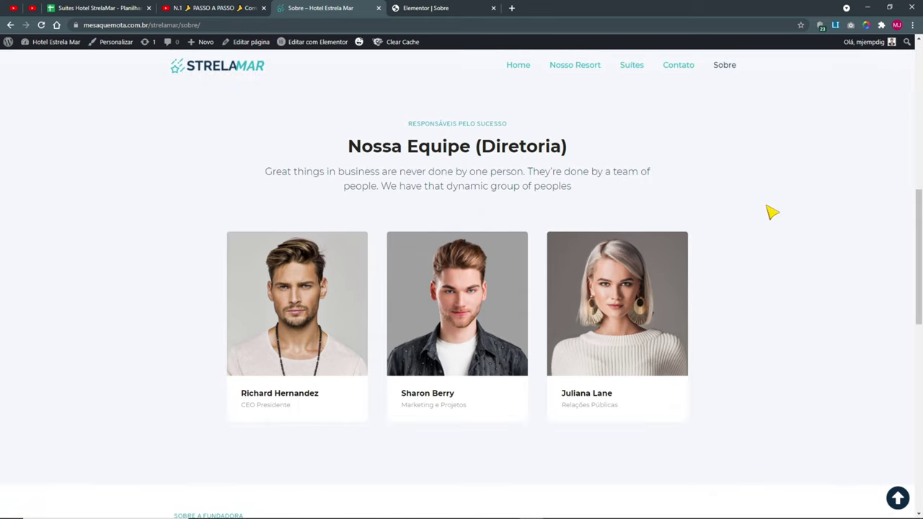
pyautogui.scroll(2, 494, 124)
pyautogui.click(460, 11)
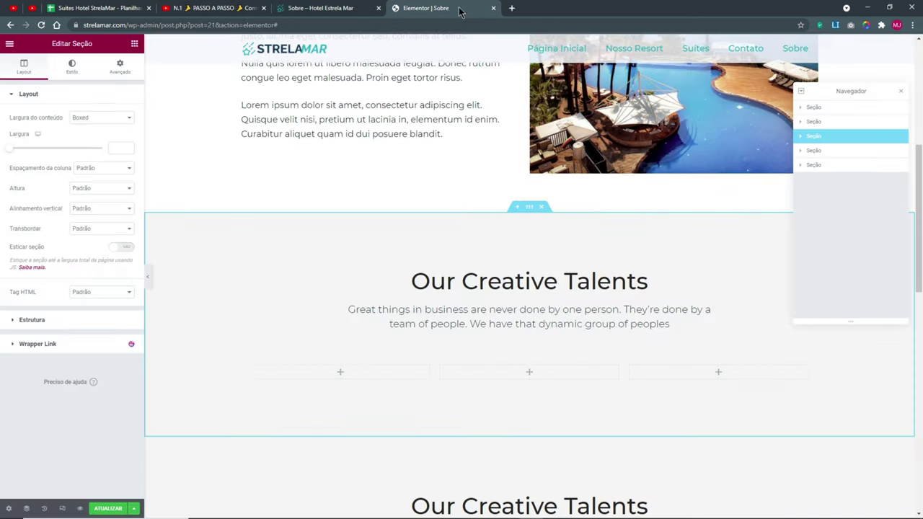
pyautogui.click(355, 7)
pyautogui.scroll(-2, 337, 310)
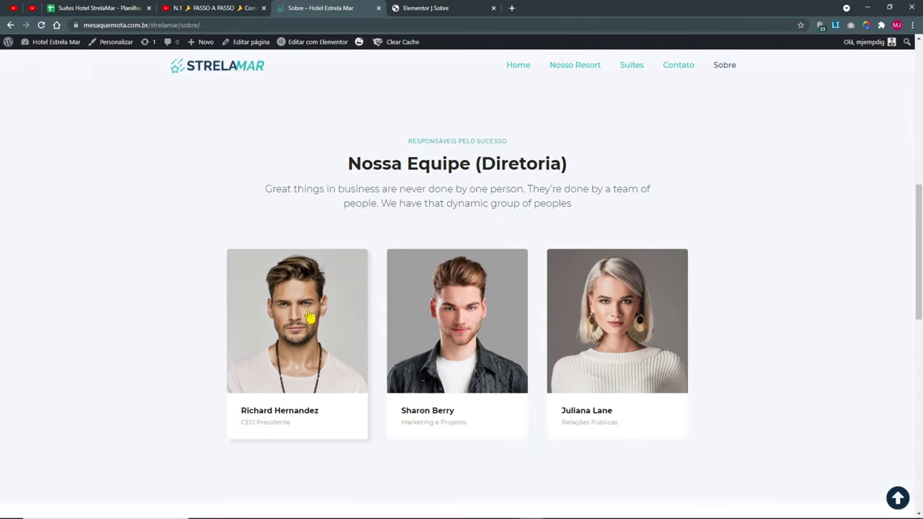
pyautogui.click(462, 9)
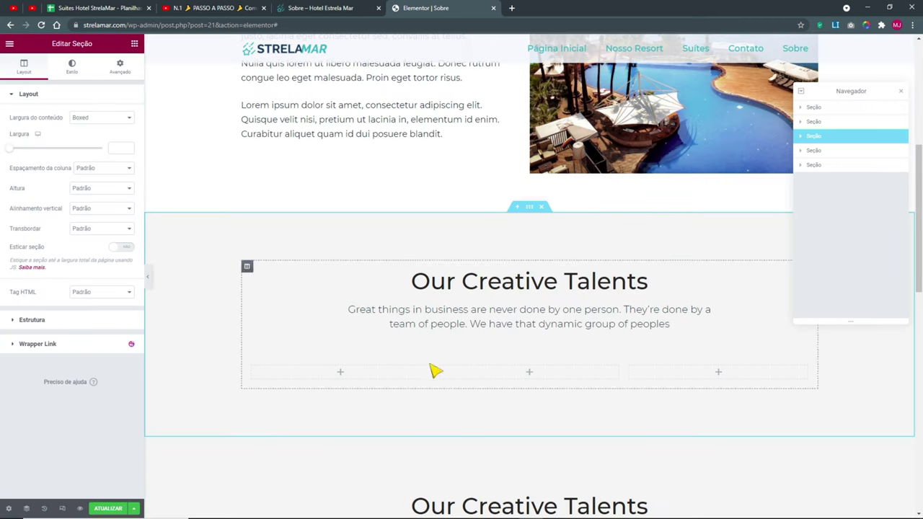
# - Place an Imagem widget in the first empty column of the upper team block and browse the media library for a team photo
pyautogui.moveTo(36, 180); pyautogui.dragTo(388, 377)
pyautogui.click(67, 153)
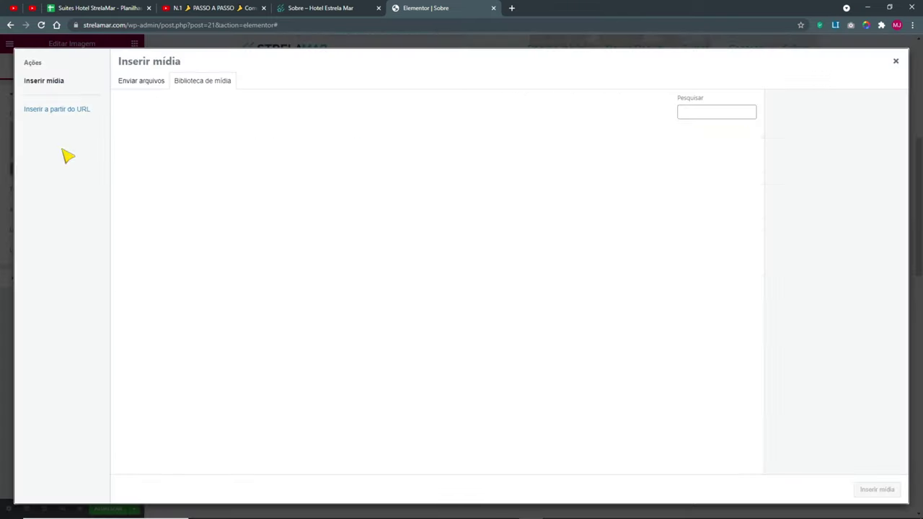
pyautogui.scroll(-1, 245, 165)
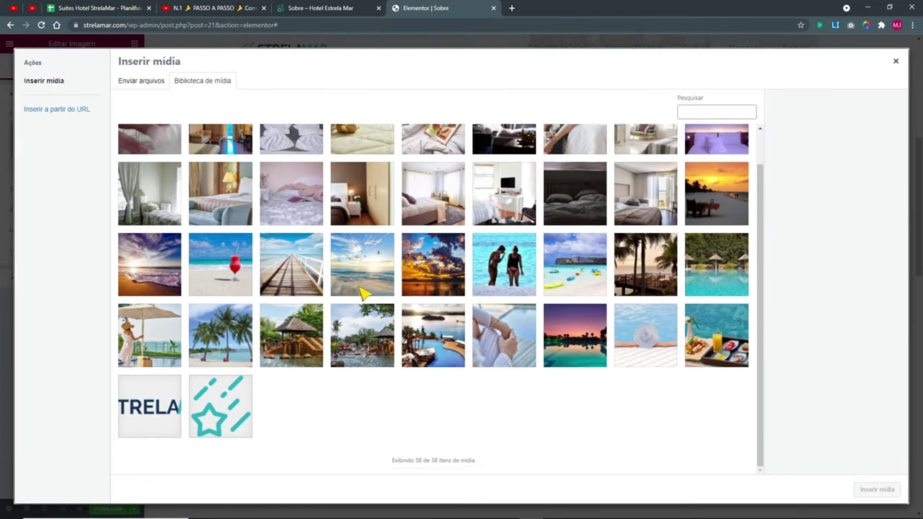
pyautogui.scroll(1, 364, 292)
pyautogui.scroll(-1, 559, 287)
pyautogui.moveTo(435, 460); pyautogui.dragTo(556, 430)
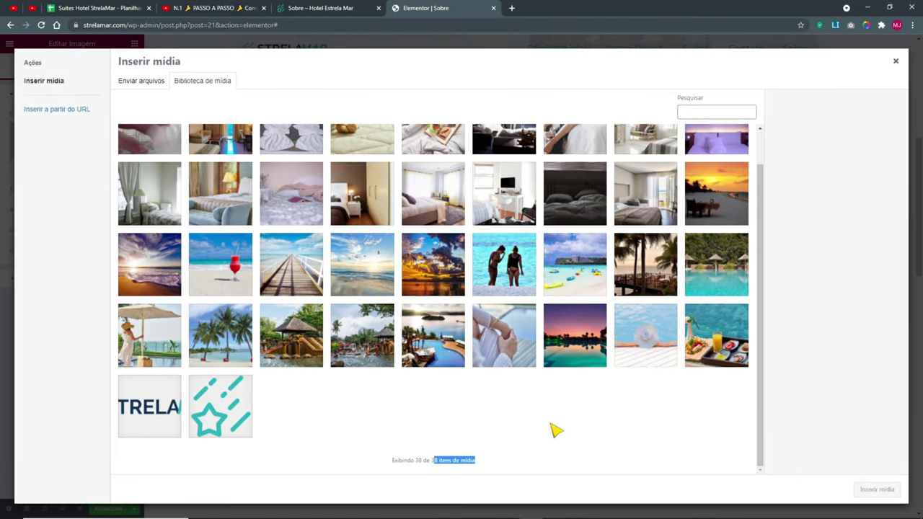
pyautogui.click(896, 63)
# - View the published Sobre page in a new tab, check its team section, and go to the site's WordPress dashboard
pyautogui.click(11, 45)
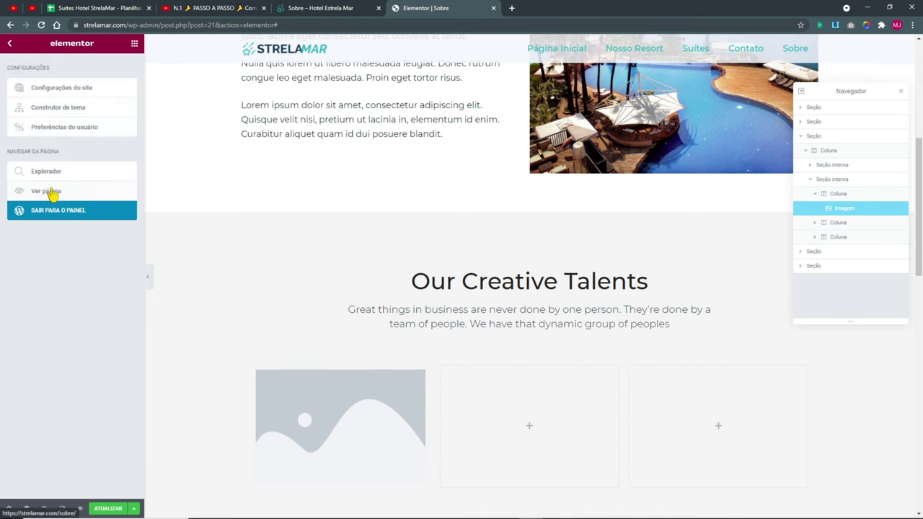
pyautogui.click(580, 9)
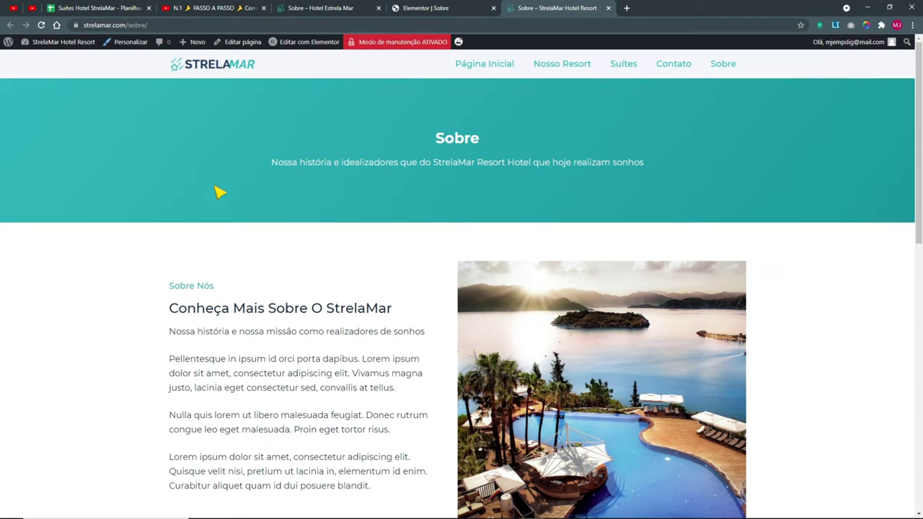
pyautogui.scroll(-3, 238, 206)
pyautogui.scroll(-1, 253, 214)
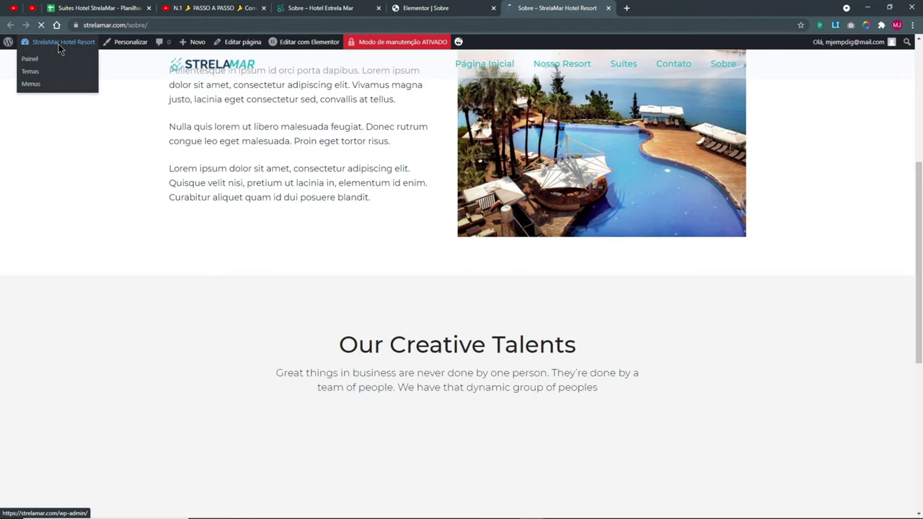
pyautogui.click(59, 44)
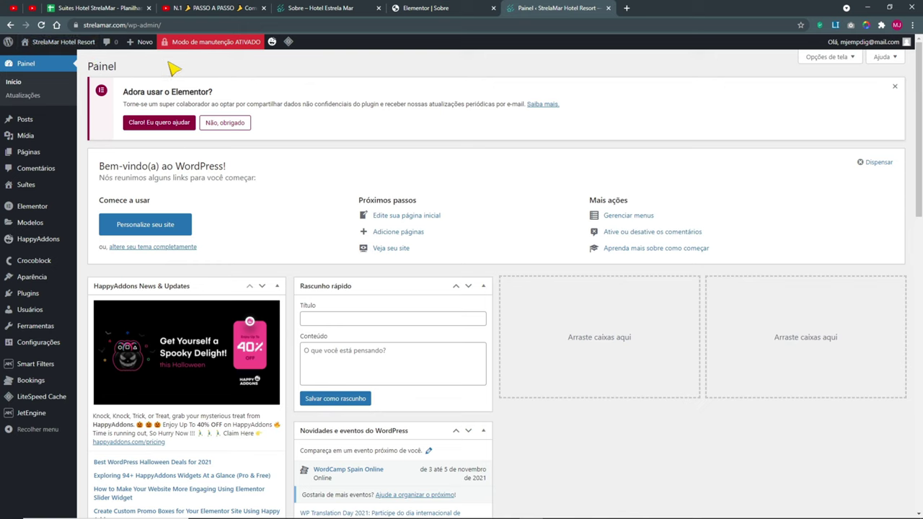
# - Enable all available widgets in the HappyAddons plugin settings
pyautogui.moveTo(32, 241)
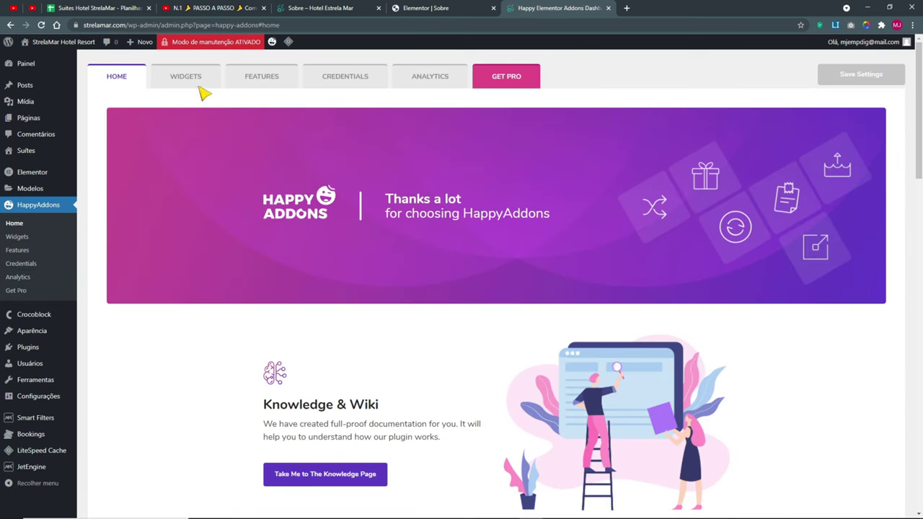
pyautogui.click(190, 76)
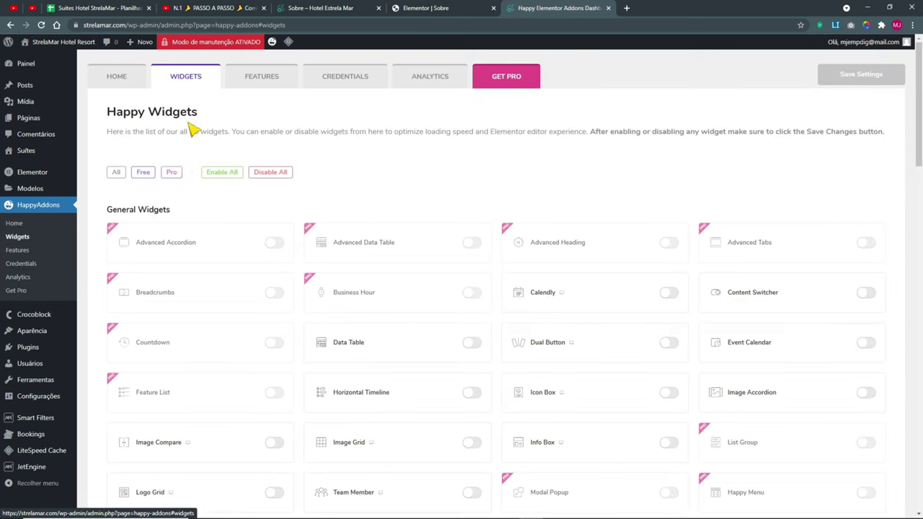
pyautogui.click(148, 174)
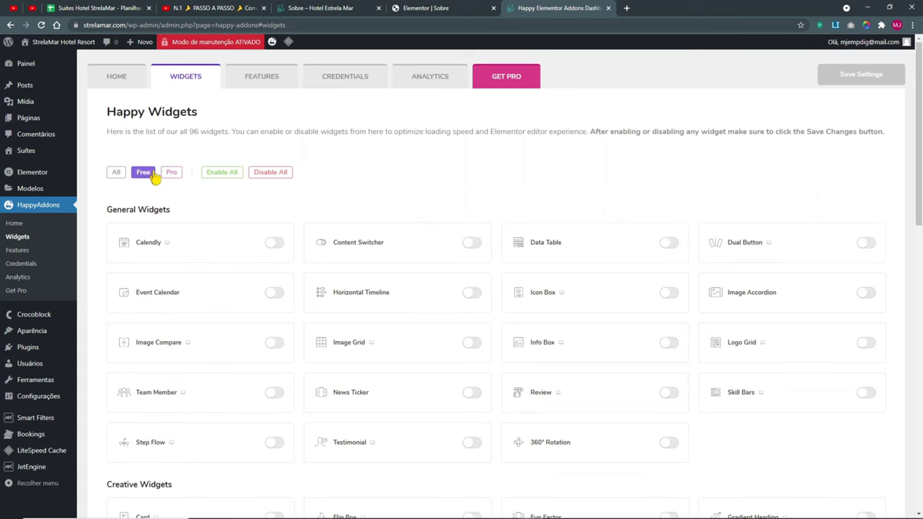
pyautogui.click(116, 172)
pyautogui.click(233, 173)
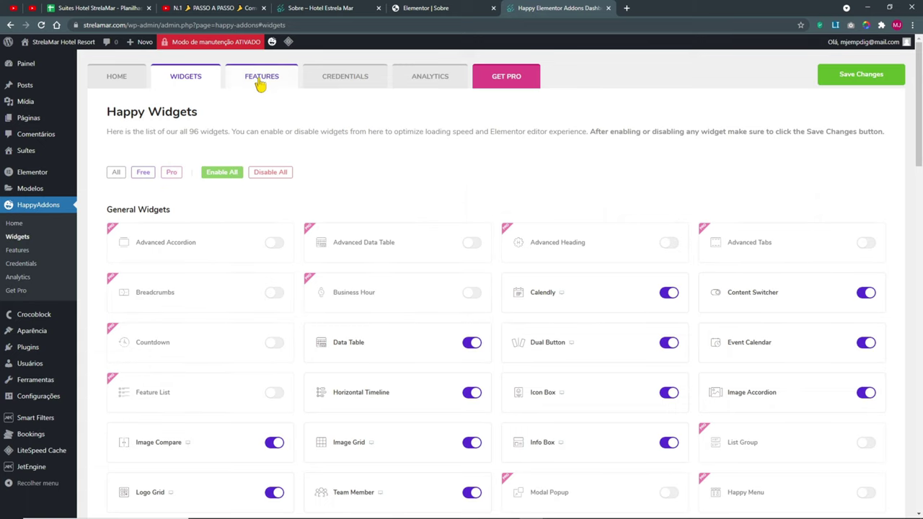
# - Enable all available HappyAddons features and save the plugin changes
pyautogui.click(259, 77)
pyautogui.click(116, 173)
pyautogui.click(228, 176)
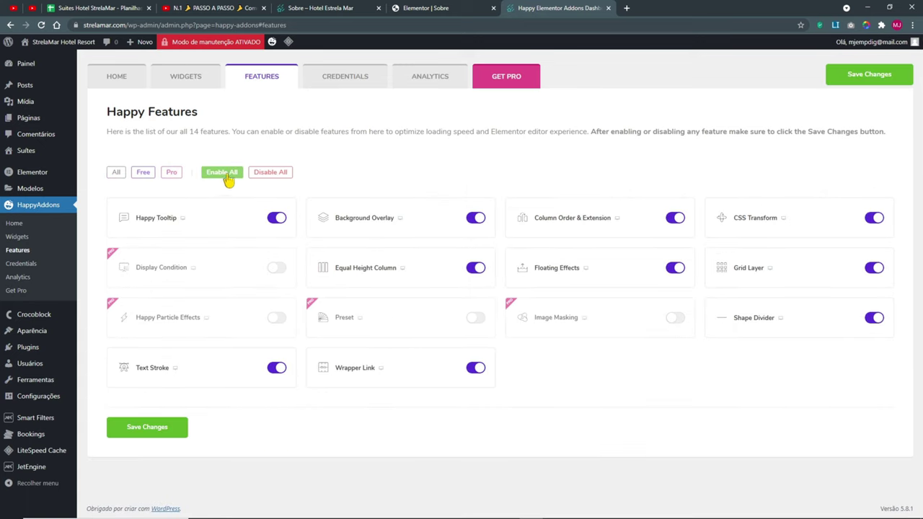
pyautogui.click(330, 85)
pyautogui.click(135, 85)
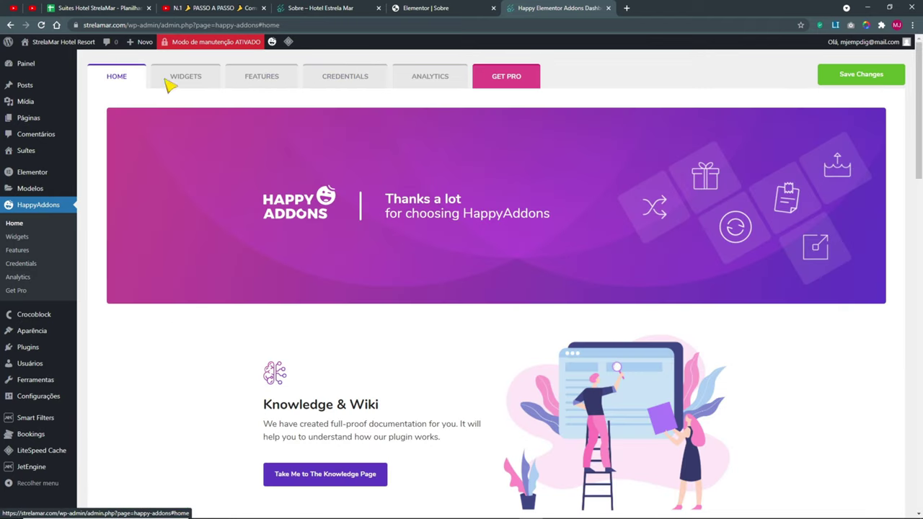
pyautogui.click(858, 79)
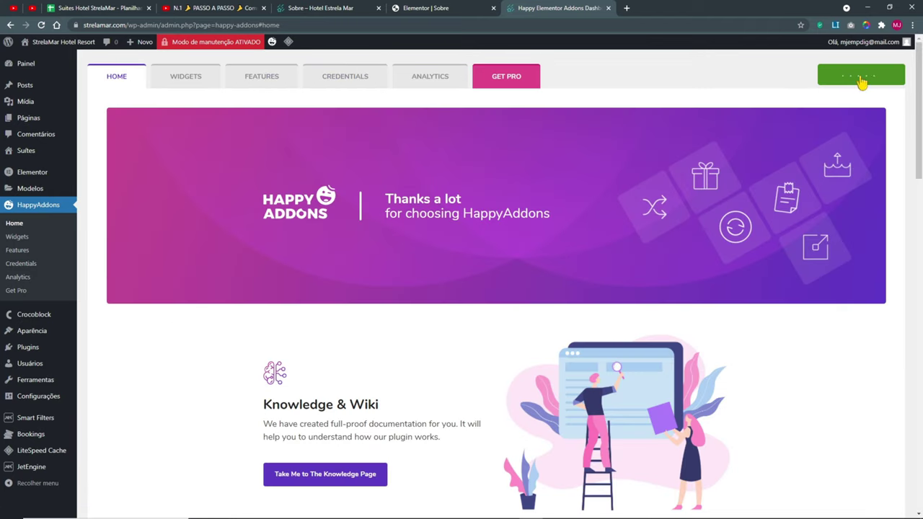
# - Purge all of the site's LiteSpeed cache
pyautogui.click(289, 43)
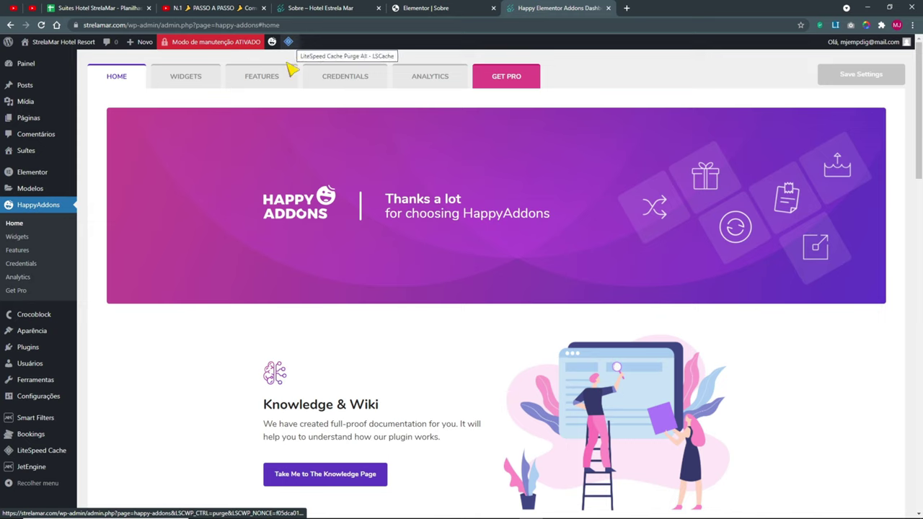
pyautogui.moveTo(294, 46)
pyautogui.click(304, 94)
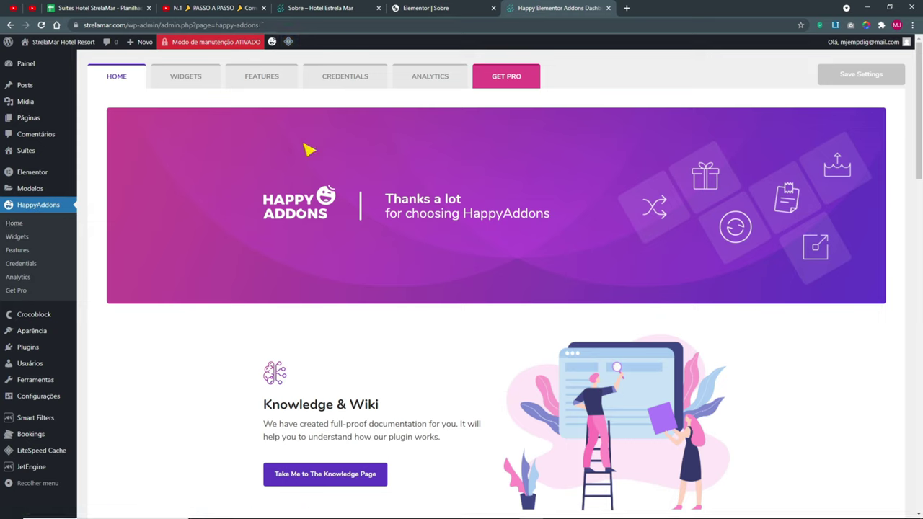
pyautogui.moveTo(289, 43)
pyautogui.click(296, 108)
# - Save and close the old Sobre editor tab, and check the team section on the live Sobre page
pyautogui.click(433, 9)
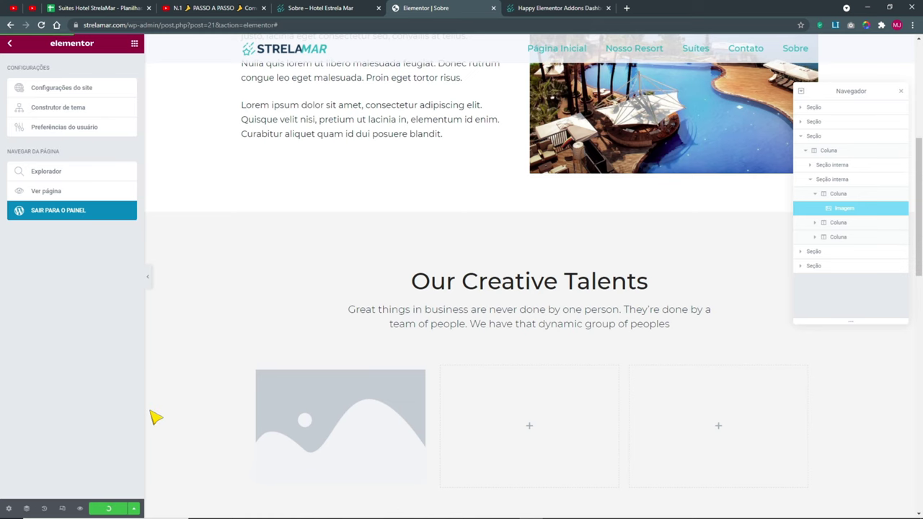
pyautogui.click(493, 8)
pyautogui.click(47, 45)
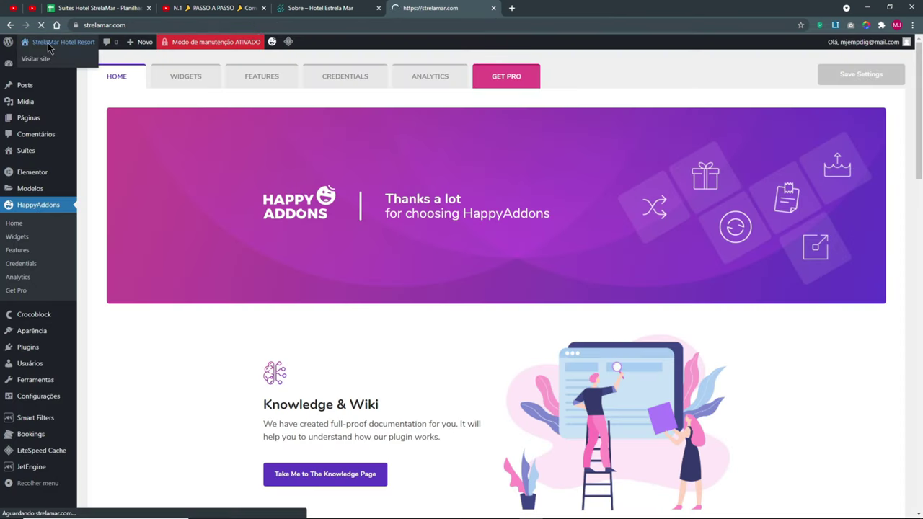
pyautogui.click(723, 65)
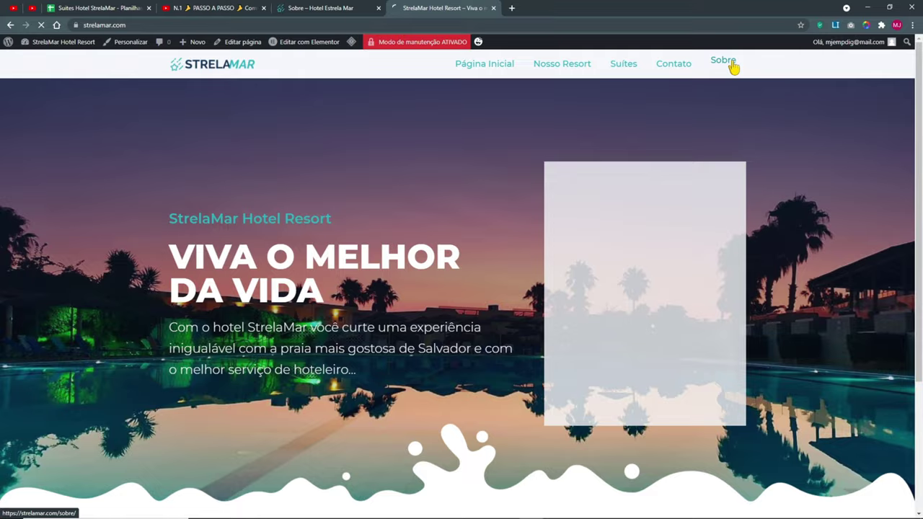
pyautogui.scroll(-3, 483, 188)
pyautogui.scroll(-3, 491, 204)
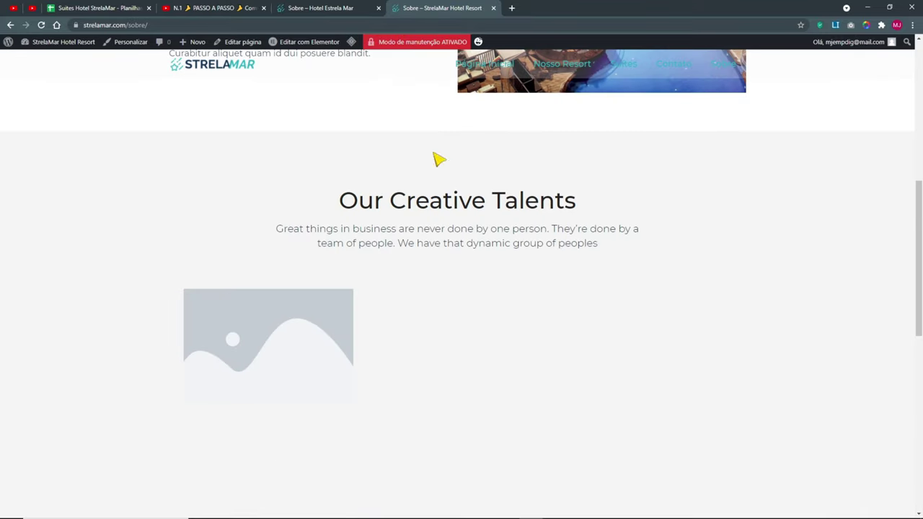
# - Open the Sobre page in Elementor and bring up HappyAddons' Team blocks for a new section above the upper "Our Creative Talents" section
pyautogui.click(310, 41)
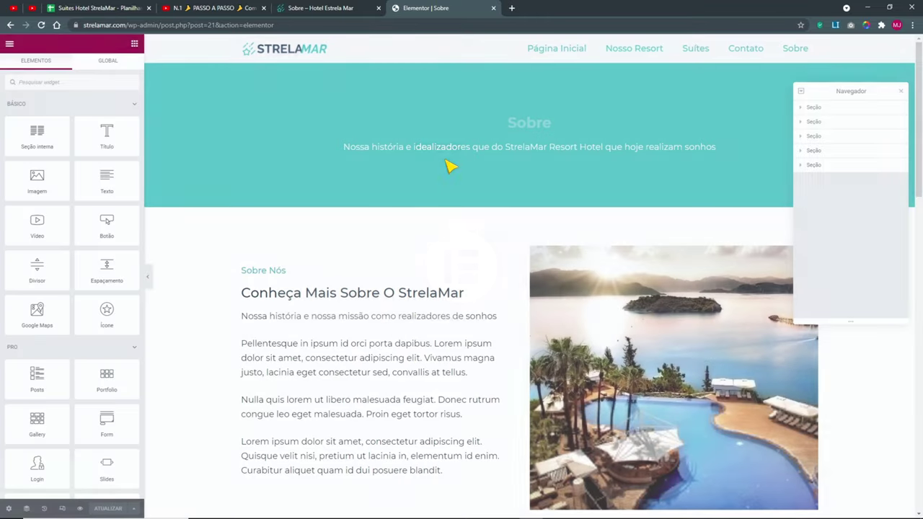
pyautogui.scroll(-4, 454, 206)
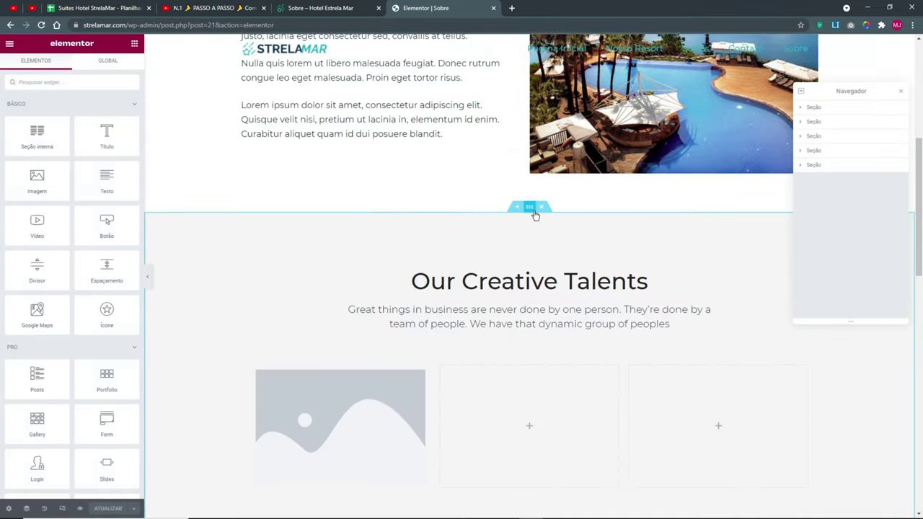
pyautogui.click(518, 208)
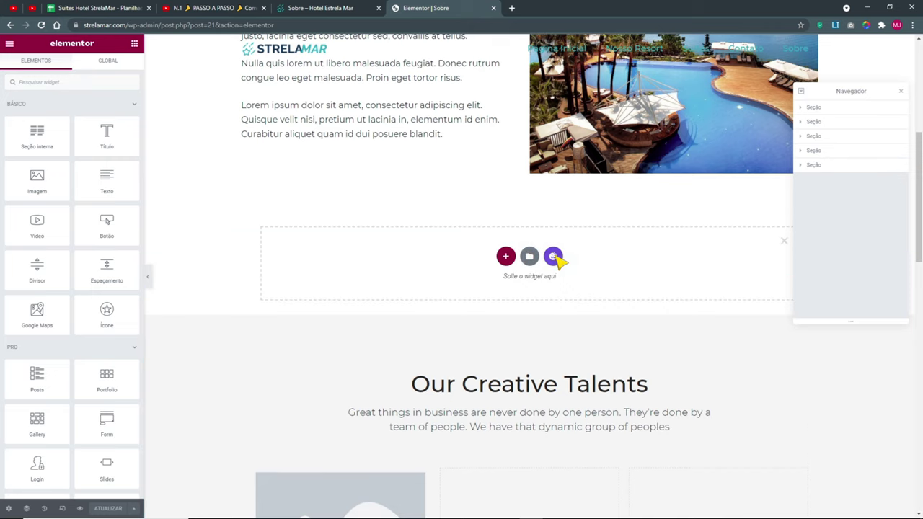
pyautogui.click(554, 257)
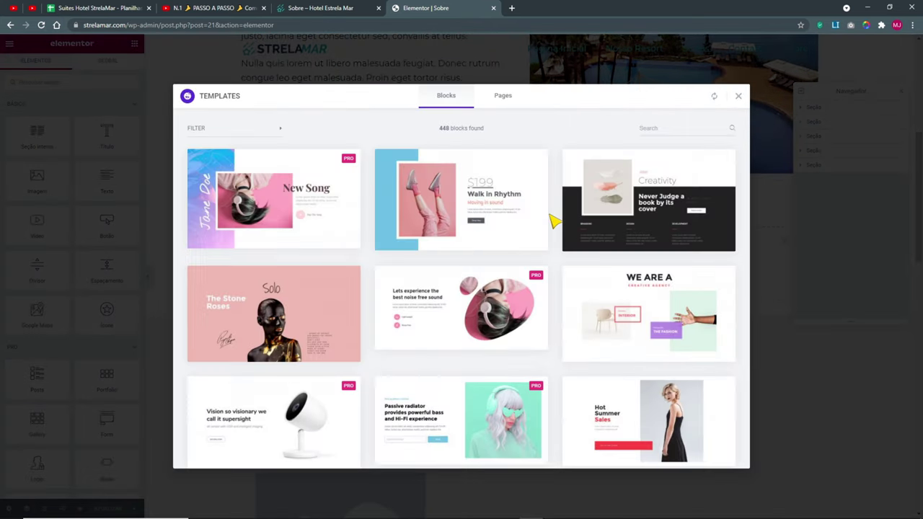
pyautogui.click(248, 131)
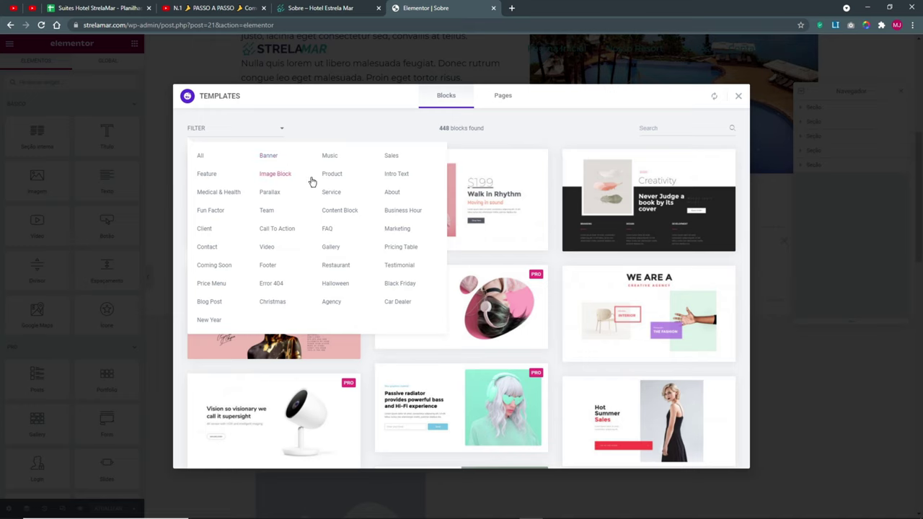
pyautogui.click(266, 211)
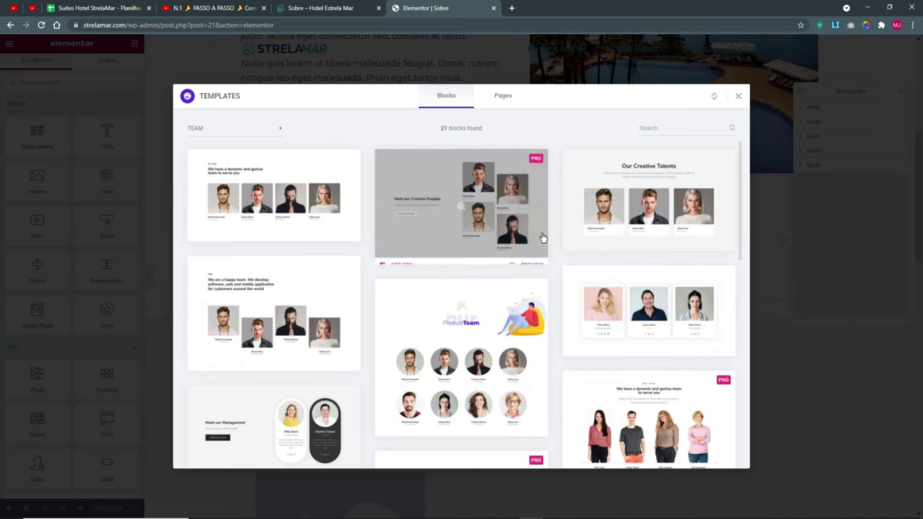
# - Preview the "Our Creative Talents" block in tablet, mobile and desktop sizes and insert it into the page
pyautogui.click(646, 200)
pyautogui.click(462, 95)
pyautogui.click(483, 96)
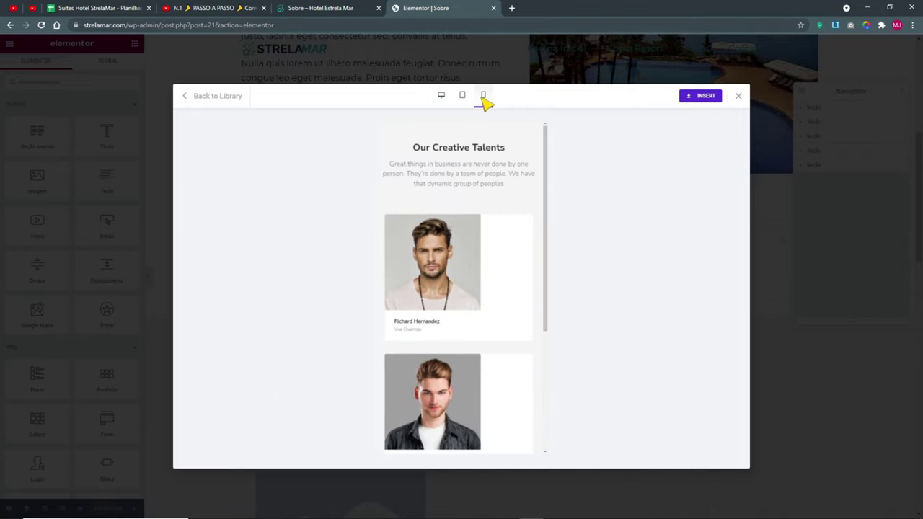
pyautogui.scroll(-3, 491, 227)
pyautogui.scroll(3, 492, 231)
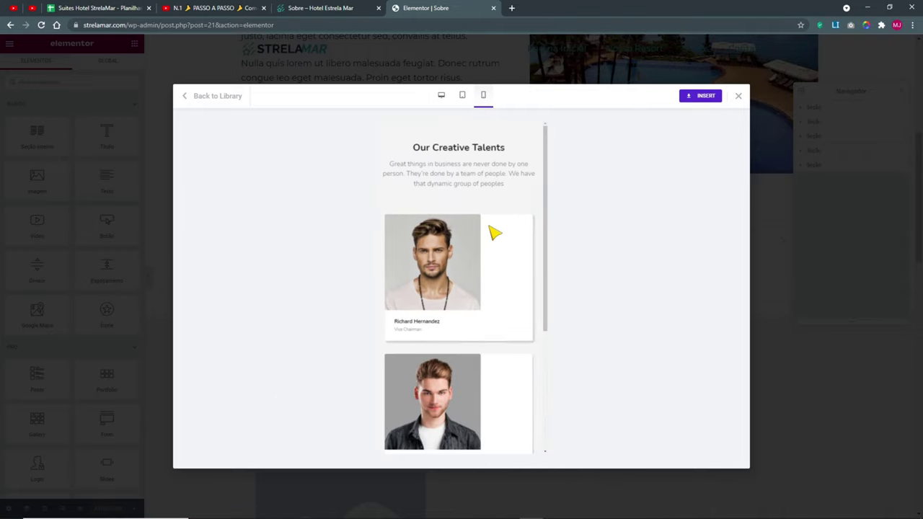
pyautogui.click(441, 94)
pyautogui.click(704, 96)
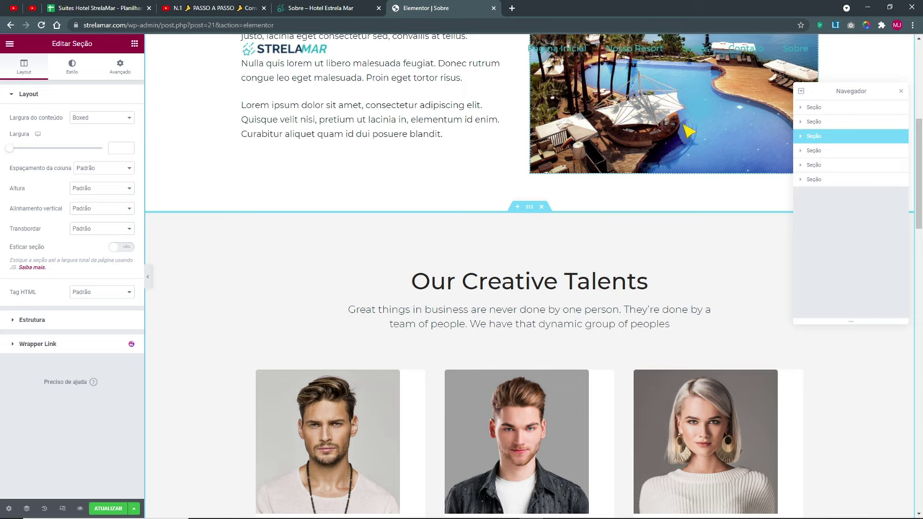
pyautogui.scroll(-3, 643, 212)
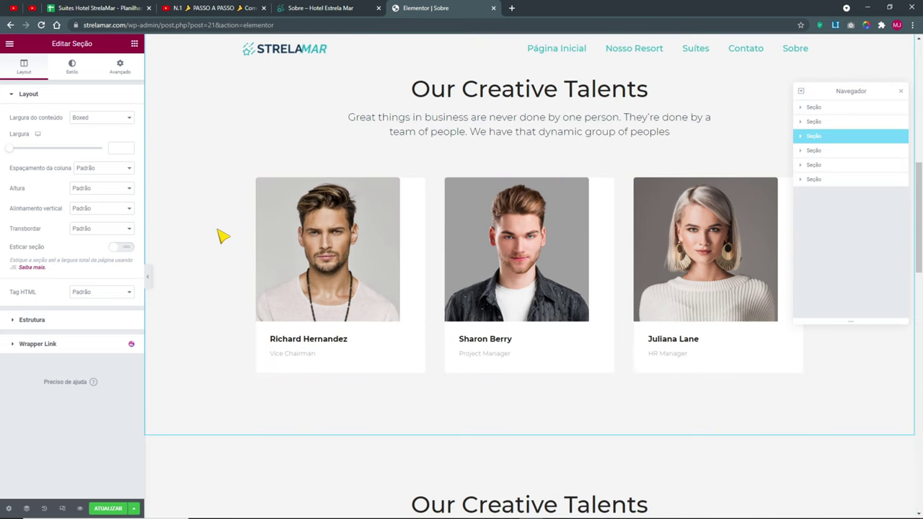
pyautogui.scroll(2, 244, 234)
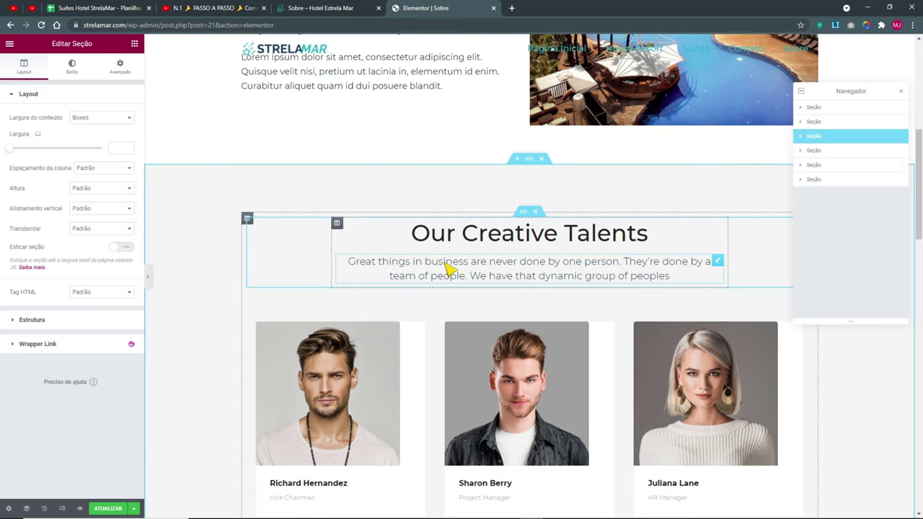
# - Set the title HTML tag to H3 on all three Team Member cards of the new section
pyautogui.rightClick(332, 357)
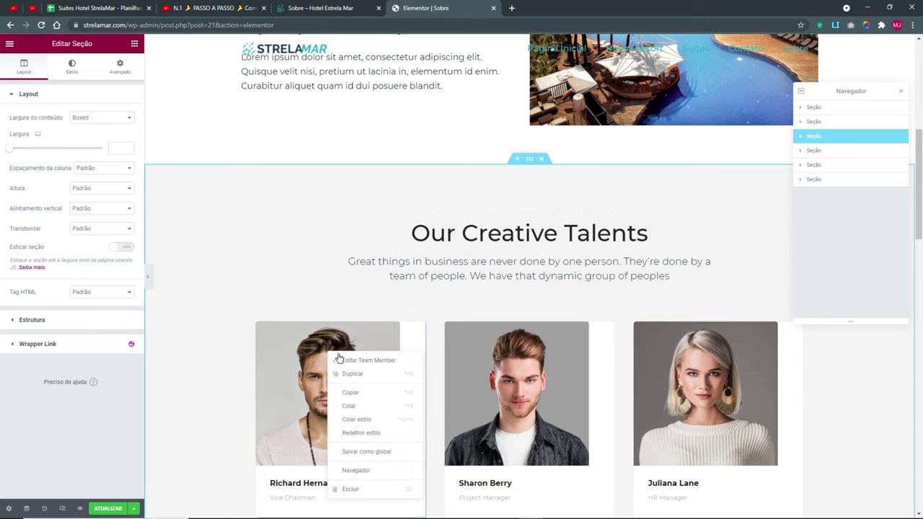
pyautogui.click(343, 360)
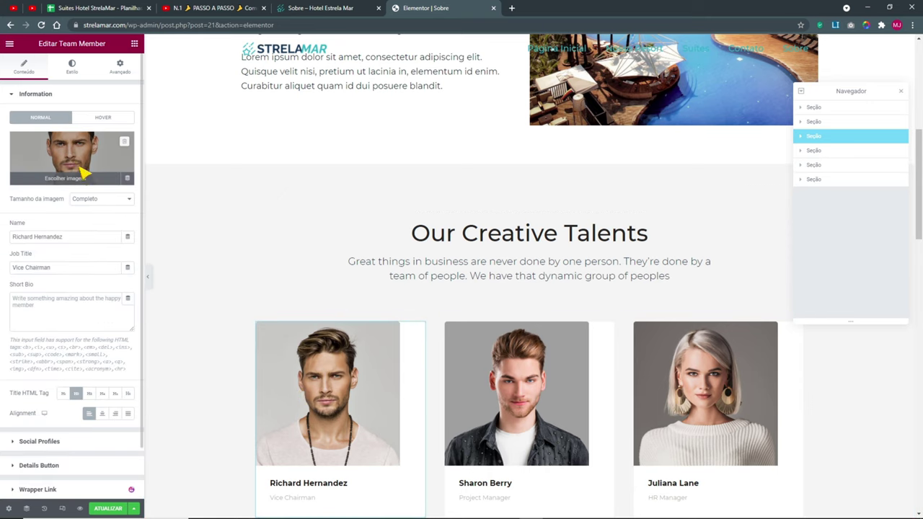
pyautogui.moveTo(72, 151)
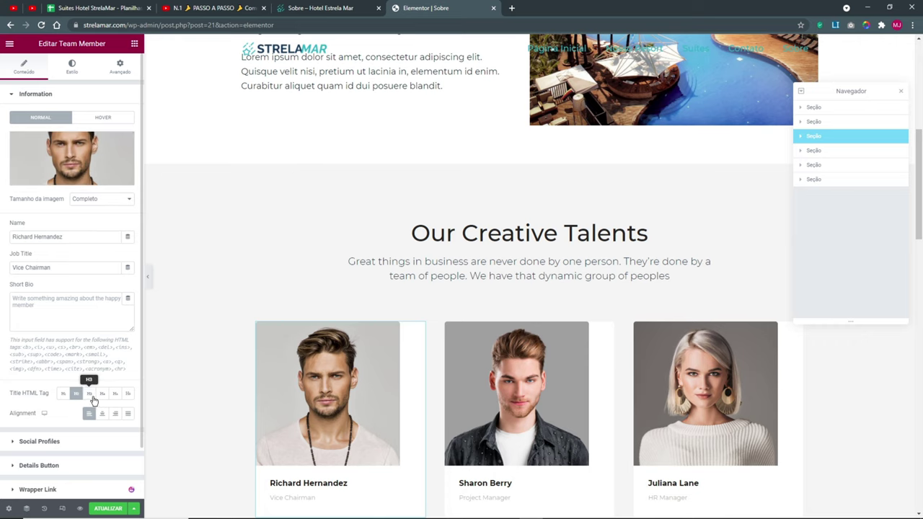
pyautogui.rightClick(503, 378)
pyautogui.click(506, 381)
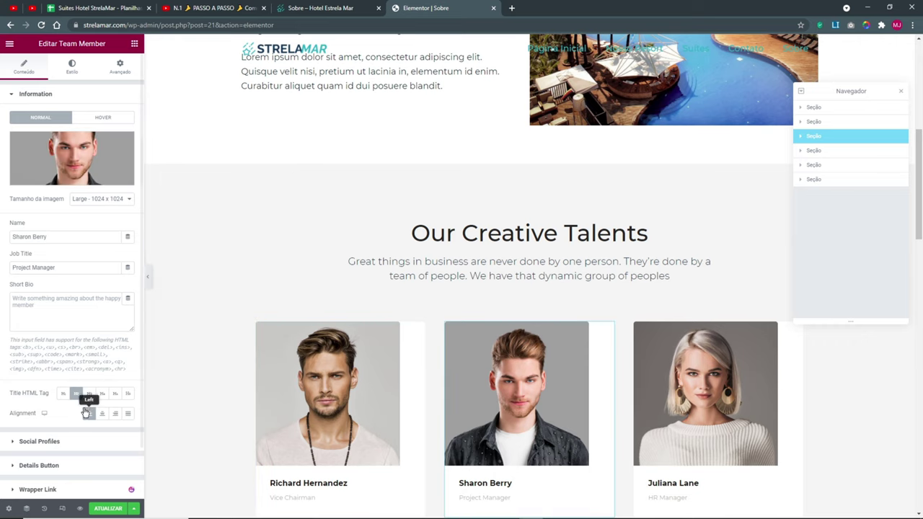
pyautogui.rightClick(720, 374)
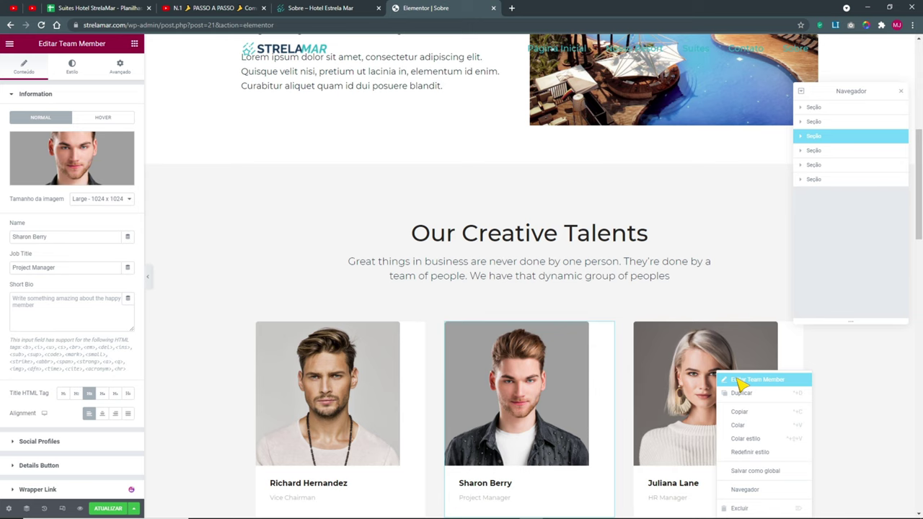
pyautogui.click(742, 386)
# - Set the alignment of all three Team Member cards to Justify, working from the third card back to the first
pyautogui.click(128, 413)
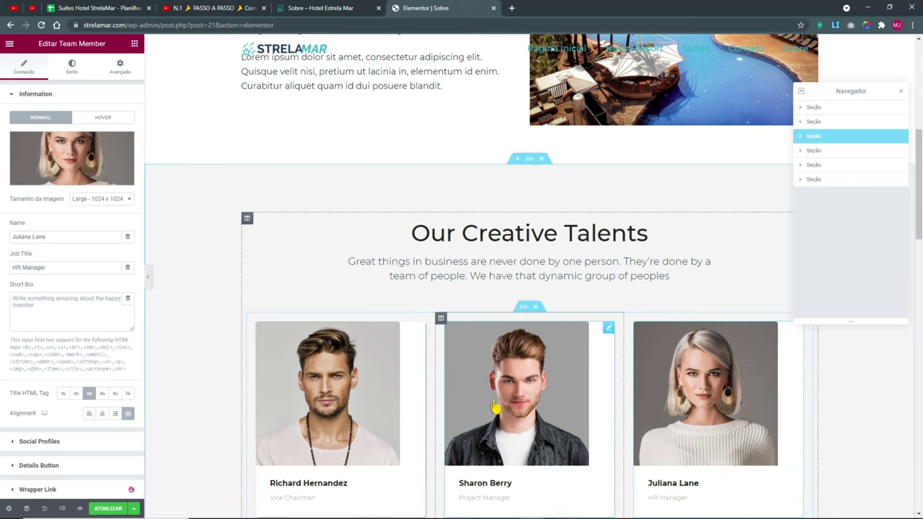
pyautogui.rightClick(516, 372)
pyautogui.click(536, 380)
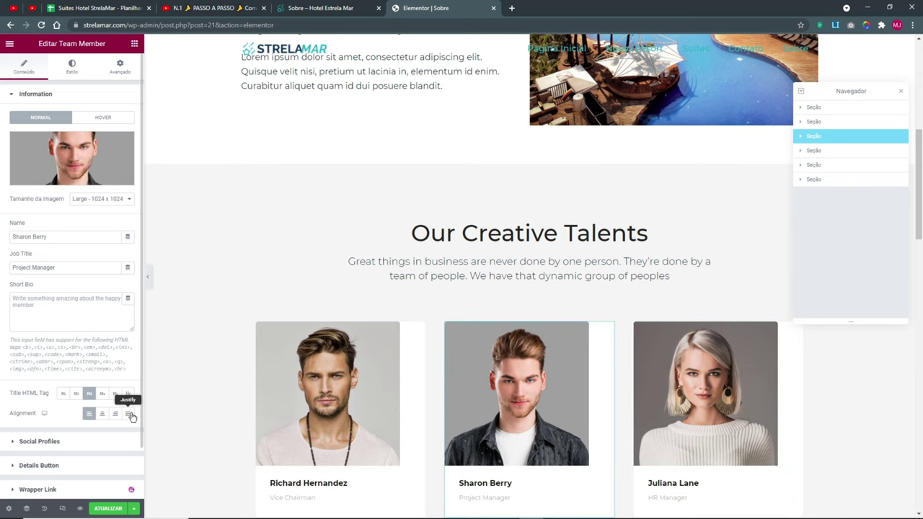
pyautogui.rightClick(366, 378)
pyautogui.click(387, 382)
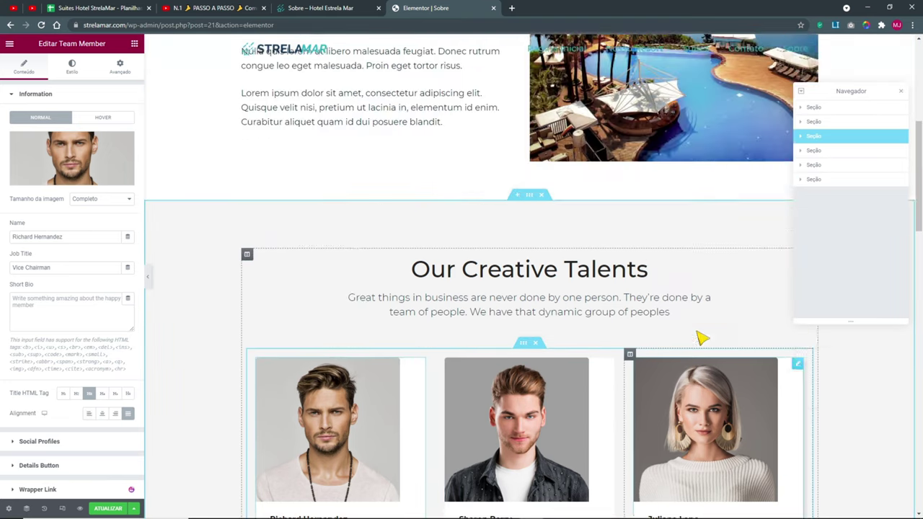
pyautogui.scroll(2, 367, 299)
# - Copy the heading "Nossa Equipe (Diretoria)" from the reference Sobre page and return to the Sobre editor
pyautogui.click(335, 8)
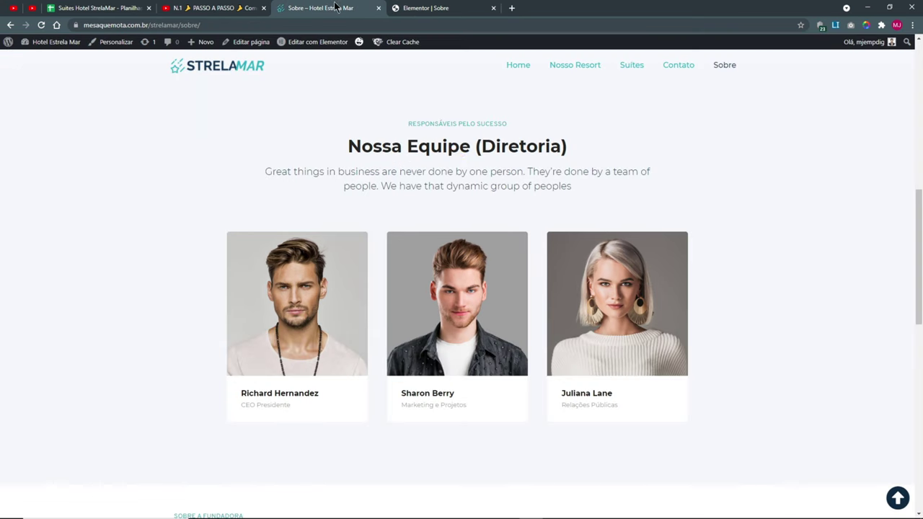
pyautogui.moveTo(593, 150); pyautogui.dragTo(356, 157)
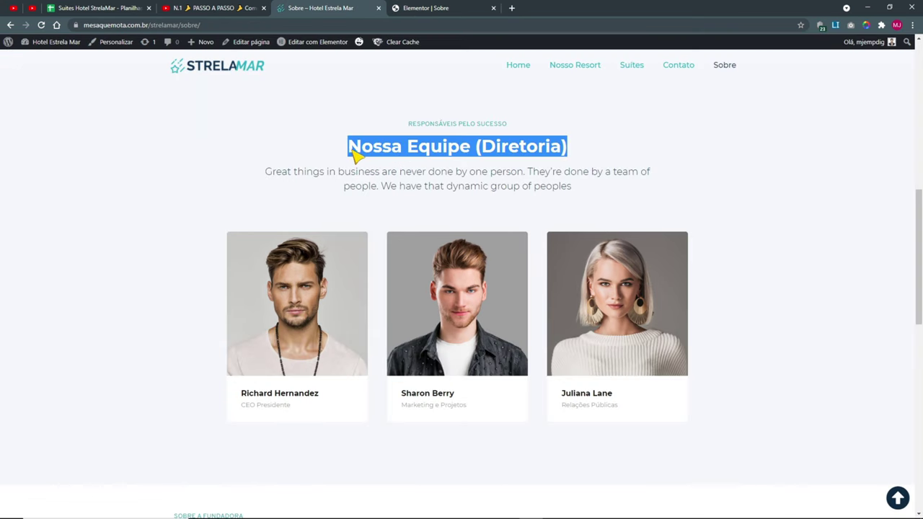
pyautogui.rightClick(366, 154)
pyautogui.click(389, 158)
pyautogui.click(422, 8)
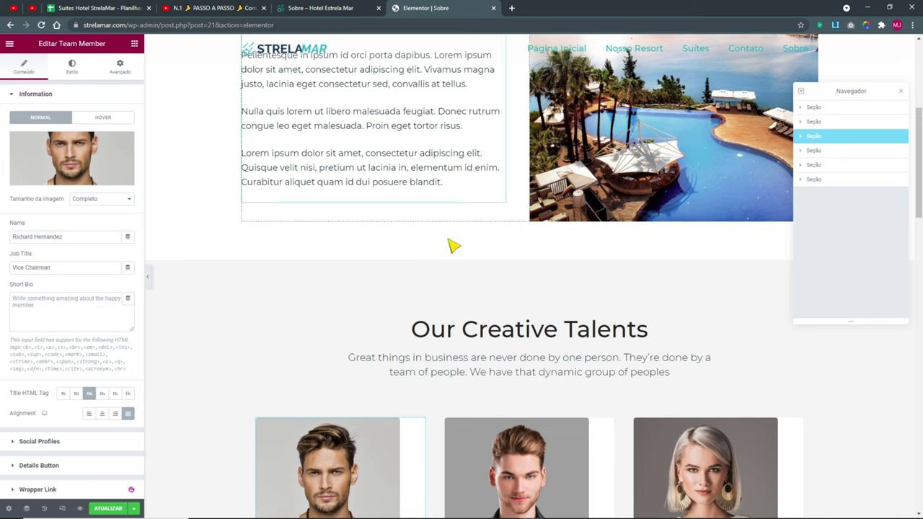
# - Replace the "Our Creative Talents" heading text above the team cards with the copied "Nossa Equipe (Diretoria)"
pyautogui.click(469, 332)
pyautogui.moveTo(65, 128); pyautogui.dragTo(6, 124)
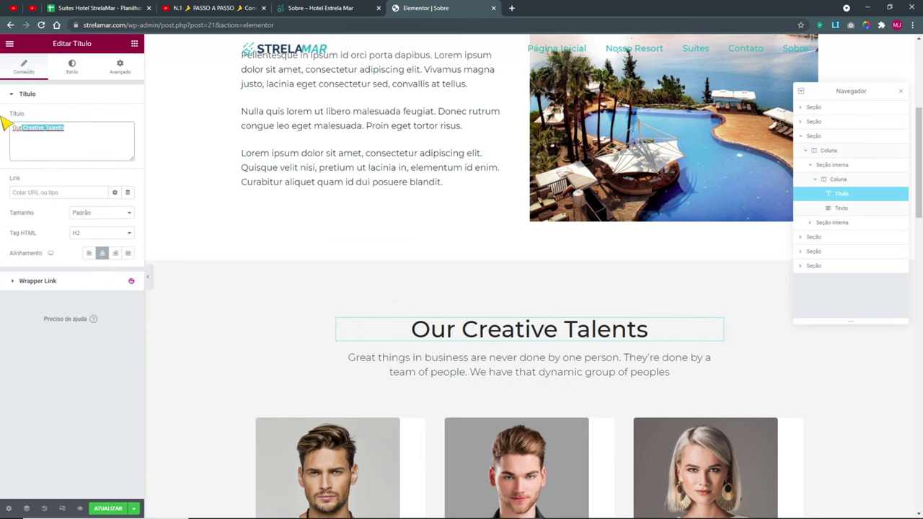
pyautogui.hotkey('ctrl', 'v')
# - Apply the style of the "Conheça Mais Sobre O StrelaMar" heading to "Nossa Equipe (Diretoria)" and centre it
pyautogui.scroll(3, 354, 189)
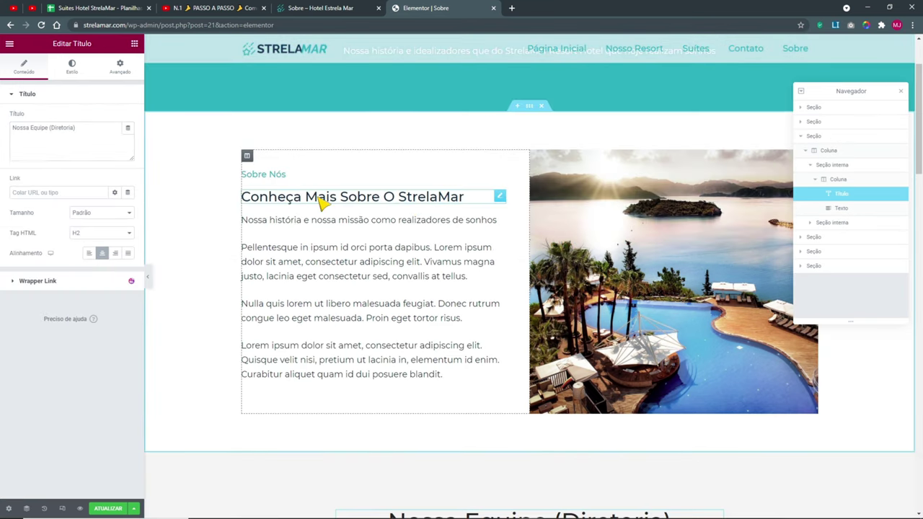
pyautogui.rightClick(323, 203)
pyautogui.click(351, 237)
pyautogui.scroll(-3, 505, 325)
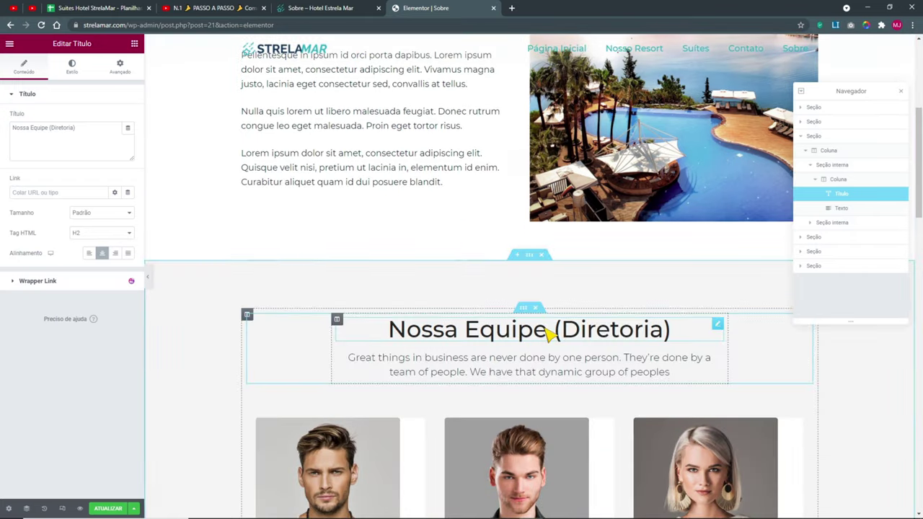
pyautogui.rightClick(549, 333)
pyautogui.click(595, 397)
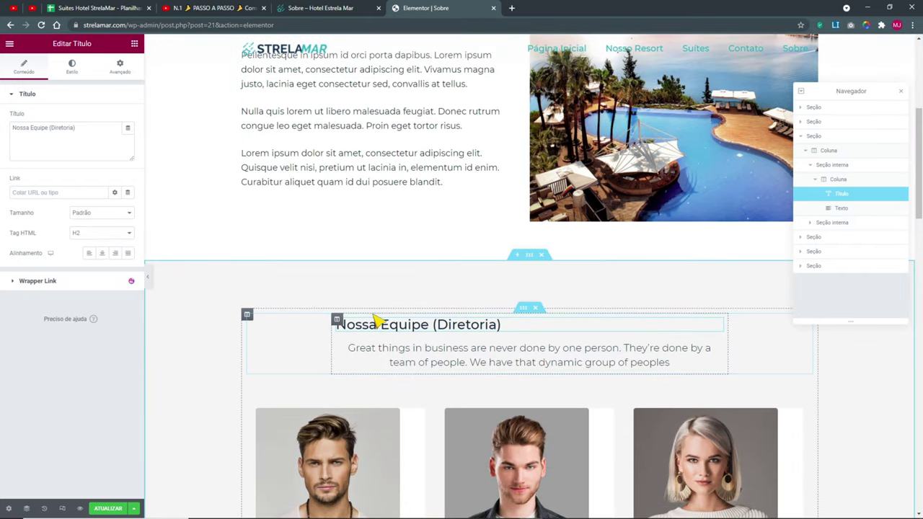
pyautogui.click(102, 253)
# - Copy the "Sobre Nós" heading into the team section above "Nossa Equipe (Diretoria)" and centre it
pyautogui.scroll(2, 433, 323)
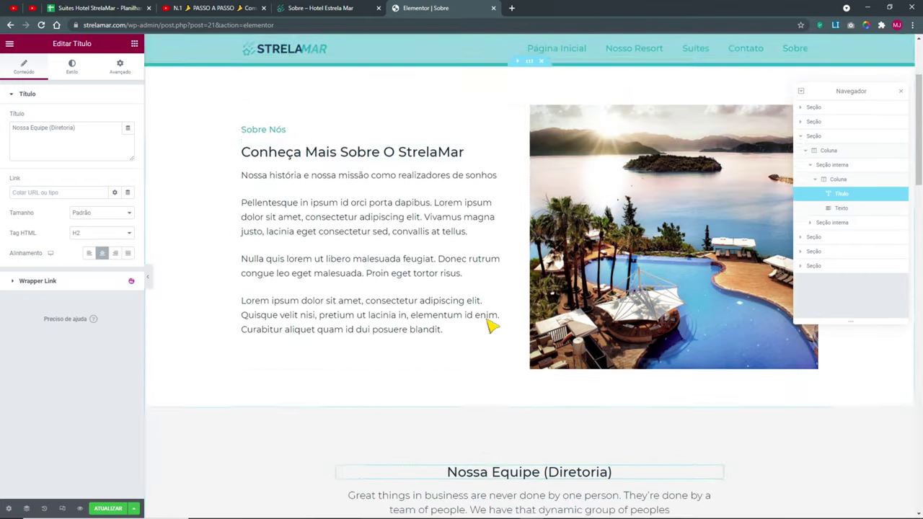
pyautogui.scroll(1, 488, 325)
pyautogui.rightClick(252, 238)
pyautogui.click(297, 261)
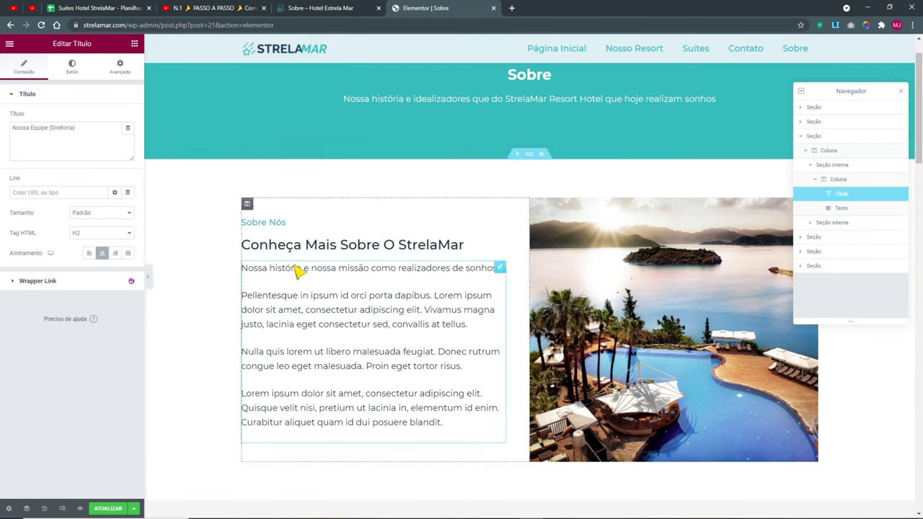
pyautogui.click(342, 7)
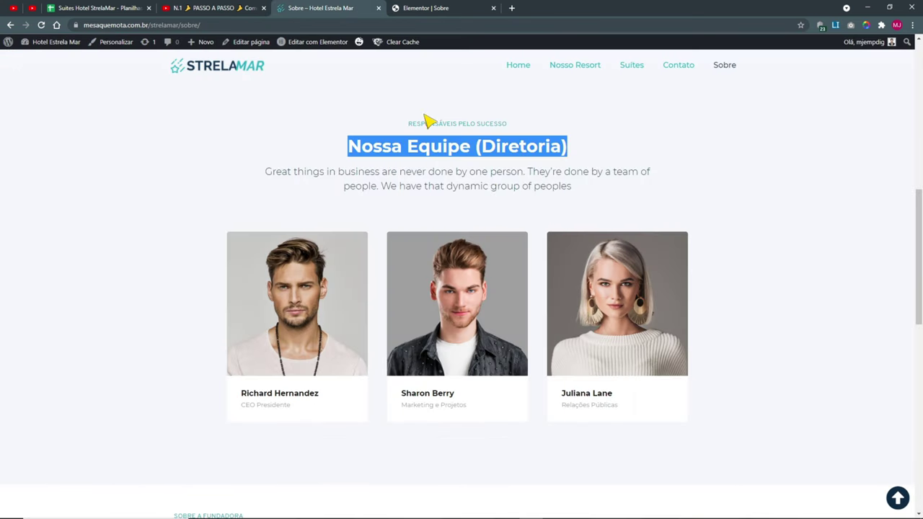
pyautogui.scroll(2, 498, 128)
pyautogui.hotkey('ctrl', 'Tab')
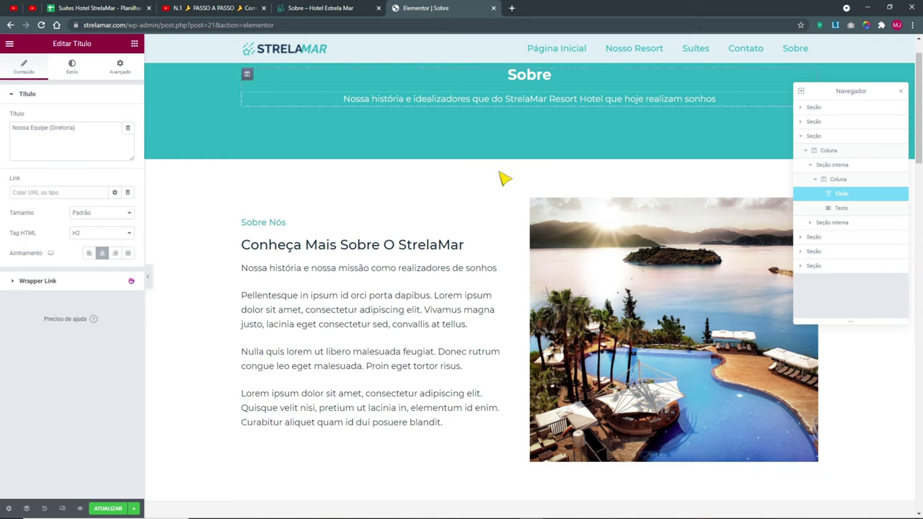
pyautogui.scroll(-1, 538, 319)
pyautogui.rightClick(530, 372)
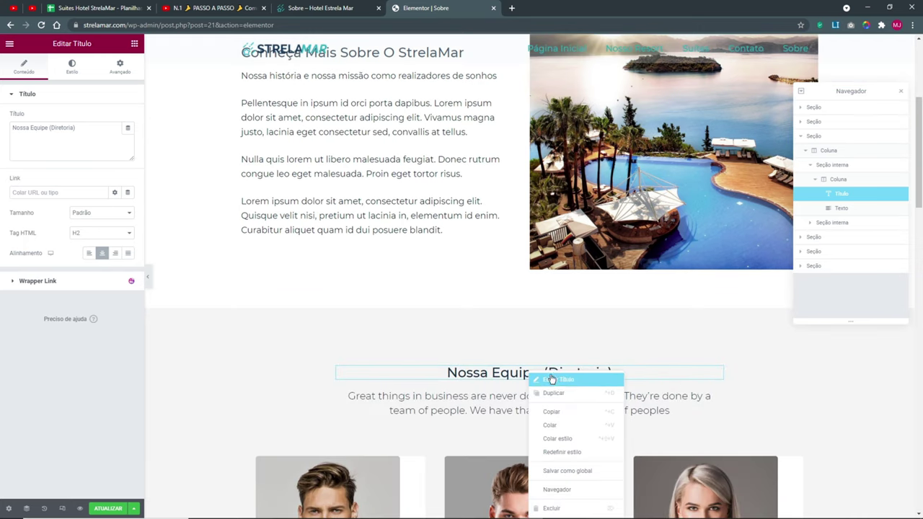
pyautogui.click(563, 426)
pyautogui.moveTo(715, 394); pyautogui.dragTo(608, 376)
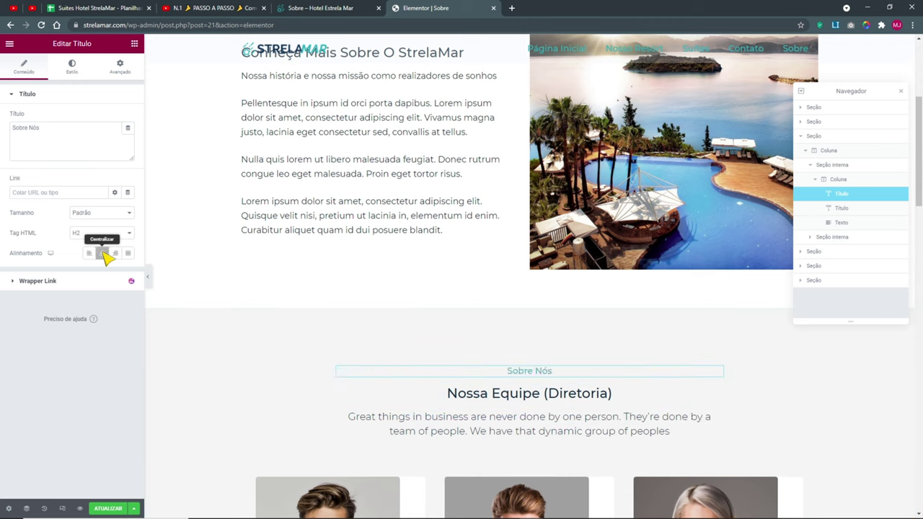
# - Copy the text "RESPONSÁVEIS PELO SUCESSO" from the reference Sobre page and return to the Sobre editor
pyautogui.click(325, 8)
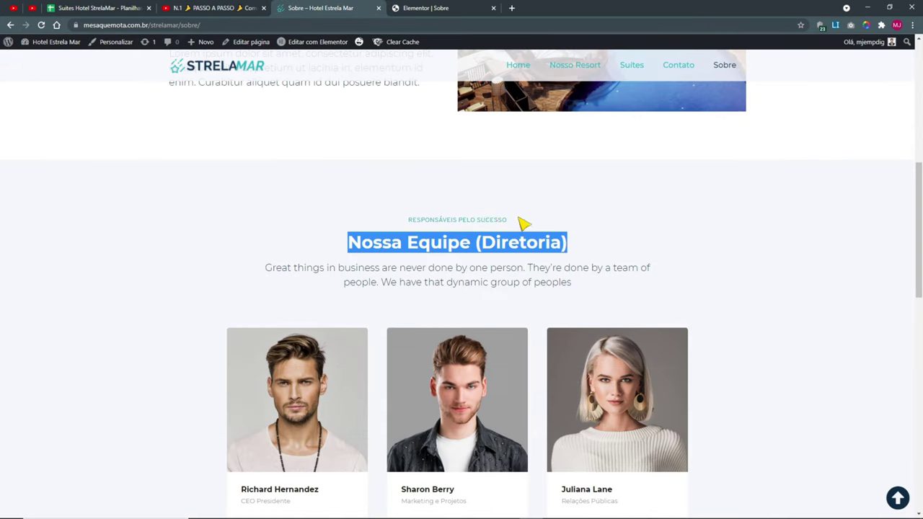
pyautogui.moveTo(514, 220); pyautogui.dragTo(413, 222)
pyautogui.rightClick(424, 226)
pyautogui.click(456, 230)
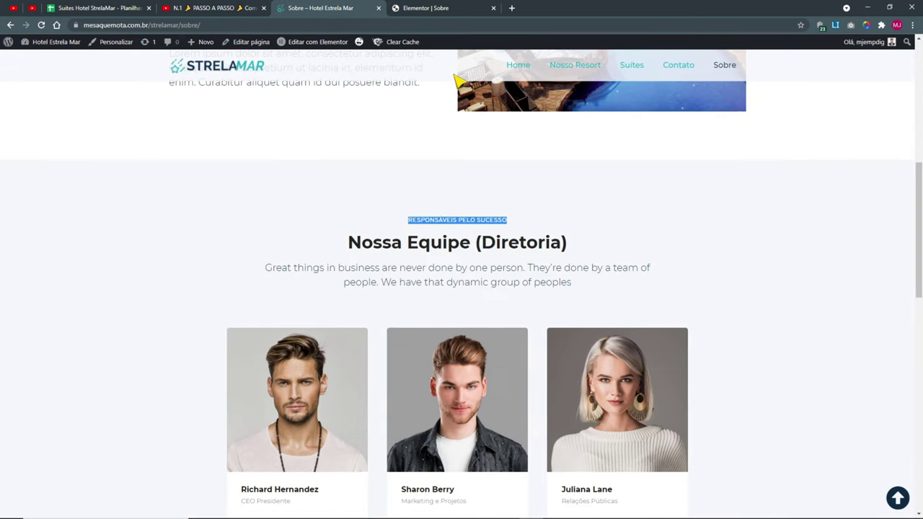
pyautogui.click(433, 9)
# - Delete the three leftover sections below the team section, including the old "Our Creative Talents" one
pyautogui.scroll(1, 620, 388)
pyautogui.scroll(-8, 624, 387)
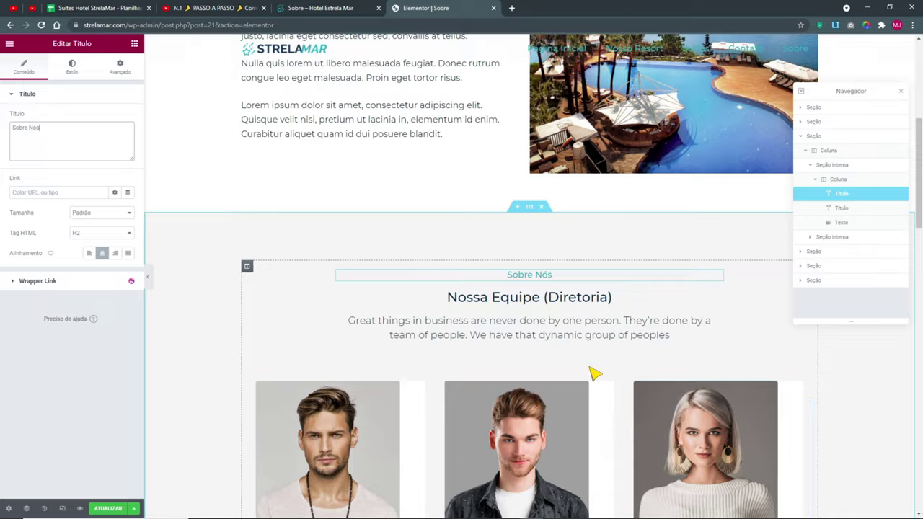
pyautogui.click(540, 249)
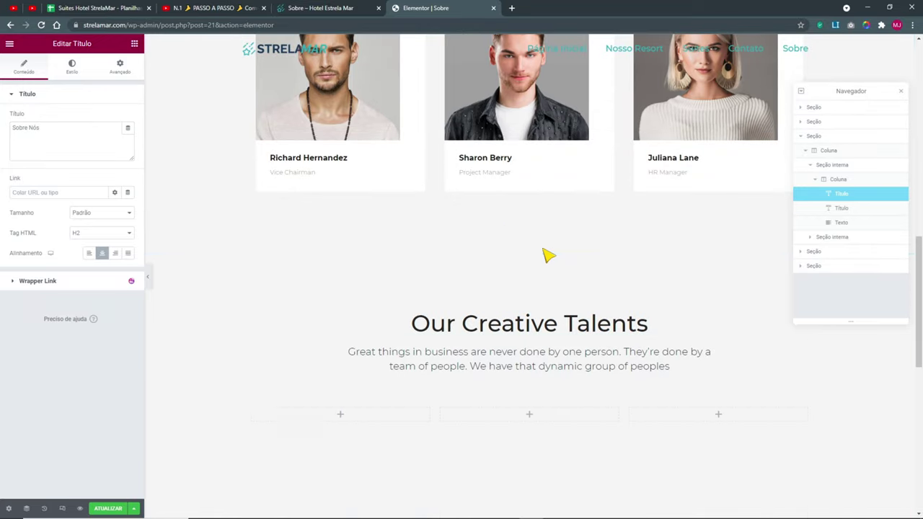
pyautogui.click(542, 250)
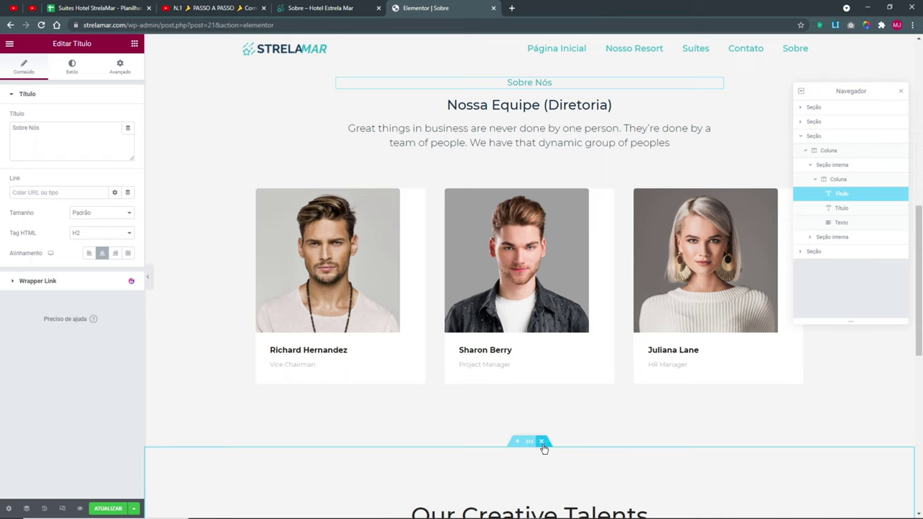
pyautogui.click(542, 442)
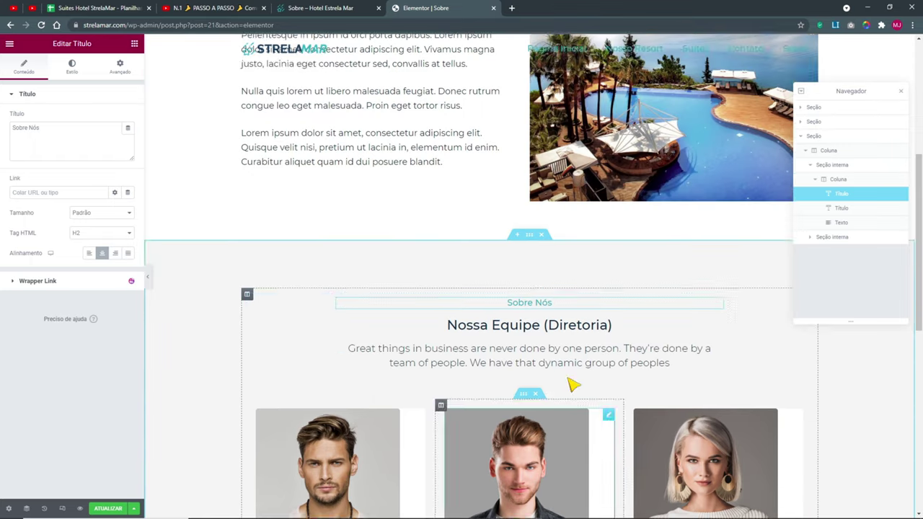
# - Replace the text of the heading above "Nossa Equipe (Diretoria)" with "RESPONSÁVEIS PELO SUCESSO" and change its HTML tag
pyautogui.moveTo(91, 144); pyautogui.dragTo(6, 166)
pyautogui.write('RESPONSÁVEIS PELO SUCESSO')
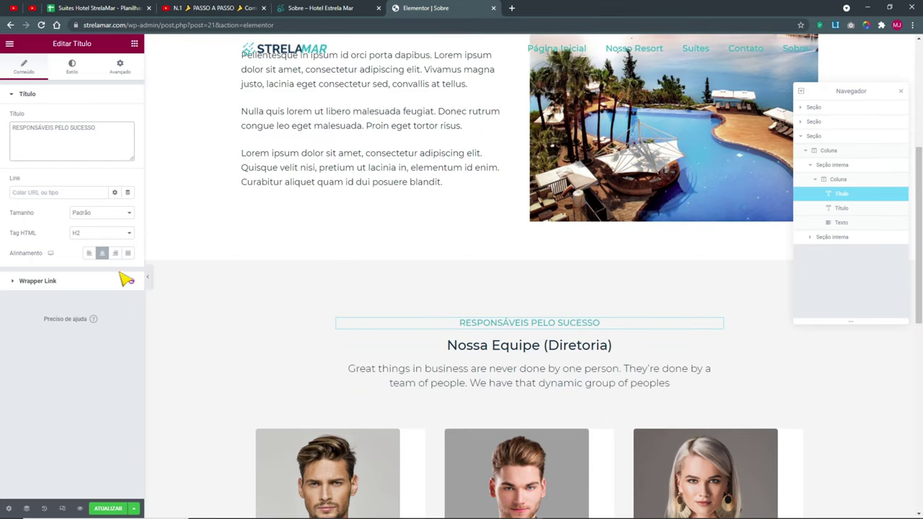
pyautogui.click(89, 230)
pyautogui.click(90, 296)
# - Set the "RESPONSÁVEIS PELO SUCESSO" heading's font size to 14 px and letter spacing to 1
pyautogui.click(75, 78)
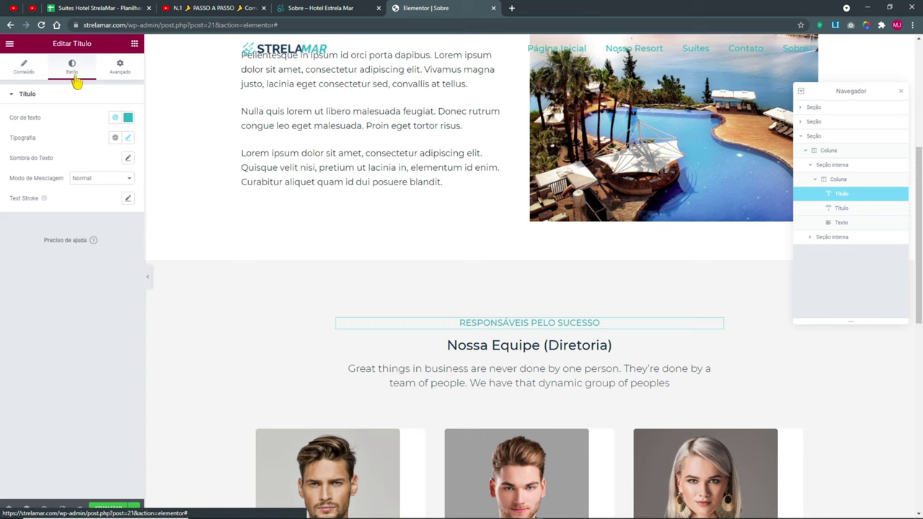
pyautogui.click(127, 137)
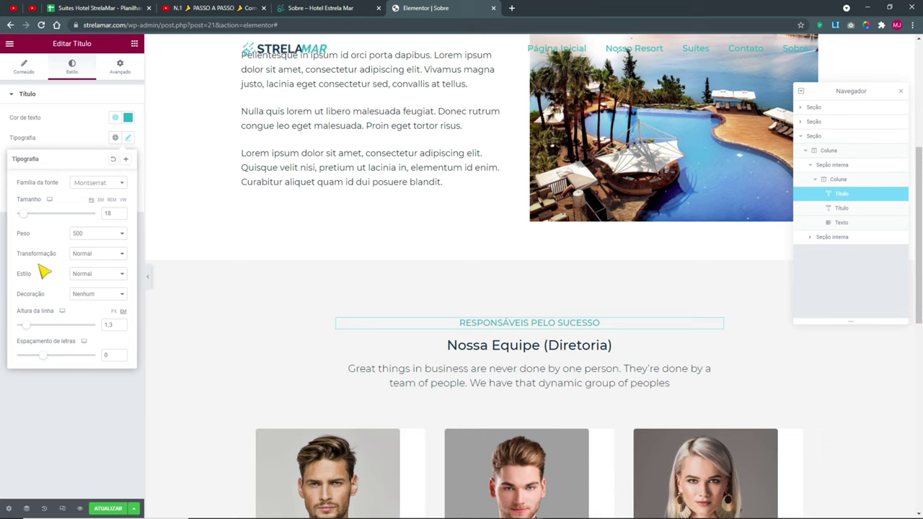
pyautogui.write('2')
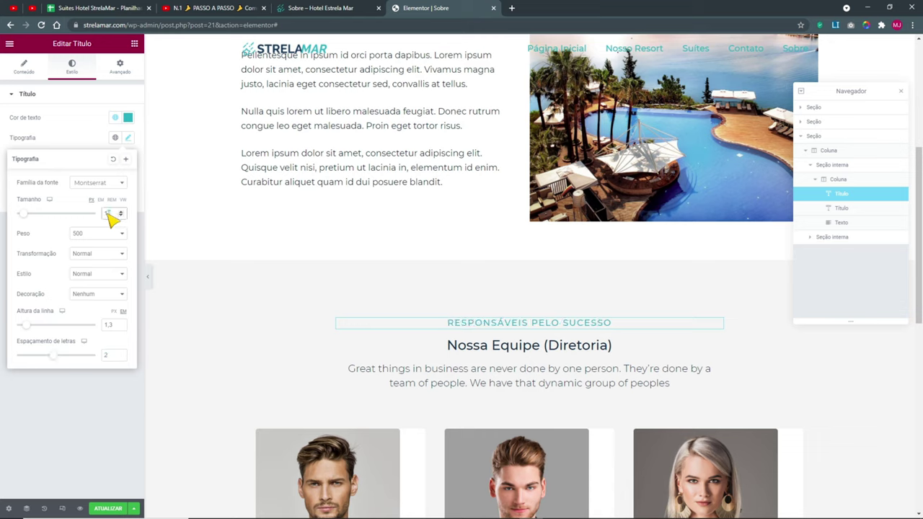
pyautogui.scroll(-3, 112, 214)
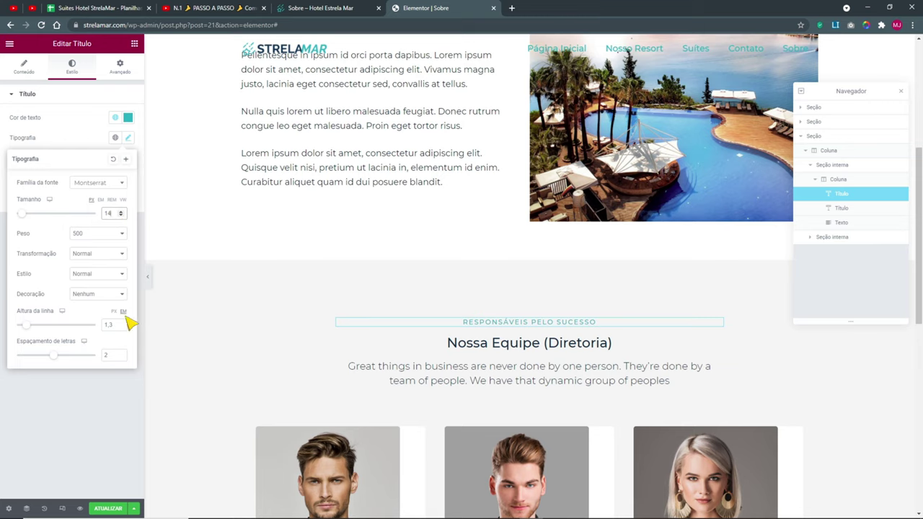
pyautogui.click(101, 434)
# - Compare the small heading with the reference page, apply the global font "Monts. 12px 1,3L 300" to it and set its weight to 400
pyautogui.click(352, 8)
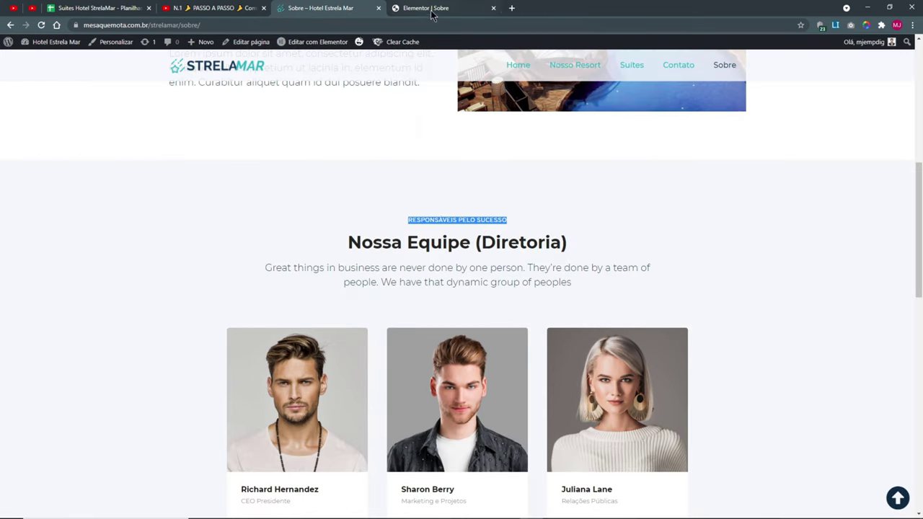
pyautogui.click(389, 215)
pyautogui.click(442, 8)
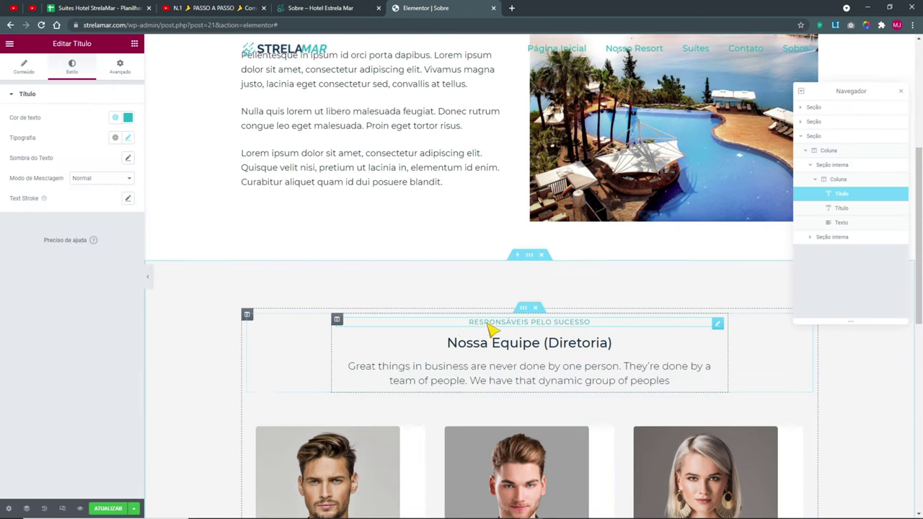
pyautogui.click(130, 140)
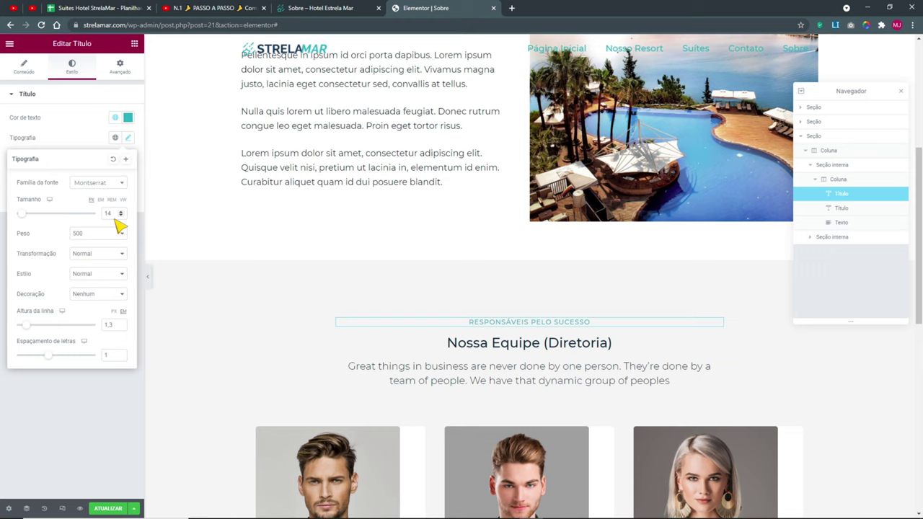
pyautogui.click(115, 137)
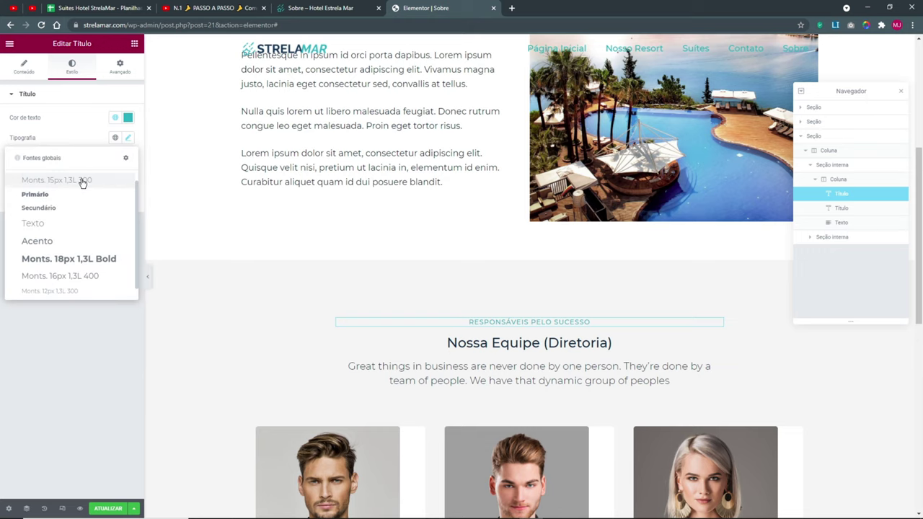
pyautogui.click(79, 292)
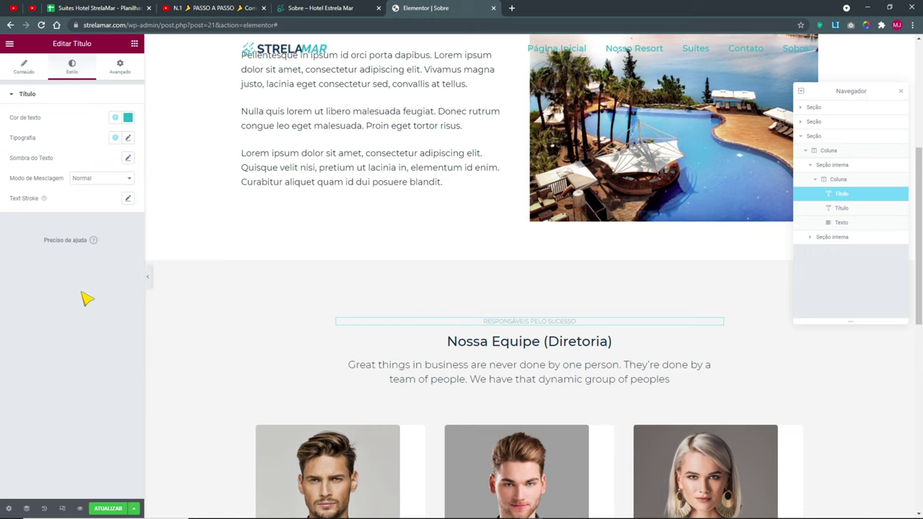
pyautogui.click(129, 138)
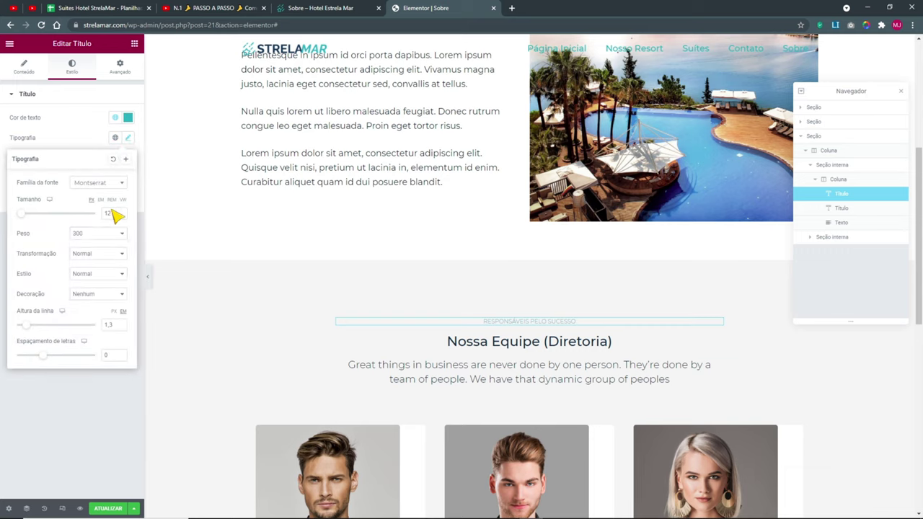
pyautogui.click(101, 236)
pyautogui.click(97, 272)
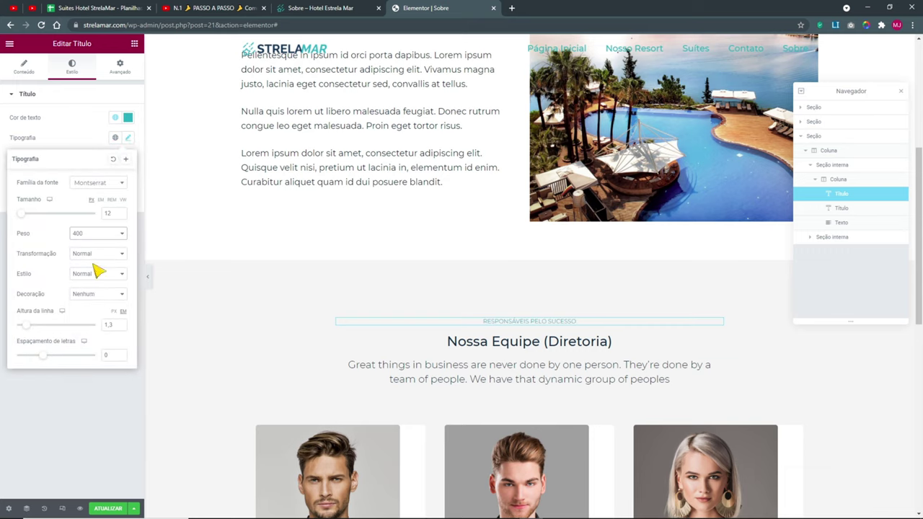
pyautogui.click(90, 417)
# - Apply the style of the Sobre Nós section's paragraph text to the description under "Nossa Equipe (Diretoria)" and centre it
pyautogui.click(506, 345)
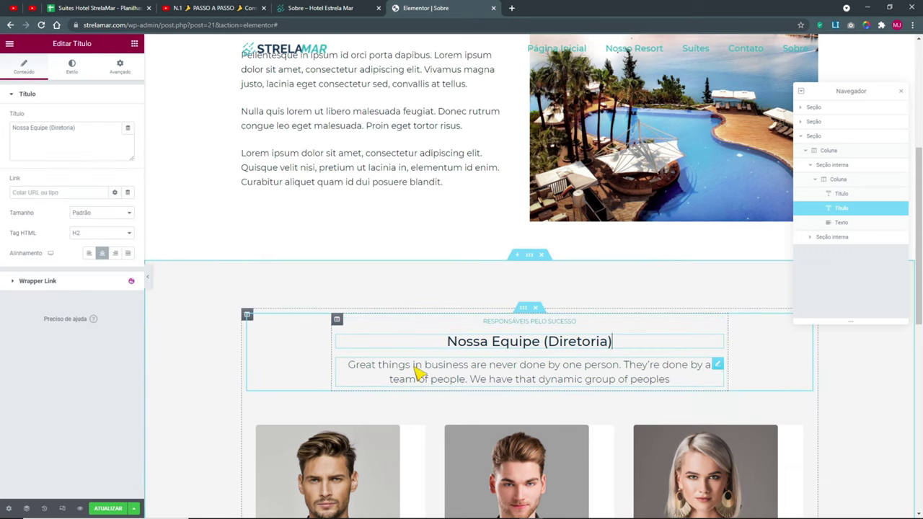
pyautogui.click(347, 10)
pyautogui.click(454, 8)
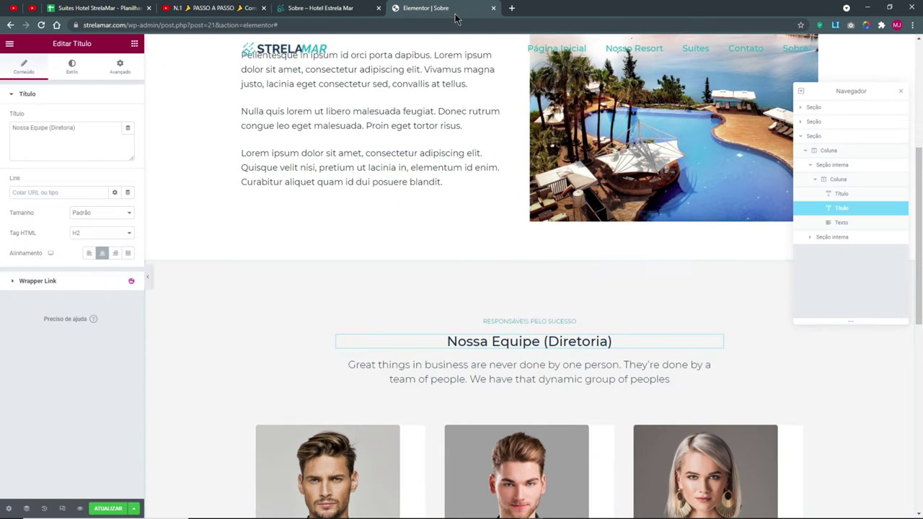
pyautogui.rightClick(368, 128)
pyautogui.click(390, 165)
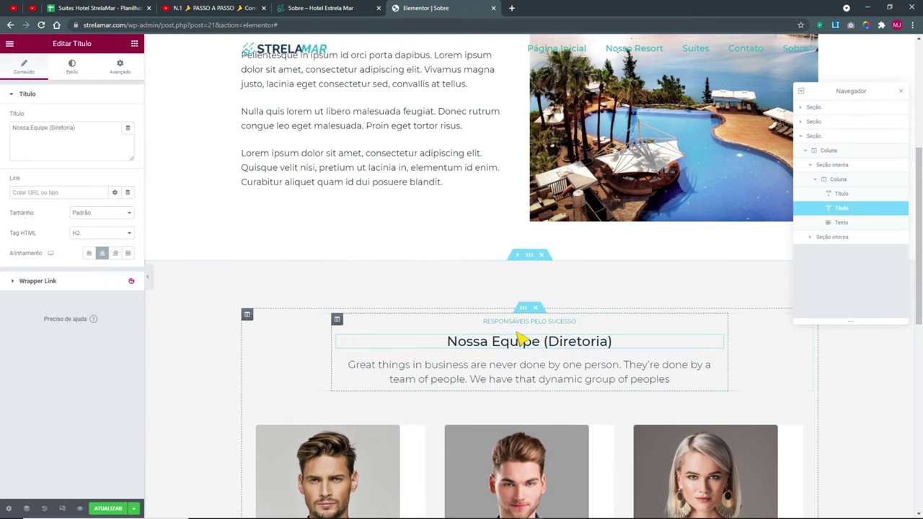
pyautogui.rightClick(529, 374)
pyautogui.click(579, 438)
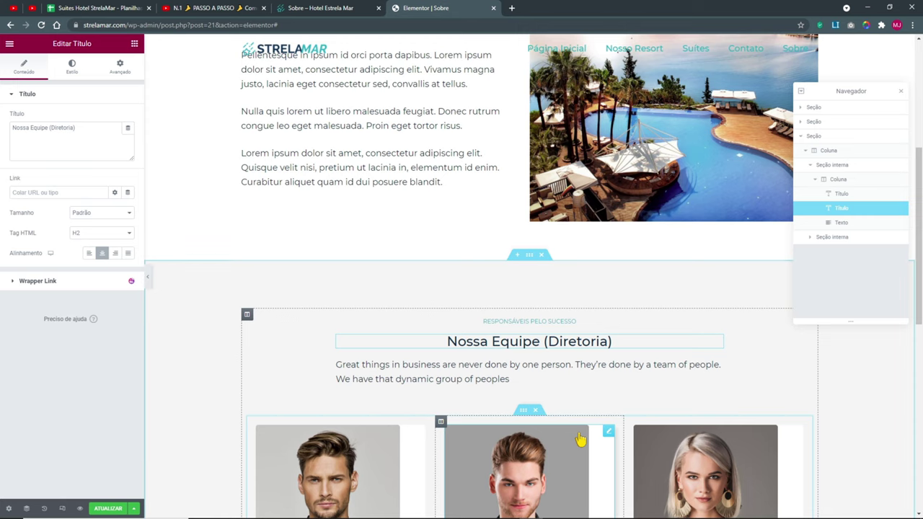
pyautogui.click(486, 377)
pyautogui.click(69, 67)
pyautogui.click(102, 117)
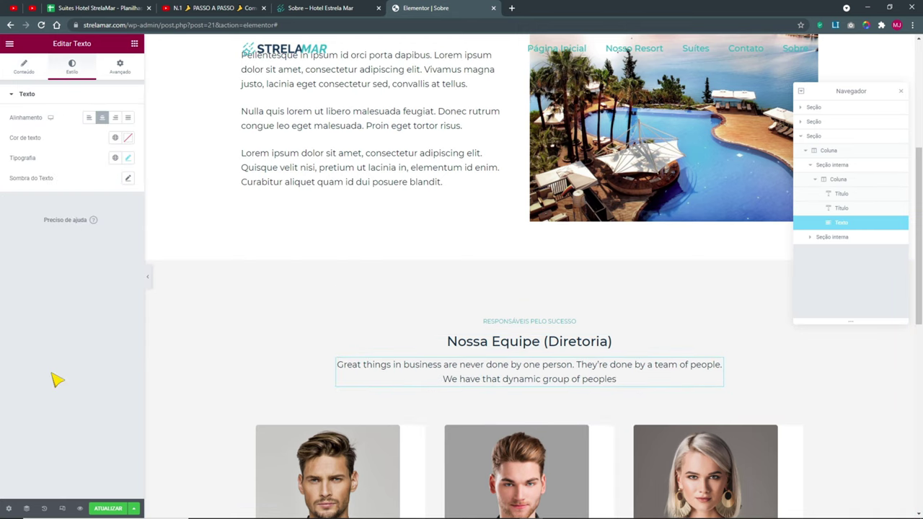
# - Try content widths of 900 and 1100 for the inner section holding the team cards, settling on 1000
pyautogui.scroll(-3, 495, 303)
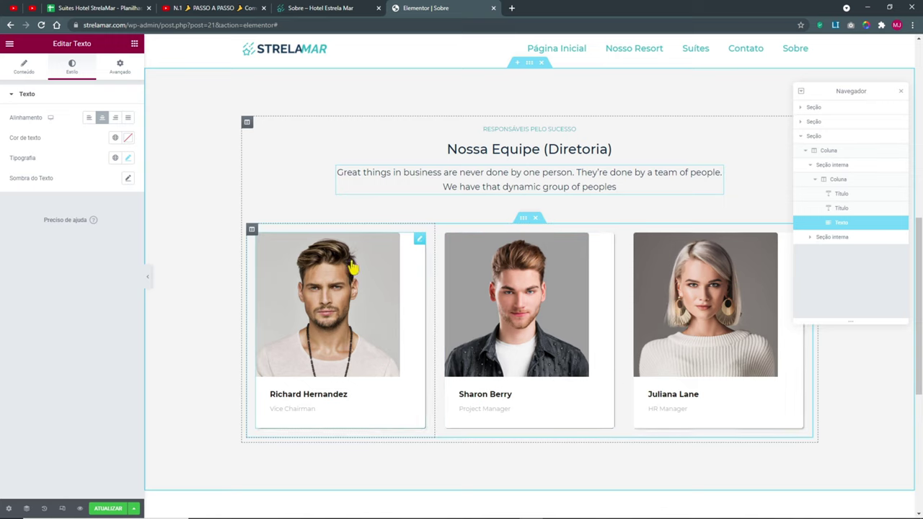
pyautogui.rightClick(528, 221)
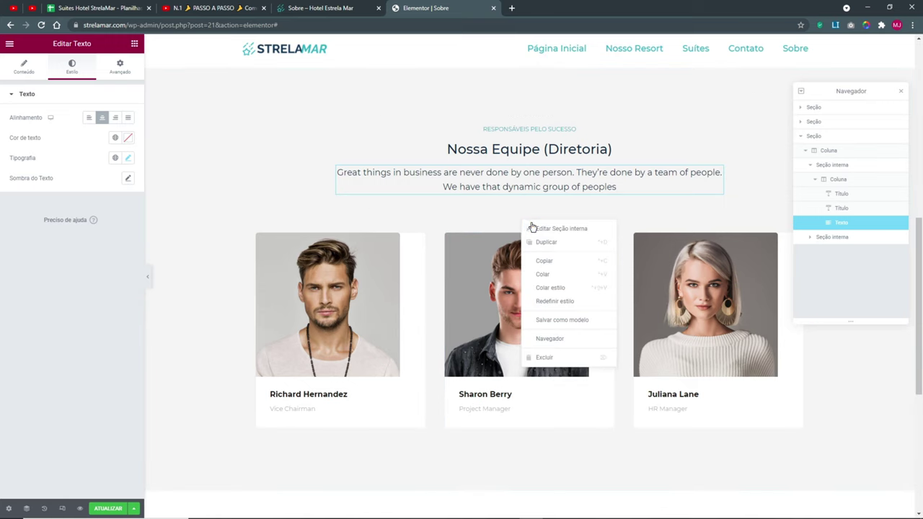
pyautogui.click(534, 228)
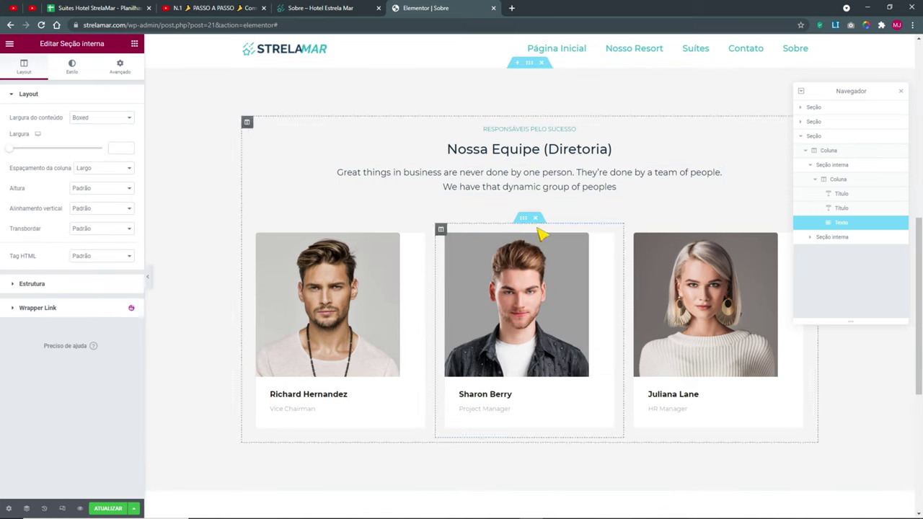
pyautogui.click(115, 147)
pyautogui.write('900')
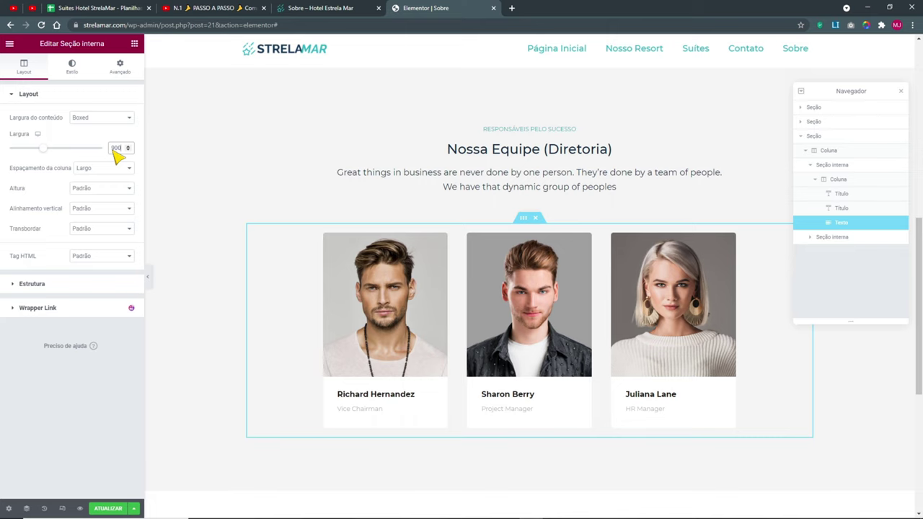
pyautogui.write('1000')
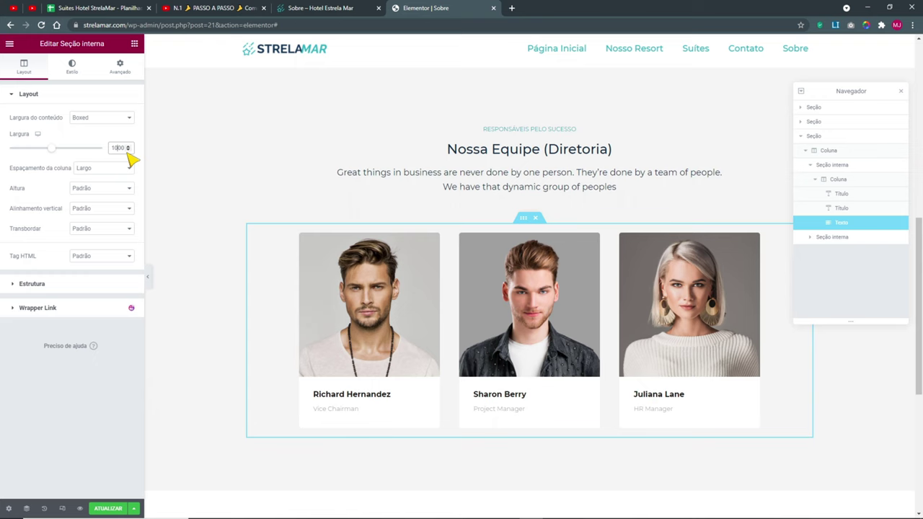
pyautogui.write('1100')
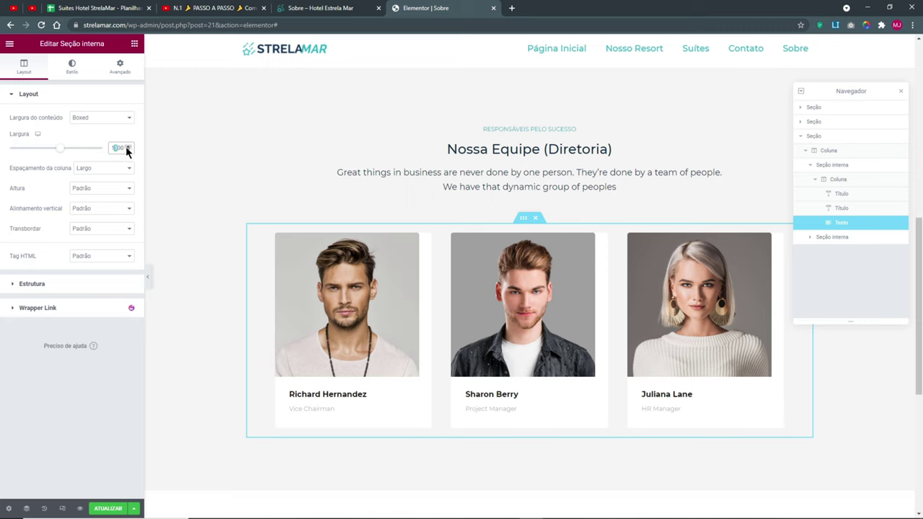
pyautogui.hotkey('ctrl', 'z')
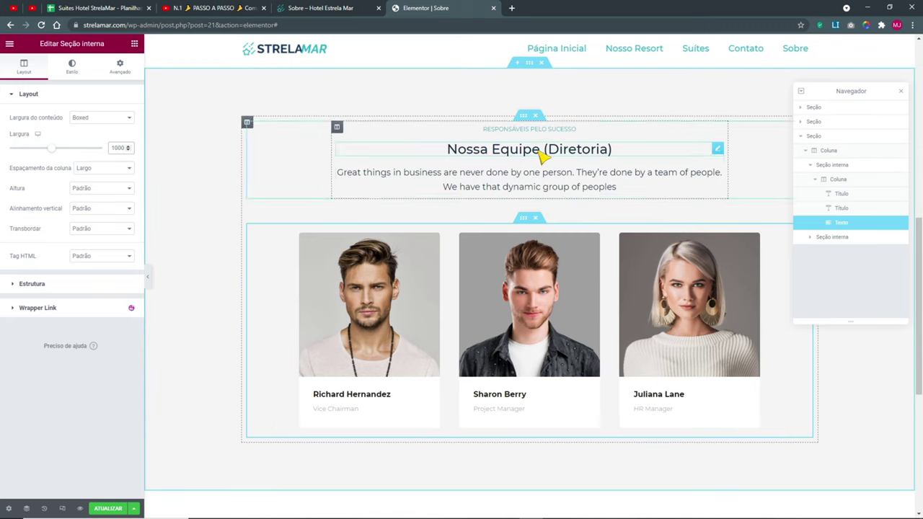
# - Replace the first team card's job title with "CEO Presidente", taken from the reference page
pyautogui.click(505, 191)
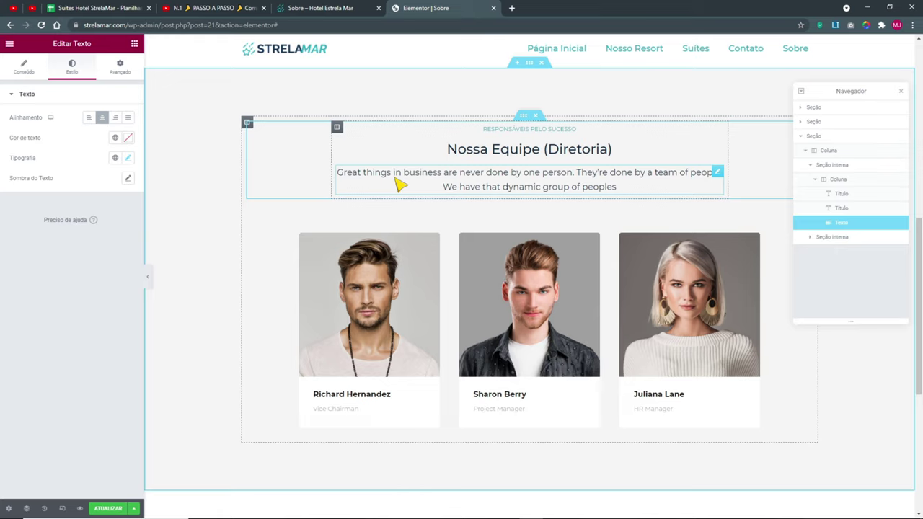
pyautogui.rightClick(385, 312)
pyautogui.click(394, 310)
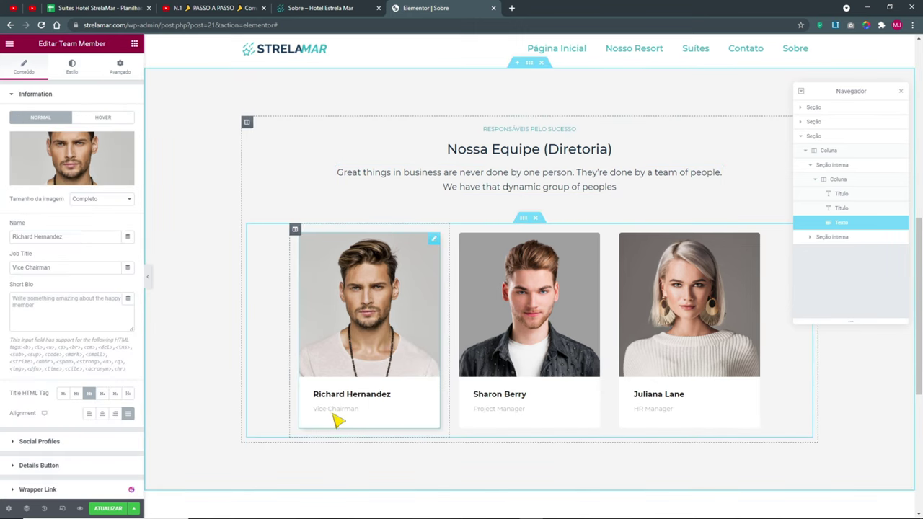
pyautogui.hotkey('ctrl', 'shift', 'Tab')
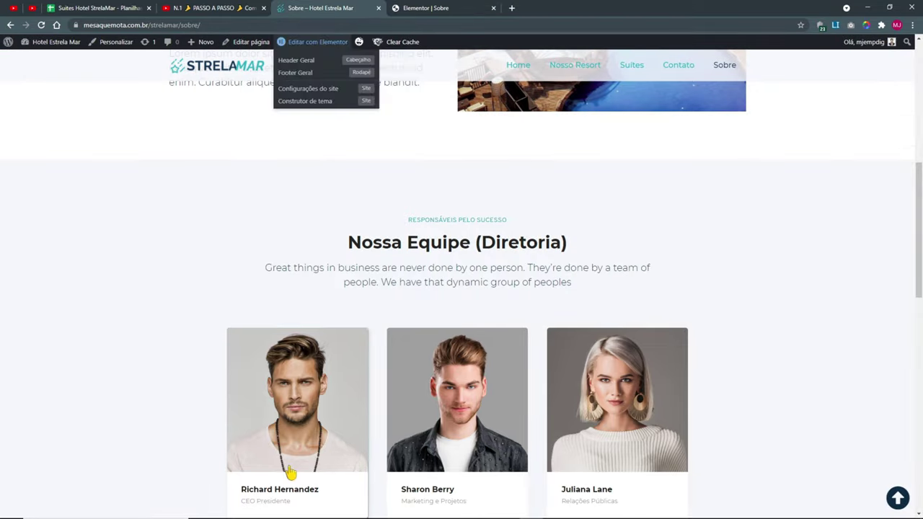
pyautogui.moveTo(258, 502); pyautogui.dragTo(320, 503)
pyautogui.scroll(-1, 418, 461)
pyautogui.moveTo(478, 405); pyautogui.dragTo(394, 410)
pyautogui.hotkey('ctrl', 'c')
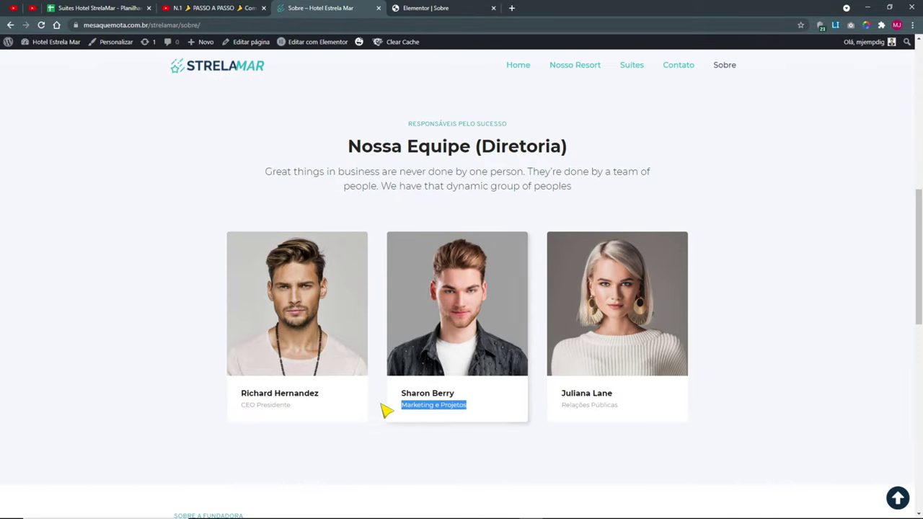
pyautogui.moveTo(292, 406); pyautogui.dragTo(243, 407)
pyautogui.click(426, 9)
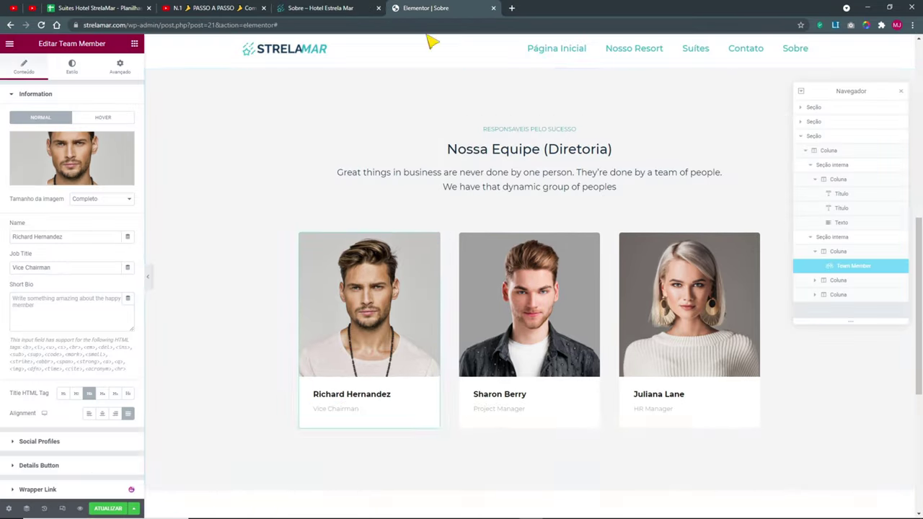
pyautogui.click(64, 271)
pyautogui.write('CEO Presidente')
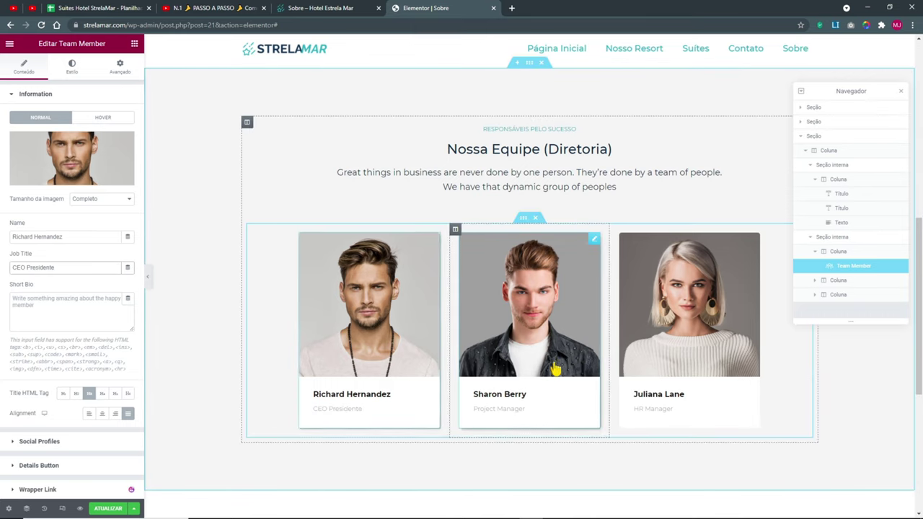
# - Replace the second team card's job title with "Marketing e Projetos", copied from the reference page
pyautogui.click(555, 368)
pyautogui.click(318, 8)
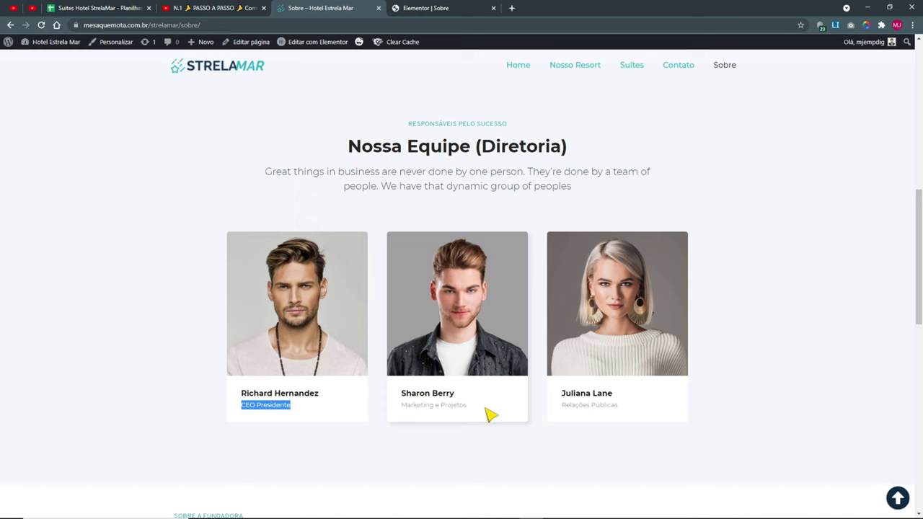
pyautogui.moveTo(467, 406); pyautogui.dragTo(410, 406)
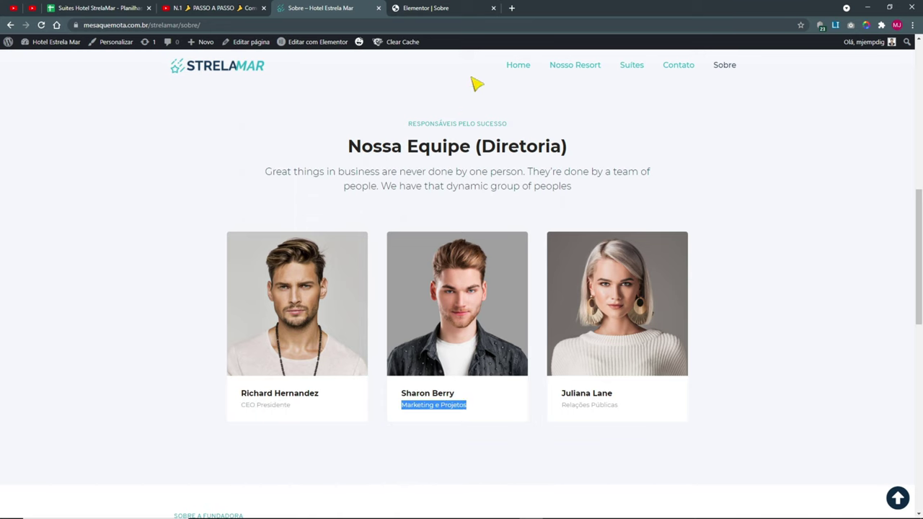
pyautogui.click(433, 8)
pyautogui.moveTo(83, 268); pyautogui.dragTo(7, 270)
pyautogui.hotkey('ctrl', 'v')
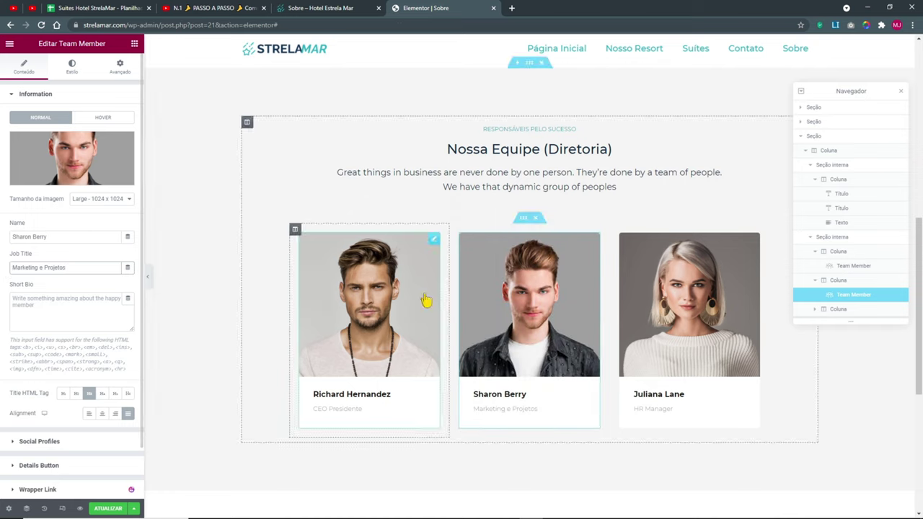
# - Replace the third team card's job title with "Relações Públicas", copied from the reference page
pyautogui.click(361, 9)
pyautogui.moveTo(618, 405); pyautogui.dragTo(561, 408)
pyautogui.hotkey('ctrl', 'c')
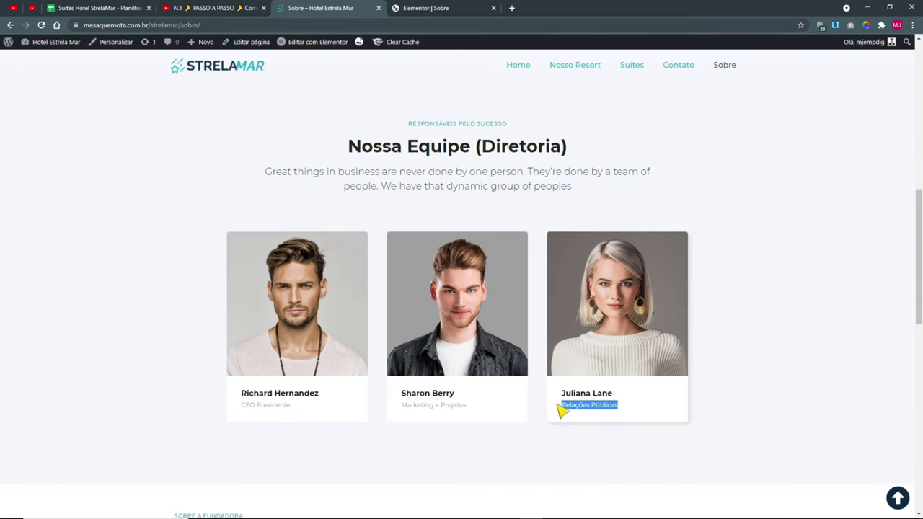
pyautogui.click(433, 8)
pyautogui.click(667, 350)
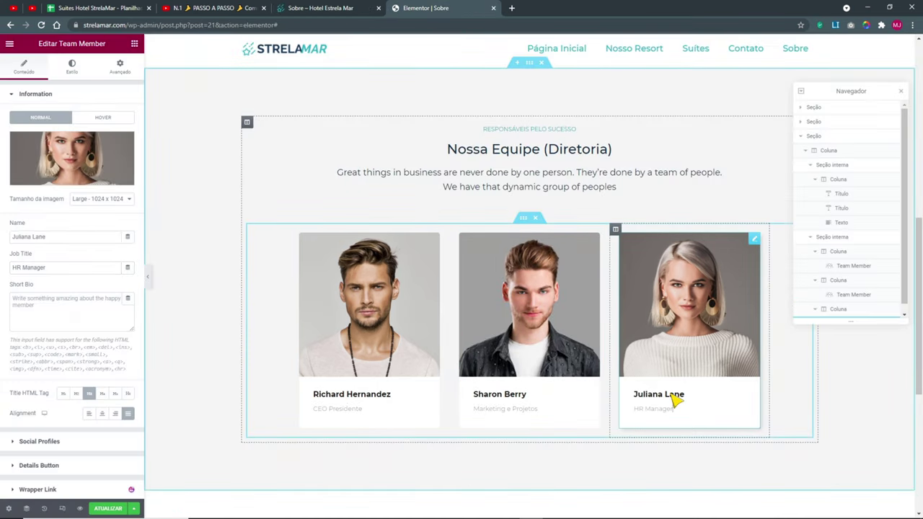
pyautogui.moveTo(80, 268); pyautogui.dragTo(7, 268)
pyautogui.hotkey('ctrl', 'v')
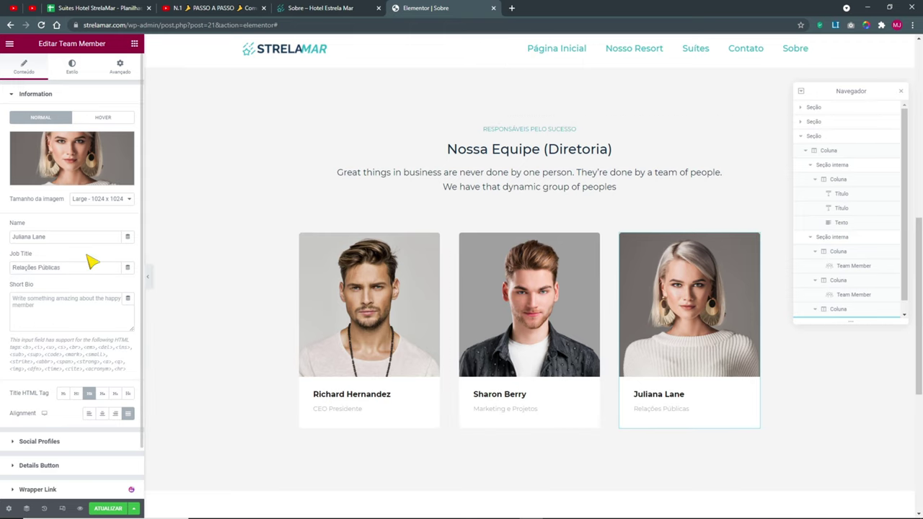
# - In the tablet view, set the first team card column's margin to 0 and its padding to 10 on all sides
pyautogui.click(62, 509)
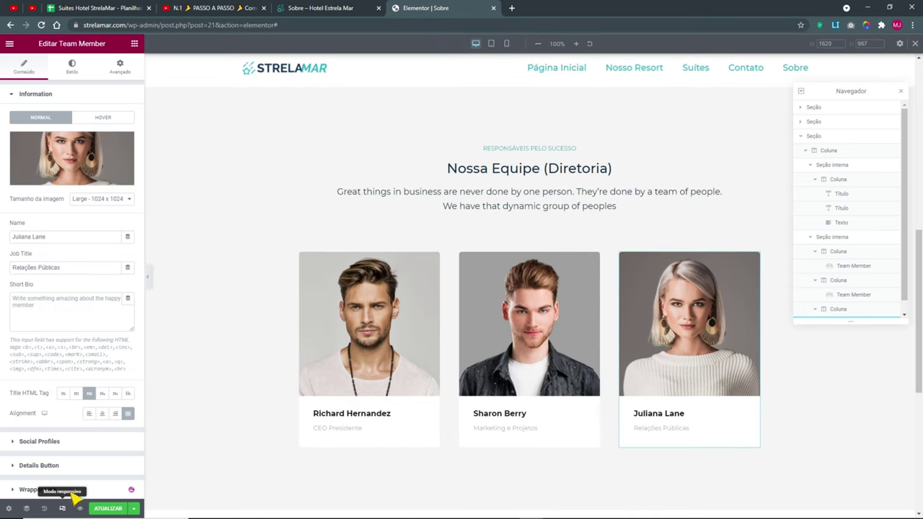
pyautogui.click(491, 43)
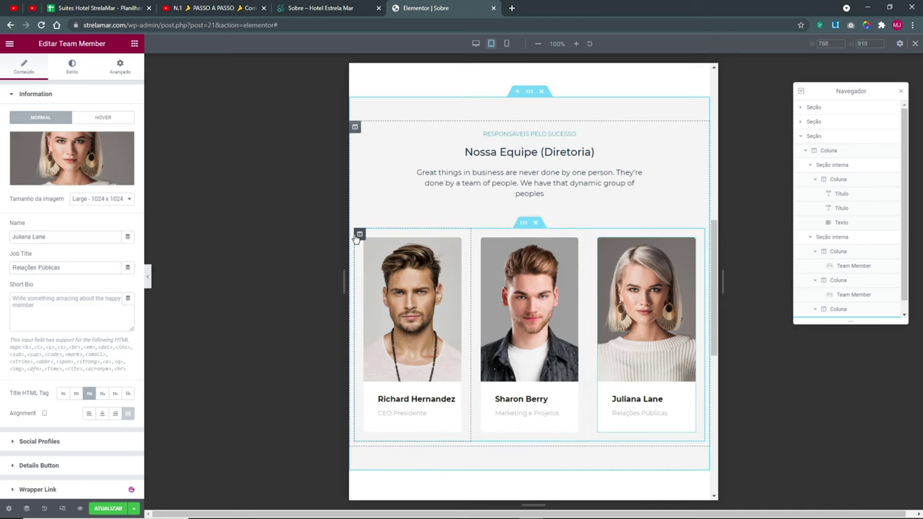
pyautogui.rightClick(358, 236)
pyautogui.click(371, 244)
pyautogui.click(120, 69)
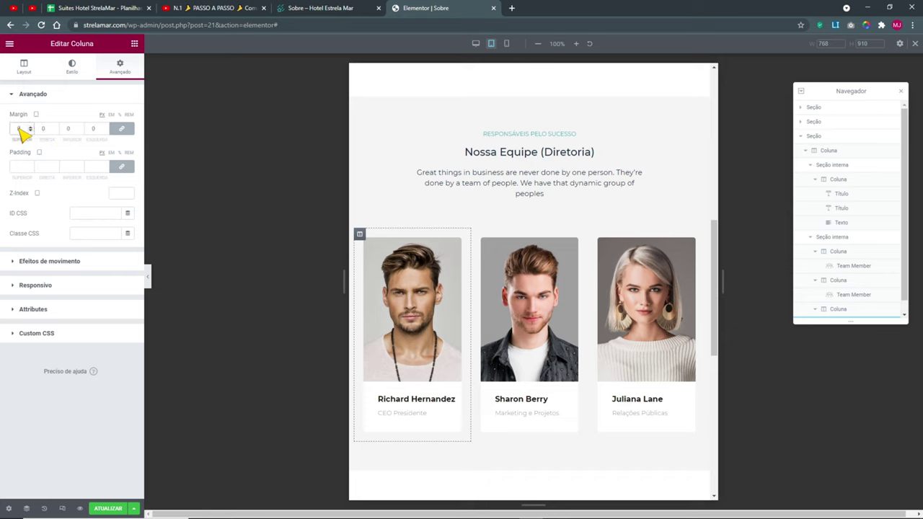
pyautogui.write('0')
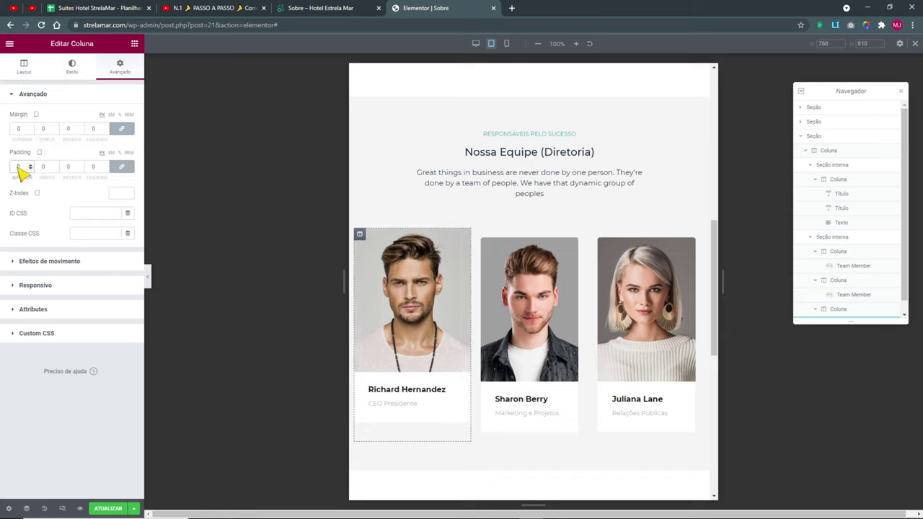
pyautogui.write('10')
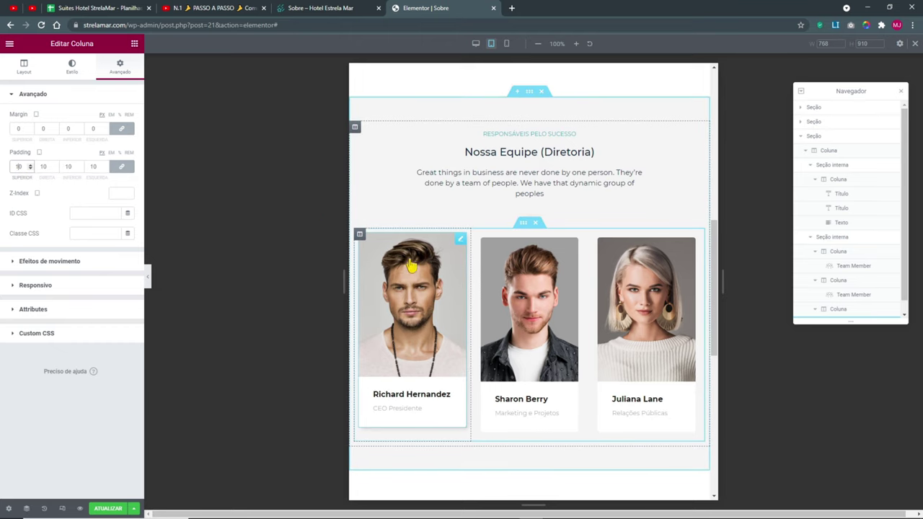
# - Copy the first team card column's style to the second and third card columns
pyautogui.rightClick(361, 237)
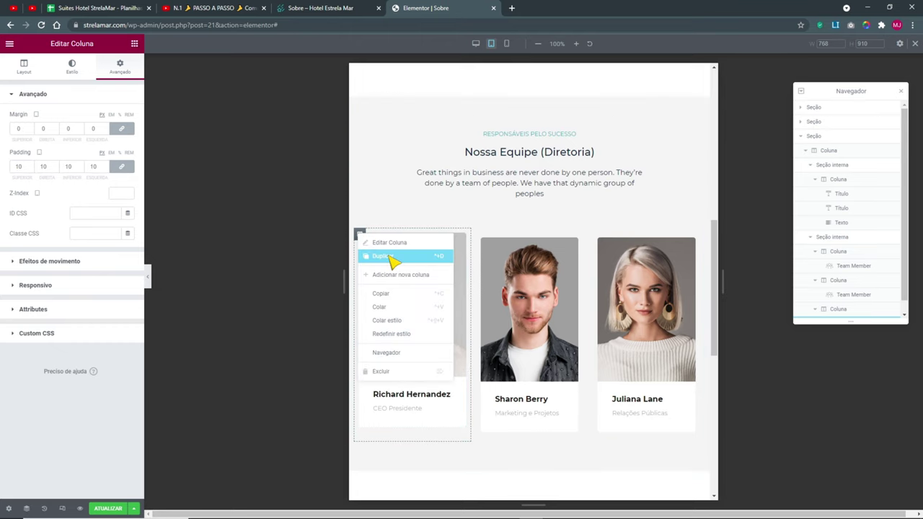
pyautogui.click(382, 294)
pyautogui.rightClick(482, 239)
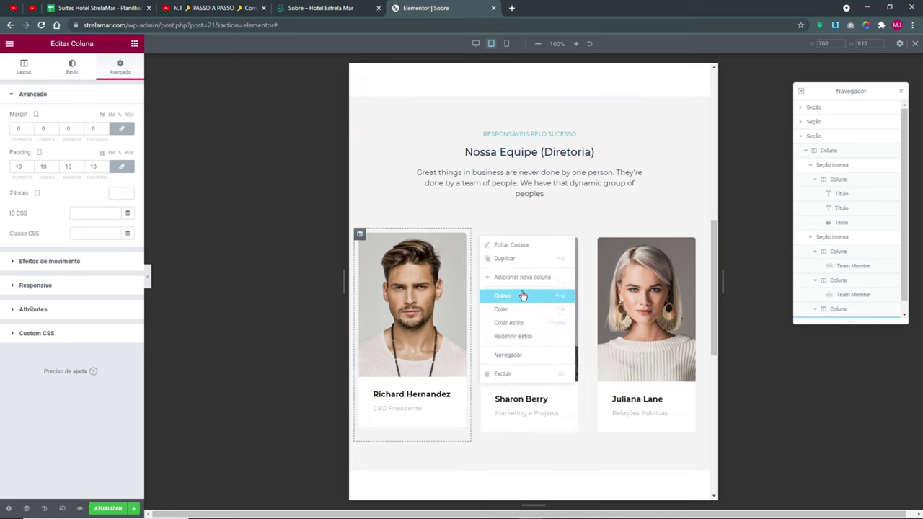
pyautogui.click(525, 323)
pyautogui.rightClick(596, 240)
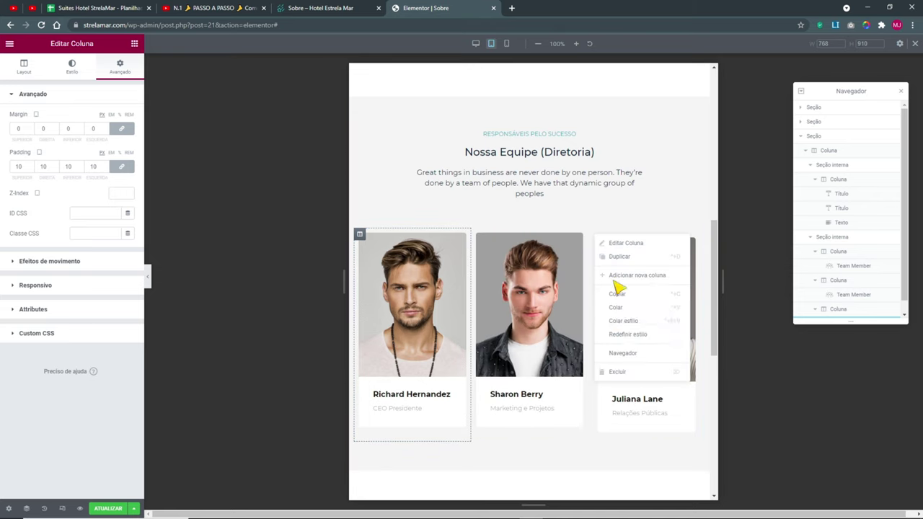
pyautogui.click(624, 322)
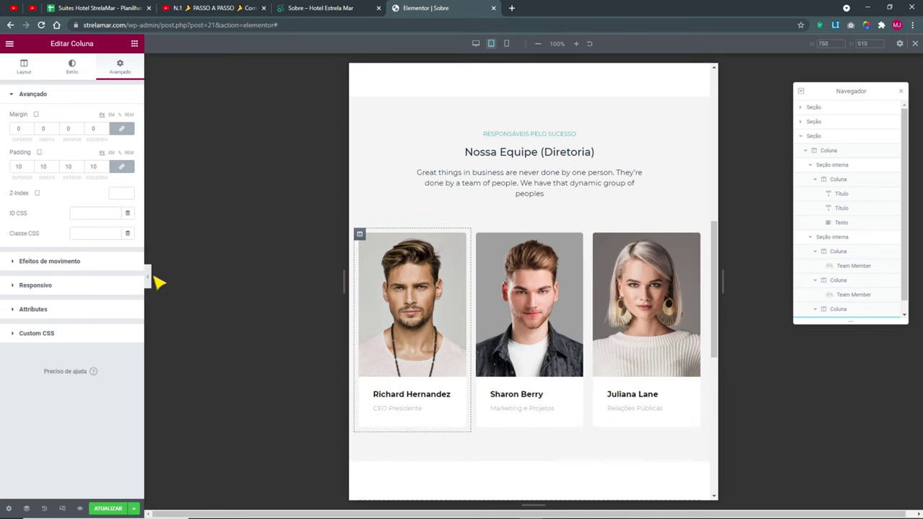
# - Change the team section's tablet padding to 100 above and below and 0 at the sides, with the values linked
pyautogui.scroll(2, 553, 272)
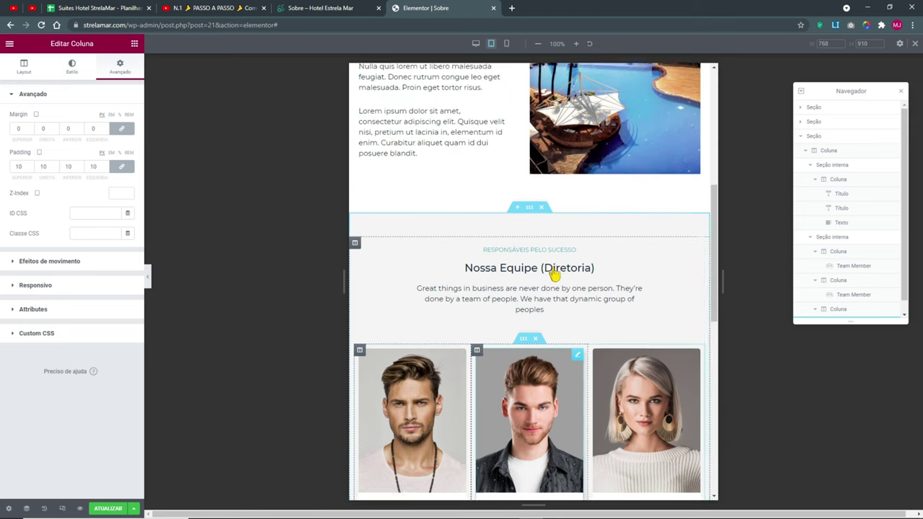
pyautogui.scroll(-5, 540, 260)
pyautogui.scroll(4, 571, 278)
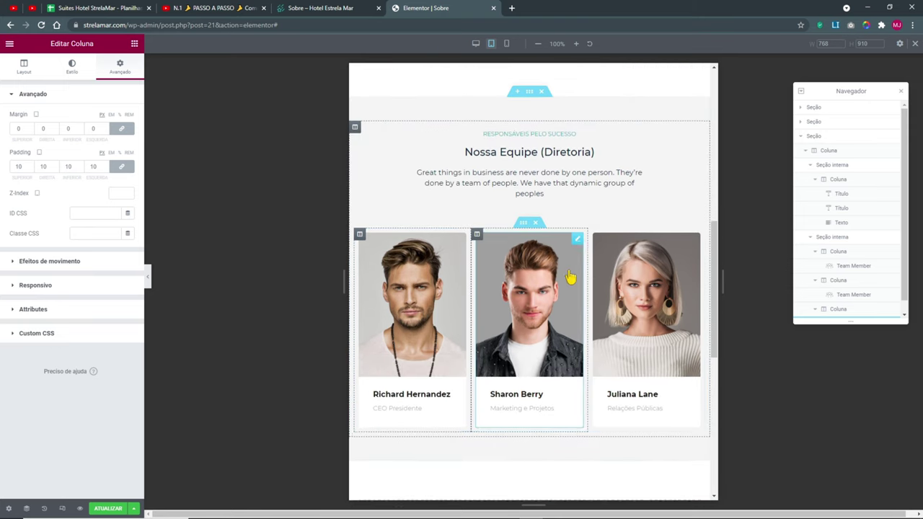
pyautogui.rightClick(531, 188)
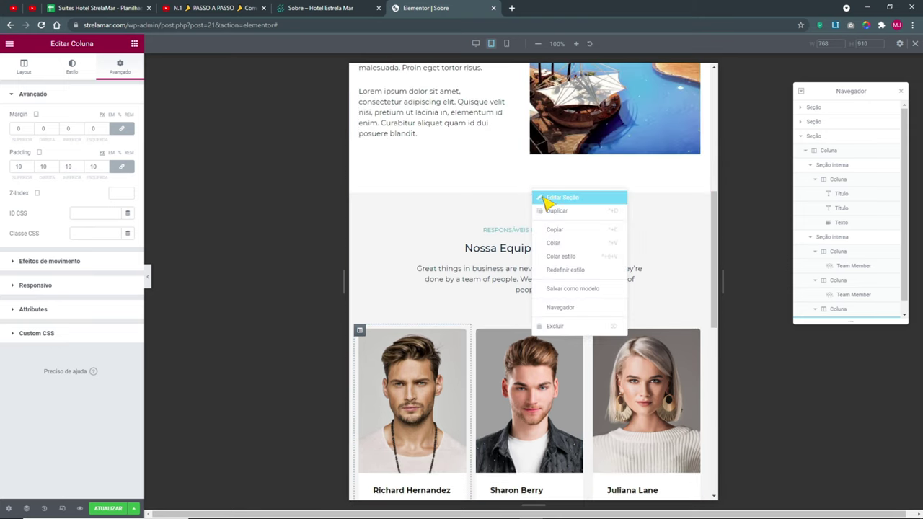
pyautogui.click(548, 199)
pyautogui.click(118, 71)
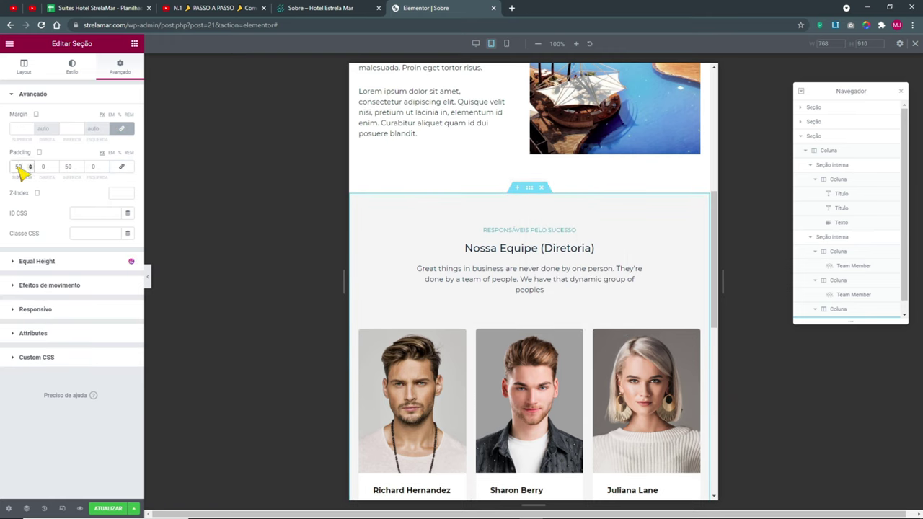
pyautogui.click(121, 167)
pyautogui.click(121, 168)
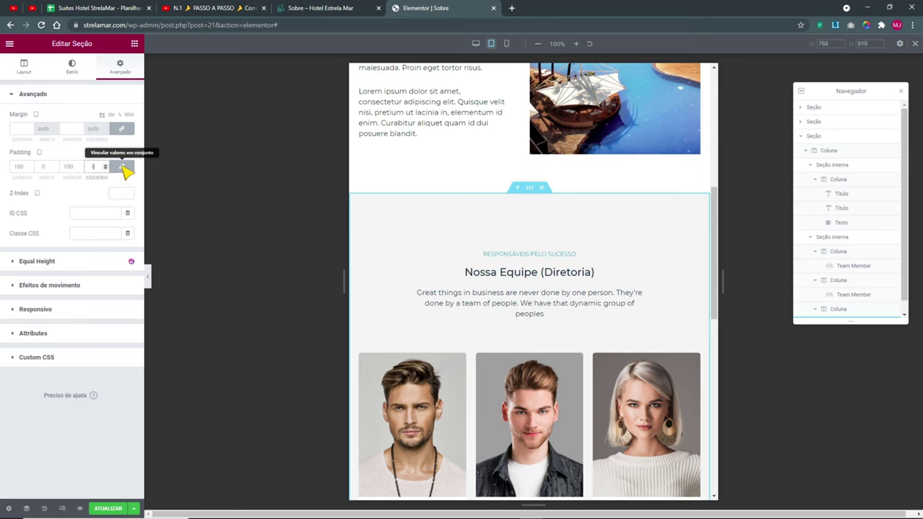
# - In the desktop view, set the team section's padding to 80 above and below and 20 at the sides, with the values unlinked
pyautogui.click(43, 148)
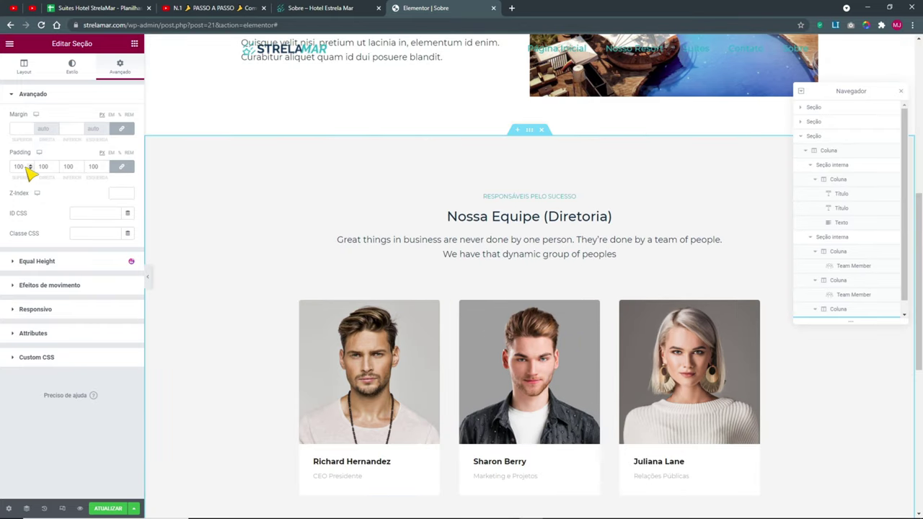
pyautogui.write('20')
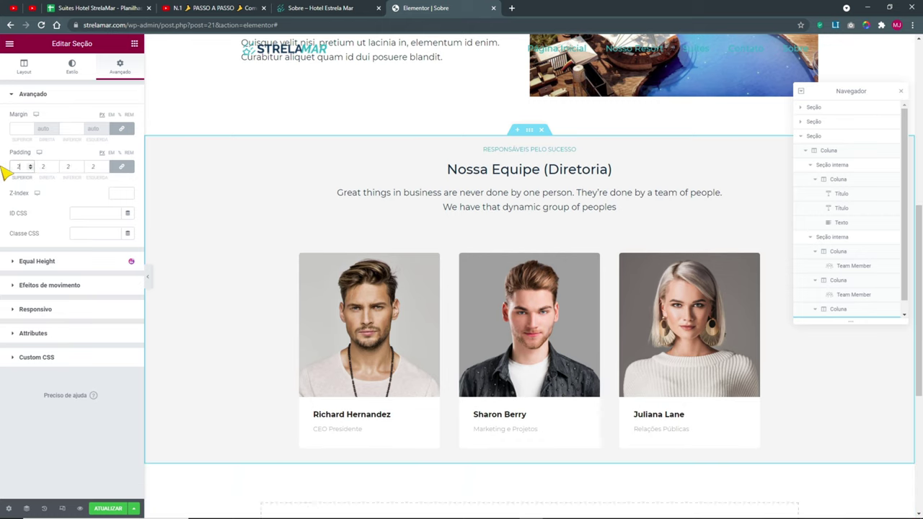
pyautogui.click(121, 167)
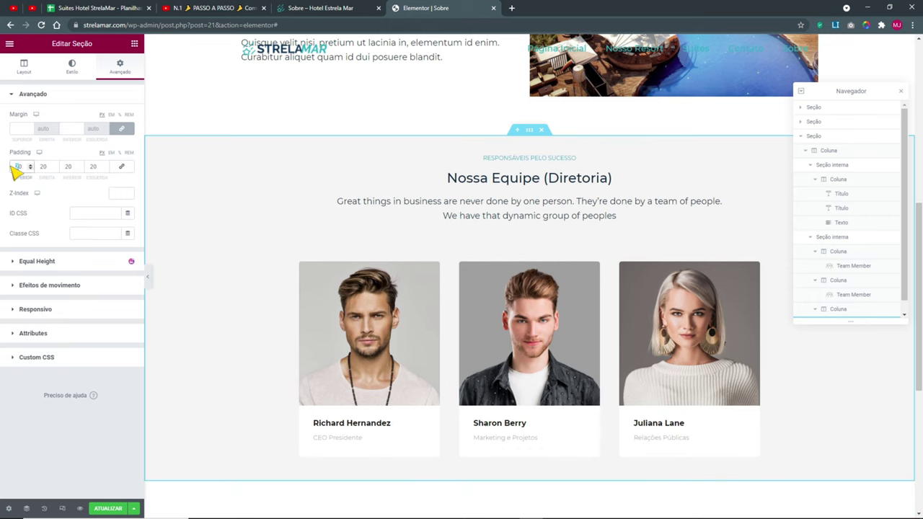
pyautogui.write('80')
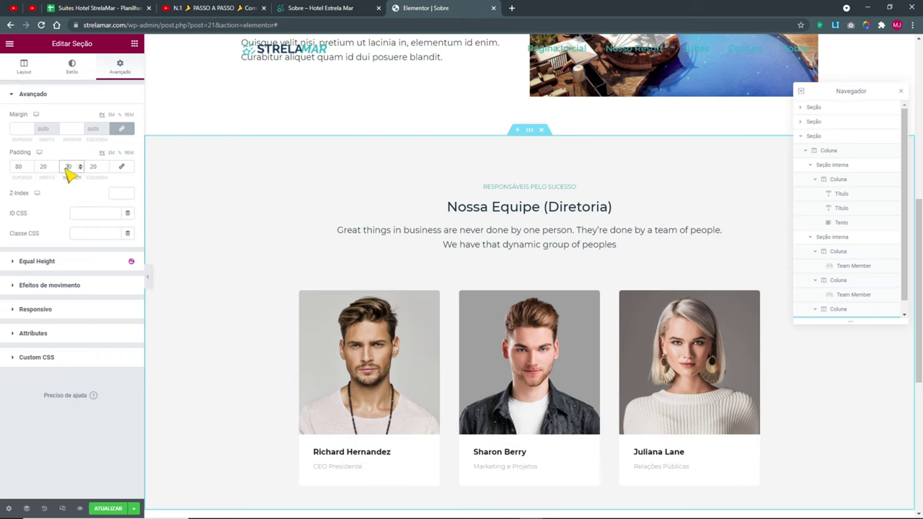
pyautogui.write('80')
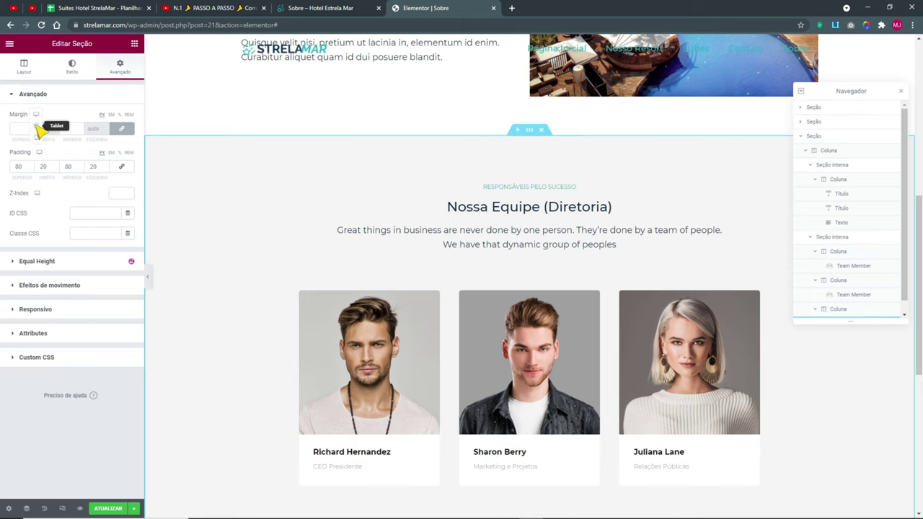
# - Examine the team section's spacing in the tablet and mobile views and return to the desktop view
pyautogui.click(41, 129)
pyautogui.scroll(-2, 679, 305)
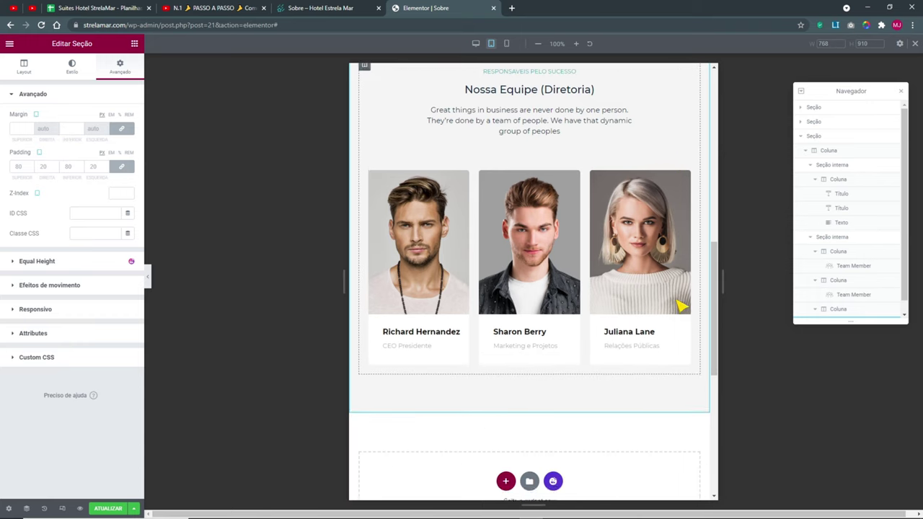
pyautogui.scroll(1, 634, 285)
pyautogui.moveTo(40, 152)
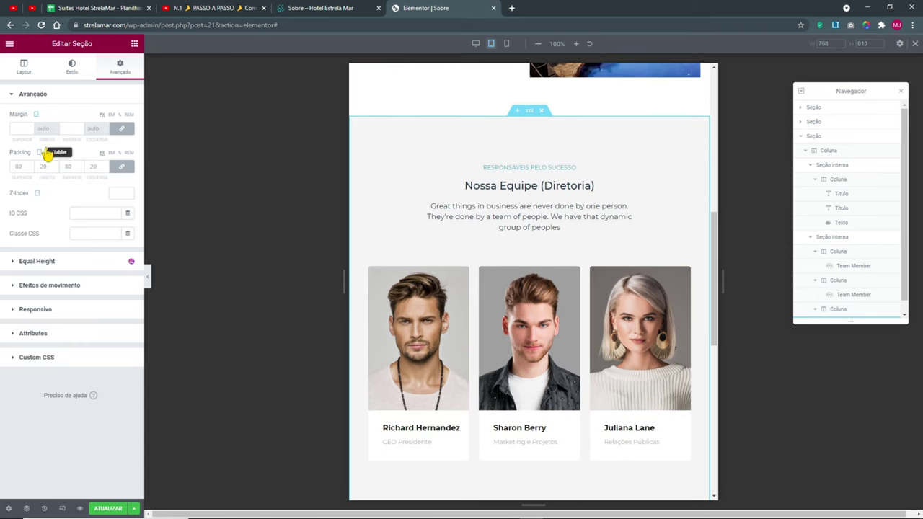
pyautogui.click(45, 166)
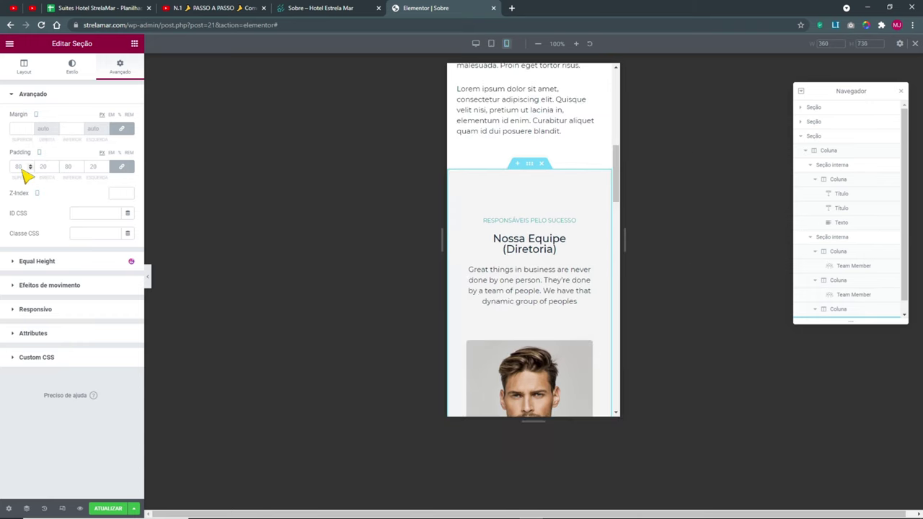
pyautogui.scroll(-1, 540, 262)
pyautogui.scroll(4, 544, 261)
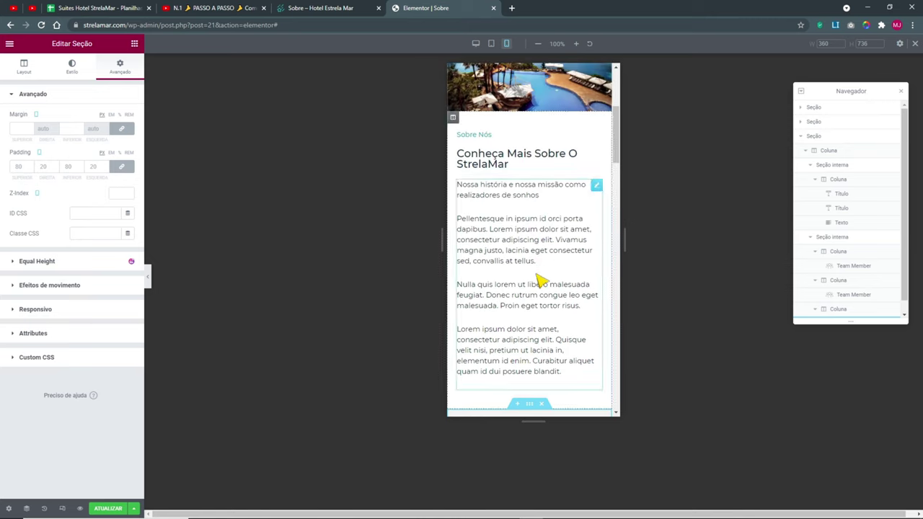
pyautogui.scroll(-3, 540, 271)
pyautogui.click(475, 43)
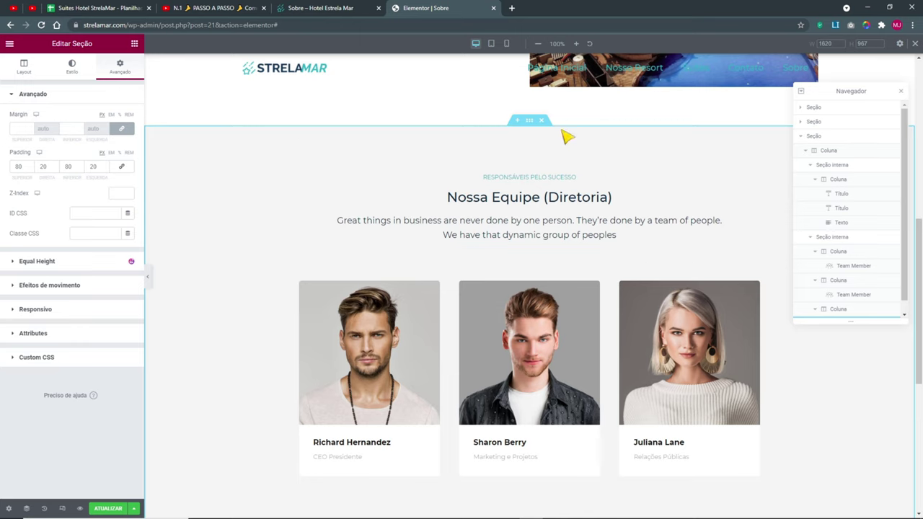
# - Locate the heading's inner section in the Navigator and set its padding to 0 on all sides, with the values linked
pyautogui.rightClick(536, 122)
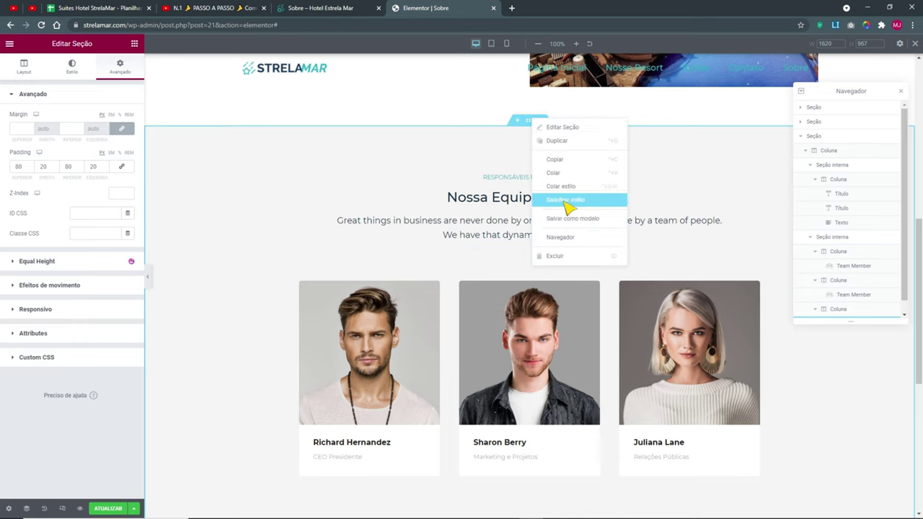
pyautogui.click(570, 238)
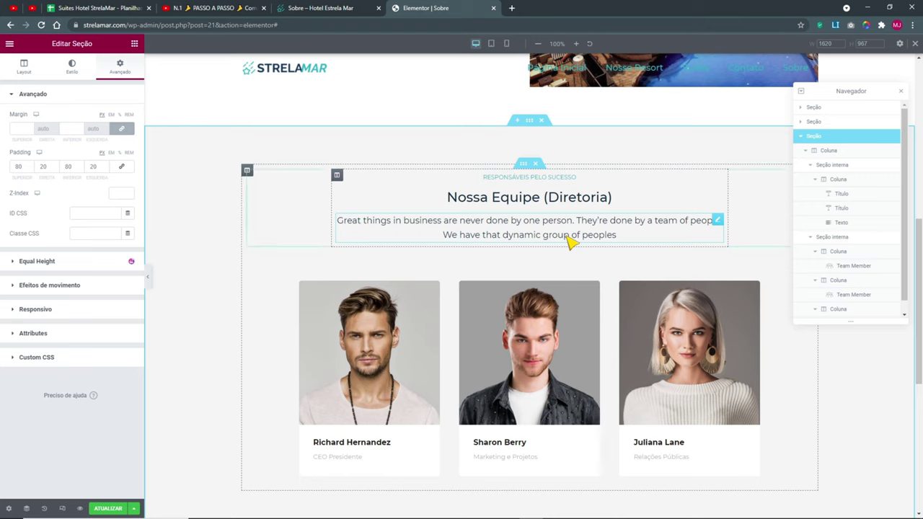
pyautogui.click(829, 151)
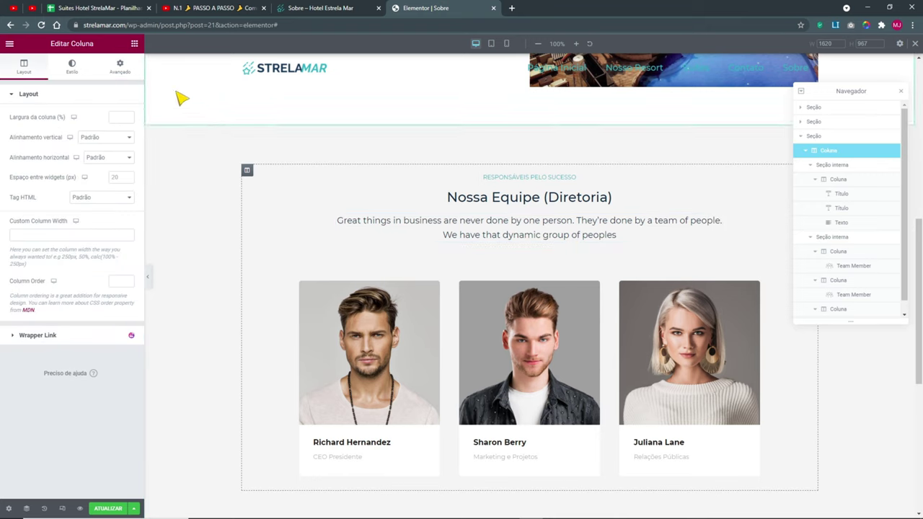
pyautogui.click(120, 66)
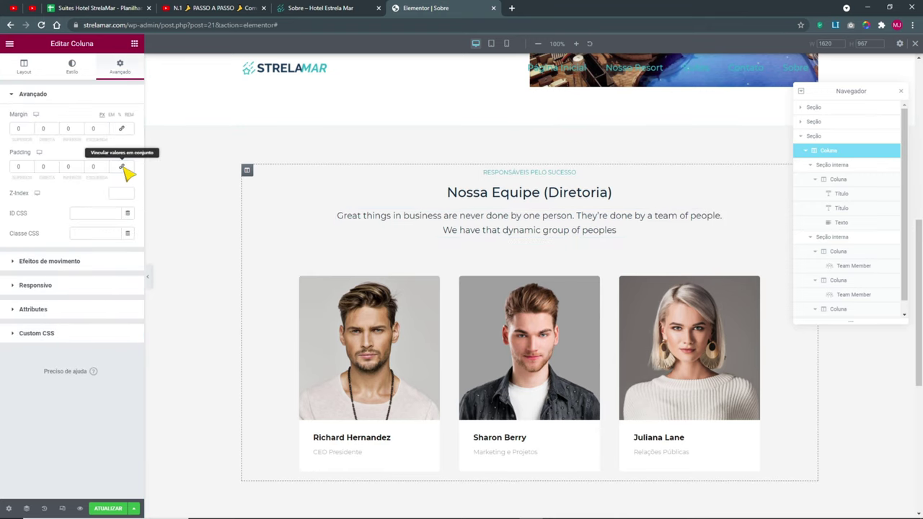
pyautogui.click(843, 166)
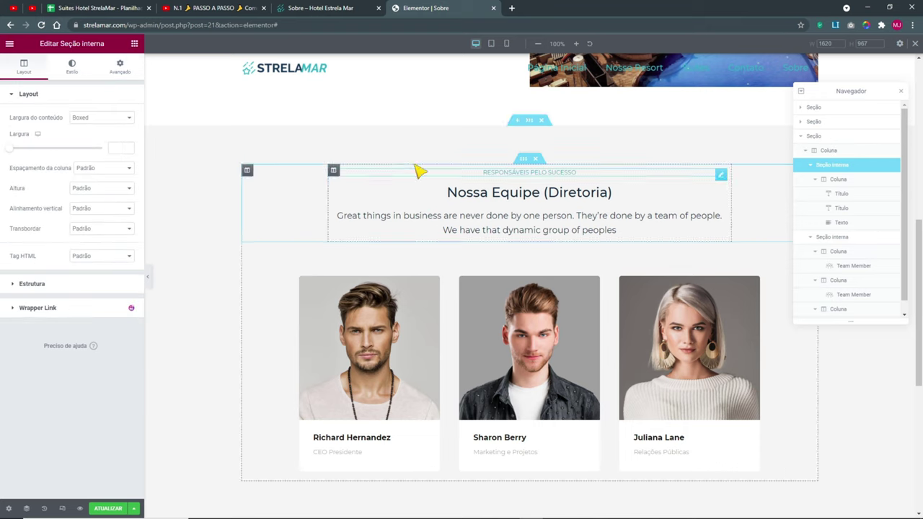
pyautogui.click(130, 69)
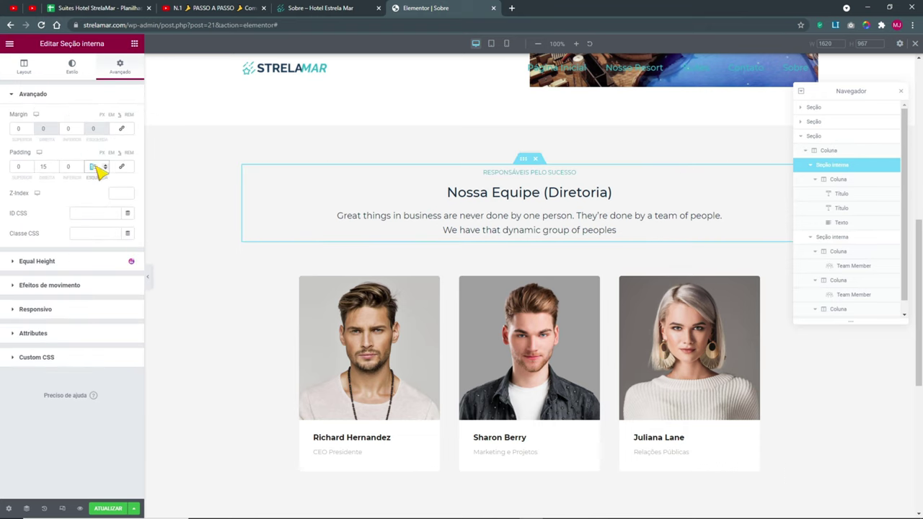
pyautogui.click(122, 169)
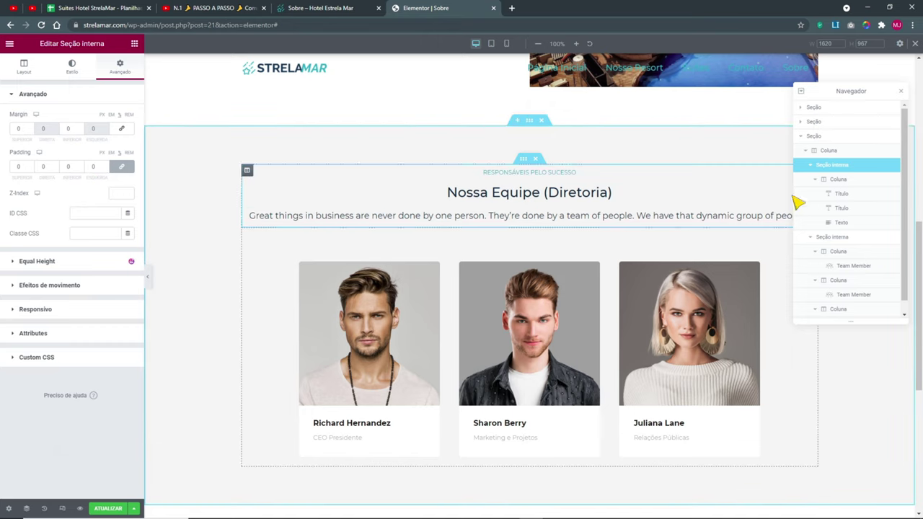
# - Set the boxed content width of the heading's inner section to 800
pyautogui.click(24, 68)
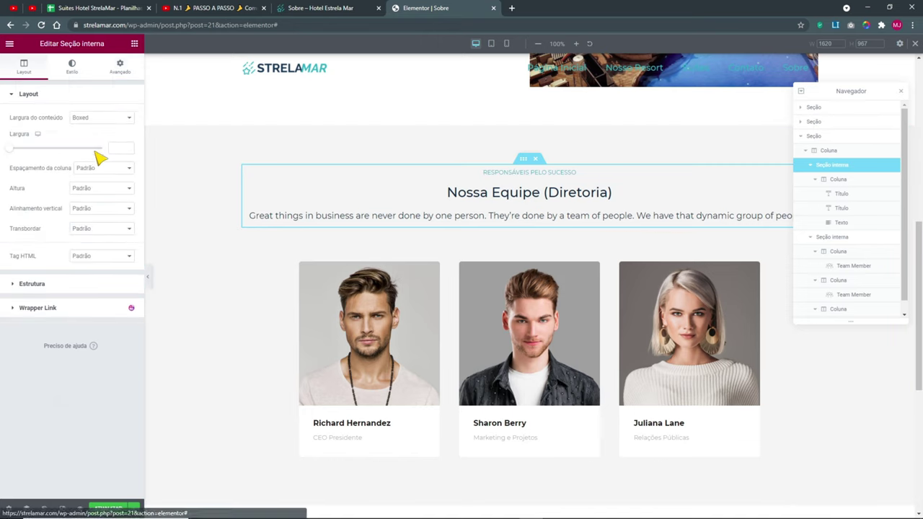
pyautogui.click(116, 148)
pyautogui.write('1000')
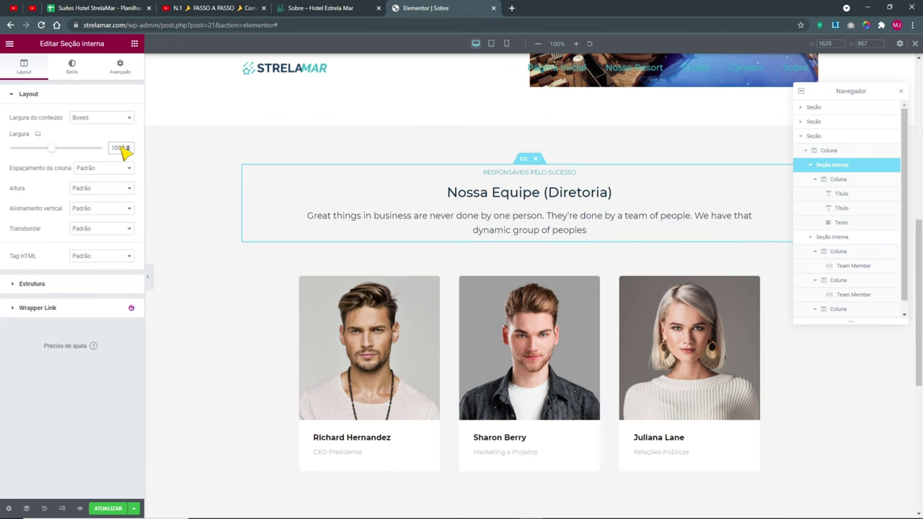
pyautogui.write('800')
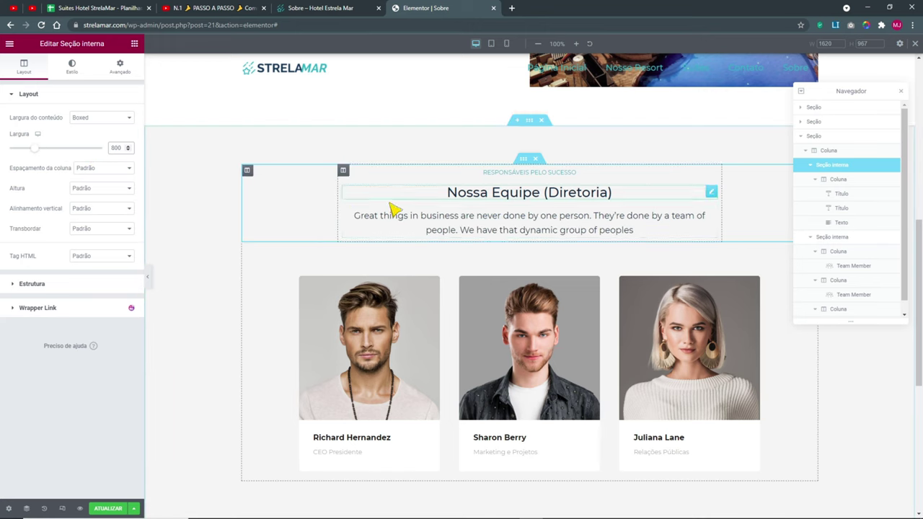
# - Review the margin and padding of the heading column, the cards' inner section and the first card column, including the tablet view
pyautogui.click(848, 181)
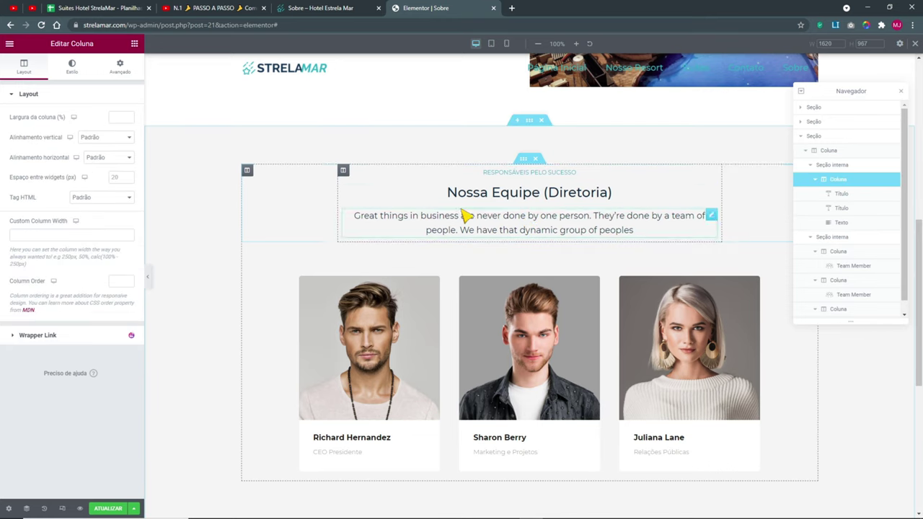
pyautogui.click(120, 67)
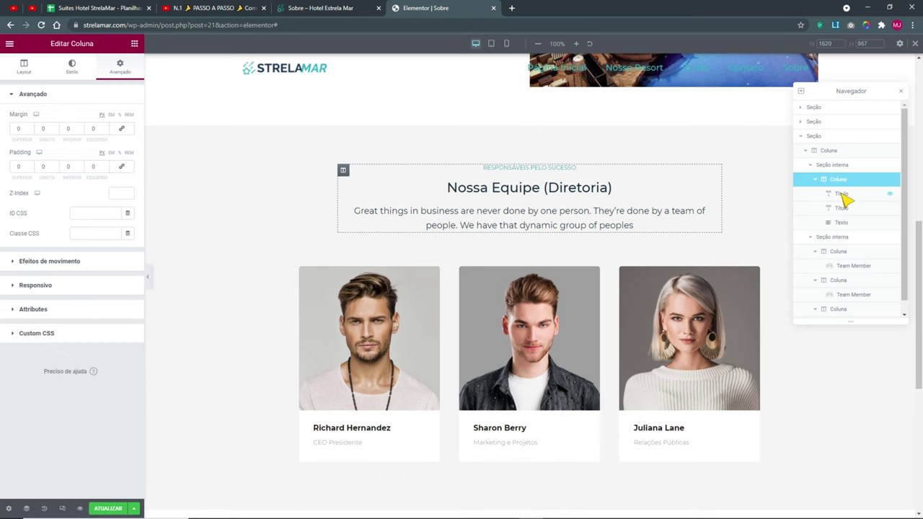
pyautogui.click(837, 238)
pyautogui.click(120, 68)
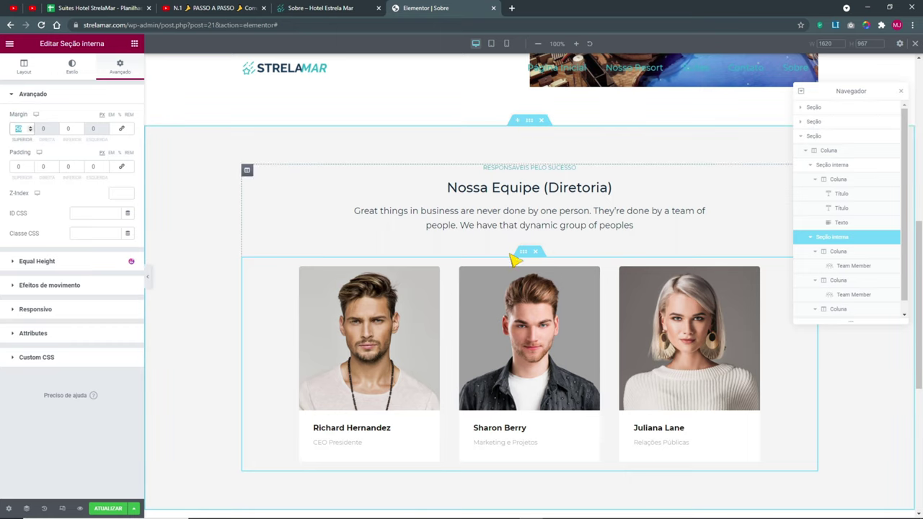
pyautogui.click(838, 253)
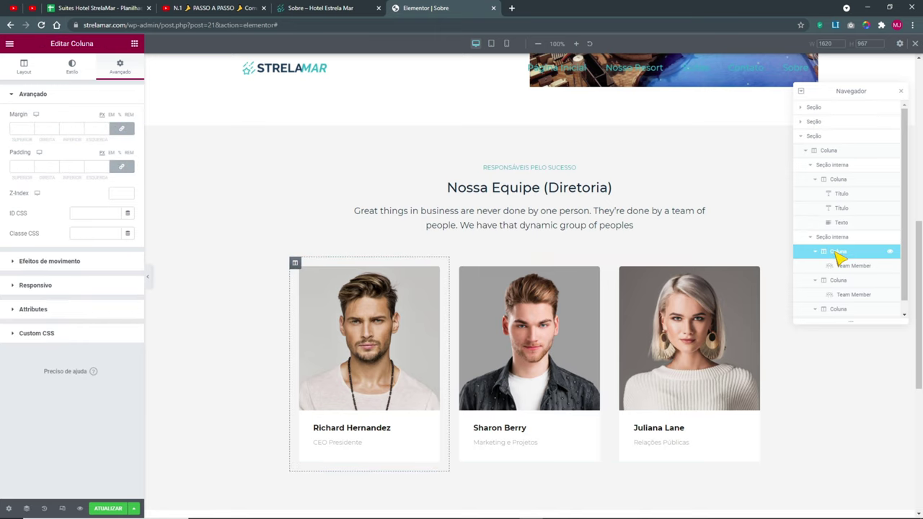
pyautogui.click(492, 44)
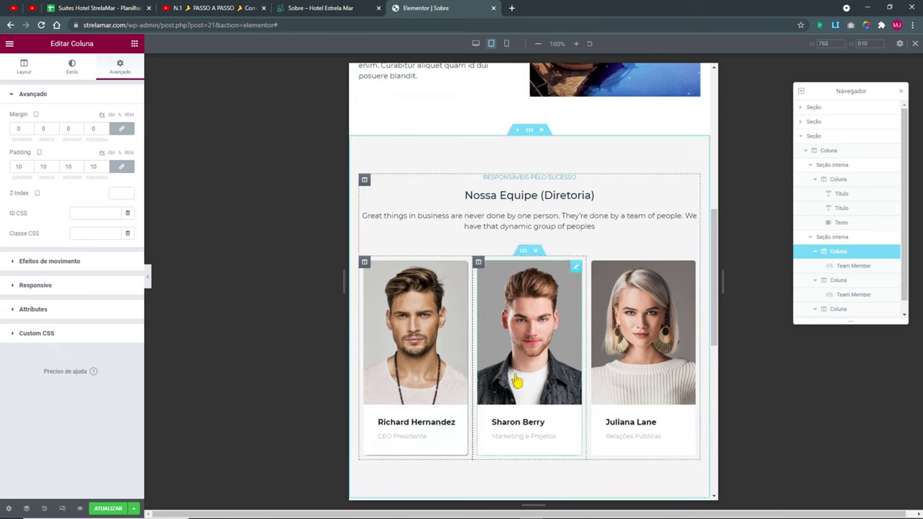
# - In the mobile view, set the first team card column's padding to 0 on all sides and its bottom margin to 50
pyautogui.click(507, 44)
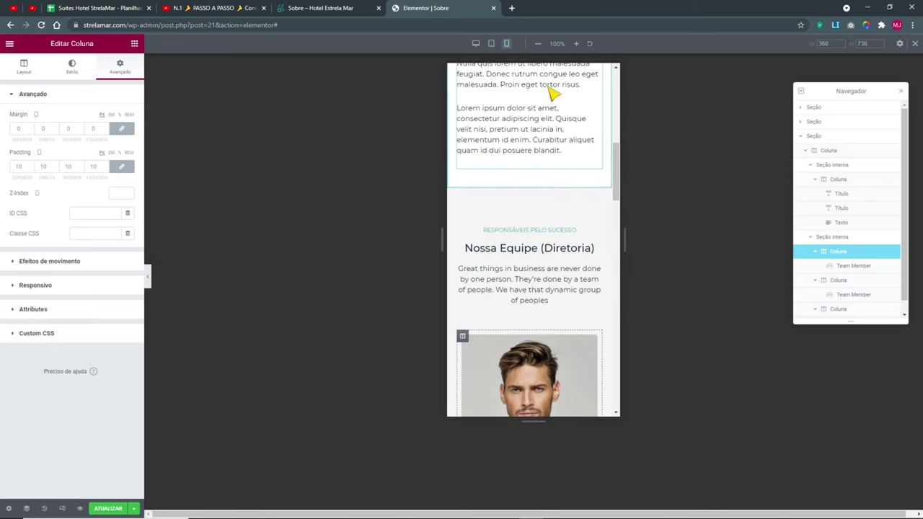
pyautogui.scroll(-5, 511, 220)
pyautogui.scroll(3, 490, 354)
pyautogui.scroll(1, 505, 352)
pyautogui.scroll(-1, 584, 324)
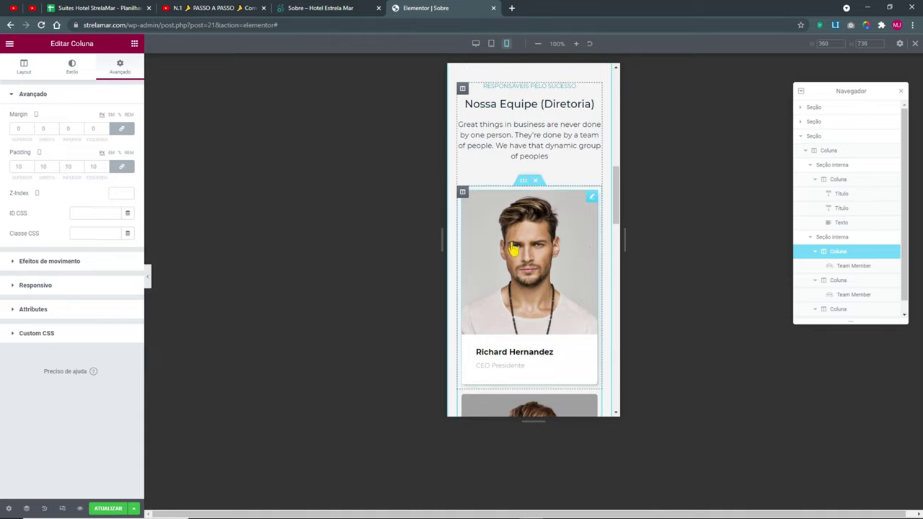
pyautogui.rightClick(465, 196)
pyautogui.click(477, 204)
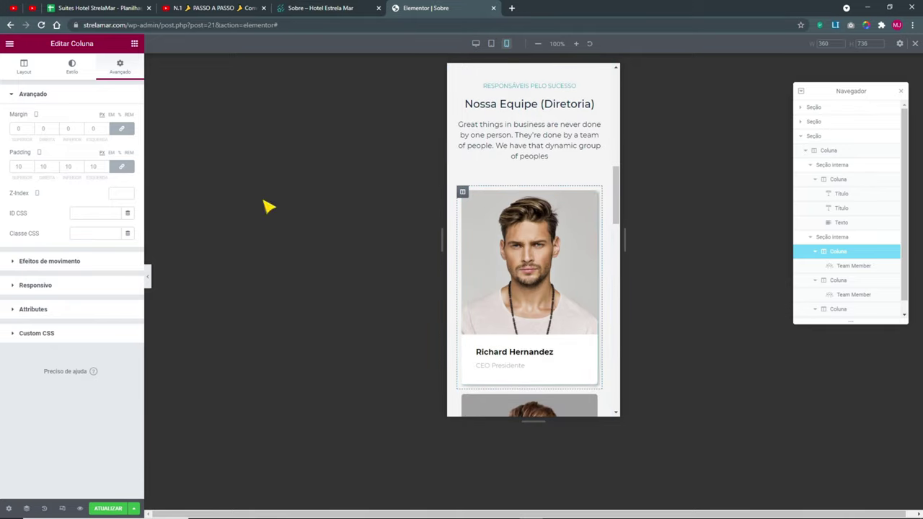
pyautogui.click(123, 166)
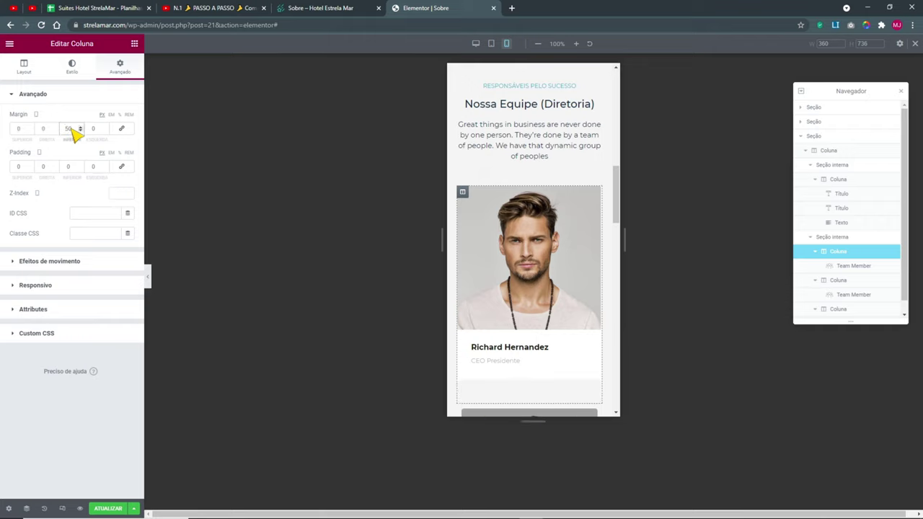
pyautogui.scroll(-2, 511, 209)
pyautogui.scroll(1, 505, 188)
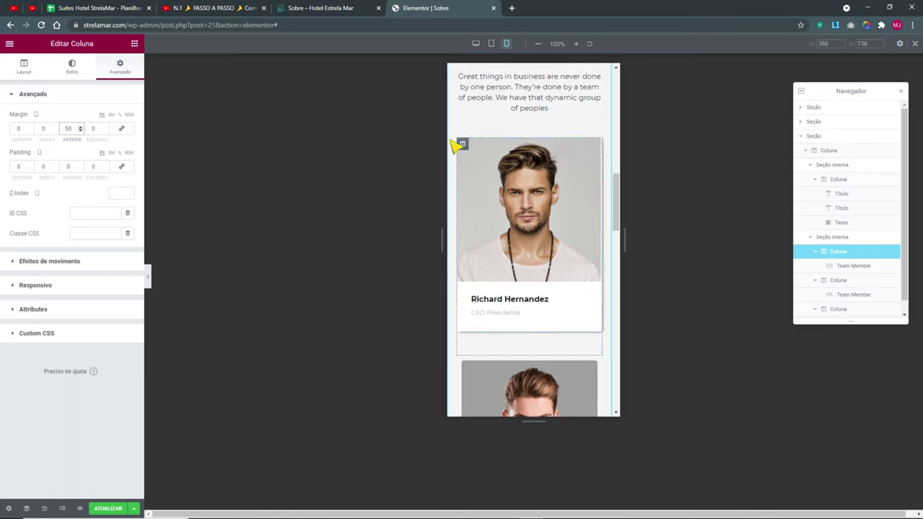
# - Copy the first card column's style to the second and third card columns in the mobile view, and update the page
pyautogui.rightClick(462, 144)
pyautogui.click(490, 205)
pyautogui.scroll(-2, 502, 245)
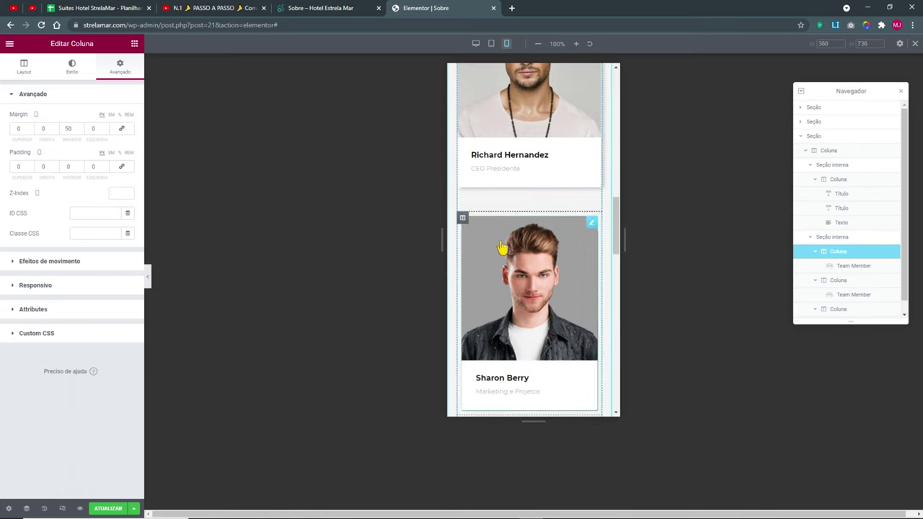
pyautogui.rightClick(465, 224)
pyautogui.click(491, 308)
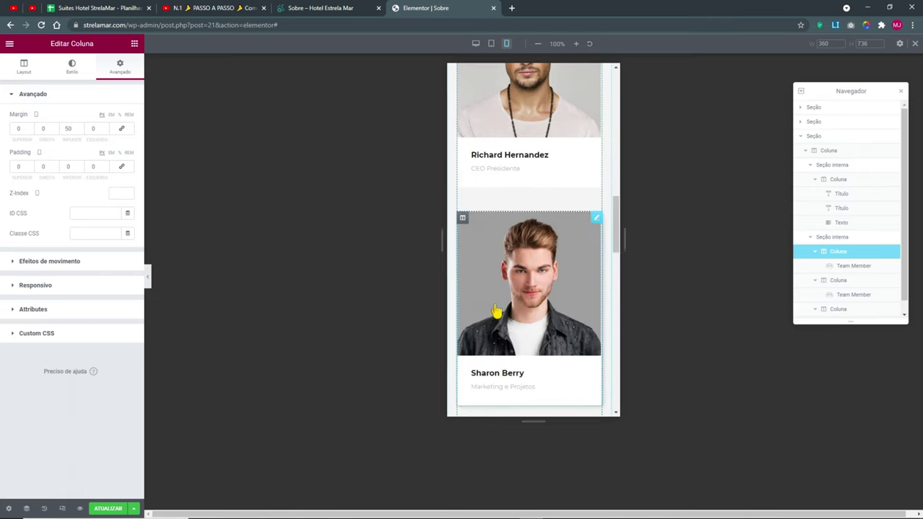
pyautogui.scroll(-1, 496, 281)
pyautogui.rightClick(467, 247)
pyautogui.click(500, 330)
pyautogui.scroll(-3, 536, 289)
pyautogui.scroll(10, 536, 290)
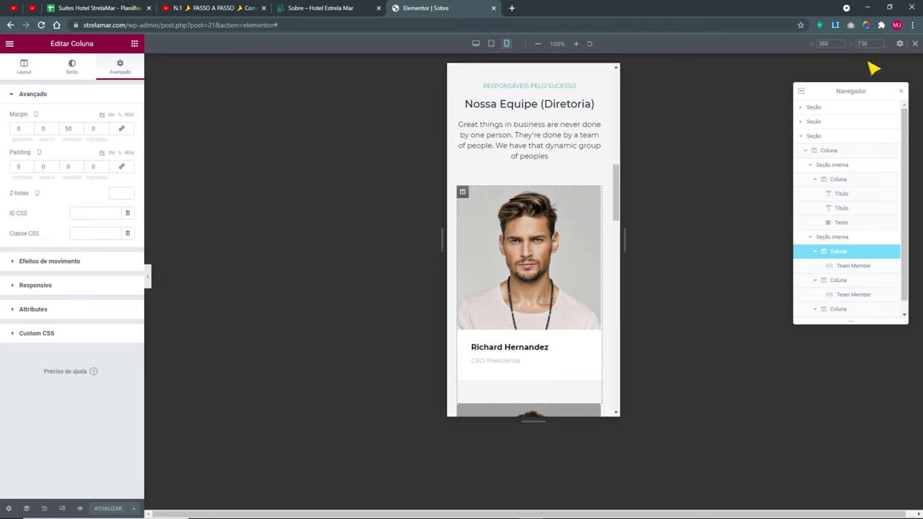
# - Close the responsive mode and the Navigator, and switch to the reference page to compare its team section
pyautogui.click(914, 44)
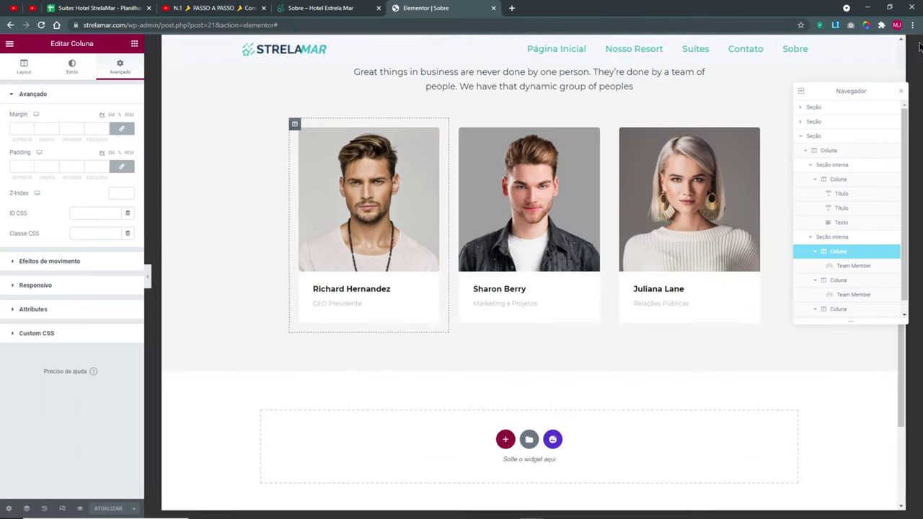
pyautogui.click(901, 91)
pyautogui.scroll(3, 696, 181)
pyautogui.hotkey('ctrl', 'shift', 'Tab')
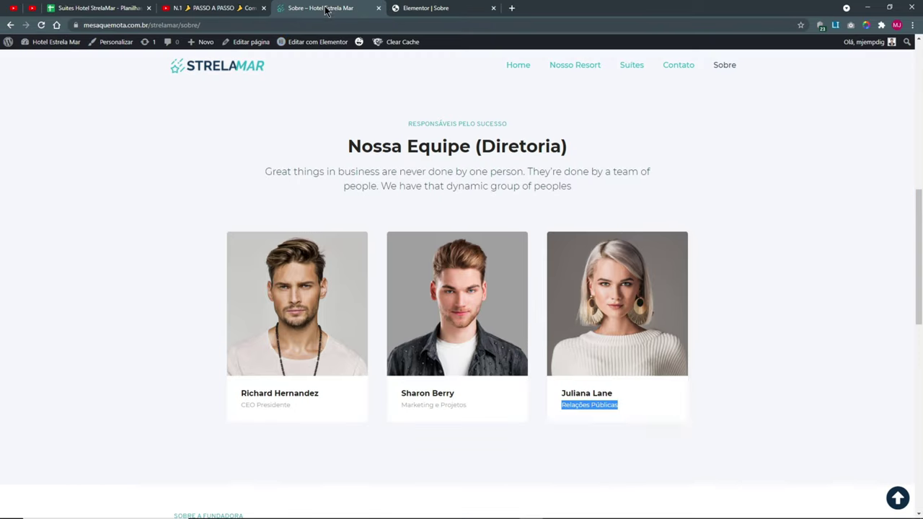
# - Check the reference page's founder section, and in the Elementor editor open the Happy Addons block library below the team section, filtered to About
pyautogui.scroll(-4, 664, 296)
pyautogui.scroll(-1, 663, 296)
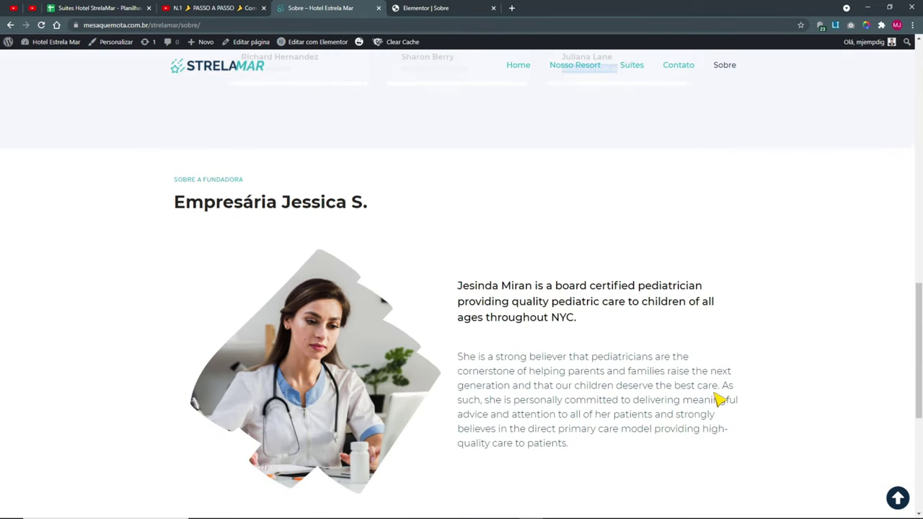
pyautogui.click(433, 9)
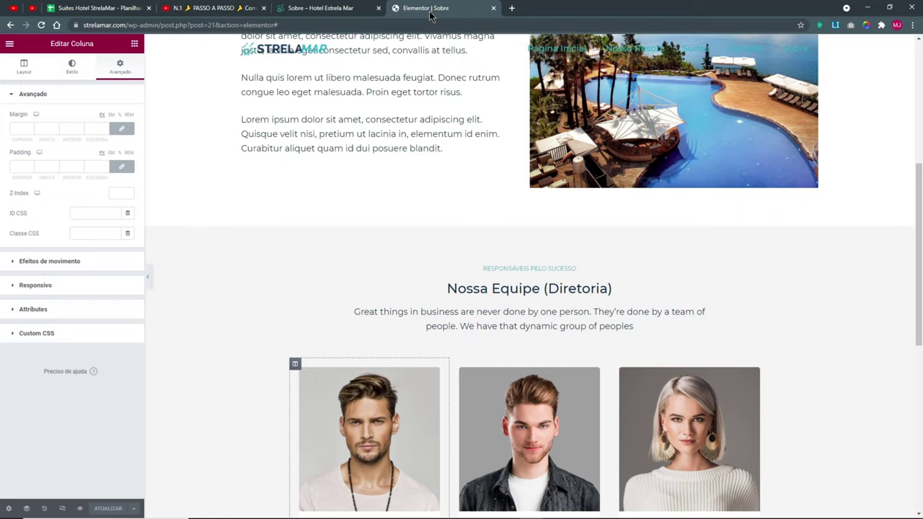
pyautogui.scroll(-5, 631, 322)
pyautogui.click(553, 343)
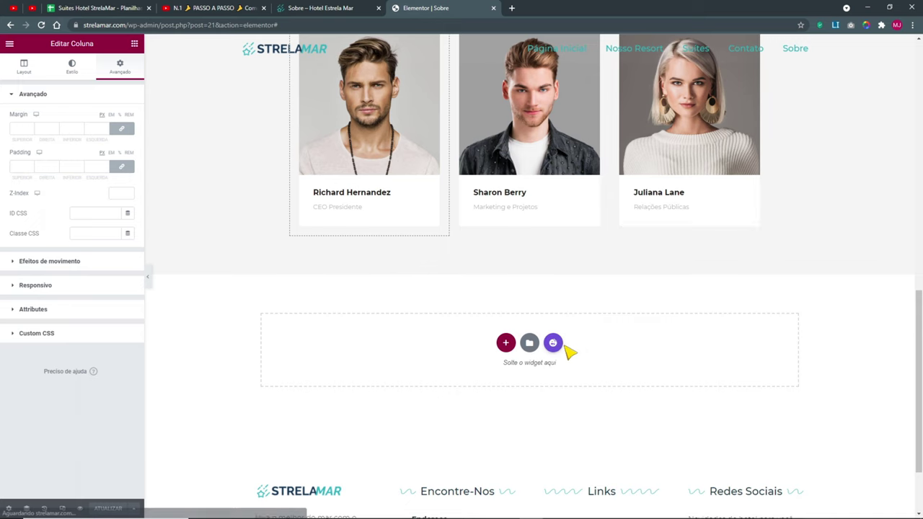
pyautogui.click(222, 129)
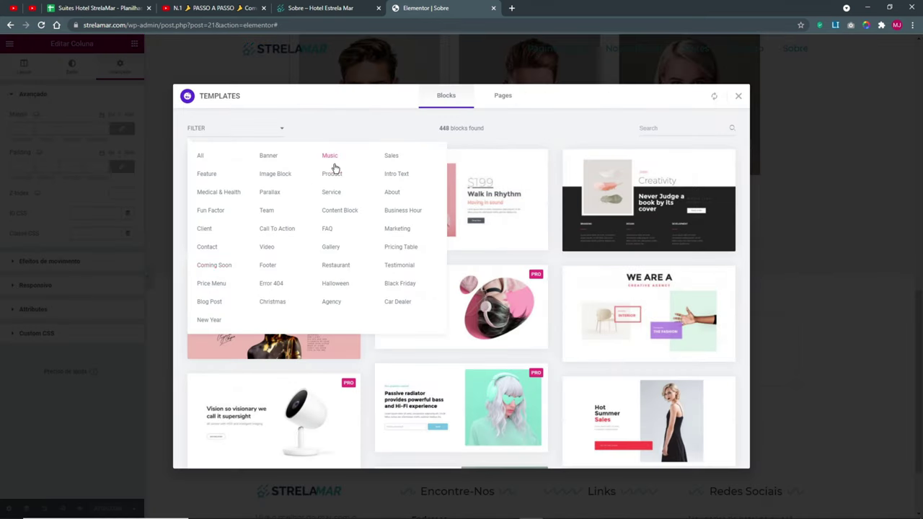
pyautogui.click(394, 195)
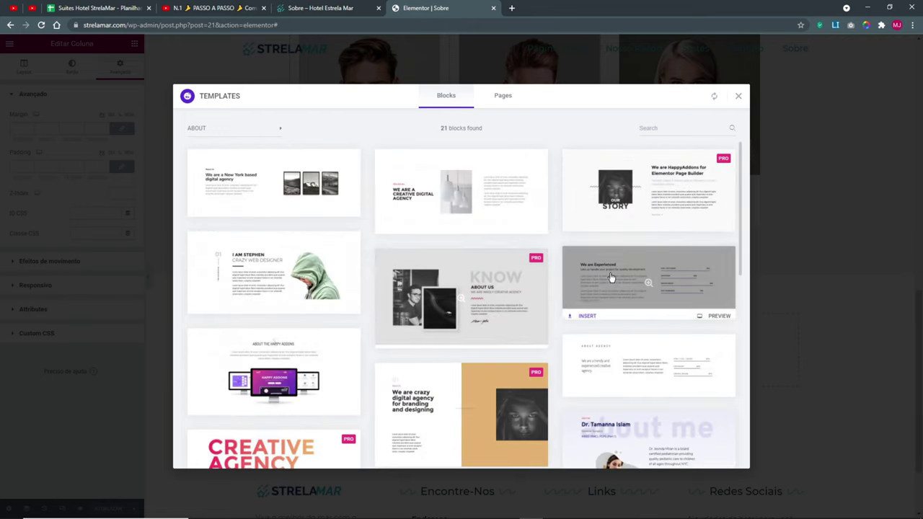
# - Find the "about me" block with the doctor's photo in a blob-shaped mask, preview it, and insert it below the team section
pyautogui.scroll(-3, 577, 289)
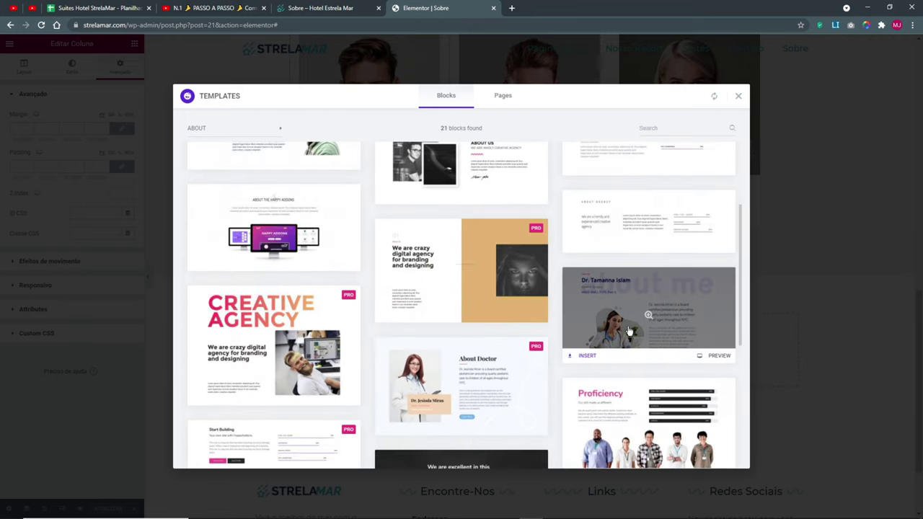
pyautogui.scroll(-1, 669, 304)
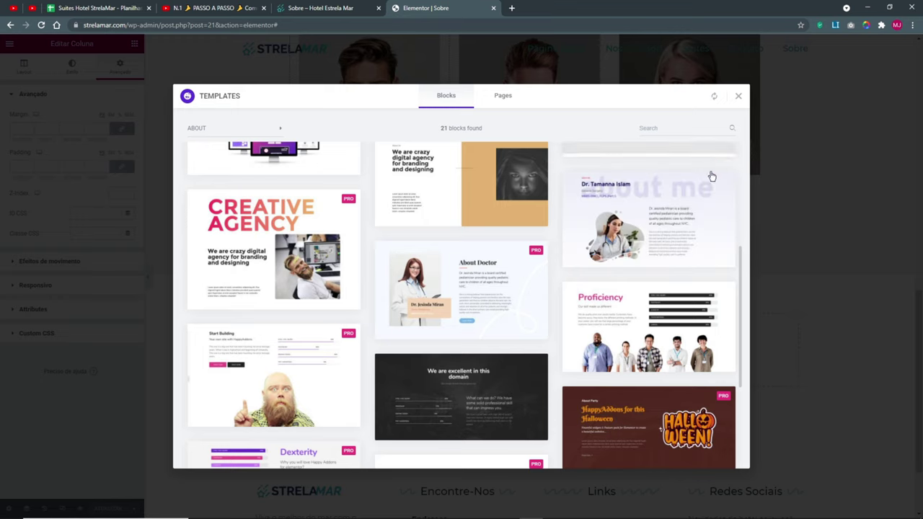
pyautogui.scroll(-1, 334, 326)
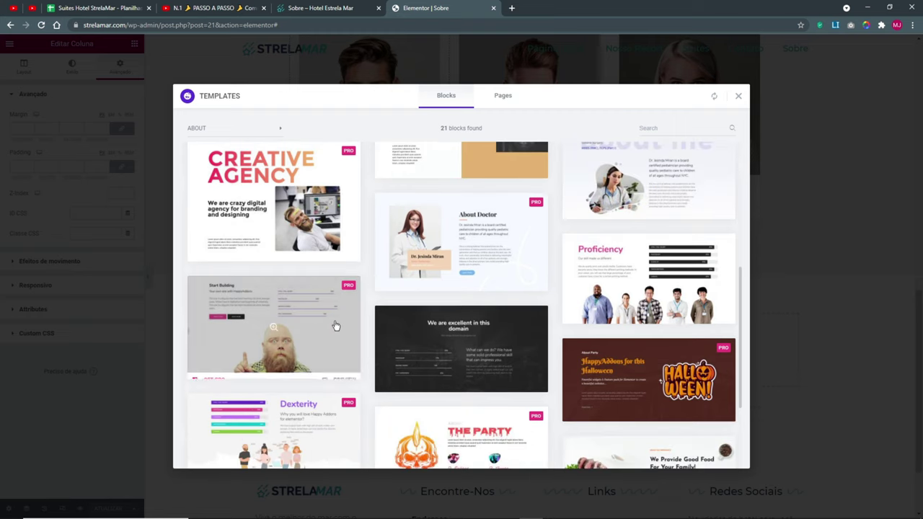
pyautogui.scroll(-1, 658, 248)
pyautogui.scroll(4, 658, 256)
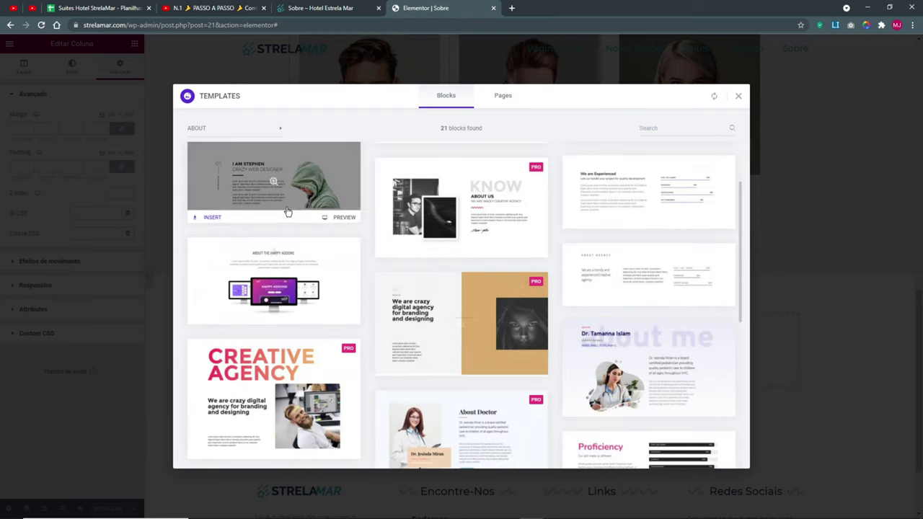
pyautogui.scroll(-1, 289, 210)
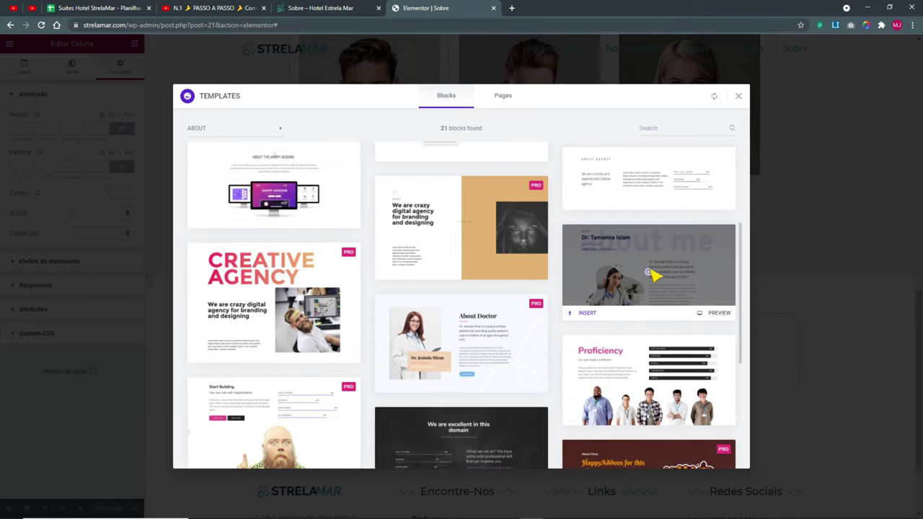
pyautogui.click(647, 268)
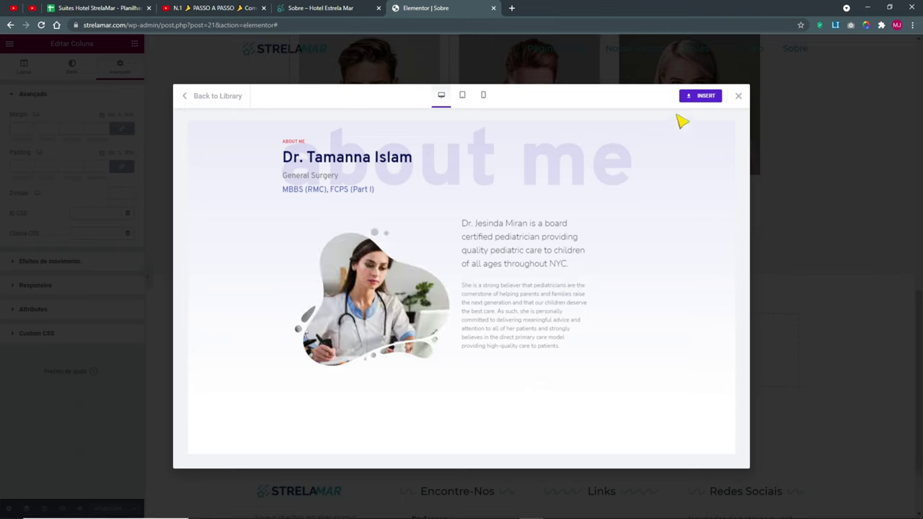
pyautogui.click(700, 96)
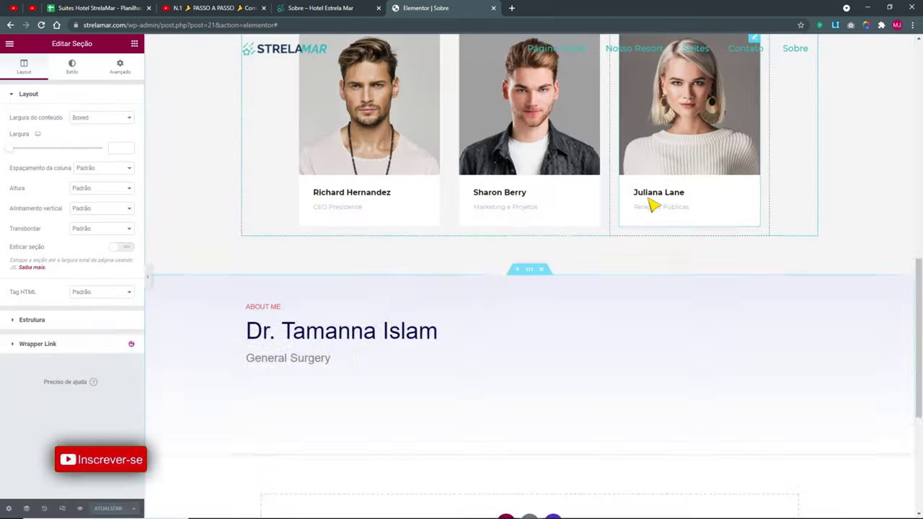
# - Enable the mask on the doctor's photo in the about section, using the reference site's founder section as a guide
pyautogui.scroll(-2, 505, 267)
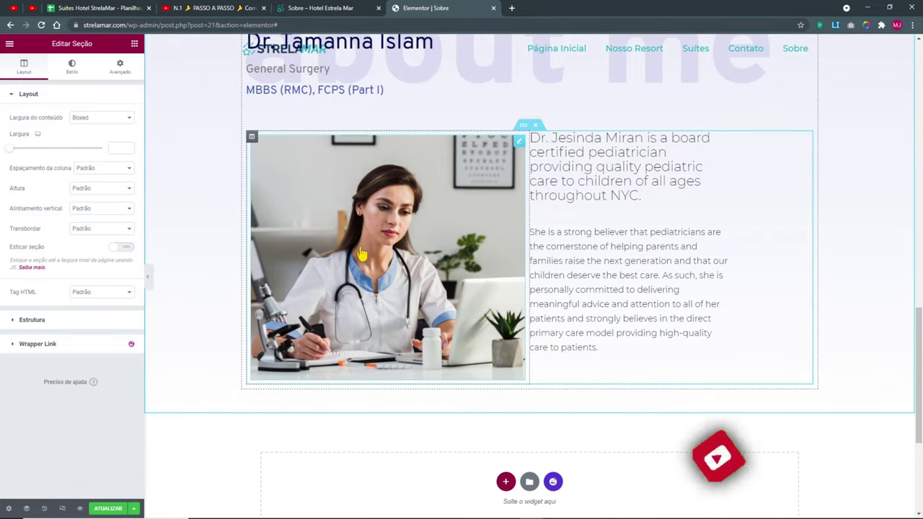
pyautogui.click(344, 7)
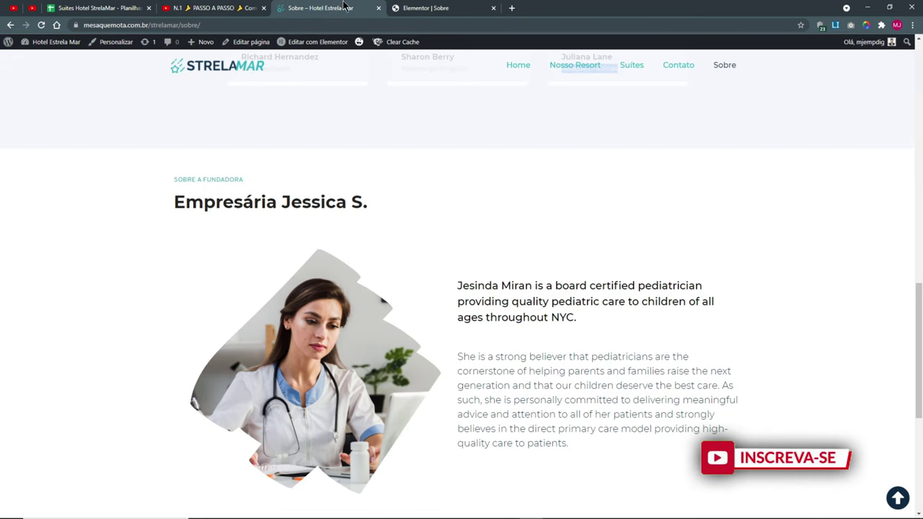
pyautogui.click(443, 8)
pyautogui.rightClick(374, 222)
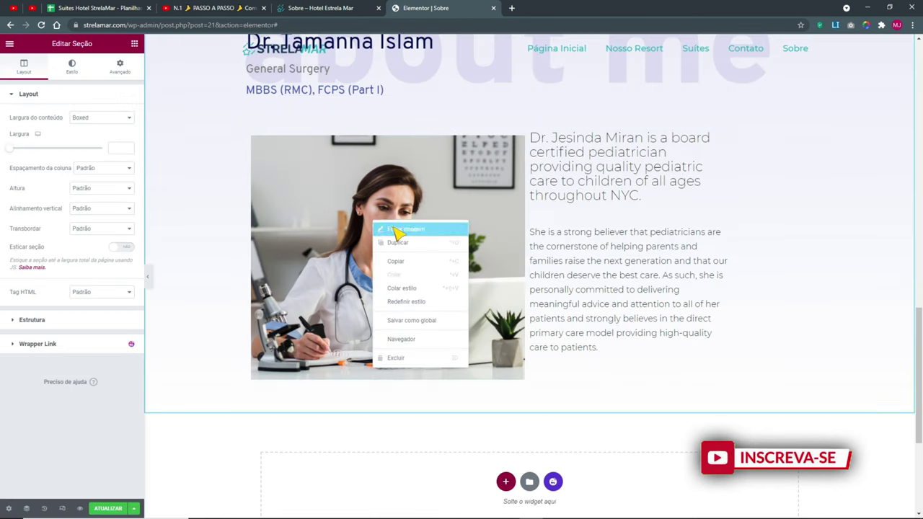
pyautogui.click(404, 231)
pyautogui.click(120, 66)
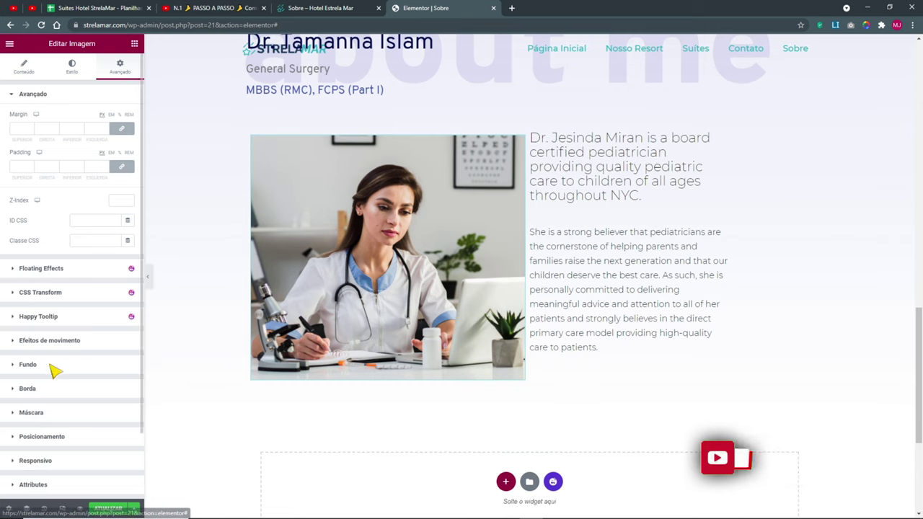
pyautogui.click(32, 413)
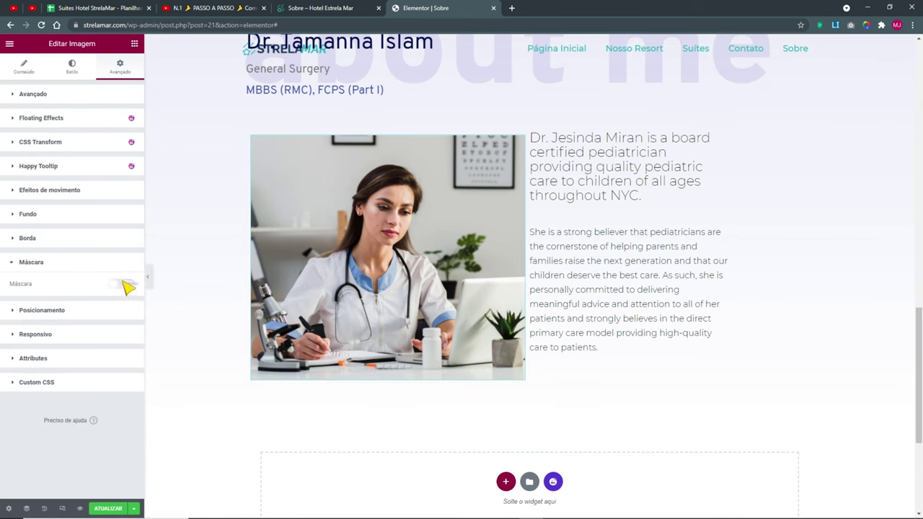
pyautogui.click(123, 284)
# - Set the photo's mask shape to Esboço and preview the result
pyautogui.click(99, 303)
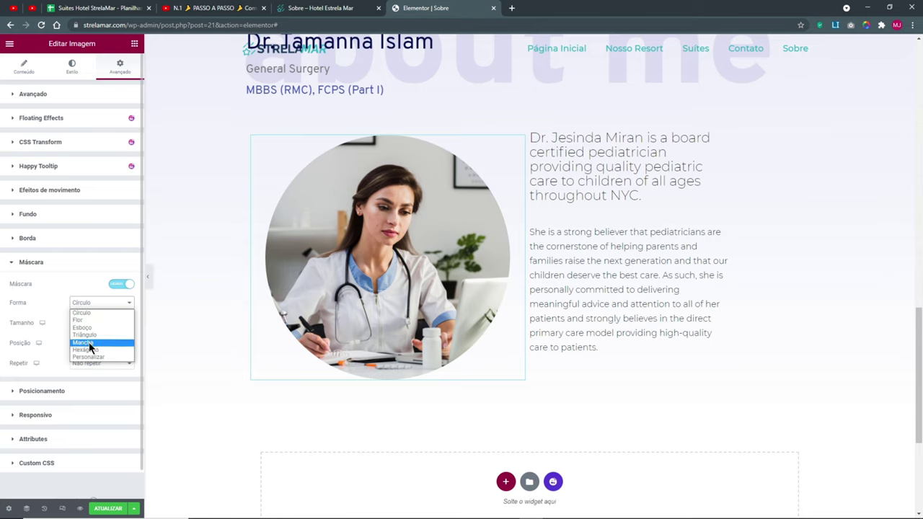
pyautogui.click(92, 351)
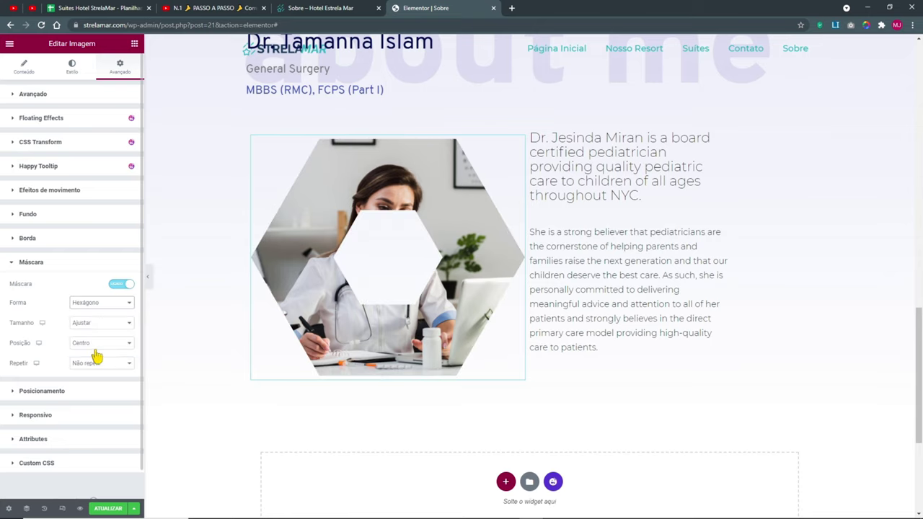
pyautogui.press('Up')
pyautogui.press('Up')
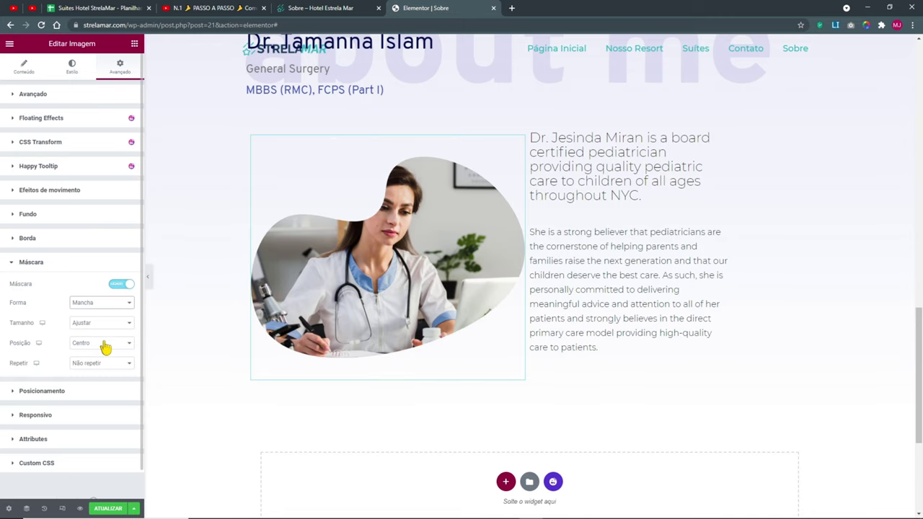
pyautogui.press('Up')
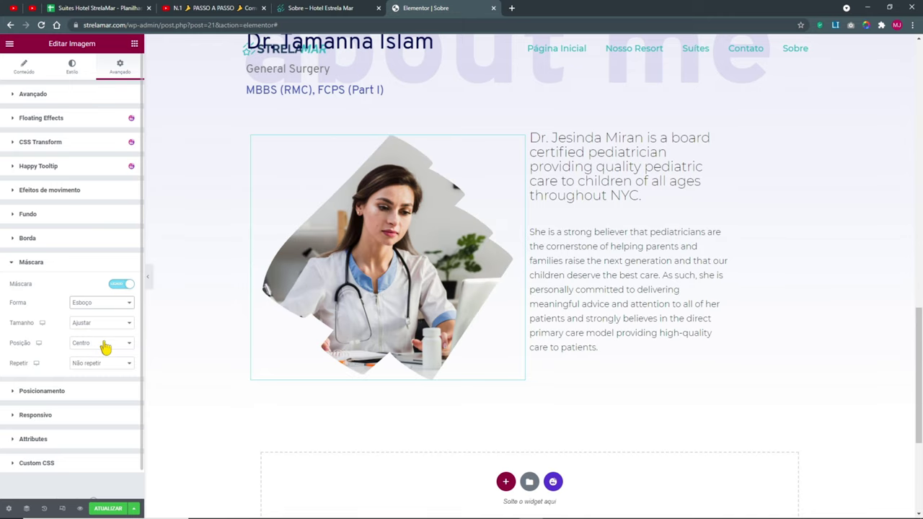
pyautogui.click(147, 276)
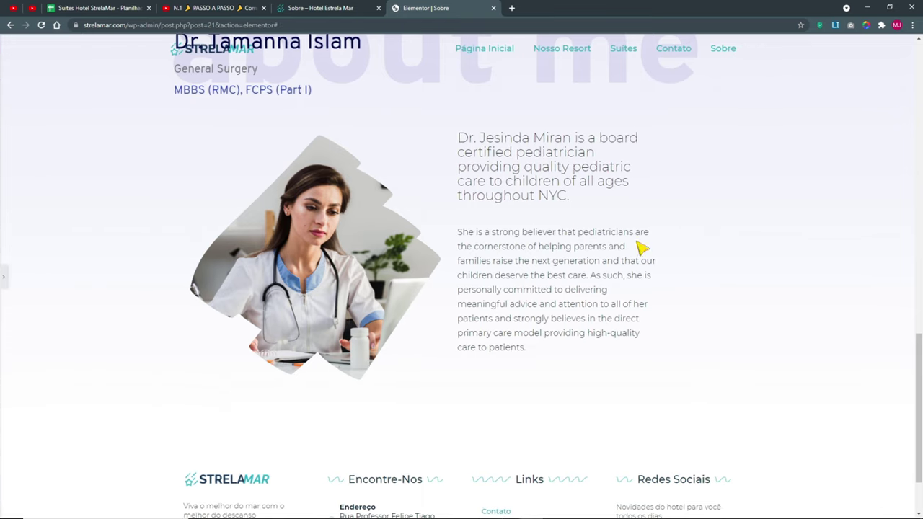
pyautogui.click(4, 281)
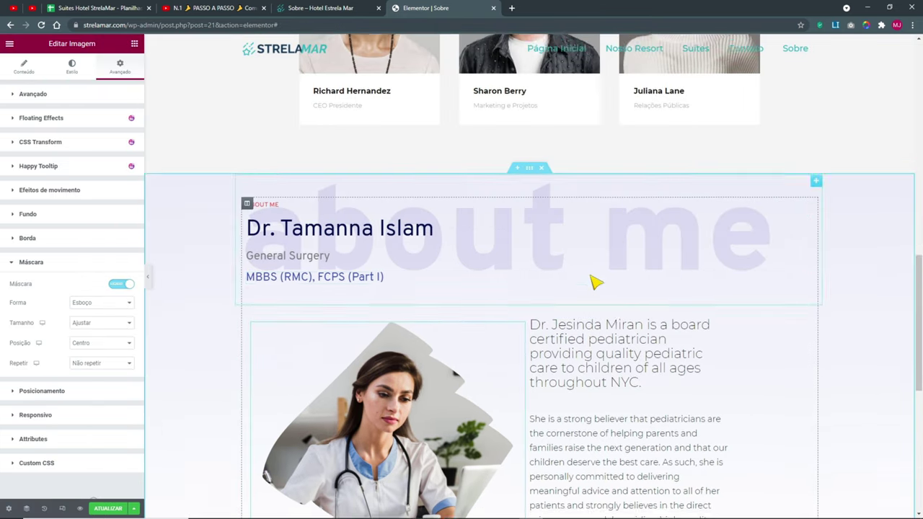
# - Show the about section in the Navigator and expand it and its column down to the individual titles
pyautogui.click(26, 509)
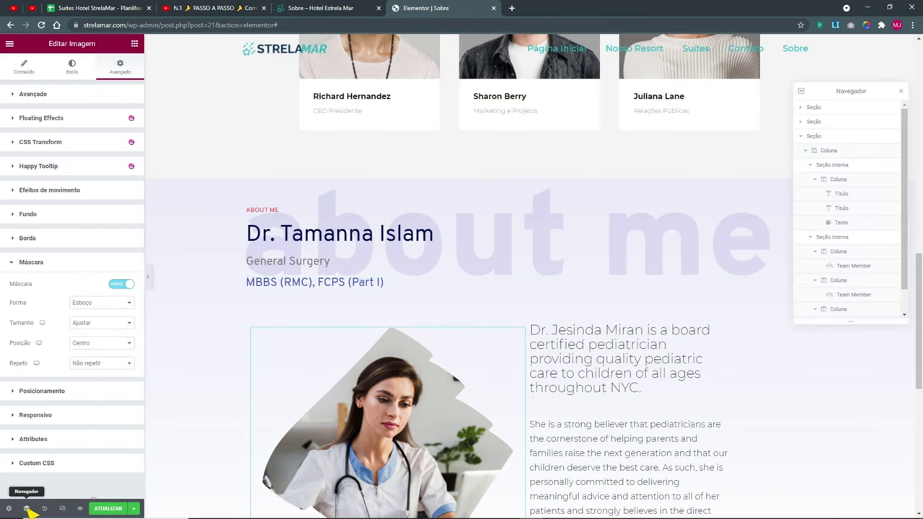
pyautogui.rightClick(541, 175)
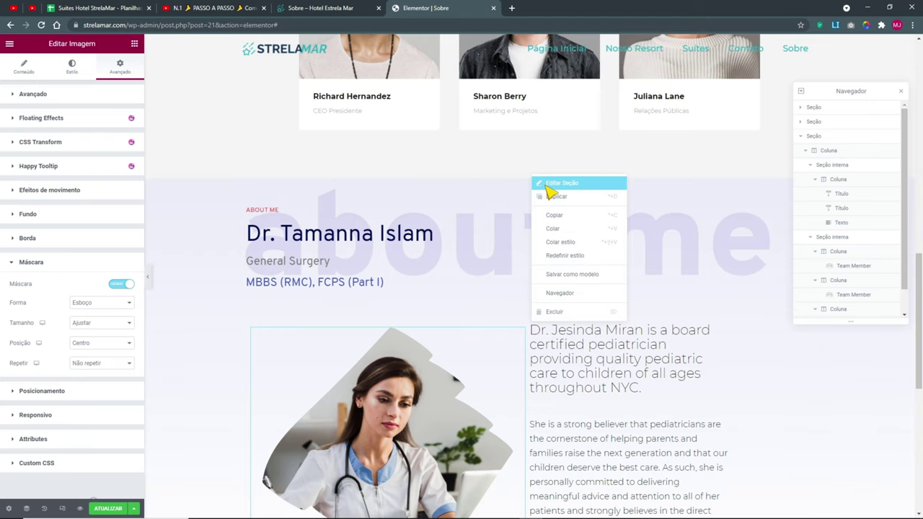
pyautogui.click(559, 181)
pyautogui.rightClick(530, 174)
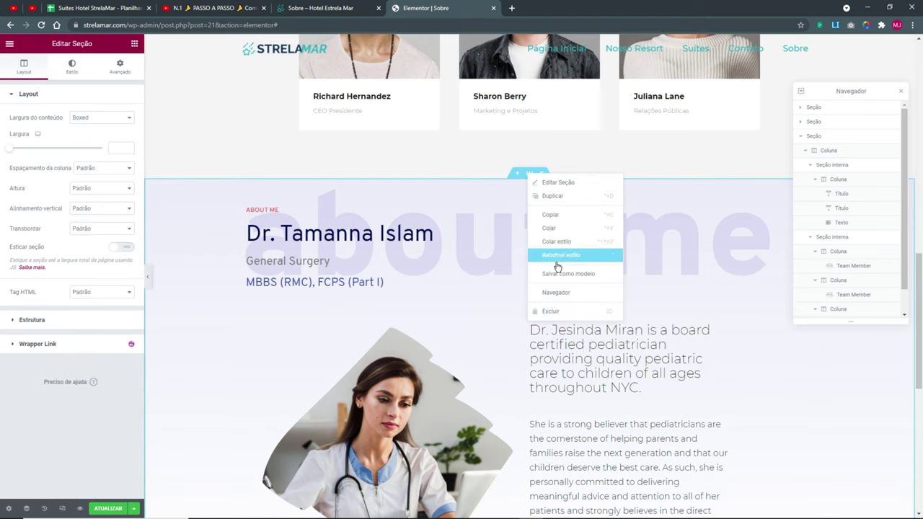
pyautogui.click(557, 293)
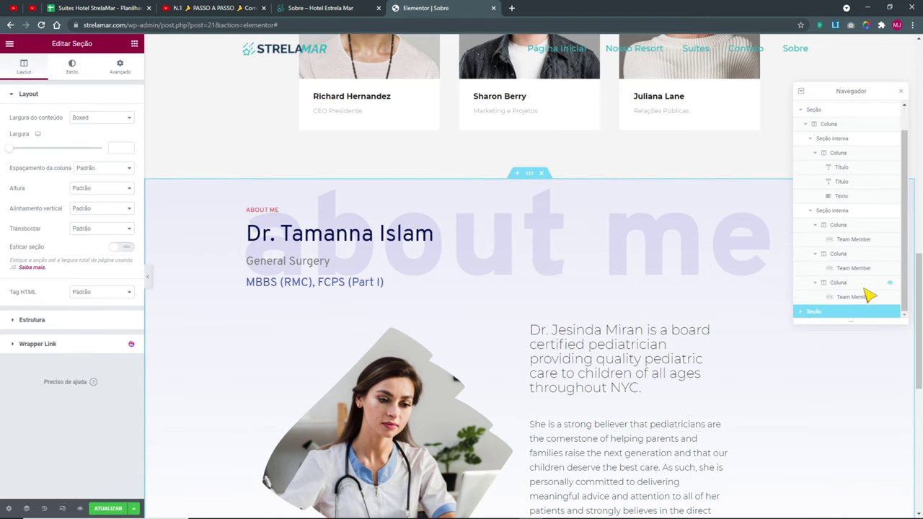
pyautogui.click(802, 311)
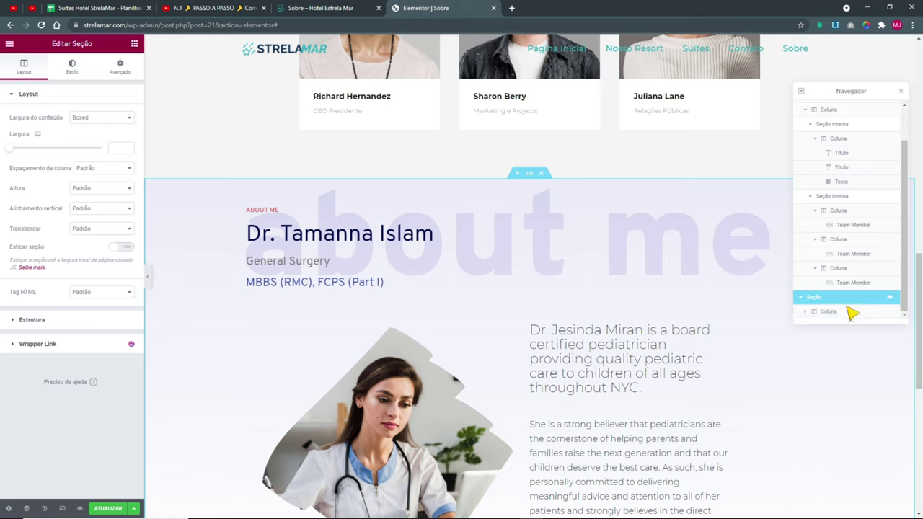
pyautogui.click(820, 311)
pyautogui.click(806, 312)
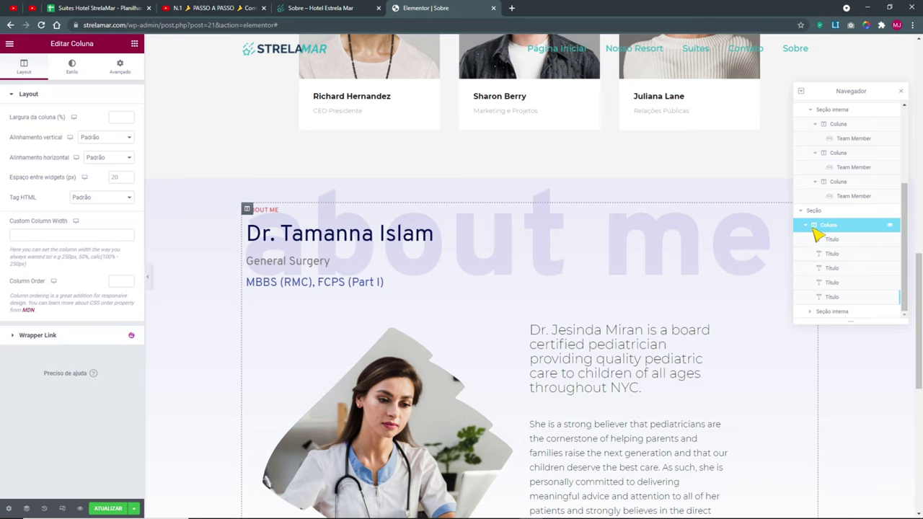
# - Find the oversized "about me" background title among the column's titles and delete it
pyautogui.click(838, 240)
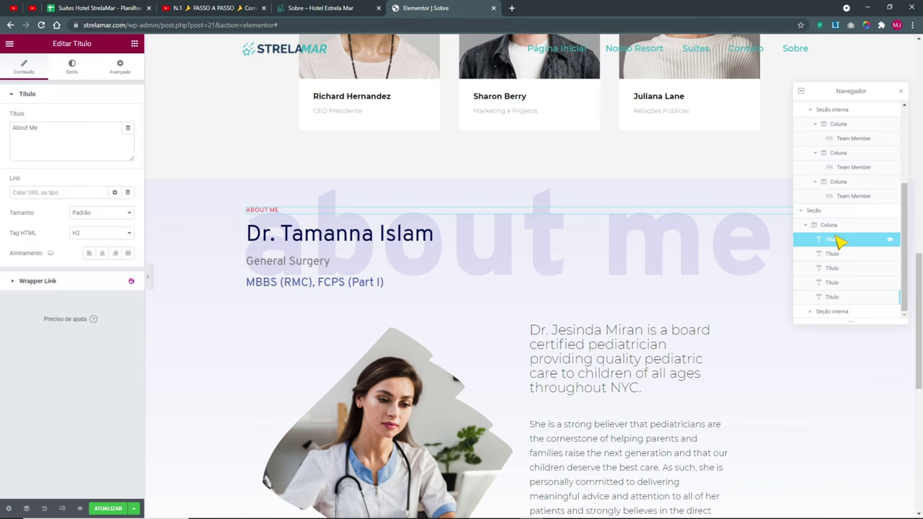
pyautogui.click(841, 258)
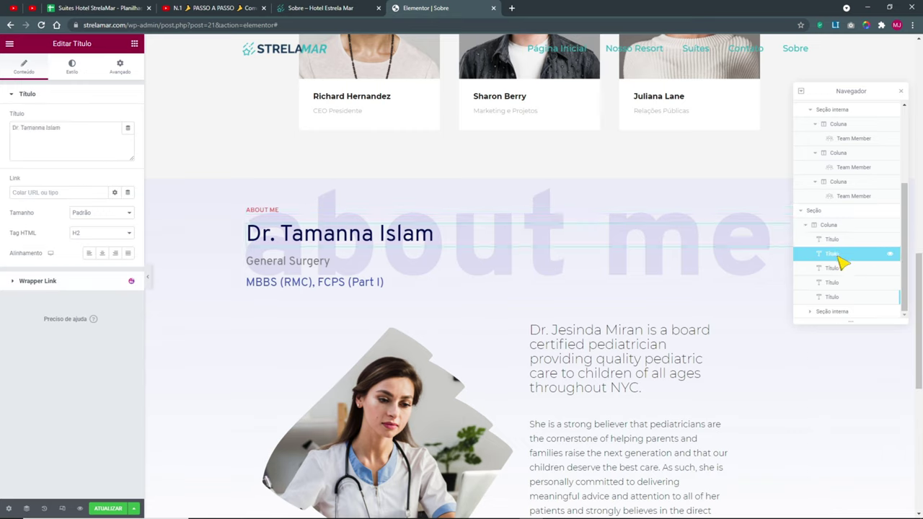
pyautogui.click(844, 271)
pyautogui.click(841, 285)
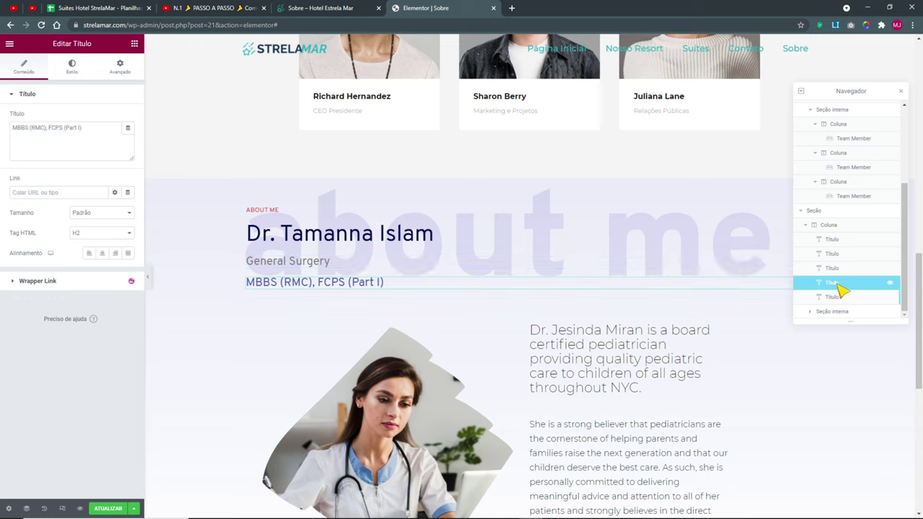
pyautogui.click(841, 298)
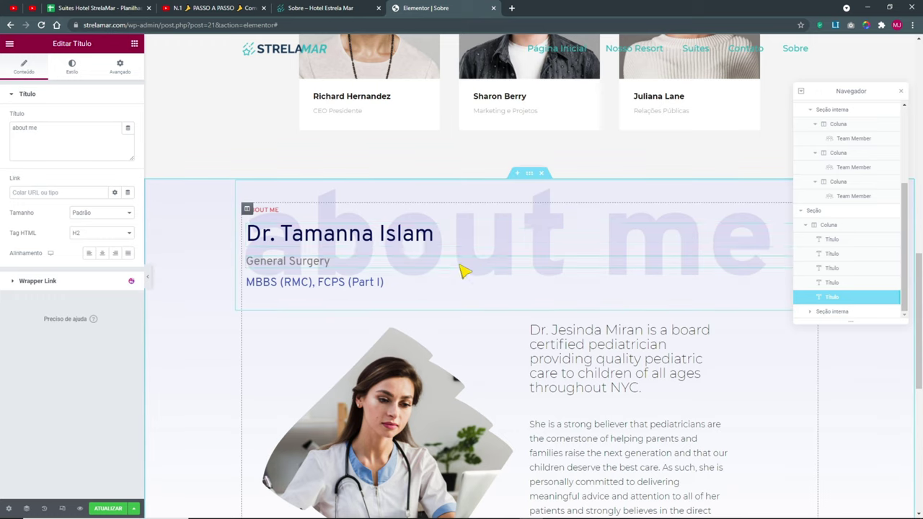
pyautogui.rightClick(846, 298)
pyautogui.click(845, 411)
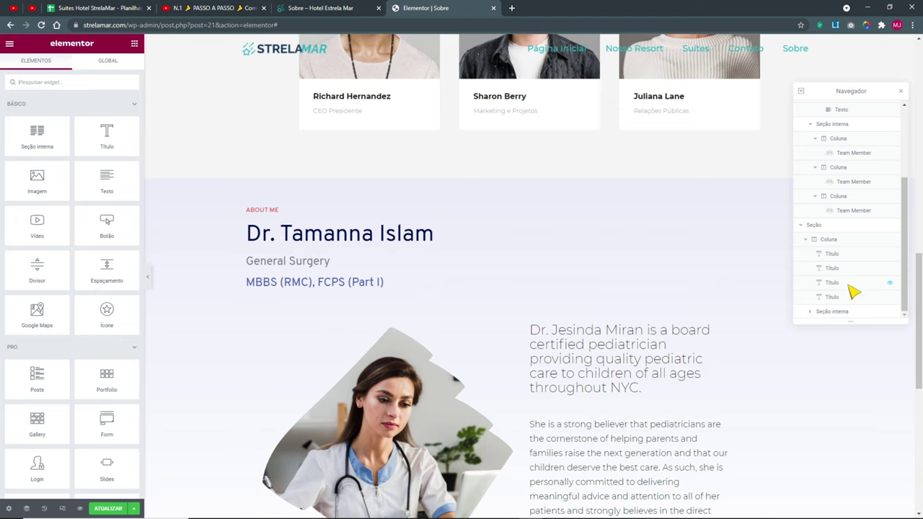
pyautogui.click(832, 313)
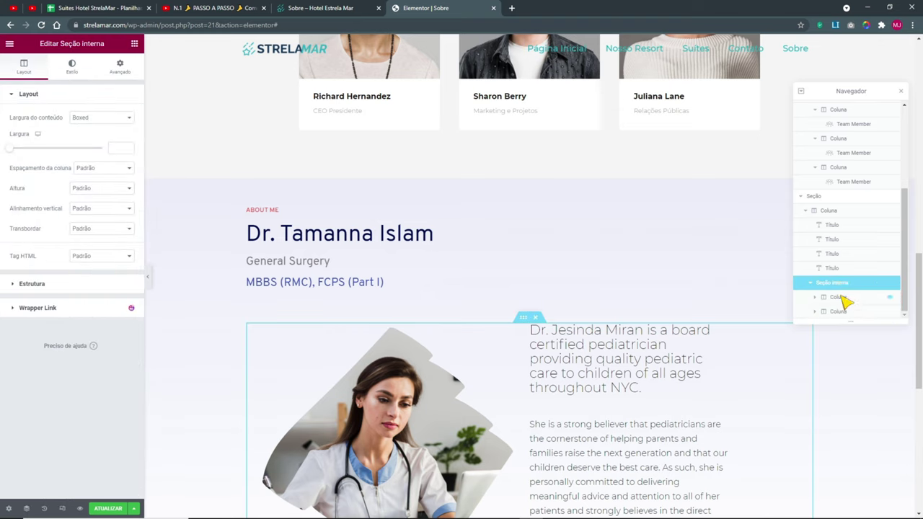
pyautogui.click(844, 300)
pyautogui.click(840, 313)
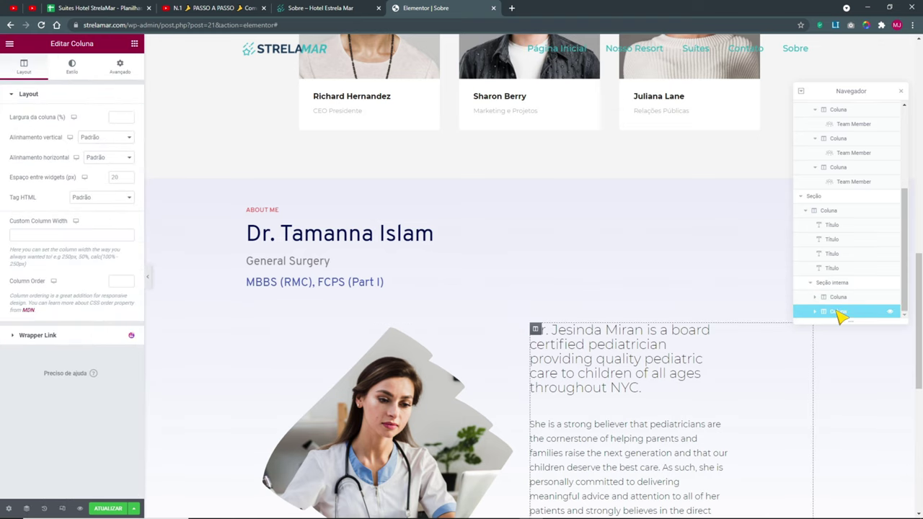
# - Copy the "Responsáveis pelo sucesso" title from the team section and paste it below the "About Me" title
pyautogui.scroll(8, 381, 270)
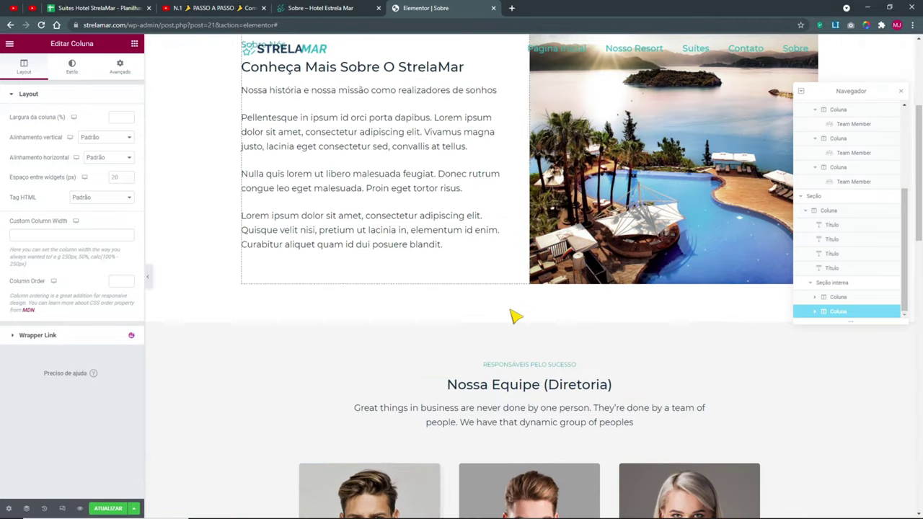
pyautogui.rightClick(539, 367)
pyautogui.click(600, 403)
pyautogui.click(353, 8)
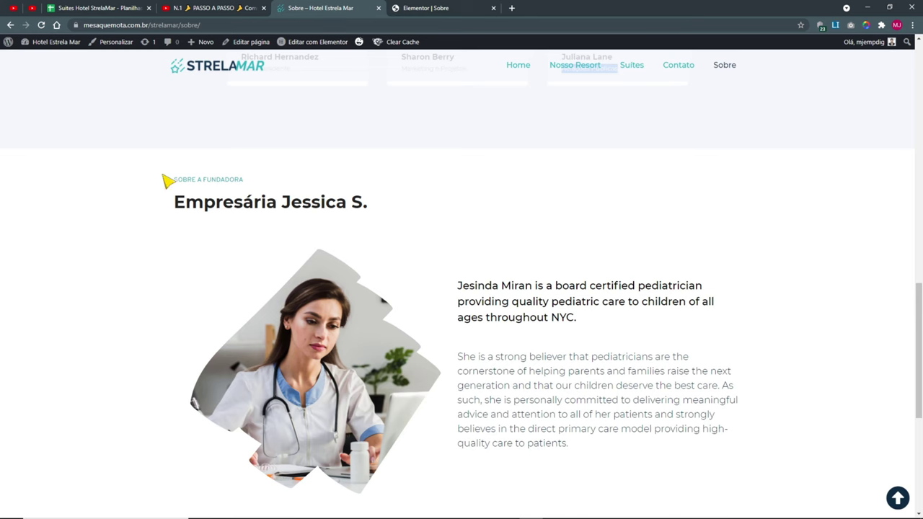
pyautogui.click(425, 8)
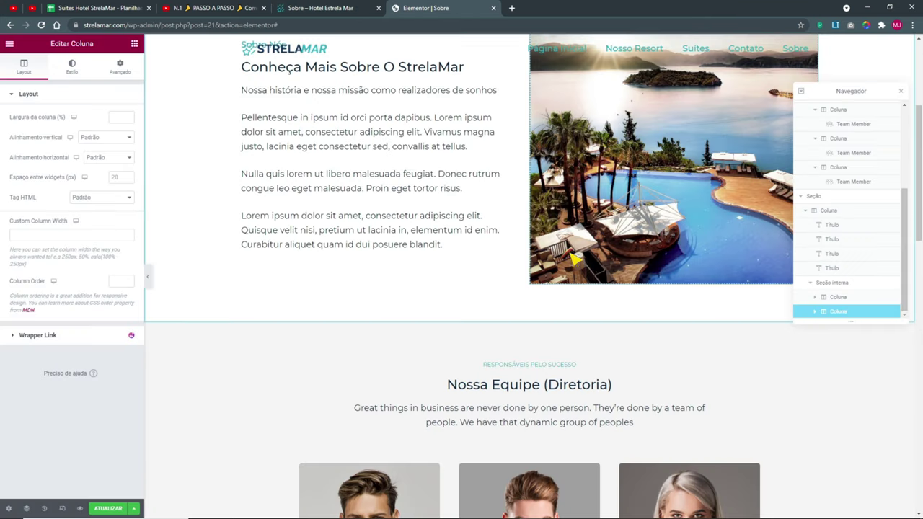
pyautogui.scroll(-8, 519, 252)
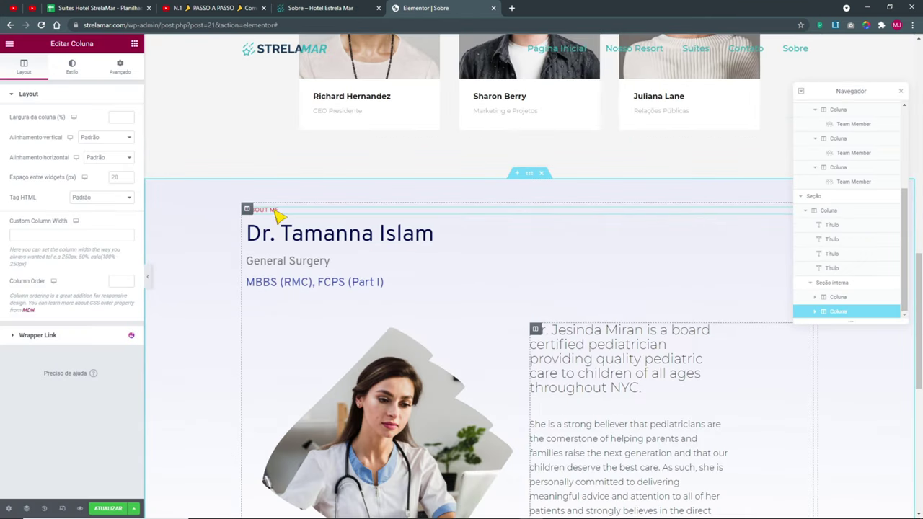
pyautogui.rightClick(278, 215)
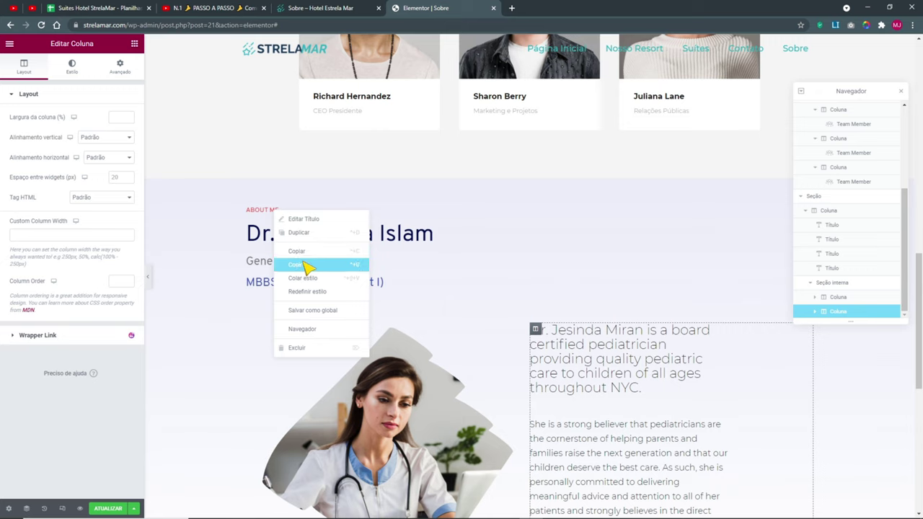
pyautogui.click(305, 264)
# - Change the pasted title to "SOBRE A FUNDADORA", align it left, and delete the old "About Me" title
pyautogui.moveTo(113, 137); pyautogui.dragTo(4, 130)
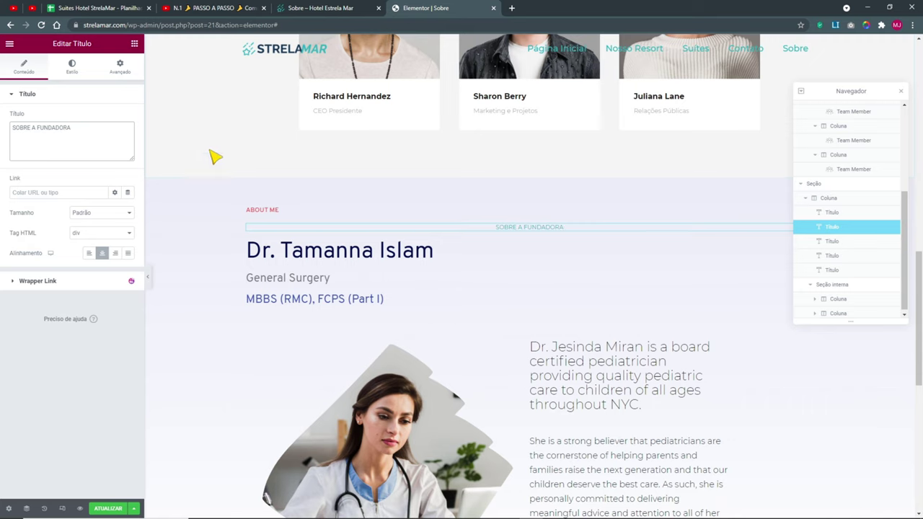
pyautogui.rightClick(267, 210)
pyautogui.click(340, 347)
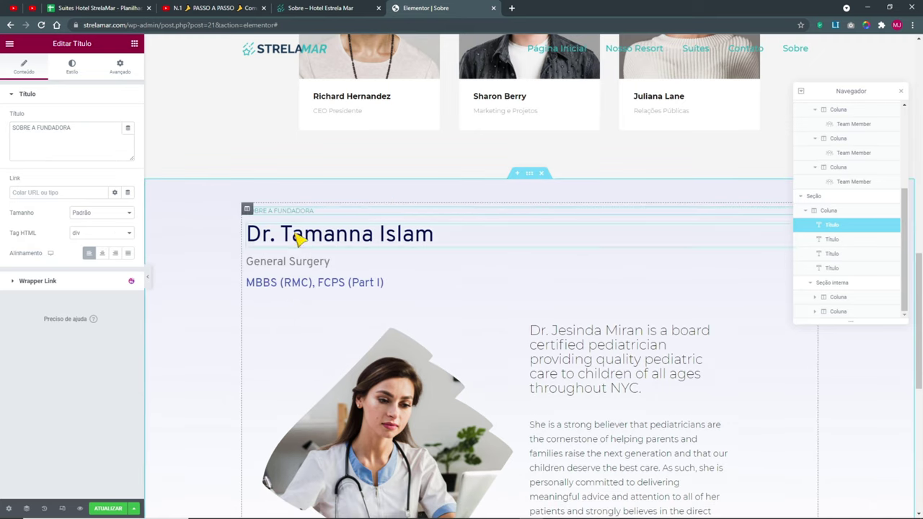
# - Copy the "Nossa Equipe (Diretoria)" title and paste its style onto the doctor's name heading in the about section
pyautogui.click(317, 8)
pyautogui.scroll(1, 447, 229)
pyautogui.scroll(5, 447, 229)
pyautogui.click(413, 10)
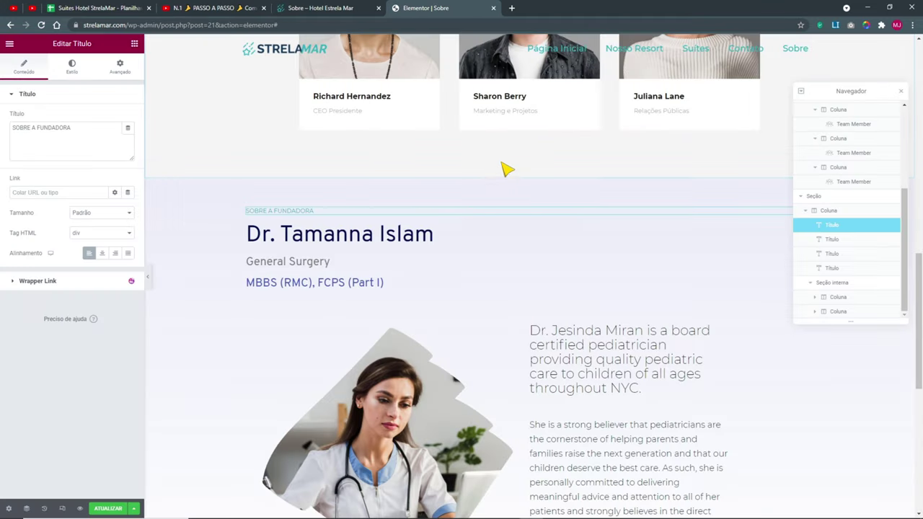
pyautogui.scroll(6, 497, 177)
pyautogui.rightClick(530, 289)
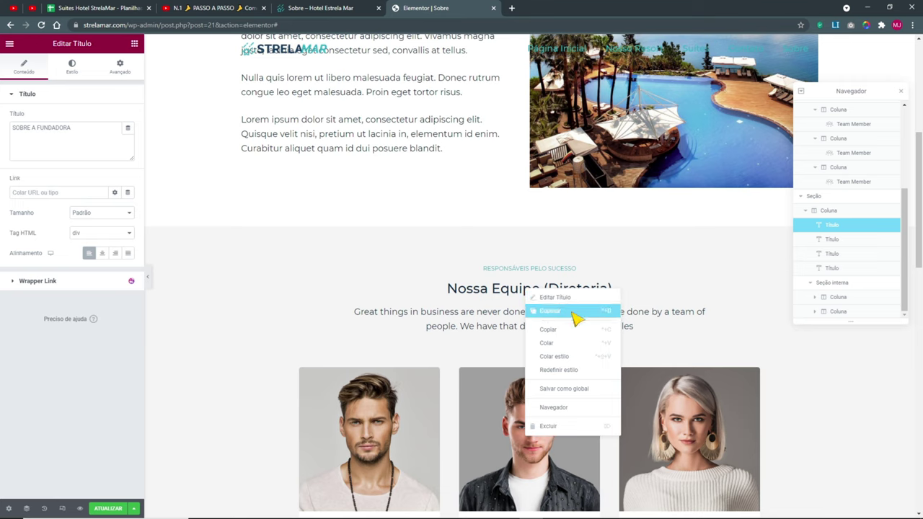
pyautogui.click(582, 326)
pyautogui.scroll(-4, 488, 287)
pyautogui.scroll(-1, 488, 287)
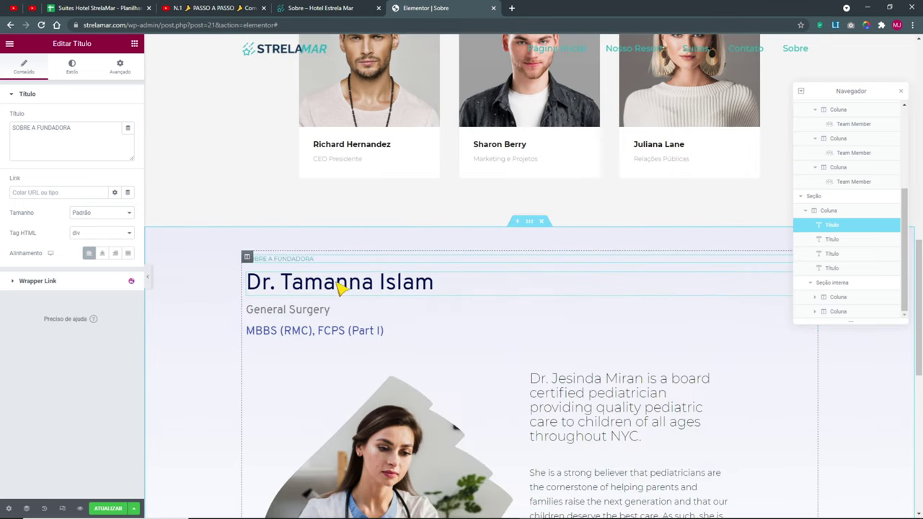
pyautogui.rightClick(340, 289)
pyautogui.click(393, 353)
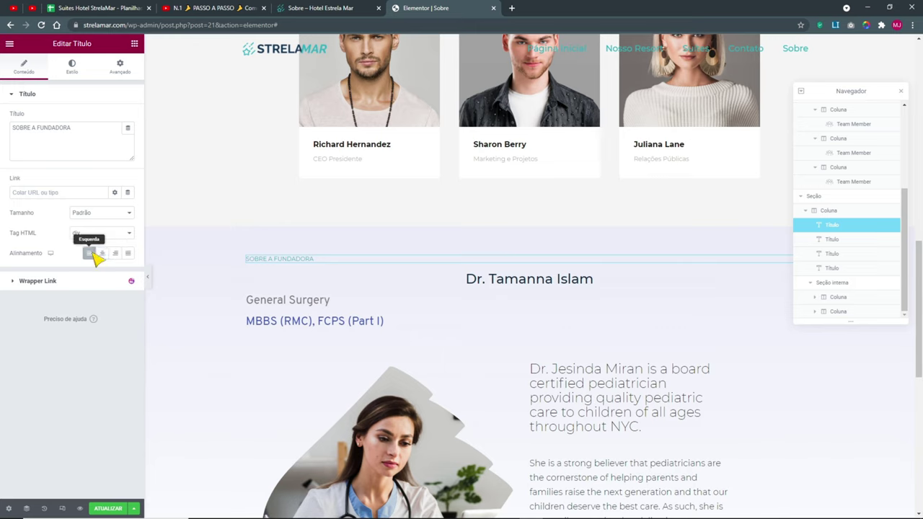
# - Align the doctor's name heading below the "SOBRE A FUNDADORA" title to the left
pyautogui.rightClick(493, 282)
pyautogui.click(509, 285)
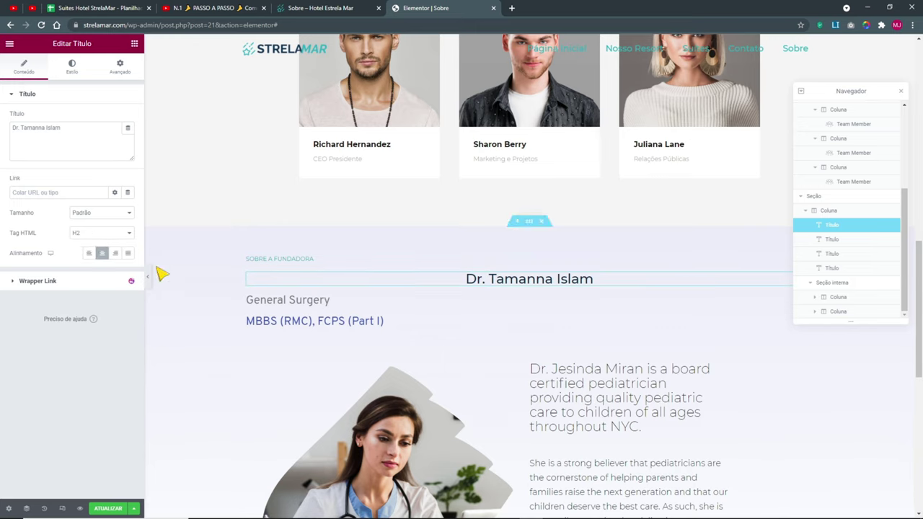
pyautogui.click(89, 253)
pyautogui.click(264, 259)
pyautogui.click(268, 282)
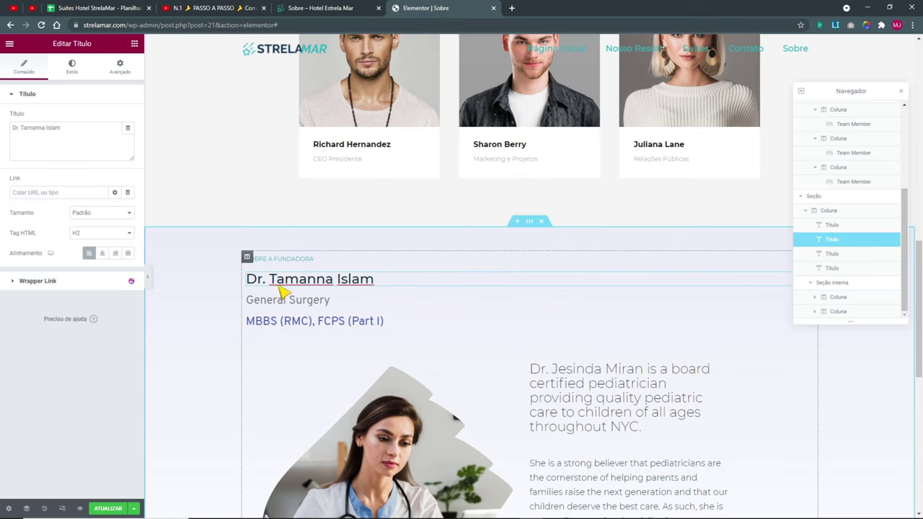
# - Check the reference site's founder section and delete the "MBBS (RMC), FCPS (Part I)" and "General Surgery" titles
pyautogui.click(339, 8)
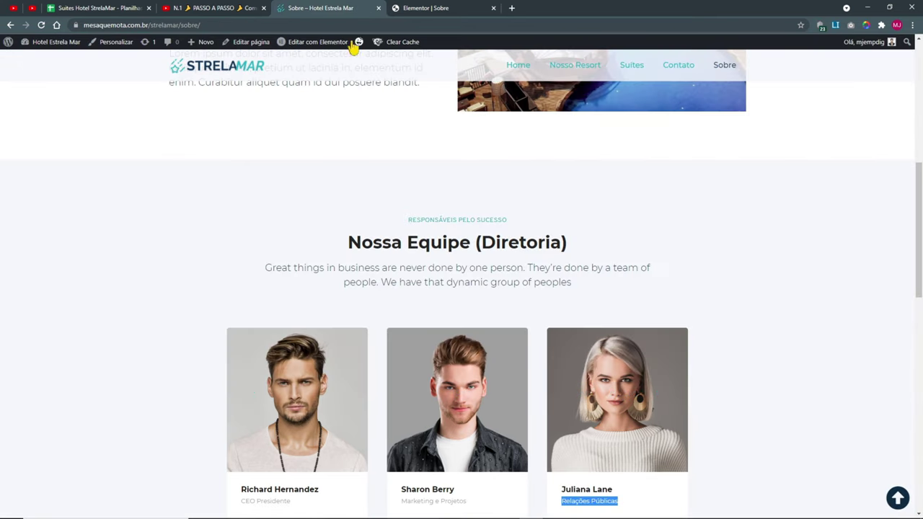
pyautogui.scroll(-5, 375, 336)
pyautogui.click(476, 8)
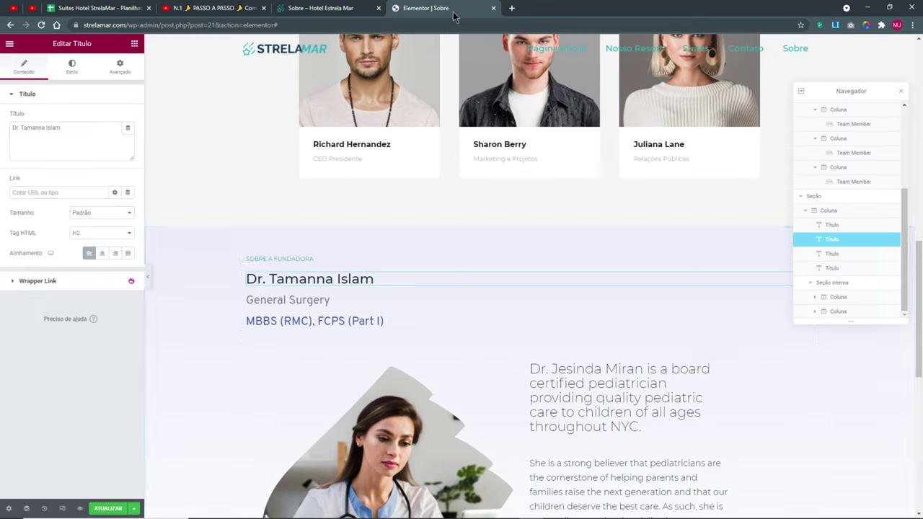
pyautogui.rightClick(309, 324)
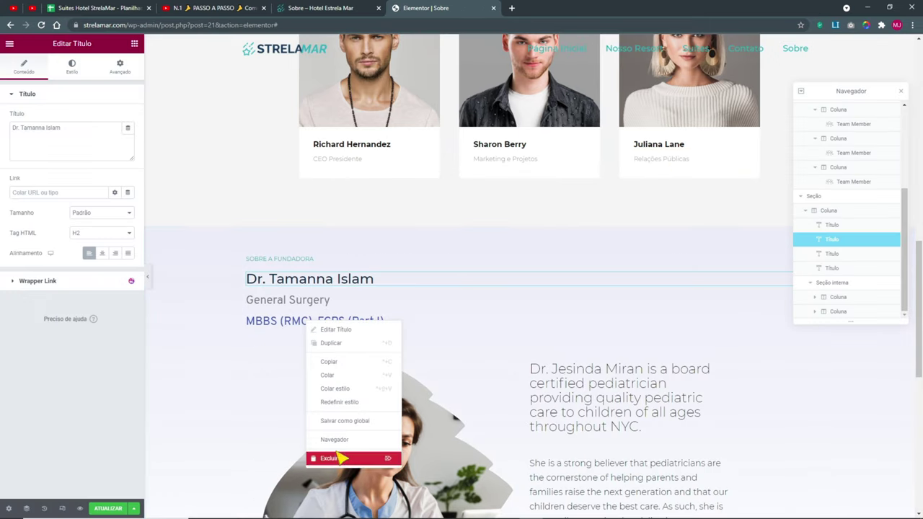
pyautogui.click(329, 458)
pyautogui.rightClick(287, 301)
pyautogui.click(329, 435)
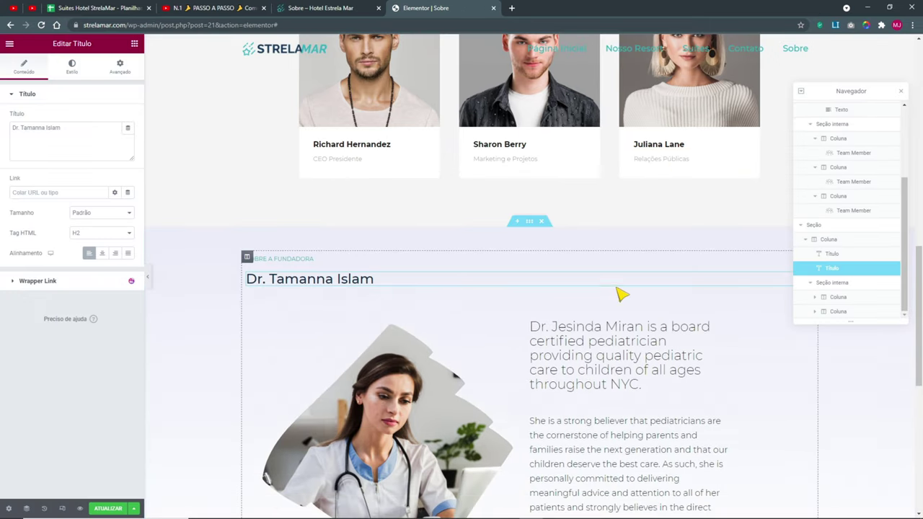
# - Copy the team section's description text and paste its style onto both paragraphs beside the doctor's photo
pyautogui.scroll(-2, 622, 295)
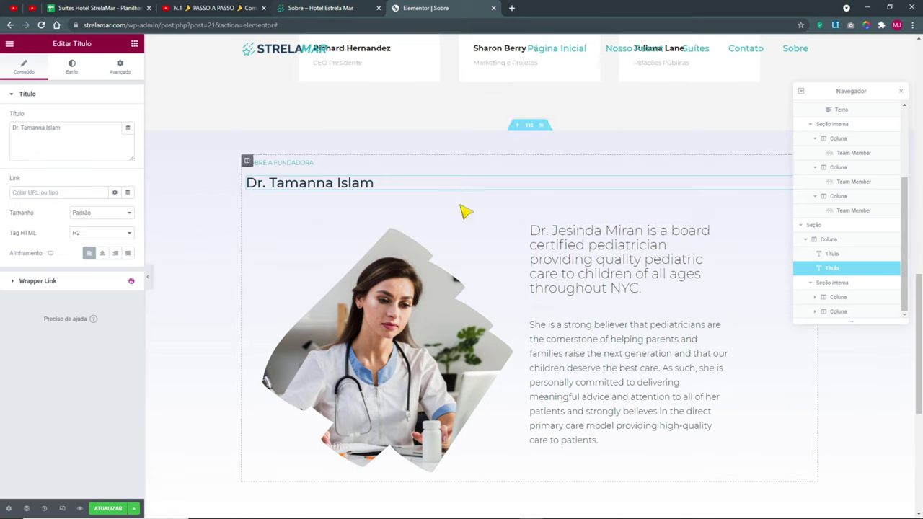
pyautogui.scroll(2, 433, 149)
pyautogui.scroll(-1, 433, 149)
pyautogui.click(333, 10)
pyautogui.scroll(-2, 552, 320)
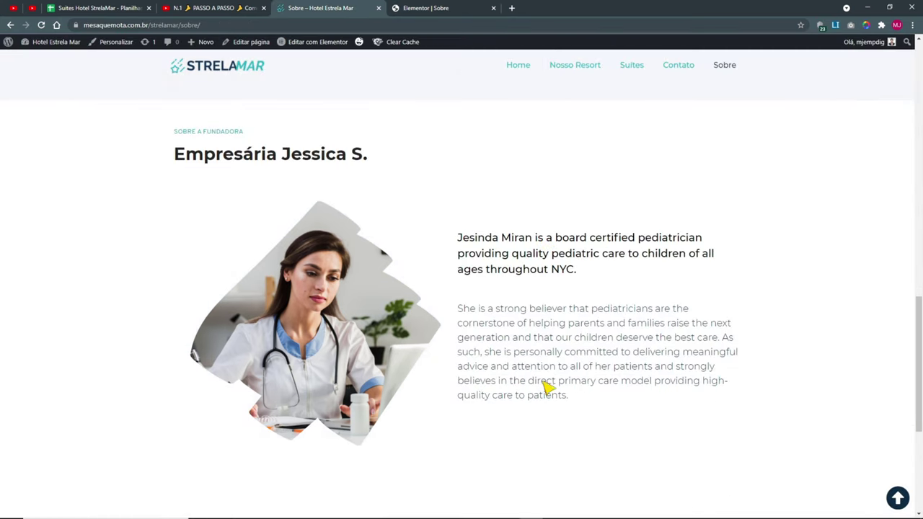
pyautogui.click(408, 12)
pyautogui.scroll(4, 540, 274)
pyautogui.rightClick(523, 274)
pyautogui.click(560, 308)
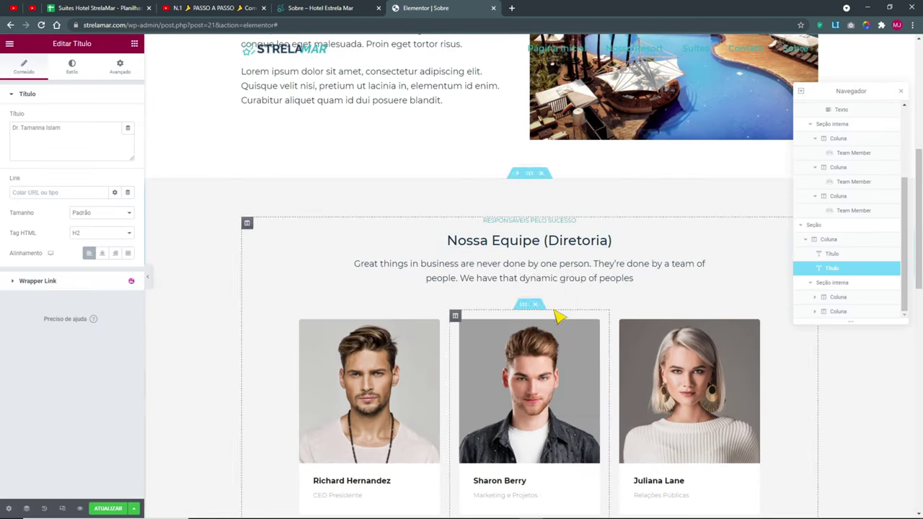
pyautogui.scroll(-5, 559, 312)
pyautogui.rightClick(606, 328)
pyautogui.click(637, 390)
pyautogui.rightClick(622, 374)
pyautogui.click(646, 437)
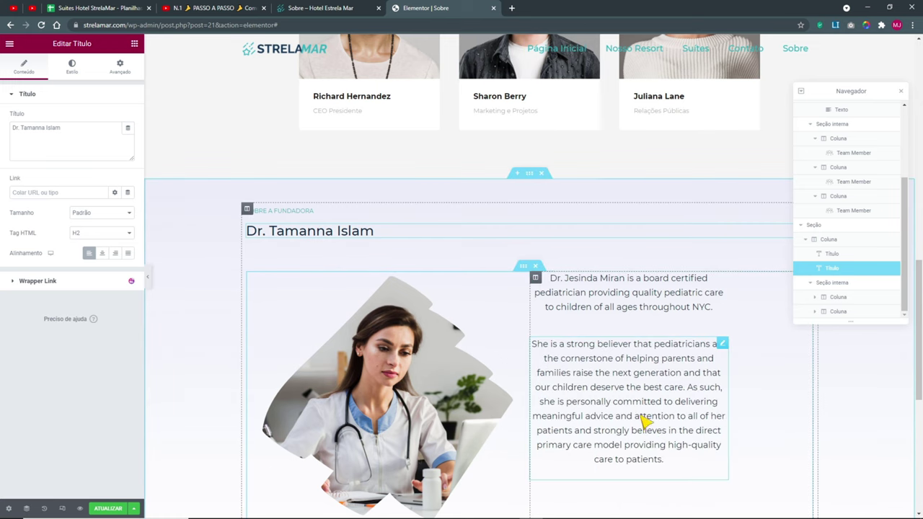
# - Align both paragraphs beside the doctor's photo to the left
pyautogui.click(587, 299)
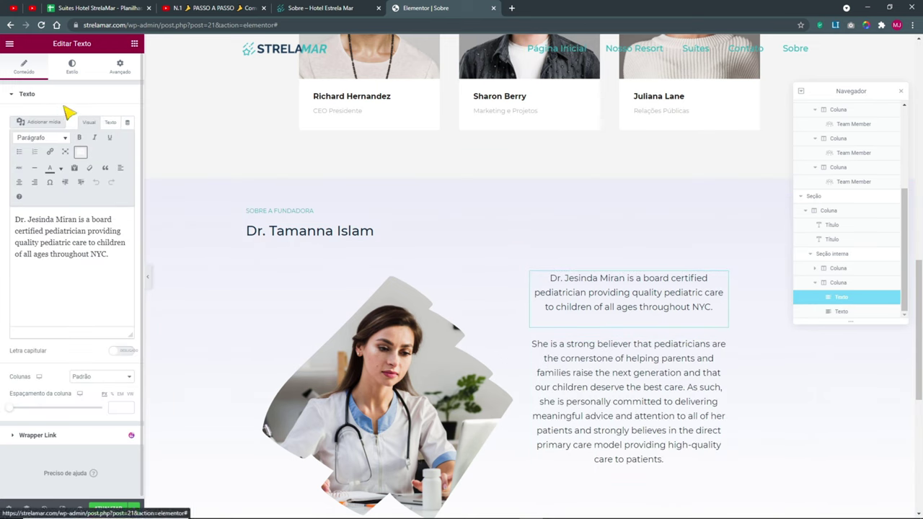
pyautogui.click(72, 66)
pyautogui.click(90, 118)
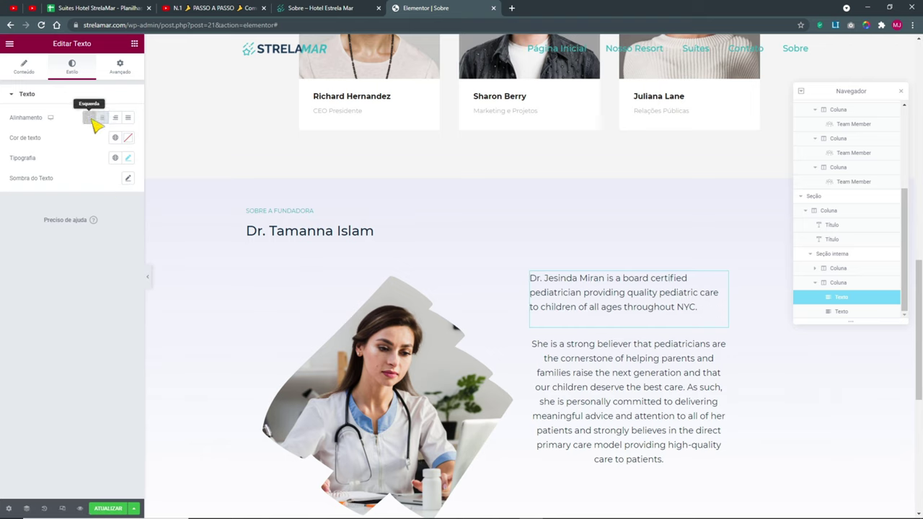
pyautogui.rightClick(579, 372)
pyautogui.click(590, 378)
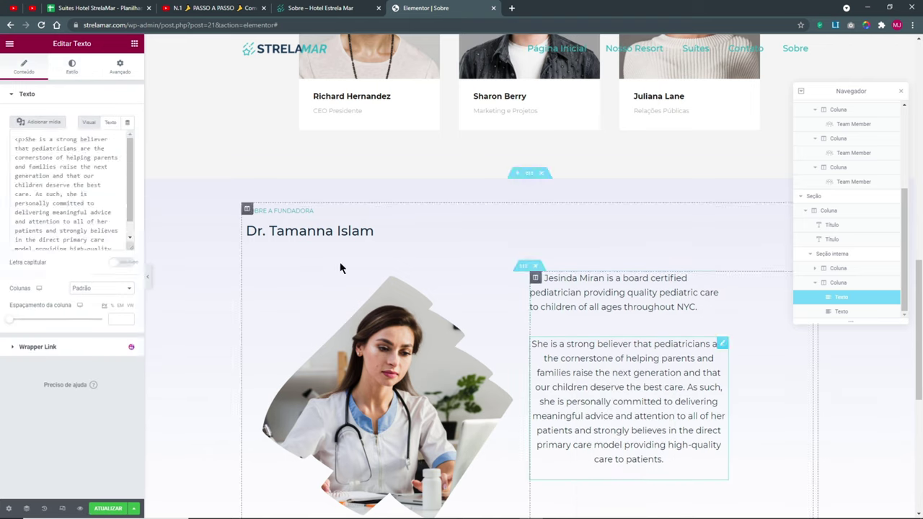
pyautogui.click(67, 68)
pyautogui.click(90, 117)
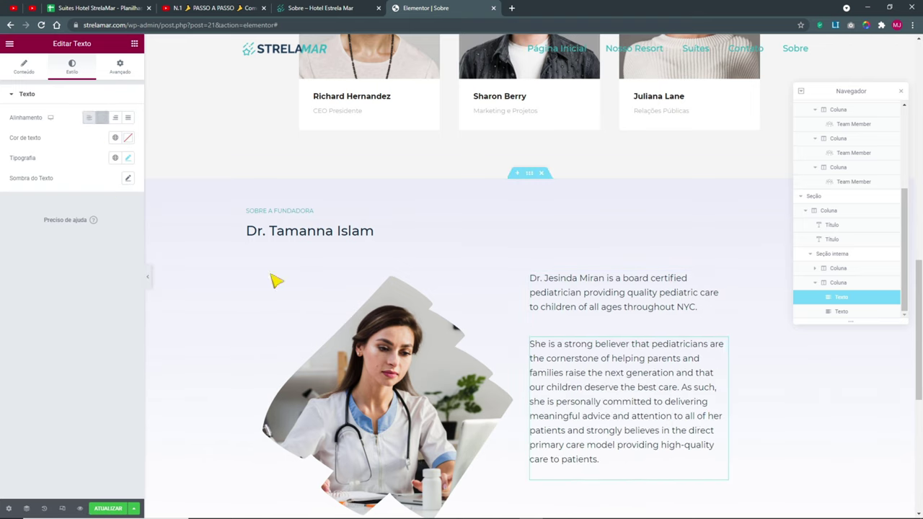
# - Set the font size of the longer second paragraph in the founder section to 20 px
pyautogui.scroll(-1, 690, 396)
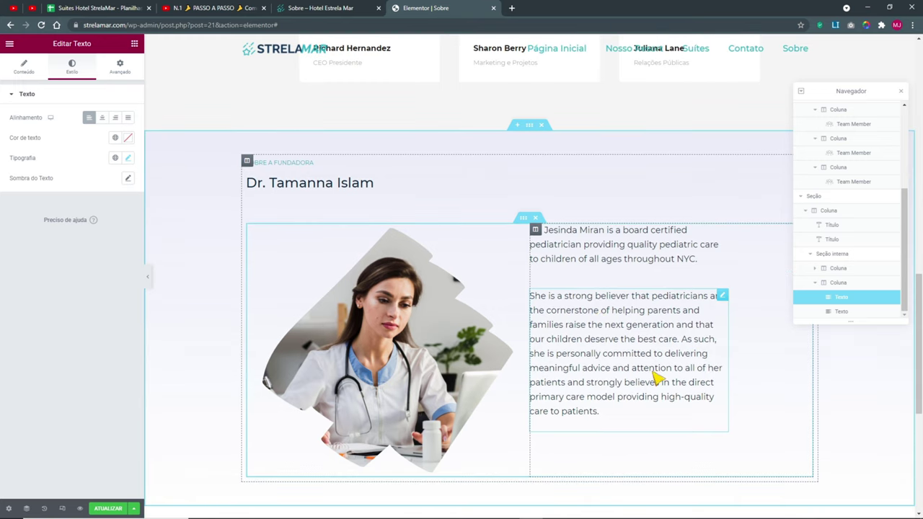
pyautogui.click(128, 157)
pyautogui.write('18')
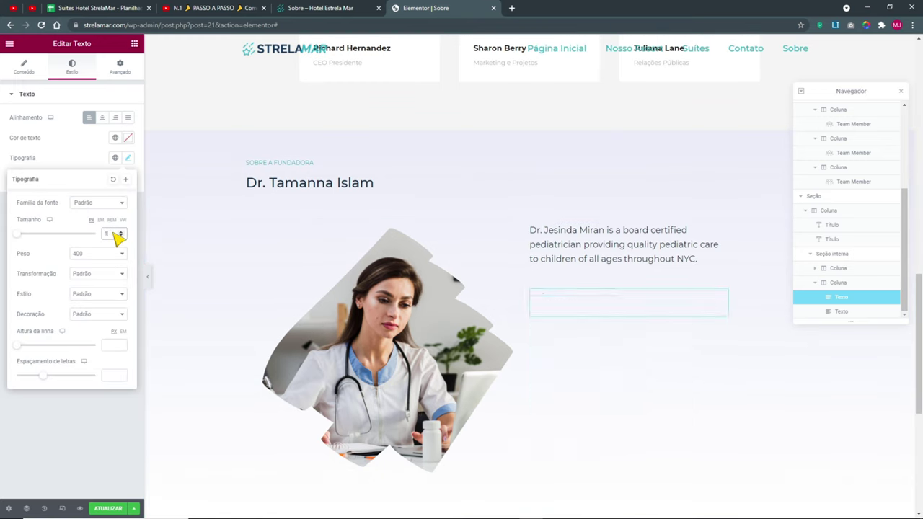
pyautogui.rightClick(560, 253)
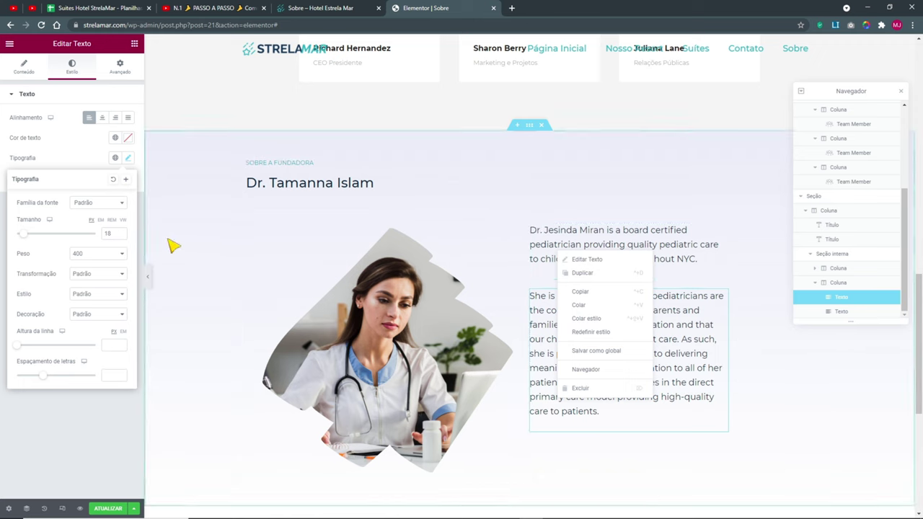
pyautogui.click(120, 232)
pyautogui.click(121, 231)
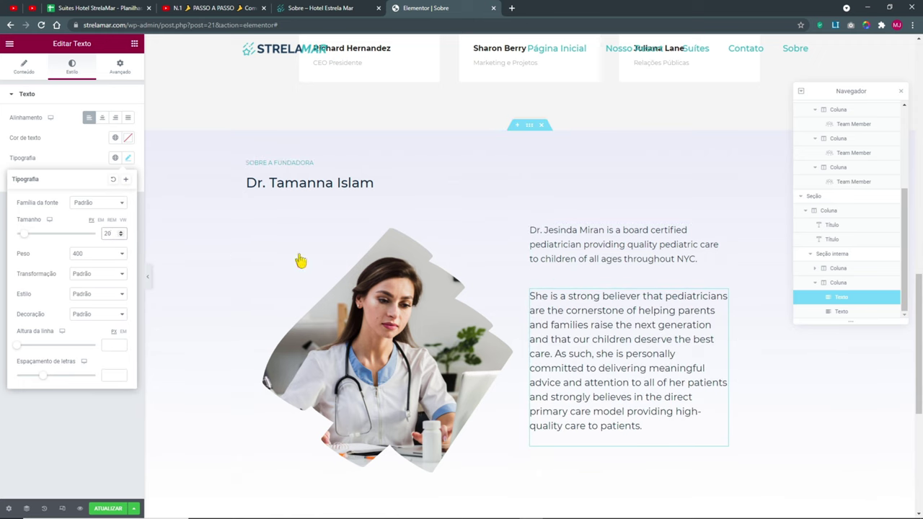
# - Set the first paragraph's font size to 22 px and its weight to 500
pyautogui.click(553, 261)
pyautogui.click(127, 159)
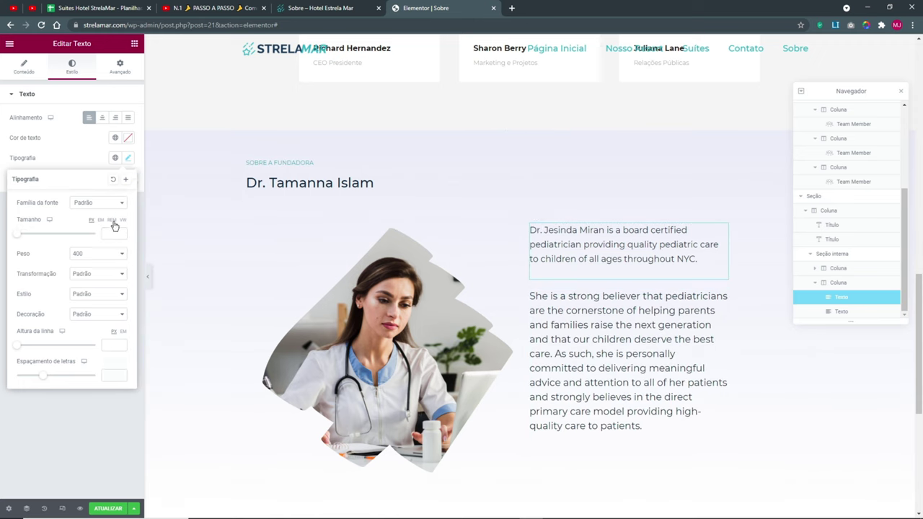
pyautogui.click(98, 261)
pyautogui.click(93, 303)
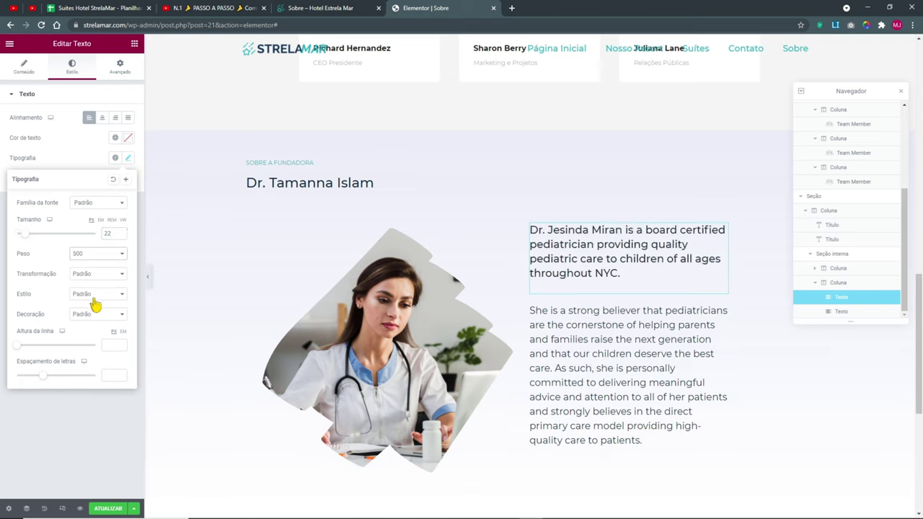
pyautogui.click(114, 445)
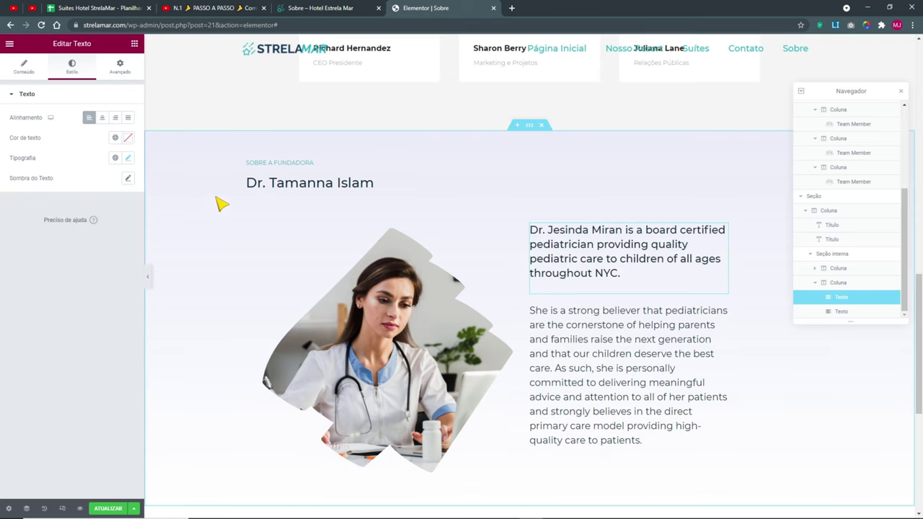
# - Remove the gradient background from the founder section and preview the page without the editing panel
pyautogui.rightClick(531, 127)
pyautogui.click(539, 137)
pyautogui.click(73, 66)
pyautogui.click(102, 138)
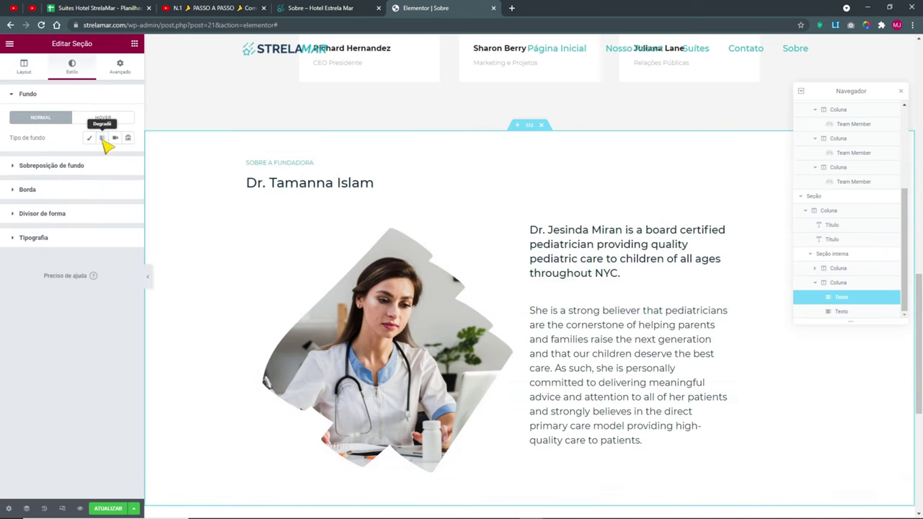
pyautogui.click(147, 276)
pyautogui.scroll(3, 674, 229)
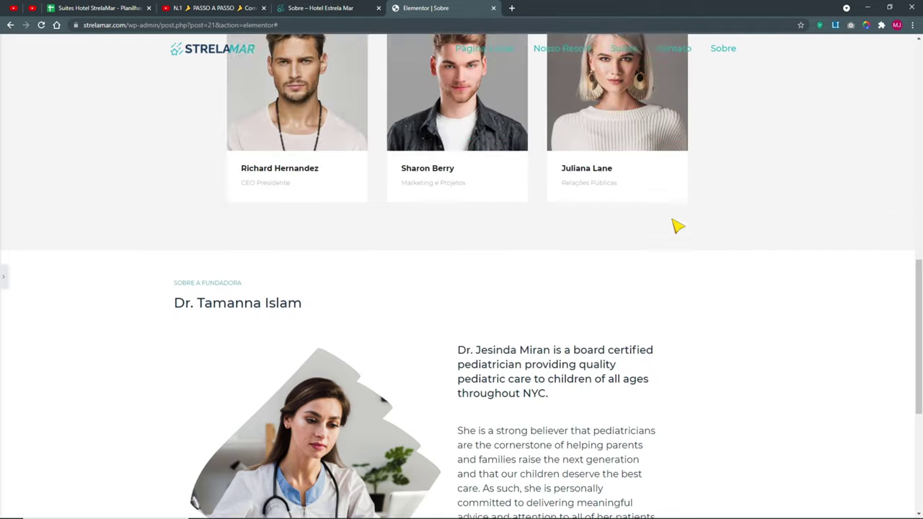
pyautogui.scroll(-2, 678, 231)
pyautogui.click(4, 277)
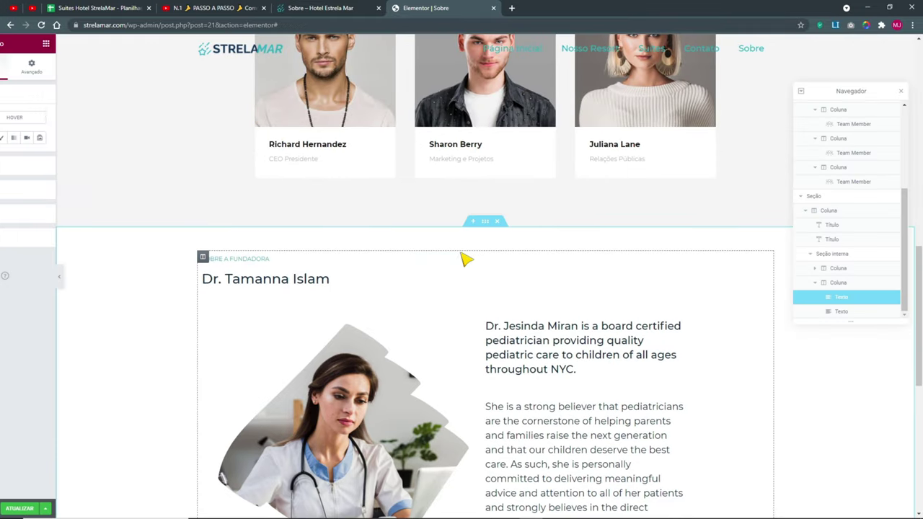
# - Set the founder section's padding to 80 at top and bottom and 20 on the right and left
pyautogui.rightClick(539, 229)
pyautogui.press('Escape')
pyautogui.click(120, 67)
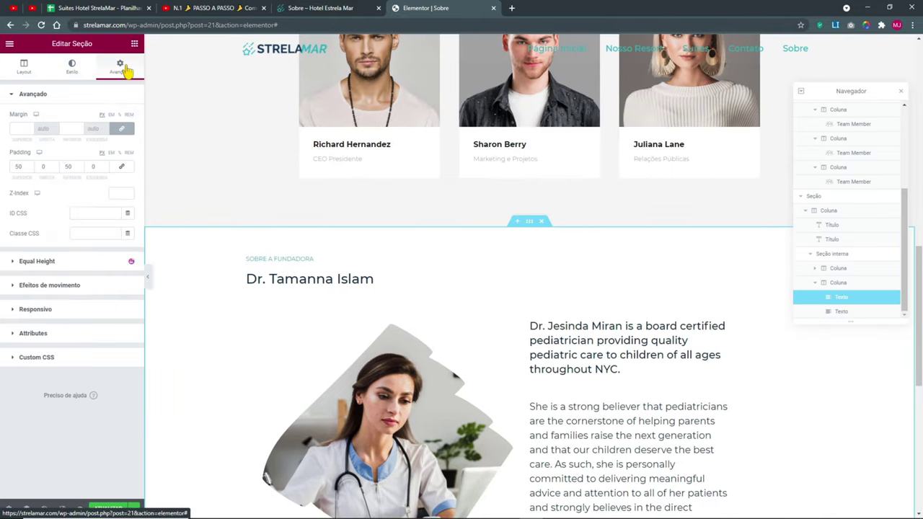
pyautogui.click(122, 166)
pyautogui.write('20')
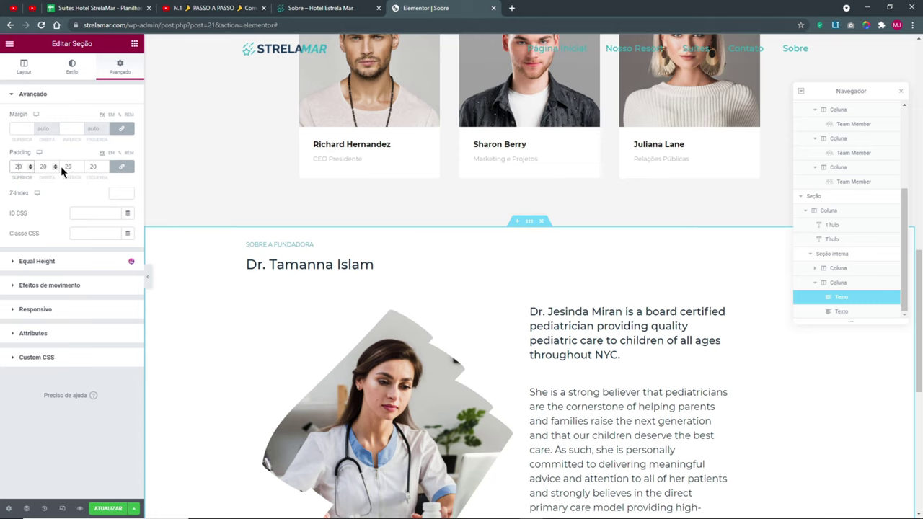
pyautogui.click(121, 166)
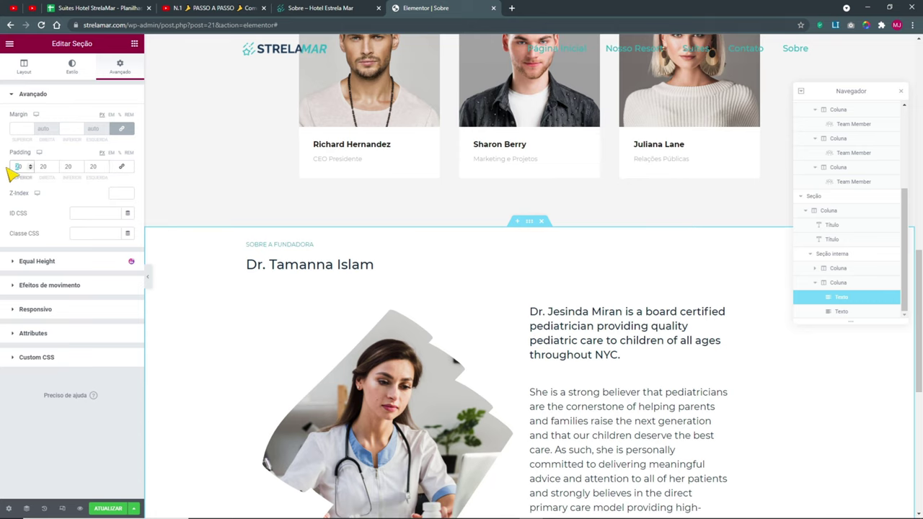
pyautogui.write('60')
pyautogui.doubleClick(70, 167)
pyautogui.write('80')
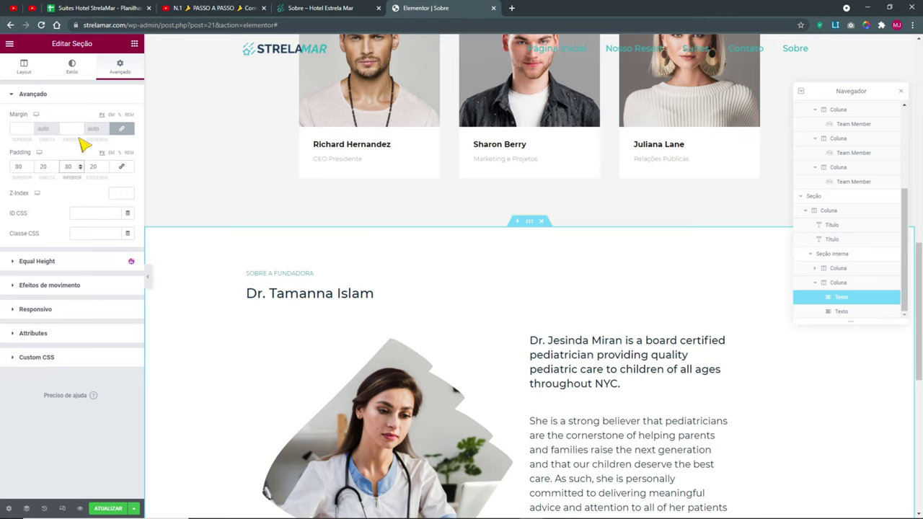
# - Switch to the tablet preview and clear the founder section's tablet padding values so they inherit the desktop padding
pyautogui.click(62, 508)
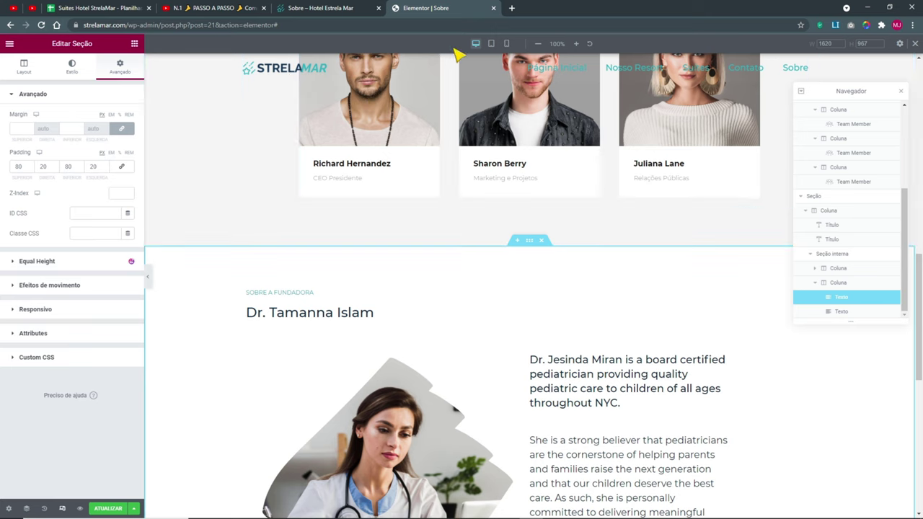
pyautogui.click(491, 44)
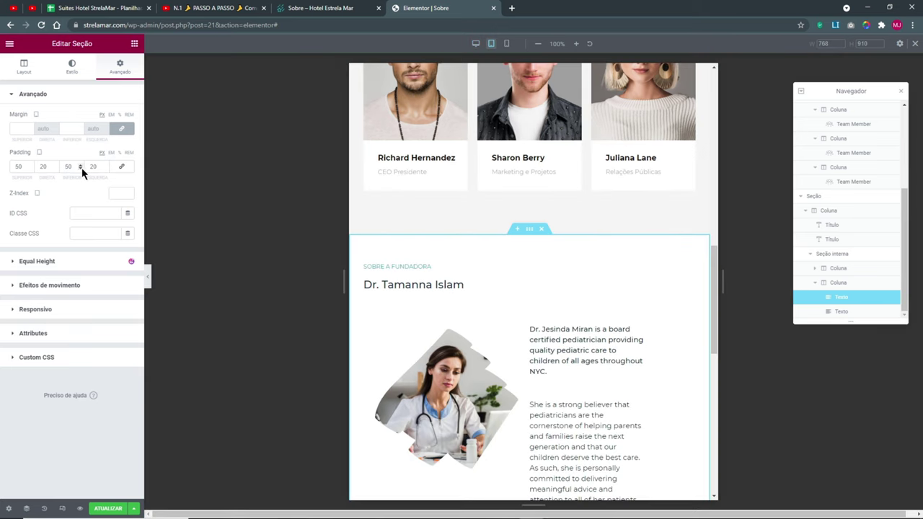
pyautogui.click(121, 166)
pyautogui.press('BackSpace')
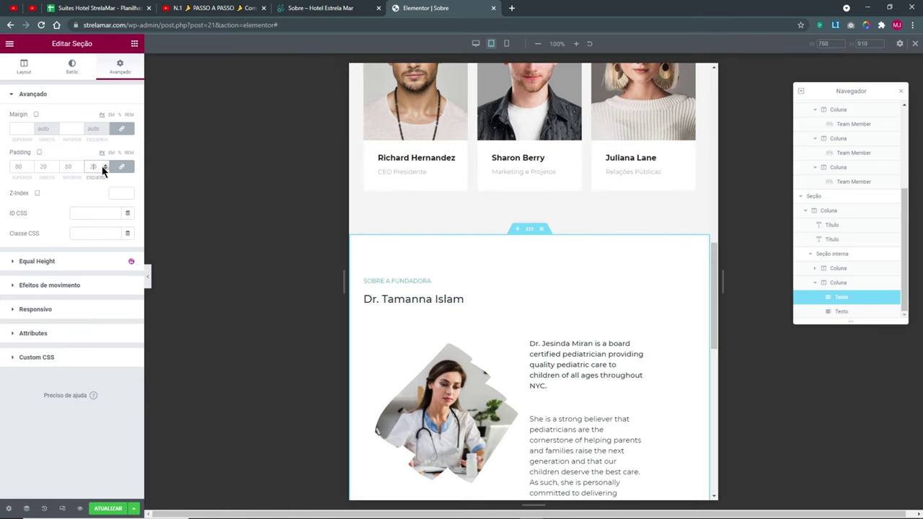
pyautogui.click(44, 167)
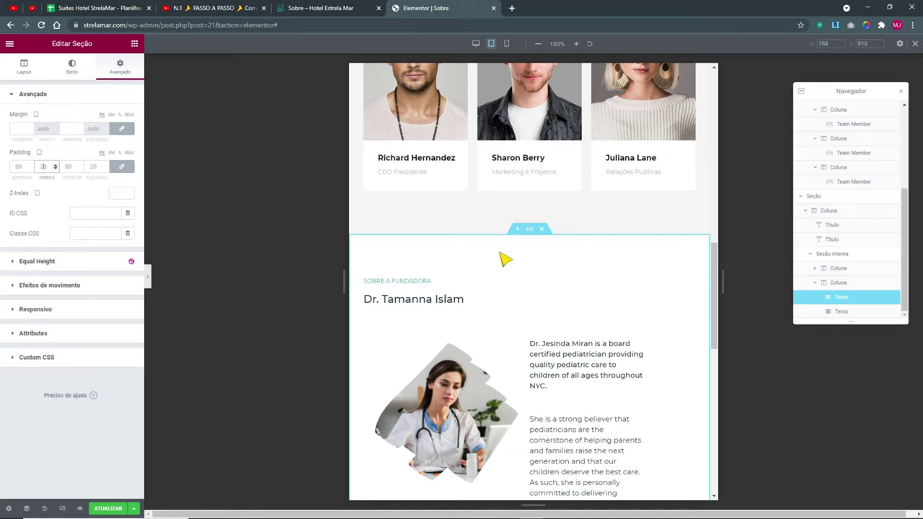
# - Switch to the mobile preview and clear the founder section's mobile padding values with all sides linked
pyautogui.click(506, 44)
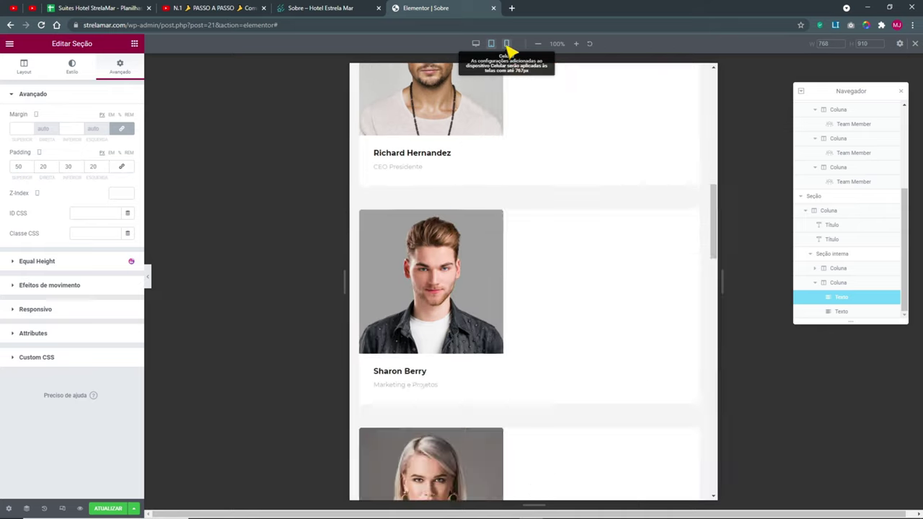
pyautogui.doubleClick(94, 167)
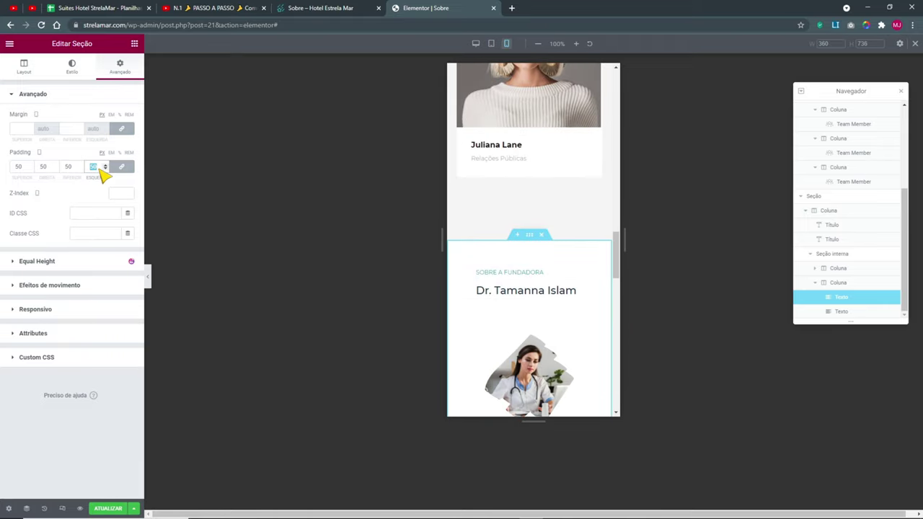
pyautogui.press('BackSpace')
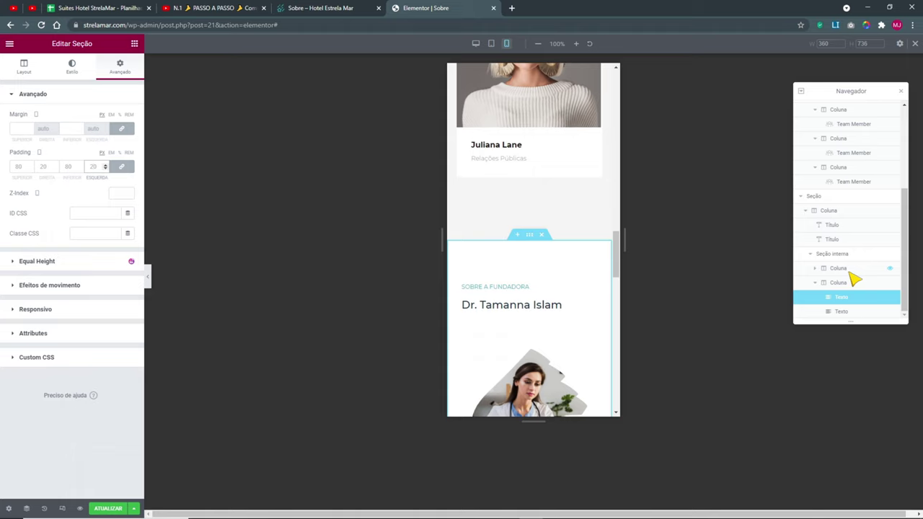
# - Set the mobile margin and padding of the founder section's main column to 0 on all sides
pyautogui.click(828, 197)
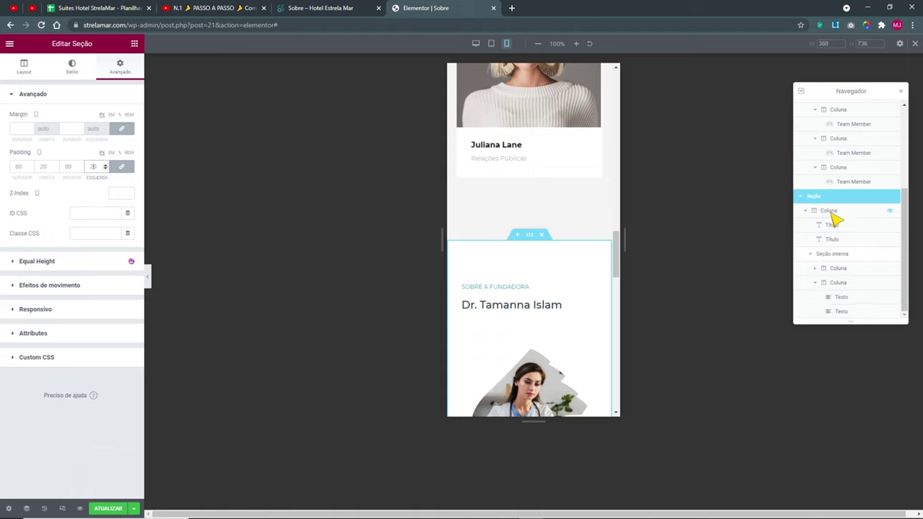
pyautogui.click(831, 213)
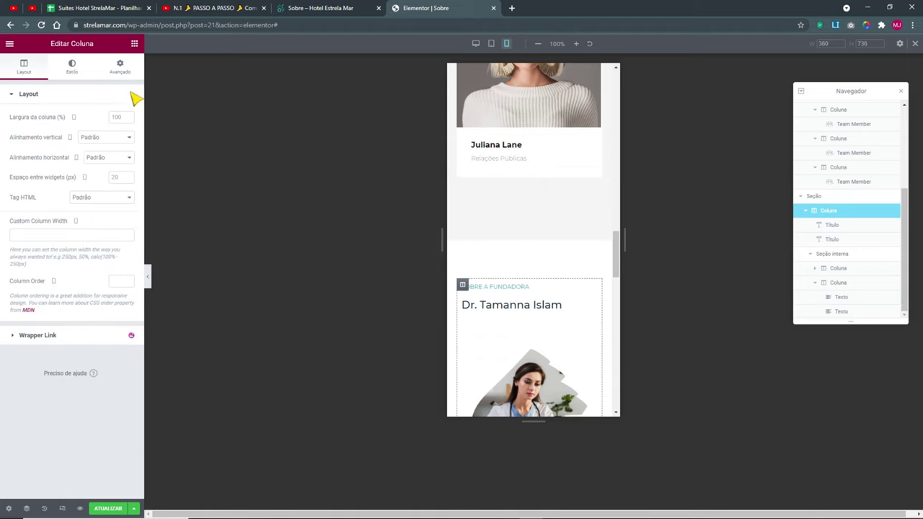
pyautogui.click(121, 69)
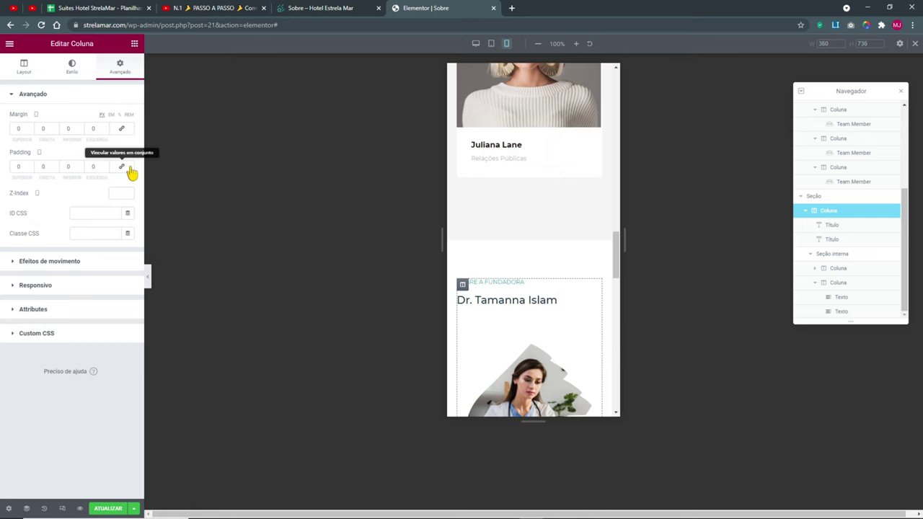
# - Try a mobile margin and padding of 0 on the founder section's inner section, then clear those values
pyautogui.scroll(-5, 544, 286)
pyautogui.scroll(2, 542, 288)
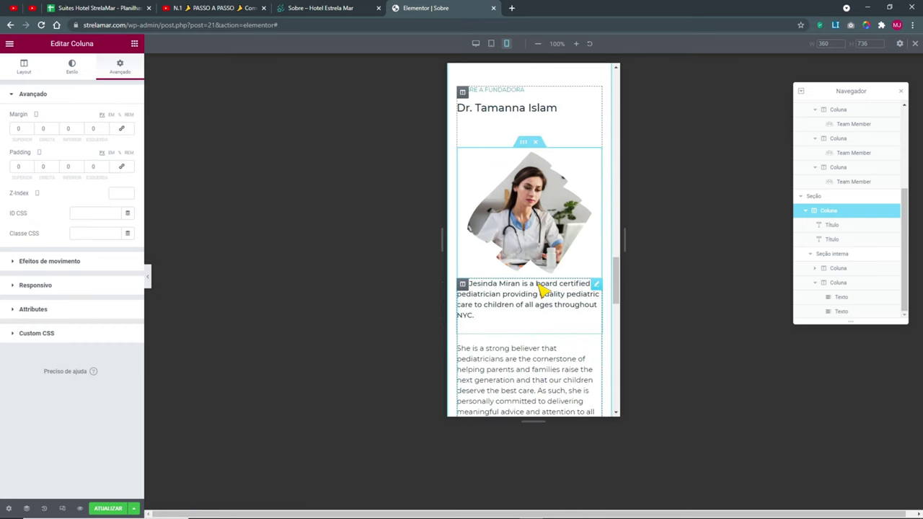
pyautogui.scroll(1, 542, 286)
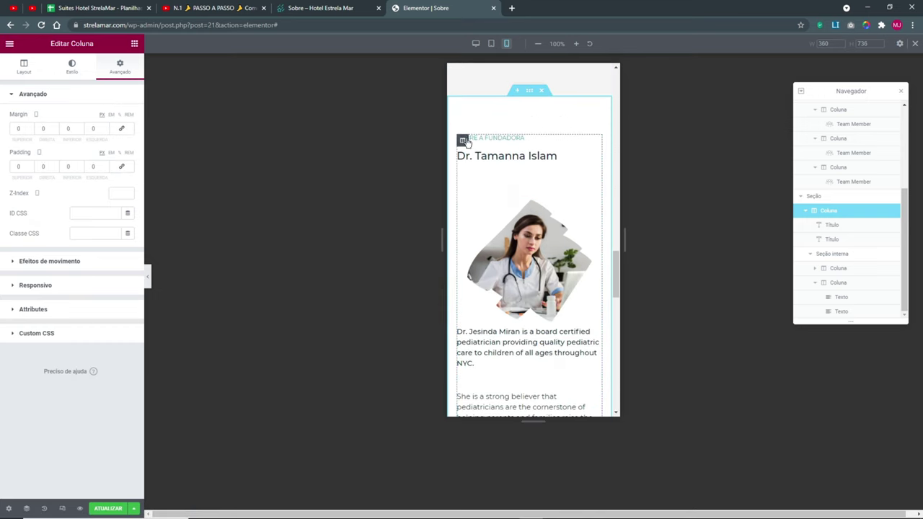
pyautogui.click(834, 256)
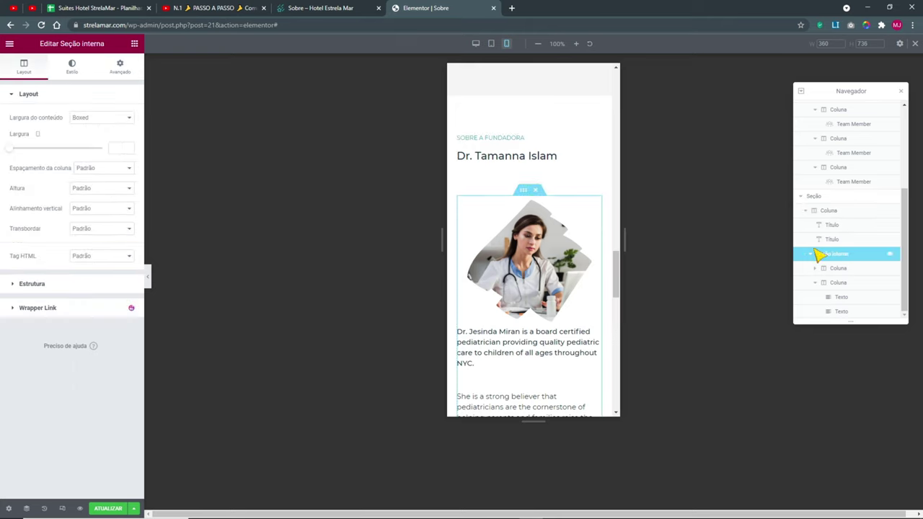
pyautogui.click(121, 70)
pyautogui.click(127, 133)
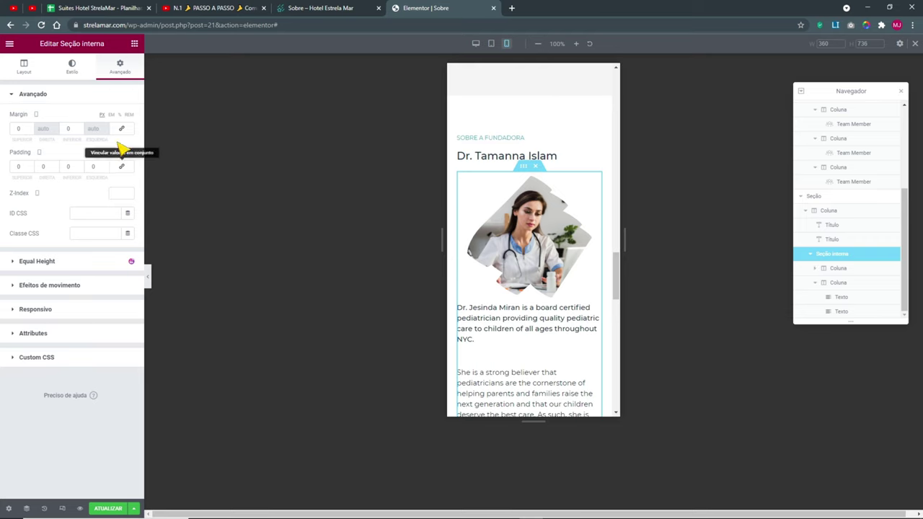
pyautogui.hotkey('ctrl', 'z')
pyautogui.click(79, 169)
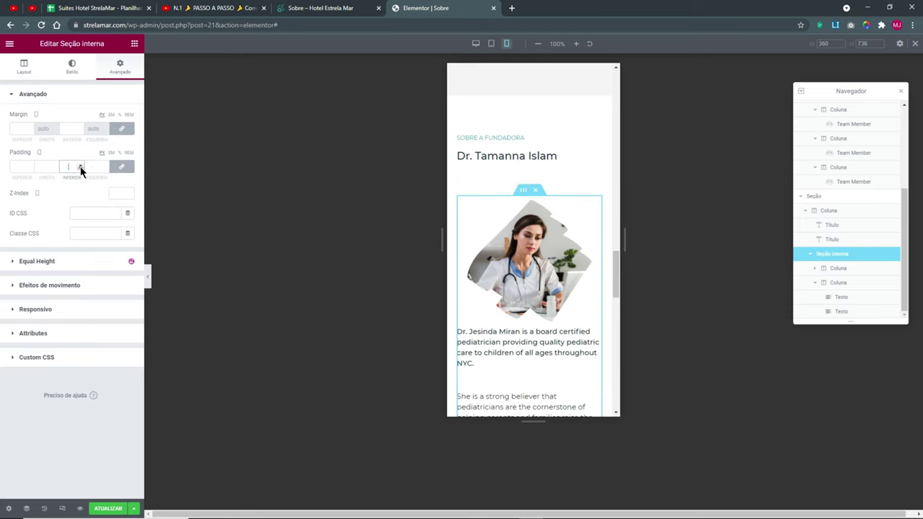
# - Clear the mobile margin and padding values of the founder section's main column
pyautogui.click(830, 212)
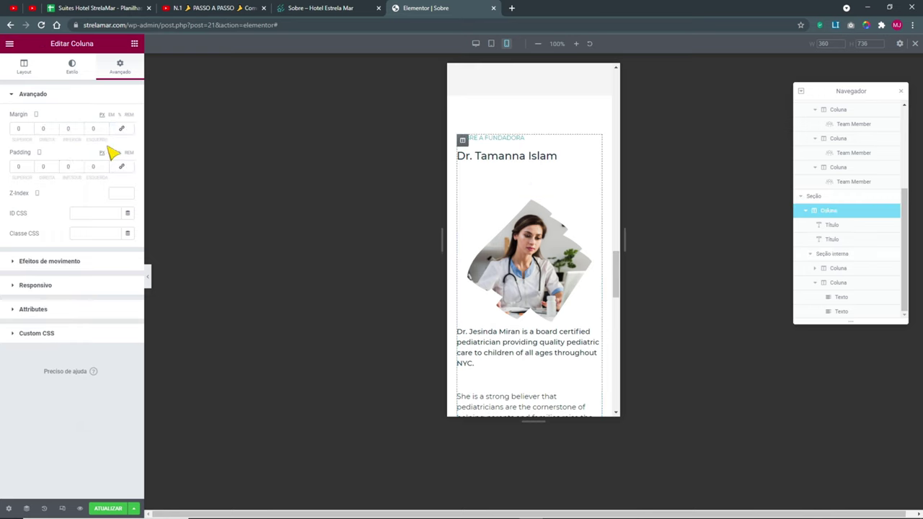
pyautogui.click(95, 166)
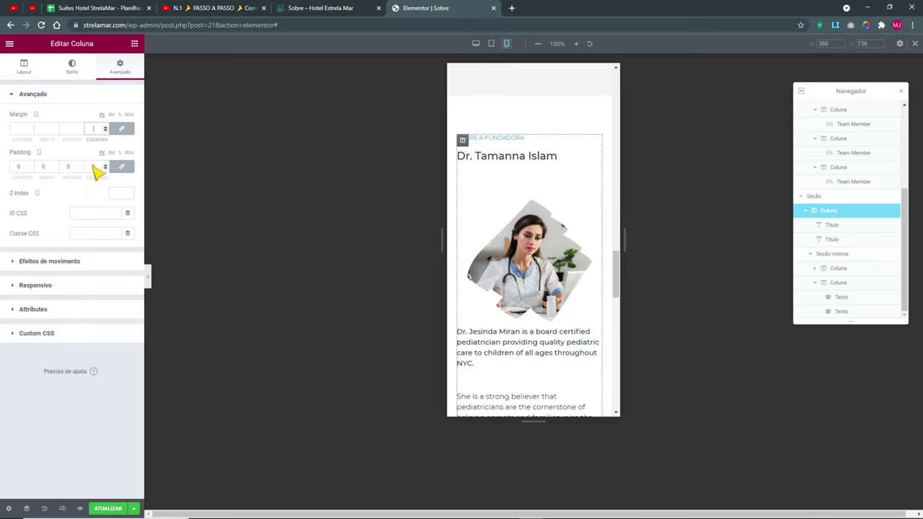
pyautogui.hotkey('ctrl', 'z')
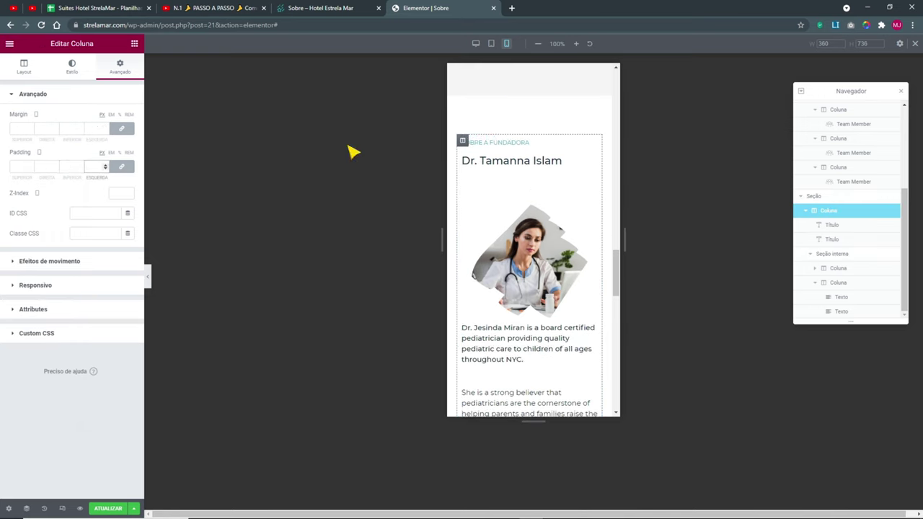
# - Switch to the desktop preview and set the margin and padding of the founder section's main column to 0
pyautogui.click(476, 43)
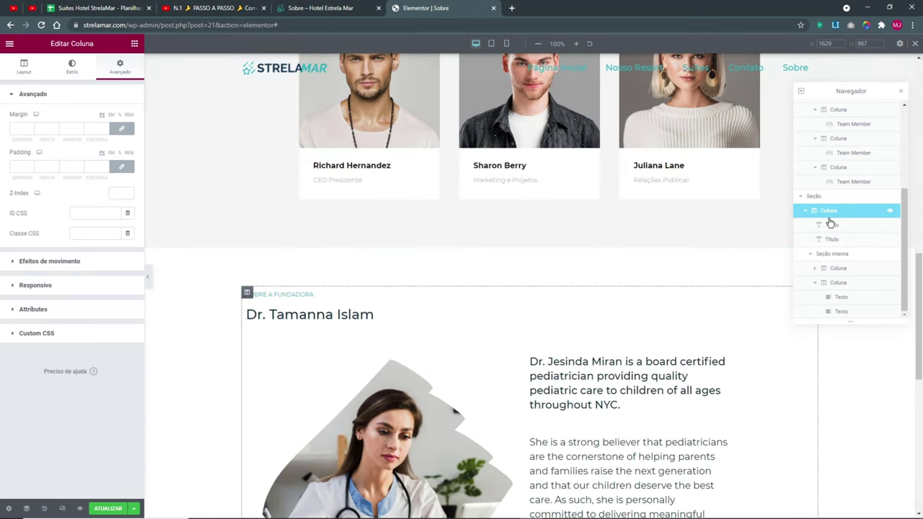
pyautogui.click(842, 197)
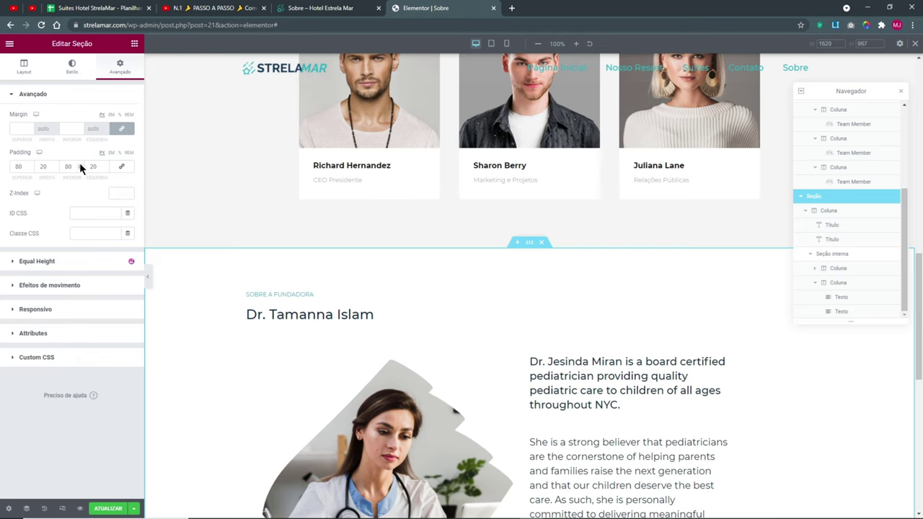
pyautogui.click(121, 128)
pyautogui.click(830, 210)
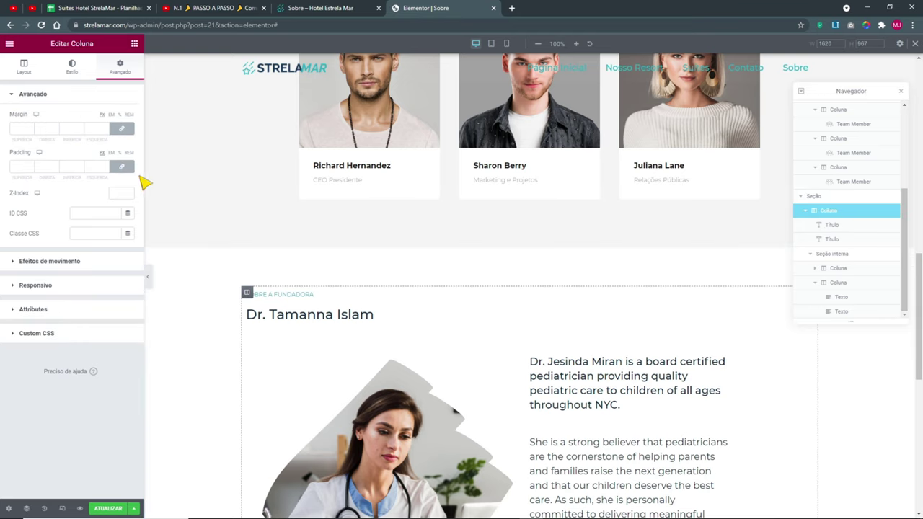
# - Set the founder inner section's top margin to 40 on desktop
pyautogui.click(831, 254)
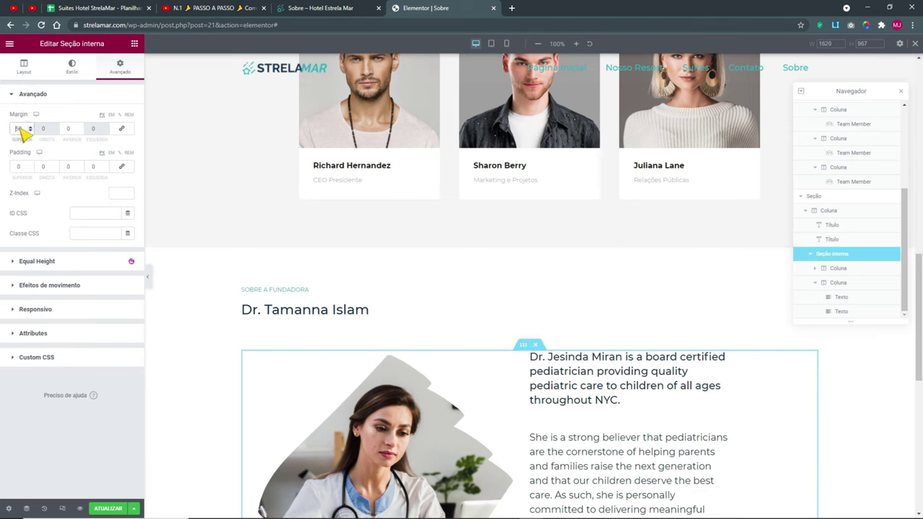
pyautogui.write('0')
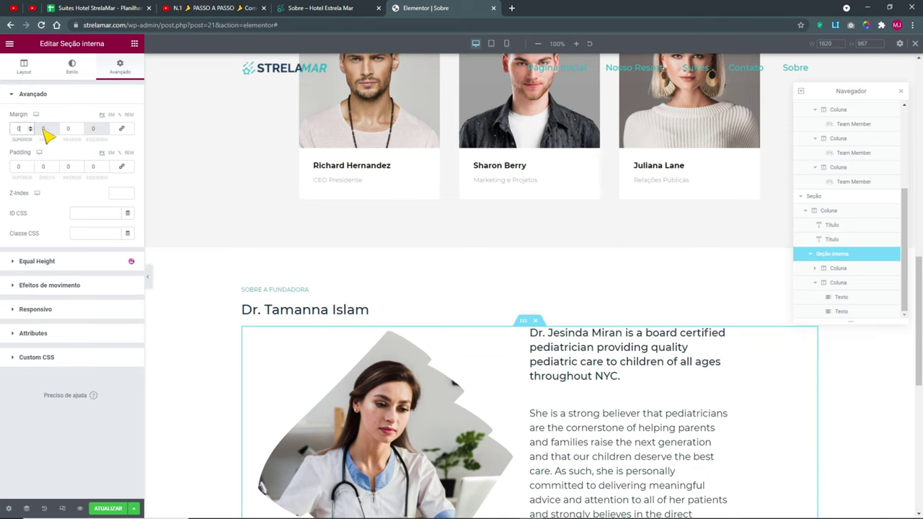
pyautogui.write('50')
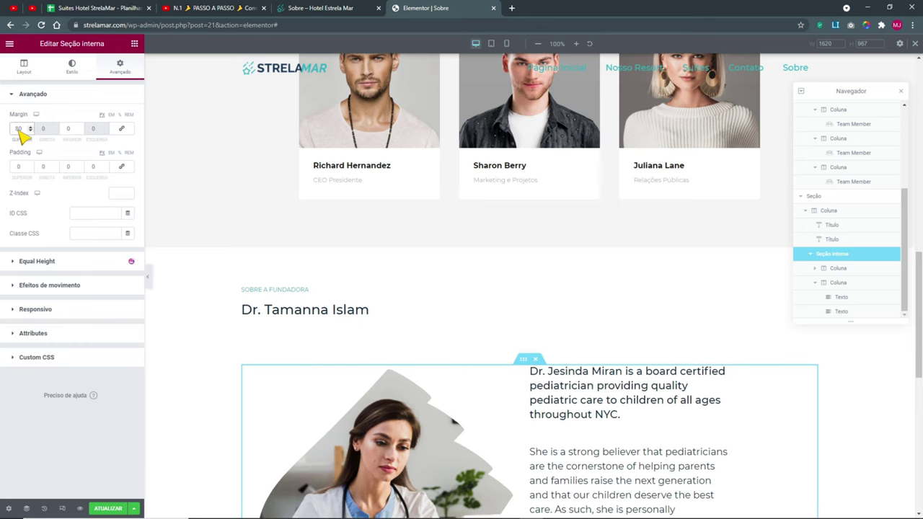
pyautogui.write('40')
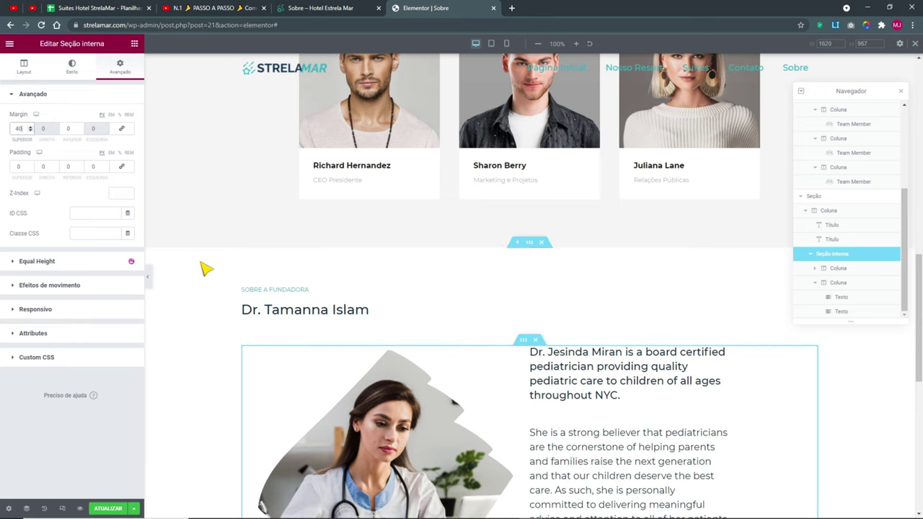
# - Set the margin and padding of the inner section's image and text columns to 0 on all sides
pyautogui.click(838, 268)
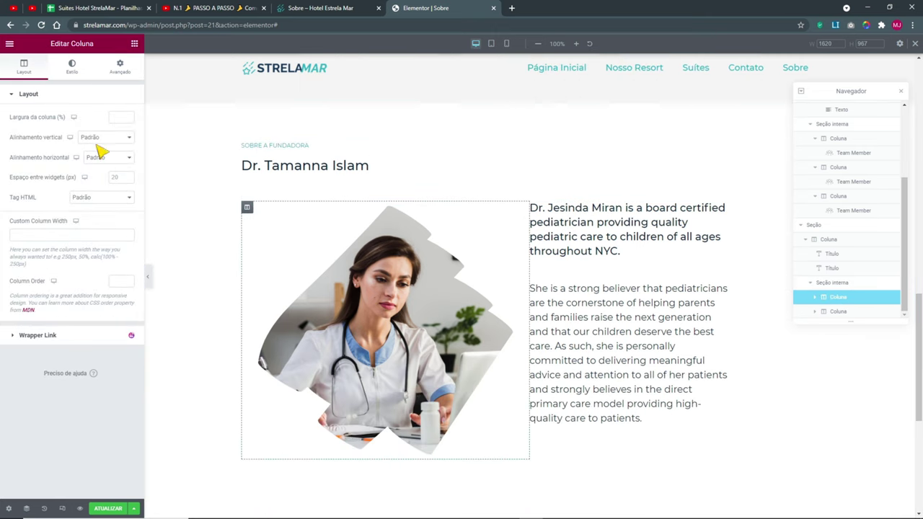
pyautogui.click(120, 66)
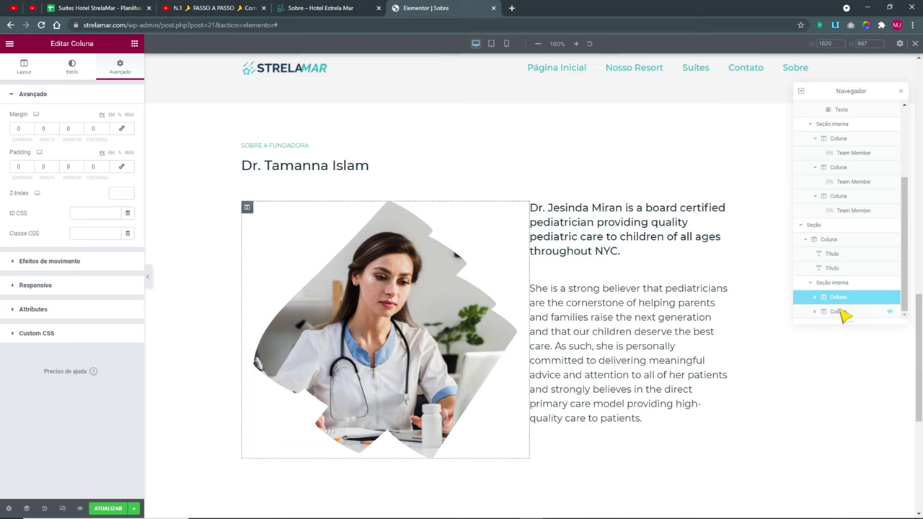
pyautogui.click(838, 311)
pyautogui.click(120, 67)
pyautogui.click(50, 167)
pyautogui.write('30')
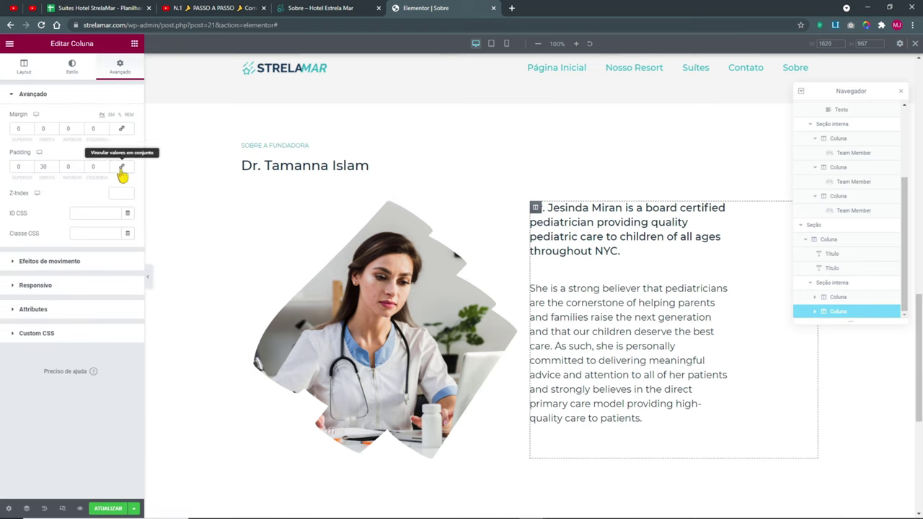
pyautogui.write('0')
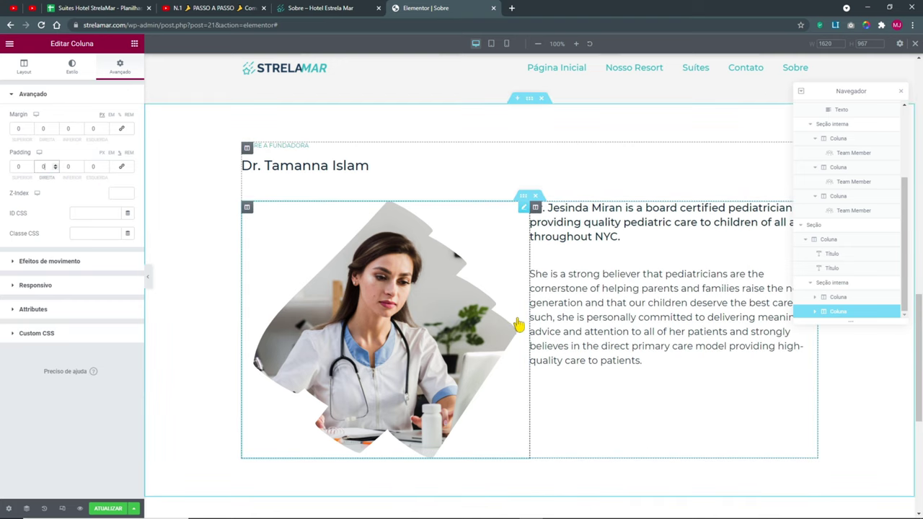
# - Set the text column's left padding to 50 px with the other sides at 0
pyautogui.click(94, 171)
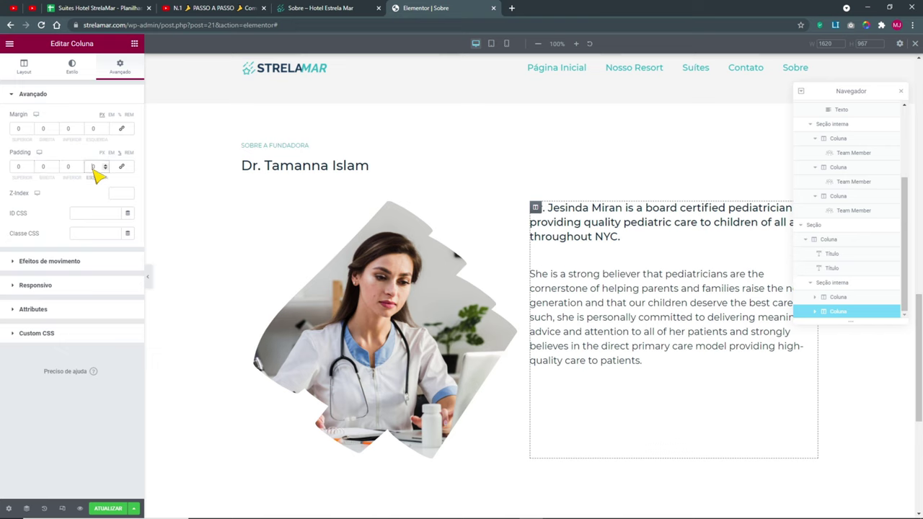
pyautogui.write('20')
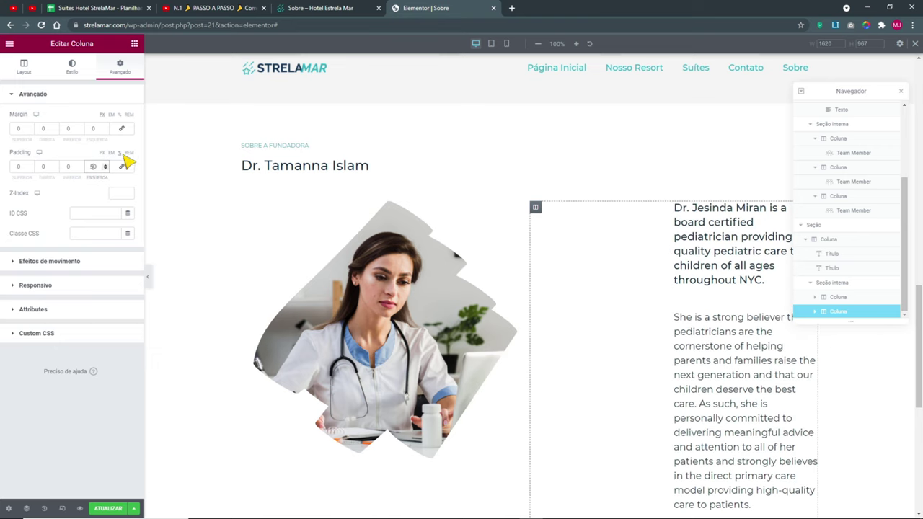
pyautogui.click(121, 167)
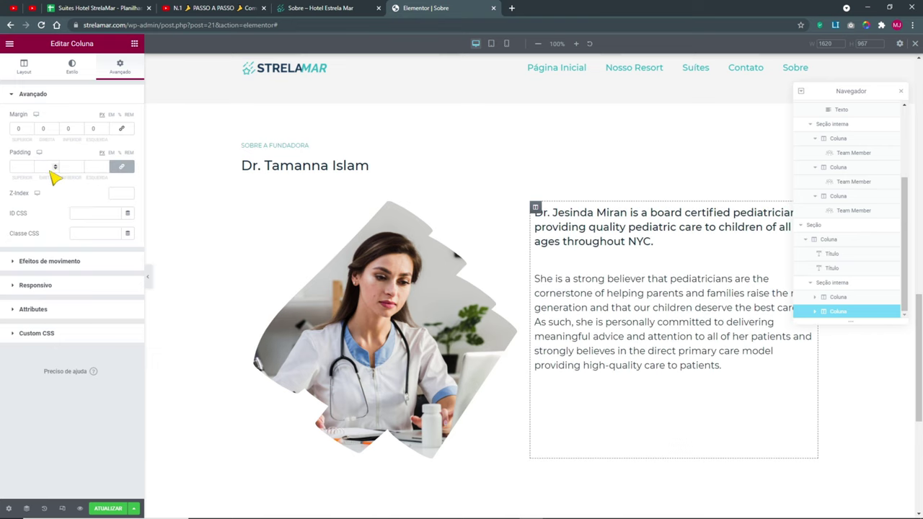
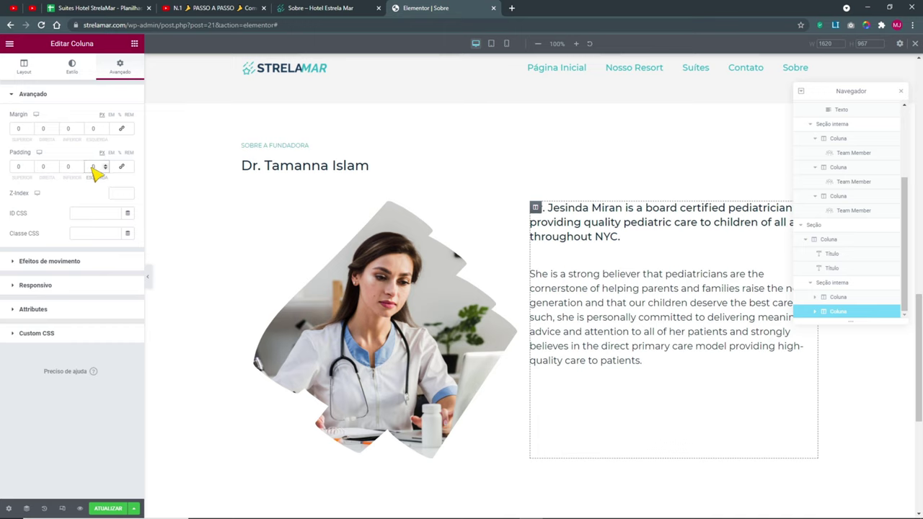
pyautogui.click(92, 166)
pyautogui.write('50')
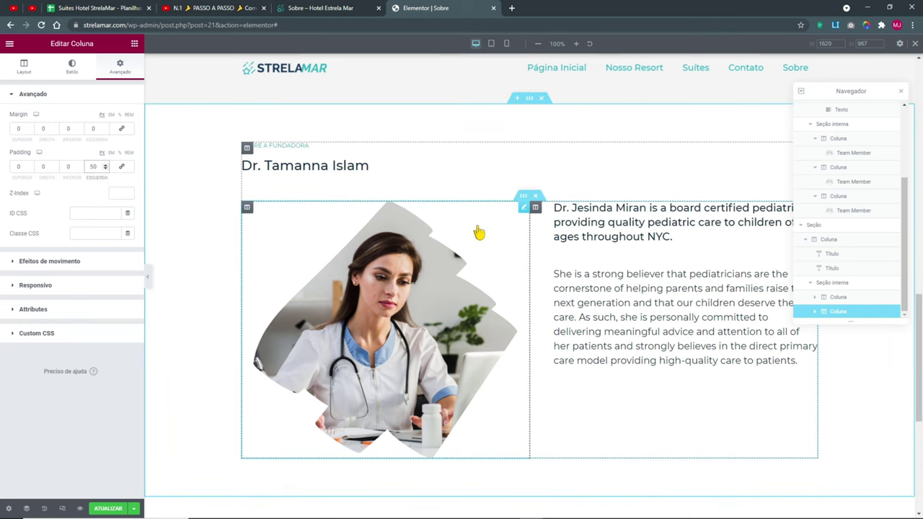
# - Set the inner section's vertical alignment to Meio, keeping its height and column spacing at Padrão
pyautogui.click(837, 283)
pyautogui.click(23, 66)
pyautogui.click(88, 211)
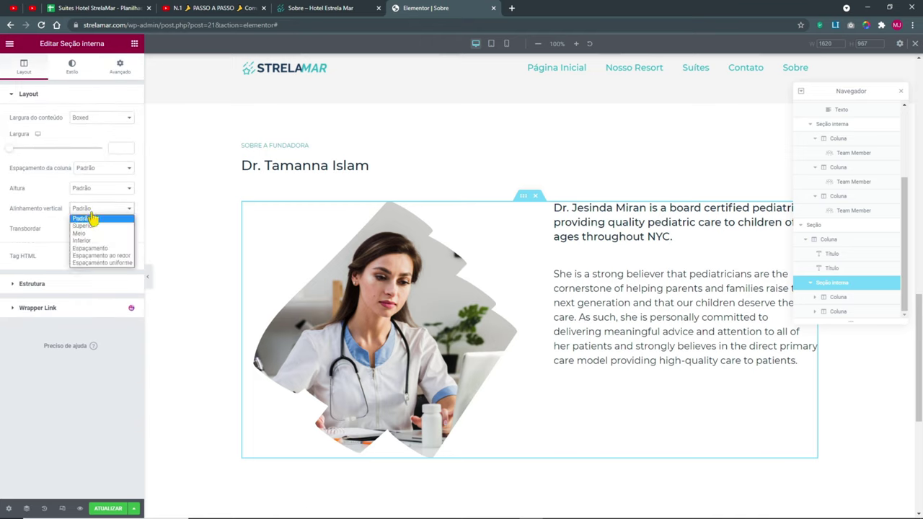
pyautogui.click(90, 233)
pyautogui.click(92, 189)
pyautogui.click(92, 197)
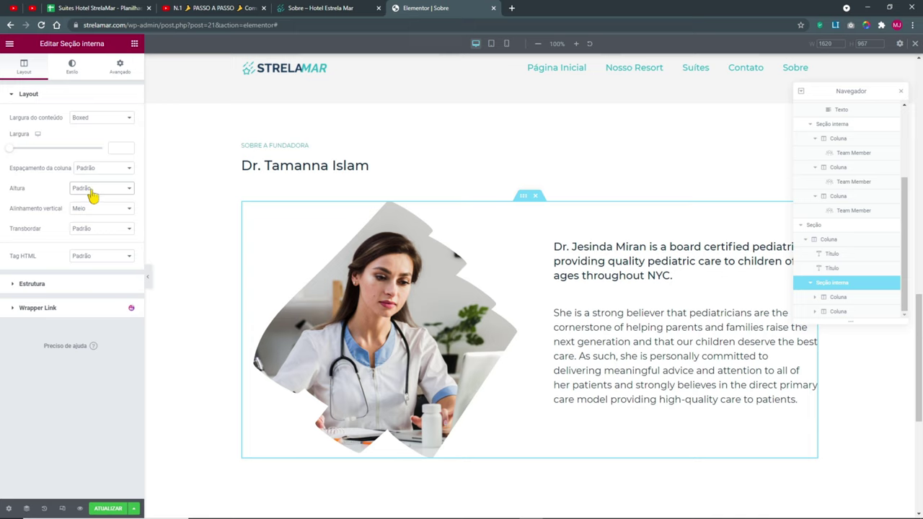
pyautogui.click(94, 168)
pyautogui.click(94, 177)
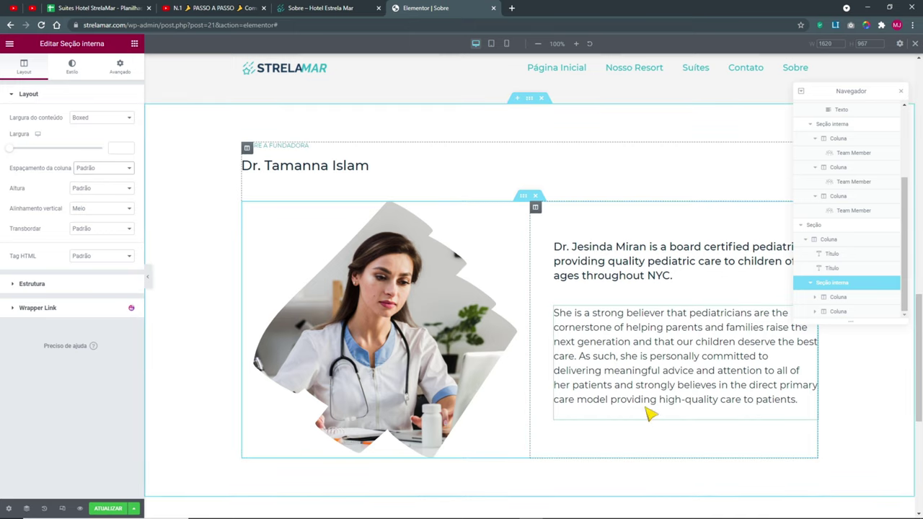
# - Set the vertical alignment of the founder's image column to Meio
pyautogui.click(837, 296)
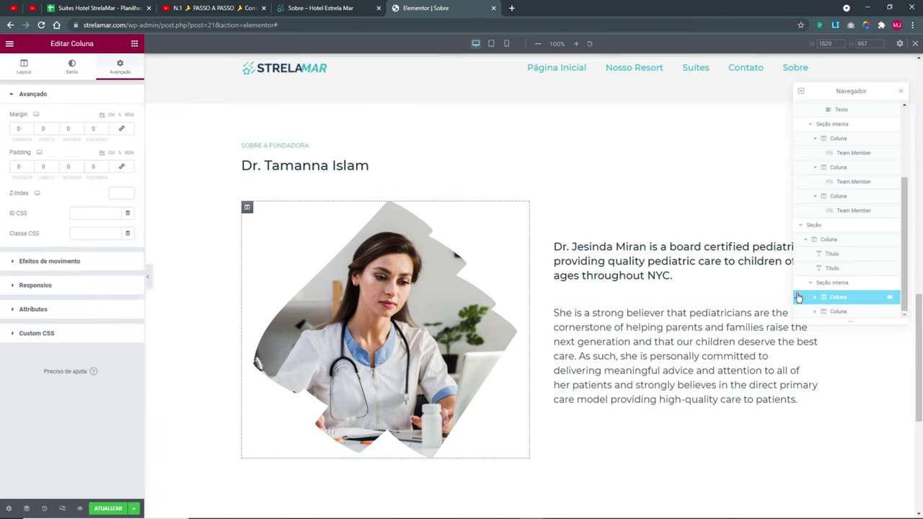
pyautogui.click(25, 70)
pyautogui.click(101, 157)
pyautogui.click(99, 139)
pyautogui.click(105, 137)
pyautogui.click(101, 163)
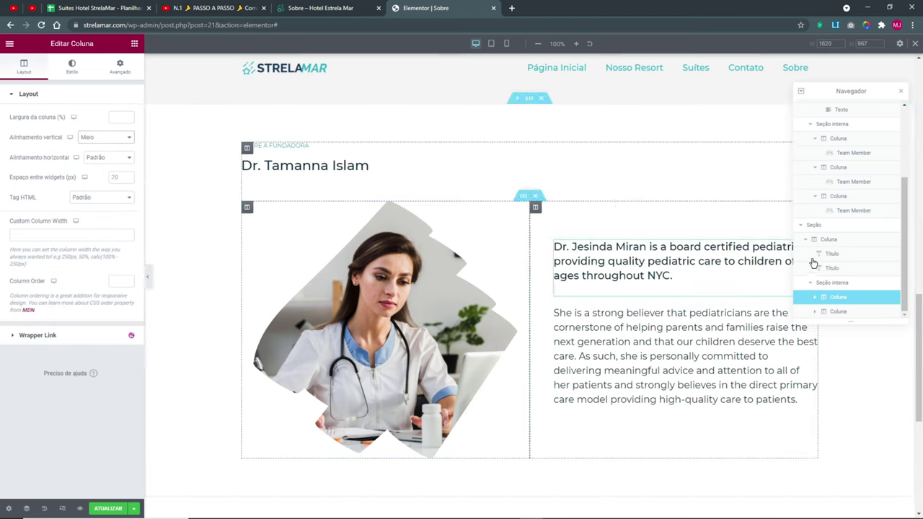
# - Set the vertical alignment of the founder's text column to Meio
pyautogui.click(835, 311)
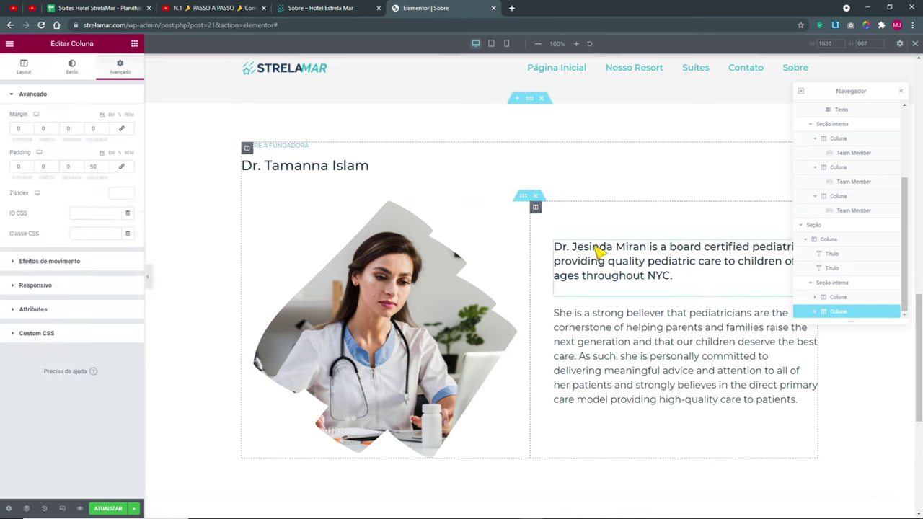
pyautogui.click(27, 68)
pyautogui.click(101, 137)
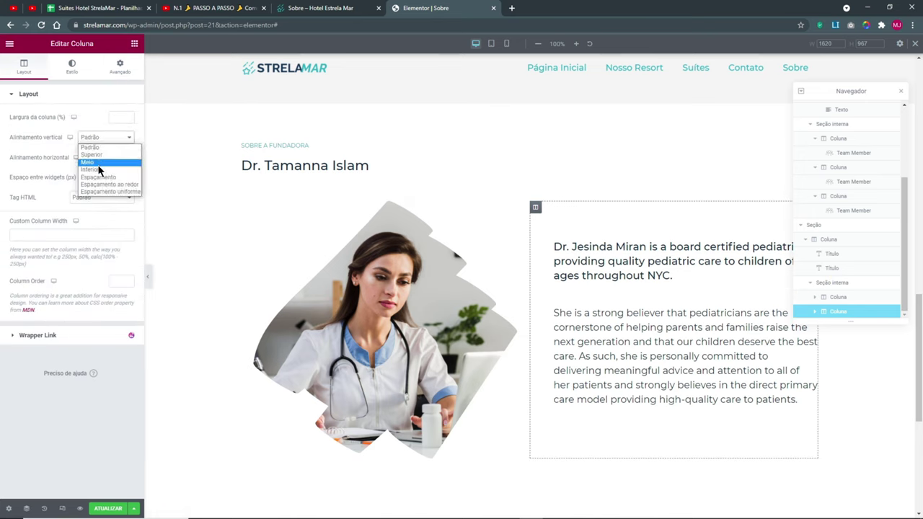
pyautogui.click(99, 163)
pyautogui.scroll(-3, 730, 313)
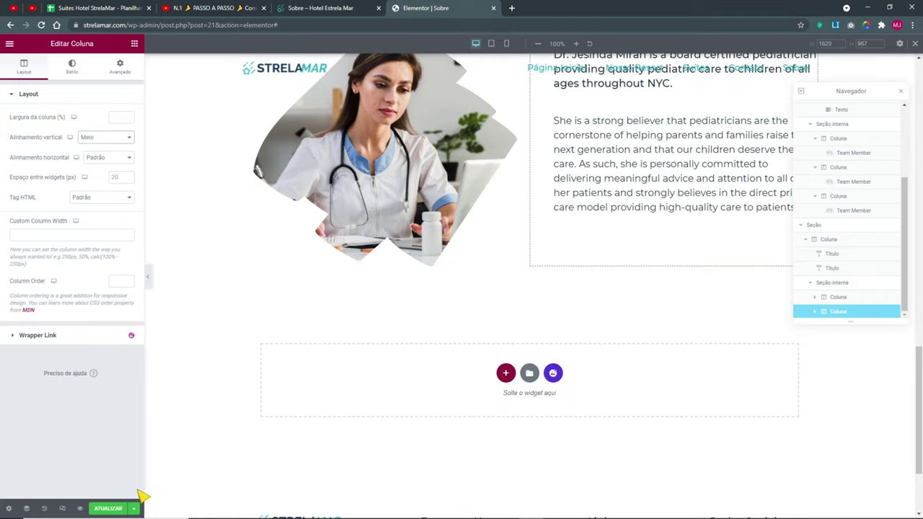
# - Update the page and check the founder section in the tablet and mobile previews
pyautogui.click(115, 509)
pyautogui.scroll(3, 556, 103)
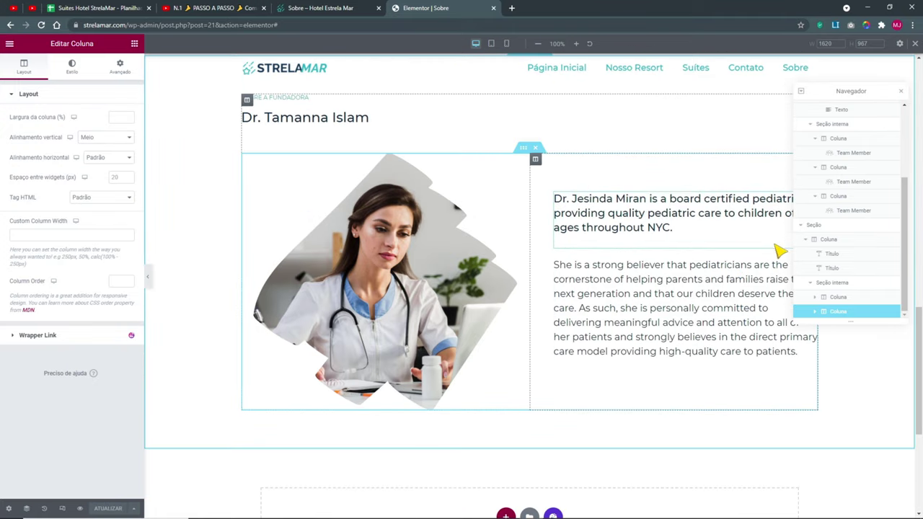
pyautogui.click(491, 44)
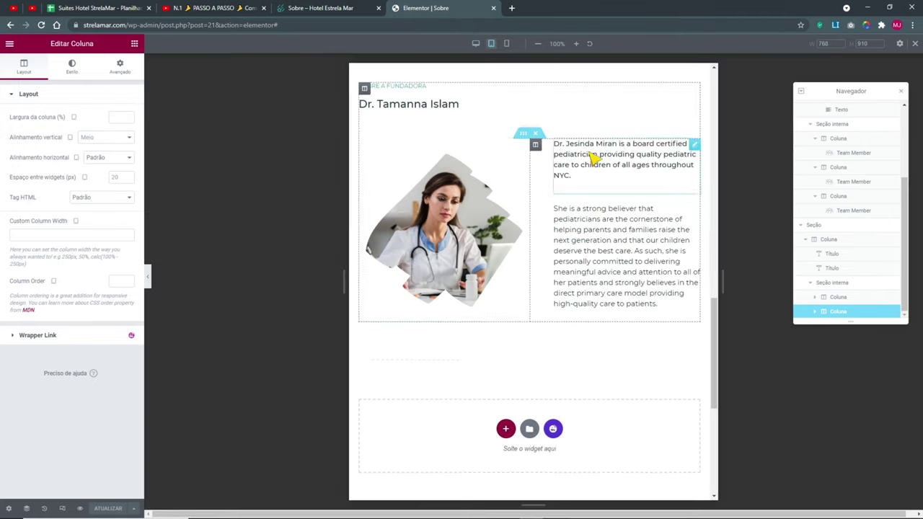
pyautogui.scroll(2, 590, 148)
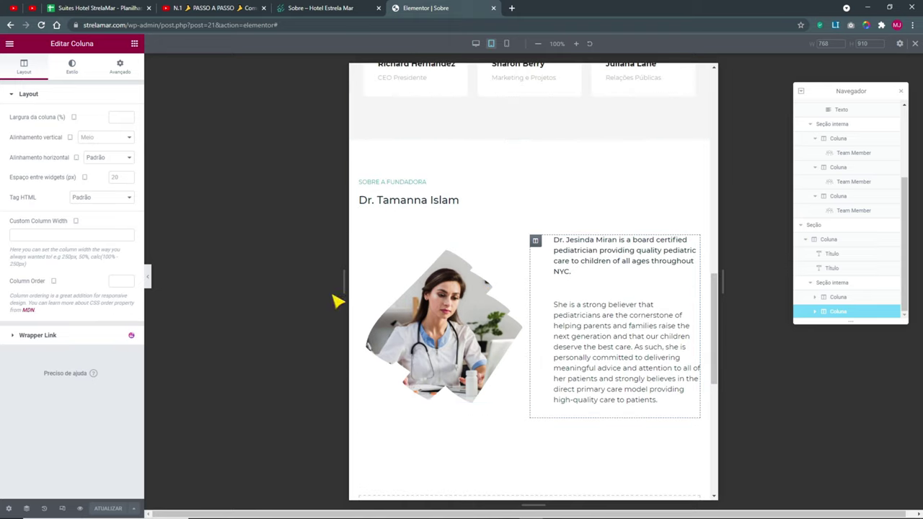
pyautogui.click(508, 44)
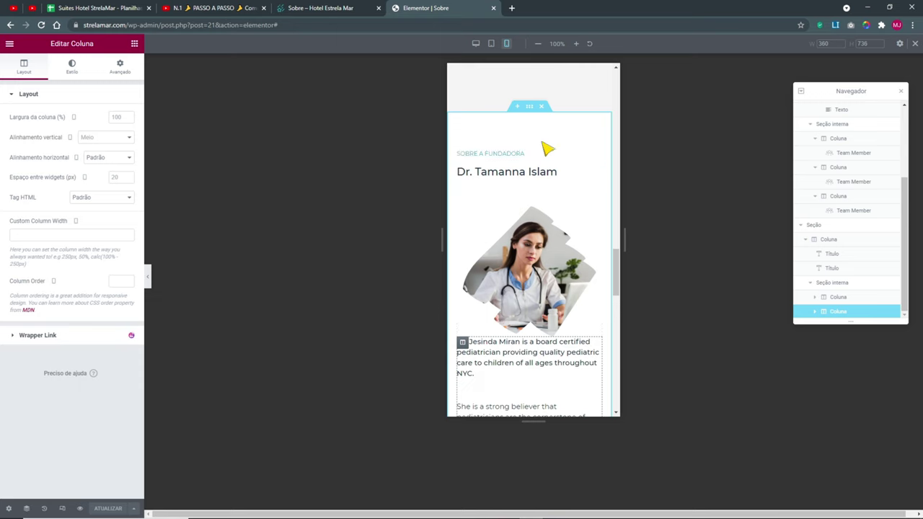
pyautogui.scroll(-2, 548, 148)
pyautogui.scroll(1, 541, 180)
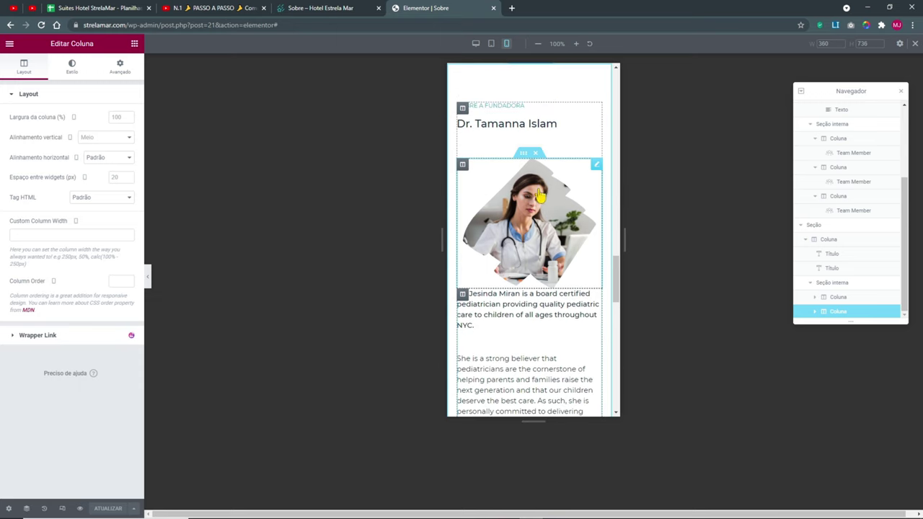
# - Set the founder image column's bottom margin to 30 px in the mobile view
pyautogui.rightClick(469, 178)
pyautogui.click(476, 177)
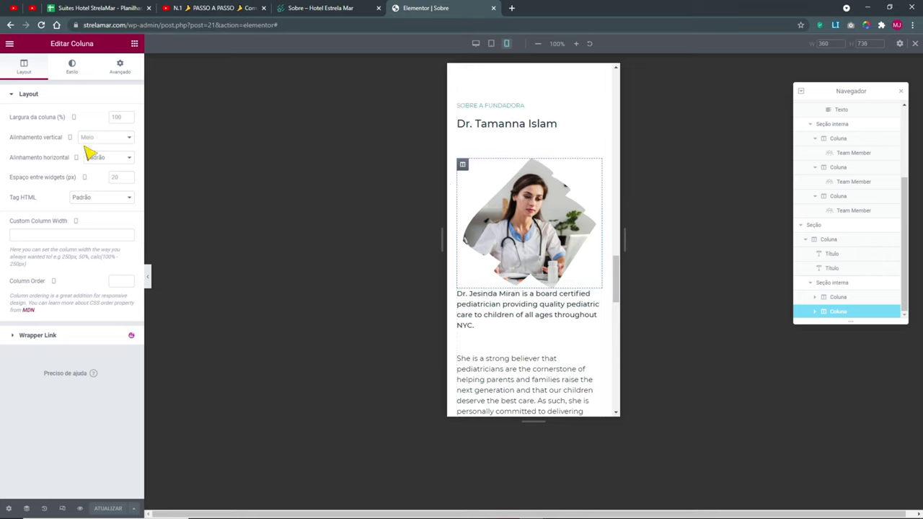
pyautogui.click(121, 68)
pyautogui.click(122, 130)
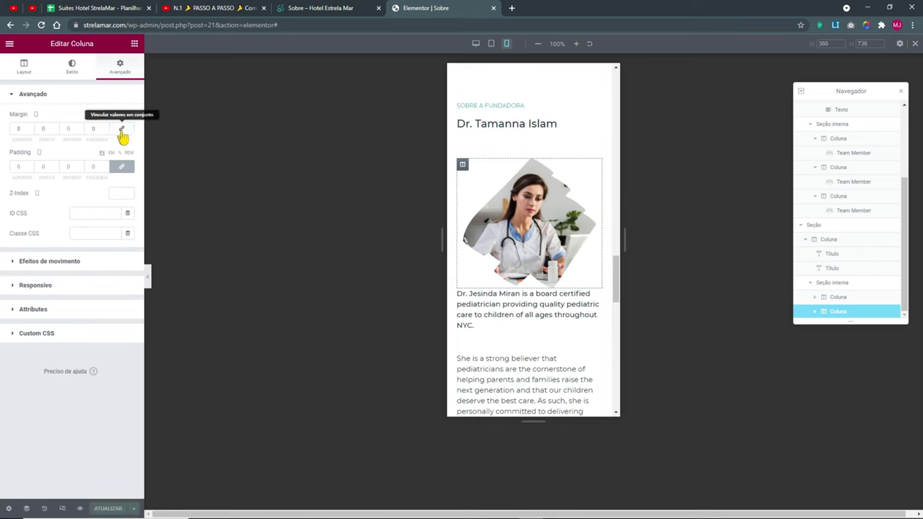
pyautogui.click(70, 129)
pyautogui.write('20')
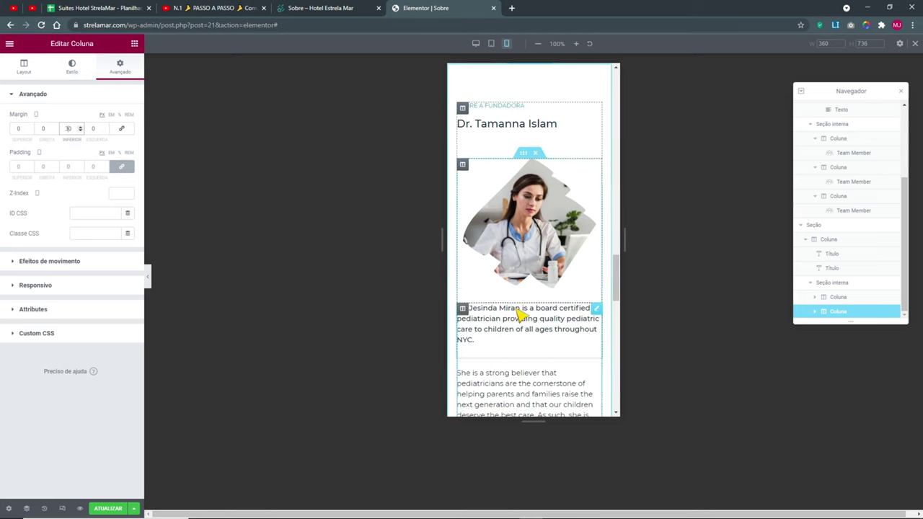
# - Update the page, open the published Sobre page from the editor and look through its sections
pyautogui.rightClick(511, 232)
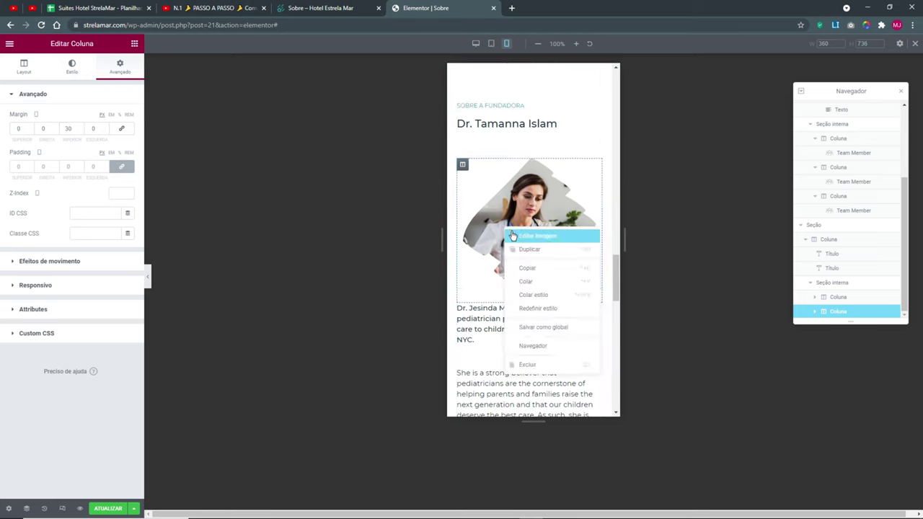
pyautogui.click(513, 235)
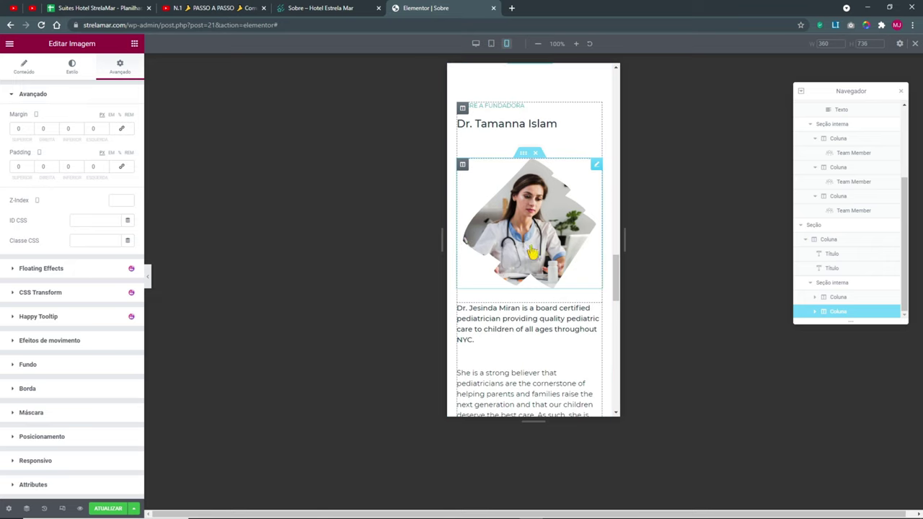
pyautogui.scroll(-3, 530, 238)
pyautogui.click(118, 508)
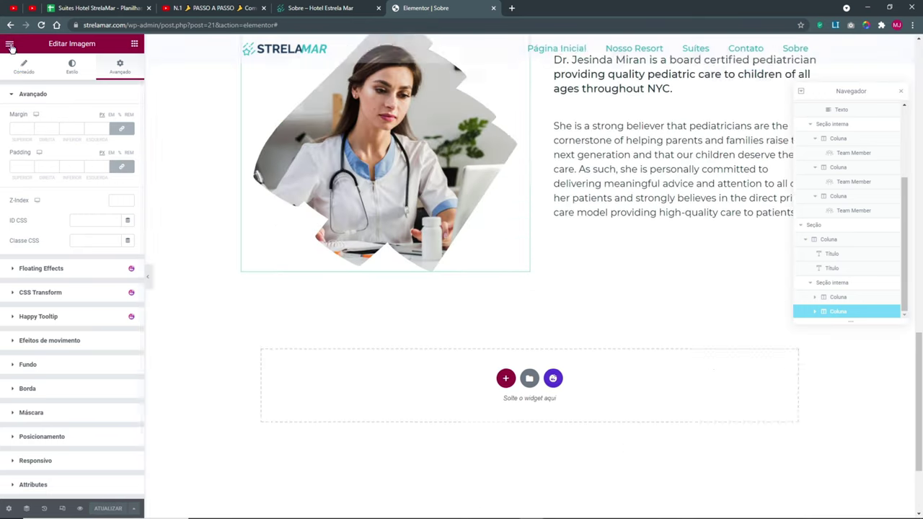
pyautogui.click(10, 43)
pyautogui.click(38, 192)
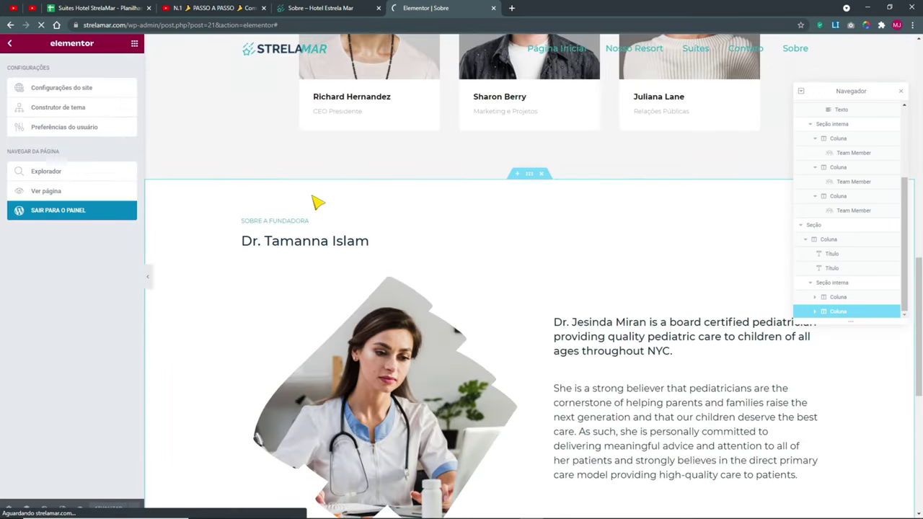
pyautogui.scroll(-15, 442, 263)
pyautogui.scroll(12, 449, 276)
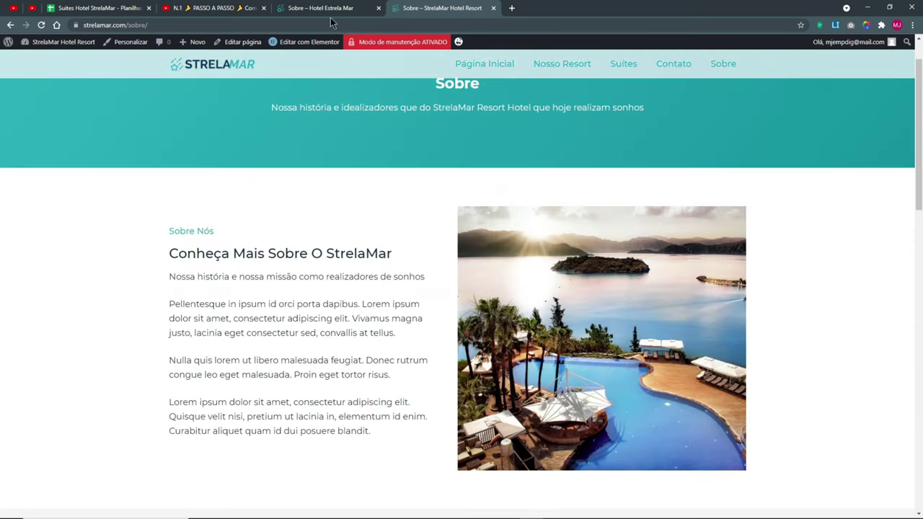
# - Reload the reference site's Sobre page and examine the entrance animations from the header through to the founder section
pyautogui.click(334, 8)
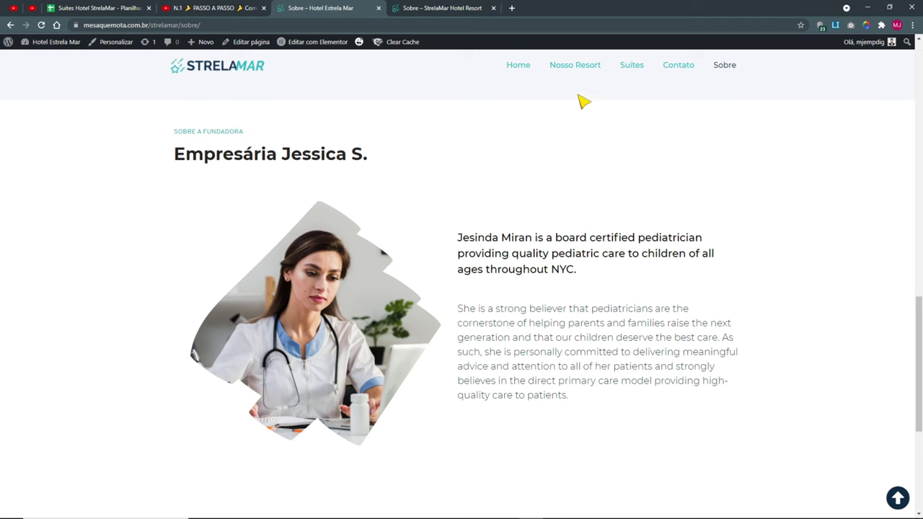
pyautogui.scroll(3, 715, 138)
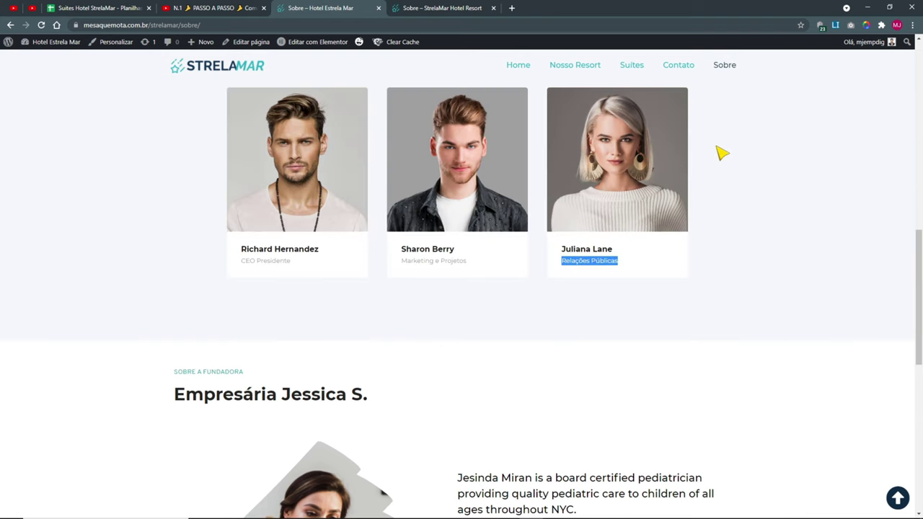
pyautogui.scroll(8, 722, 152)
pyautogui.click(725, 66)
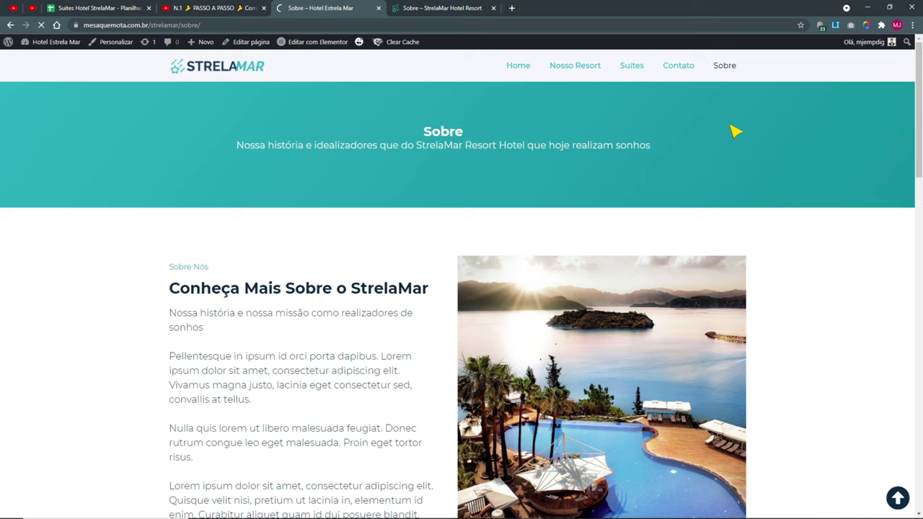
pyautogui.scroll(-5, 672, 303)
pyautogui.scroll(-3, 674, 305)
pyautogui.scroll(-5, 502, 278)
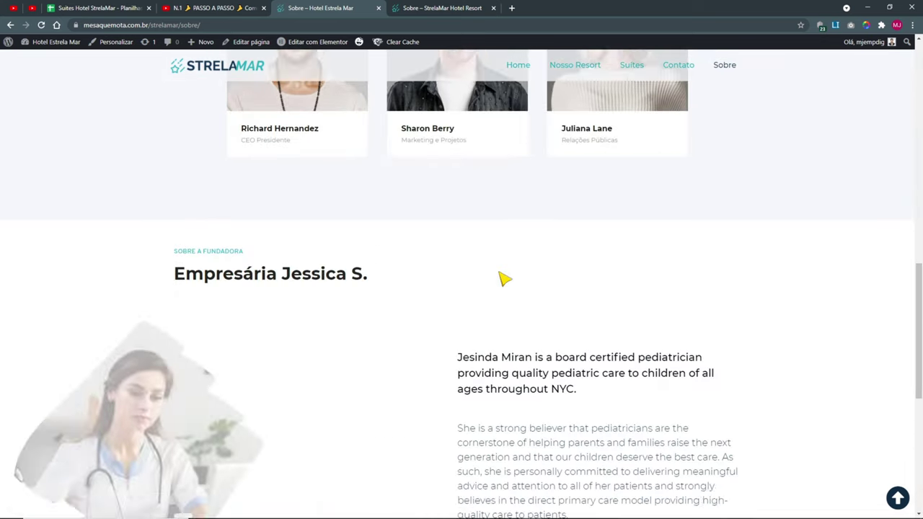
# - Return to the published StrelaMar Sobre page and compare its team and founder sections with the reference
pyautogui.hotkey('ctrl', 'Tab')
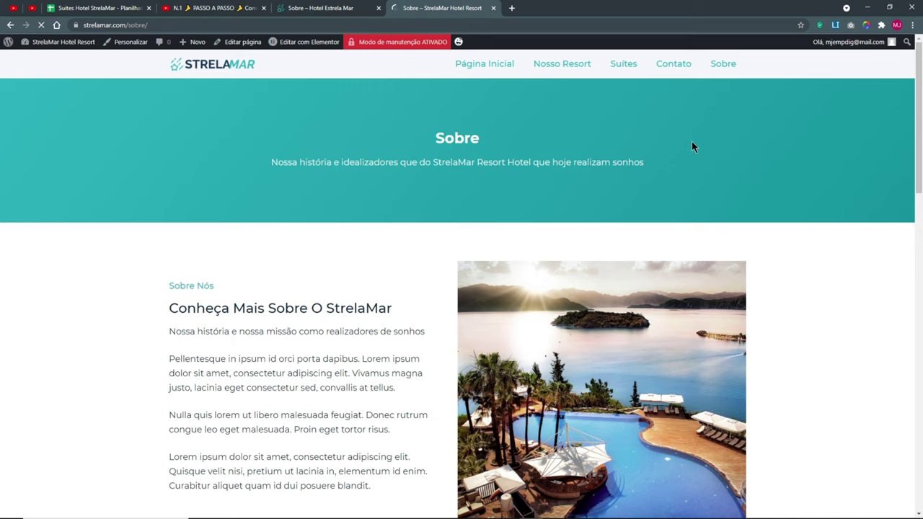
pyautogui.scroll(-4, 696, 150)
pyautogui.scroll(-10, 707, 162)
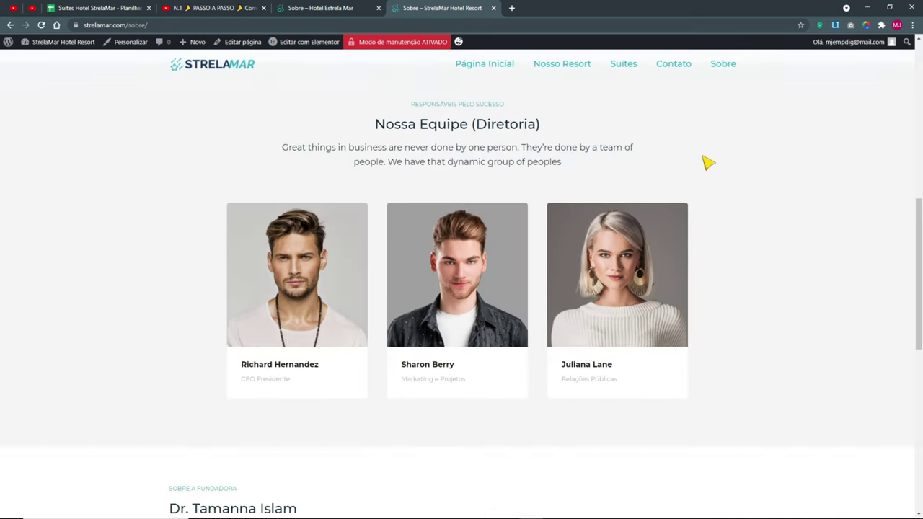
pyautogui.scroll(7, 617, 208)
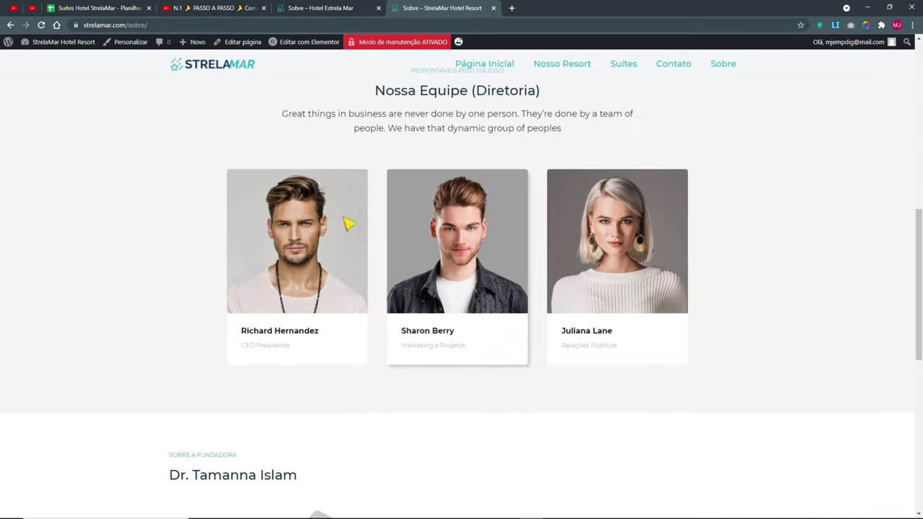
pyautogui.scroll(8, 651, 226)
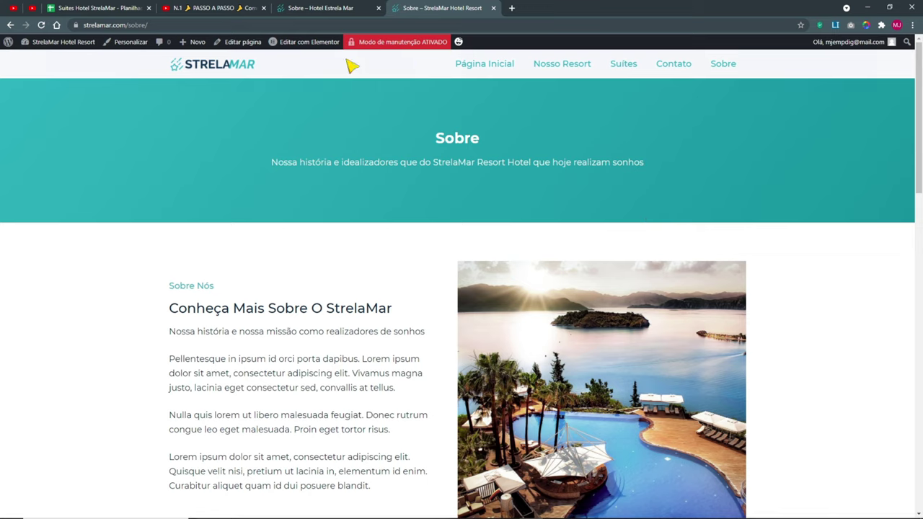
# - Reopen the Sobre page in Elementor for editing, glancing at the reference founder section while it loads
pyautogui.click(261, 44)
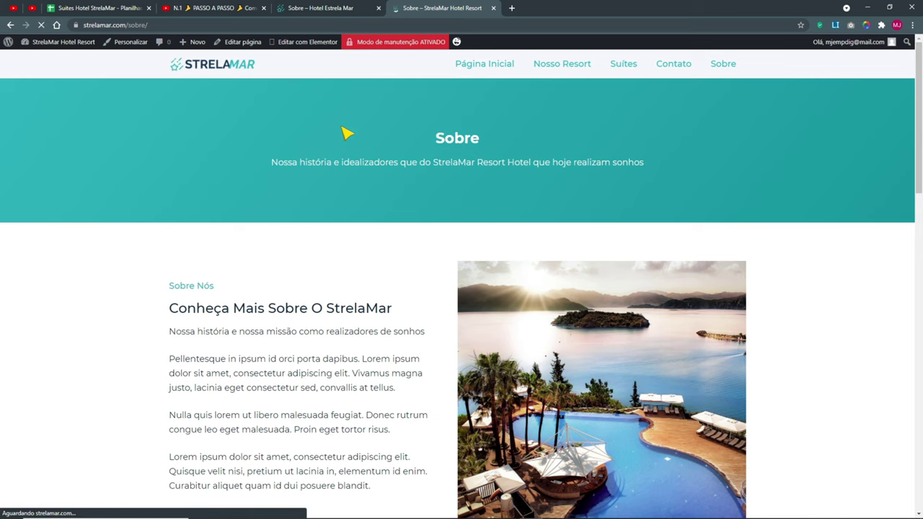
pyautogui.moveTo(274, 45)
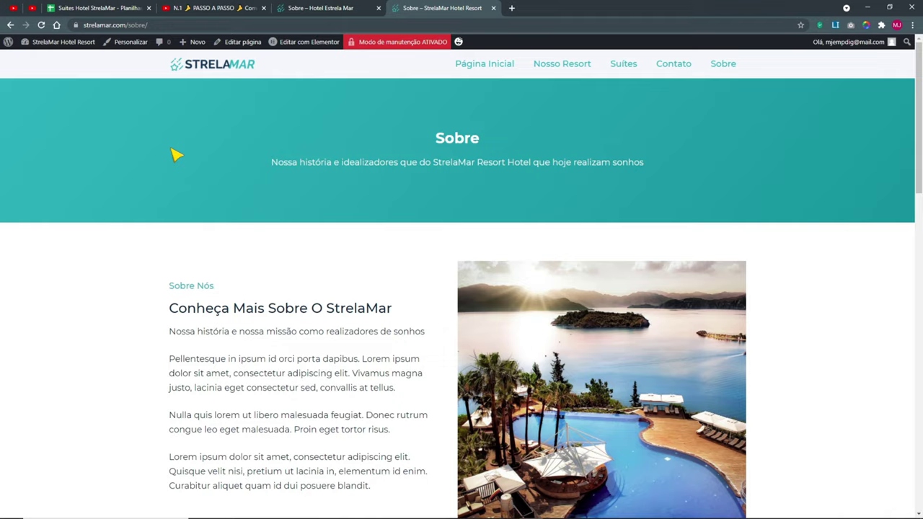
pyautogui.scroll(-9, 566, 167)
pyautogui.scroll(1, 569, 187)
pyautogui.click(310, 41)
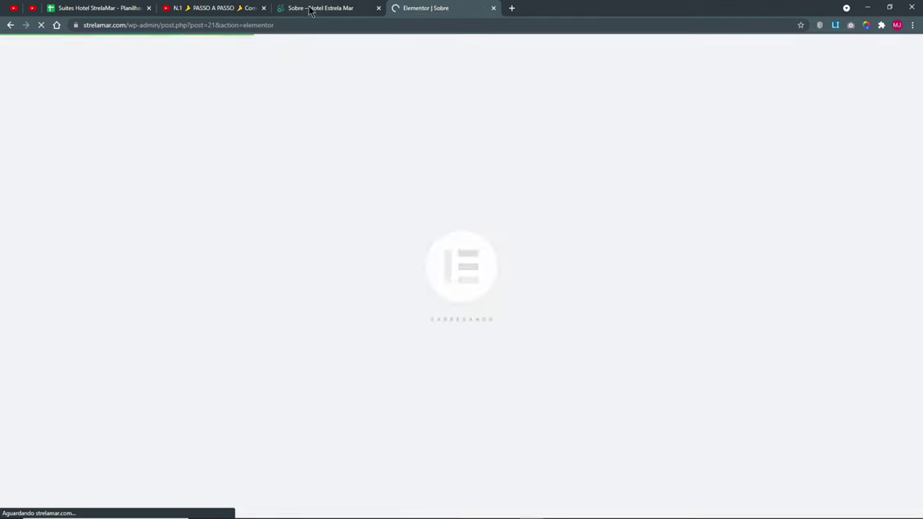
pyautogui.click(310, 9)
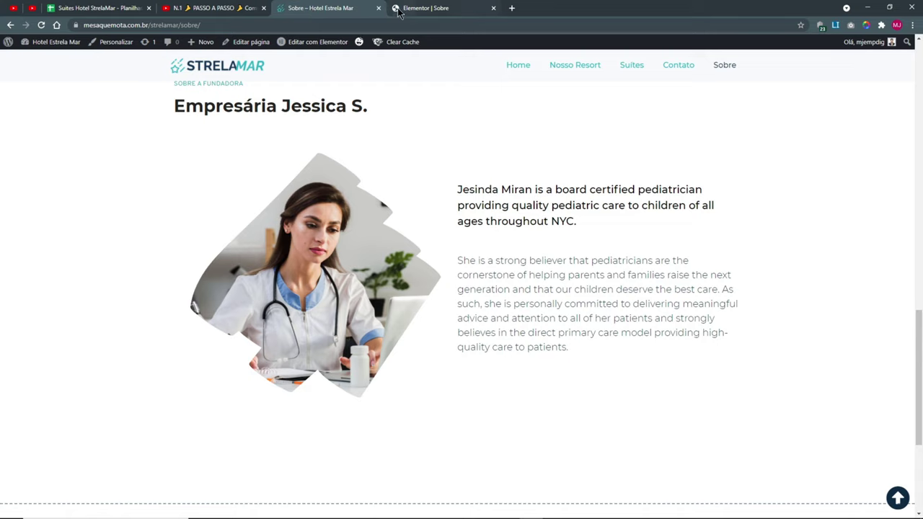
pyautogui.click(395, 10)
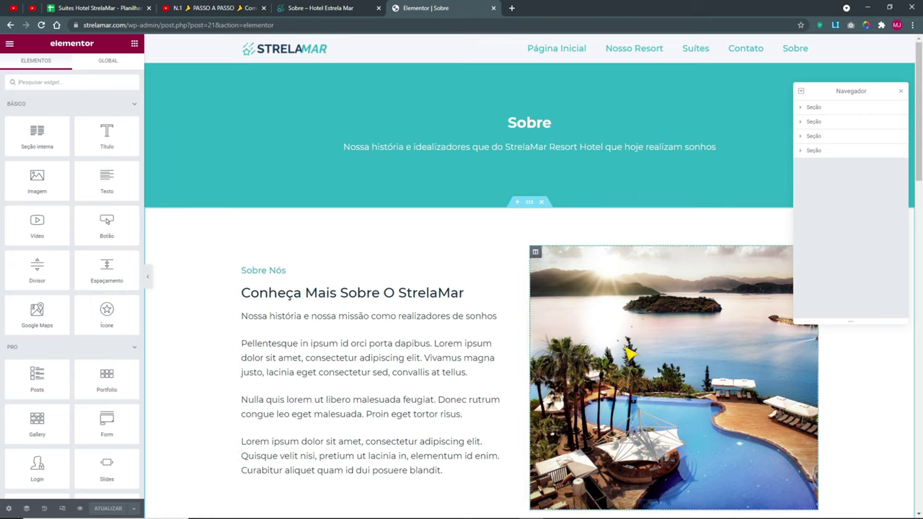
# - Try Fade In Left as the entrance animation of the Sobre Nós pool image column, and settle on Fade In Right
pyautogui.rightClick(539, 258)
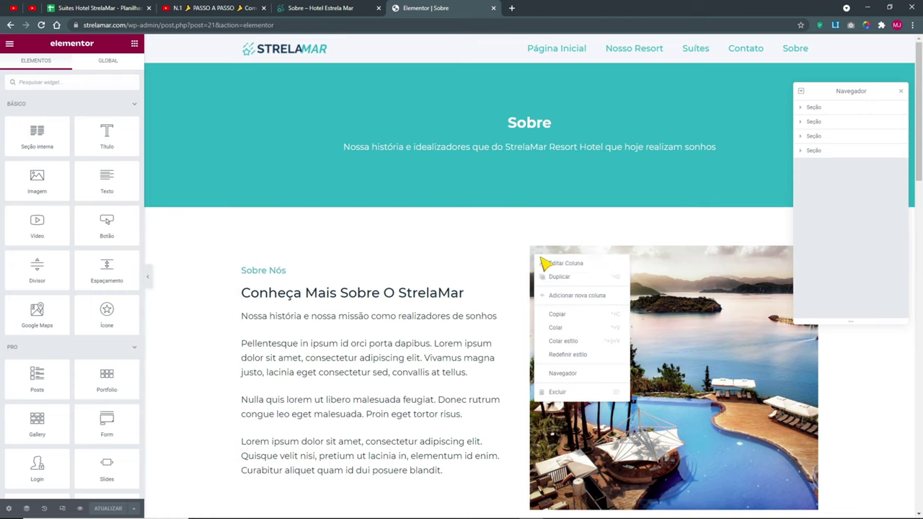
pyautogui.click(559, 264)
pyautogui.click(119, 66)
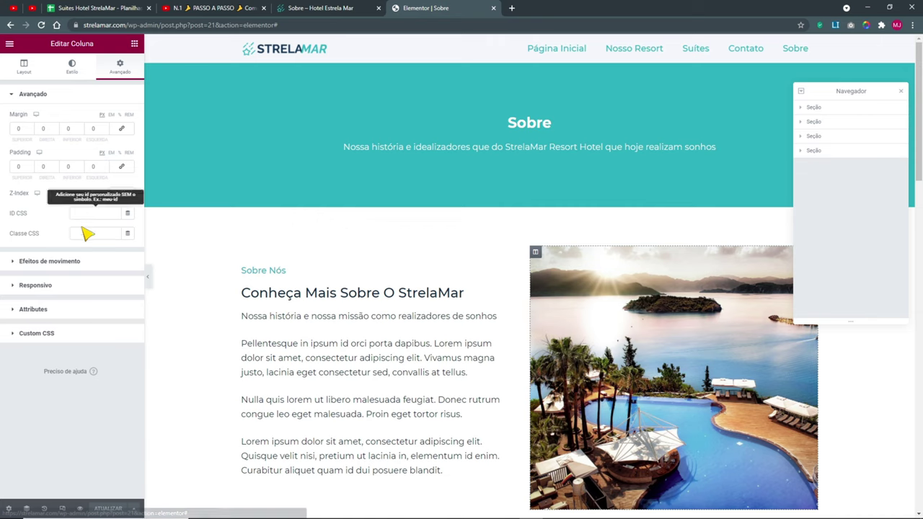
pyautogui.click(52, 263)
pyautogui.hotkey('ctrl', '+')
pyautogui.hotkey('ctrl', '+')
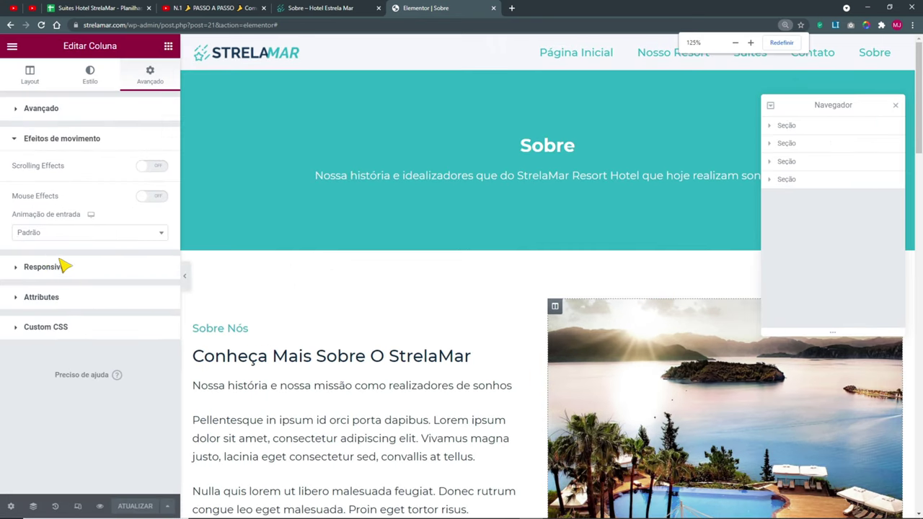
pyautogui.click(62, 231)
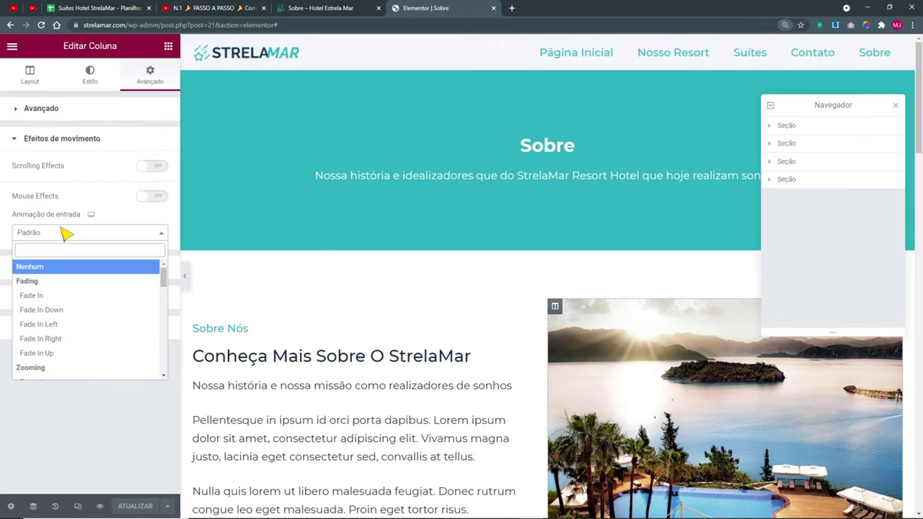
pyautogui.click(71, 328)
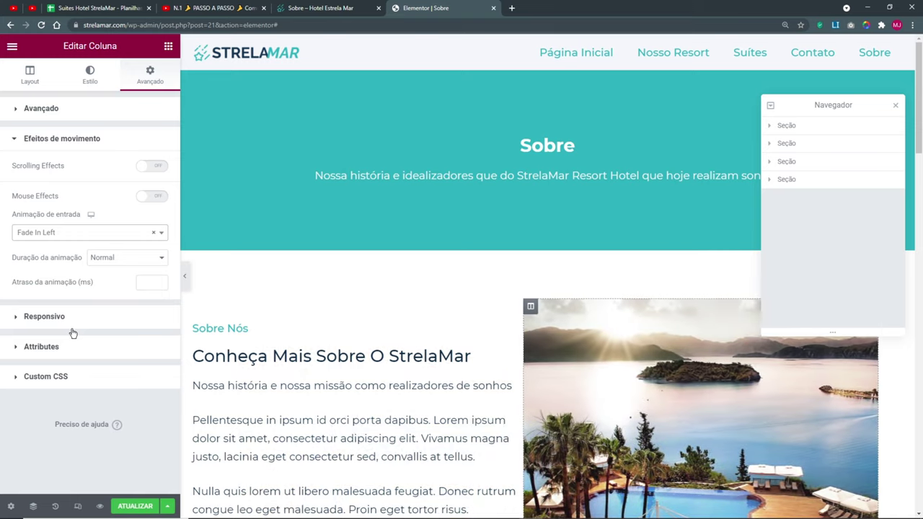
pyautogui.click(74, 234)
pyautogui.click(62, 338)
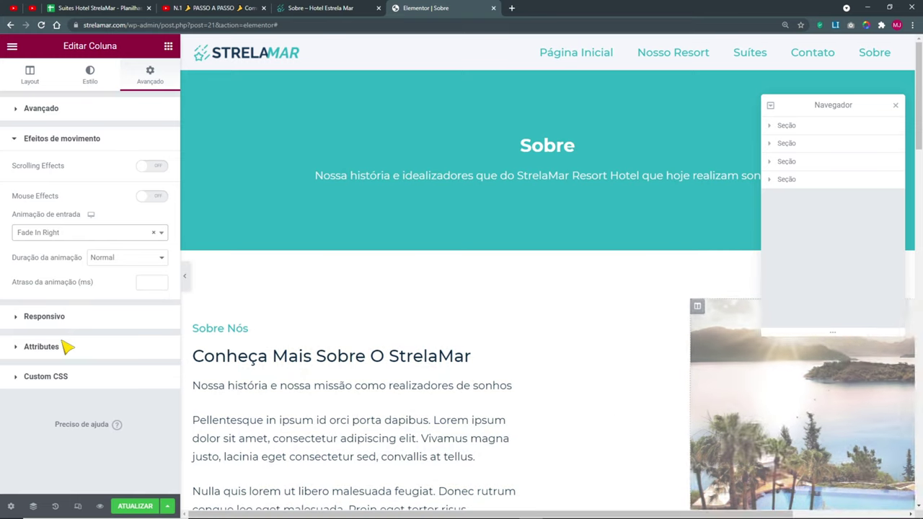
# - Try Fade In Down as the entrance animation of the team cards' inner section, and settle on Fade In Up
pyautogui.scroll(-10, 497, 369)
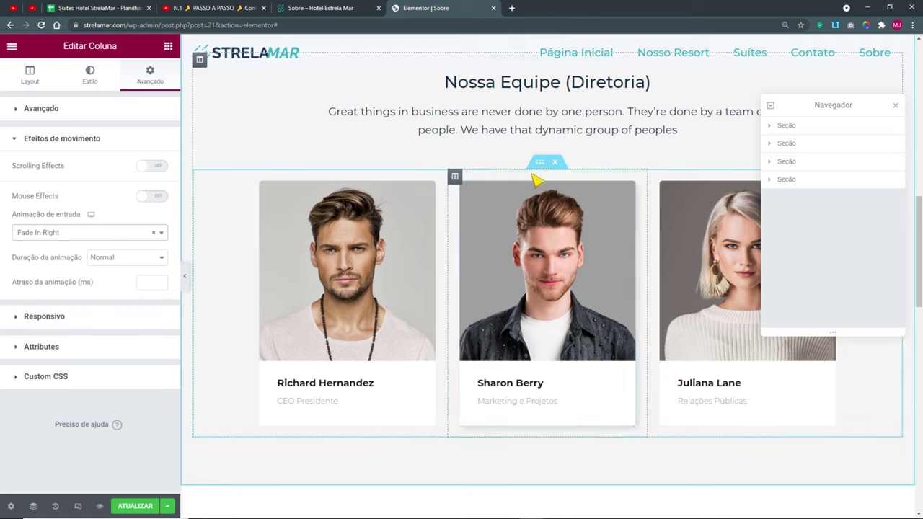
pyautogui.rightClick(546, 168)
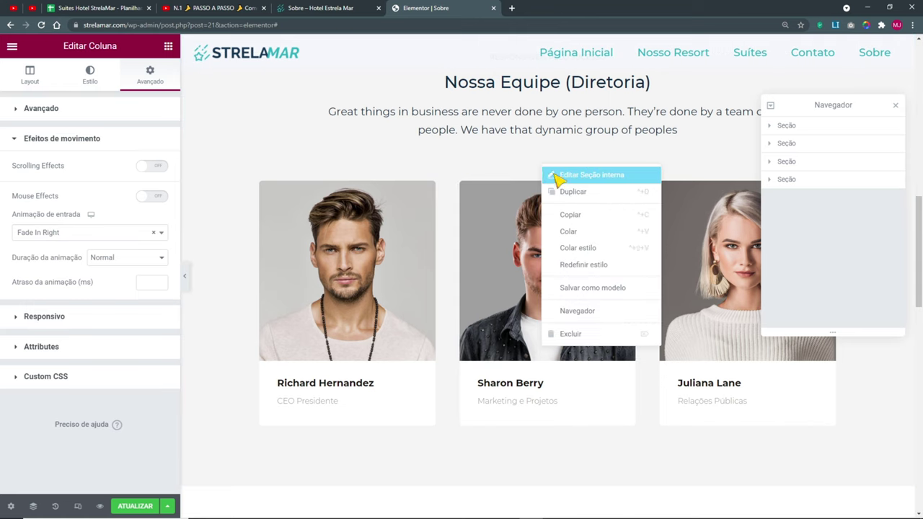
pyautogui.click(557, 177)
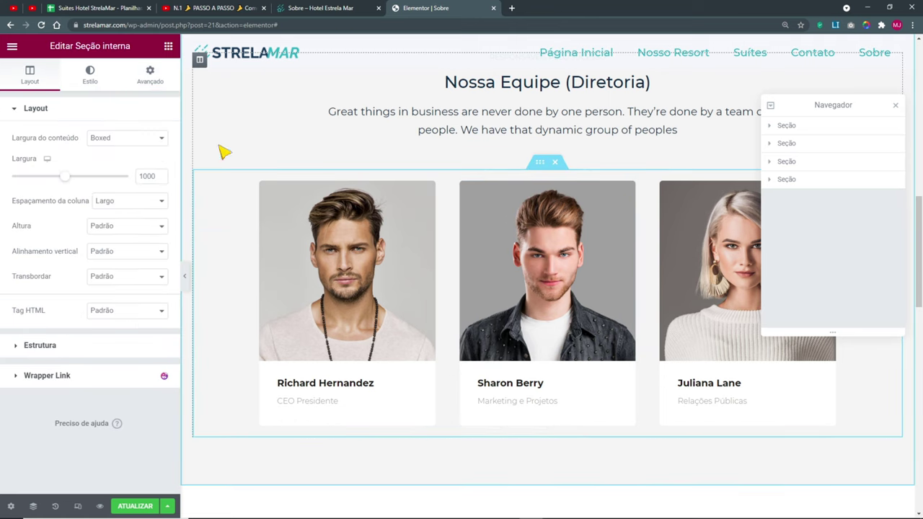
pyautogui.click(151, 81)
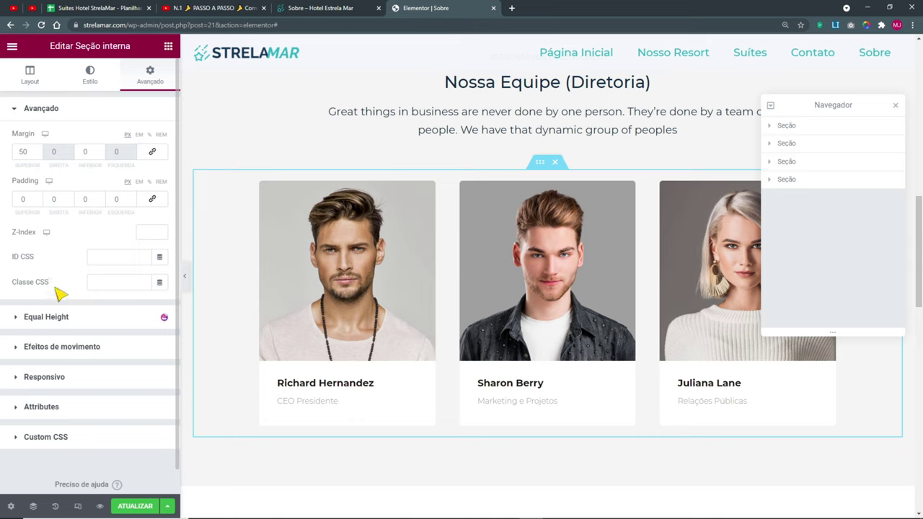
pyautogui.click(69, 349)
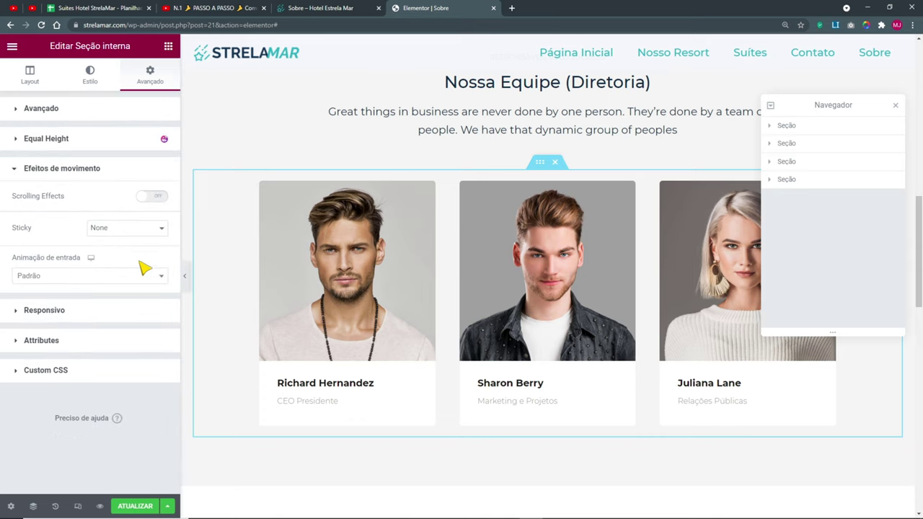
pyautogui.click(55, 278)
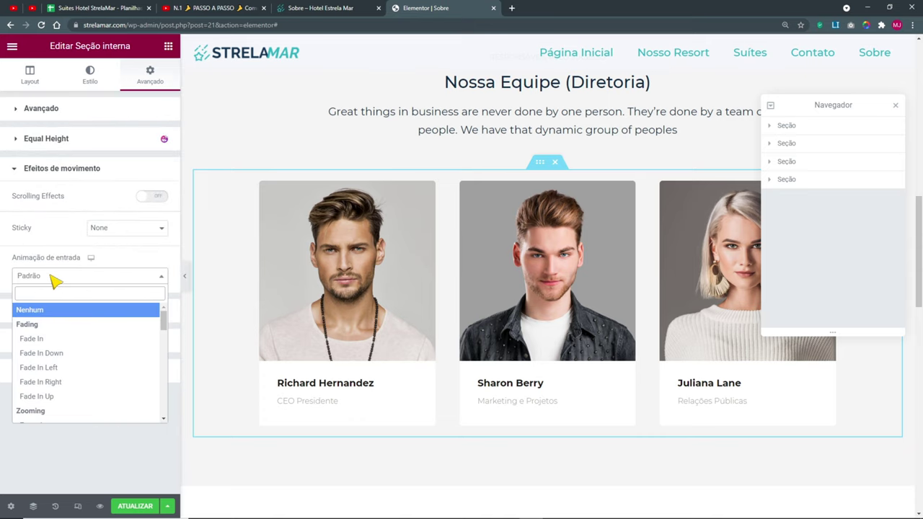
pyautogui.click(80, 353)
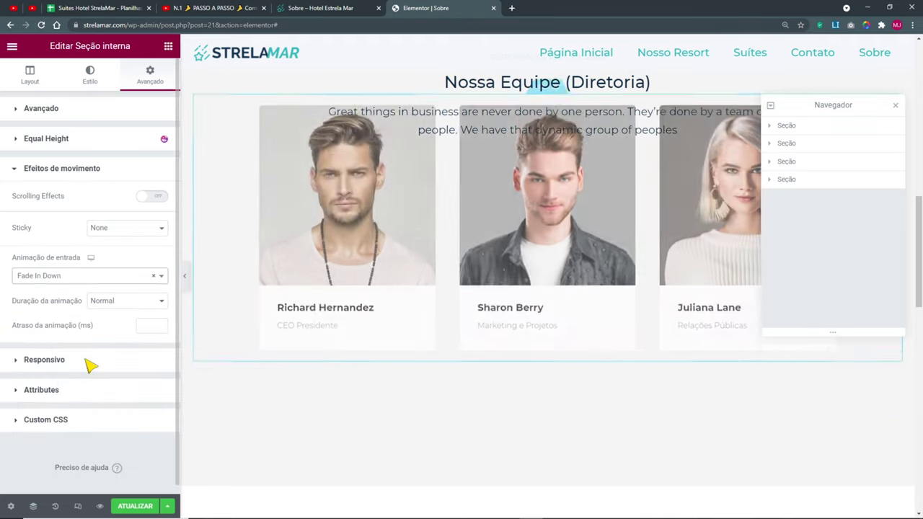
pyautogui.click(84, 278)
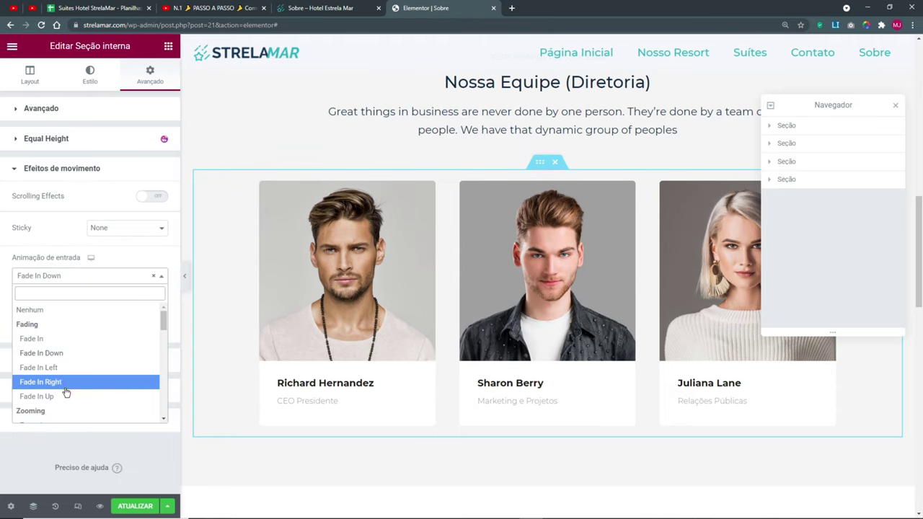
pyautogui.click(66, 396)
# - Apply the Fade In Left entrance animation to the founder section's image column
pyautogui.scroll(-4, 457, 313)
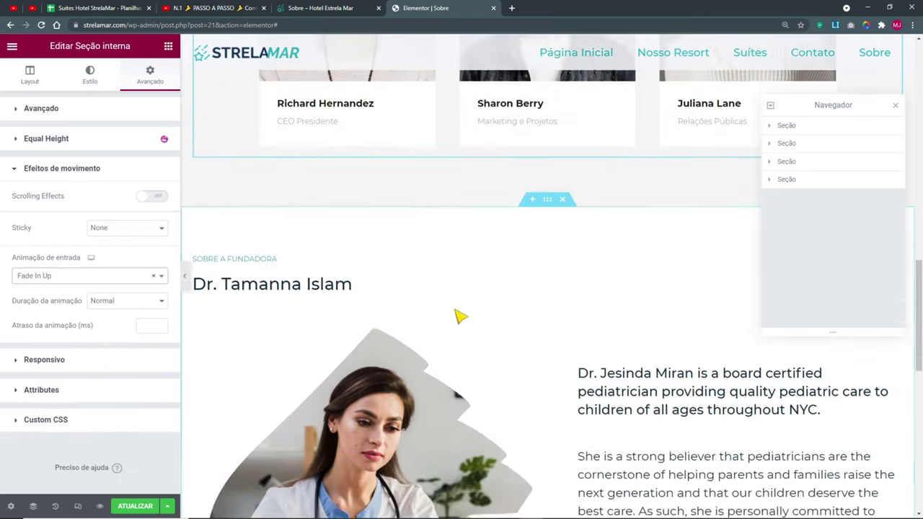
pyautogui.scroll(-3, 457, 316)
pyautogui.rightClick(205, 139)
pyautogui.click(228, 150)
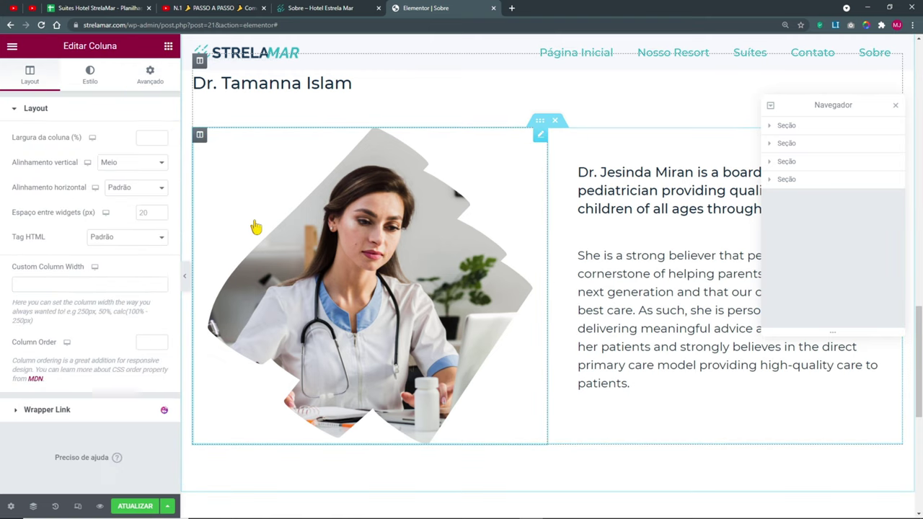
pyautogui.click(150, 75)
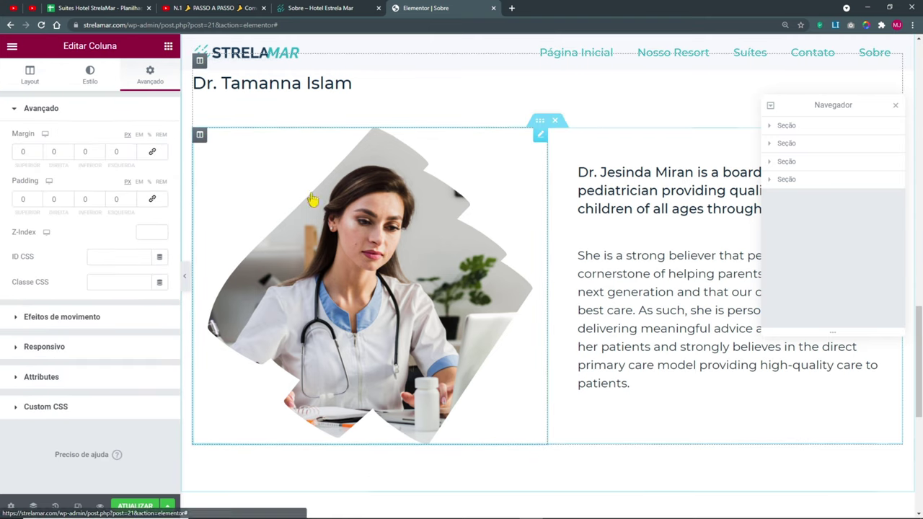
pyautogui.click(25, 318)
pyautogui.click(47, 235)
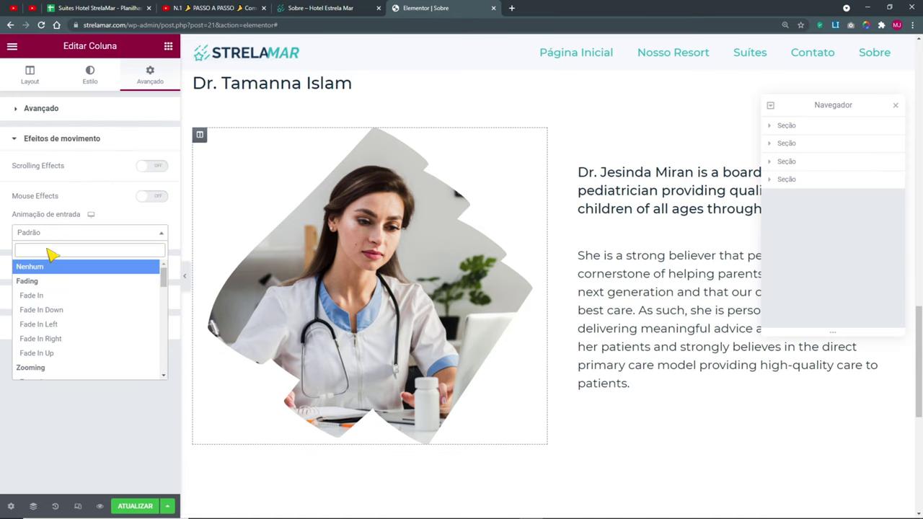
pyautogui.click(65, 324)
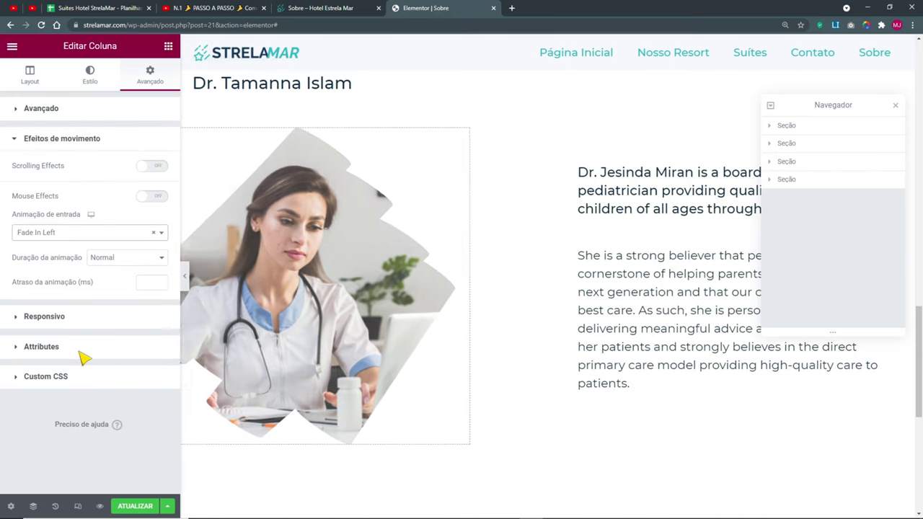
# - Update the page, open the published Sobre page and check its entrance animations down to the founder section
pyautogui.click(137, 507)
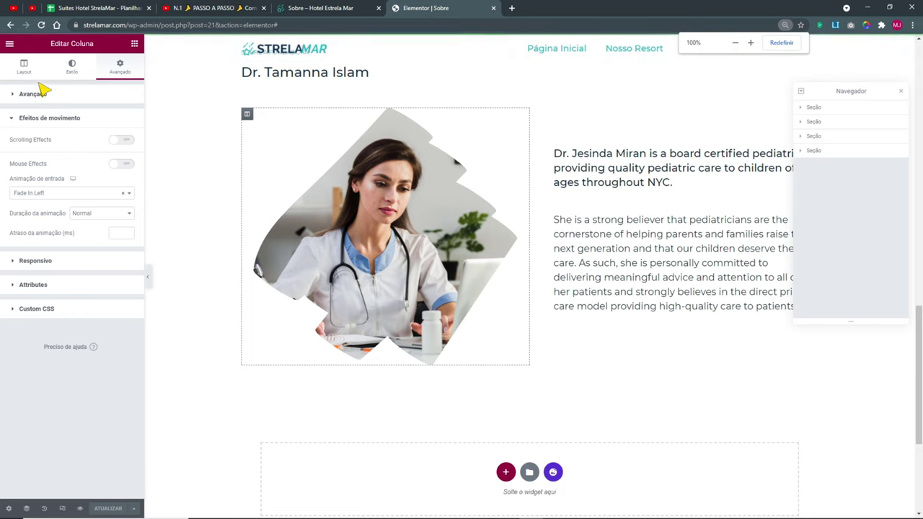
pyautogui.click(11, 46)
pyautogui.click(55, 192)
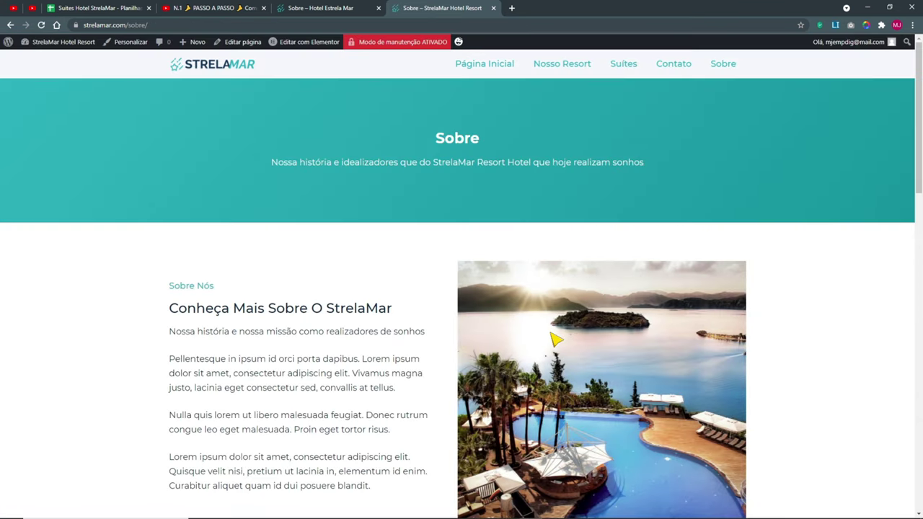
pyautogui.scroll(-7, 555, 339)
pyautogui.scroll(-6, 556, 339)
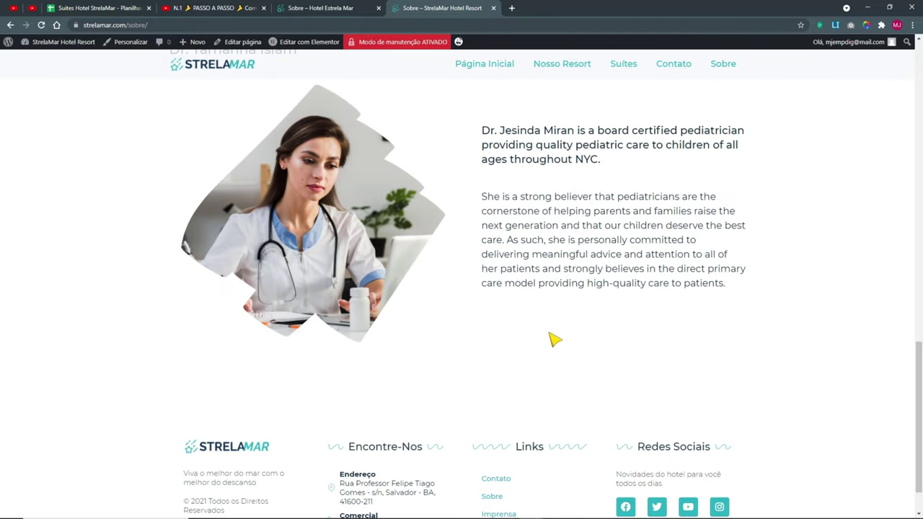
# - Emulate a Moto G4 with the browser's developer tools and examine the mobile menu and every Sobre section down to the footer
pyautogui.hotkey('ctrl', 'shift', 'i')
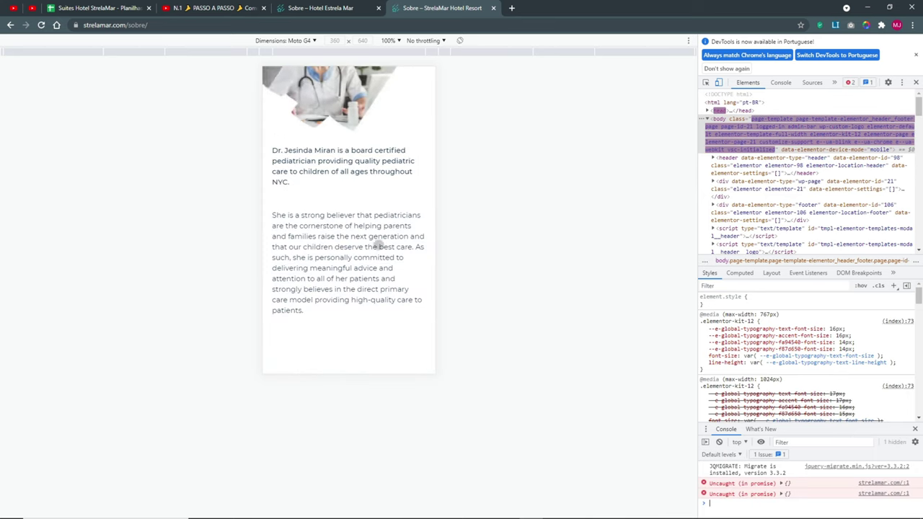
pyautogui.scroll(10, 371, 242)
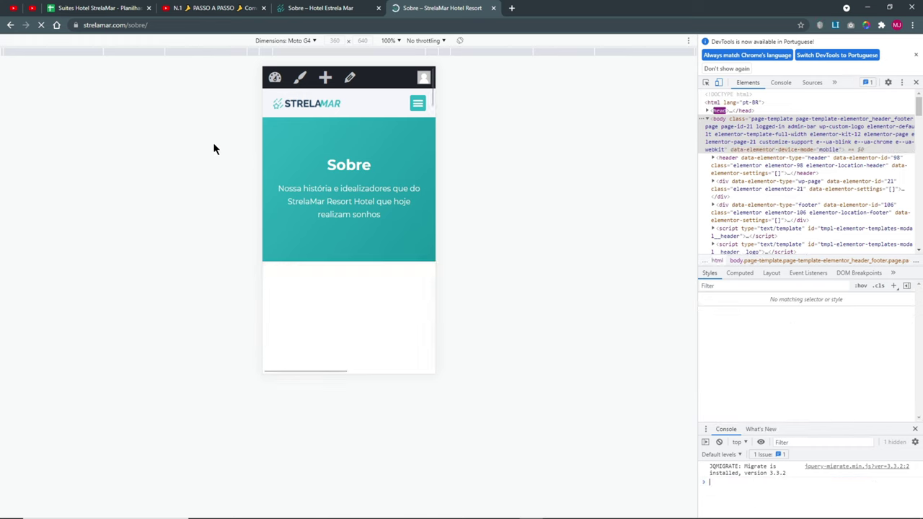
pyautogui.click(417, 103)
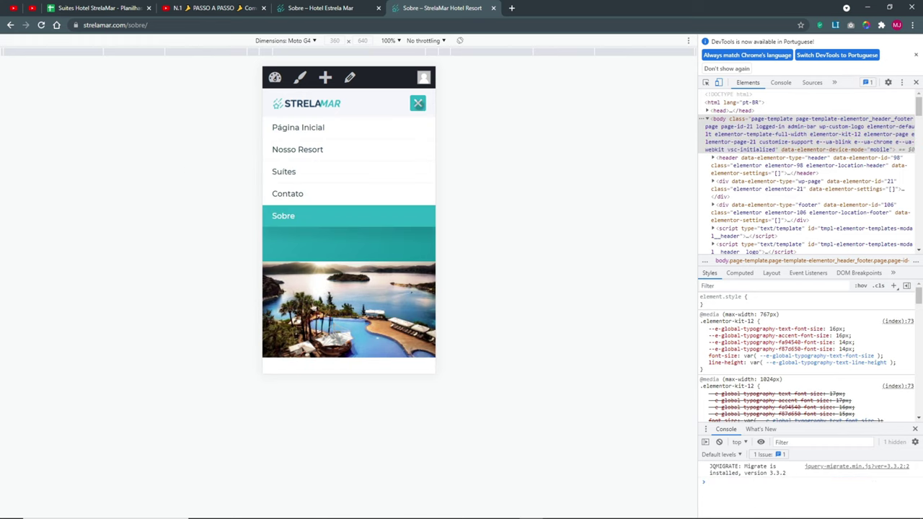
pyautogui.click(284, 213)
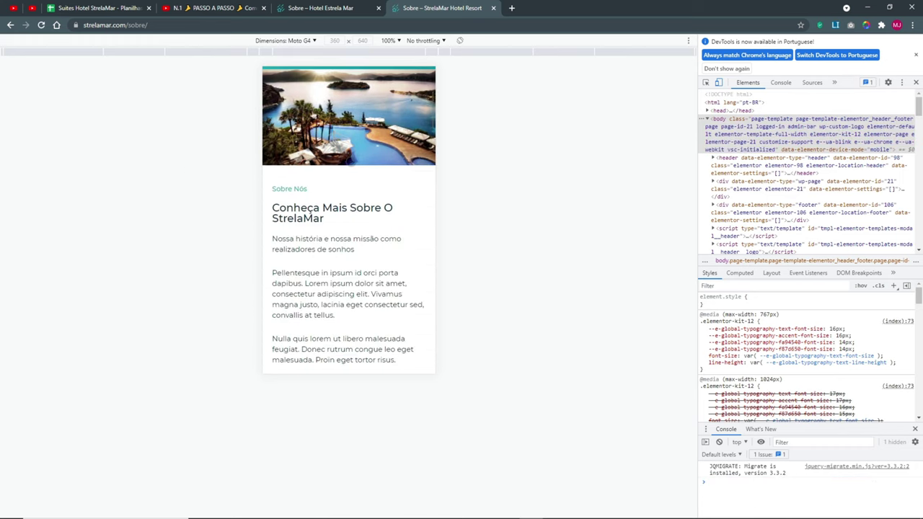
pyautogui.scroll(2, 349, 216)
pyautogui.scroll(-10, 350, 204)
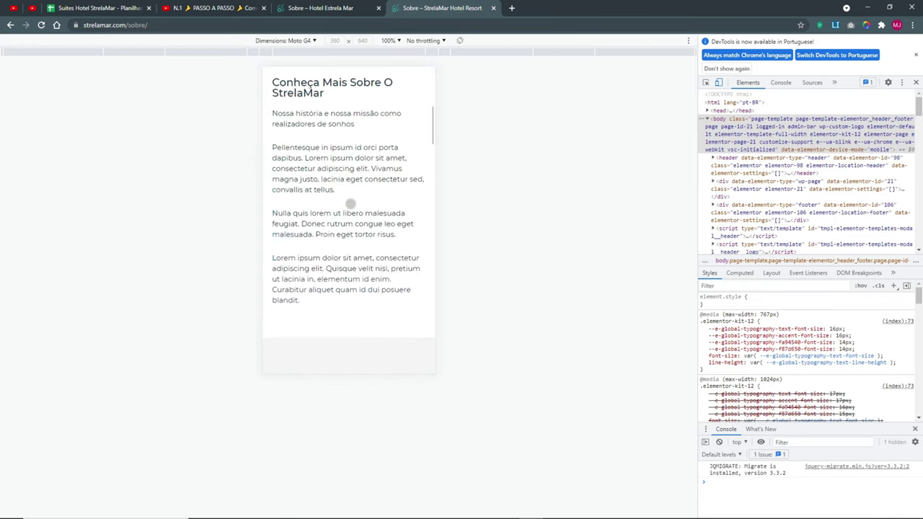
pyautogui.scroll(-6, 322, 189)
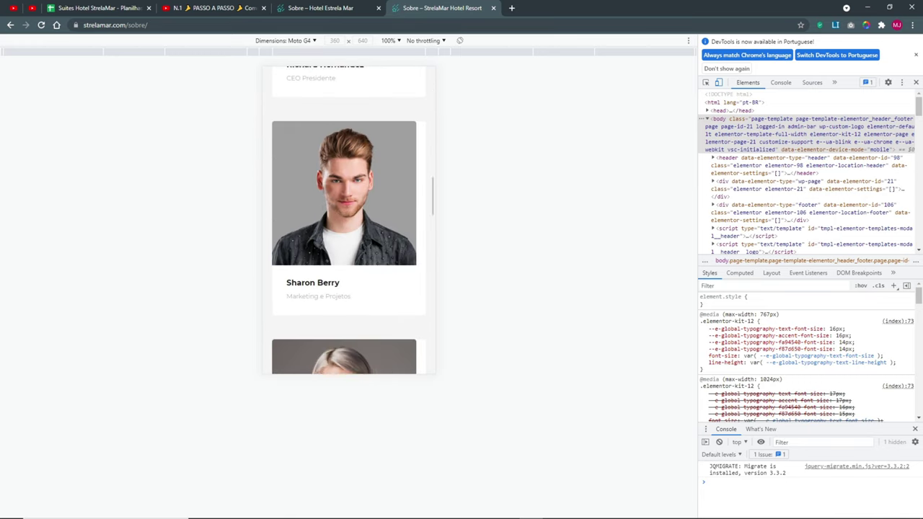
pyautogui.scroll(-10, 386, 202)
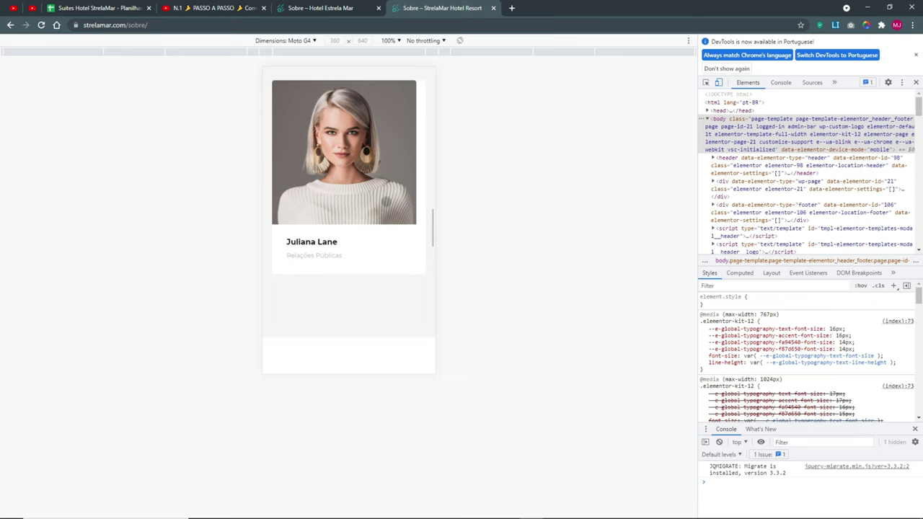
pyautogui.scroll(-8, 385, 202)
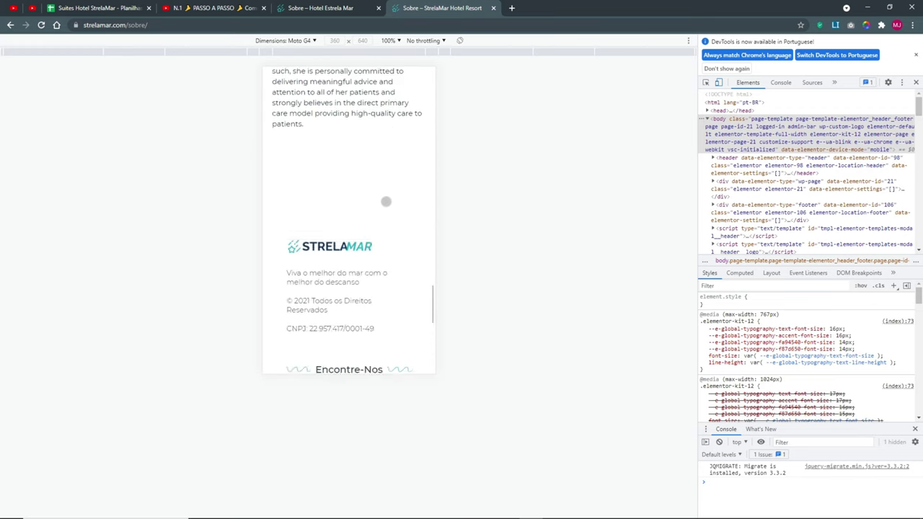
pyautogui.scroll(6, 353, 188)
# - Emulate a Pixel 2 instead, check how the team member photos fit their cards, and close the developer tools
pyautogui.click(293, 42)
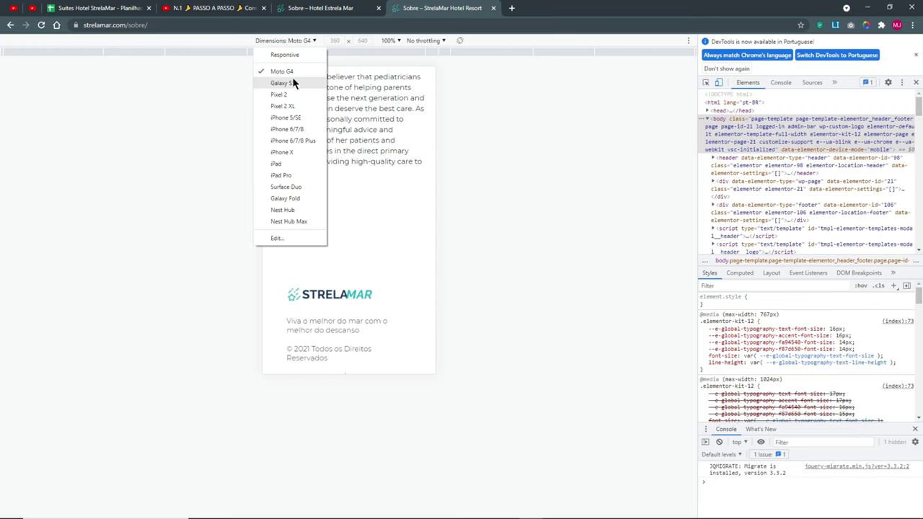
pyautogui.click(293, 93)
pyautogui.scroll(10, 377, 242)
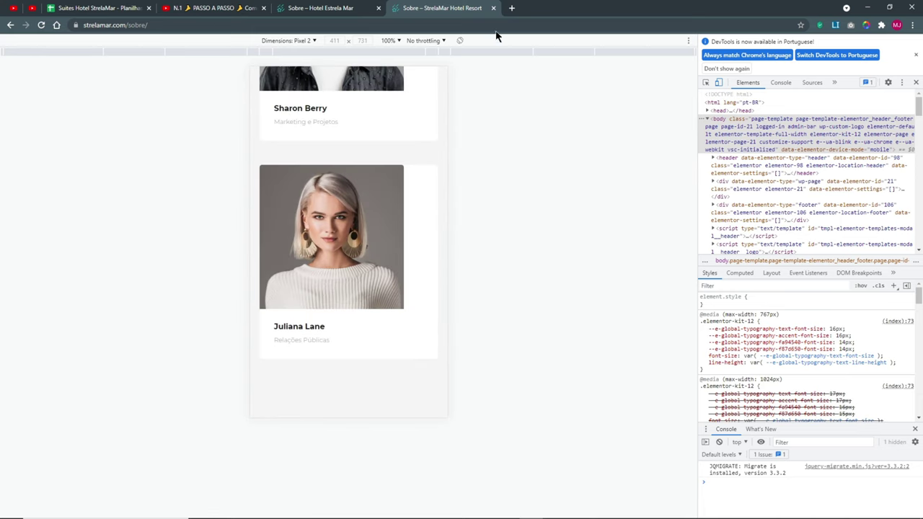
pyautogui.press('F12')
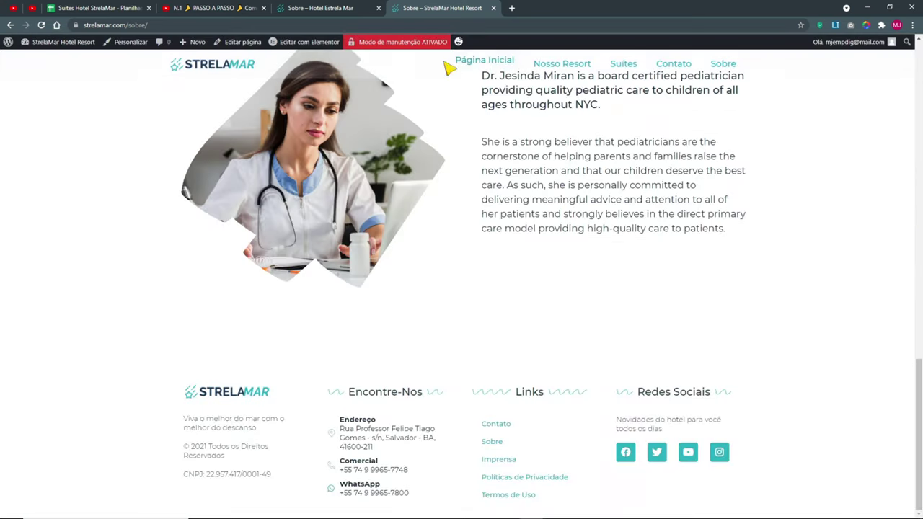
# - Reopen the Sobre page in Elementor and show the first team member's style settings with a mobile preview 380 px wide
pyautogui.click(317, 43)
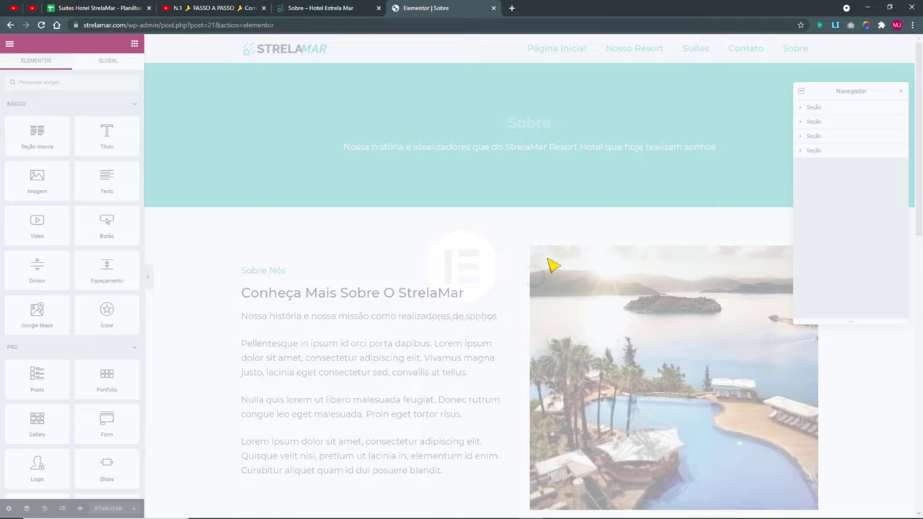
pyautogui.scroll(-8, 555, 281)
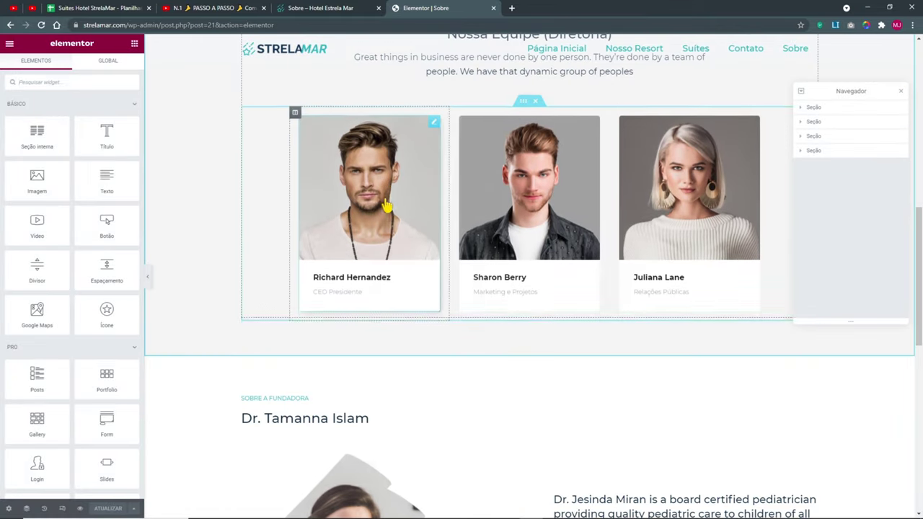
pyautogui.rightClick(385, 206)
pyautogui.click(406, 208)
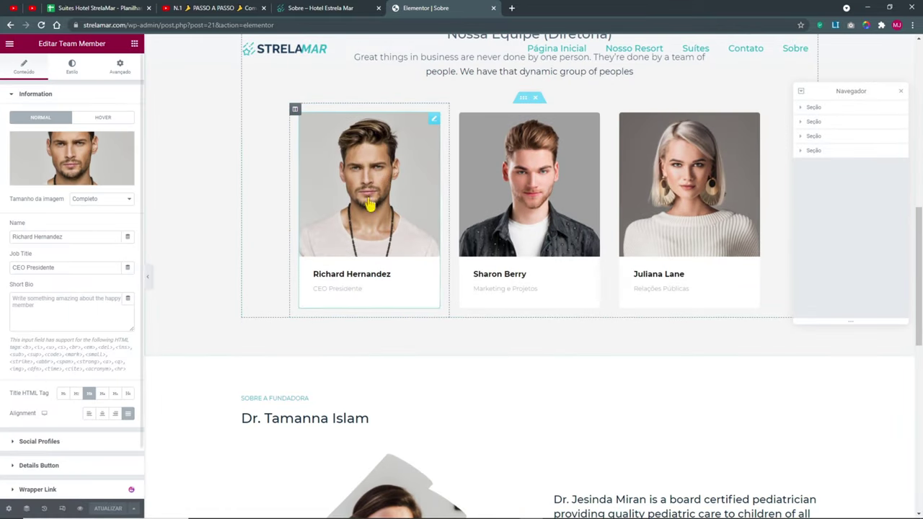
pyautogui.click(73, 67)
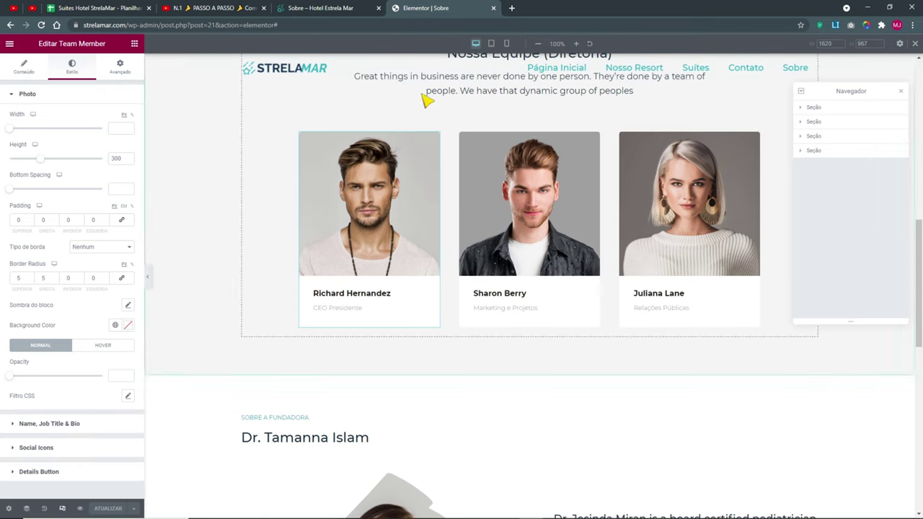
pyautogui.click(507, 44)
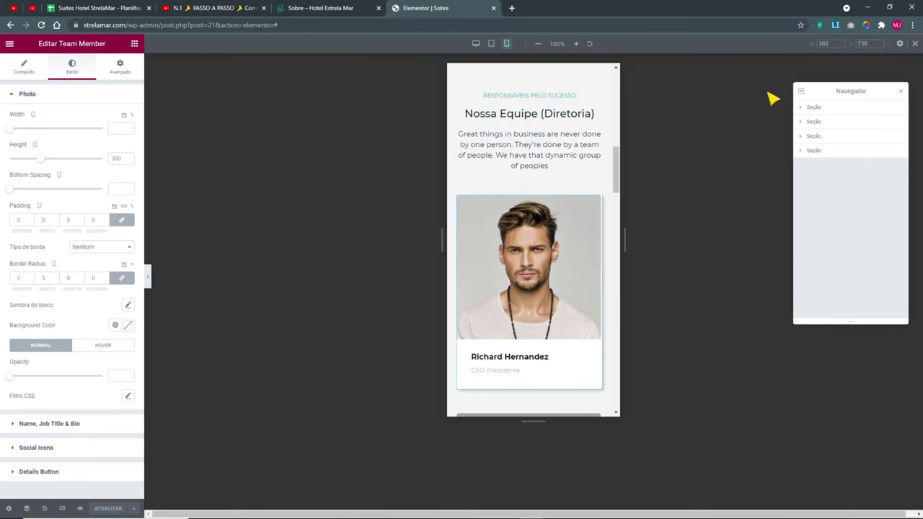
pyautogui.write('380')
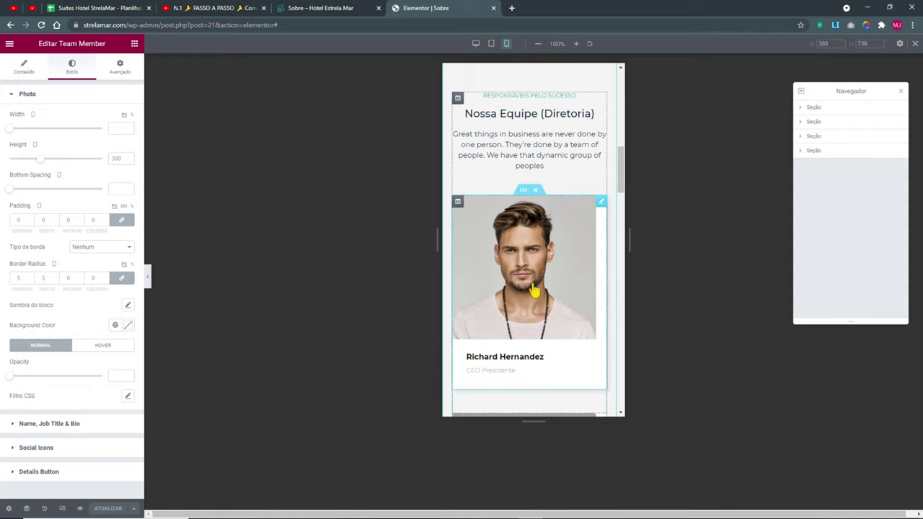
# - Set the first team member's photo width to 100% for mobile
pyautogui.rightClick(534, 290)
pyautogui.click(170, 310)
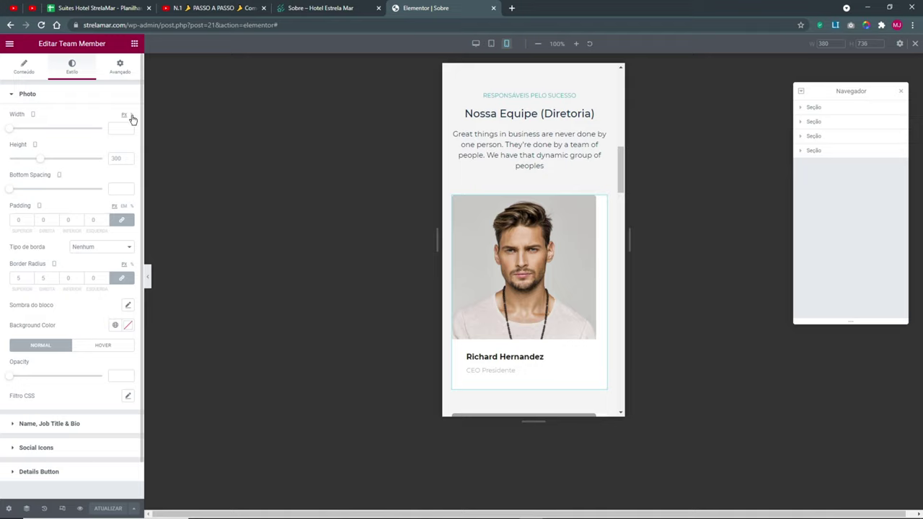
pyautogui.click(132, 116)
pyautogui.write('100')
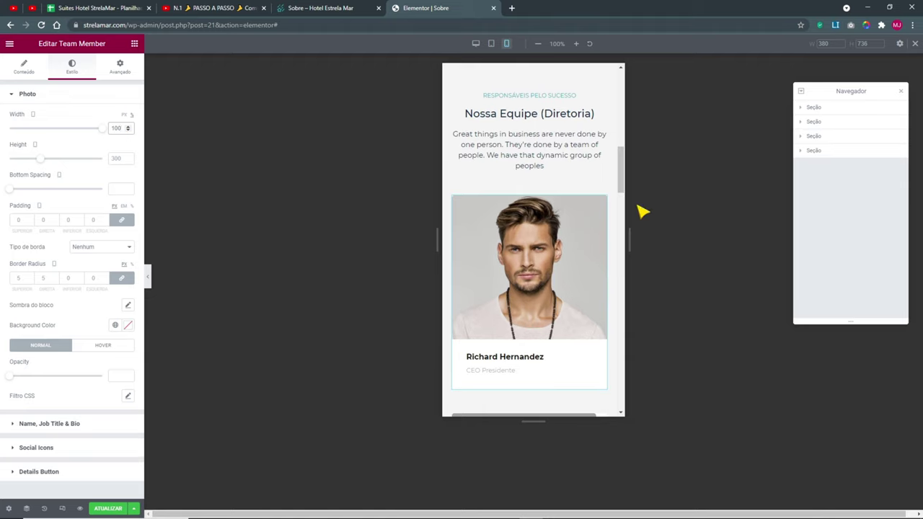
# - Narrow the mobile preview to 320 px and paste the first team member's style onto the second and third members
pyautogui.moveTo(633, 237); pyautogui.dragTo(592, 252)
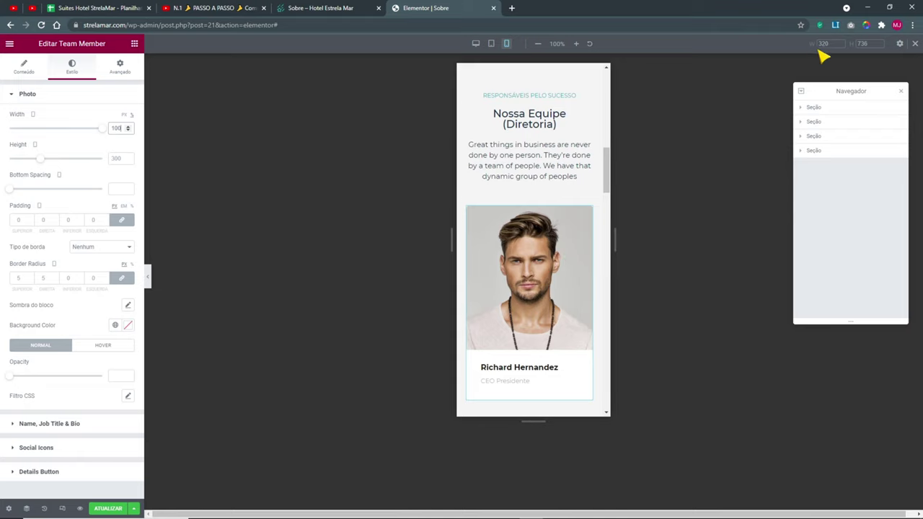
pyautogui.rightClick(545, 269)
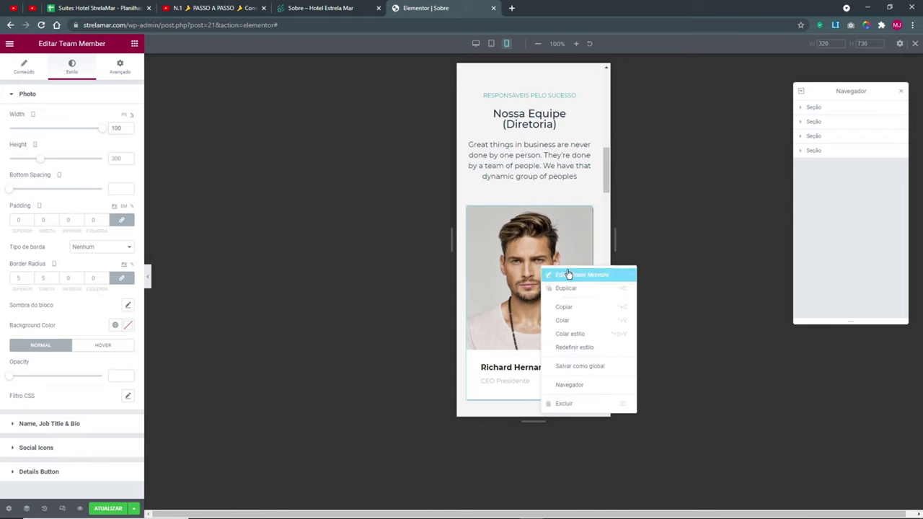
pyautogui.click(577, 309)
pyautogui.scroll(-3, 577, 313)
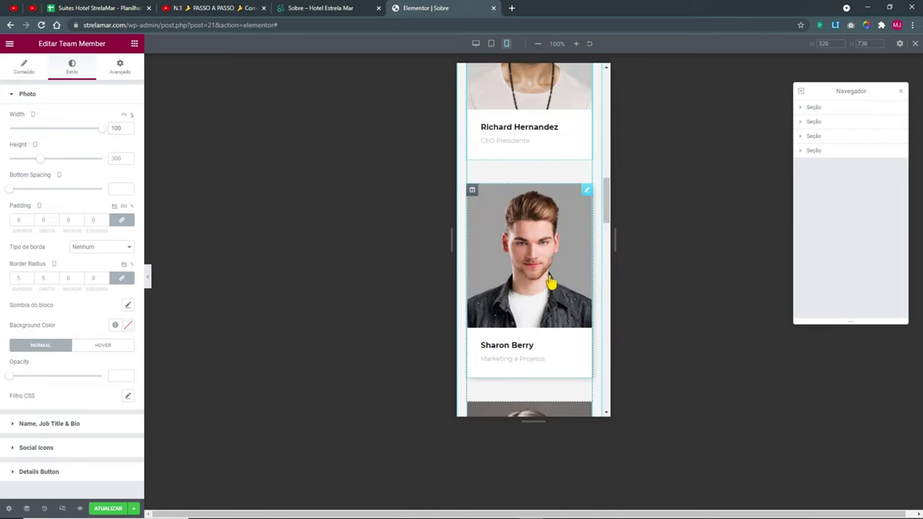
pyautogui.rightClick(548, 280)
pyautogui.click(583, 346)
pyautogui.scroll(-3, 540, 282)
pyautogui.rightClick(537, 280)
pyautogui.click(579, 343)
pyautogui.scroll(-3, 577, 346)
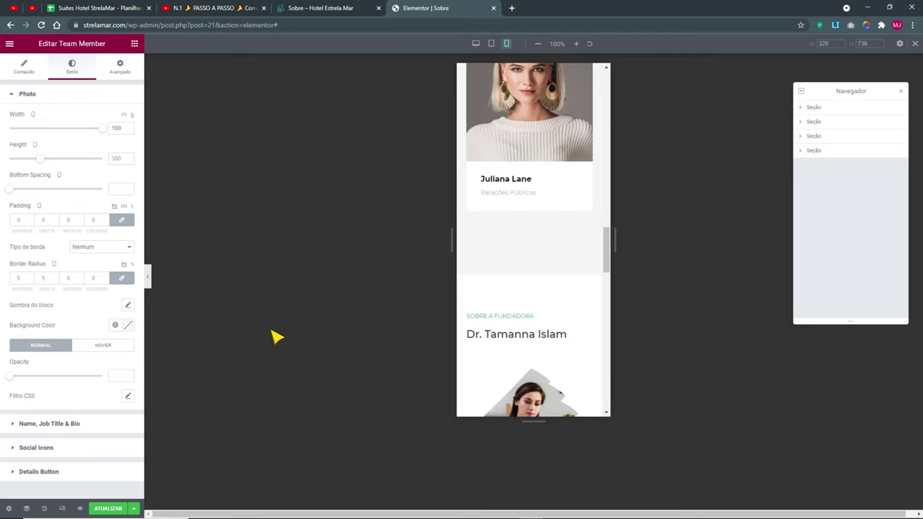
# - Set the founder image's size to Medium Large - 768 x 0 and show its style settings
pyautogui.scroll(-3, 521, 349)
pyautogui.rightClick(534, 240)
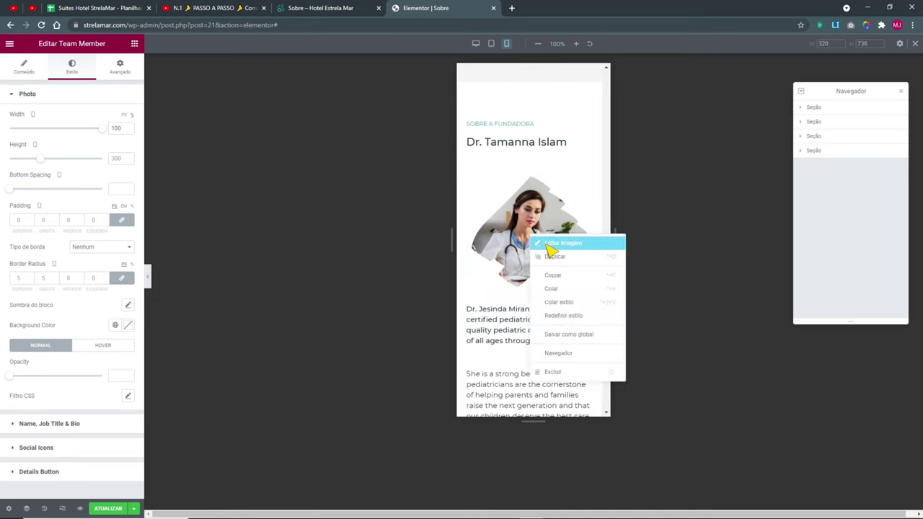
pyautogui.click(551, 245)
pyautogui.click(106, 193)
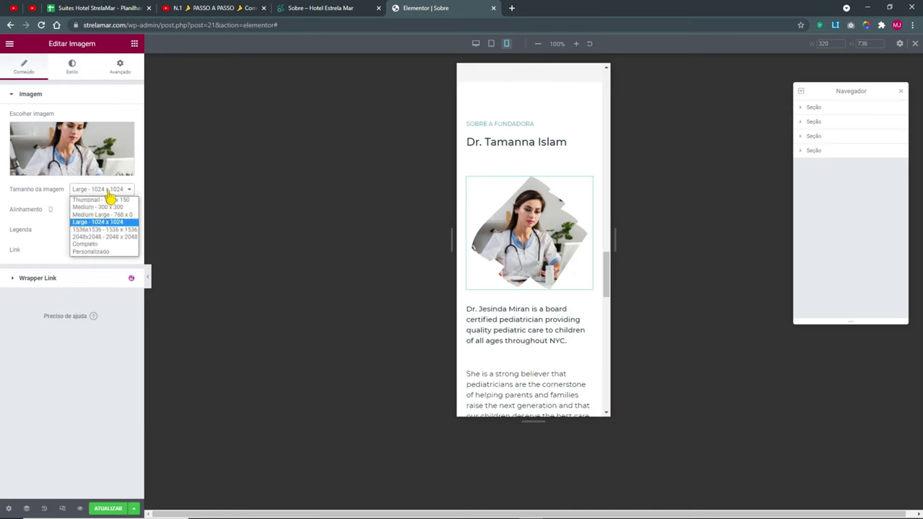
pyautogui.click(108, 192)
pyautogui.click(109, 192)
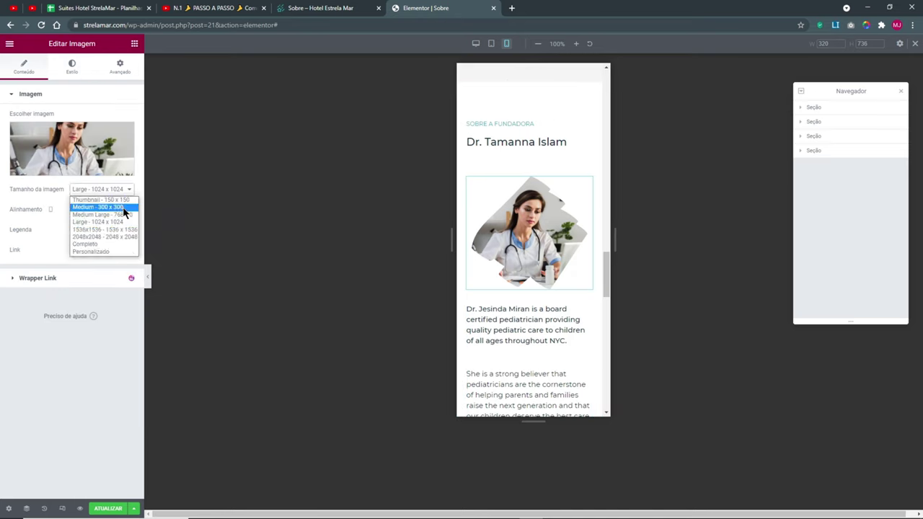
pyautogui.click(127, 216)
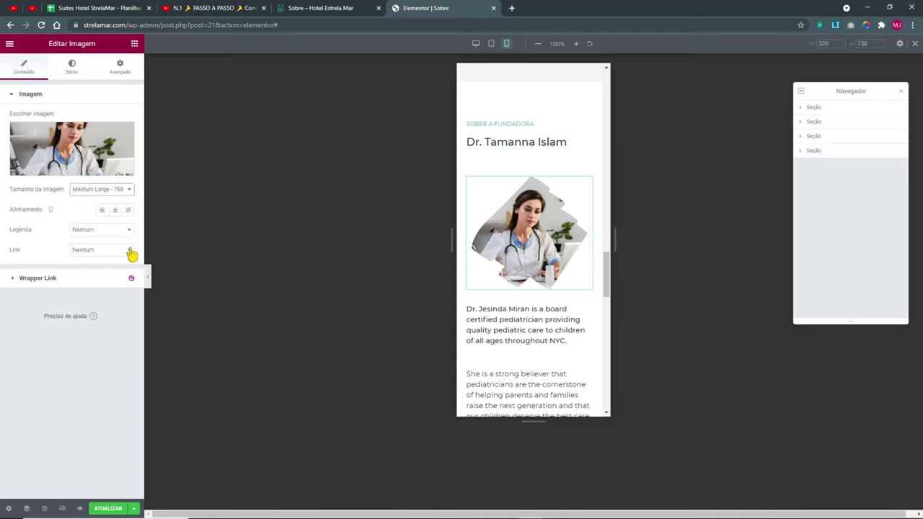
pyautogui.click(72, 68)
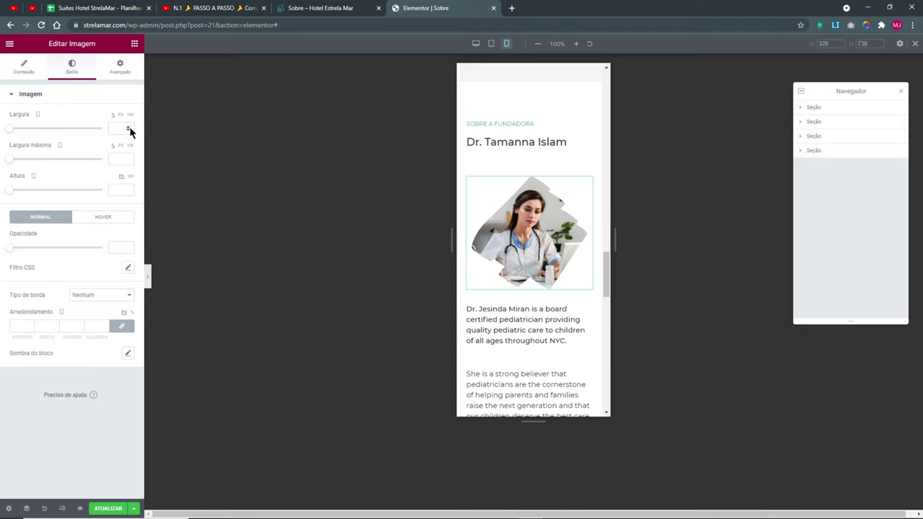
pyautogui.write('100')
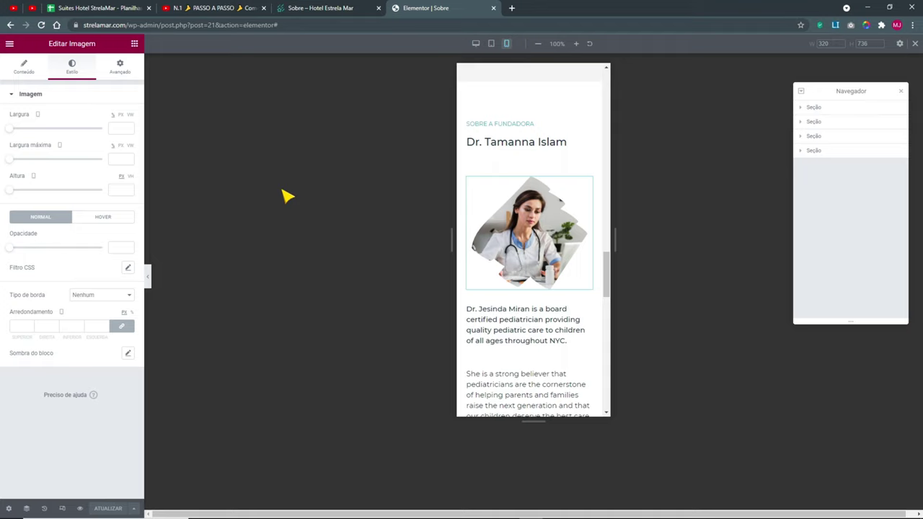
# - Update the page, open the published Sobre page and look through it at desktop width down to the founder section
pyautogui.press('F12')
pyautogui.press('F12')
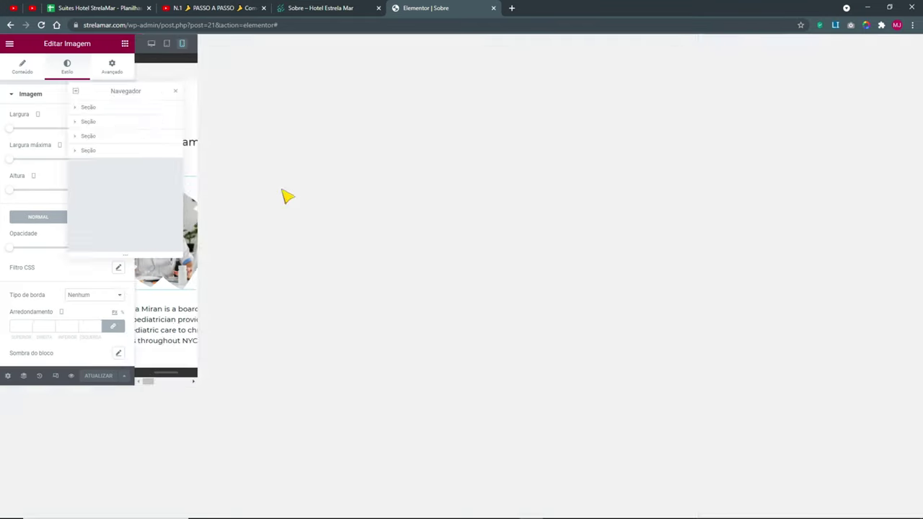
pyautogui.click(10, 43)
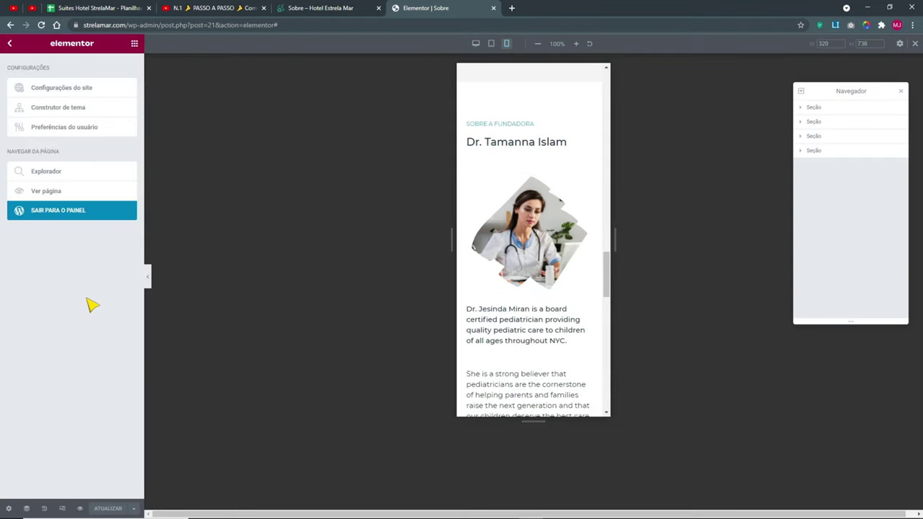
pyautogui.click(57, 206)
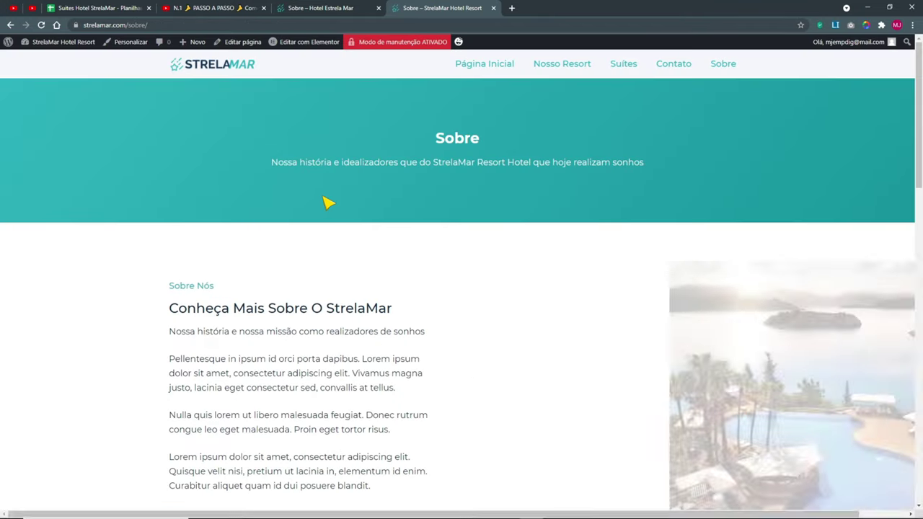
pyautogui.scroll(-5, 376, 220)
pyautogui.scroll(-7, 377, 224)
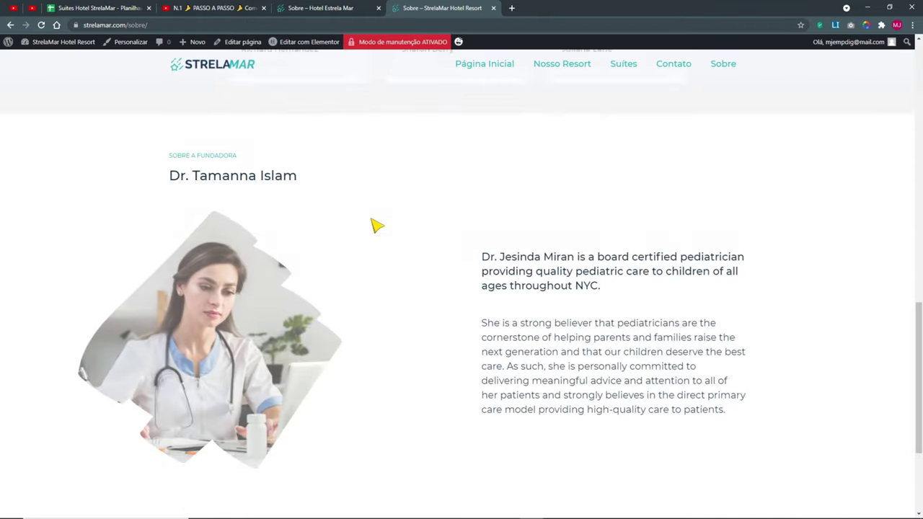
pyautogui.scroll(7, 383, 227)
pyautogui.scroll(5, 389, 228)
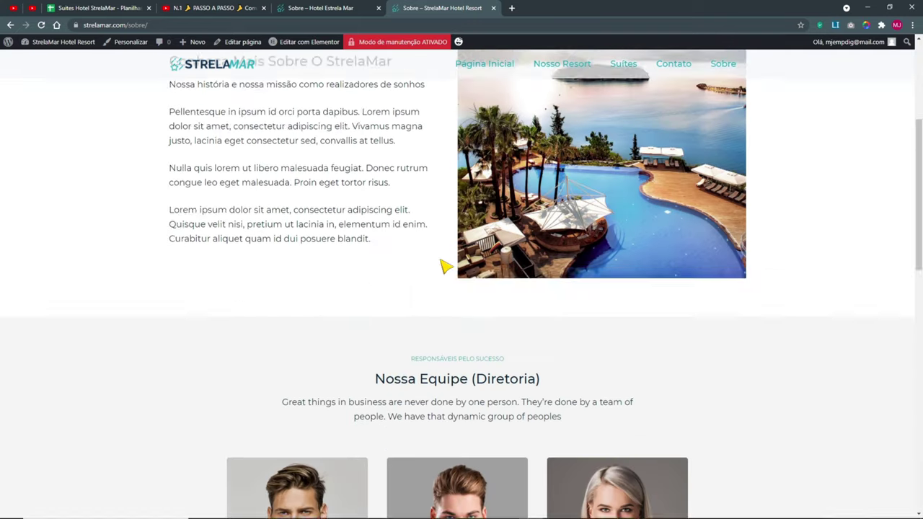
# - Emulate a Pixel 2 with the developer tools, reload the Sobre page and check how the team member photos fit their cards
pyautogui.hotkey('ctrl', 'shift', 'i')
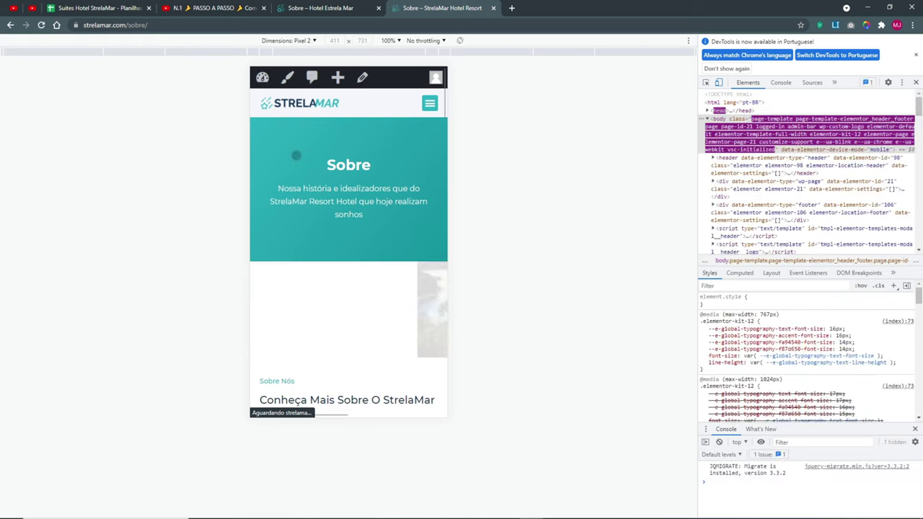
pyautogui.scroll(-10, 375, 282)
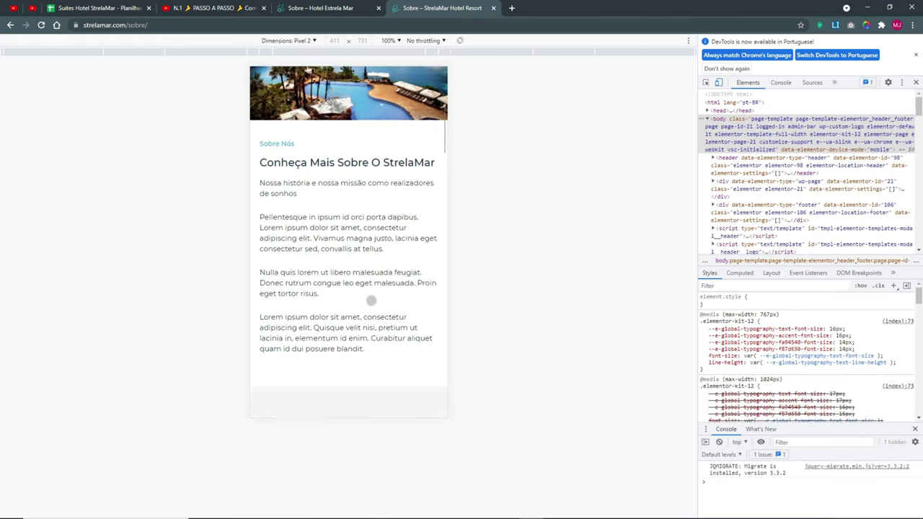
pyautogui.scroll(-4, 371, 300)
pyautogui.scroll(12, 381, 291)
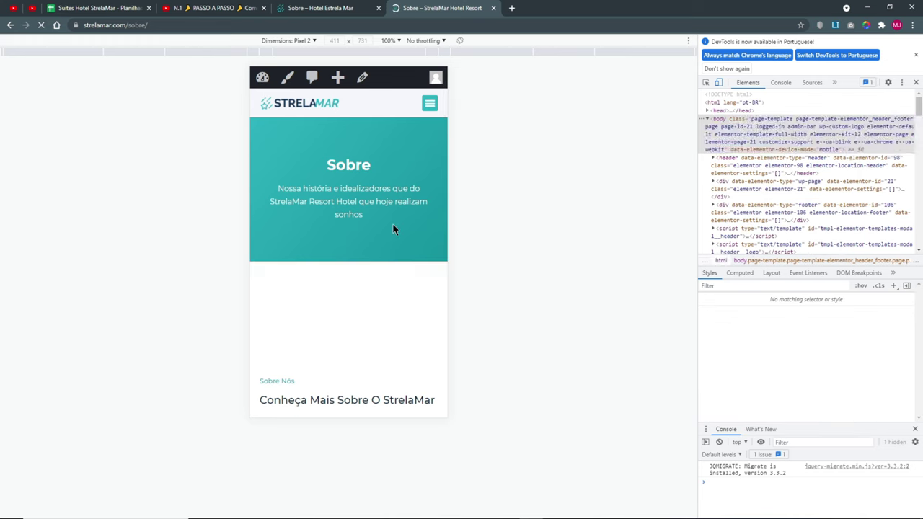
pyautogui.scroll(-1, 394, 225)
pyautogui.scroll(1, 396, 305)
pyautogui.scroll(-8, 397, 239)
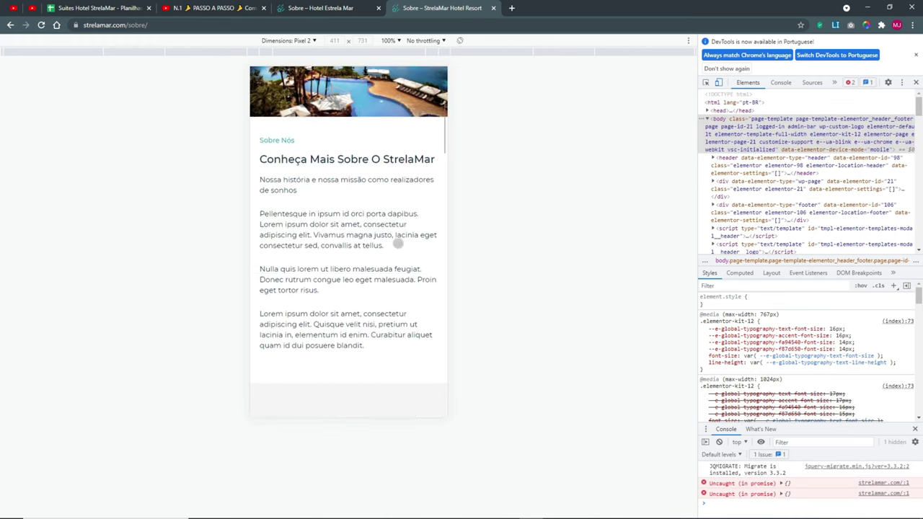
pyautogui.scroll(-3, 397, 243)
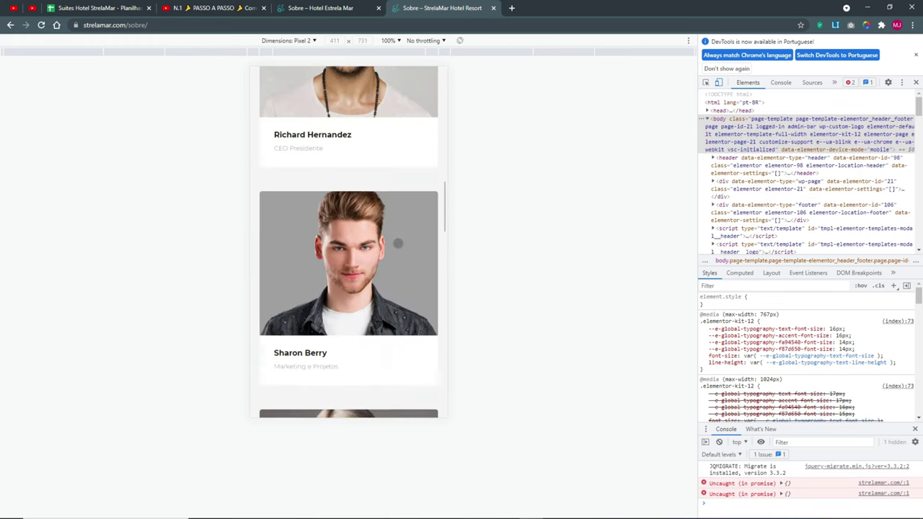
# - Emulate a Galaxy S5 instead, check the last team card and the sections below it, and close the developer tools
pyautogui.click(313, 41)
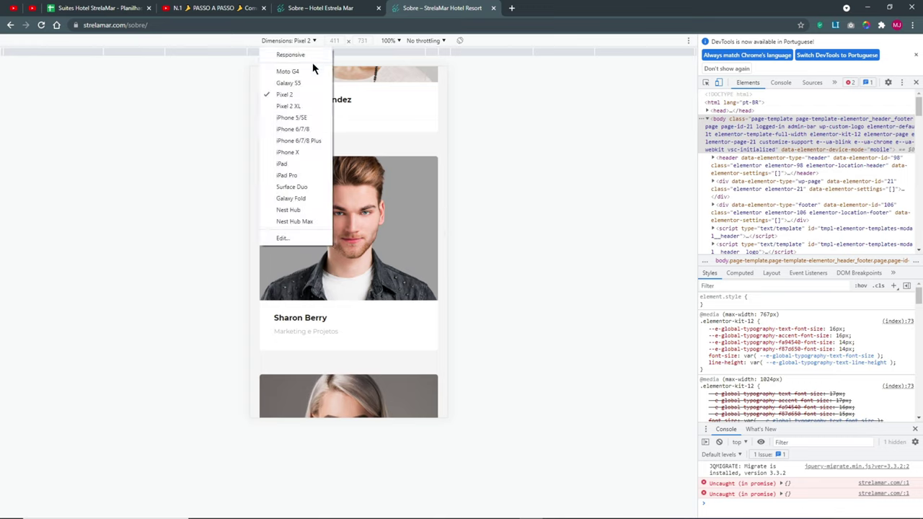
pyautogui.click(305, 81)
pyautogui.scroll(-6, 344, 223)
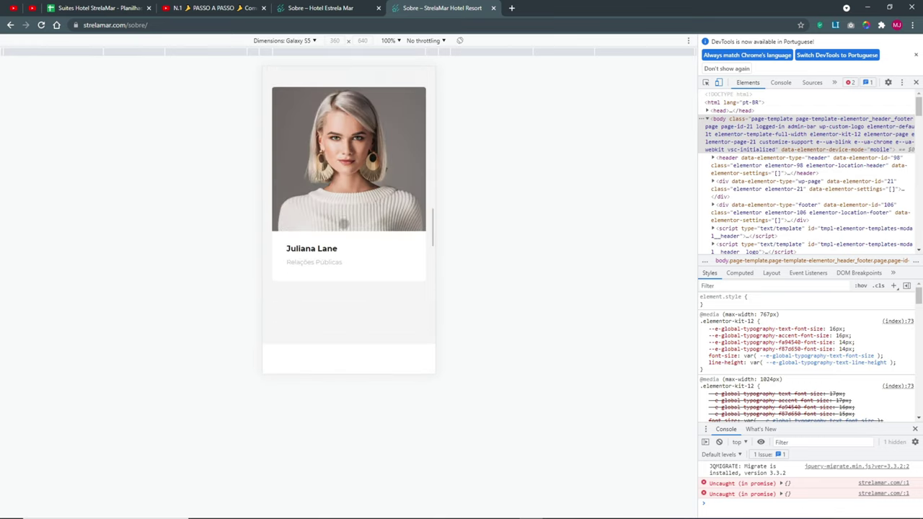
pyautogui.scroll(-3, 344, 223)
pyautogui.scroll(-4, 347, 223)
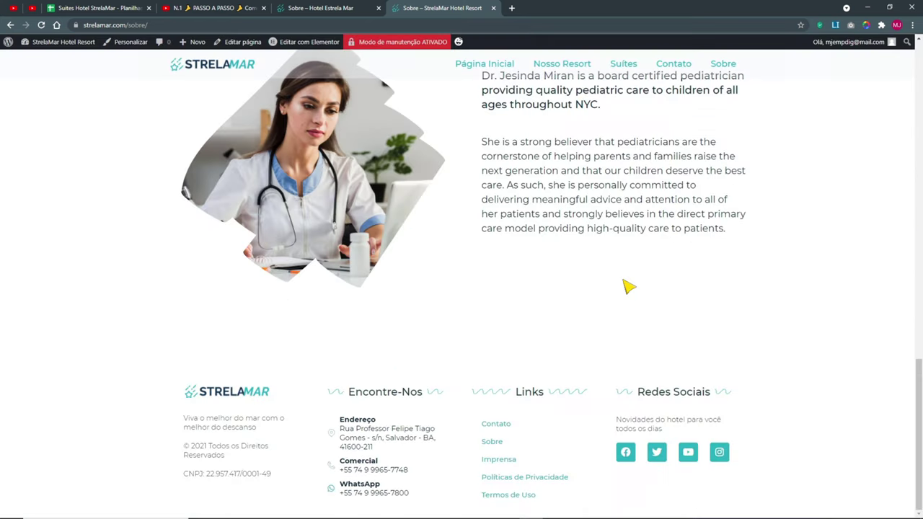
# - Highlight the PÁGINA SOBRE item under VÍDEO/MÓDULO 6 in the Notepad outline and return to the top of the Sobre page
pyautogui.scroll(3, 598, 307)
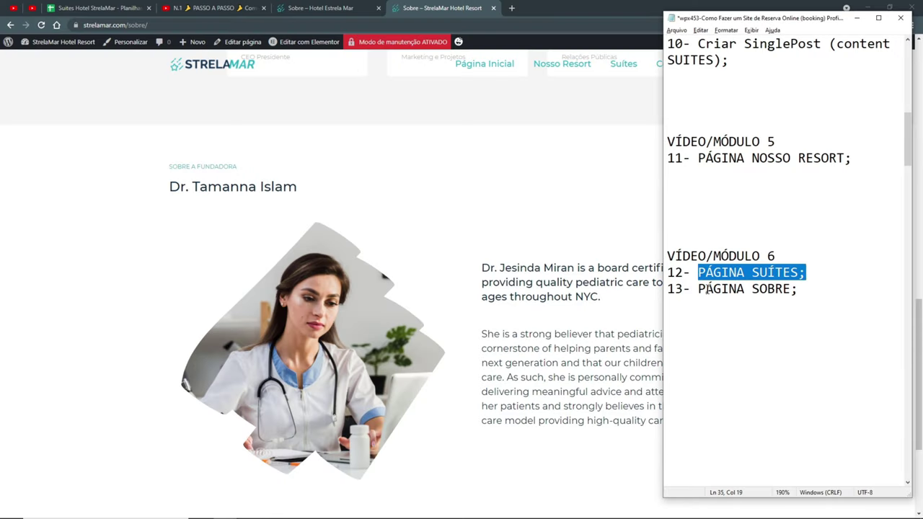
pyautogui.moveTo(706, 289); pyautogui.dragTo(802, 288)
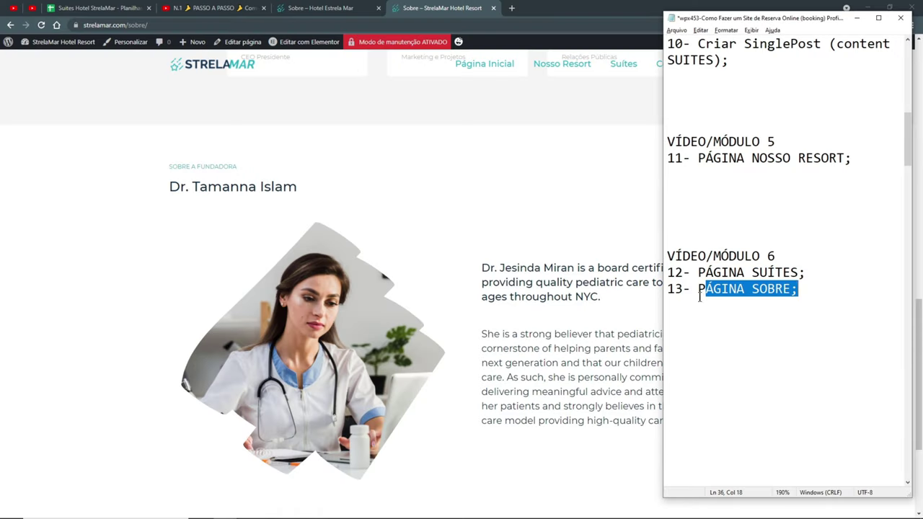
pyautogui.scroll(12, 495, 233)
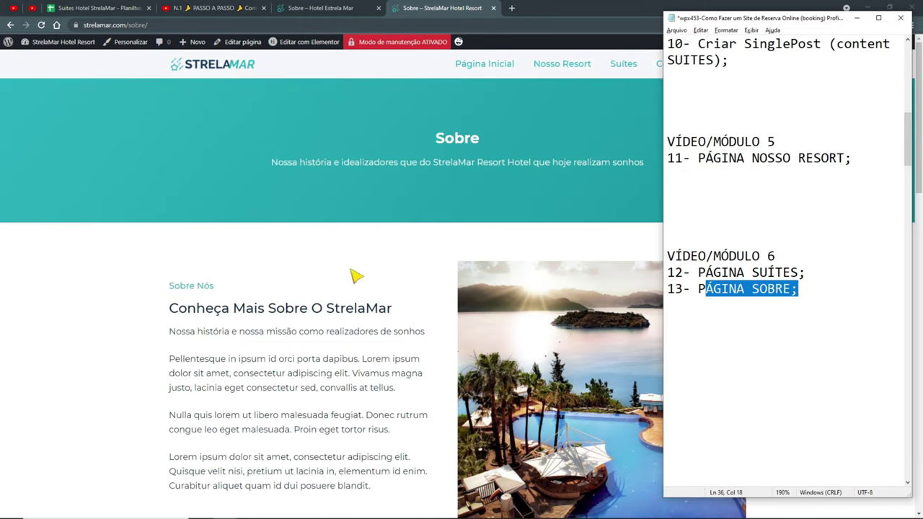
# - Browse the hotel site's Página Inicial, Nosso Resort, Suítes and Contato pages
pyautogui.click(137, 311)
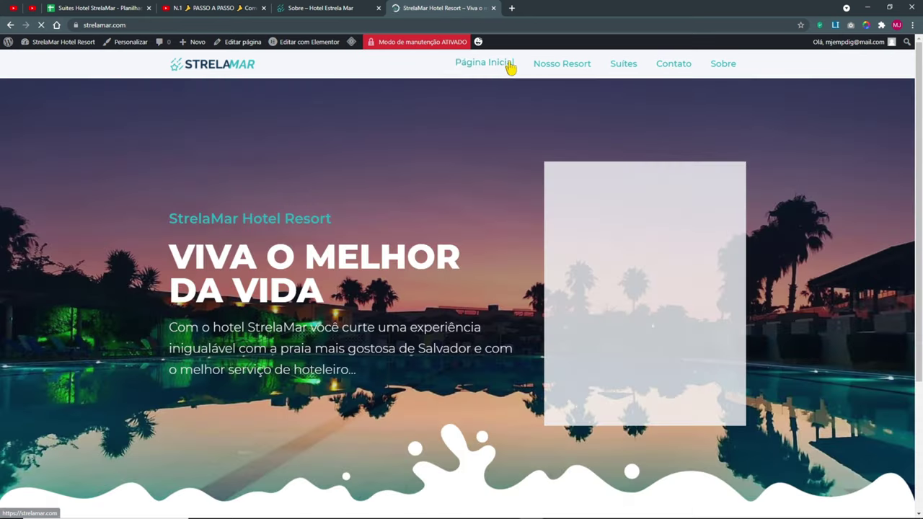
pyautogui.click(590, 63)
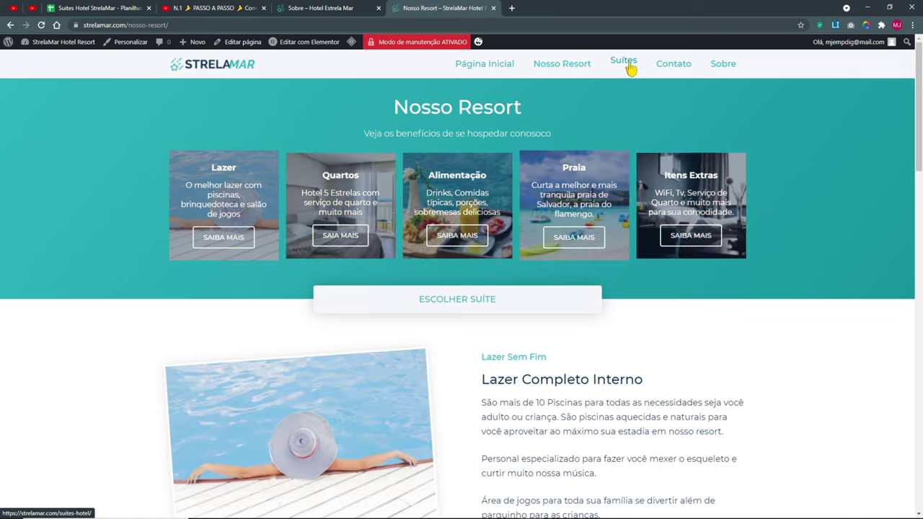
pyautogui.click(625, 64)
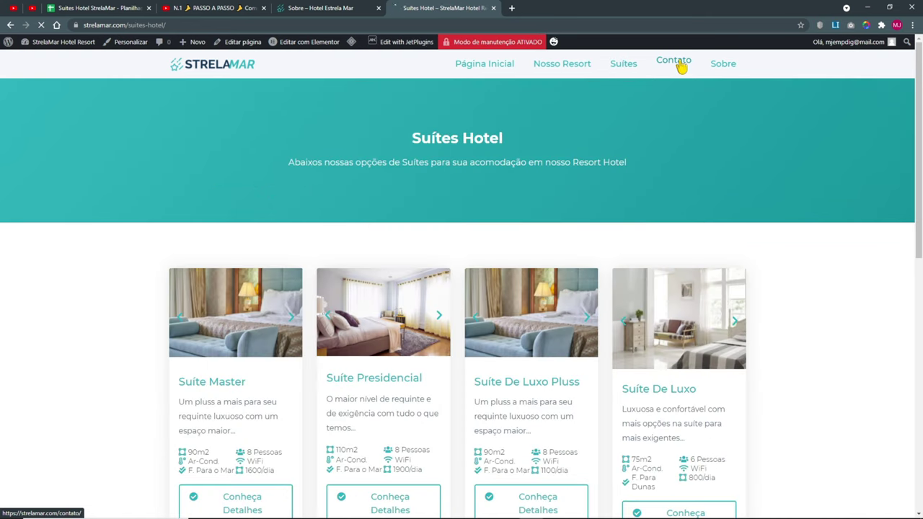
pyautogui.click(680, 63)
# - Open the Contato page on the reference site and examine its full layout
pyautogui.hotkey('ctrl', 'shift', 'Tab')
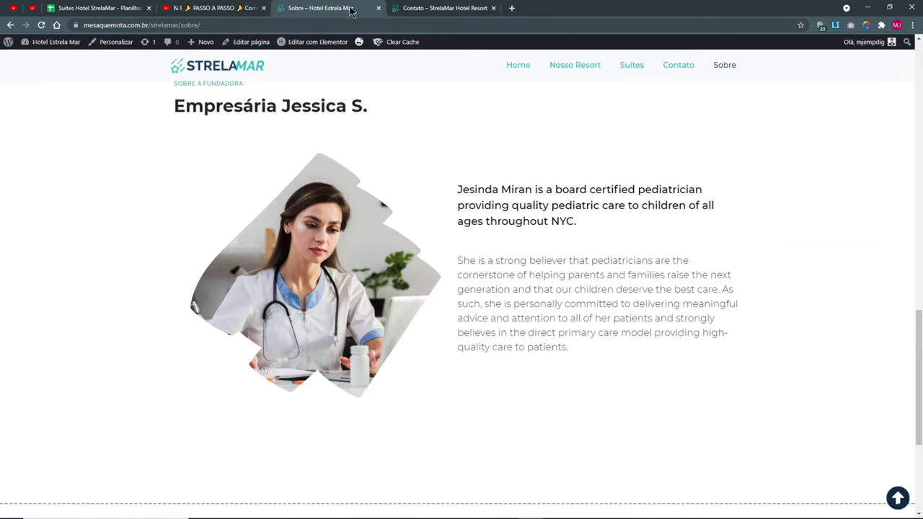
pyautogui.click(682, 66)
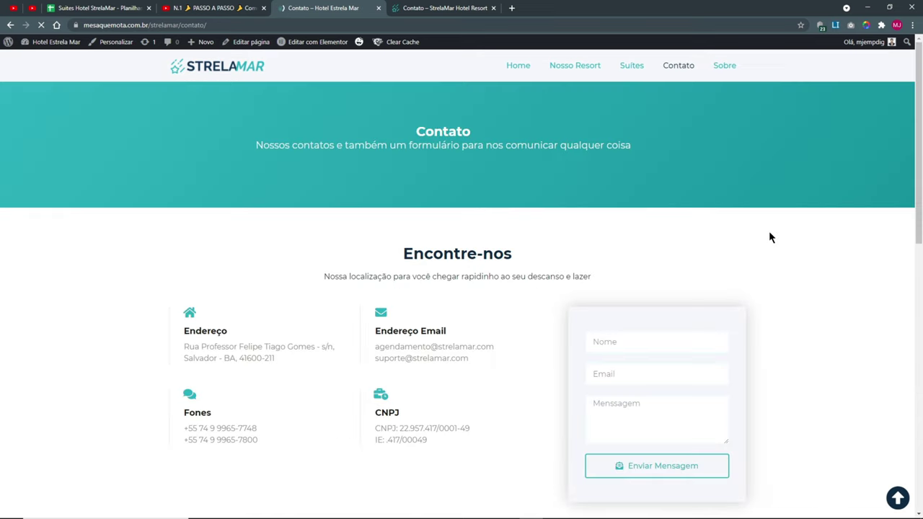
pyautogui.scroll(-10, 308, 313)
pyautogui.scroll(8, 324, 310)
pyautogui.scroll(-7, 454, 294)
pyautogui.scroll(8, 459, 297)
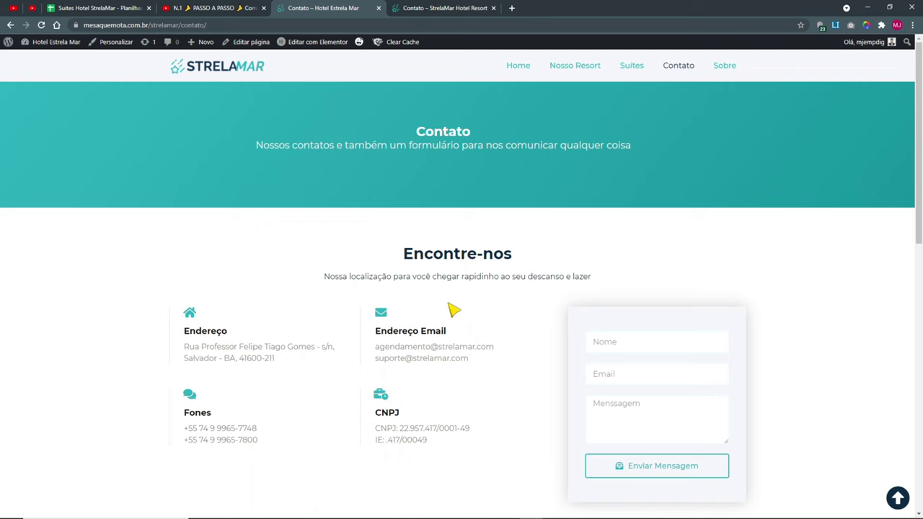
pyautogui.moveTo(331, 505)
pyautogui.click(342, 510)
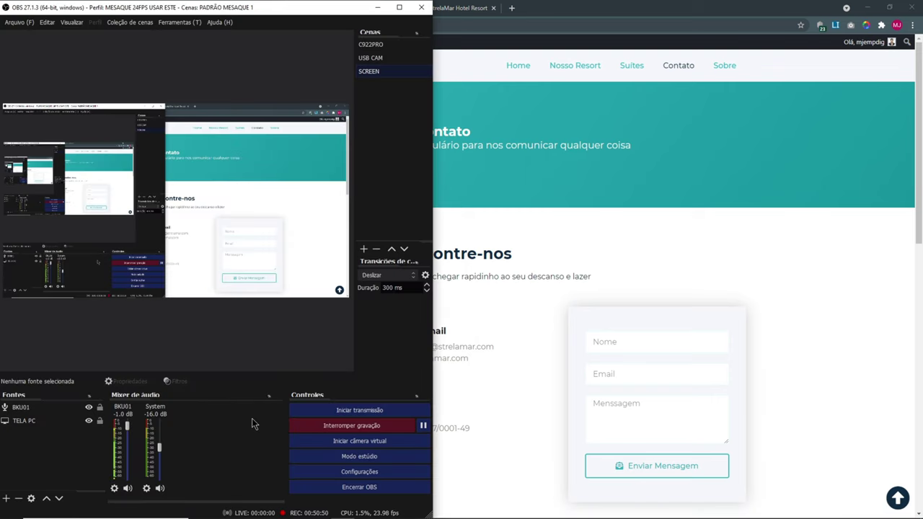
pyautogui.click(377, 7)
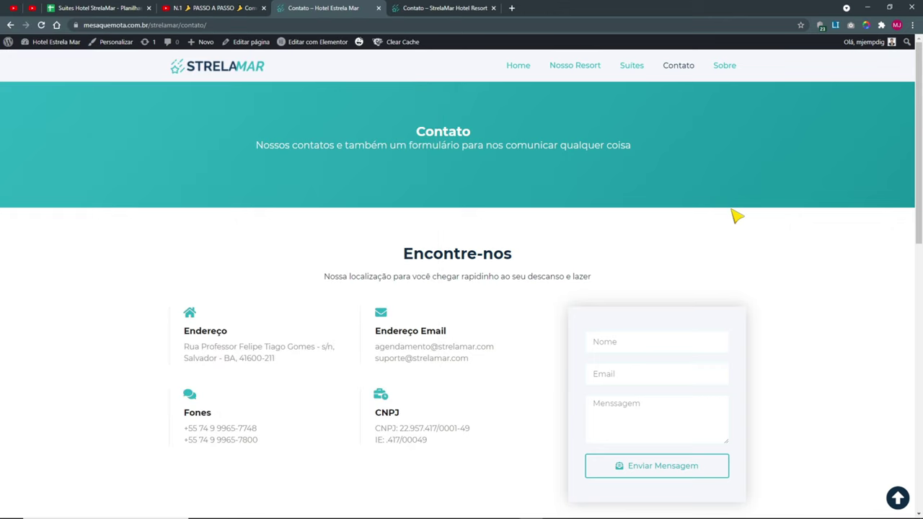
pyautogui.scroll(-3, 730, 229)
pyautogui.scroll(3, 730, 229)
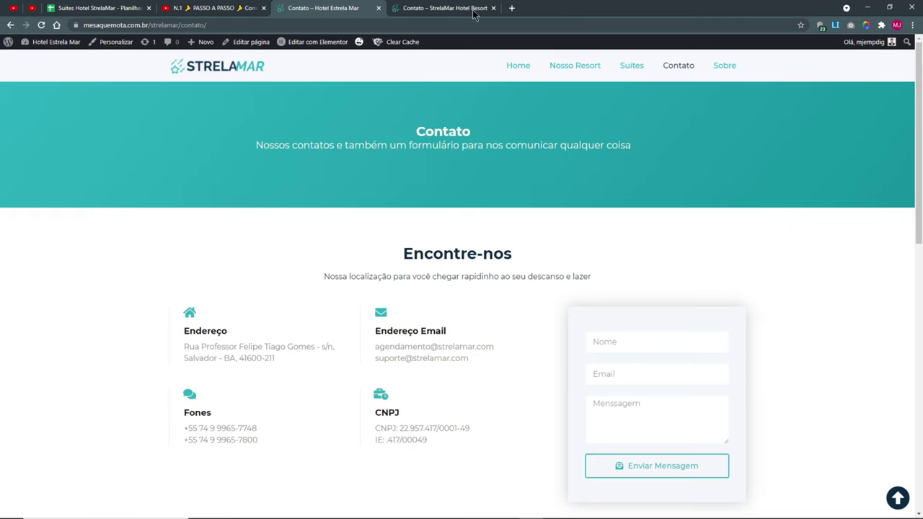
# - Open the hotel site's own Contato page in the Elementor editor and move the Navegador panel lower on the canvas
pyautogui.hotkey('ctrl', 'Tab')
pyautogui.click(678, 63)
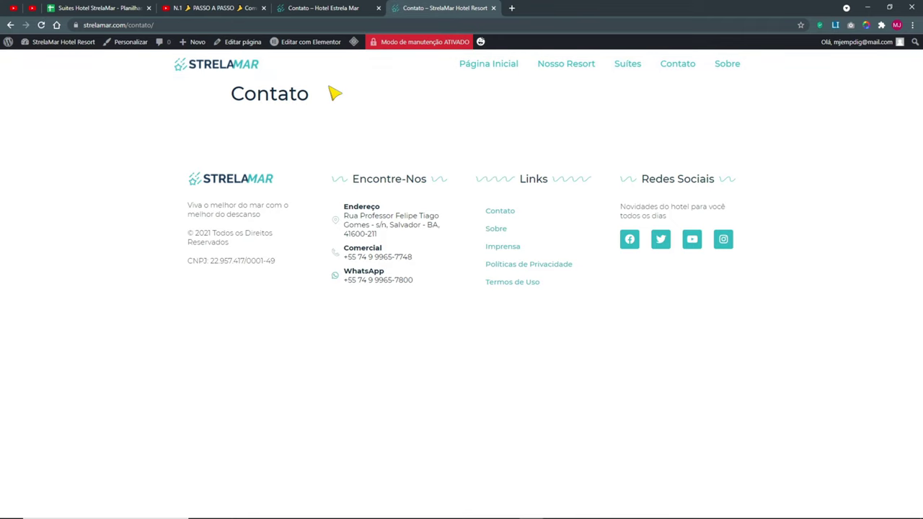
pyautogui.moveTo(325, 44)
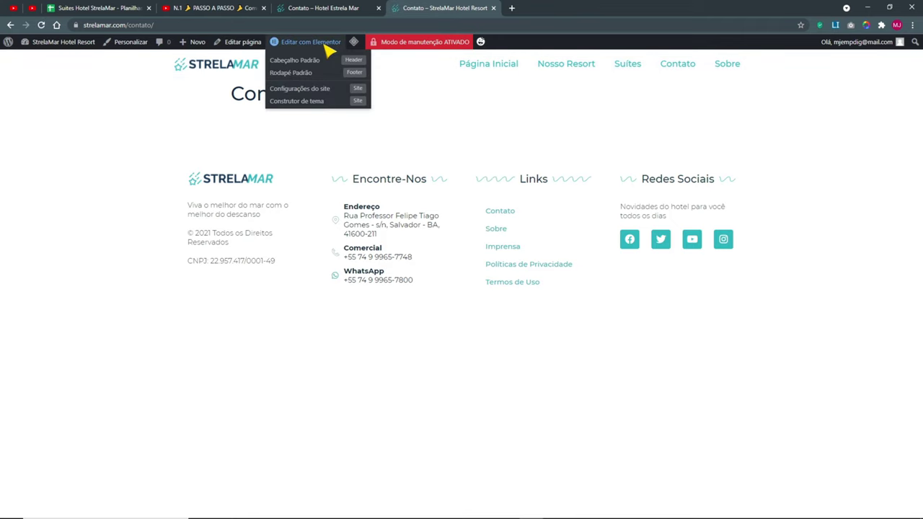
pyautogui.click(243, 41)
pyautogui.click(168, 288)
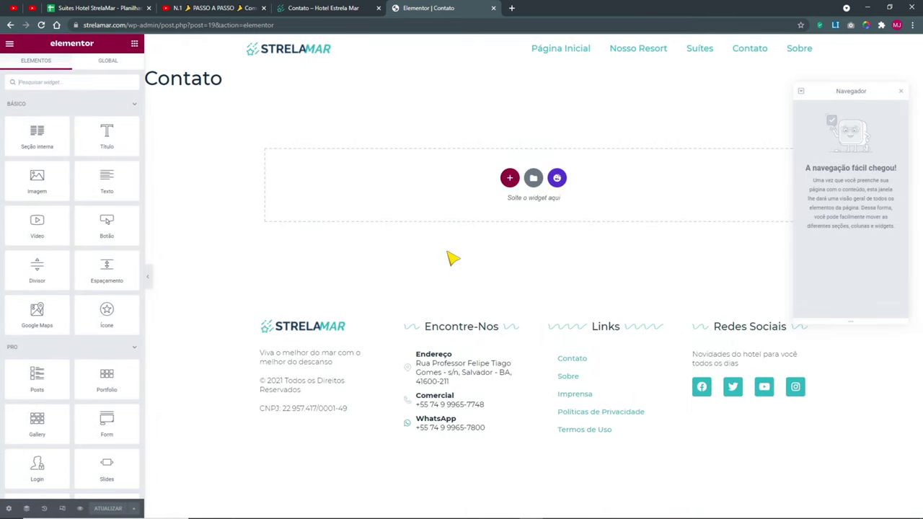
pyautogui.moveTo(876, 93); pyautogui.dragTo(843, 258)
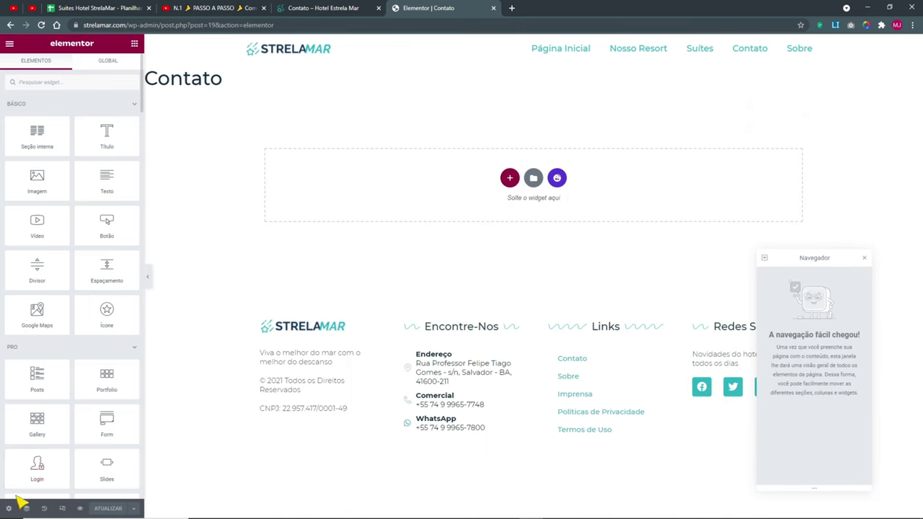
# - Set the Contato page's layout to Elementor full width (largura total) in the page settings
pyautogui.click(8, 508)
pyautogui.click(122, 288)
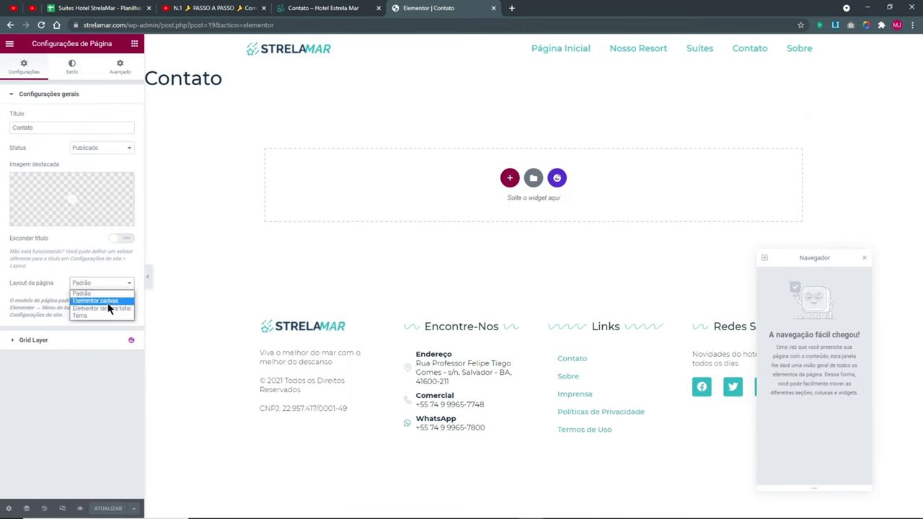
pyautogui.click(123, 308)
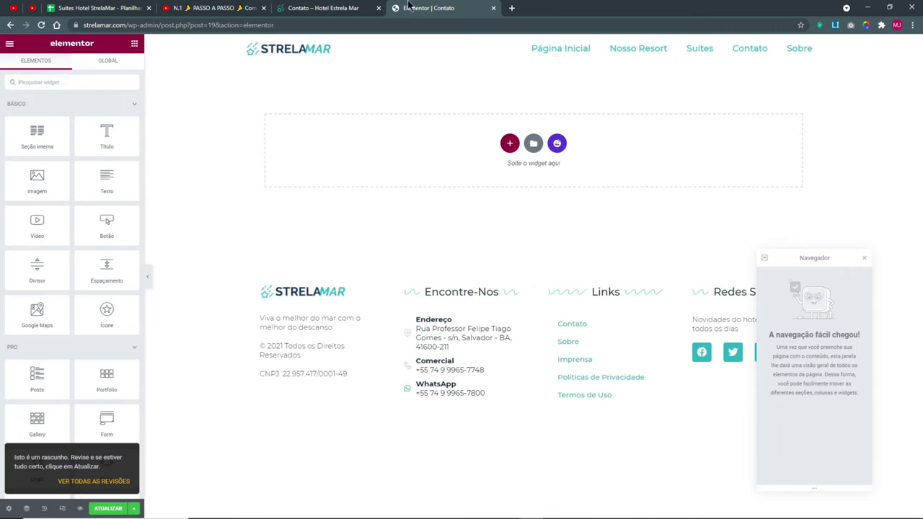
# - Insert the saved page-title banner from Meus modelos into the Contato page and update the page
pyautogui.click(332, 8)
pyautogui.click(428, 8)
pyautogui.click(535, 143)
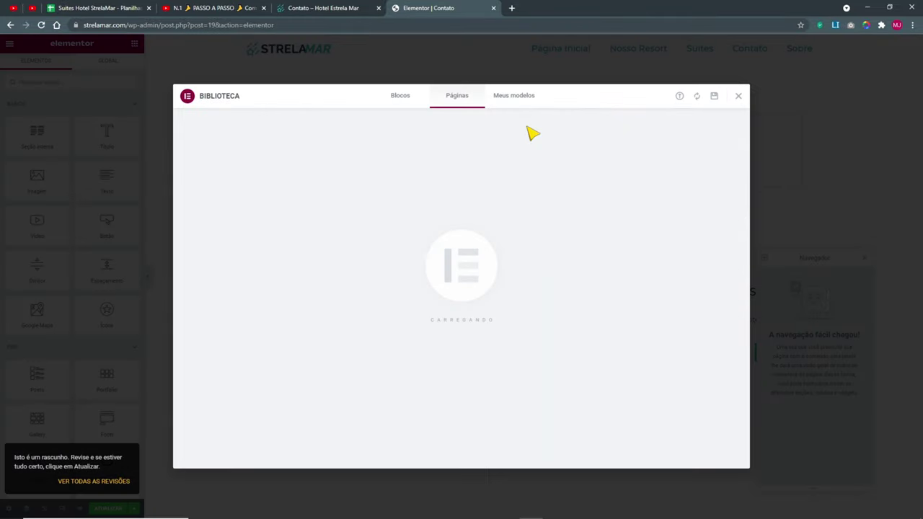
pyautogui.click(514, 98)
pyautogui.click(666, 249)
pyautogui.click(441, 319)
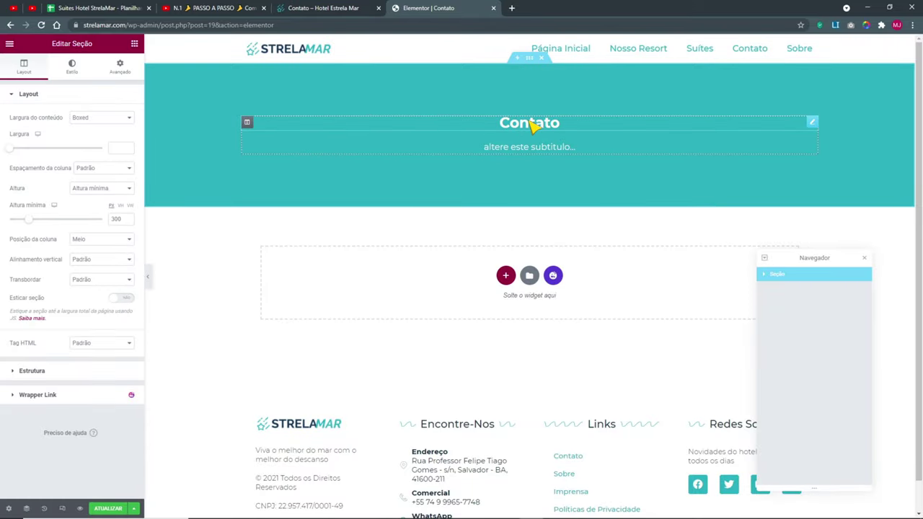
pyautogui.click(108, 508)
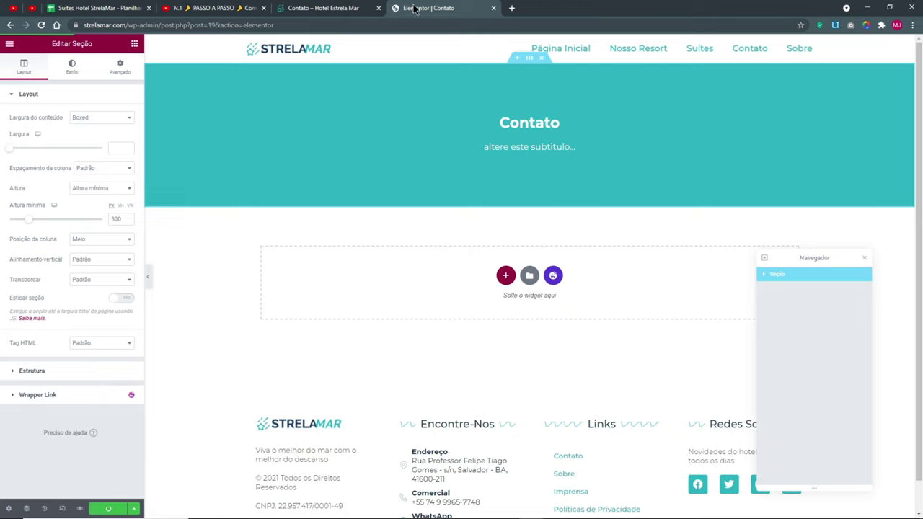
# - Replace the banner's subtitle with "Nossos contatos e também um formulário para nos comunicar qualquer coisa", copied from the reference Contato page
pyautogui.click(324, 8)
pyautogui.moveTo(655, 150); pyautogui.dragTo(258, 148)
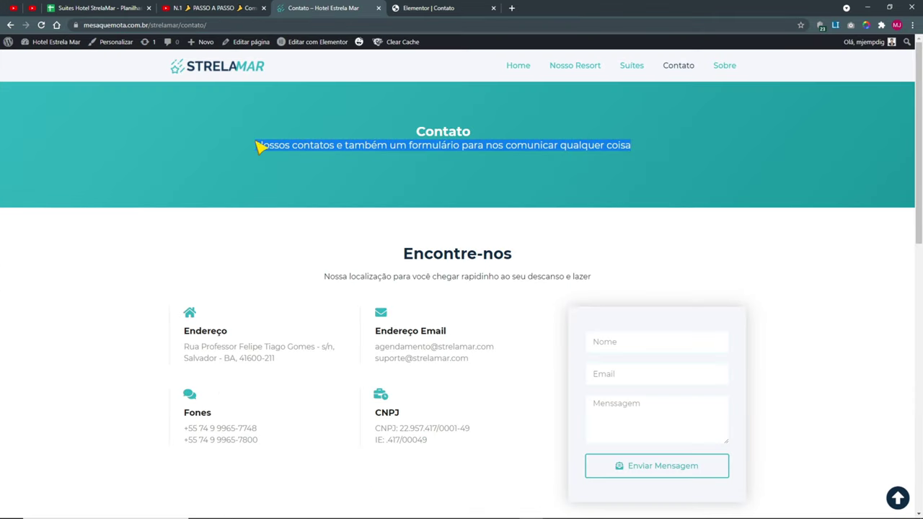
pyautogui.click(362, 113)
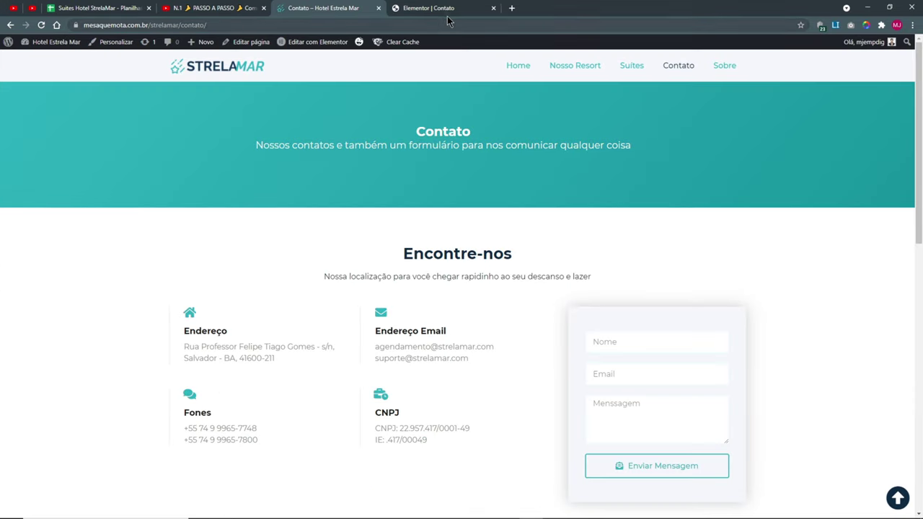
pyautogui.click(437, 8)
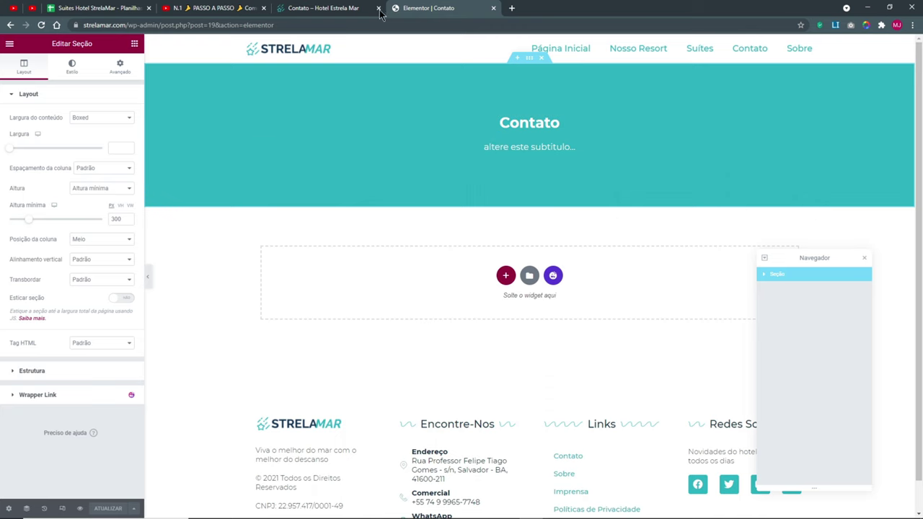
pyautogui.click(357, 9)
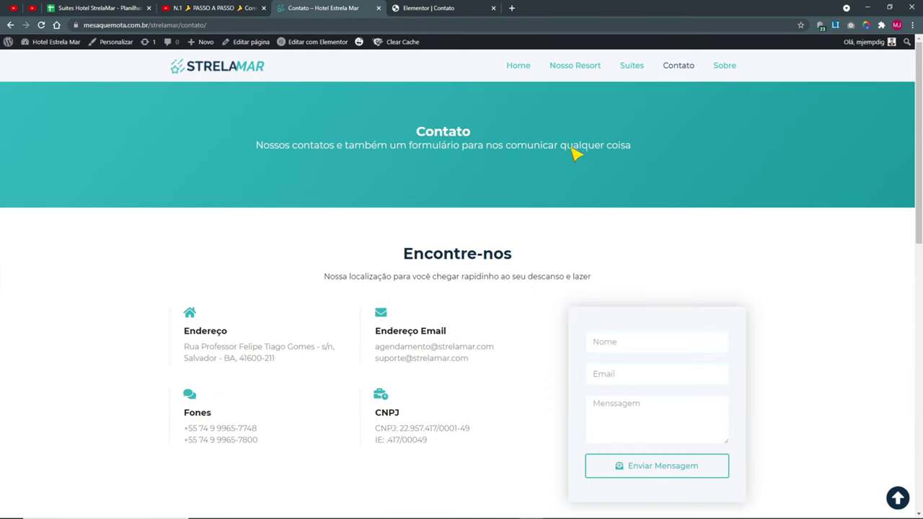
pyautogui.moveTo(638, 148); pyautogui.dragTo(243, 156)
pyautogui.hotkey('ctrl', 'c')
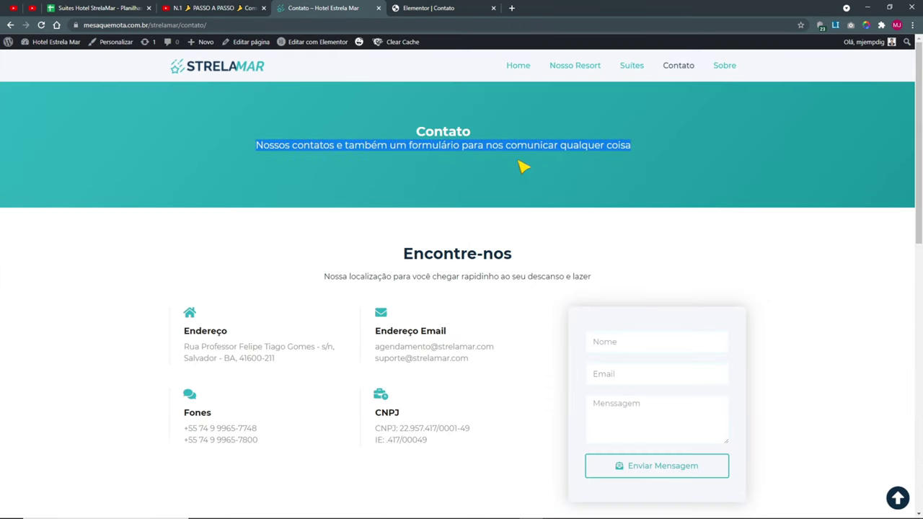
pyautogui.click(470, 7)
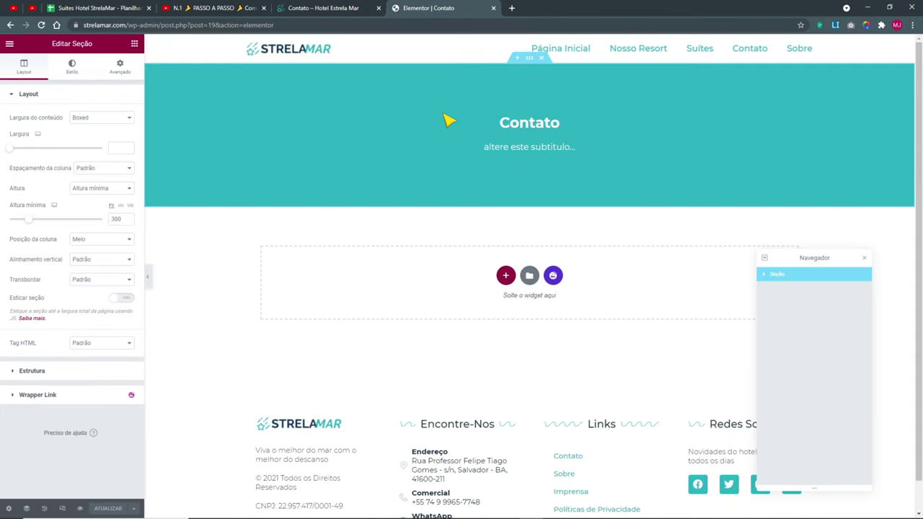
pyautogui.click(535, 153)
pyautogui.moveTo(72, 127); pyautogui.dragTo(6, 129)
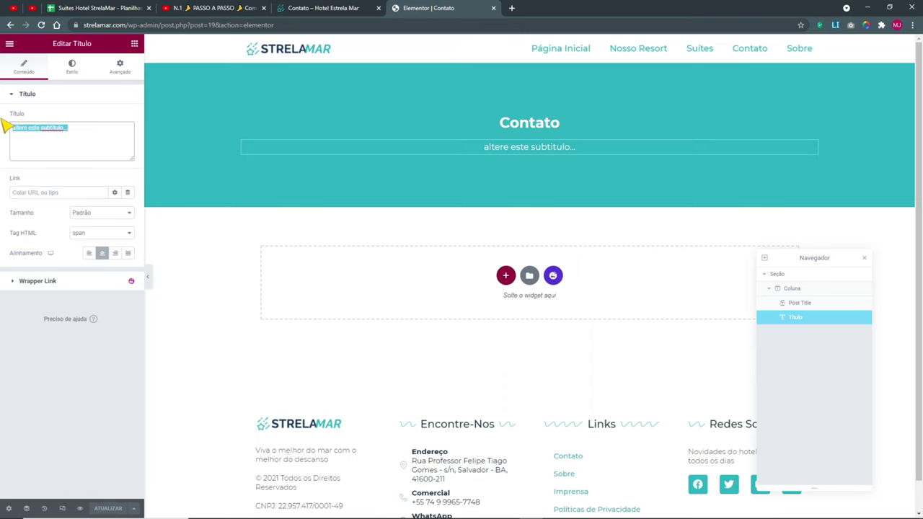
pyautogui.hotkey('ctrl', 'v')
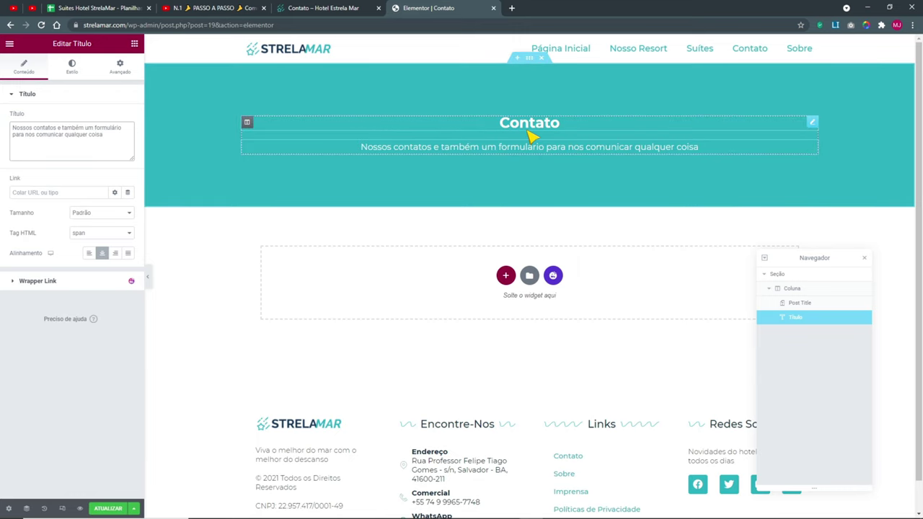
# - Try a widget spacing of 0 px in the banner's column and clear the value again
pyautogui.rightClick(247, 122)
pyautogui.click(265, 131)
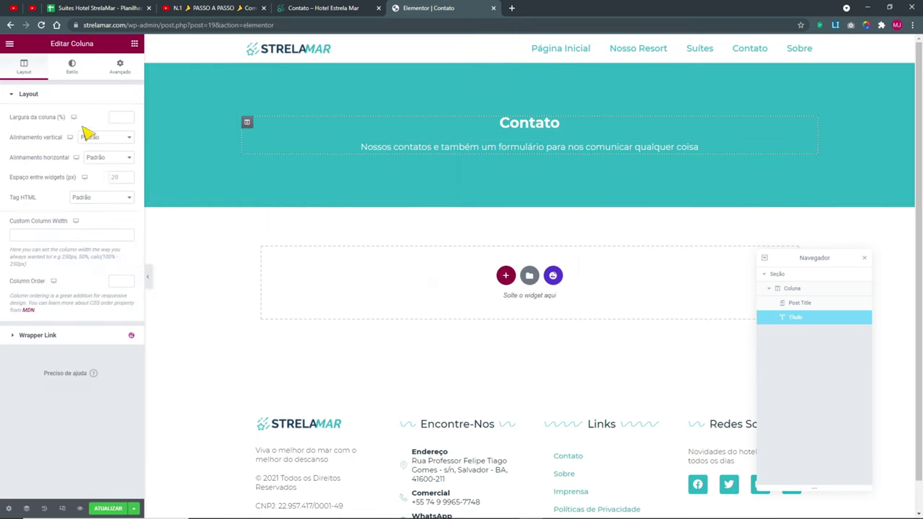
pyautogui.click(126, 179)
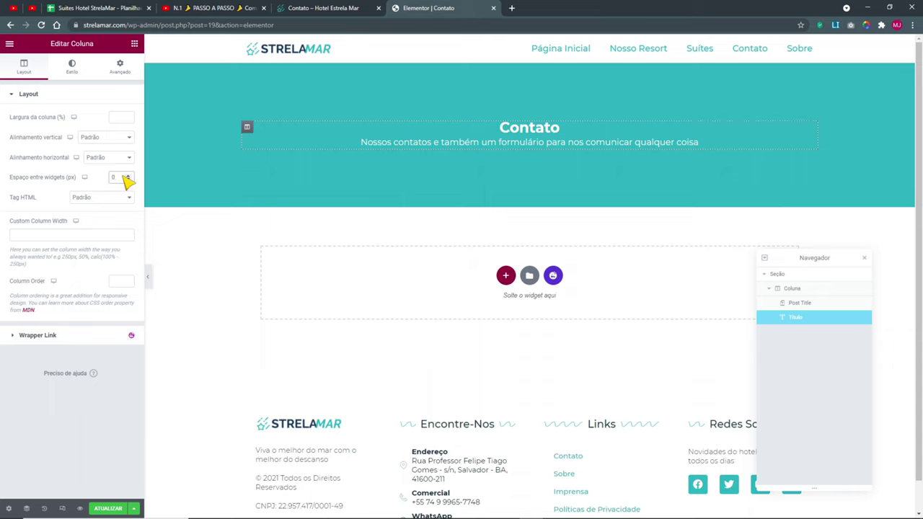
pyautogui.press('BackSpace')
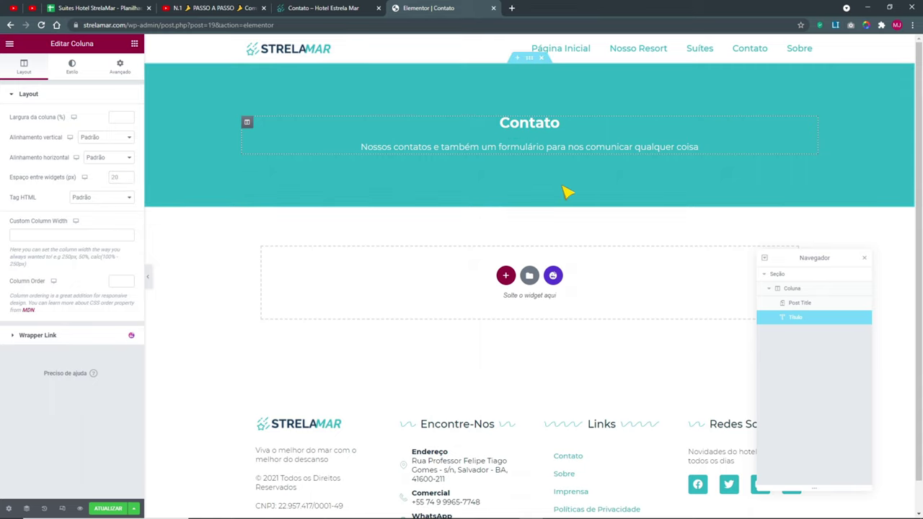
# - Add a new single-column section below the Contato banner, after comparing with the reference page
pyautogui.hotkey('ctrl', 'shift', 'Tab')
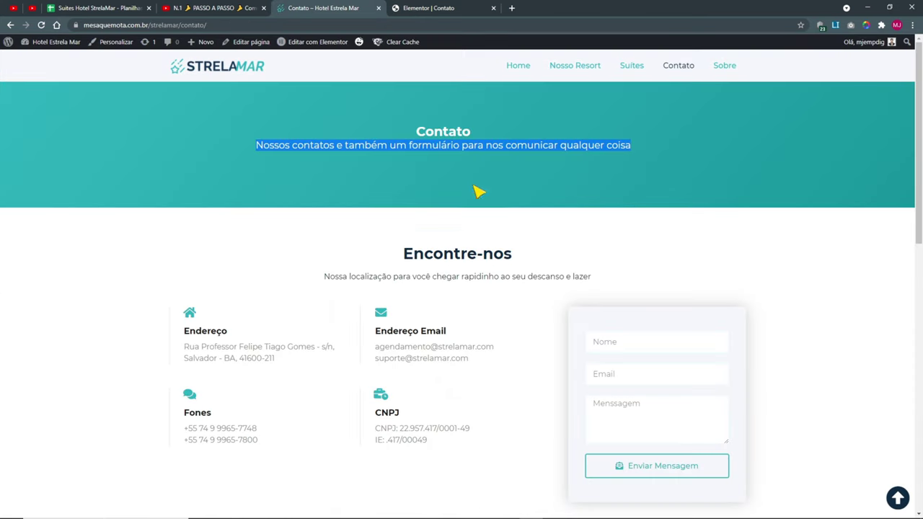
pyautogui.click(467, 10)
pyautogui.click(505, 275)
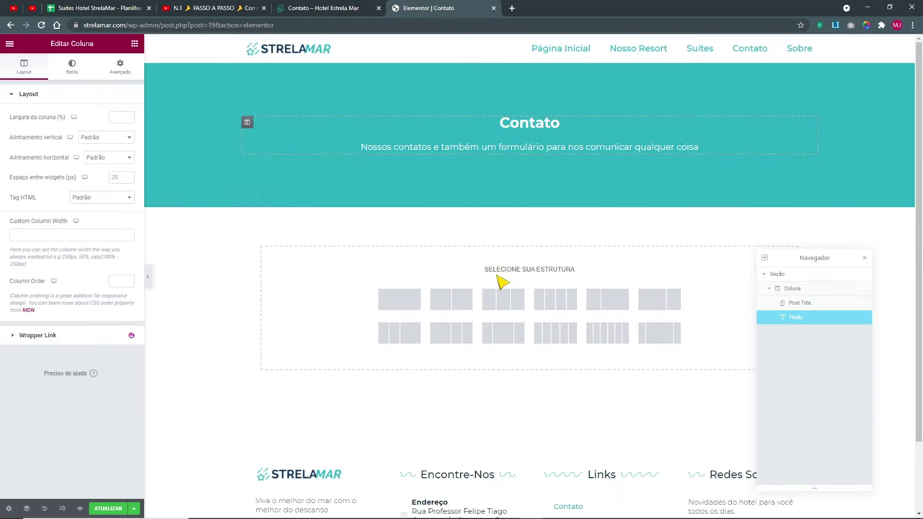
pyautogui.click(430, 299)
# - Set the new section's vertical margins to 0 and its padding to 80 px top and bottom and 20 px on both sides
pyautogui.rightClick(531, 203)
pyautogui.click(336, 156)
pyautogui.click(120, 67)
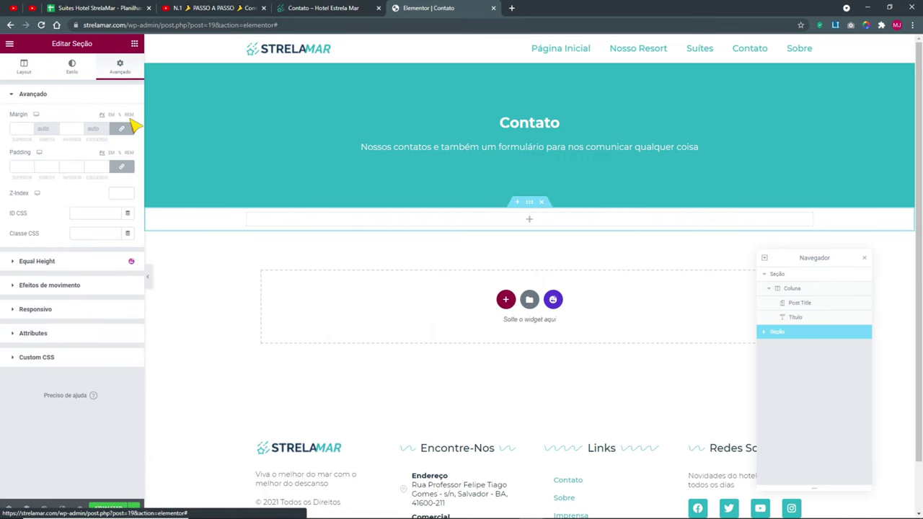
pyautogui.click(99, 168)
pyautogui.write('20')
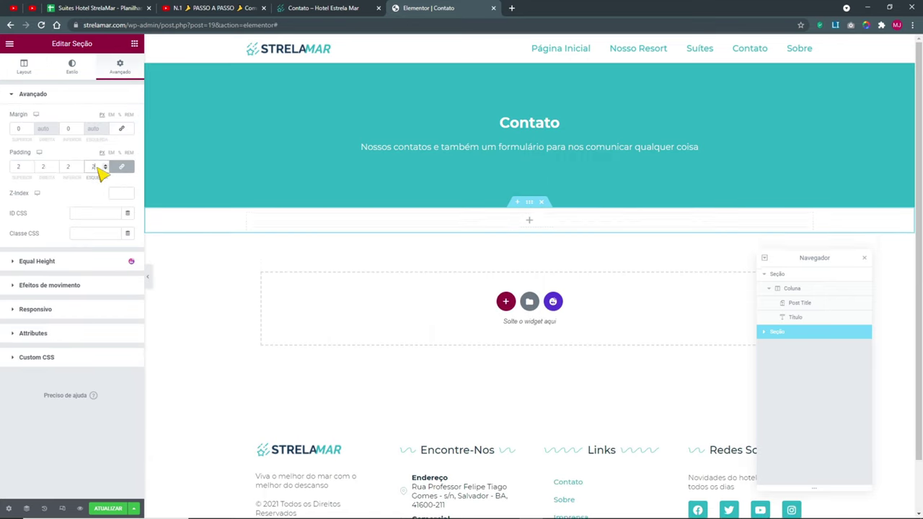
pyautogui.click(121, 167)
pyautogui.doubleClick(68, 168)
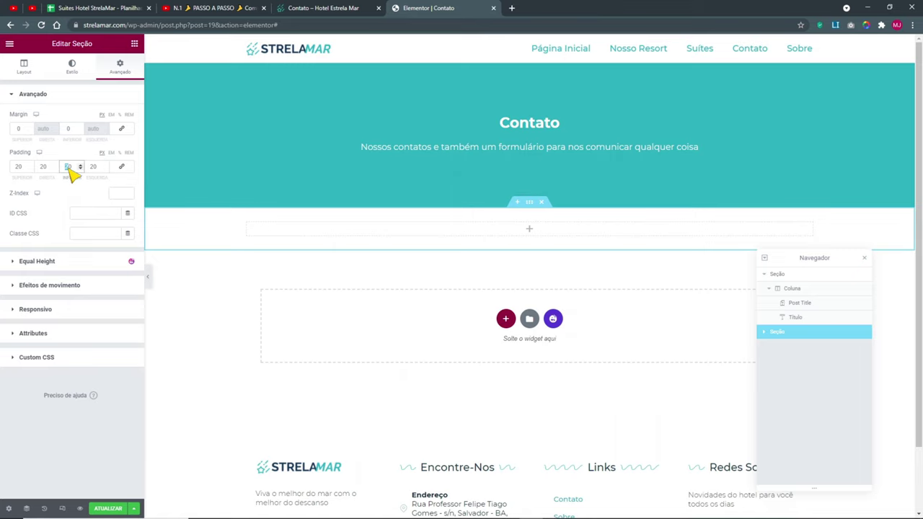
pyautogui.write('80')
pyautogui.doubleClick(17, 167)
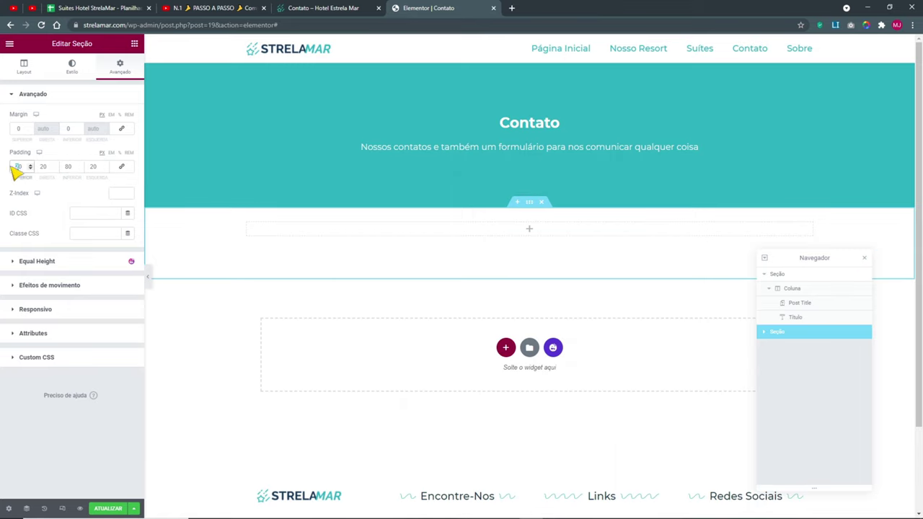
pyautogui.write('80')
# - Set the margin and padding of the new section's column to 0 on all sides
pyautogui.rightClick(319, 257)
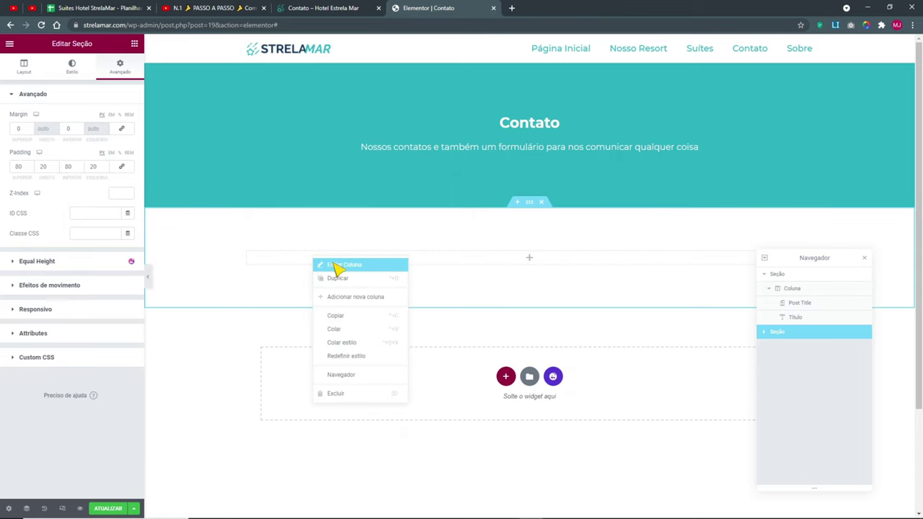
pyautogui.click(338, 266)
pyautogui.click(108, 69)
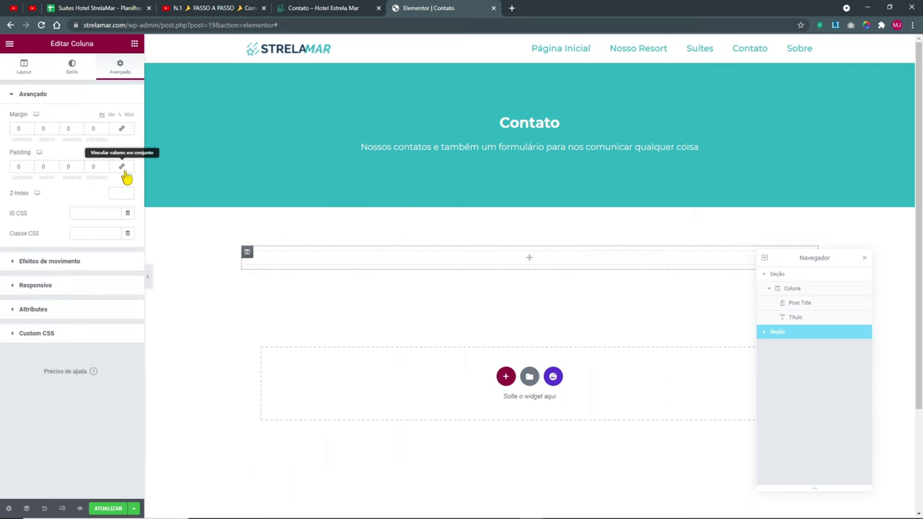
# - Check the reference's Encontre-nos heading, then open the hotel's Sobre page for Elementor editing in a separate tab placed before the Contato editor
pyautogui.click(374, 6)
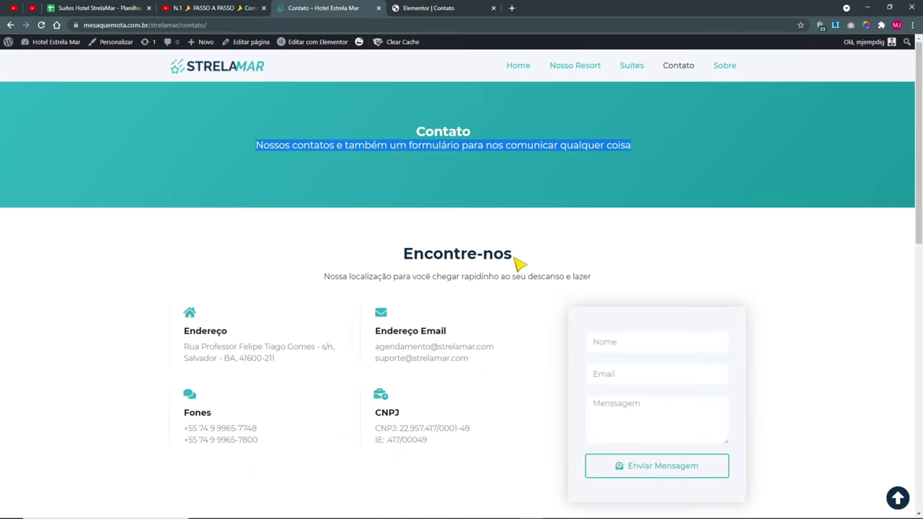
pyautogui.moveTo(515, 261); pyautogui.dragTo(400, 264)
pyautogui.click(446, 13)
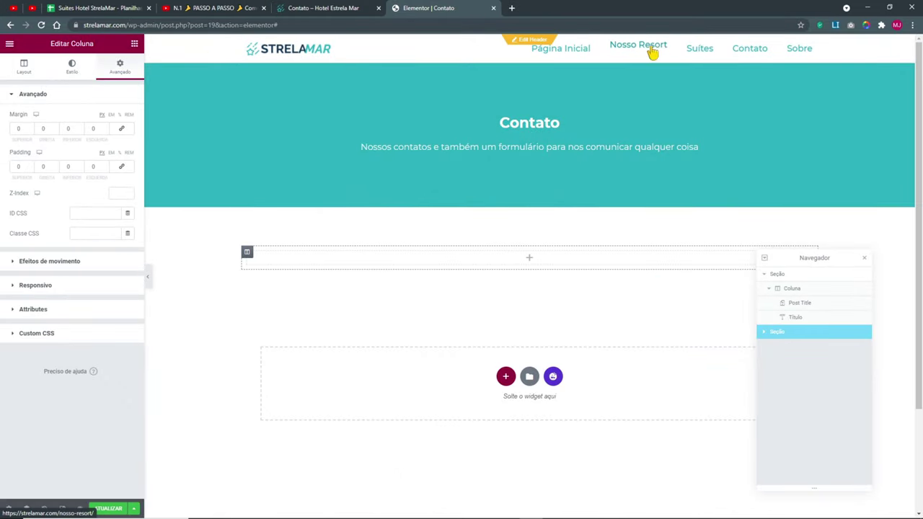
pyautogui.rightClick(699, 49)
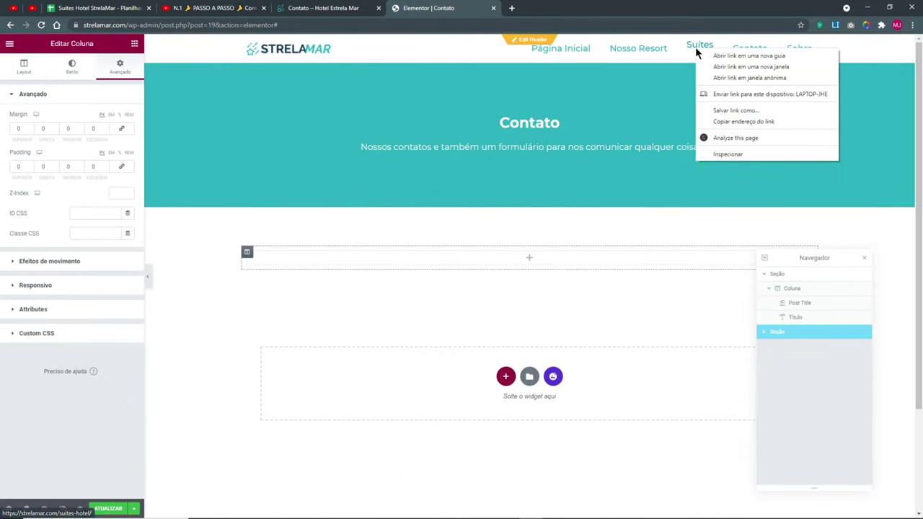
pyautogui.press('Escape')
pyautogui.rightClick(797, 49)
pyautogui.click(814, 58)
pyautogui.click(563, 10)
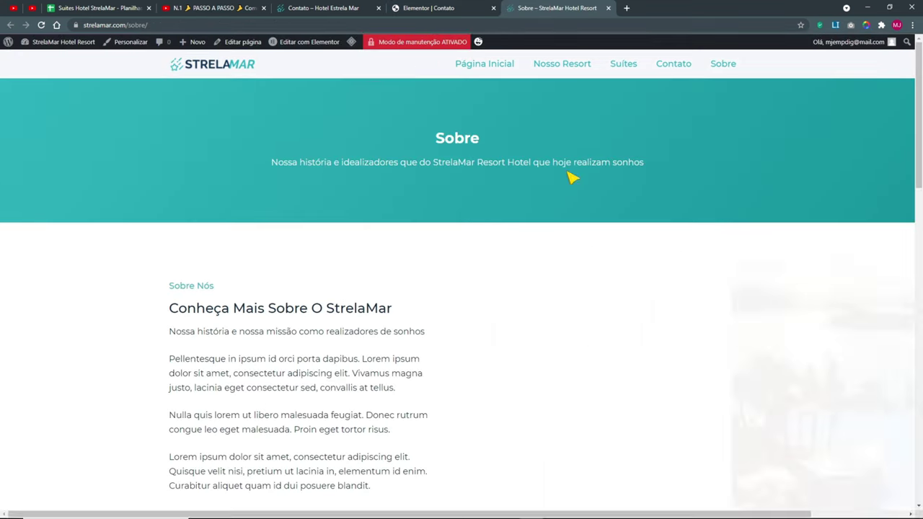
pyautogui.moveTo(537, 9); pyautogui.dragTo(415, 10)
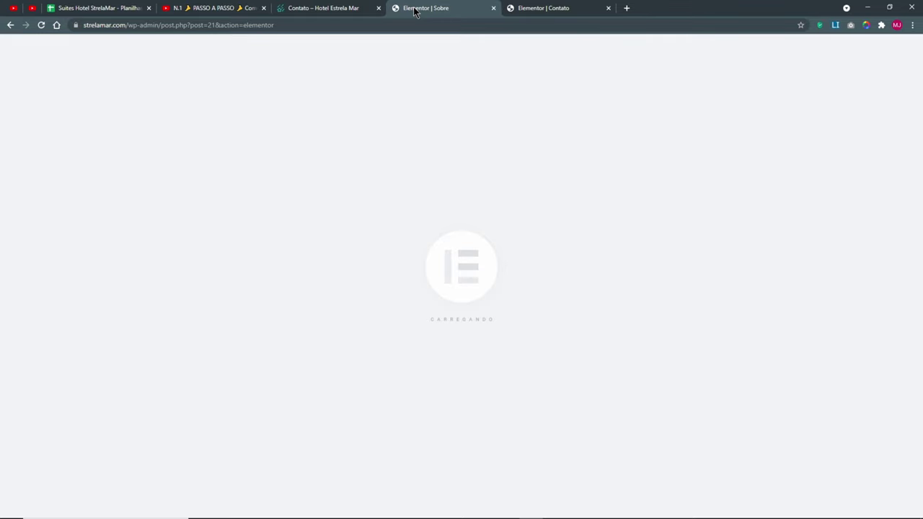
# - Examine the Encontre-nos heading, its subtitle and the four contact detail blocks on the reference Contato page
pyautogui.click(336, 9)
pyautogui.click(453, 276)
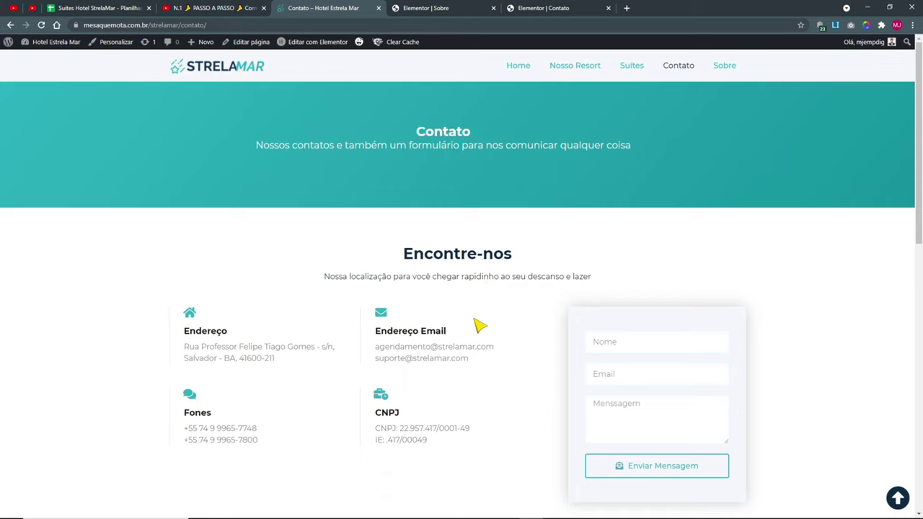
pyautogui.moveTo(190, 314); pyautogui.dragTo(491, 416)
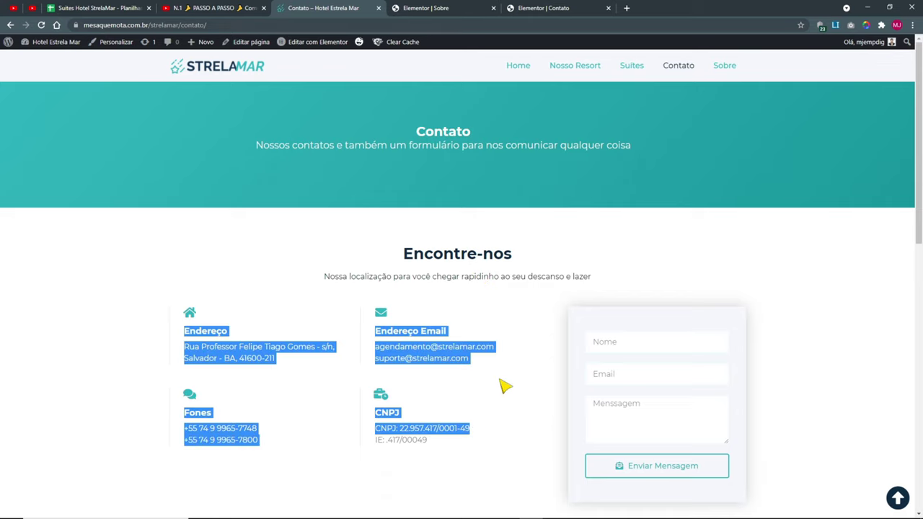
# - Copy the "Conheça Mais Sobre o StrelaMar" heading from the Sobre page into the empty column under the Contato banner
pyautogui.hotkey('ctrl', 'Tab')
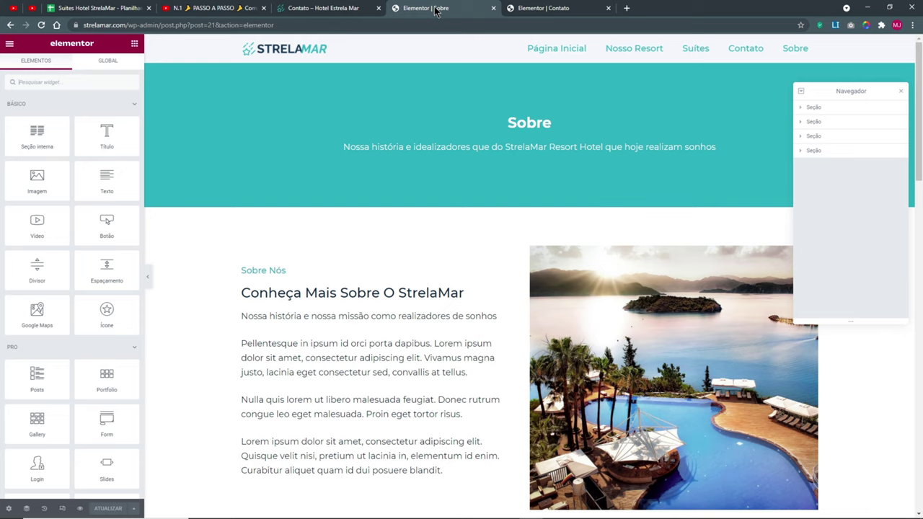
pyautogui.rightClick(382, 300)
pyautogui.click(426, 333)
pyautogui.click(548, 8)
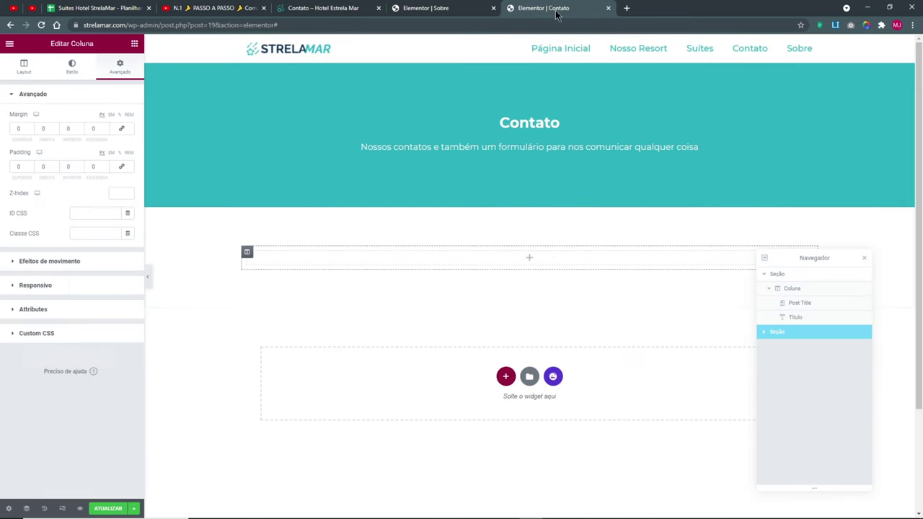
pyautogui.rightClick(288, 262)
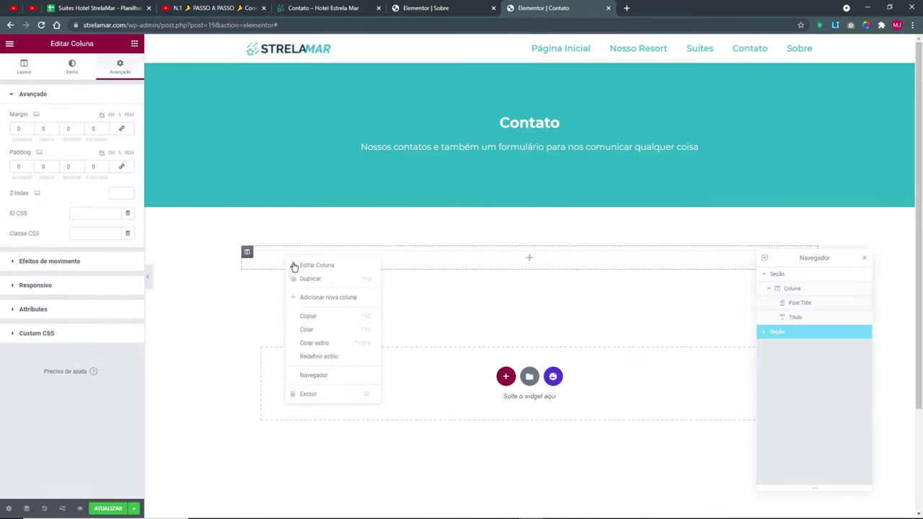
pyautogui.click(315, 330)
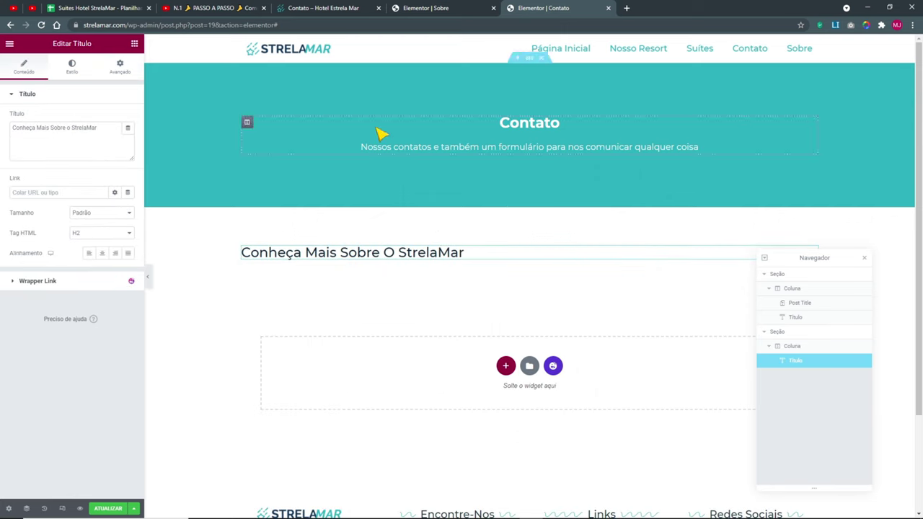
# - Copy the Sobre page's body text element and paste it under the heading in the new Contato section
pyautogui.click(445, 10)
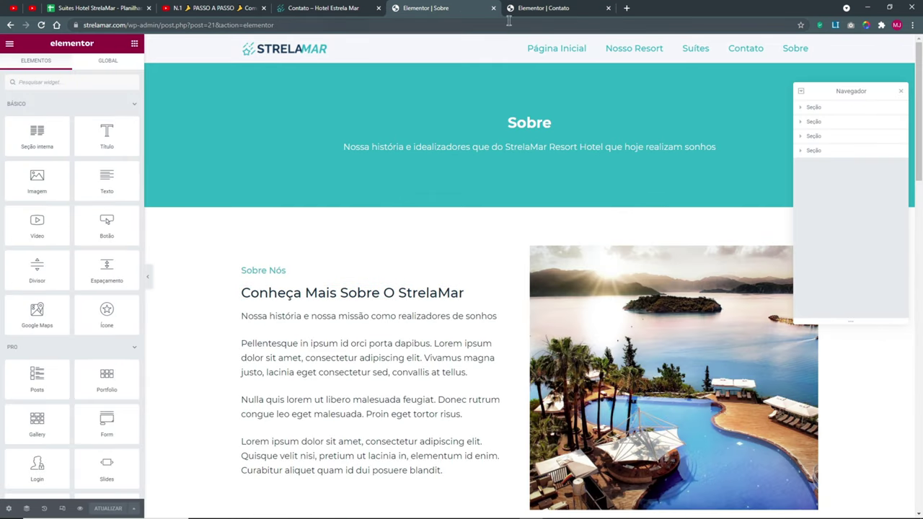
pyautogui.click(328, 13)
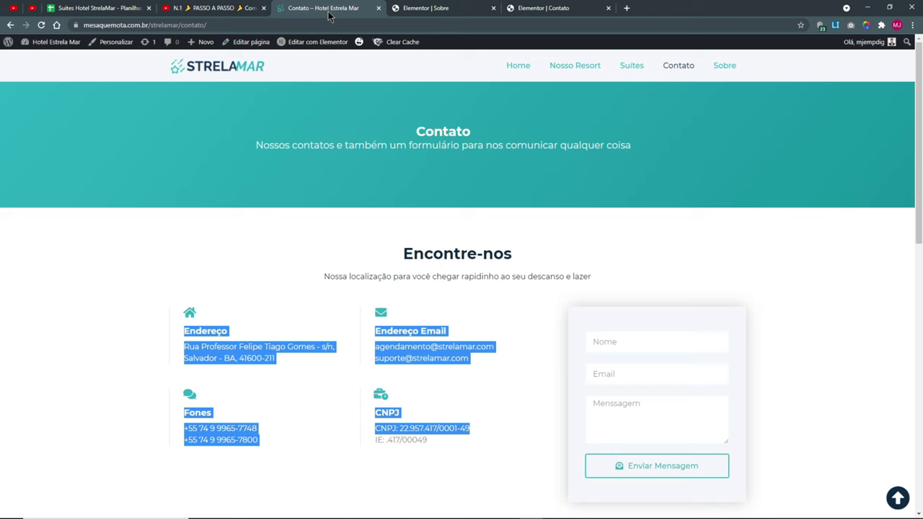
pyautogui.click(590, 9)
pyautogui.click(445, 9)
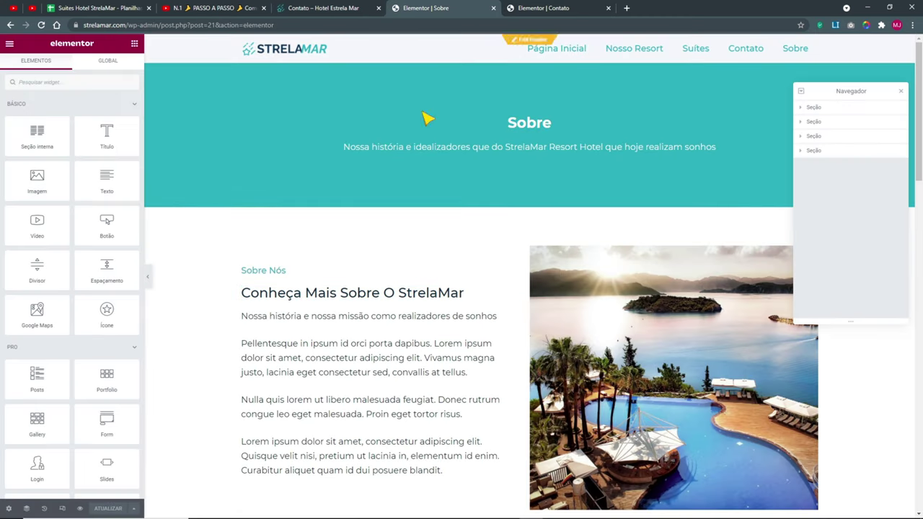
pyautogui.rightClick(311, 372)
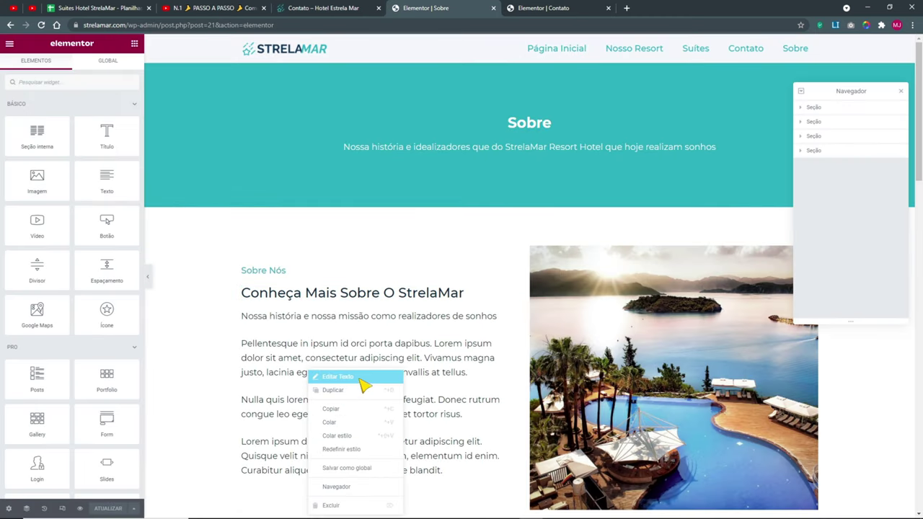
pyautogui.click(331, 409)
pyautogui.click(542, 8)
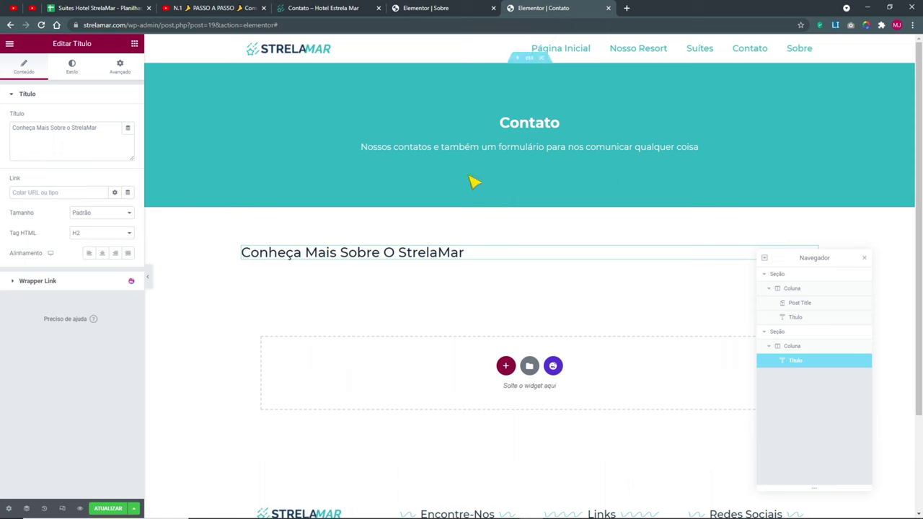
pyautogui.rightClick(387, 265)
pyautogui.click(439, 311)
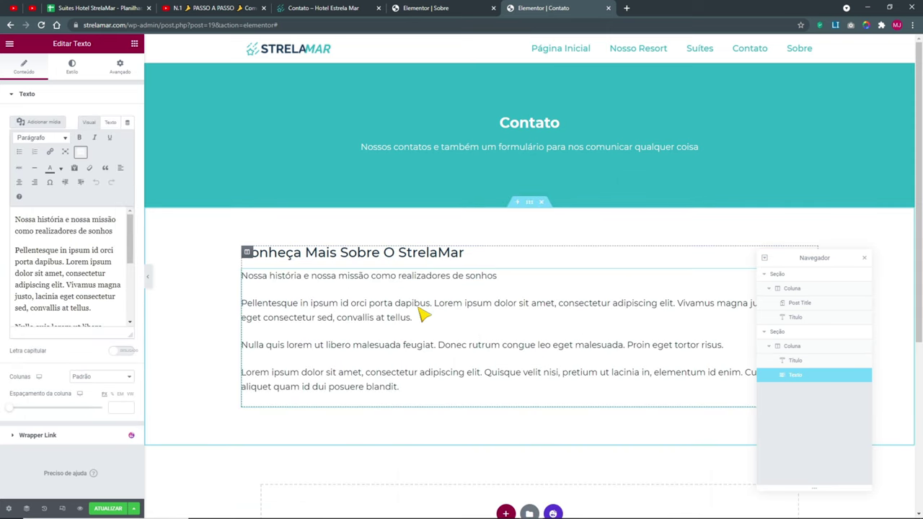
# - Replace the pasted heading's text with "Encontre-nos" copied from the reference Contato page
pyautogui.click(449, 12)
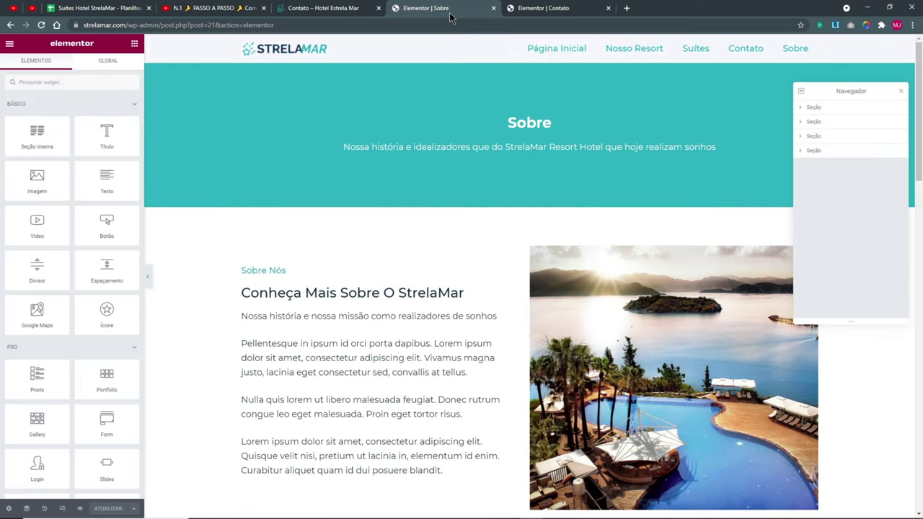
pyautogui.click(332, 9)
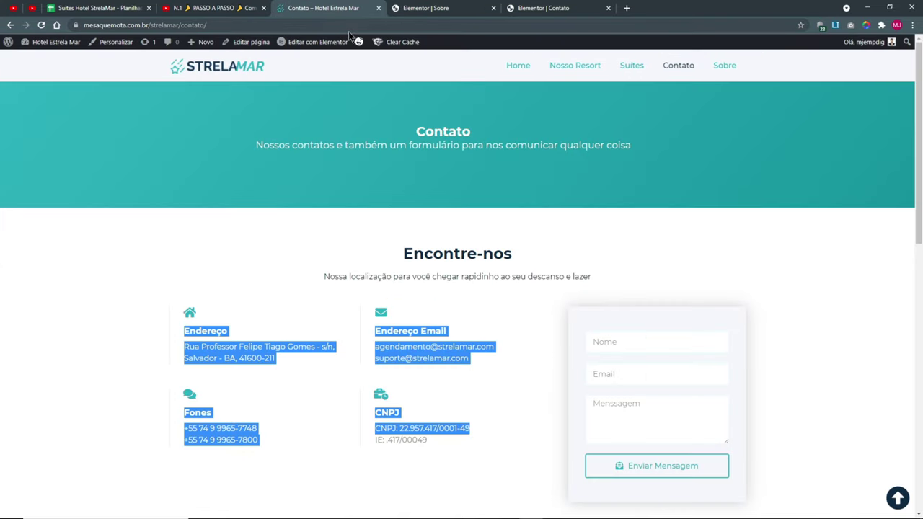
pyautogui.moveTo(514, 254); pyautogui.dragTo(403, 255)
pyautogui.hotkey('ctrl', 'c')
pyautogui.click(540, 11)
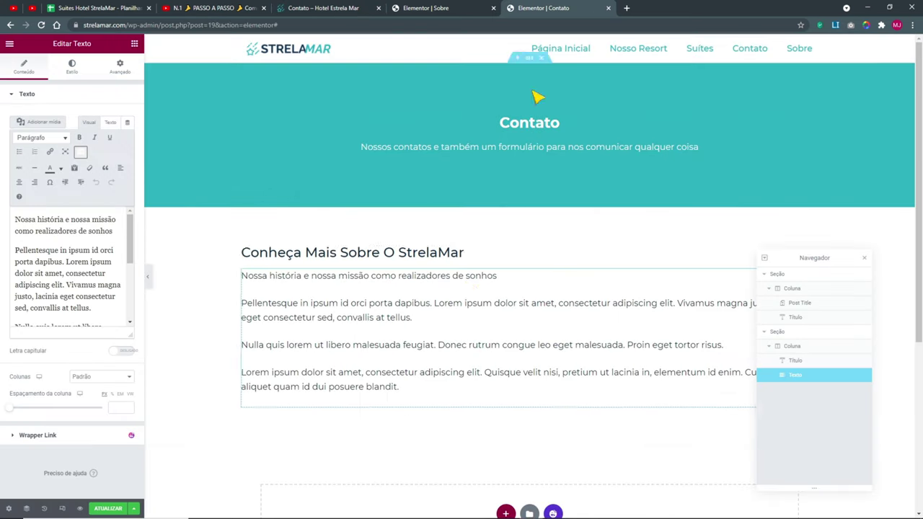
pyautogui.click(433, 258)
pyautogui.click(94, 142)
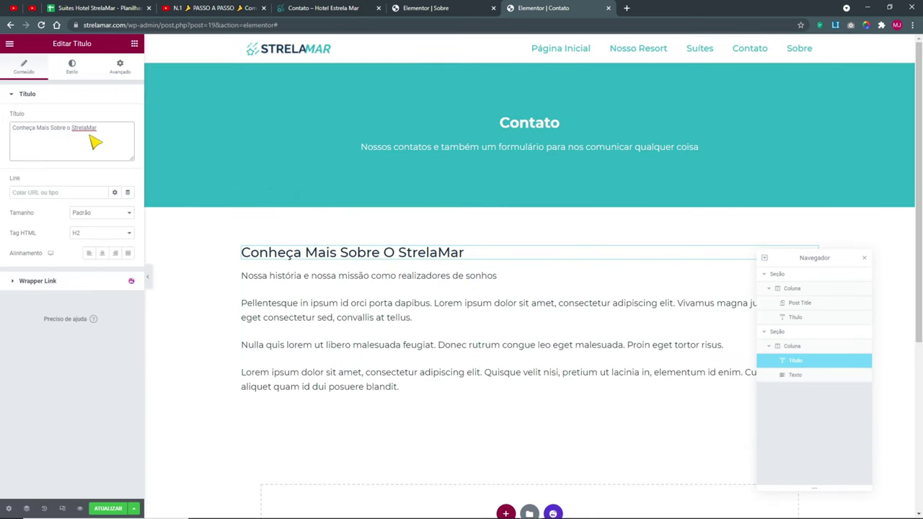
pyautogui.hotkey('ctrl', 'a')
pyautogui.hotkey('ctrl', 'v')
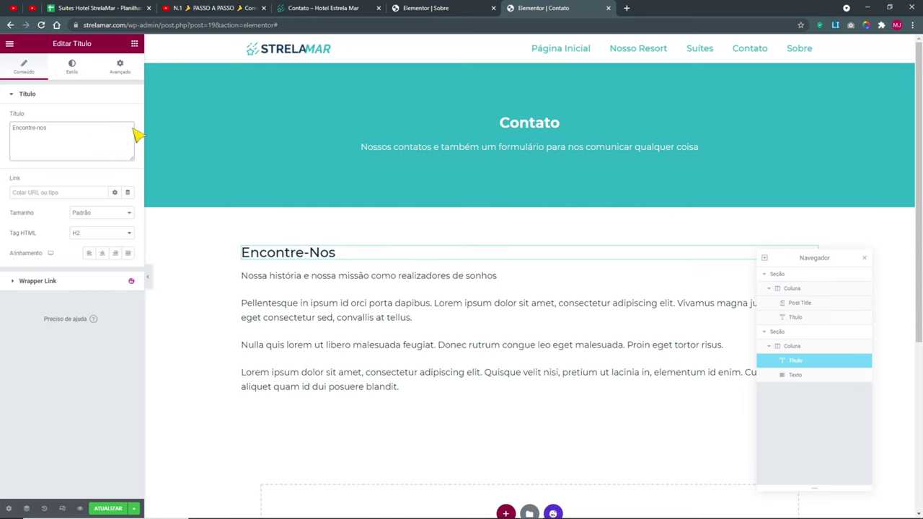
# - Replace the pasted body text with the reference subtitle "Nossa localização para você chegar rapidinho ao seu descanso e lazer"
pyautogui.click(440, 7)
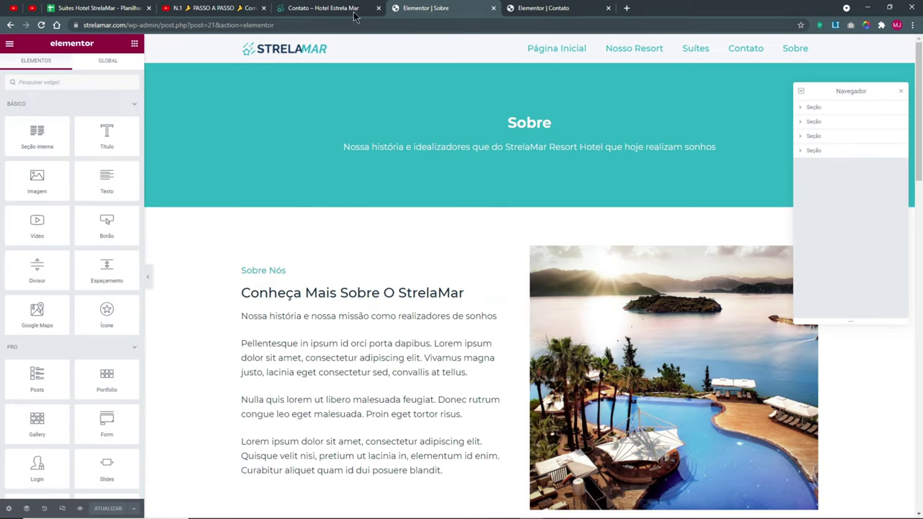
pyautogui.hotkey('ctrl', 'shift', 'Tab')
pyautogui.moveTo(595, 297); pyautogui.dragTo(288, 296)
pyautogui.hotkey('ctrl', 'c')
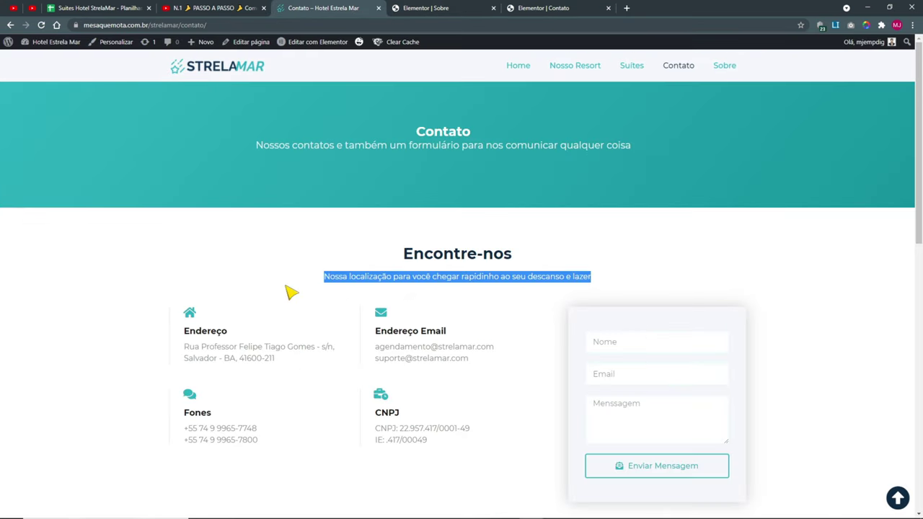
pyautogui.click(561, 14)
pyautogui.click(289, 278)
pyautogui.click(74, 247)
pyautogui.hotkey('ctrl', 'a')
pyautogui.hotkey('ctrl', 'v')
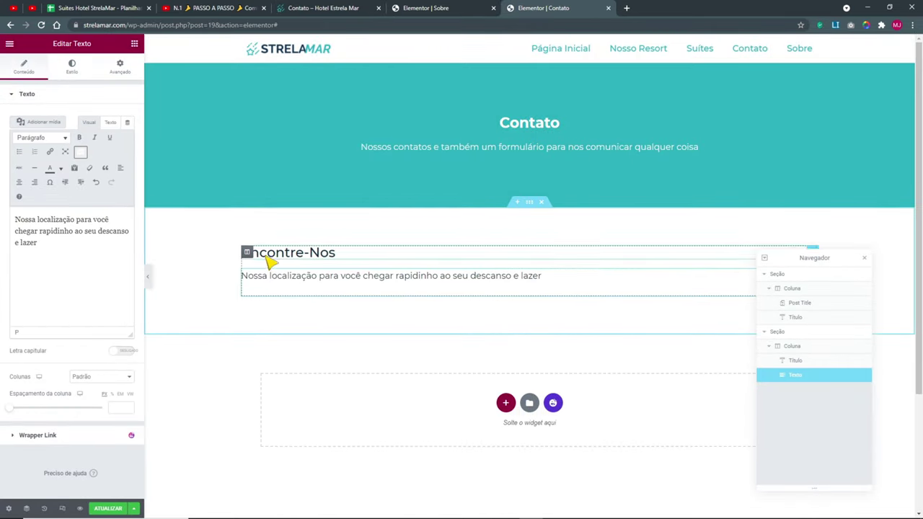
pyautogui.moveTo(363, 284); pyautogui.dragTo(534, 280)
pyautogui.click(545, 278)
# - Close the Sobre editor, check the contact form beside the contact details on the reference page, and return to the Contato editor
pyautogui.click(475, 8)
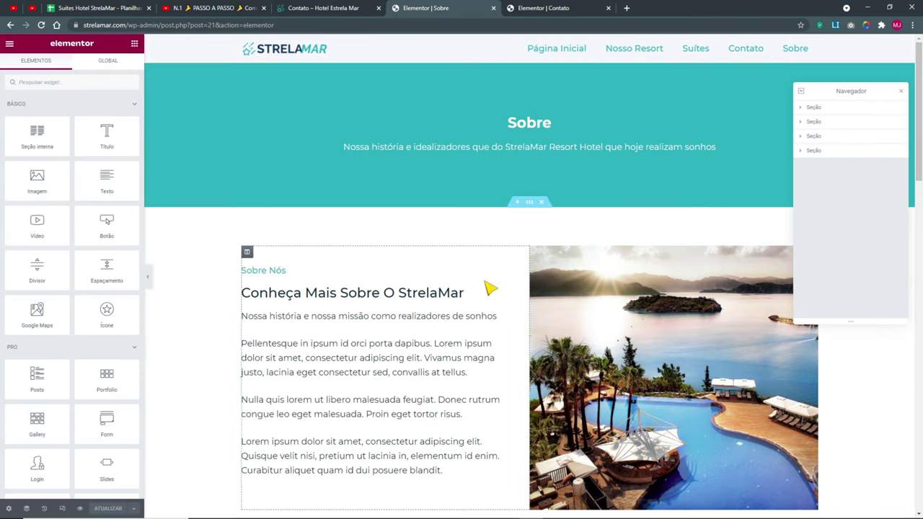
pyautogui.click(494, 10)
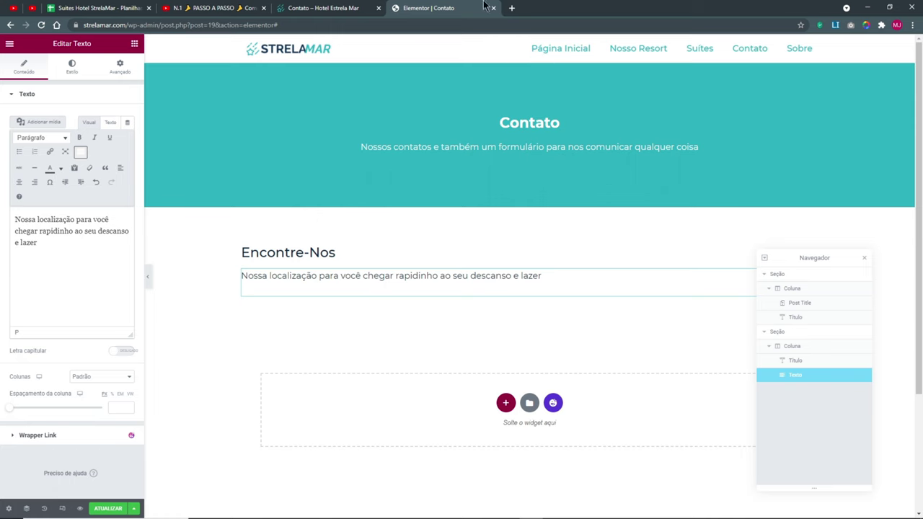
pyautogui.click(327, 16)
pyautogui.click(588, 351)
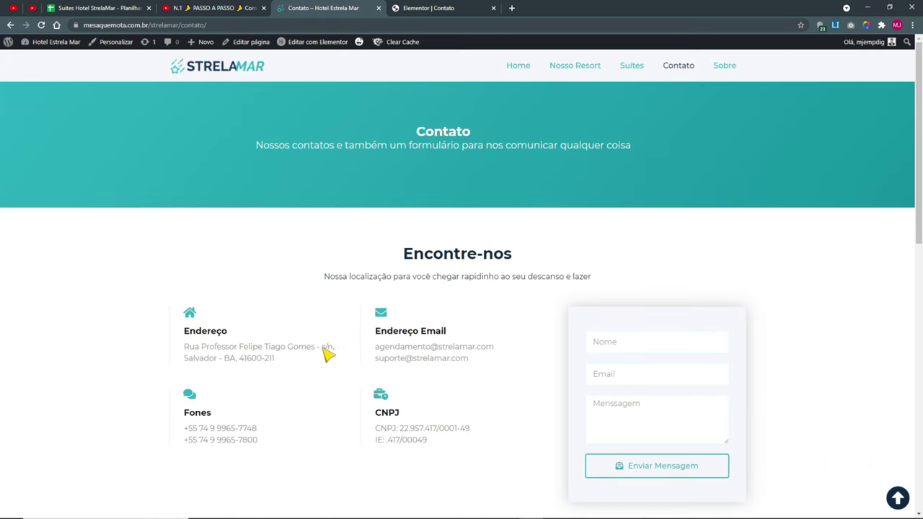
pyautogui.click(483, 9)
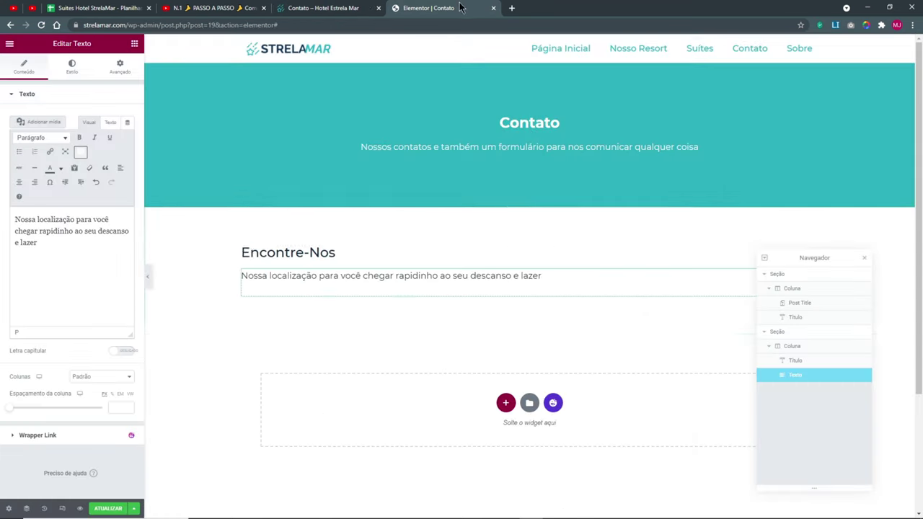
# - Add a second column to the Encontre-nos section and apply the first column's copied style to it
pyautogui.rightClick(248, 251)
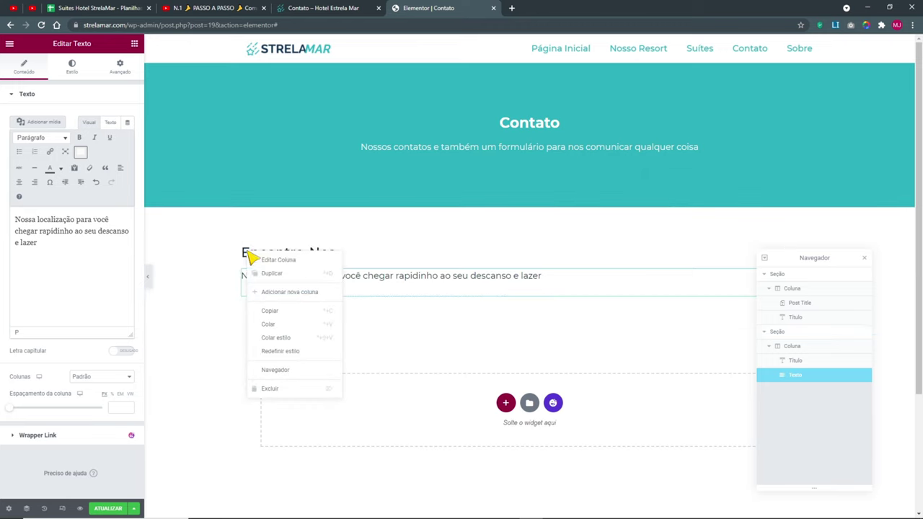
pyautogui.click(287, 296)
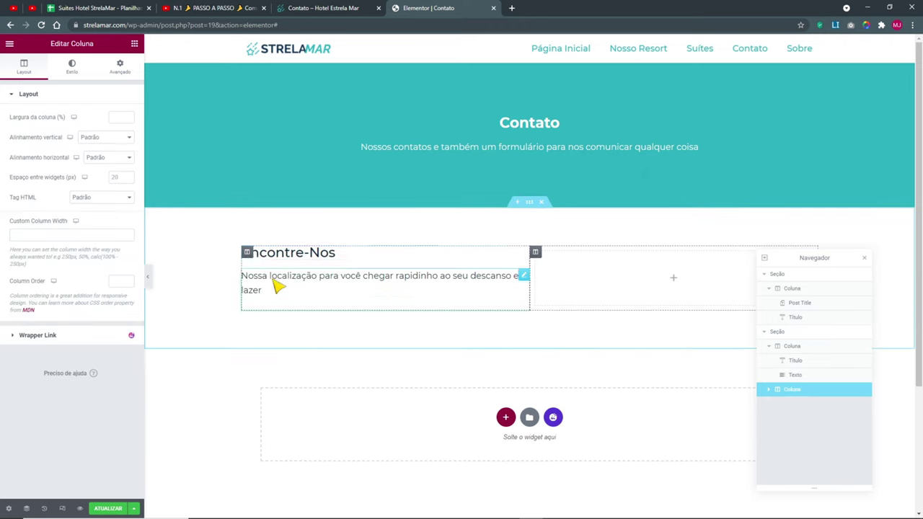
pyautogui.rightClick(249, 254)
pyautogui.click(287, 317)
pyautogui.rightClick(537, 252)
pyautogui.click(570, 328)
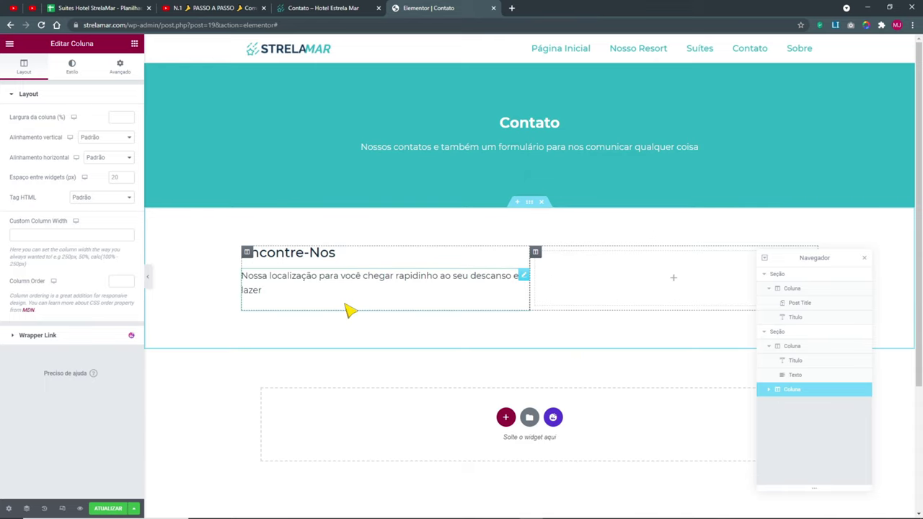
# - Close the Navigator and insert the Head Quarter, Mailing Address and Business Talk block from the Contact template blocks below the Encontre-nos section
pyautogui.click(865, 258)
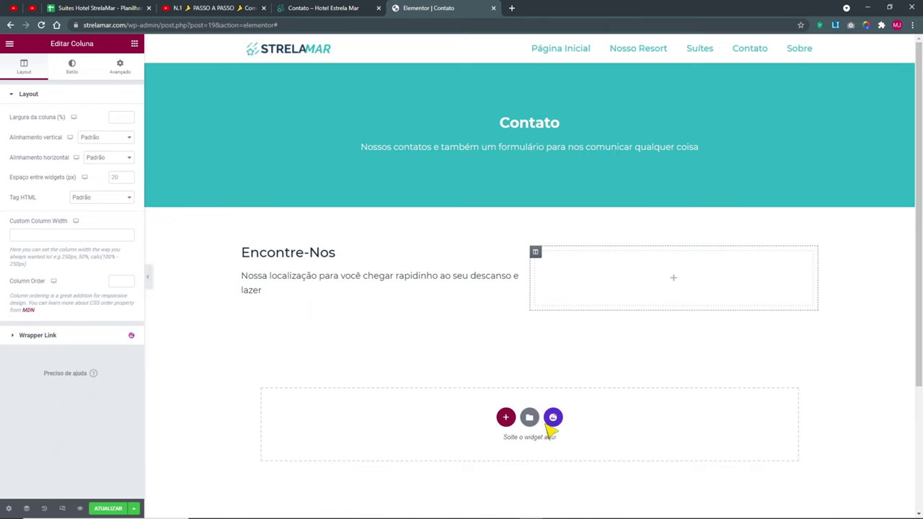
pyautogui.click(553, 418)
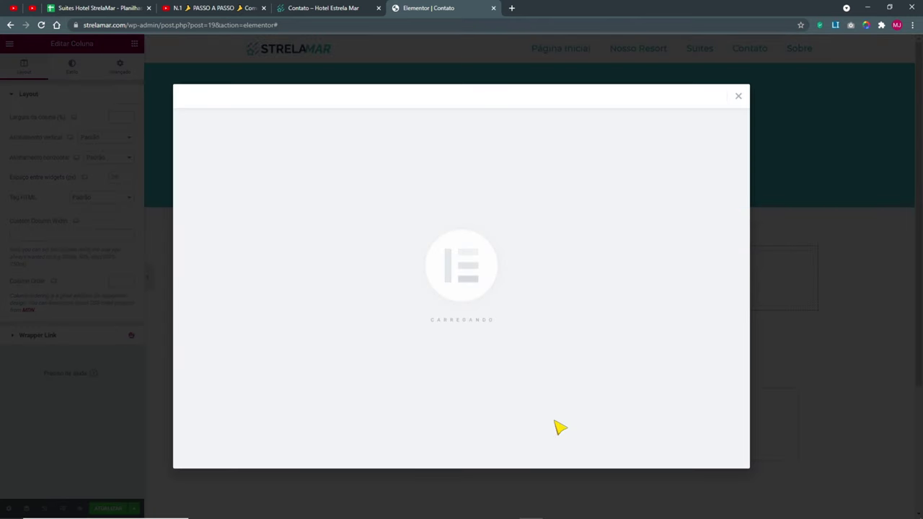
pyautogui.click(197, 128)
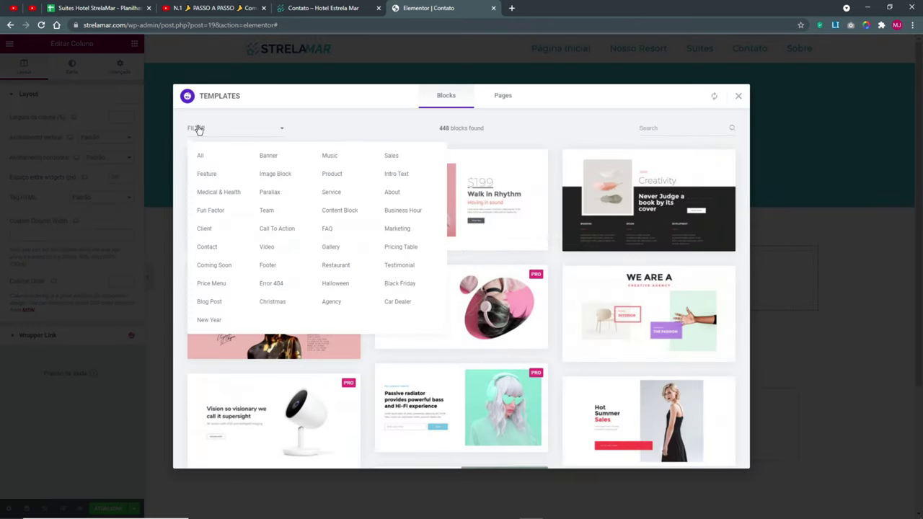
pyautogui.click(207, 247)
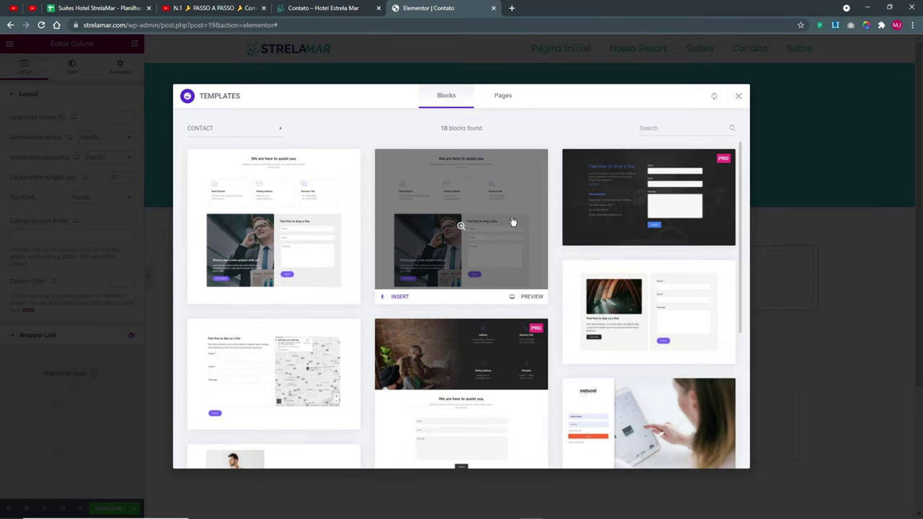
pyautogui.scroll(-2, 694, 278)
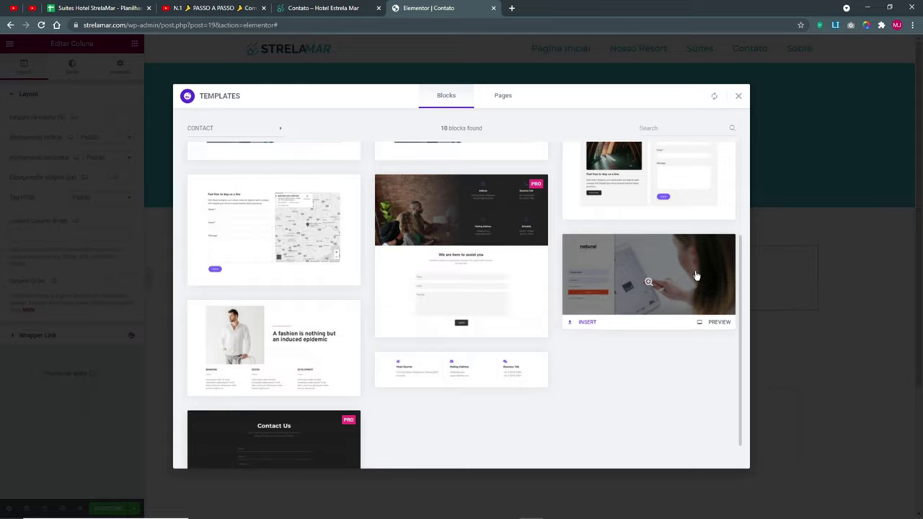
pyautogui.click(466, 342)
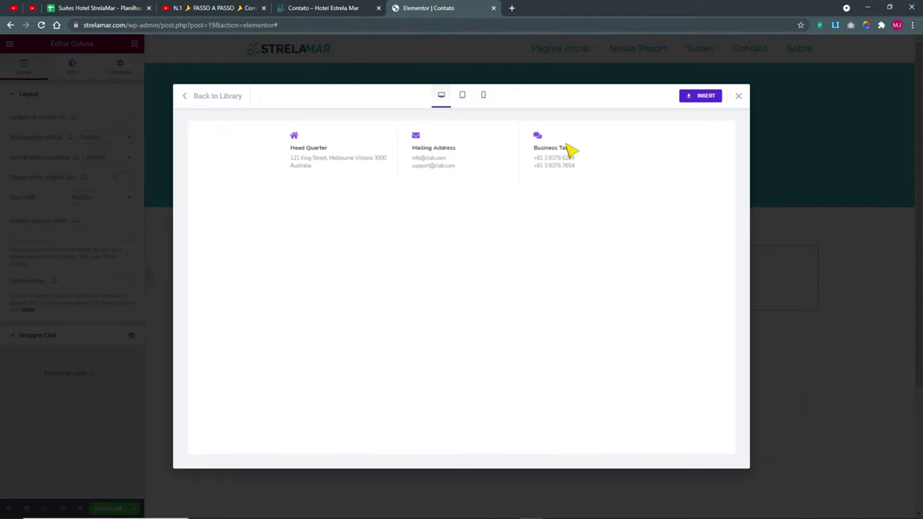
pyautogui.click(700, 101)
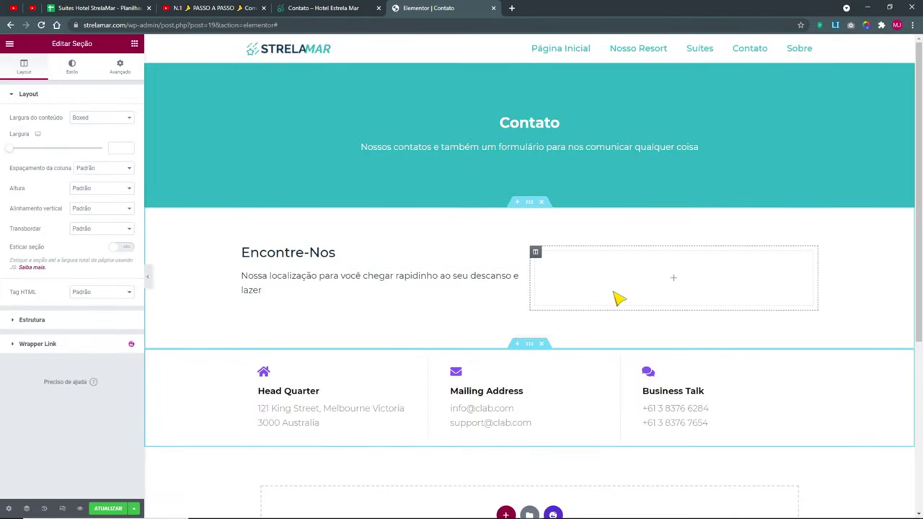
# - Retitle the Head Quarter info box "Endereço", matching the first contact box on the reference page
pyautogui.click(328, 13)
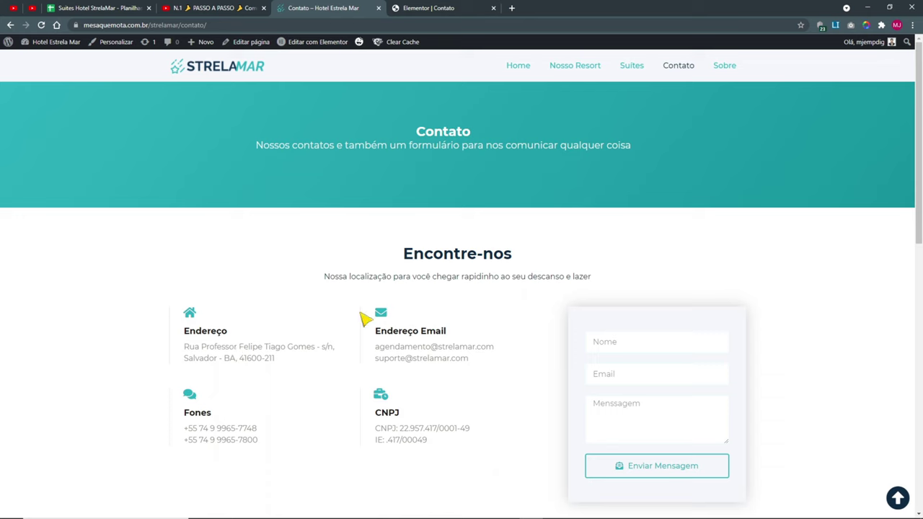
pyautogui.hotkey('ctrl', 'Tab')
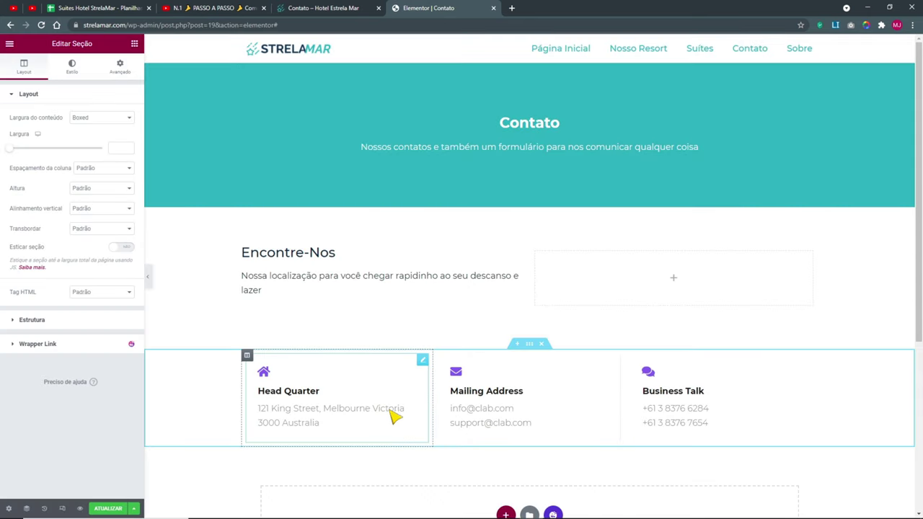
pyautogui.rightClick(339, 390)
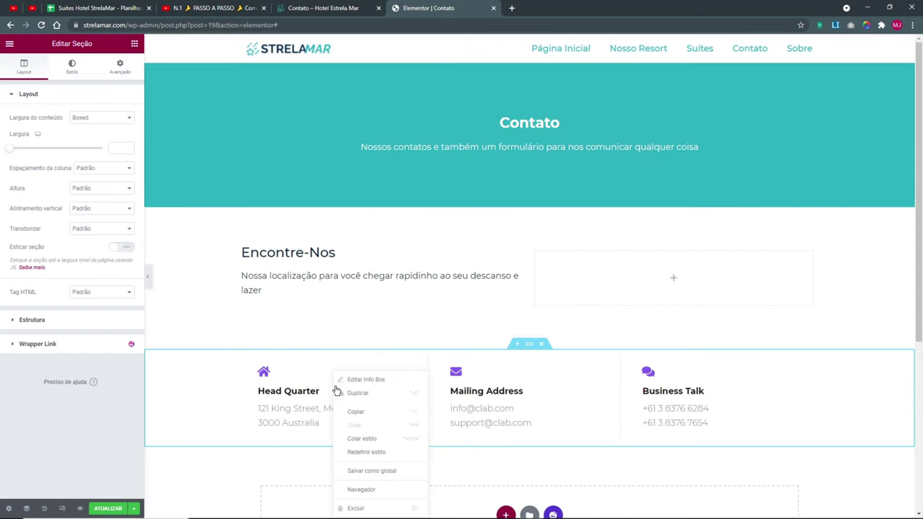
pyautogui.click(354, 380)
pyautogui.hotkey('ctrl', 'shift', 'Tab')
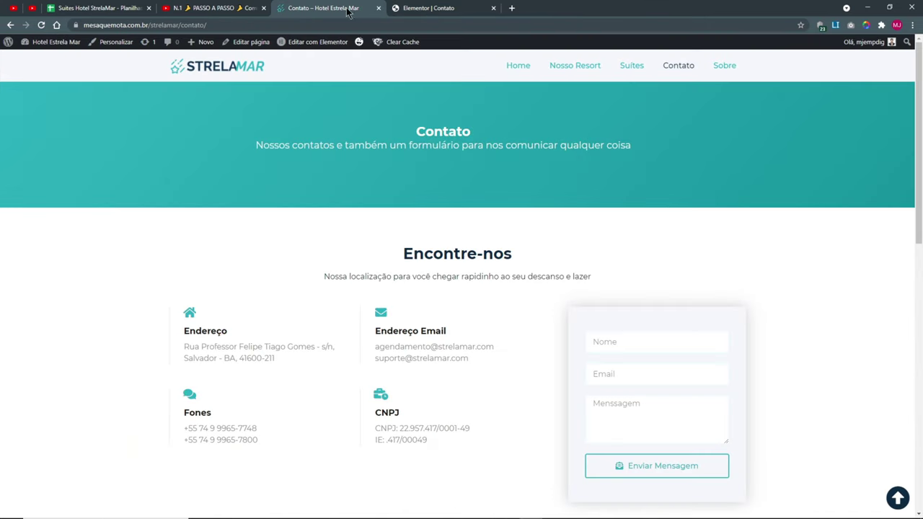
pyautogui.hotkey('ctrl', 'Tab')
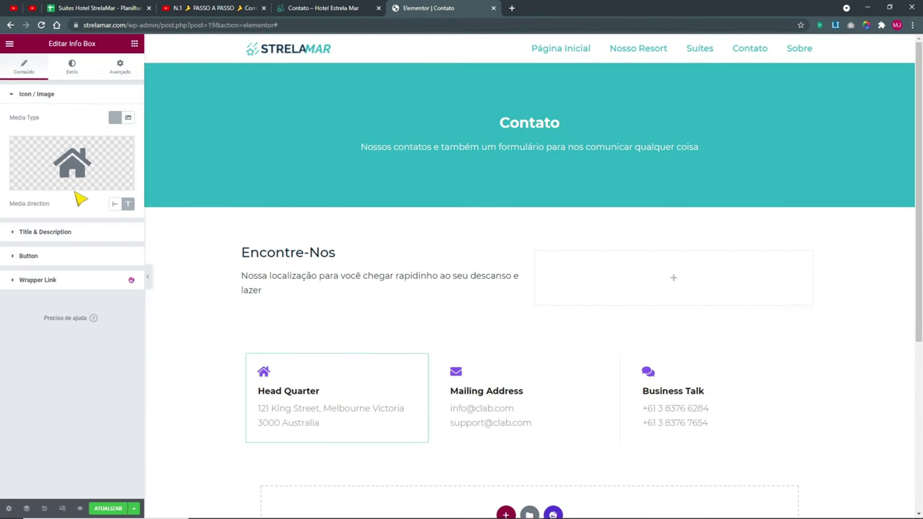
pyautogui.click(44, 232)
pyautogui.click(21, 154)
pyautogui.write('eNDEREÇO')
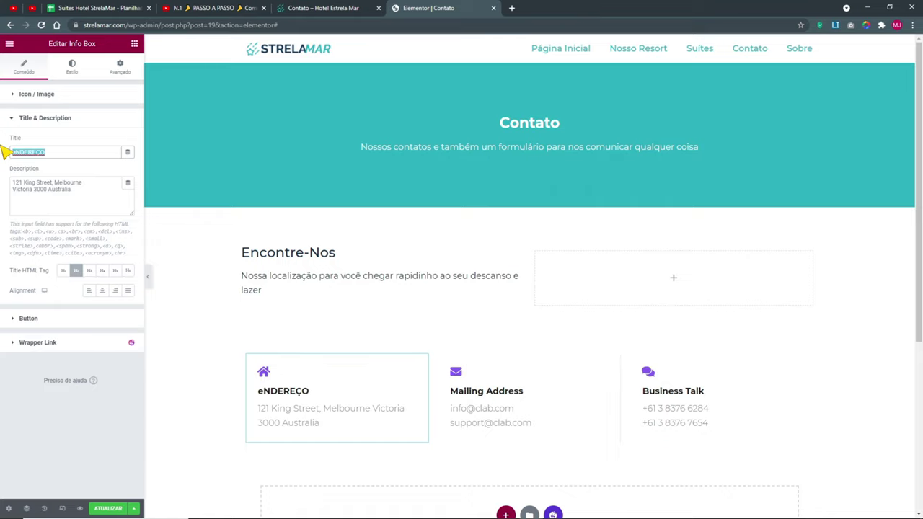
pyautogui.write('Endereço')
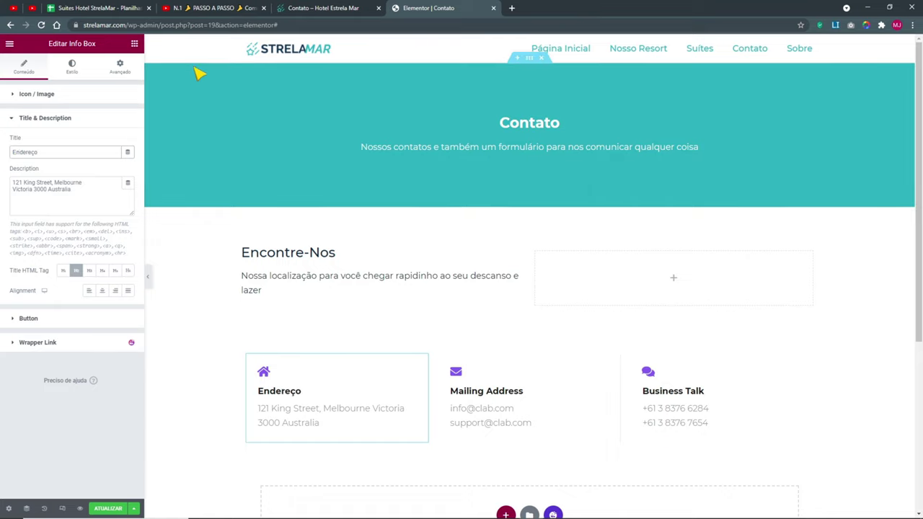
# - Replace the Endereço box's description with the hotel's street address copied from the reference page
pyautogui.click(323, 8)
pyautogui.moveTo(282, 365); pyautogui.dragTo(186, 347)
pyautogui.rightClick(206, 350)
pyautogui.click(227, 357)
pyautogui.click(433, 8)
pyautogui.click(284, 408)
pyautogui.click(76, 203)
pyautogui.hotkey('ctrl', 'a')
pyautogui.hotkey('ctrl', 'v')
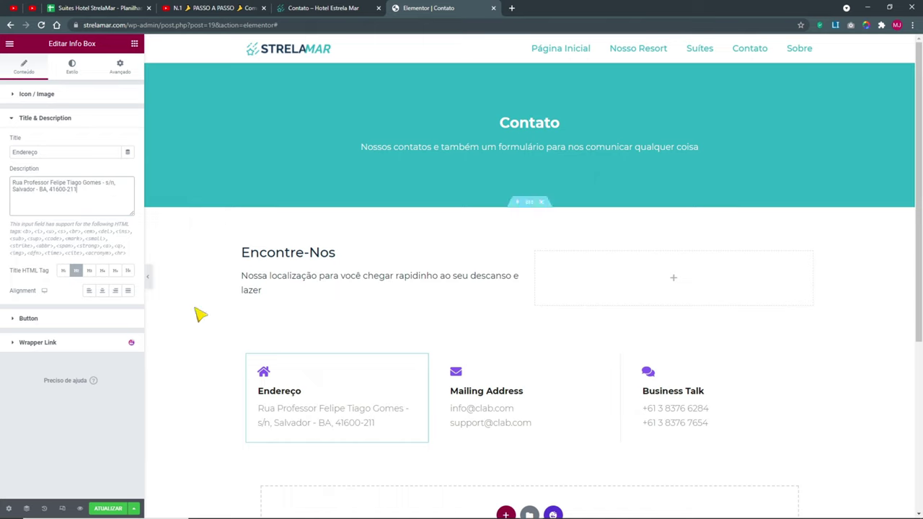
# - Set the Endereço icon to the global color Primário and compare it with the reference page
pyautogui.click(74, 66)
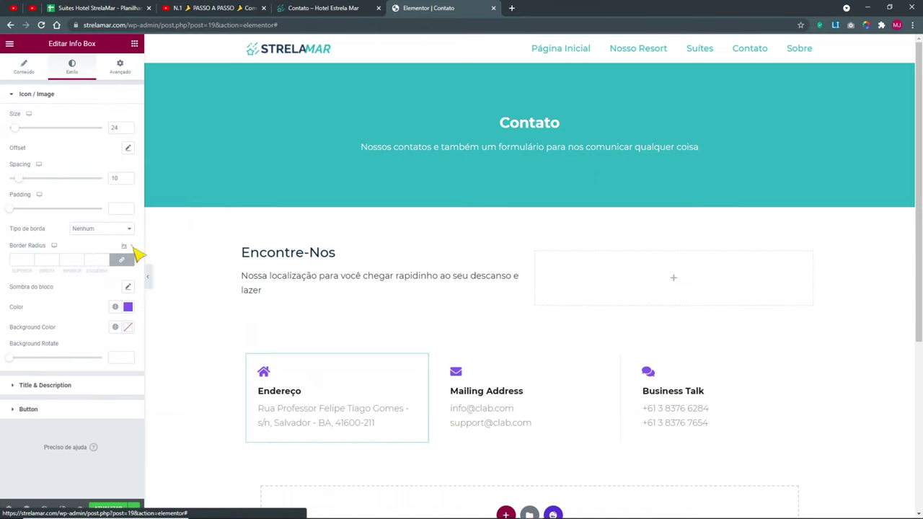
pyautogui.click(115, 306)
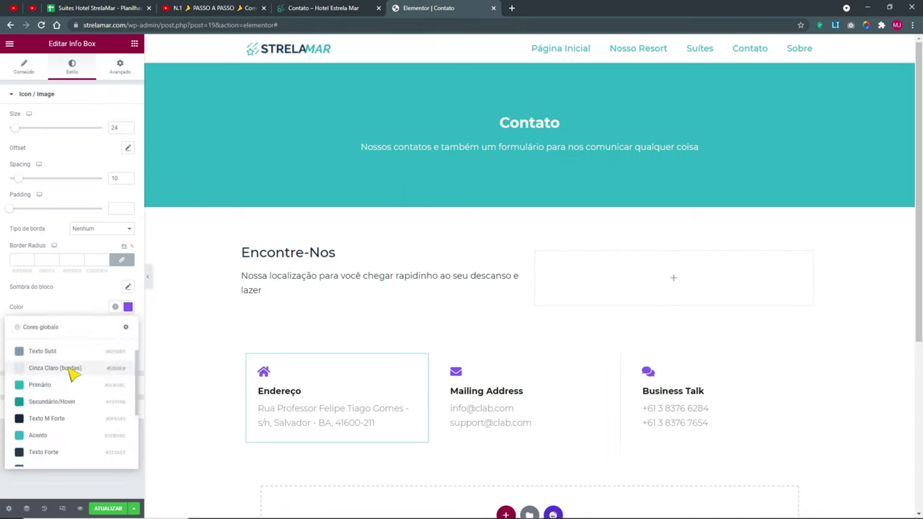
pyautogui.click(53, 387)
pyautogui.hotkey('ctrl', 'pageup')
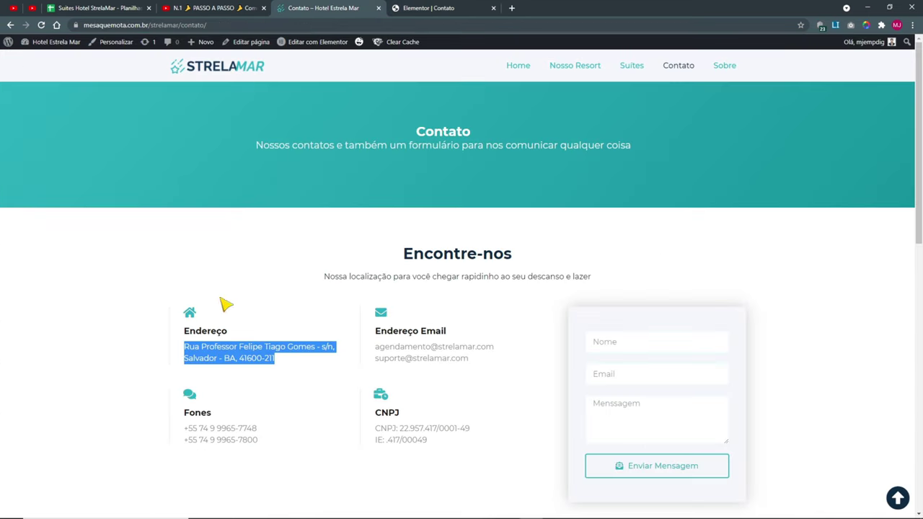
pyautogui.click(212, 361)
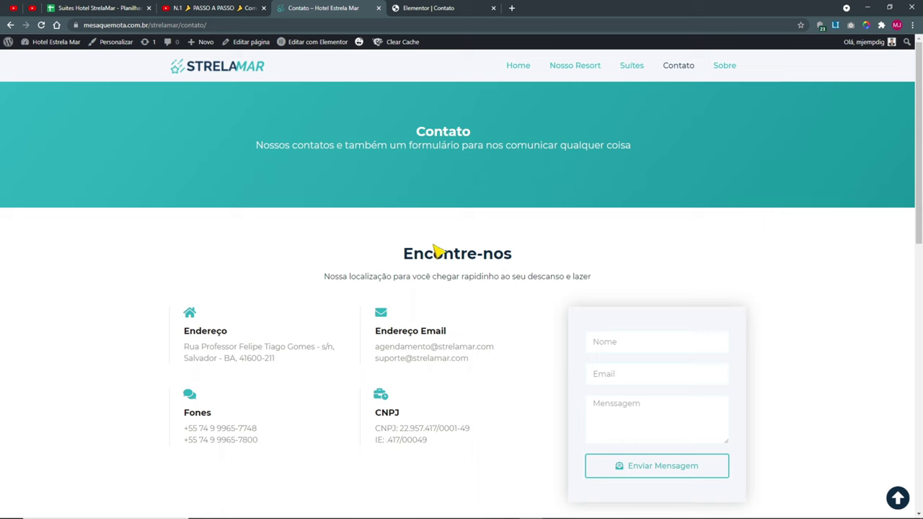
pyautogui.hotkey('ctrl', 'pagedown')
# - Copy the Endereço info box and apply its style to the Mailing Address and Business Talk boxes
pyautogui.rightClick(296, 376)
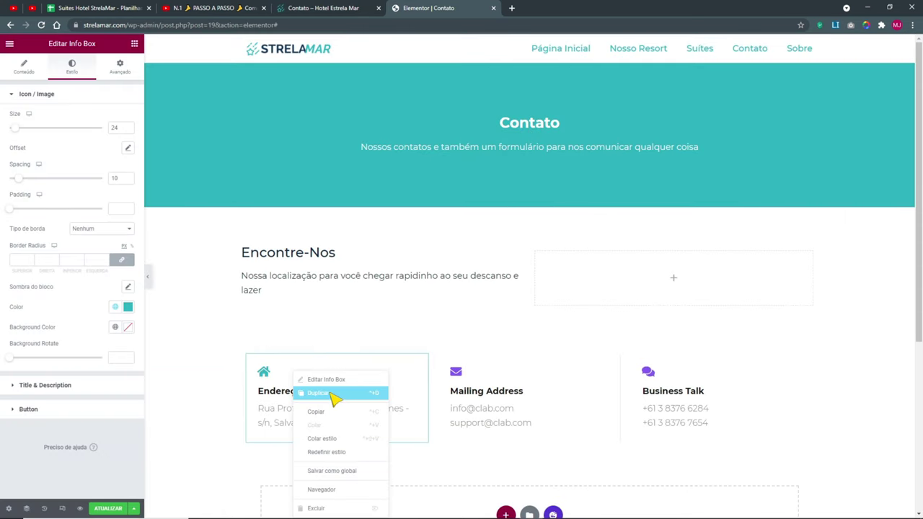
pyautogui.click(321, 411)
pyautogui.rightClick(487, 375)
pyautogui.rightClick(672, 375)
pyautogui.click(681, 439)
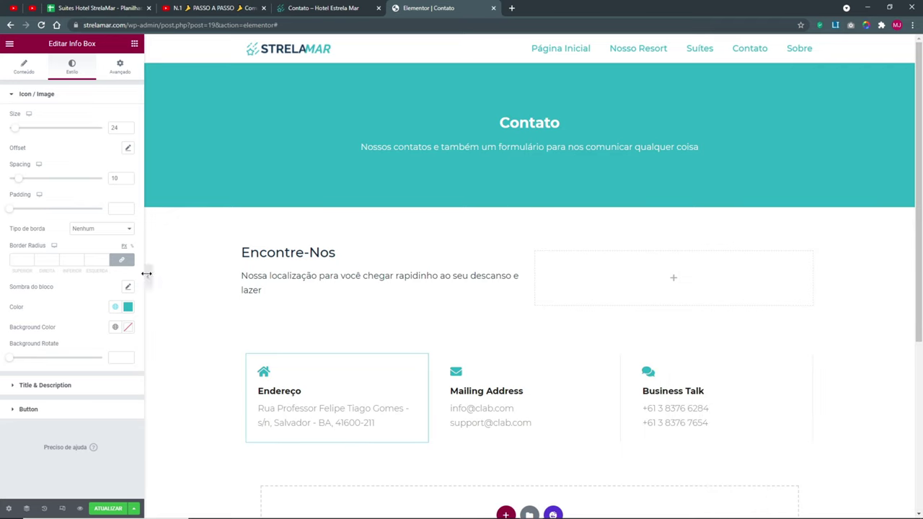
# - Preview the Contato page at full width and compare its contact box layout with the reference page
pyautogui.click(148, 277)
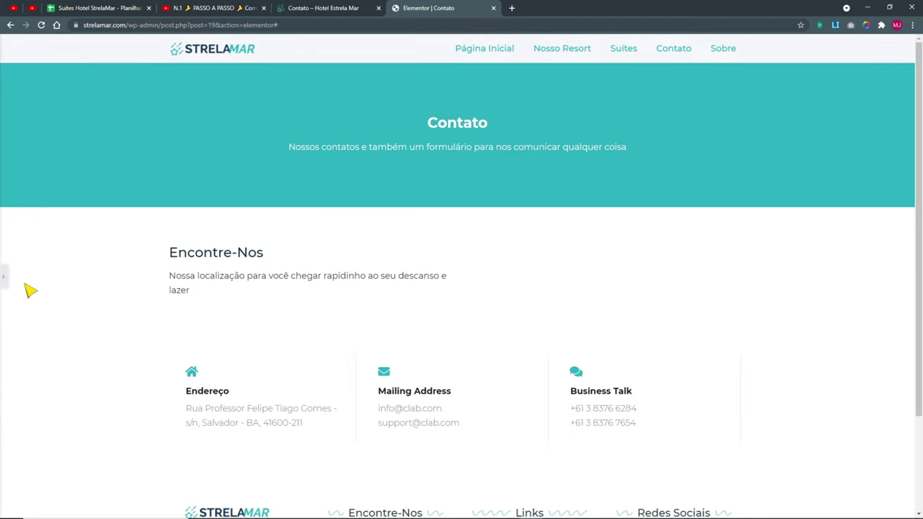
pyautogui.click(315, 8)
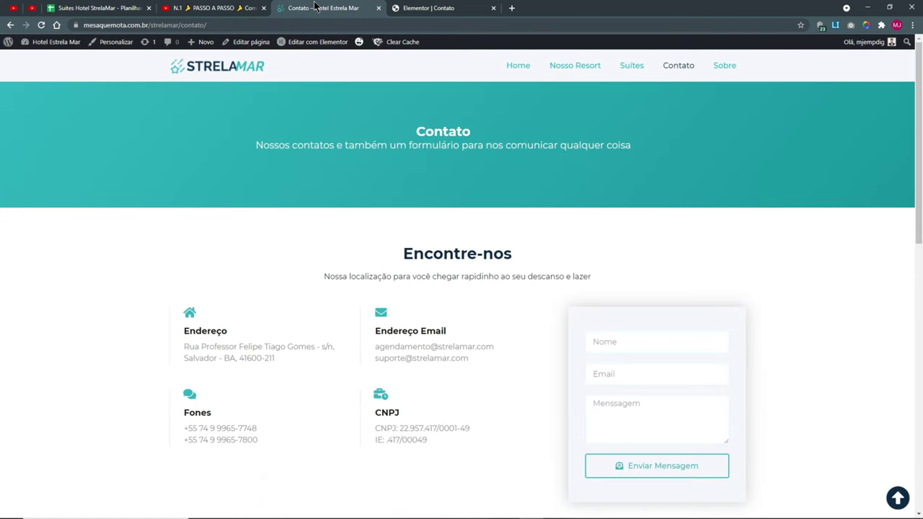
pyautogui.click(458, 7)
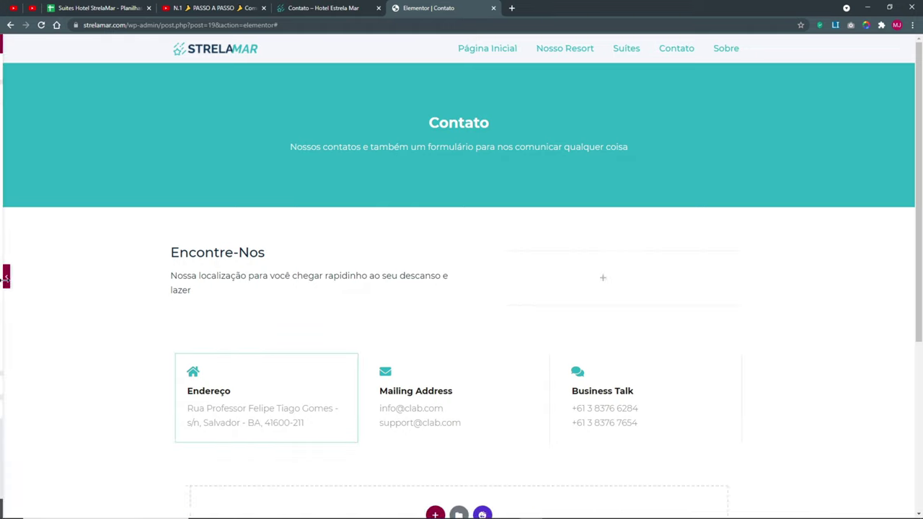
pyautogui.click(6, 276)
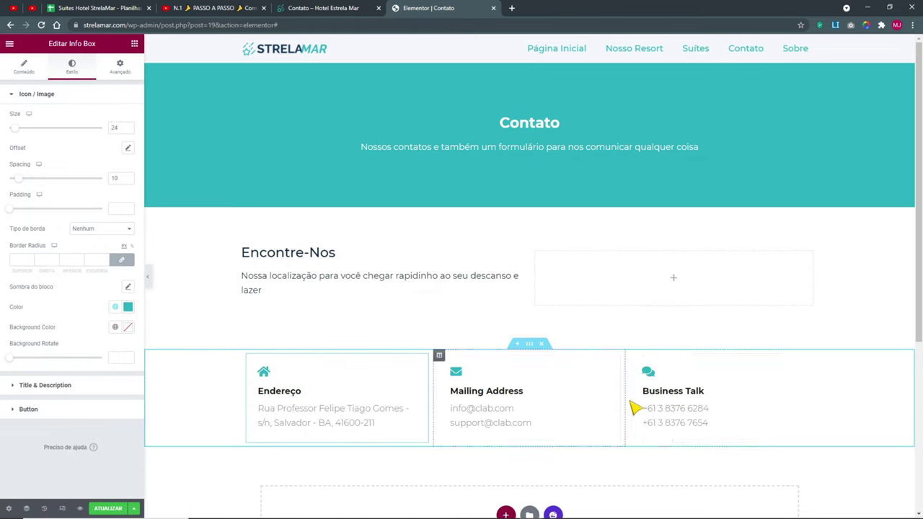
# - Move the Mailing Address and Business Talk info boxes into the first column, stacked below Endereço
pyautogui.rightClick(632, 356)
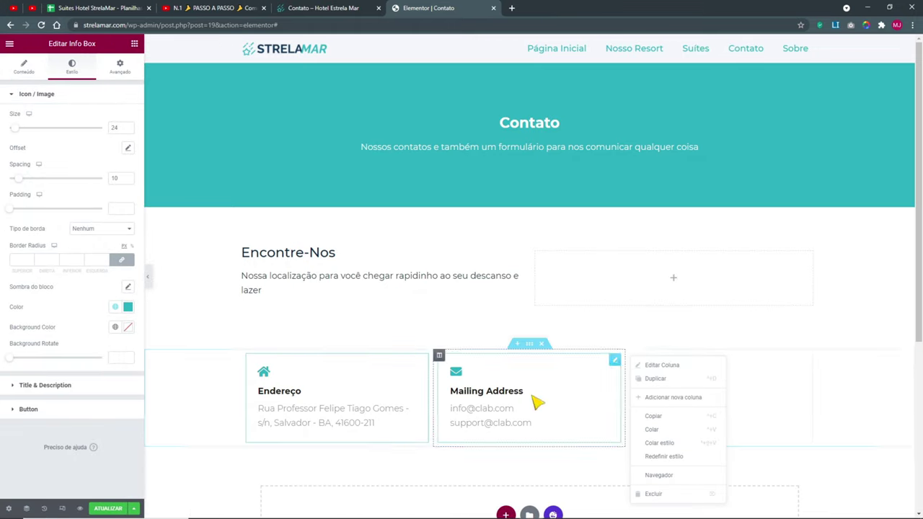
pyautogui.scroll(-2, 404, 386)
pyautogui.click(913, 344)
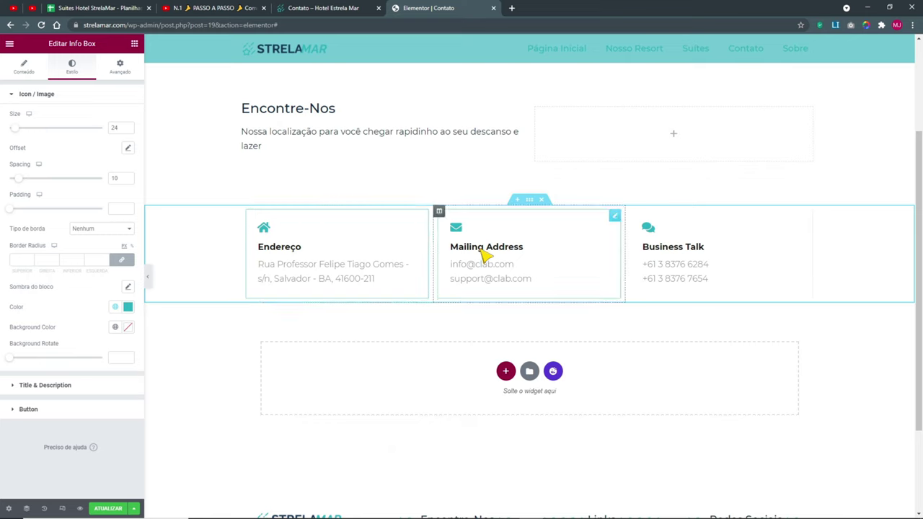
pyautogui.doubleClick(556, 263)
pyautogui.moveTo(617, 220); pyautogui.dragTo(371, 250)
pyautogui.moveTo(808, 217); pyautogui.dragTo(346, 375)
# - Delete the two empty columns of the contact section and duplicate the Business Talk info box
pyautogui.rightClick(475, 257)
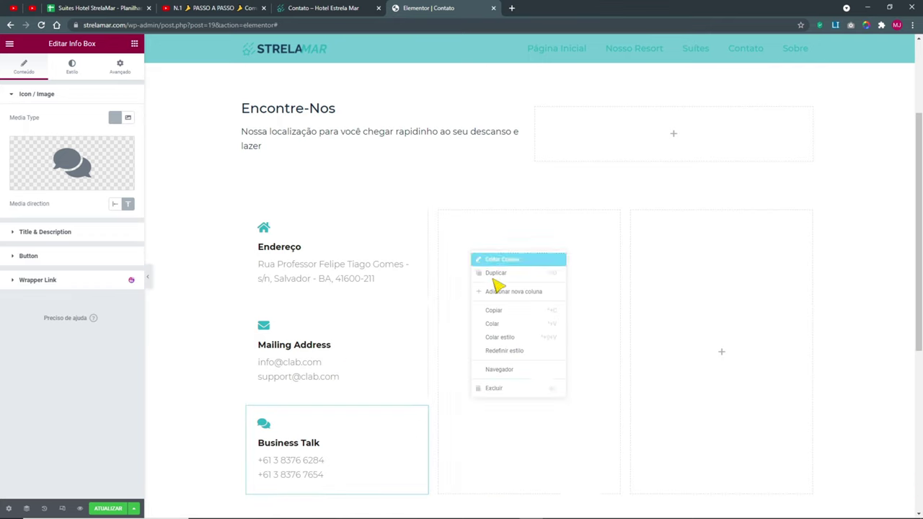
pyautogui.click(500, 389)
pyautogui.rightClick(570, 272)
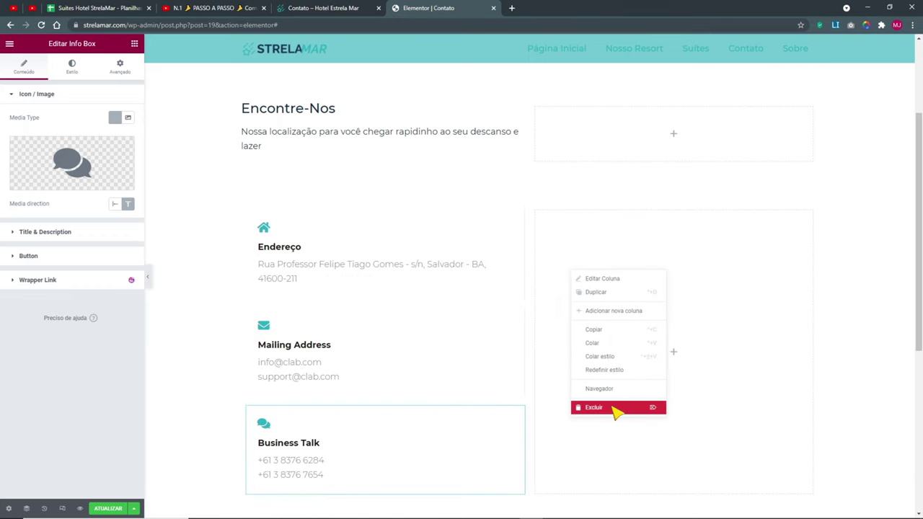
pyautogui.click(616, 411)
pyautogui.rightClick(291, 428)
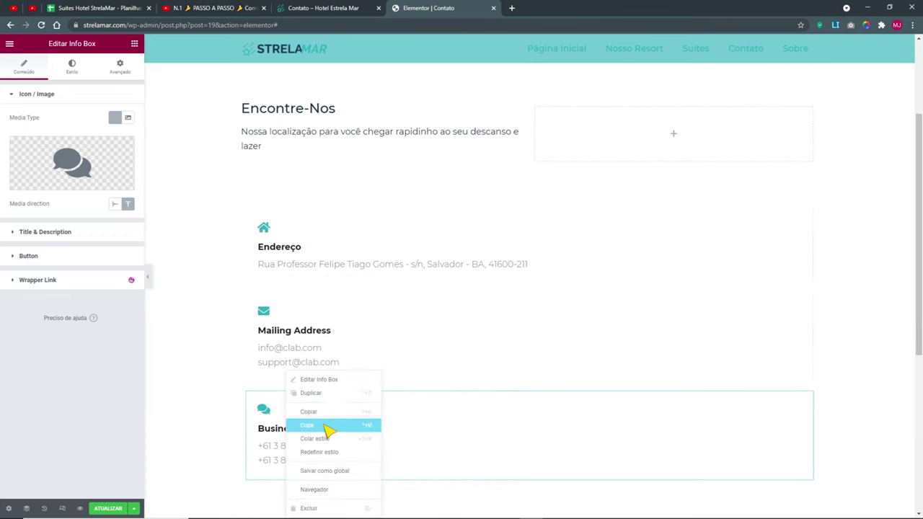
pyautogui.click(324, 394)
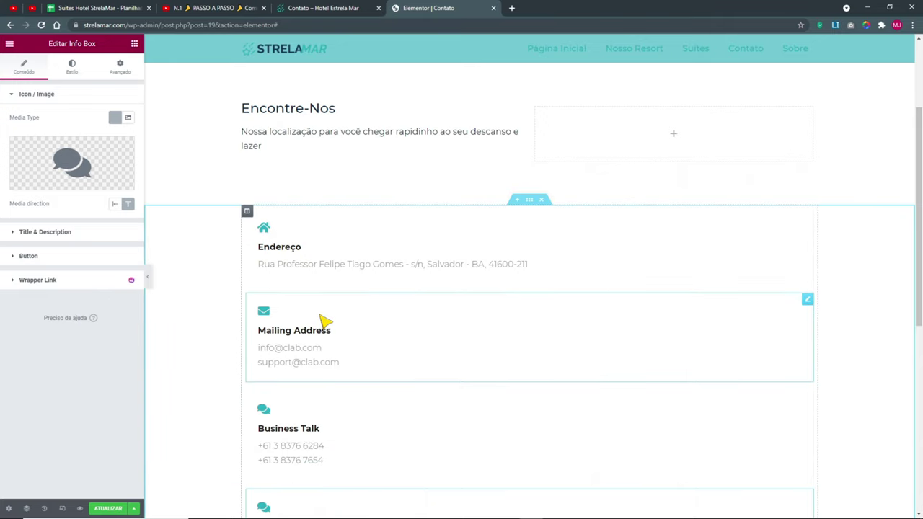
# - Replace the Mailing Address box's title with "Endereço Email" copied from the reference page
pyautogui.click(328, 325)
pyautogui.click(344, 9)
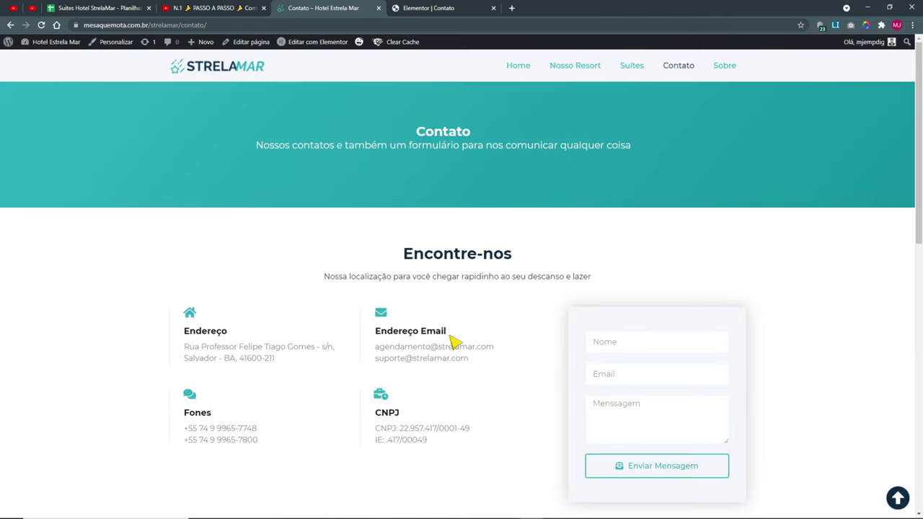
pyautogui.moveTo(424, 334); pyautogui.dragTo(377, 337)
pyautogui.click(443, 8)
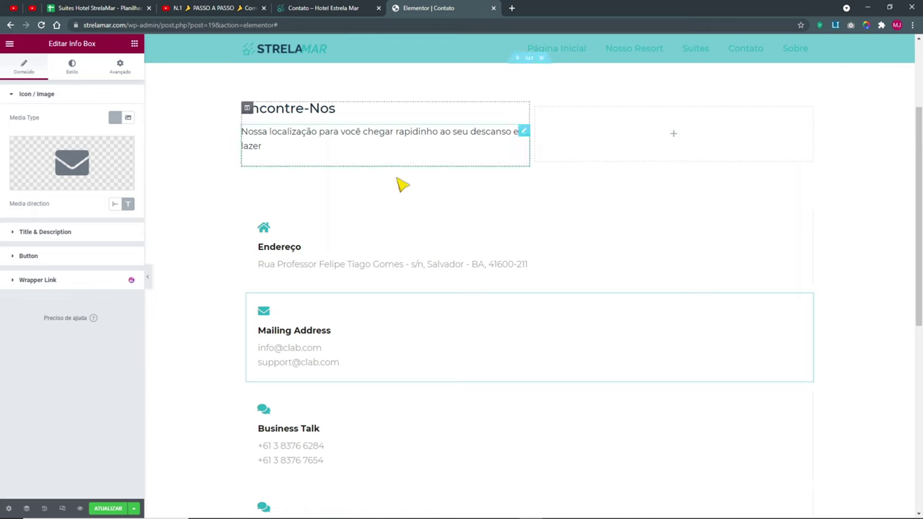
pyautogui.click(265, 334)
pyautogui.click(37, 232)
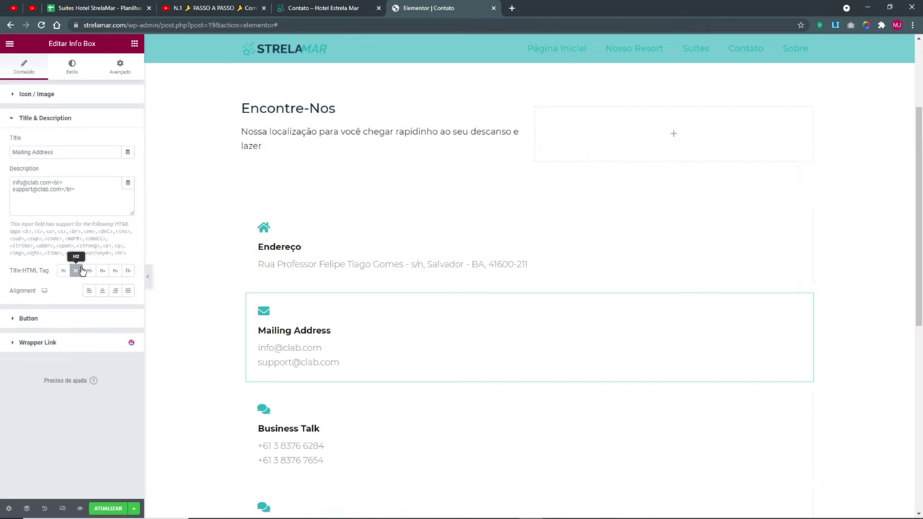
pyautogui.moveTo(71, 152); pyautogui.dragTo(5, 153)
pyautogui.hotkey('ctrl', 'v')
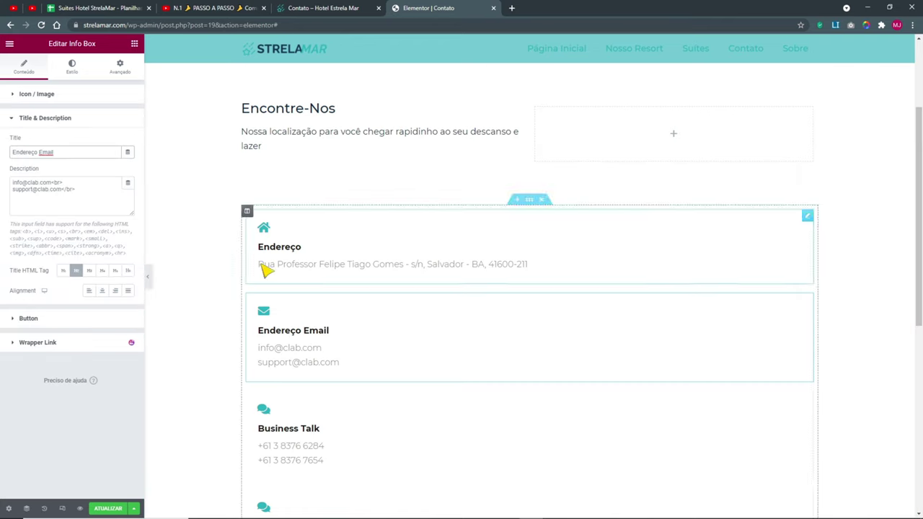
# - Replace the Endereço Email box's description with the two hotel e-mail addresses copied from the reference page
pyautogui.click(345, 8)
pyautogui.click(459, 354)
pyautogui.moveTo(493, 365); pyautogui.dragTo(376, 353)
pyautogui.click(429, 8)
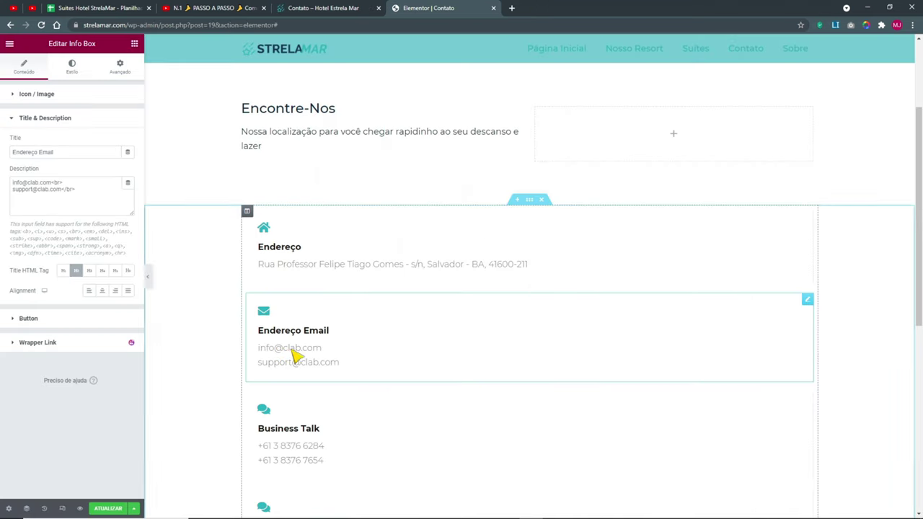
pyautogui.moveTo(93, 190); pyautogui.dragTo(6, 160)
pyautogui.hotkey('ctrl', 'v')
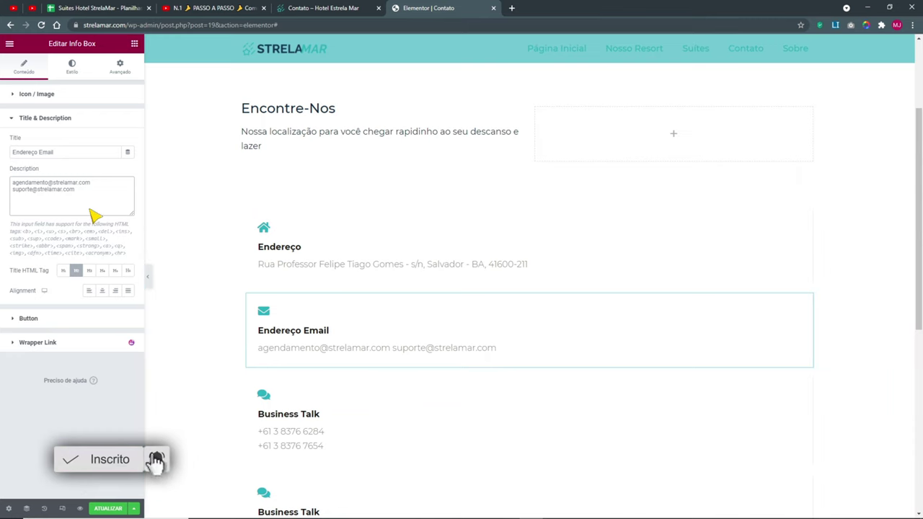
# - Insert a <br> tag after the first e-mail address so the two addresses sit on separate lines
pyautogui.hotkey('ctrl', '+')
pyautogui.hotkey('ctrl', '+')
pyautogui.hotkey('ctrl', '+')
pyautogui.hotkey('ctrl', '+')
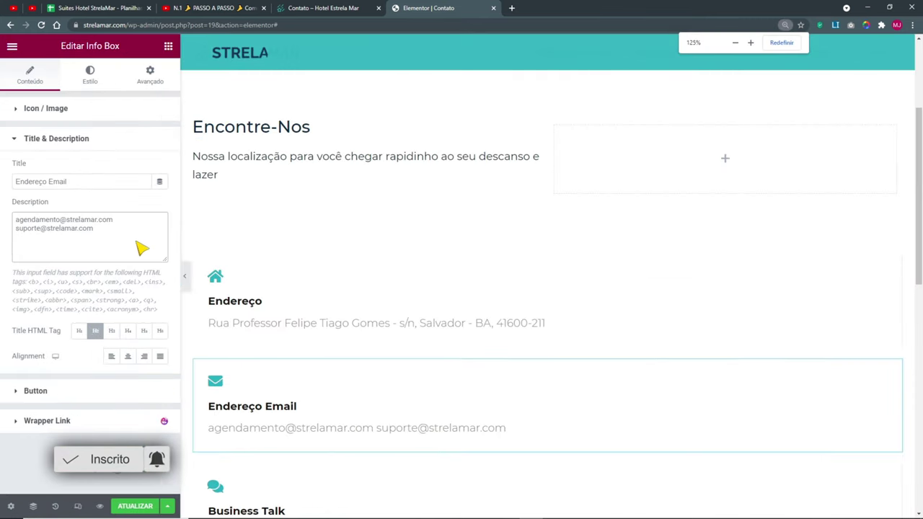
pyautogui.write('<>')
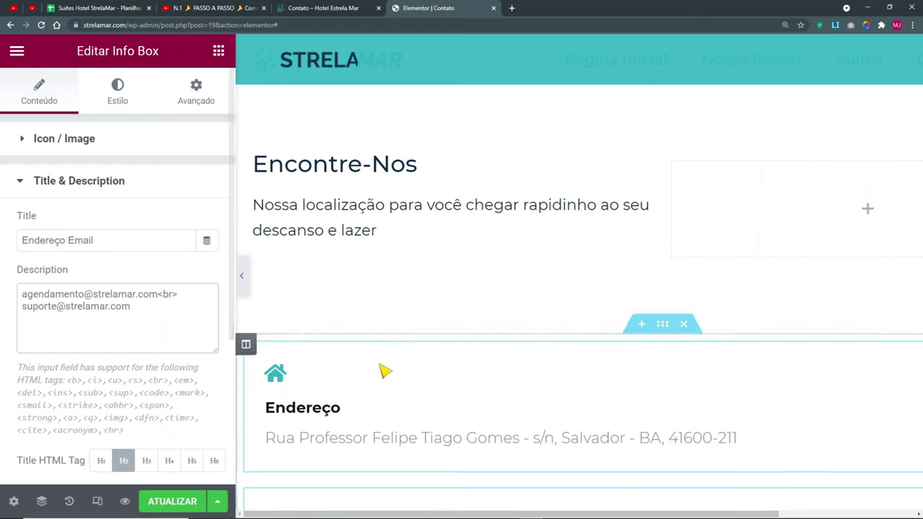
pyautogui.scroll(-4, 382, 361)
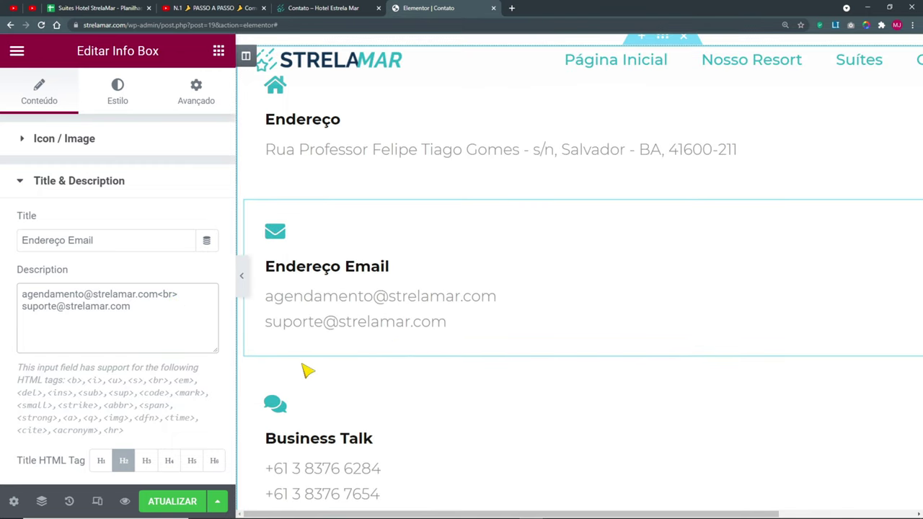
pyautogui.hotkey('ctrl', '0')
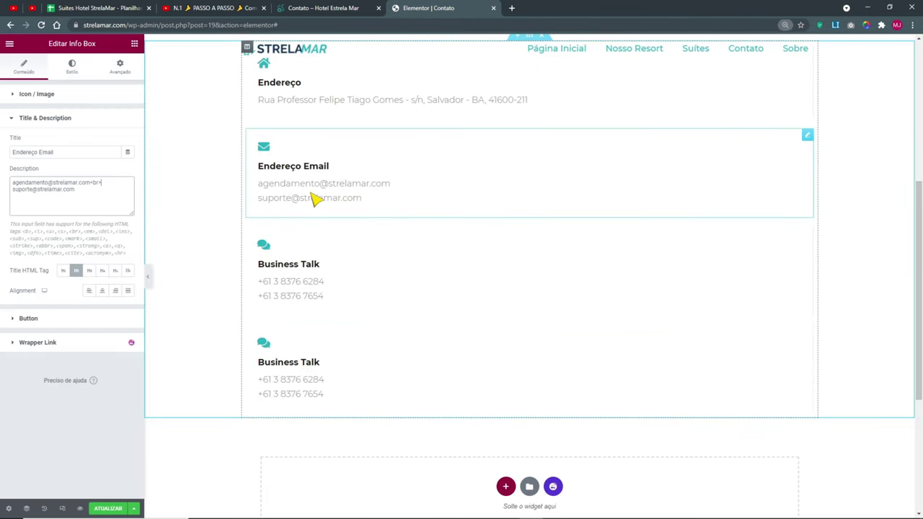
# - Change the title of the first Business Talk info box to "Fones", taken from the reference page
pyautogui.click(320, 282)
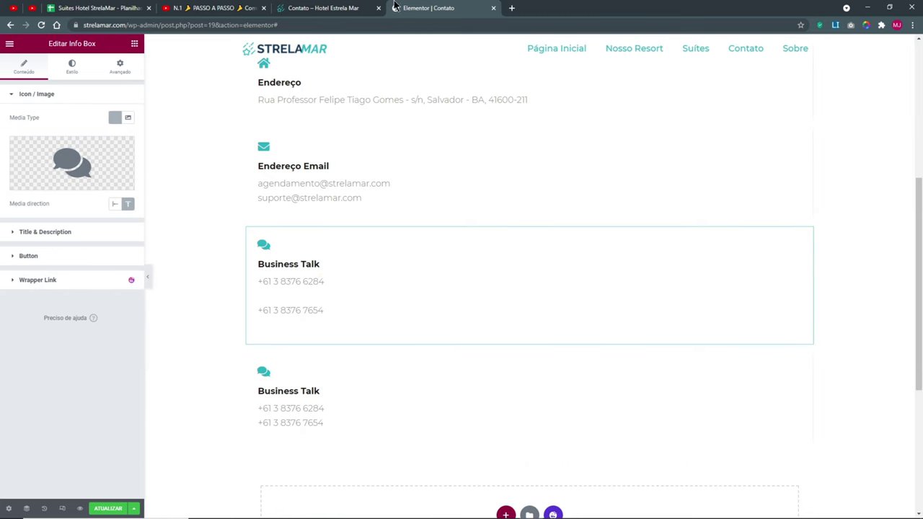
pyautogui.click(346, 8)
pyautogui.moveTo(212, 413); pyautogui.dragTo(200, 414)
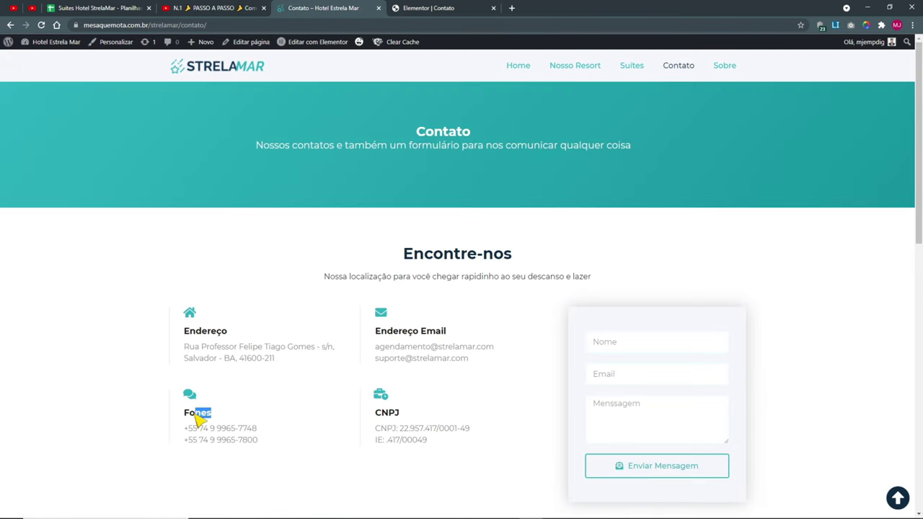
pyautogui.click(451, 9)
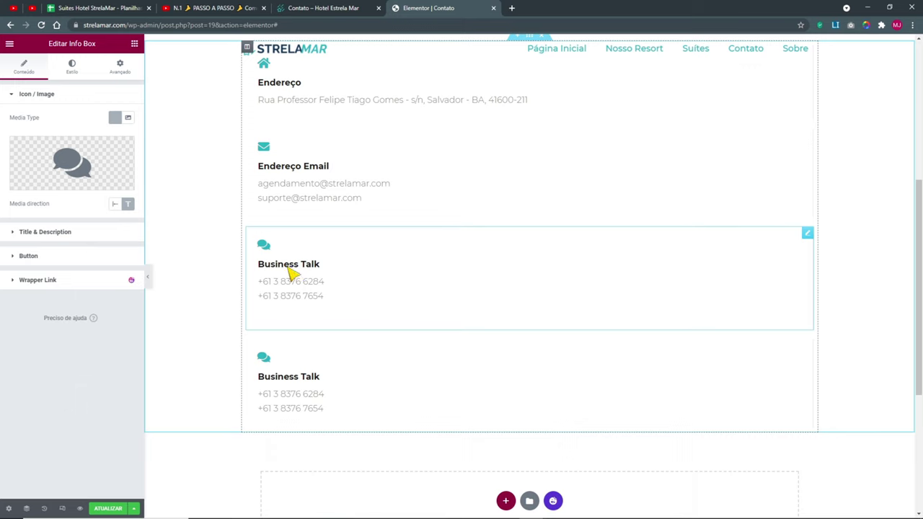
pyautogui.click(43, 233)
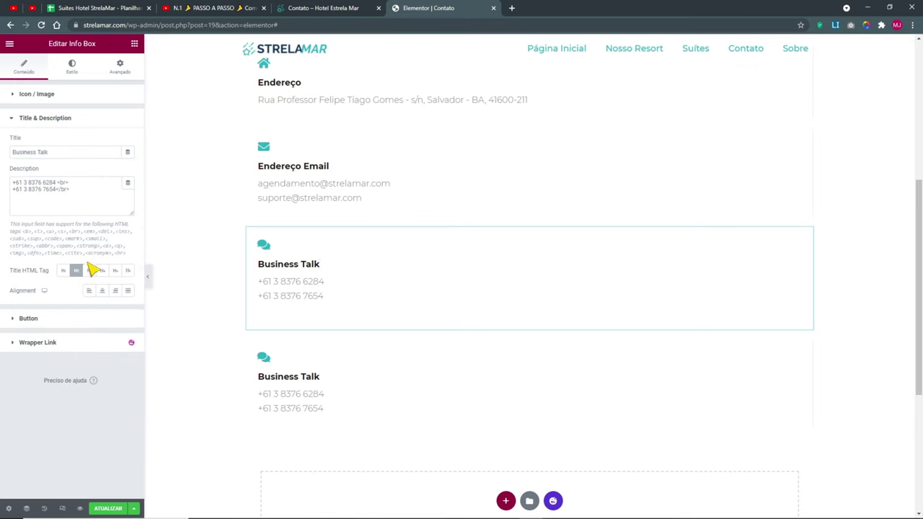
pyautogui.moveTo(59, 152); pyautogui.dragTo(5, 152)
pyautogui.write('Fones')
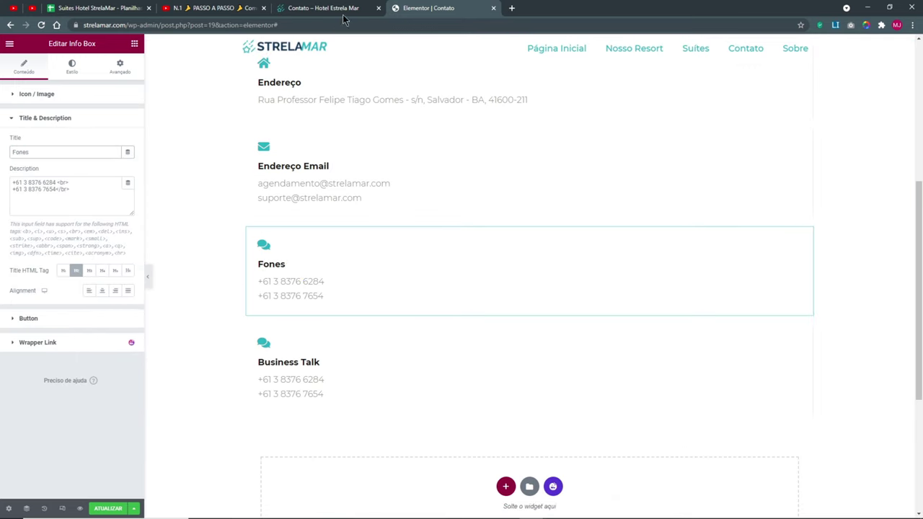
# - Replace the Fones box's description with the two hotel phone numbers from the reference page, separated by a <br> tag
pyautogui.click(321, 9)
pyautogui.moveTo(221, 462); pyautogui.dragTo(181, 436)
pyautogui.hotkey('ctrl', 'c')
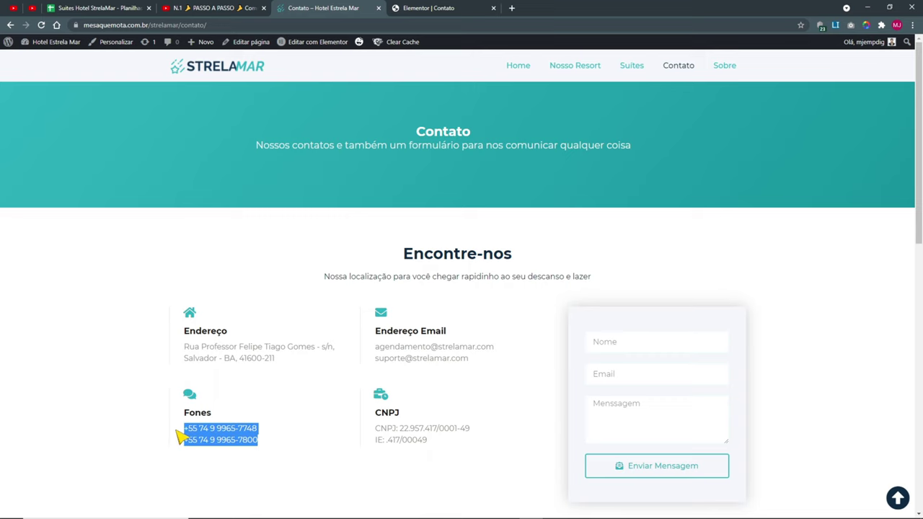
pyautogui.click(439, 9)
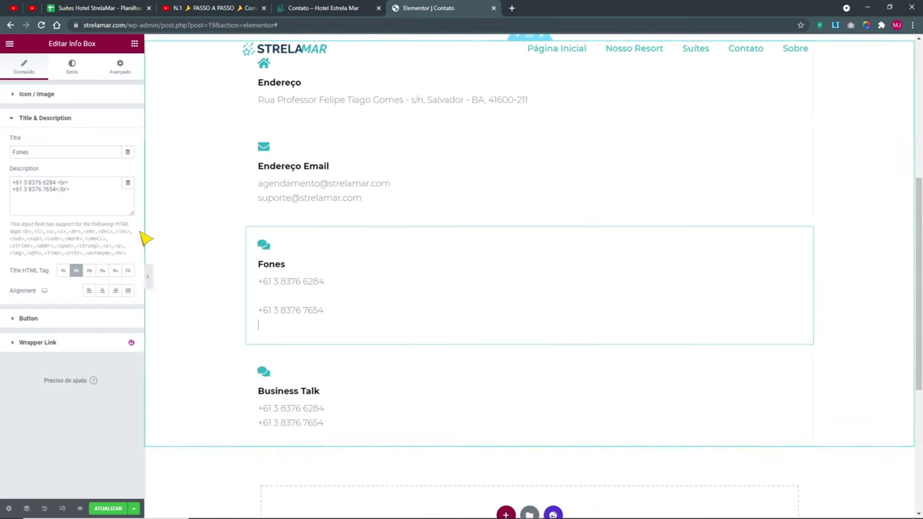
pyautogui.moveTo(91, 200); pyautogui.dragTo(10, 173)
pyautogui.hotkey('ctrl', 'v')
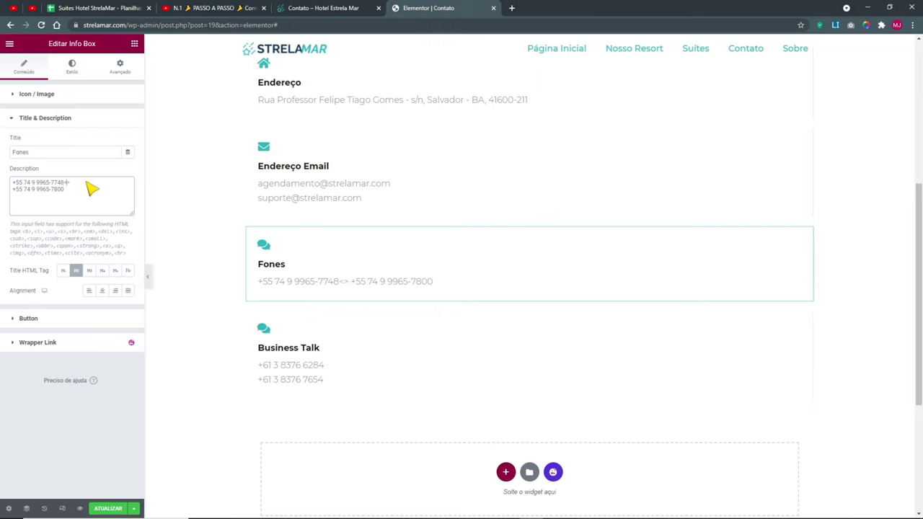
pyautogui.write('br')
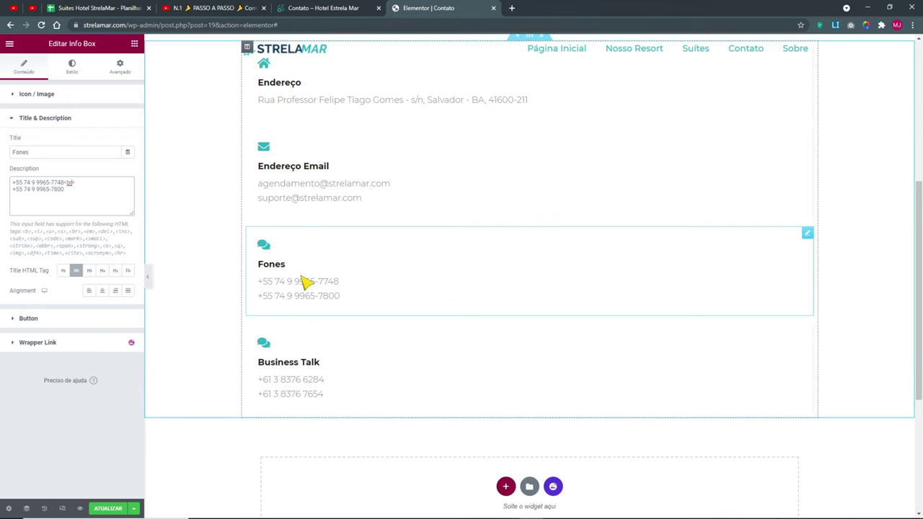
# - Change the title of the remaining Business Talk info box to "CNPJ", taken from the reference page
pyautogui.click(326, 357)
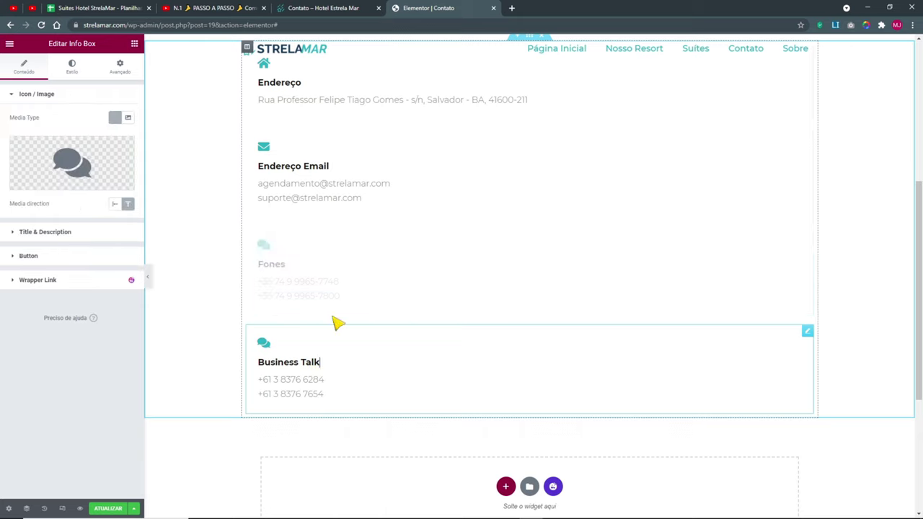
pyautogui.click(318, 8)
pyautogui.moveTo(400, 412); pyautogui.dragTo(383, 416)
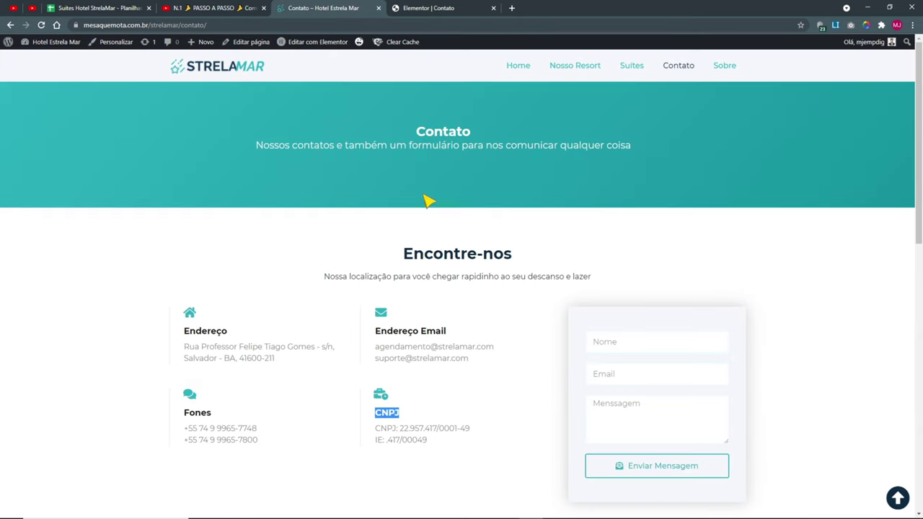
pyautogui.click(433, 8)
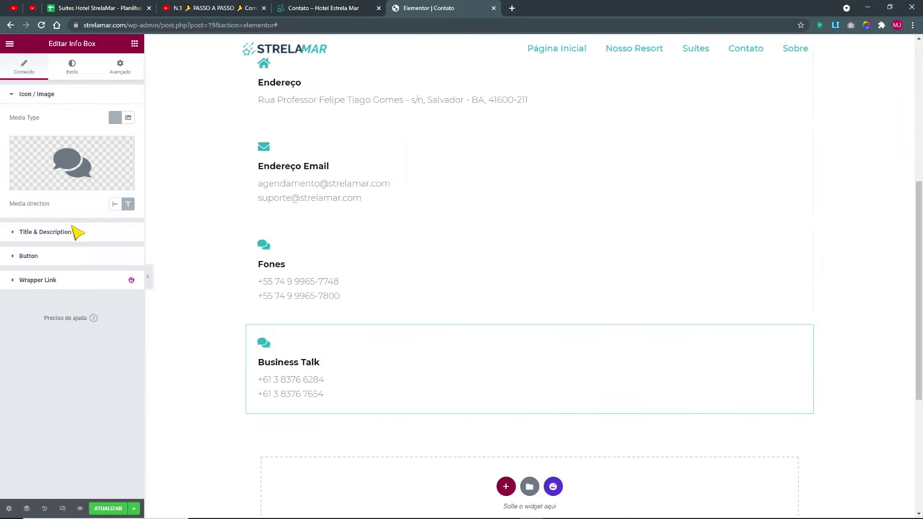
pyautogui.click(44, 232)
pyautogui.moveTo(63, 154); pyautogui.dragTo(5, 151)
pyautogui.write('CNPJ')
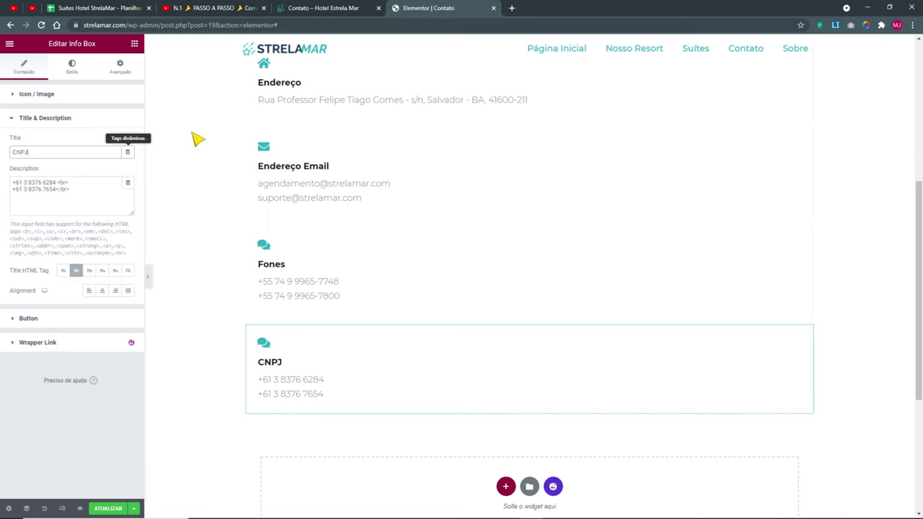
# - Copy the two lines of company registration numbers under CNPJ on the reference page and return to the Elementor editor
pyautogui.hotkey('ctrl', 'shift', 'Tab')
pyautogui.moveTo(429, 441); pyautogui.dragTo(381, 432)
pyautogui.hotkey('ctrl', 'c')
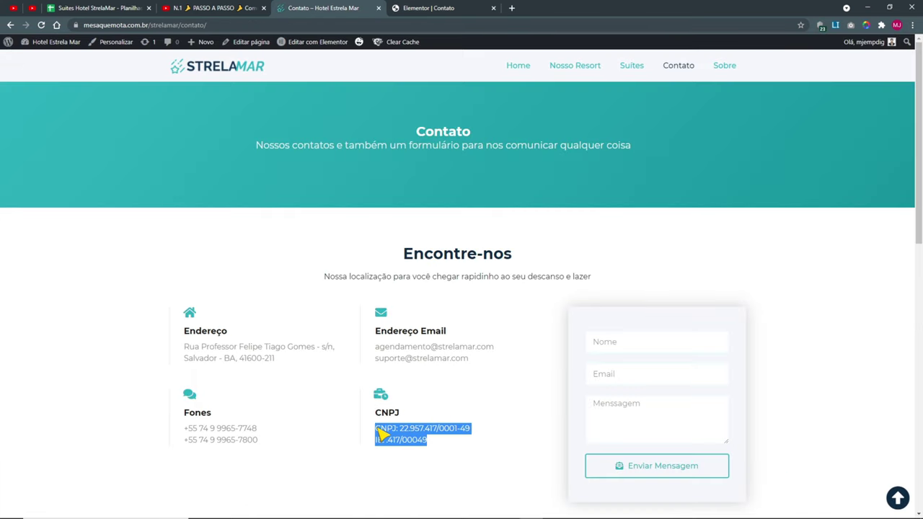
pyautogui.hotkey('ctrl', 'Tab')
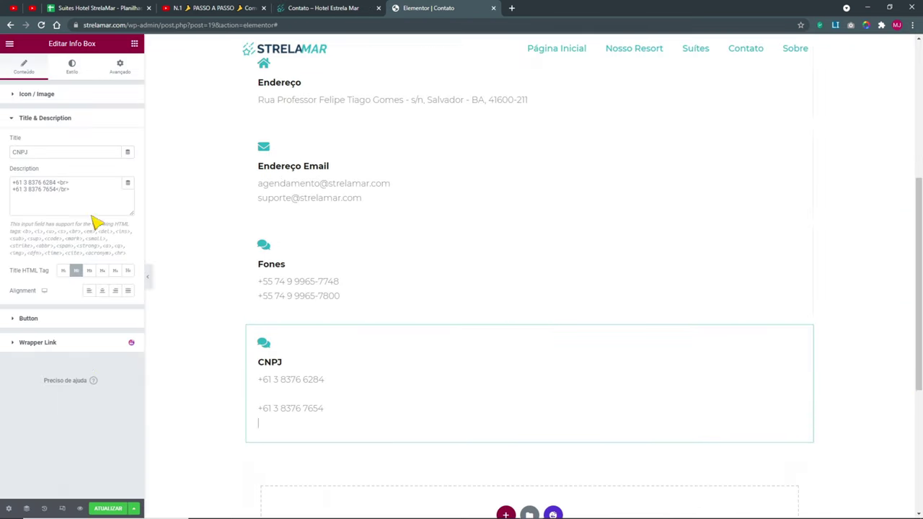
# - Replace the CNPJ info box description with the company's CNPJ and IE registration numbers, separated by a <br> line break
pyautogui.moveTo(92, 217); pyautogui.dragTo(6, 162)
pyautogui.hotkey('ctrl', 'v')
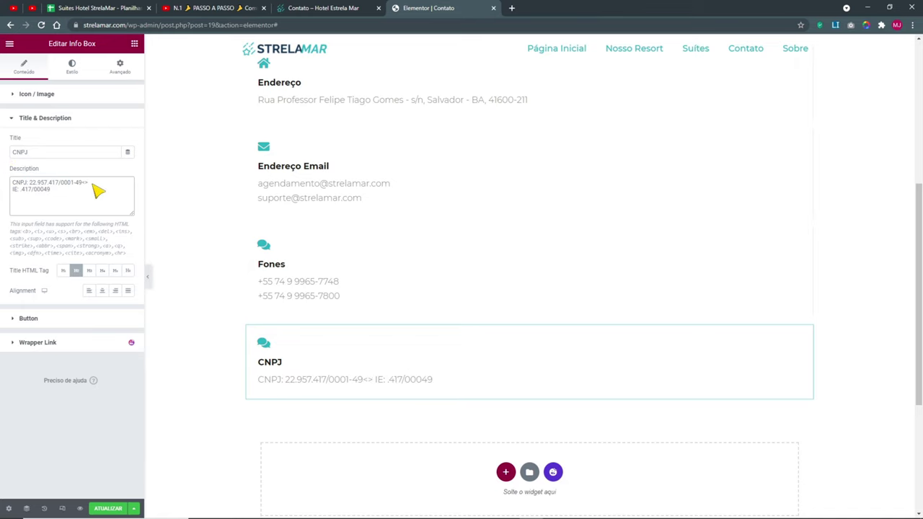
pyautogui.write('br')
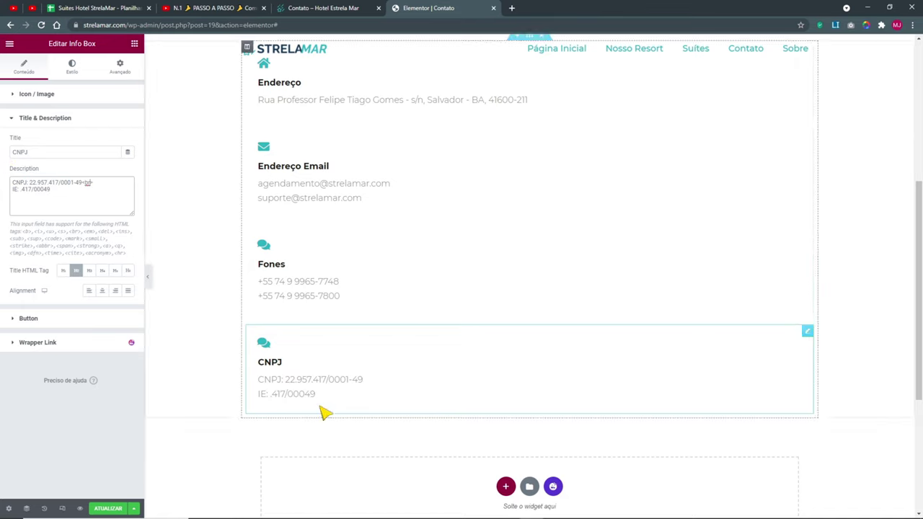
# - Compare the info box layout on the reference Contato page with the page being edited, previewing it without the editing panel
pyautogui.click(343, 8)
pyautogui.click(453, 371)
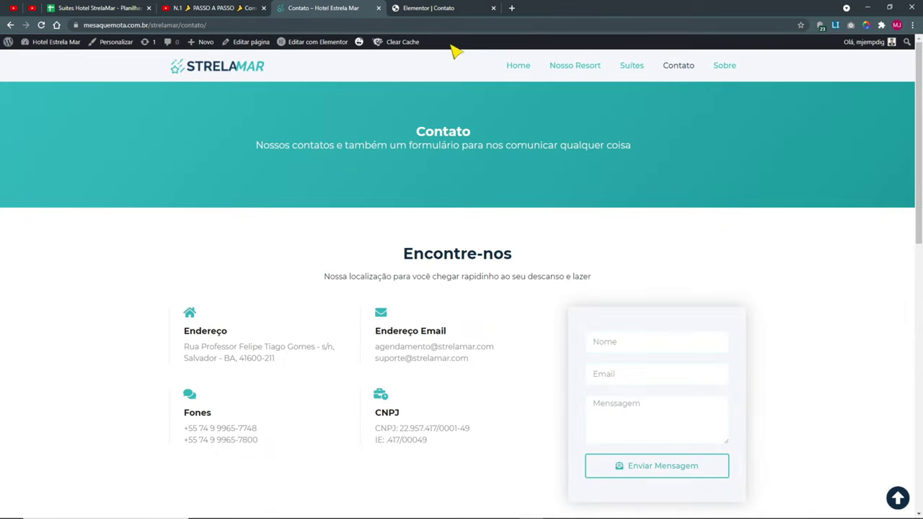
pyautogui.click(429, 8)
pyautogui.scroll(5, 363, 324)
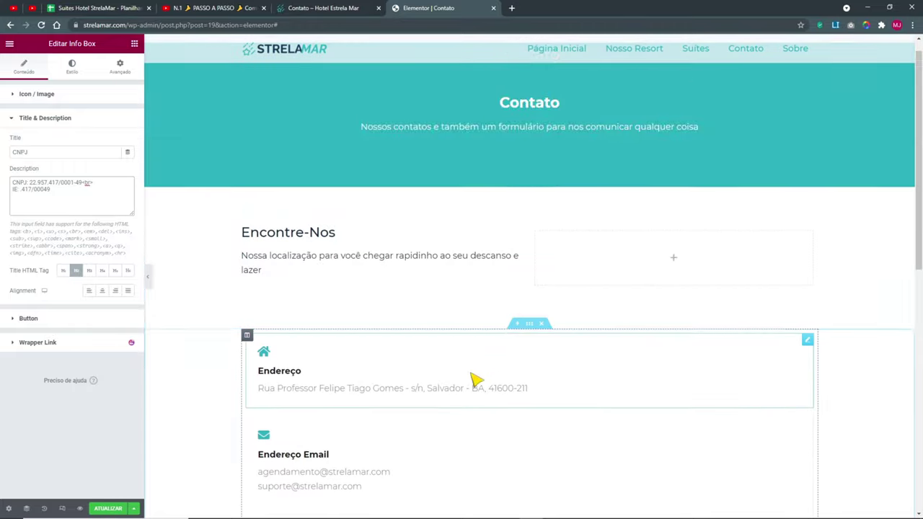
pyautogui.scroll(-1, 476, 379)
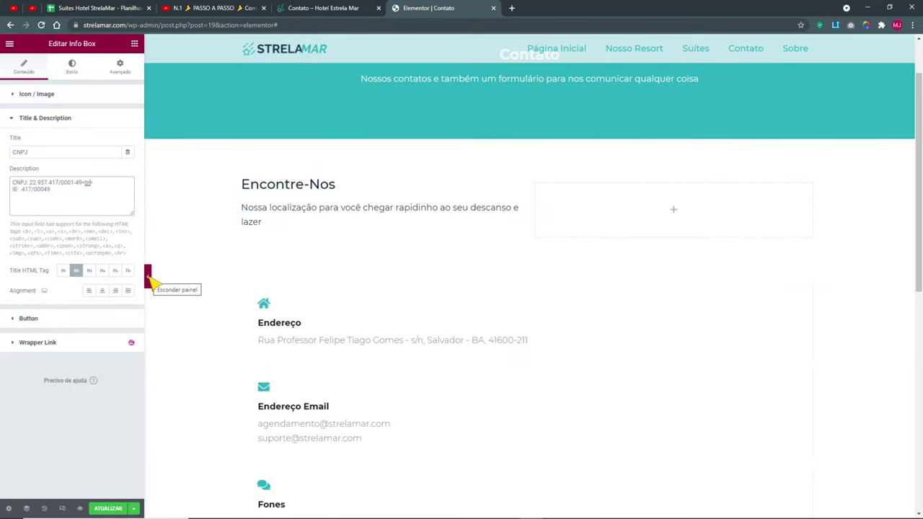
pyautogui.scroll(-2, 391, 346)
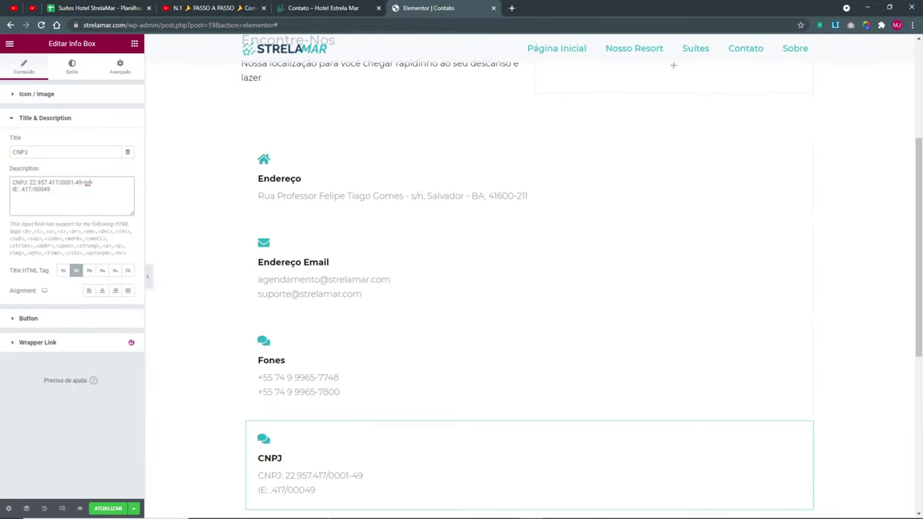
pyautogui.click(149, 276)
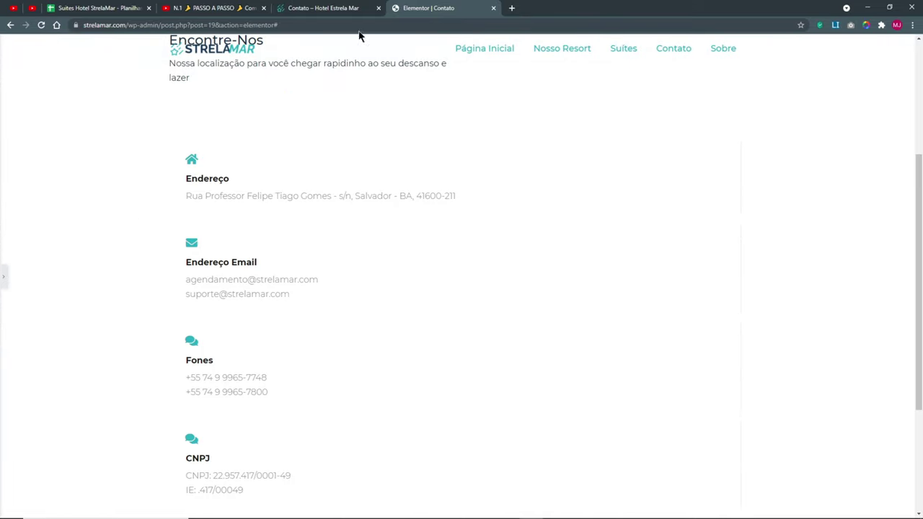
pyautogui.click(321, 8)
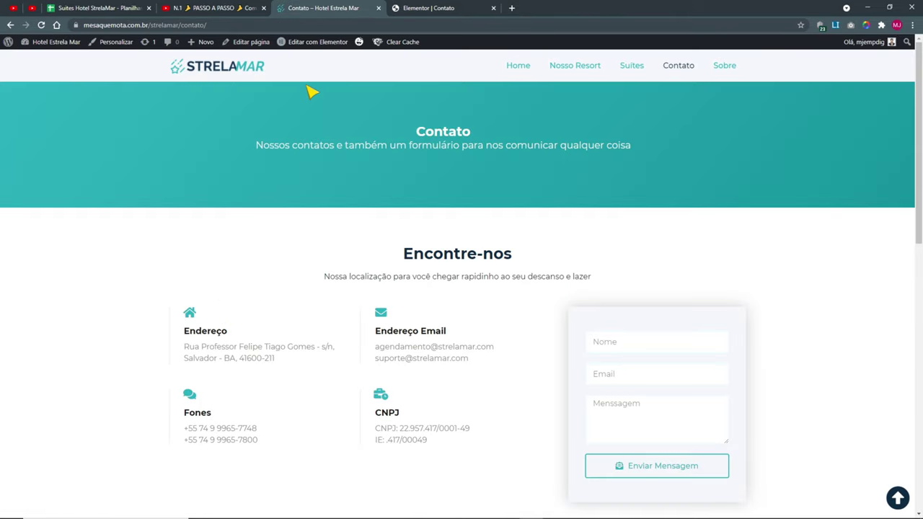
pyautogui.hotkey('ctrl', 'Tab')
pyautogui.click(6, 279)
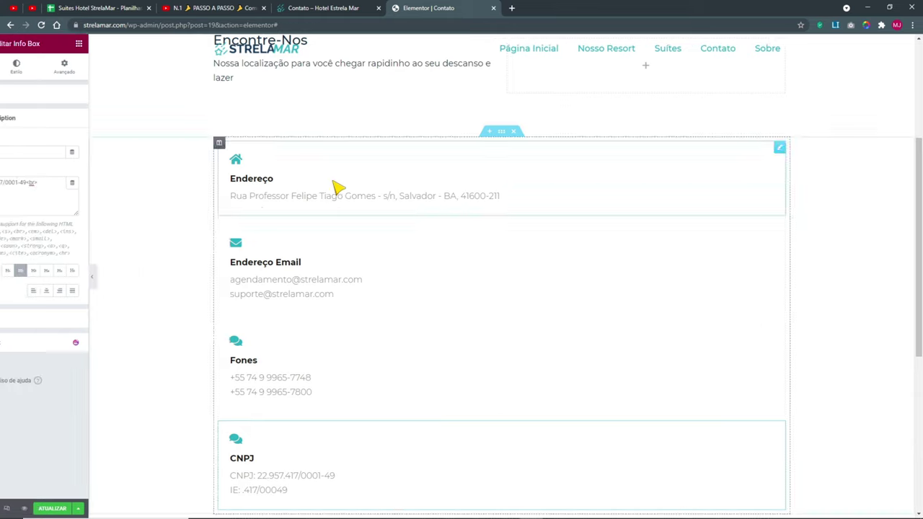
# - Give the Endereço info box a solid border with width 1 on the left edge and 0 on the other edges
pyautogui.rightClick(352, 181)
pyautogui.click(381, 186)
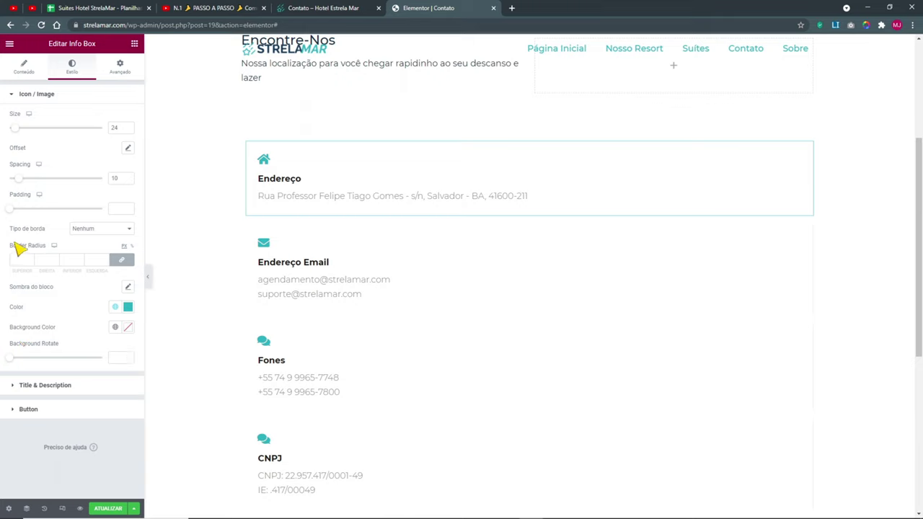
pyautogui.click(120, 67)
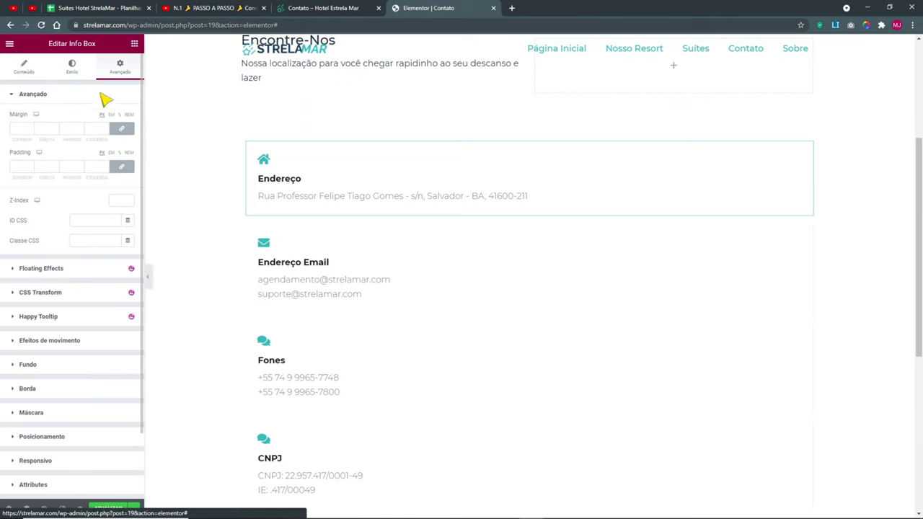
pyautogui.click(27, 389)
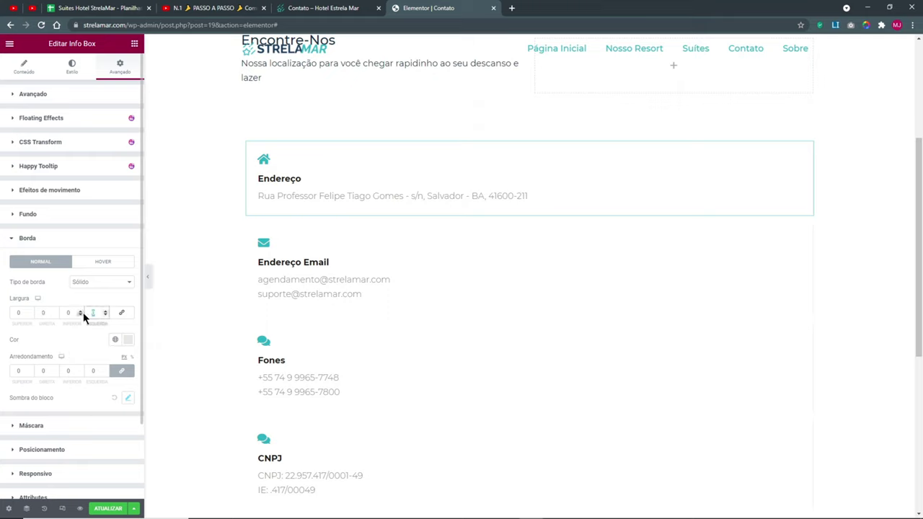
pyautogui.rightClick(304, 181)
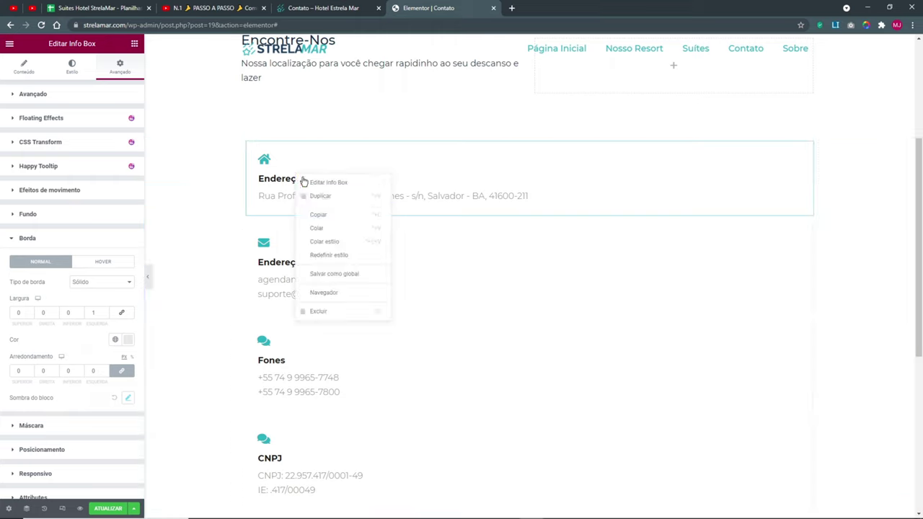
pyautogui.click(123, 68)
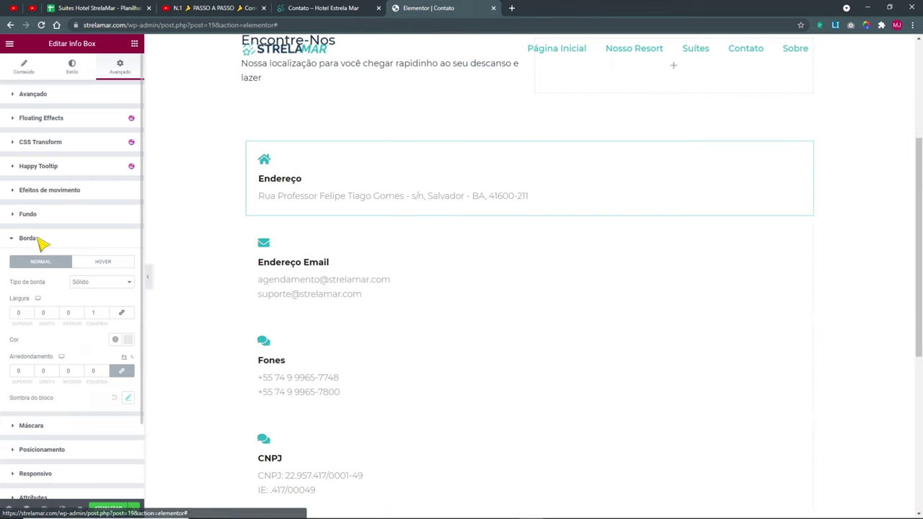
# - Set the Endereço info box's positioning width to Personalizar with a custom width of 50%
pyautogui.click(29, 239)
pyautogui.click(45, 285)
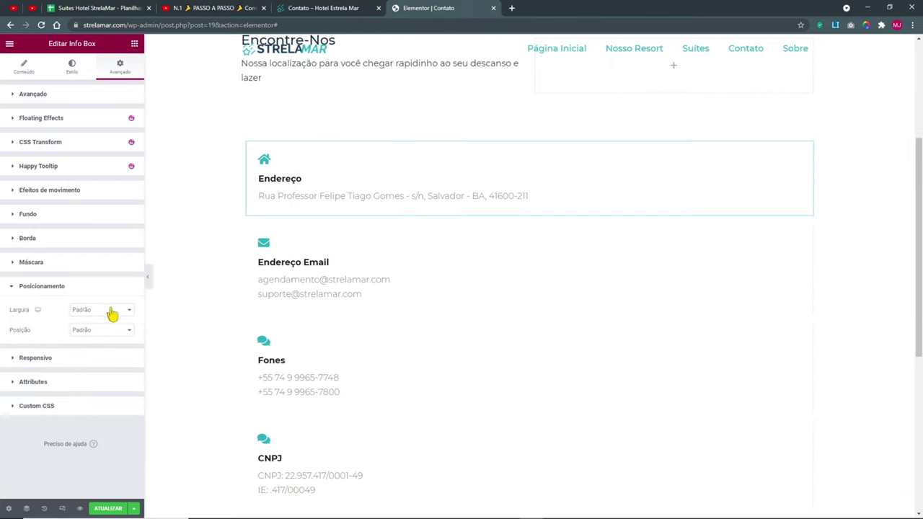
pyautogui.click(113, 311)
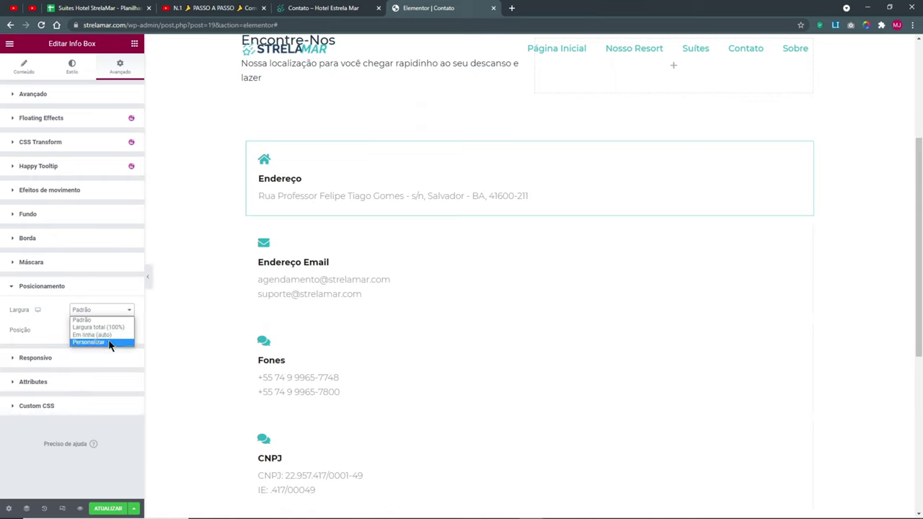
pyautogui.click(108, 341)
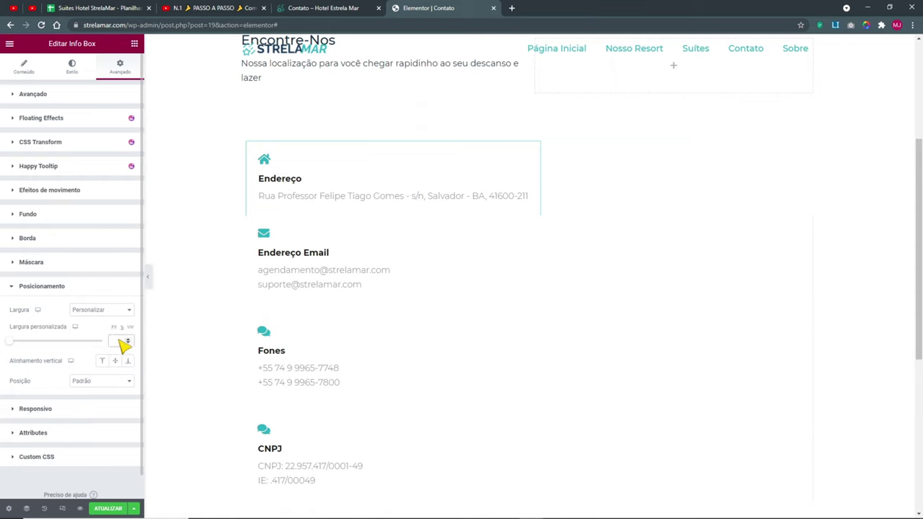
pyautogui.write('50')
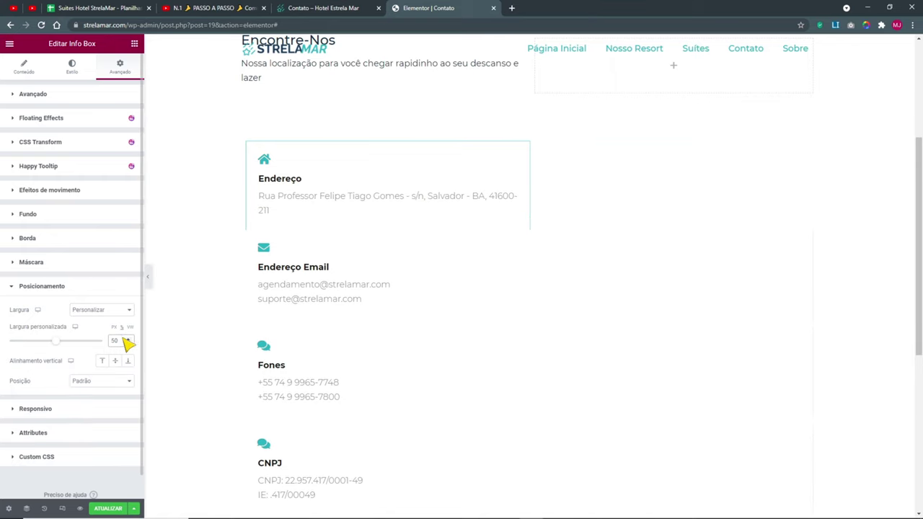
pyautogui.click(329, 8)
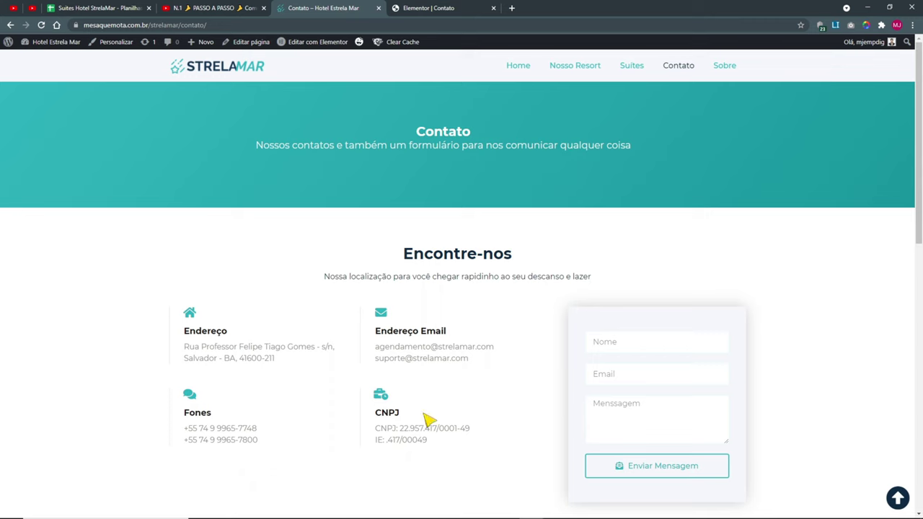
pyautogui.click(450, 13)
pyautogui.rightClick(306, 189)
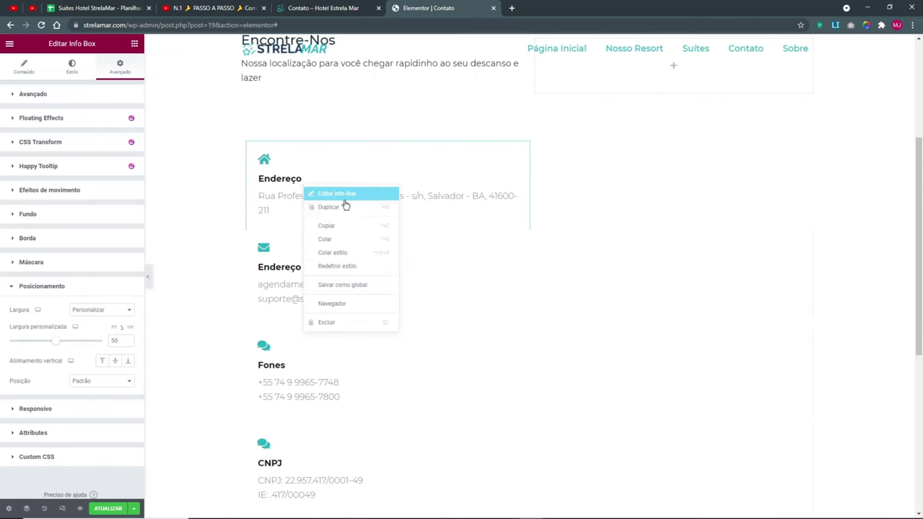
pyautogui.click(343, 228)
pyautogui.rightClick(305, 281)
pyautogui.click(305, 181)
# - Set the Endereço info box's padding to 25 on all sides
pyautogui.rightClick(305, 181)
pyautogui.click(324, 186)
pyautogui.click(58, 96)
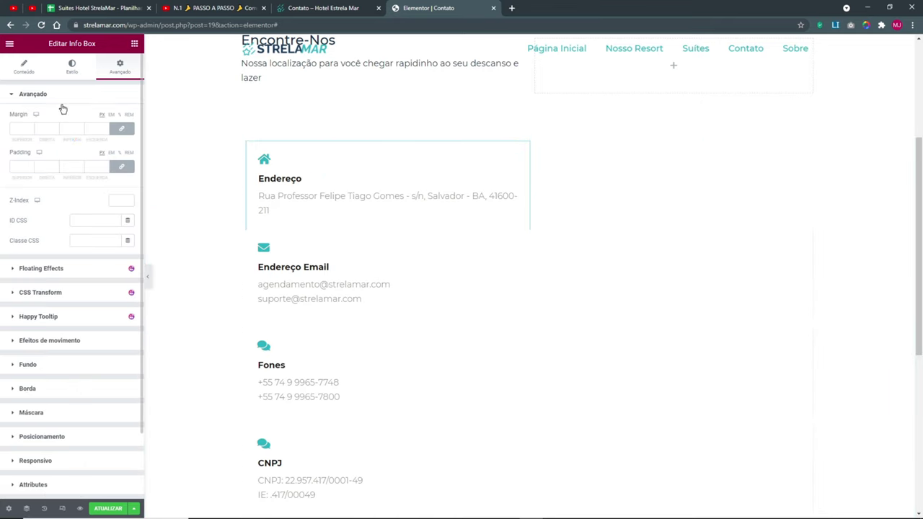
pyautogui.click(122, 169)
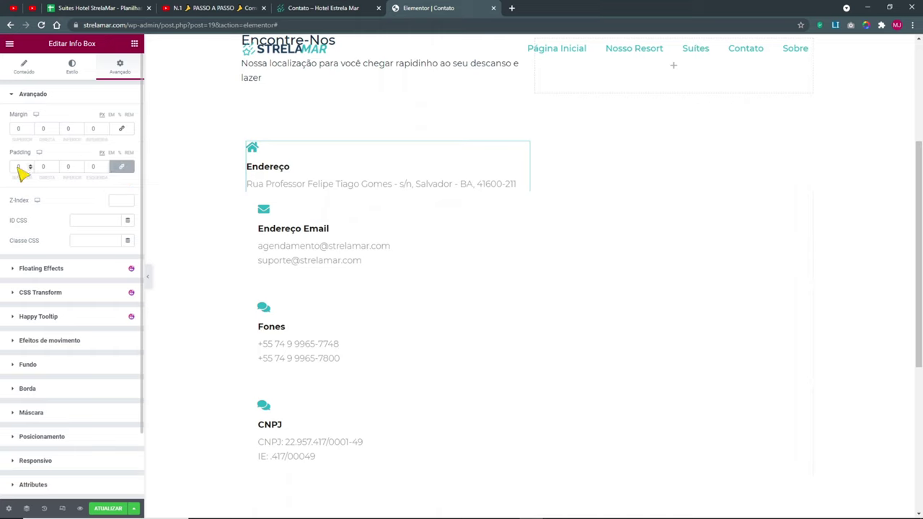
pyautogui.click(18, 168)
pyautogui.write('20')
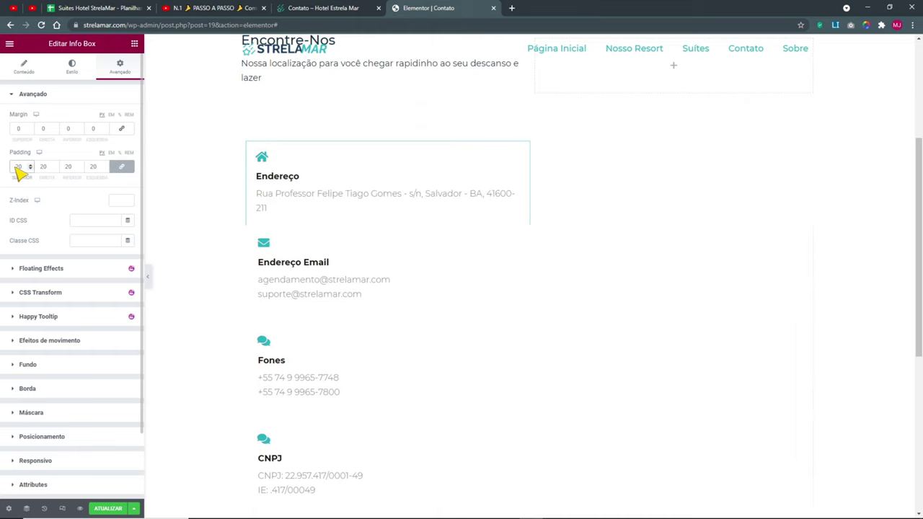
pyautogui.press('BackSpace')
pyautogui.write('5')
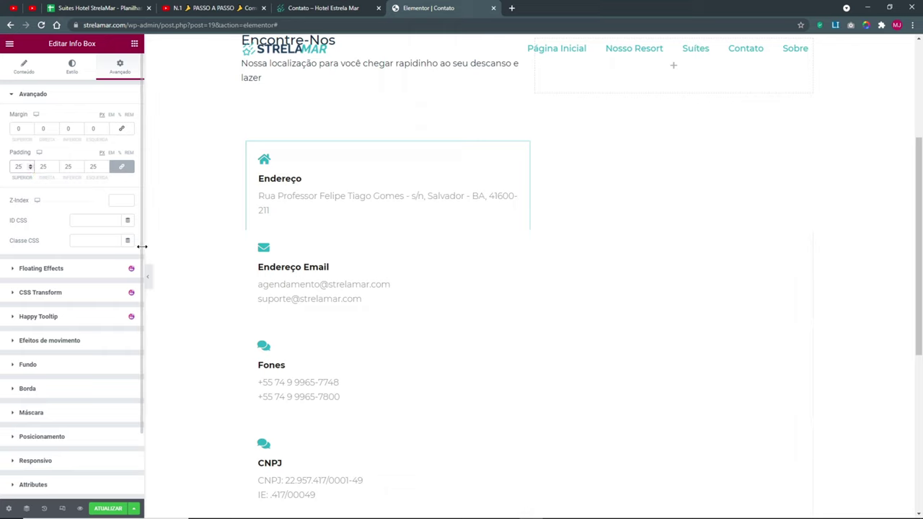
# - Set the Endereço info box's bottom margin to 20 and preview the page without the editing panel
pyautogui.click(69, 129)
pyautogui.write('20')
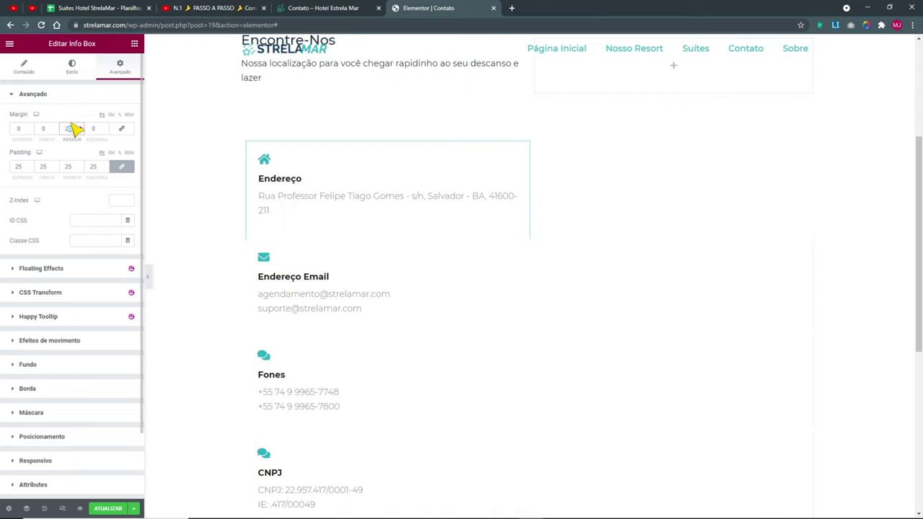
pyautogui.click(147, 277)
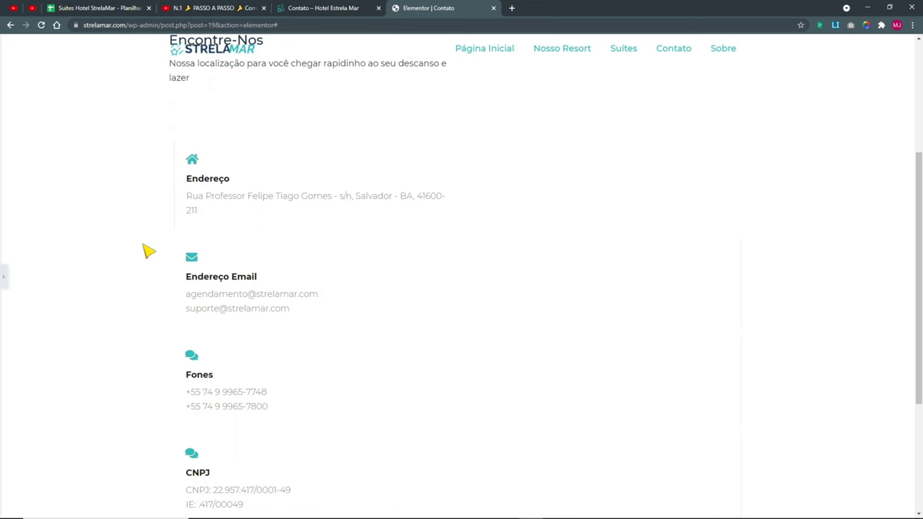
pyautogui.click(5, 277)
# - Copy the Endereço info box and paste its style onto the Endereço Email, CNPJ and Fones info boxes
pyautogui.rightClick(374, 186)
pyautogui.click(424, 227)
pyautogui.rightClick(281, 283)
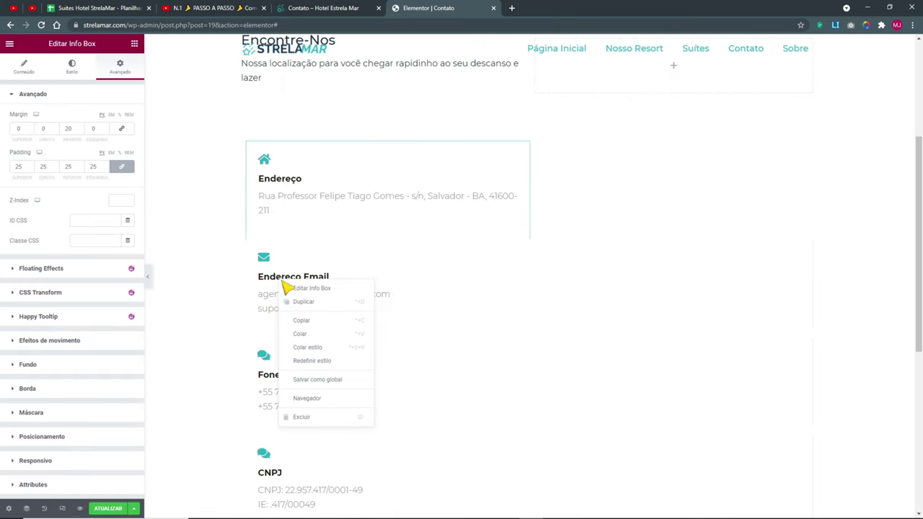
pyautogui.click(321, 350)
pyautogui.rightClick(299, 371)
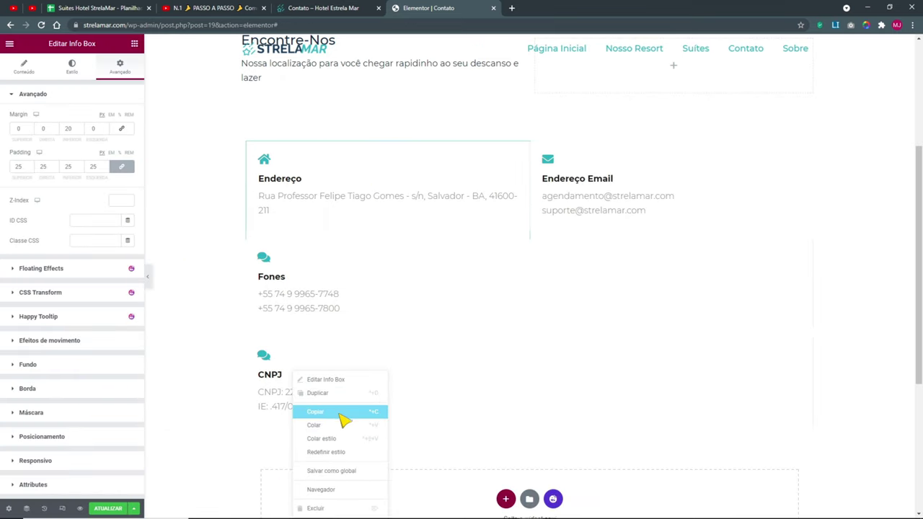
pyautogui.click(334, 436)
pyautogui.rightClick(306, 304)
pyautogui.click(350, 385)
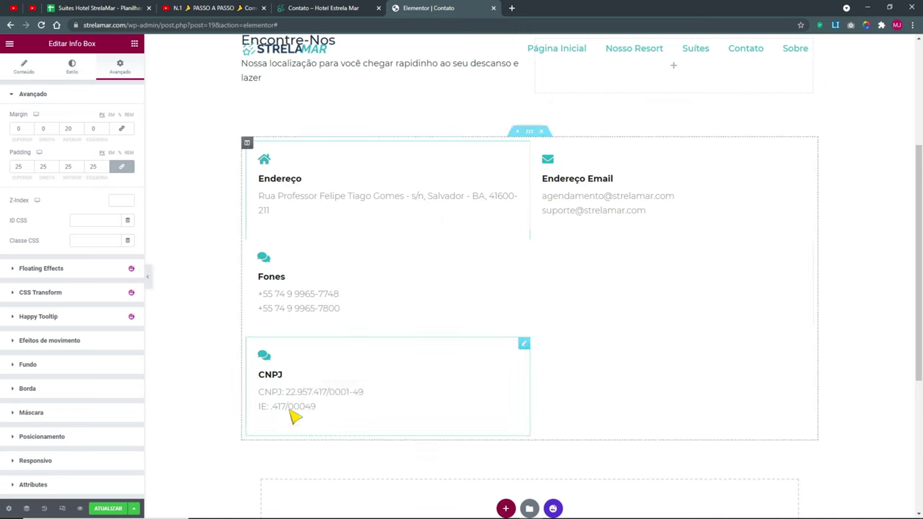
# - Preview the info box grid without the editing panel and compare its spacing with the reference Contato page
pyautogui.click(147, 277)
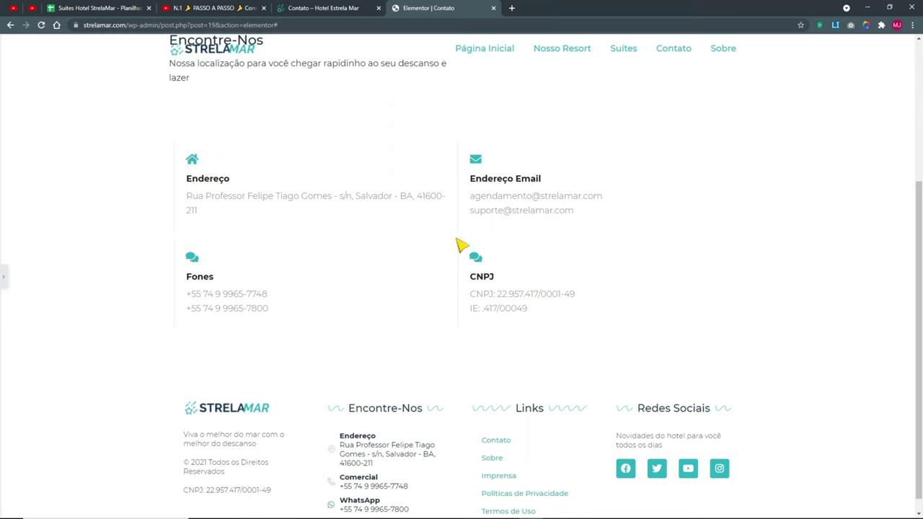
pyautogui.click(5, 276)
pyautogui.click(334, 9)
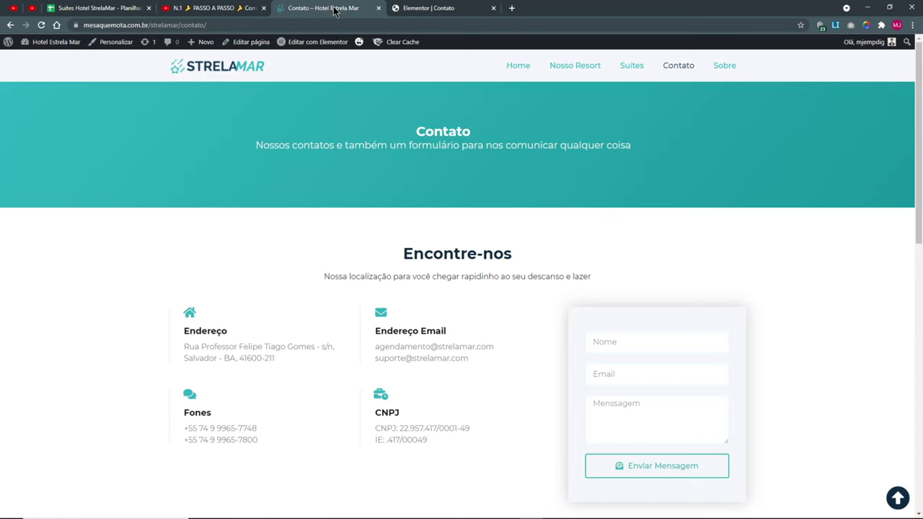
pyautogui.click(426, 8)
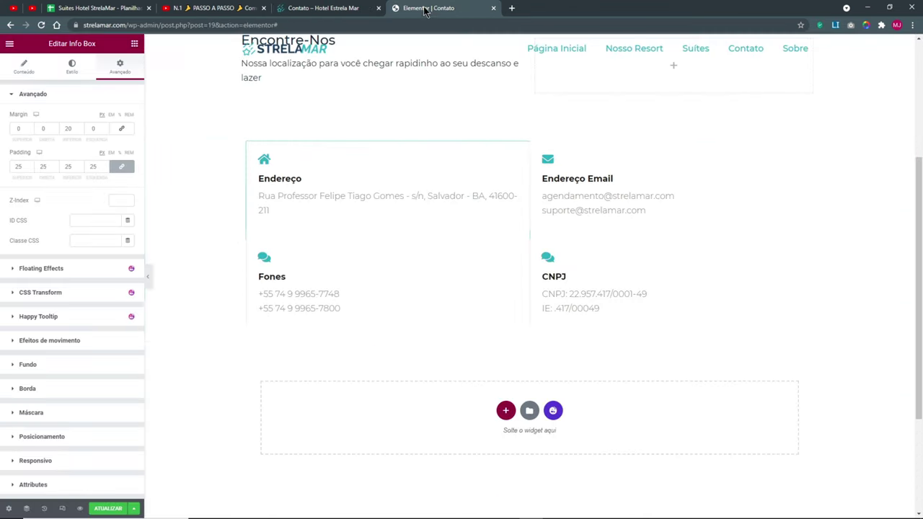
# - Unlink the Endereço info box's padding values and set its top and bottom padding to 10
pyautogui.rightClick(305, 178)
pyautogui.click(322, 180)
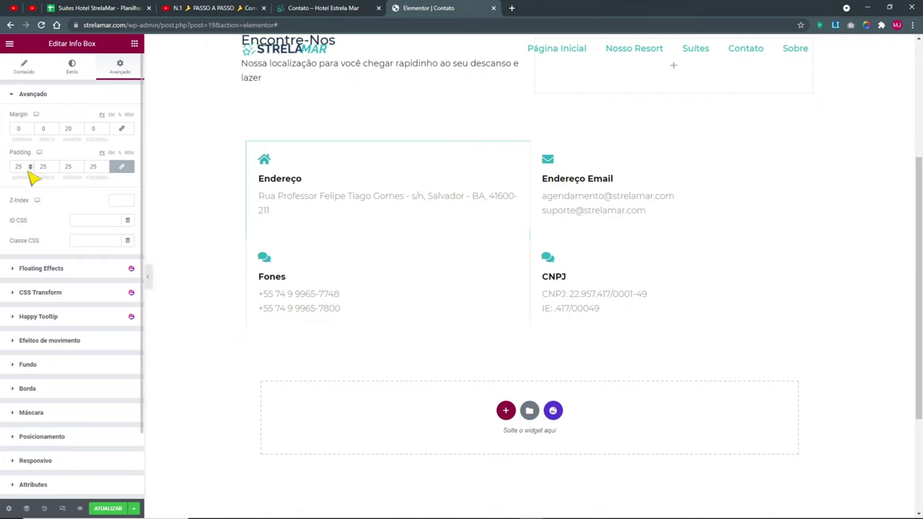
pyautogui.click(120, 168)
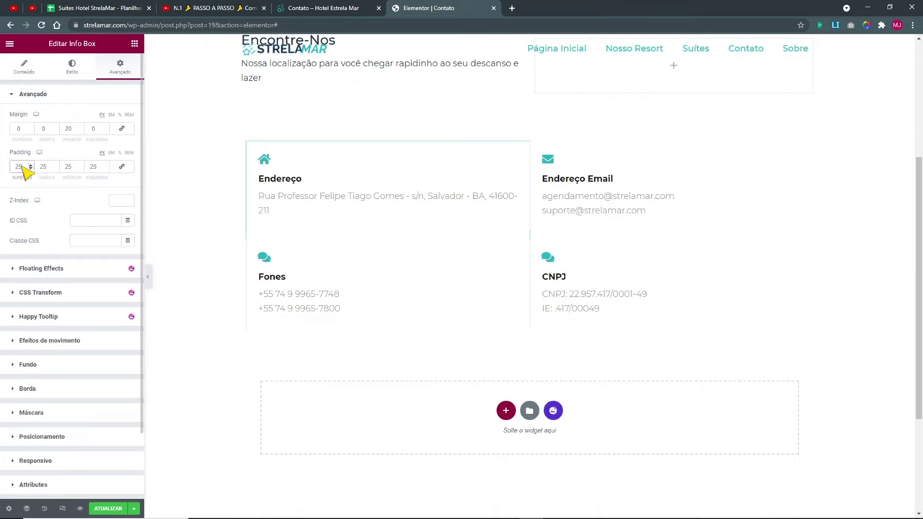
pyautogui.write('15')
pyautogui.doubleClick(68, 167)
pyautogui.write('10')
# - Copy the Endereço info box, paste its style onto the Endereço Email, Fones and CNPJ boxes, and preview the grid without the editing panel
pyautogui.rightClick(324, 182)
pyautogui.click(360, 222)
pyautogui.rightClick(612, 175)
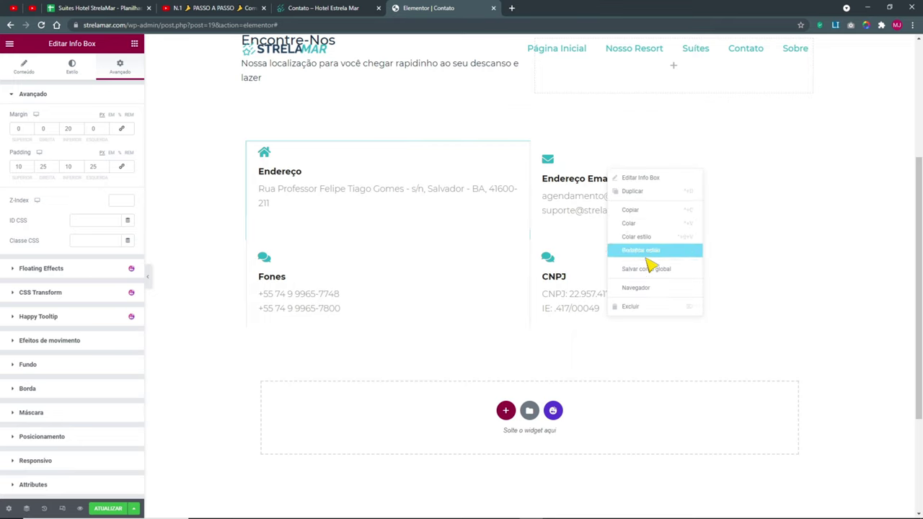
pyautogui.click(652, 238)
pyautogui.rightClick(297, 274)
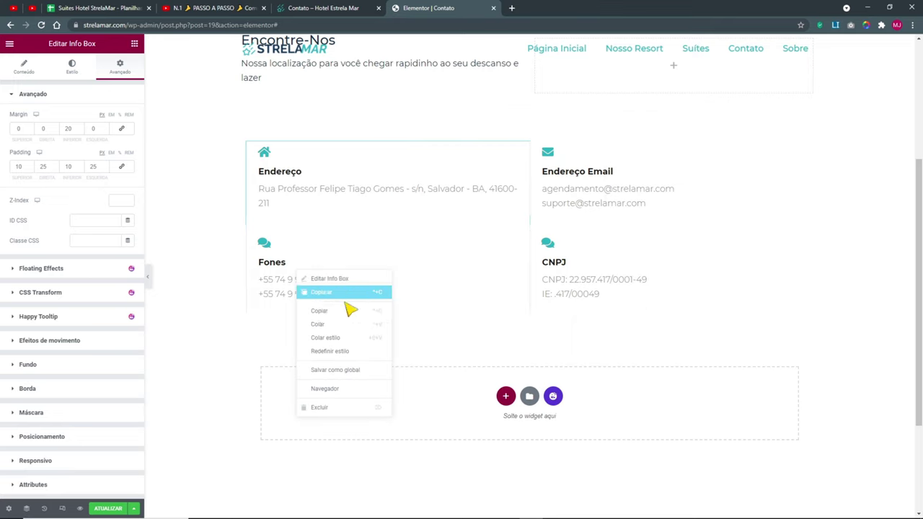
pyautogui.click(355, 339)
pyautogui.rightClick(569, 283)
pyautogui.click(611, 346)
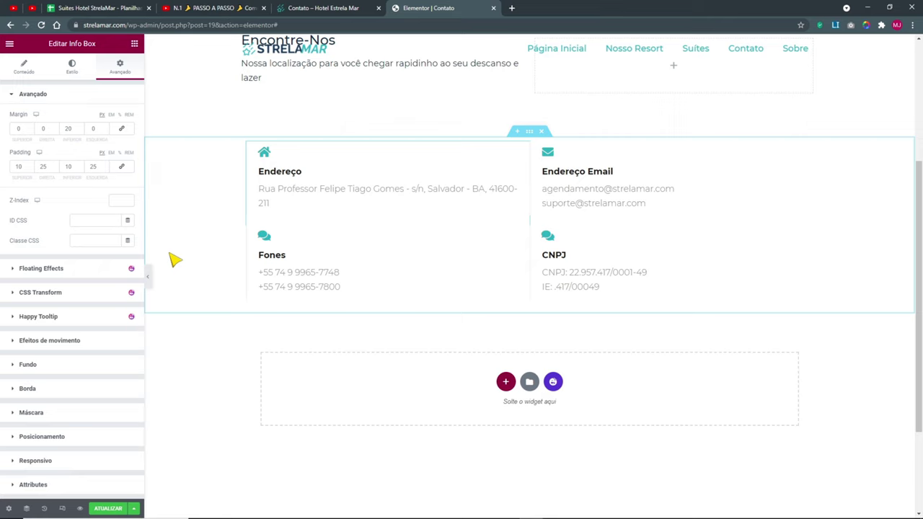
pyautogui.click(148, 276)
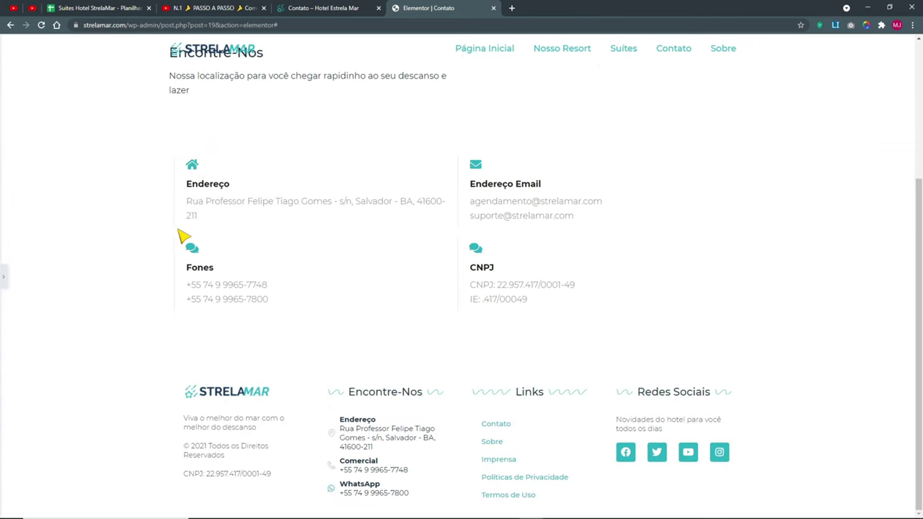
# - Set the Endereço info box's bottom margin to 50 and preview the page without the editing panel
pyautogui.click(4, 275)
pyautogui.rightClick(321, 200)
pyautogui.click(326, 201)
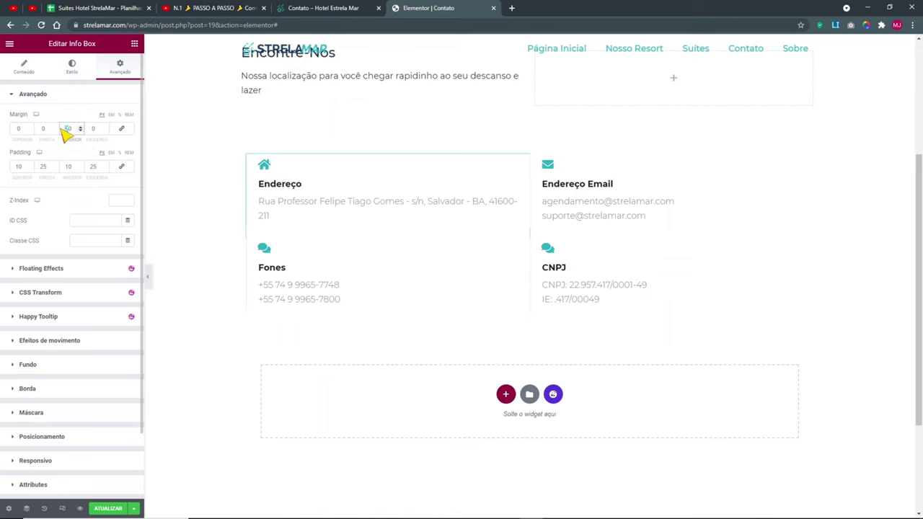
pyautogui.write('40')
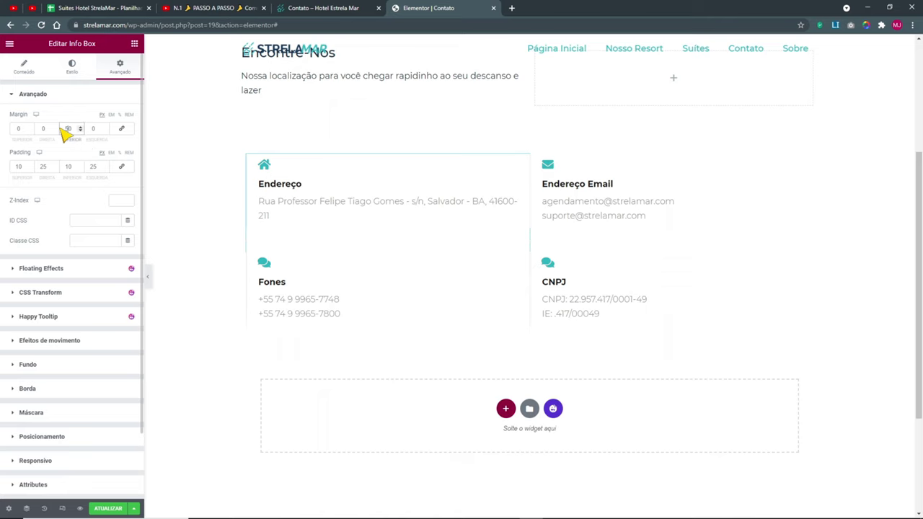
pyautogui.click(148, 275)
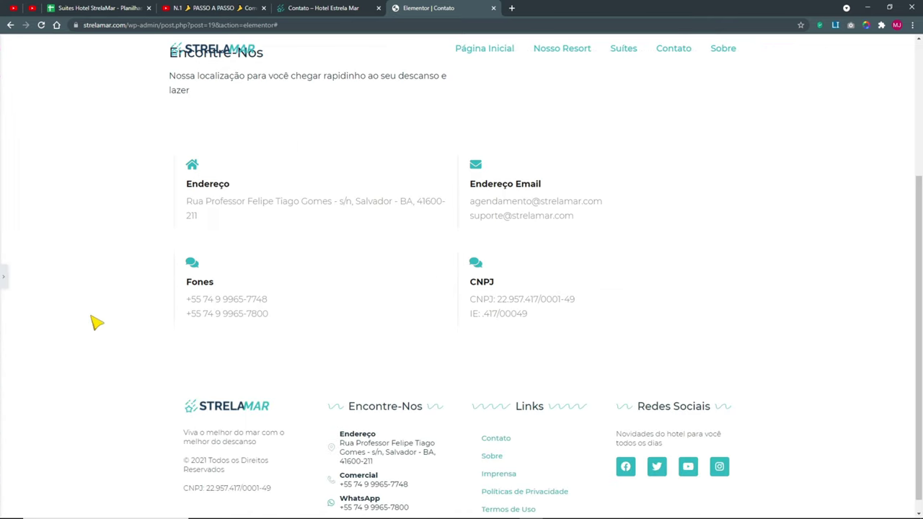
# - Apply the Endereço box's updated style to the Endereço Email, CNPJ and Fones info boxes and preview the result
pyautogui.click(3, 275)
pyautogui.rightClick(355, 194)
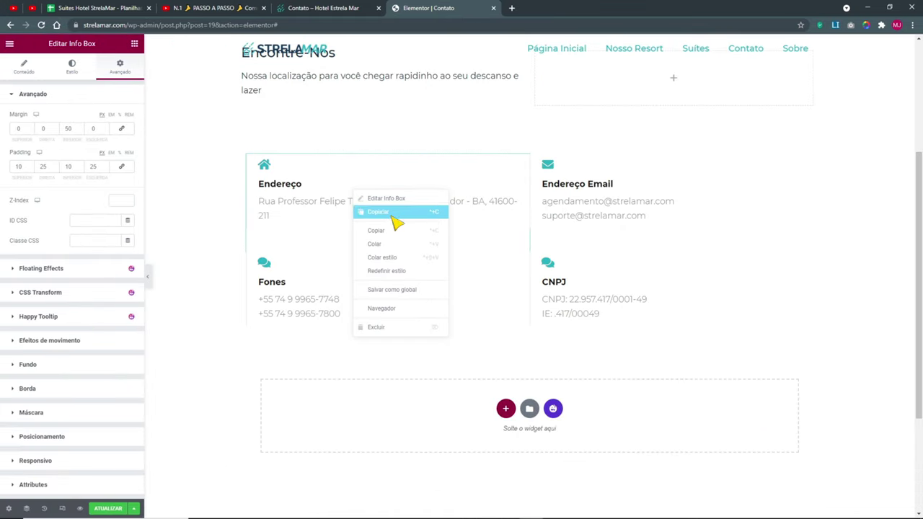
pyautogui.click(397, 233)
pyautogui.rightClick(581, 201)
pyautogui.click(614, 262)
pyautogui.rightClick(577, 297)
pyautogui.click(597, 355)
pyautogui.rightClick(314, 301)
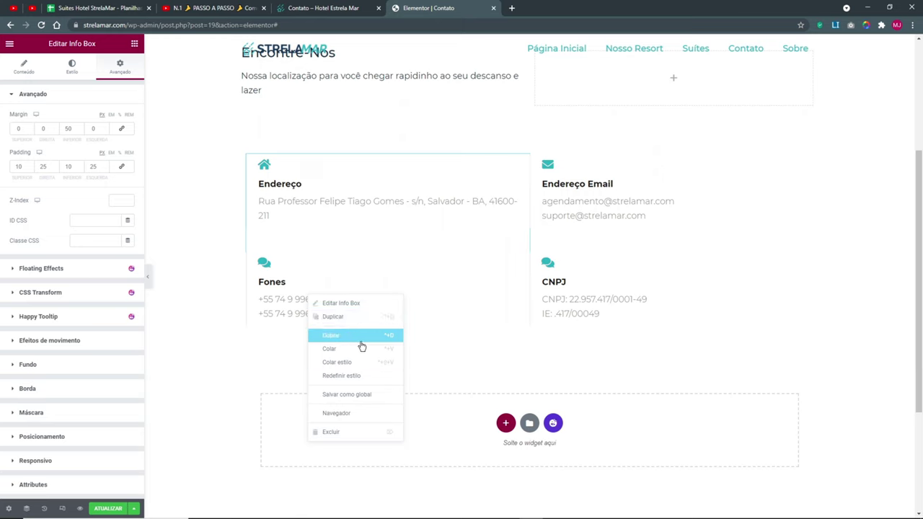
pyautogui.click(366, 362)
pyautogui.click(147, 280)
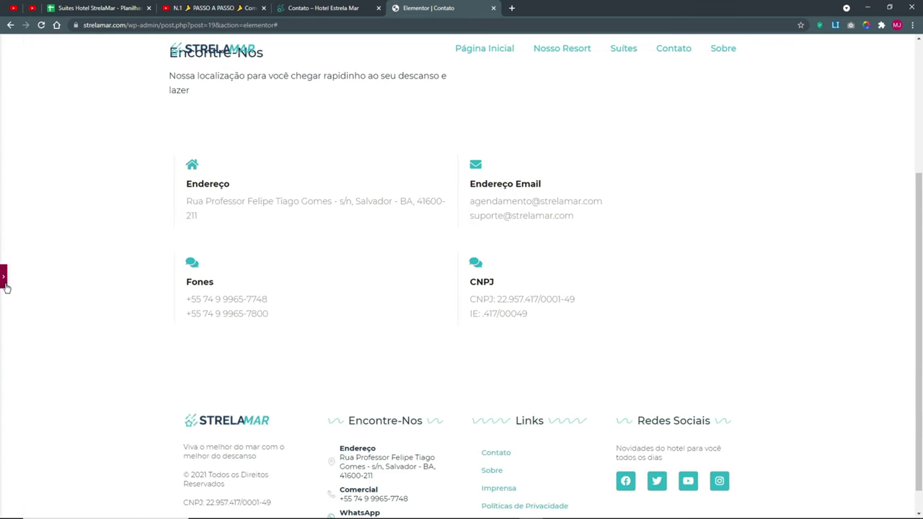
# - Try moving the Endereço Email info box under the Encontre-Nos text and undo the move
pyautogui.click(4, 282)
pyautogui.scroll(2, 497, 283)
pyautogui.scroll(1, 365, 255)
pyautogui.scroll(-2, 391, 223)
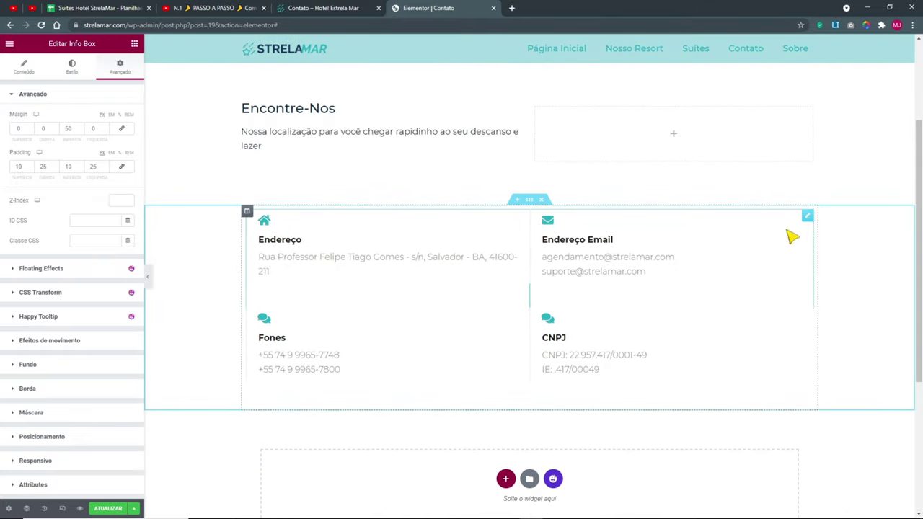
pyautogui.moveTo(808, 217); pyautogui.dragTo(305, 156)
pyautogui.scroll(-1, 332, 310)
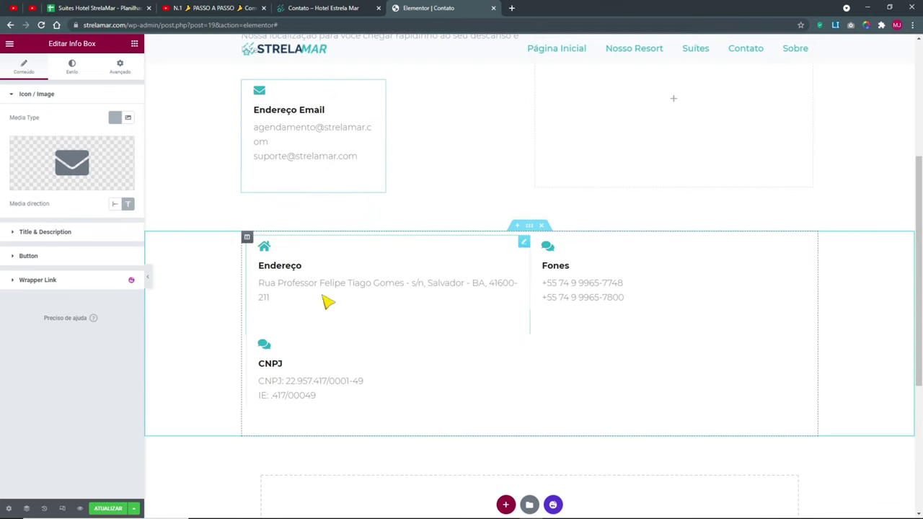
pyautogui.hotkey('ctrl', 'z')
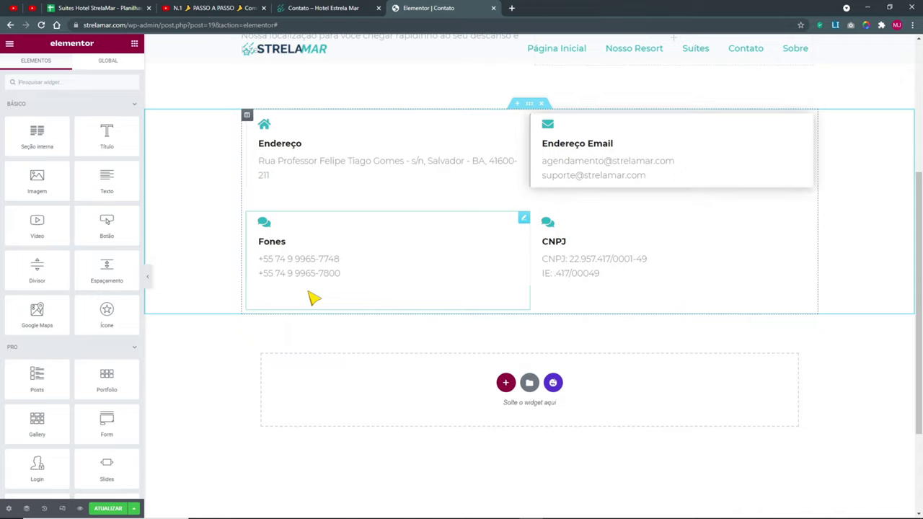
# - Move the Endereço, Endereço Email, Fones and CNPJ info boxes under the Encontre-Nos text in a two-by-two grid and preview the page
pyautogui.scroll(2, 332, 298)
pyautogui.moveTo(524, 313); pyautogui.dragTo(288, 267)
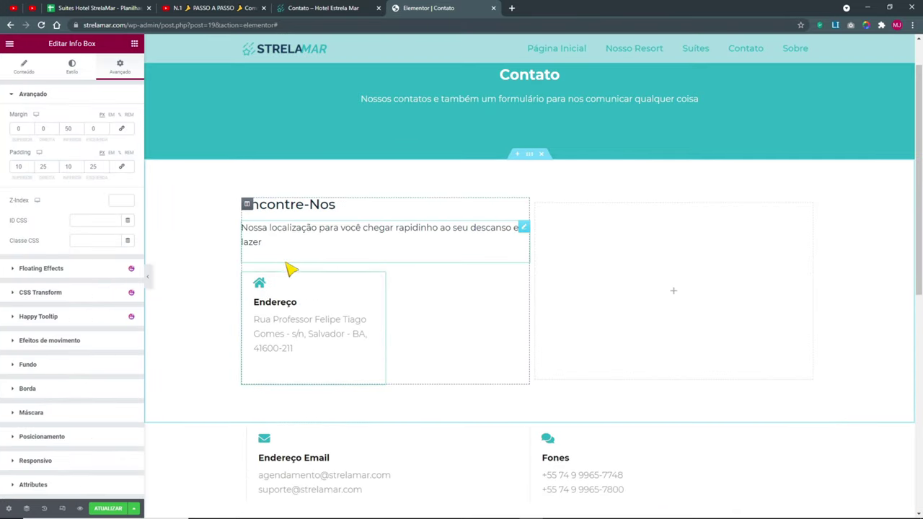
pyautogui.scroll(-1, 433, 332)
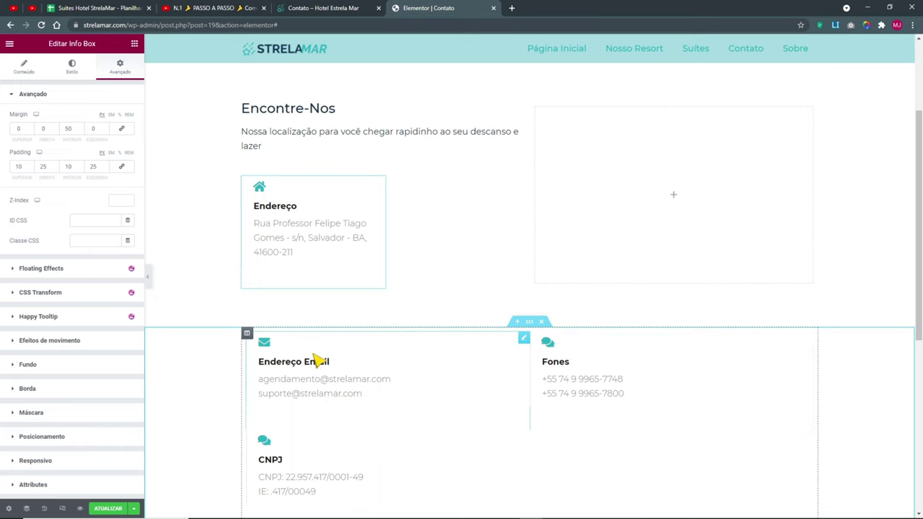
pyautogui.moveTo(524, 338); pyautogui.dragTo(453, 228)
pyautogui.scroll(-1, 465, 281)
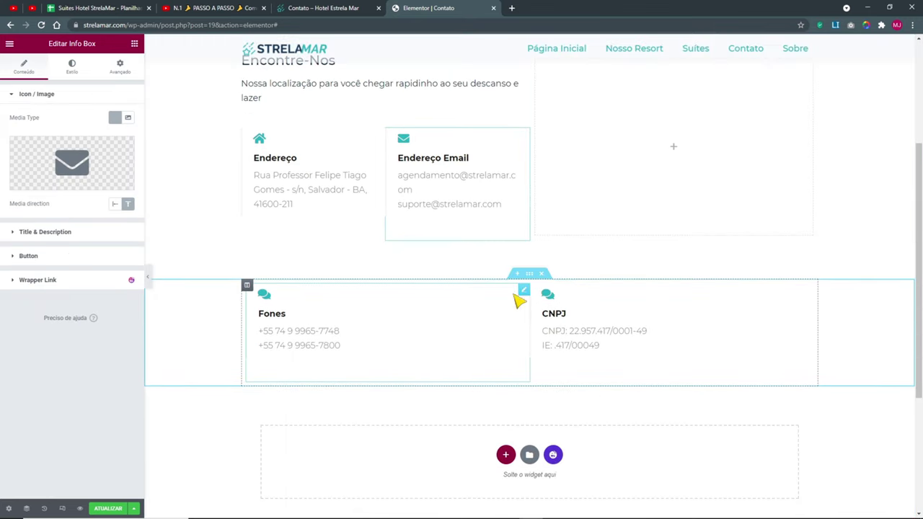
pyautogui.moveTo(525, 290); pyautogui.dragTo(428, 282)
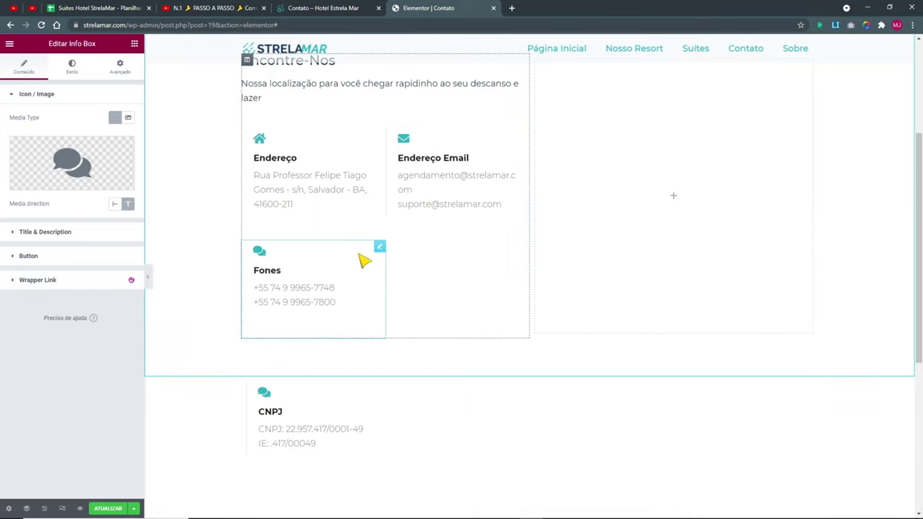
pyautogui.moveTo(525, 393); pyautogui.dragTo(426, 300)
pyautogui.click(543, 371)
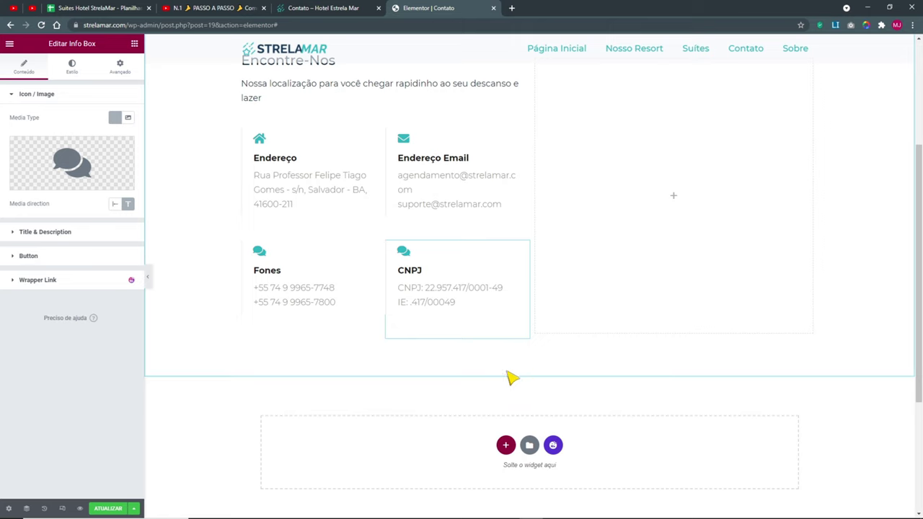
pyautogui.click(149, 281)
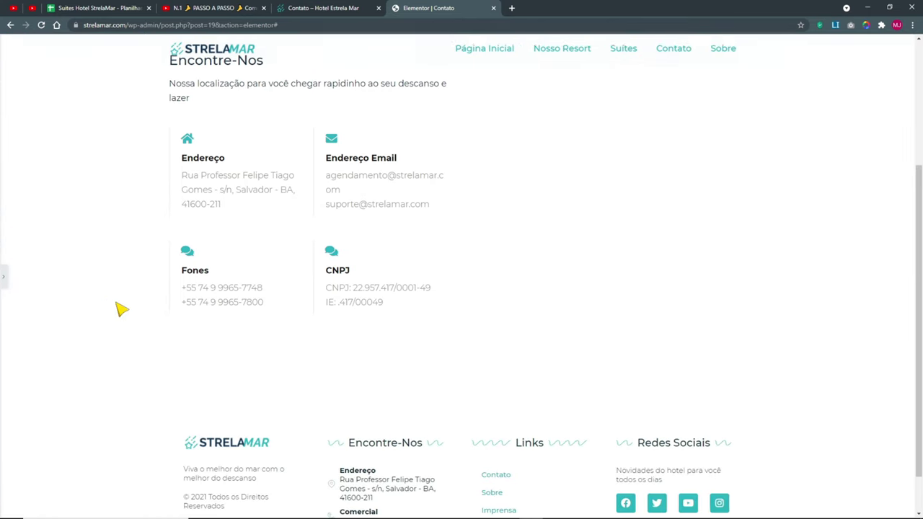
# - Edit the empty column beside the info boxes and set its left margin to 90
pyautogui.click(4, 277)
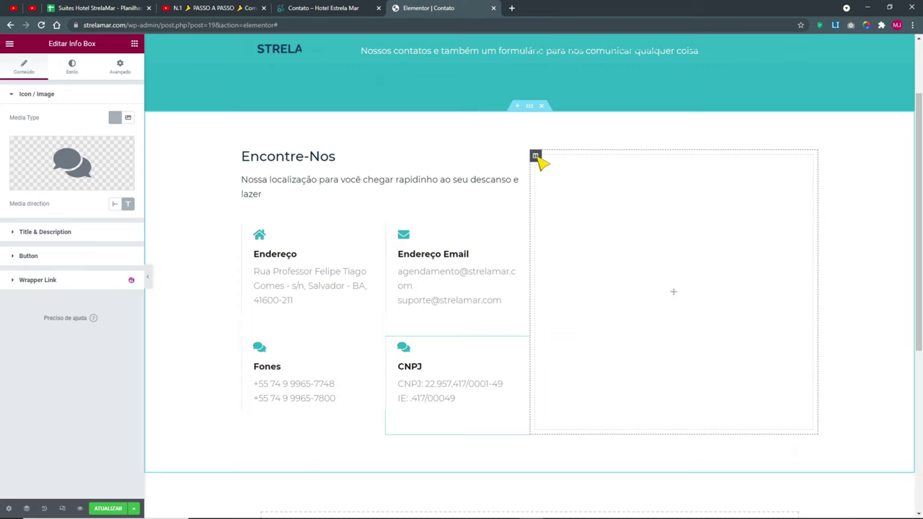
pyautogui.rightClick(541, 163)
pyautogui.click(548, 169)
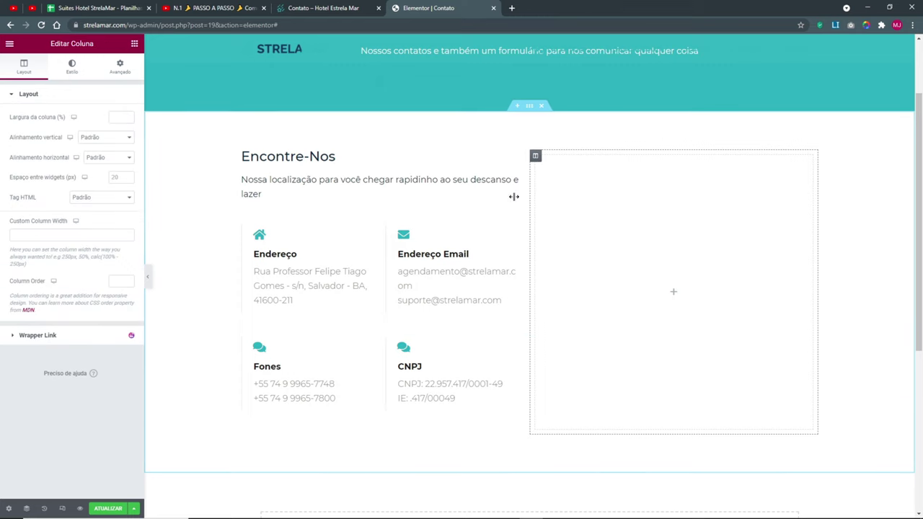
pyautogui.click(119, 67)
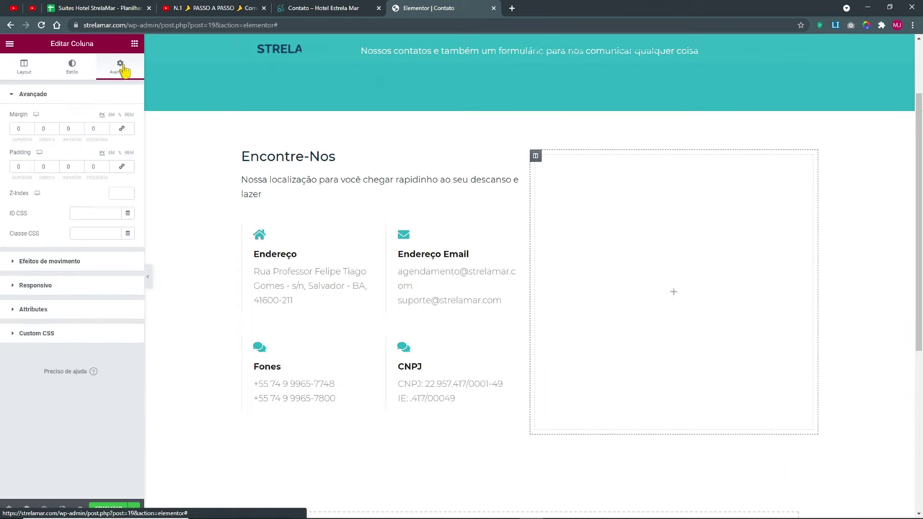
pyautogui.click(91, 130)
pyautogui.write('1')
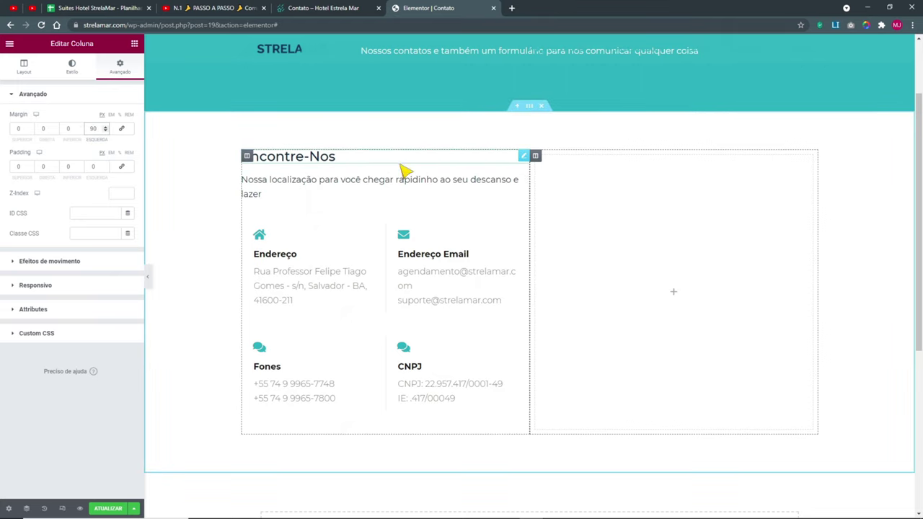
# - Set the empty column's width to 45%
pyautogui.rightClick(540, 160)
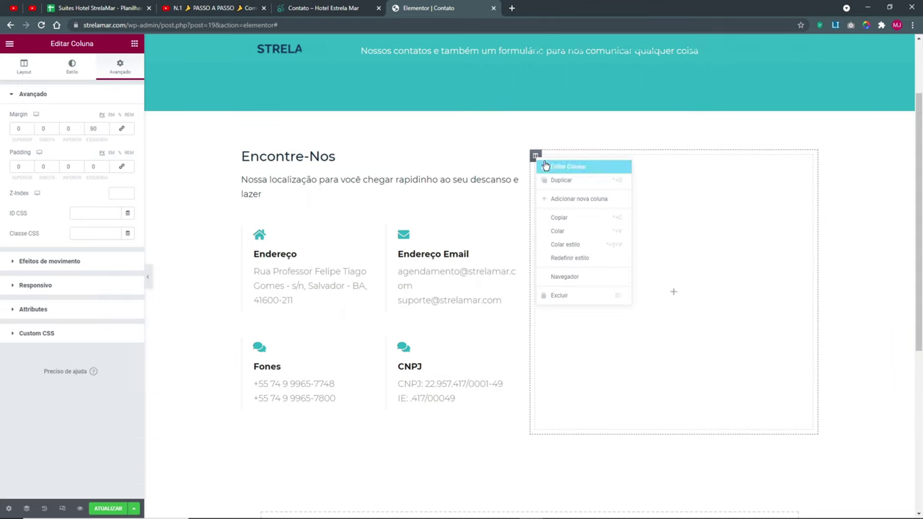
pyautogui.click(25, 71)
pyautogui.write('45')
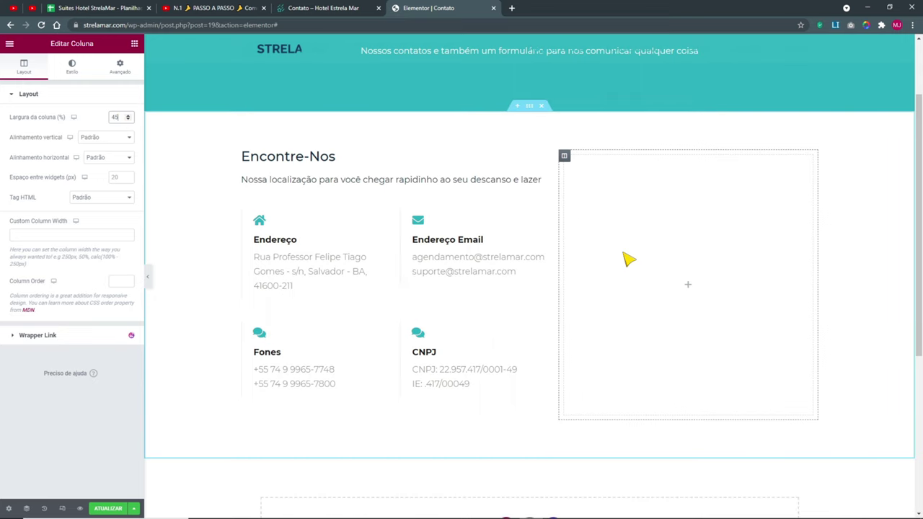
# - Check the contact form on the reference Contato page, find the Form widget and place it in the empty column
pyautogui.click(336, 9)
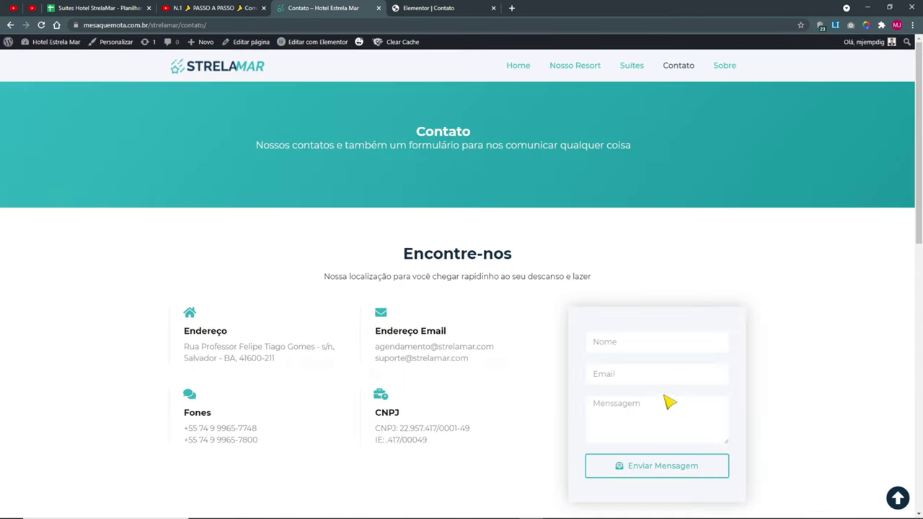
pyautogui.click(395, 8)
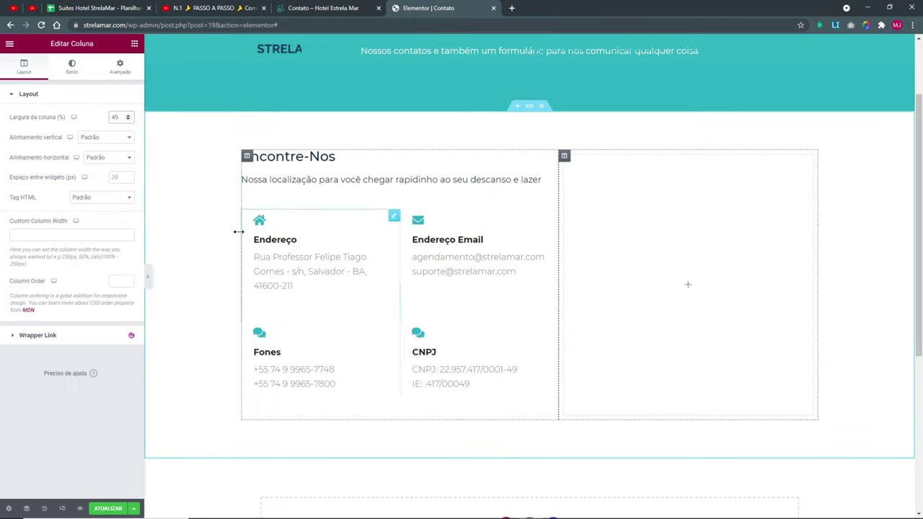
pyautogui.click(134, 44)
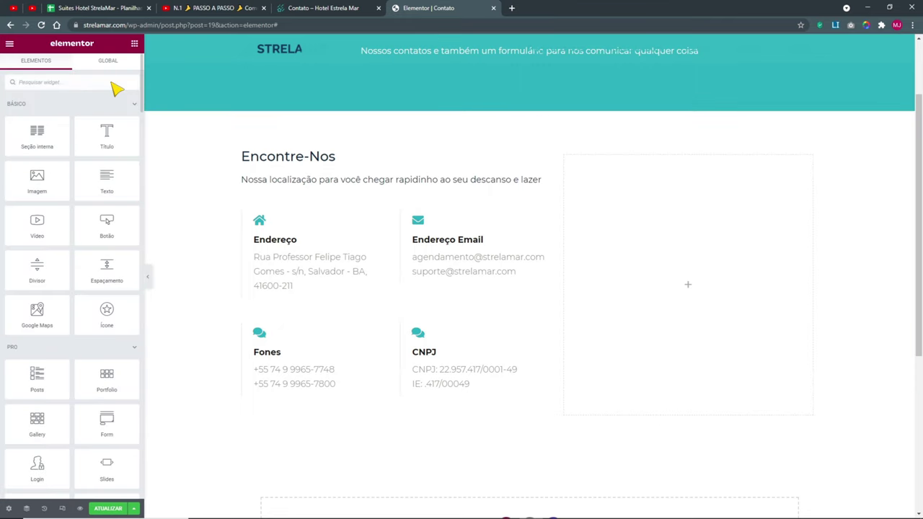
pyautogui.write('form')
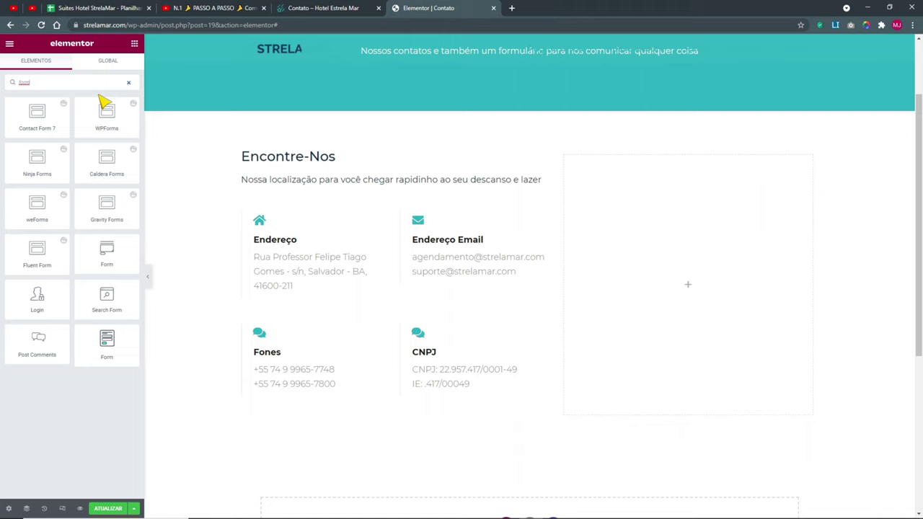
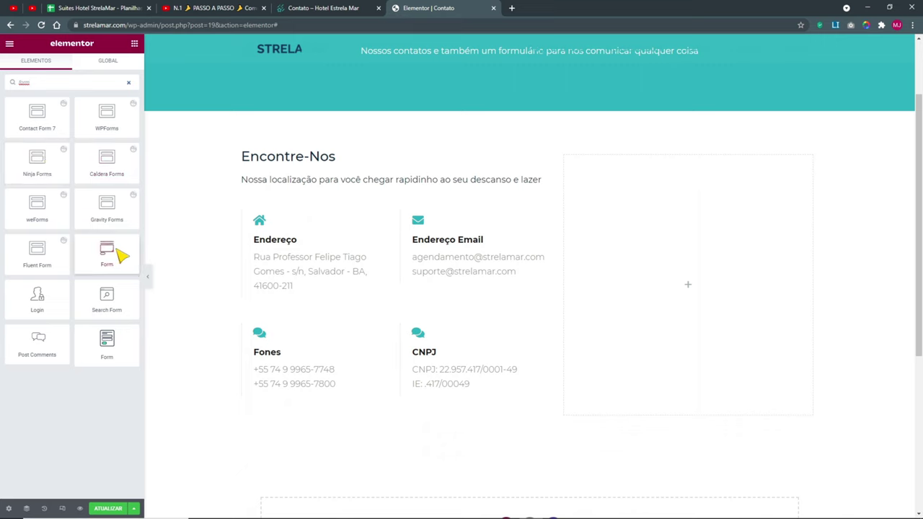
pyautogui.moveTo(117, 259); pyautogui.dragTo(657, 347)
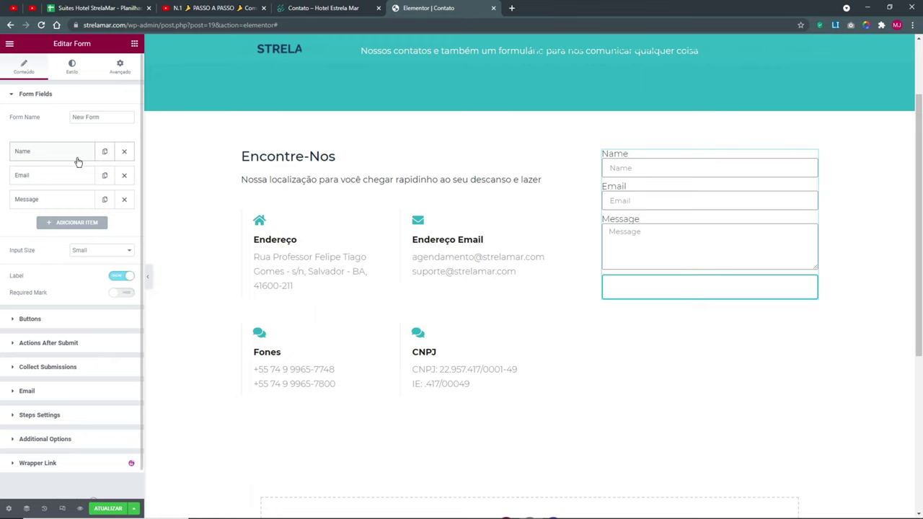
# - Compare the new form with the one on the reference Contato page and collapse its Form Fields settings
pyautogui.click(339, 8)
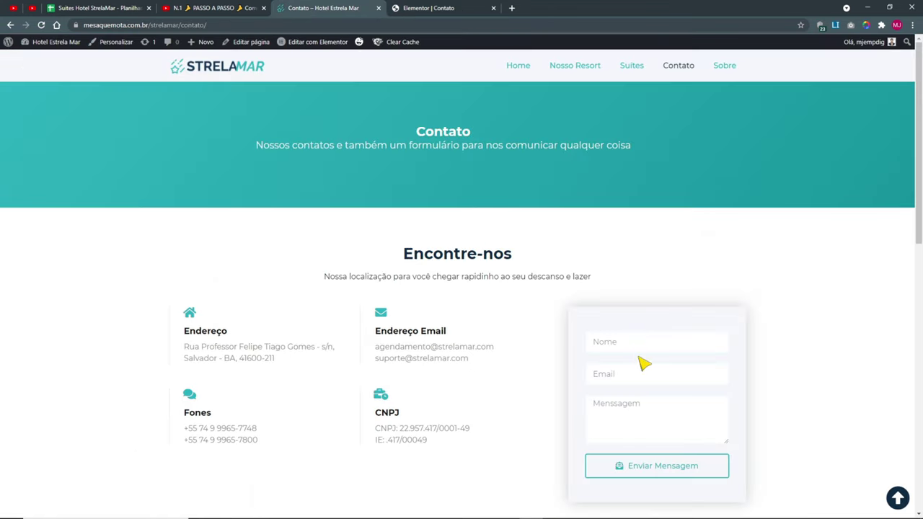
pyautogui.click(433, 13)
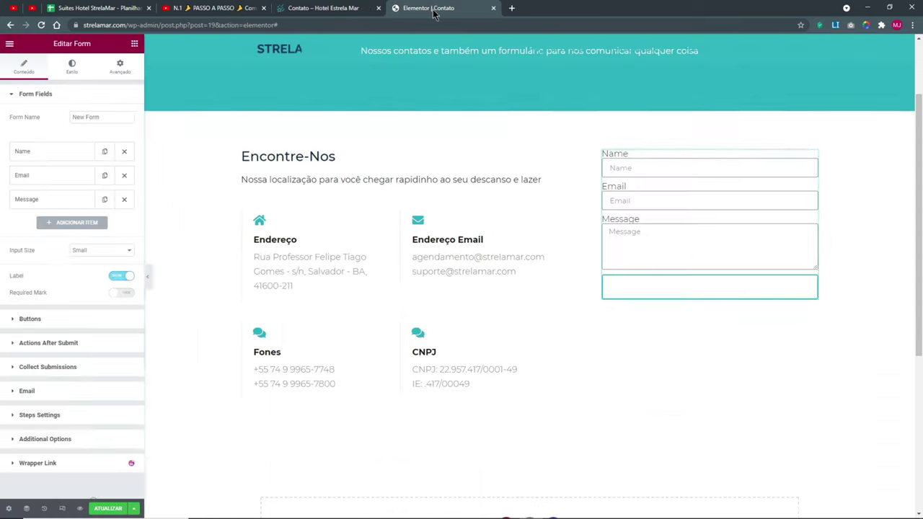
pyautogui.rightClick(694, 290)
pyautogui.click(546, 347)
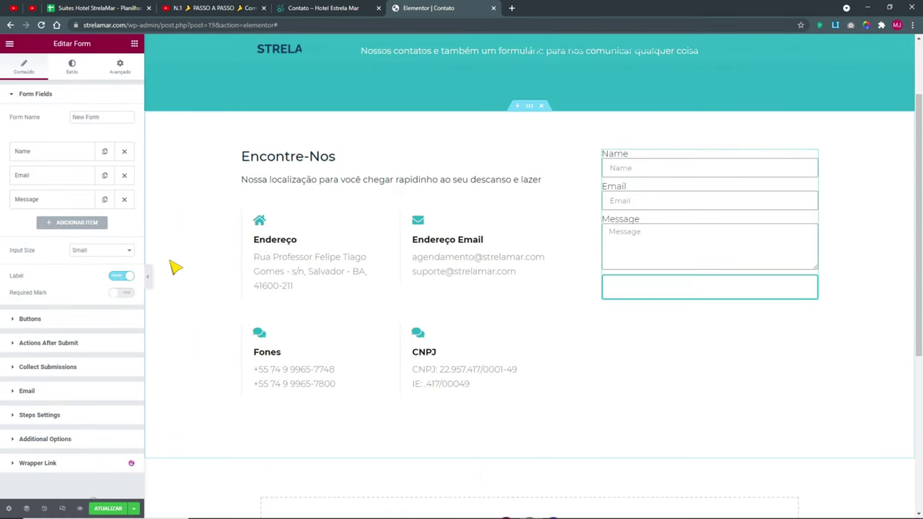
pyautogui.click(29, 95)
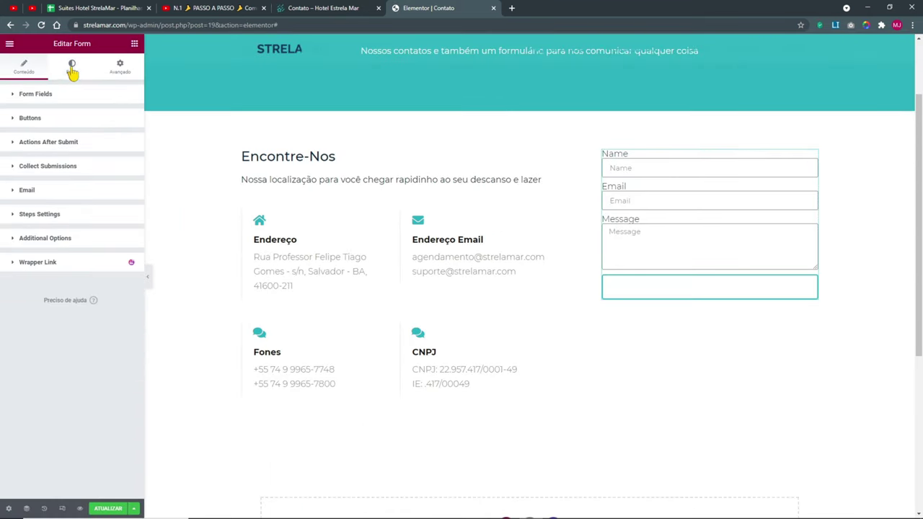
# - Change the form's submit button text to "Enviar Mensagem" and compare it with the reference Contato page
pyautogui.click(72, 69)
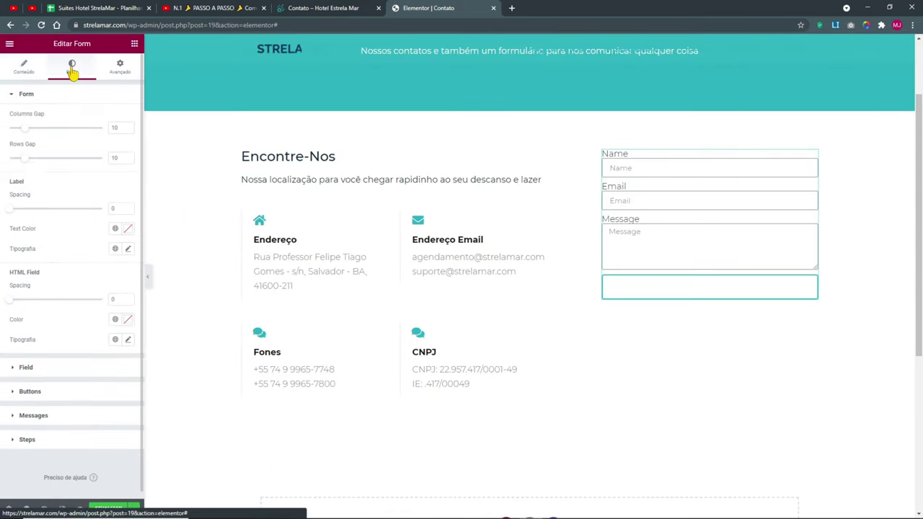
pyautogui.click(25, 67)
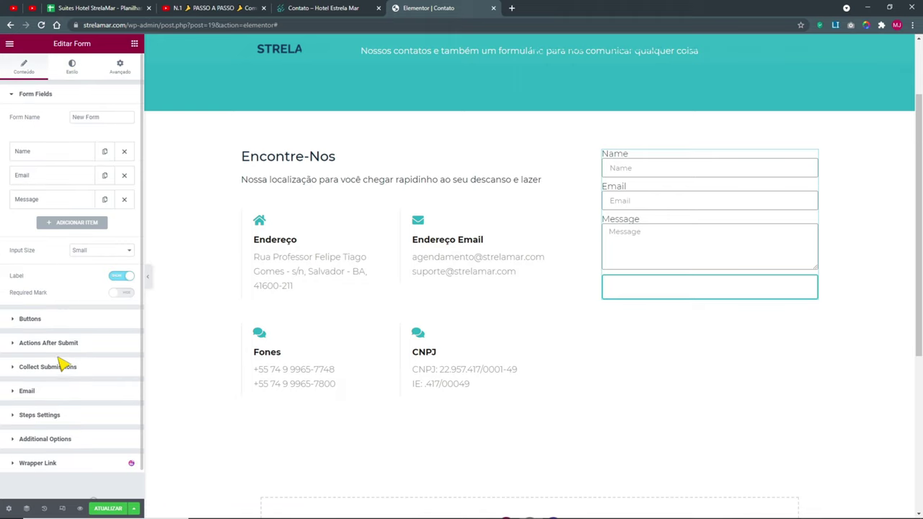
pyautogui.click(30, 320)
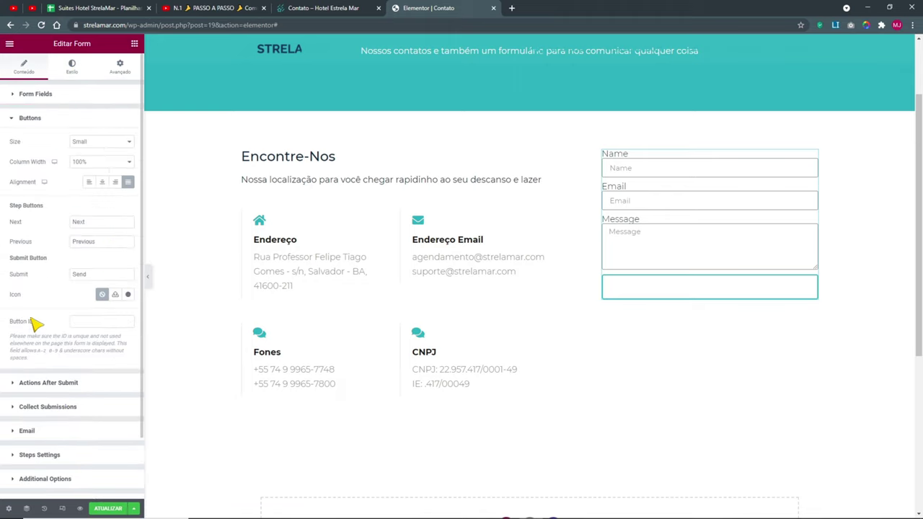
pyautogui.moveTo(92, 222); pyautogui.dragTo(61, 222)
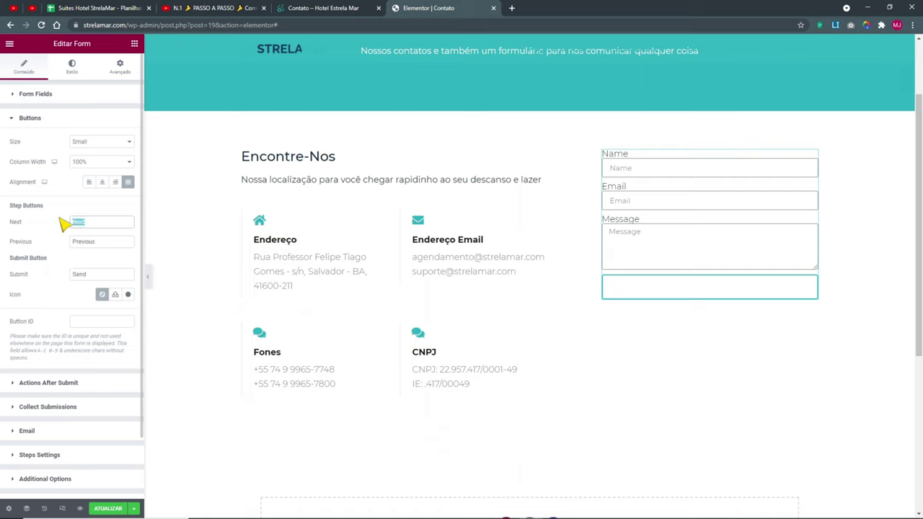
pyautogui.moveTo(94, 274); pyautogui.dragTo(59, 277)
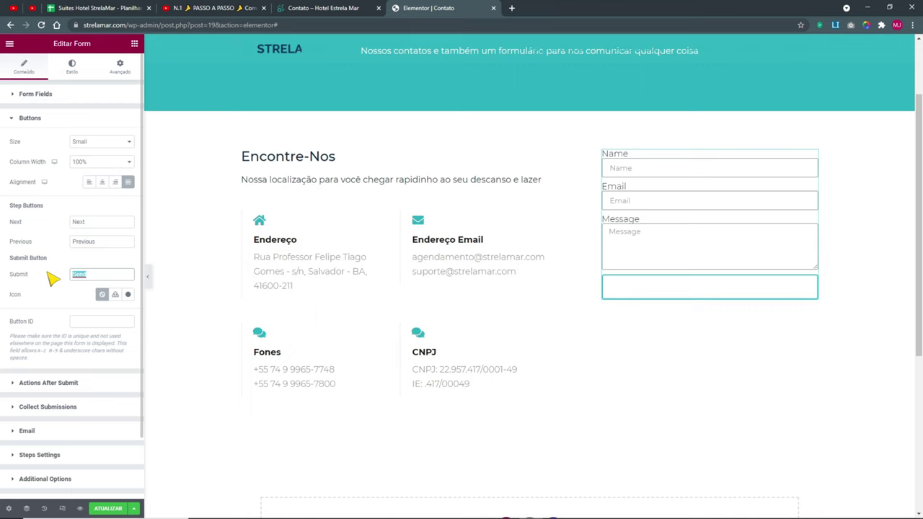
pyautogui.click(323, 9)
pyautogui.click(433, 9)
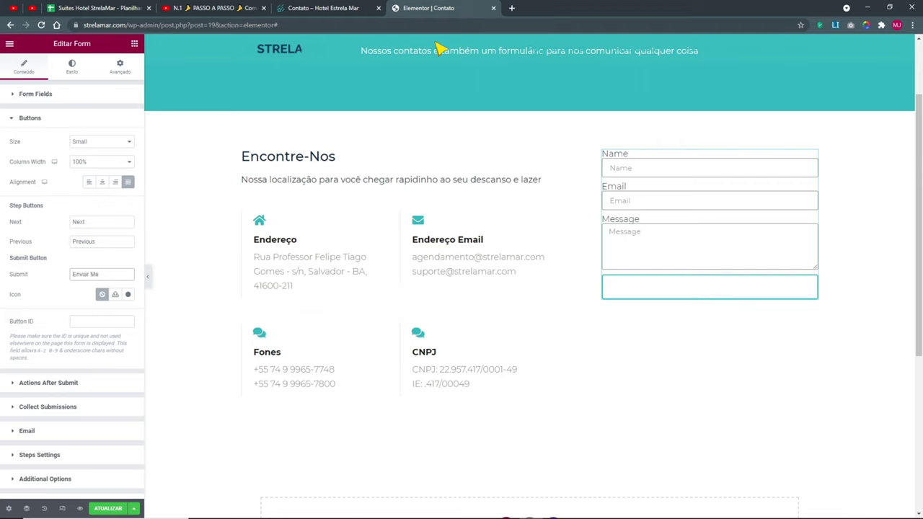
pyautogui.doubleClick(83, 222)
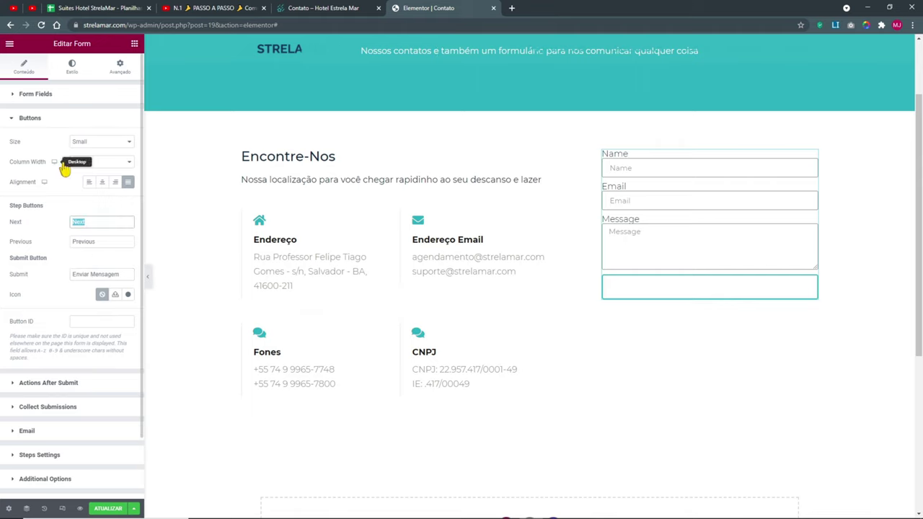
pyautogui.click(302, 13)
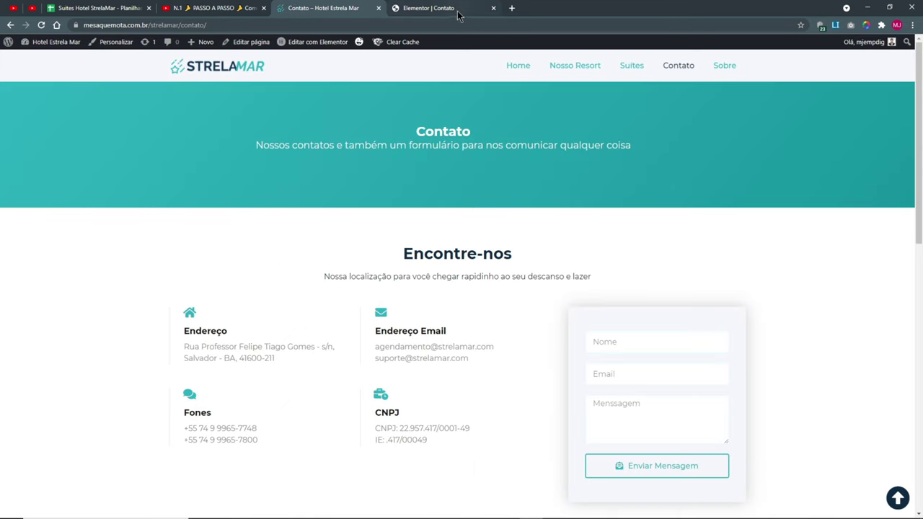
pyautogui.click(433, 8)
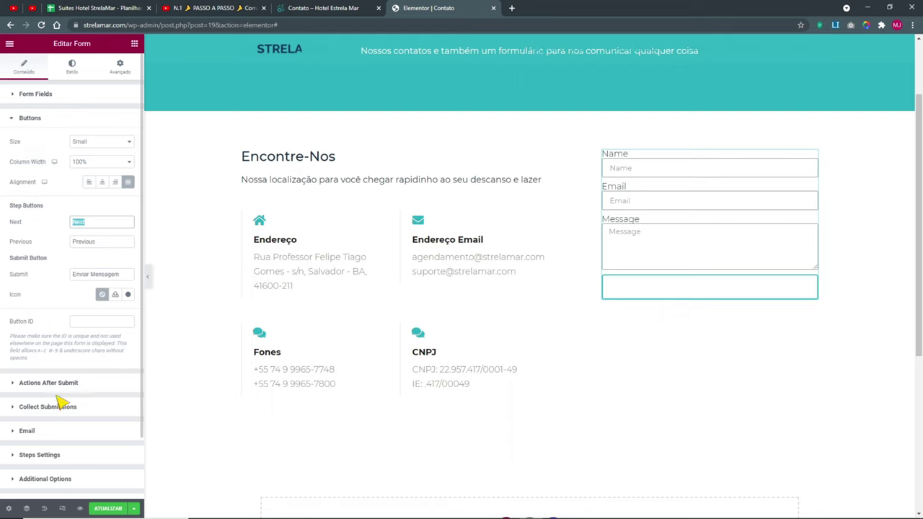
# - Unlink the form's padding and set it to 45 for top and bottom and 25 for both sides
pyautogui.click(119, 65)
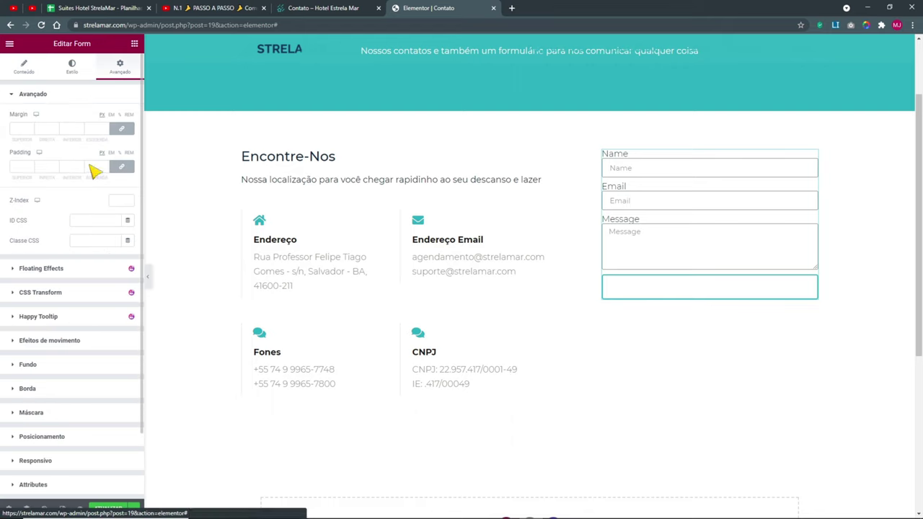
pyautogui.click(19, 166)
pyautogui.write('25')
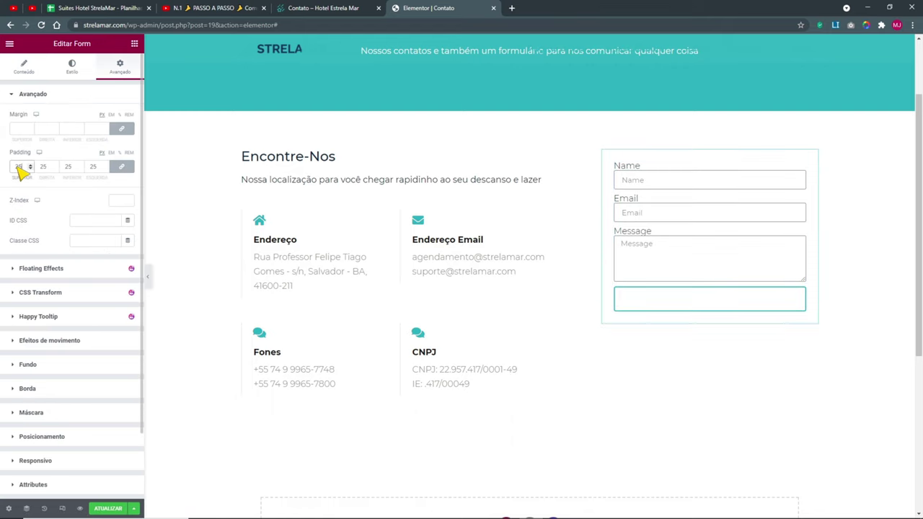
pyautogui.click(121, 167)
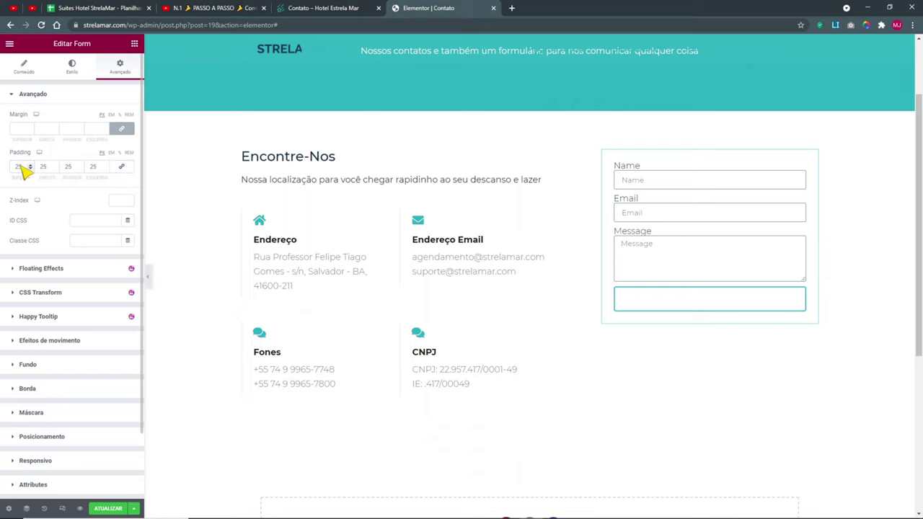
pyautogui.doubleClick(68, 169)
pyautogui.write('45')
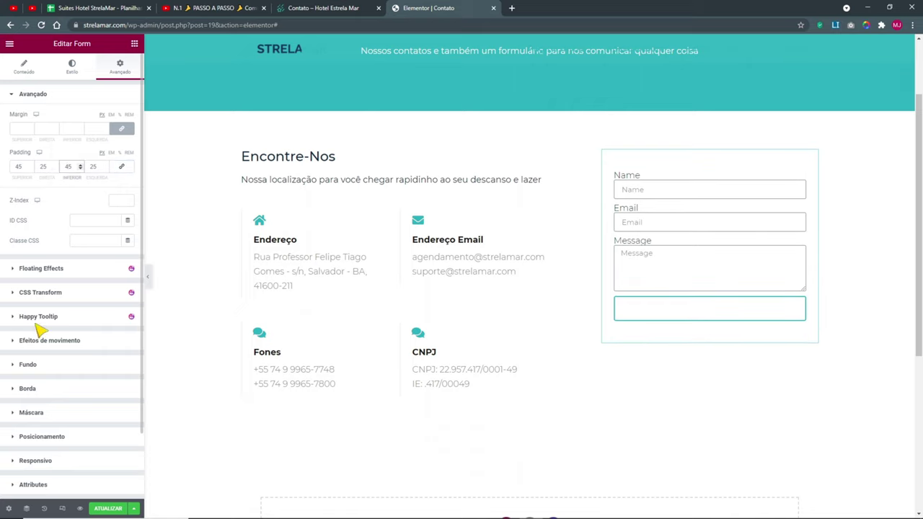
# - Give the form a classic background in the global colour Fundo Claro and preview the page at full width
pyautogui.click(32, 366)
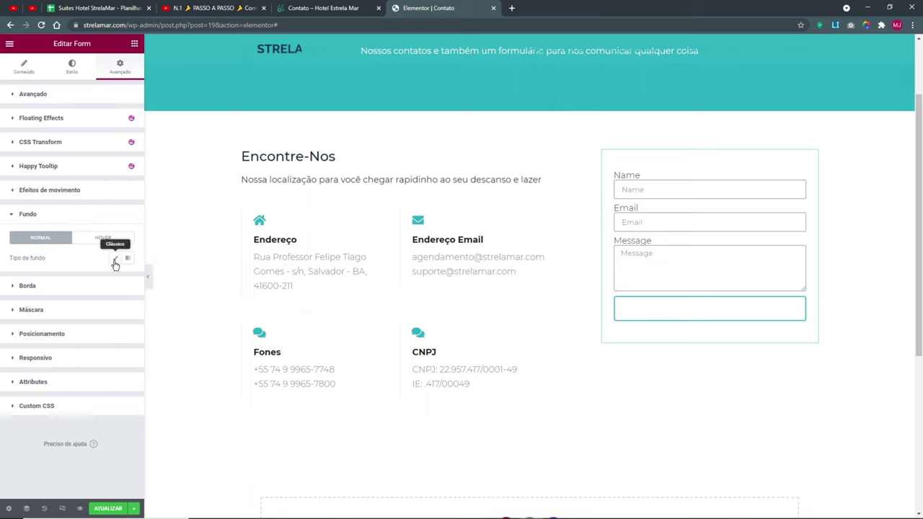
pyautogui.click(114, 258)
pyautogui.click(114, 279)
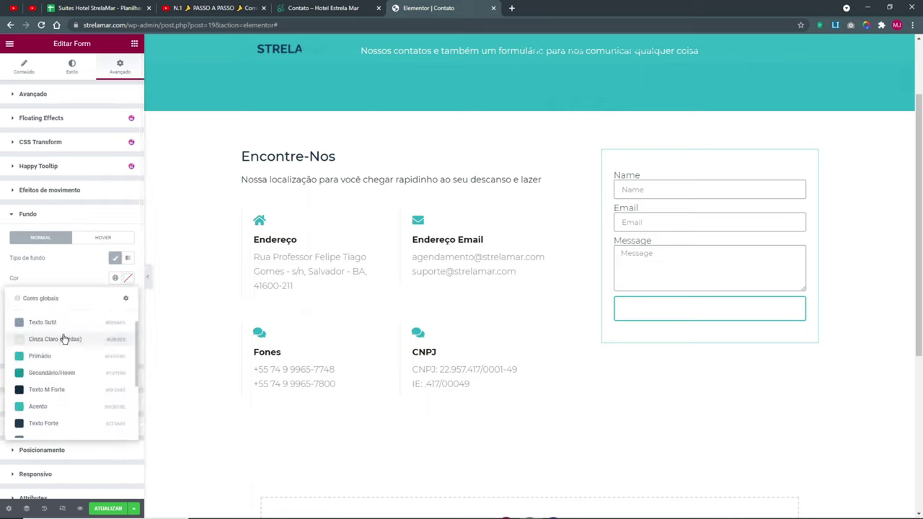
pyautogui.scroll(-3, 73, 360)
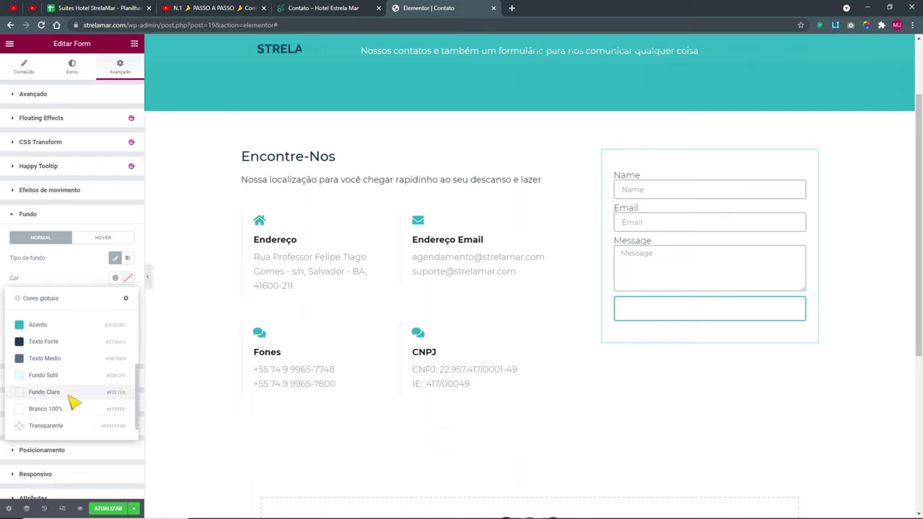
pyautogui.click(75, 402)
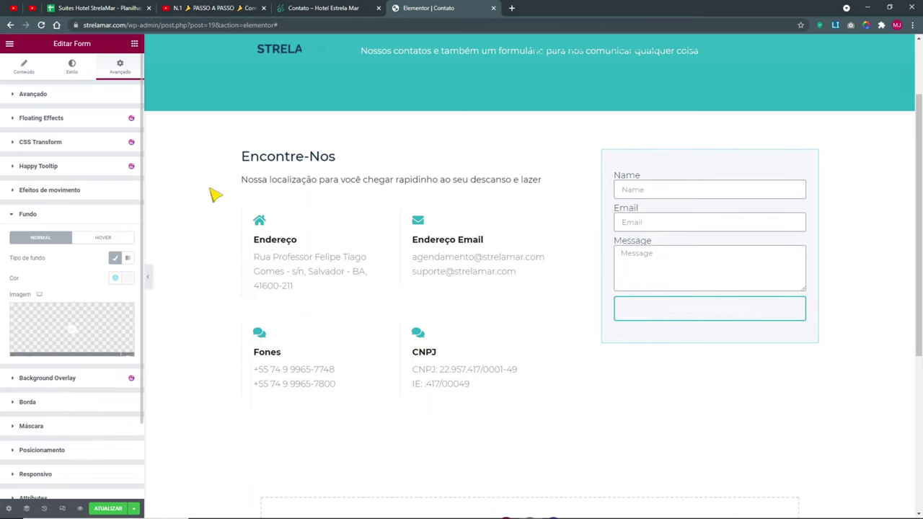
pyautogui.click(148, 277)
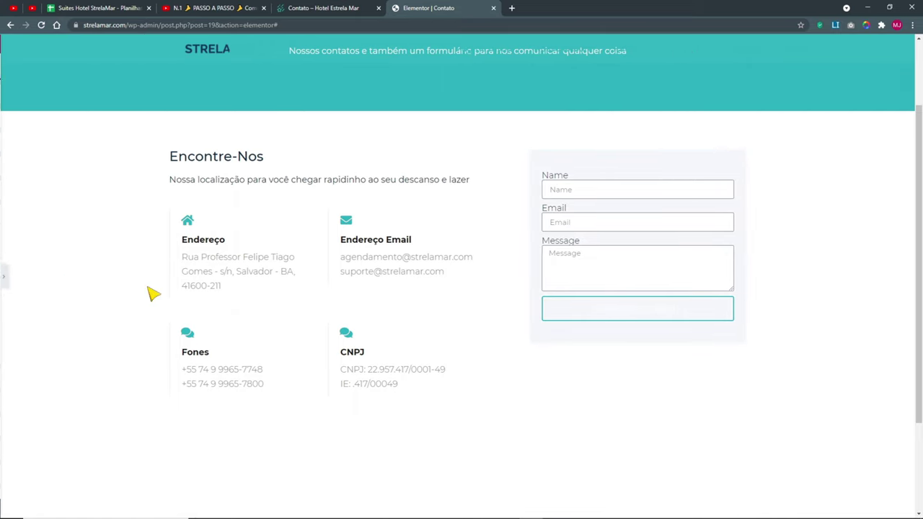
pyautogui.click(4, 278)
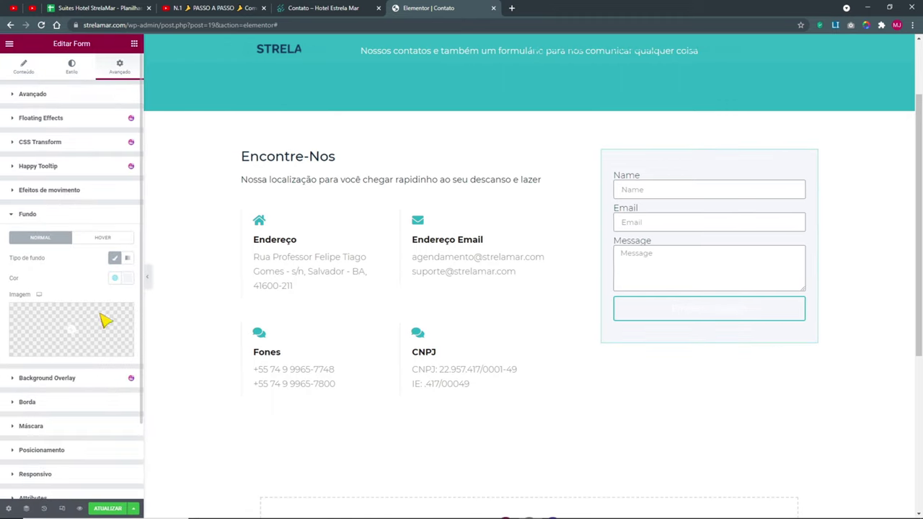
# - Add a box shadow to the form with the colour rgba(0, 0, 0, 0.1) and preview the page at full width
pyautogui.click(58, 356)
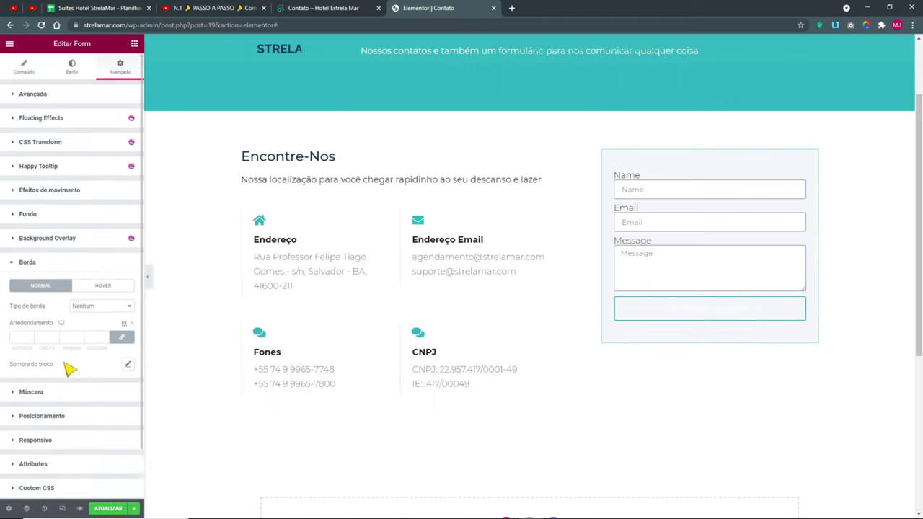
pyautogui.click(129, 309)
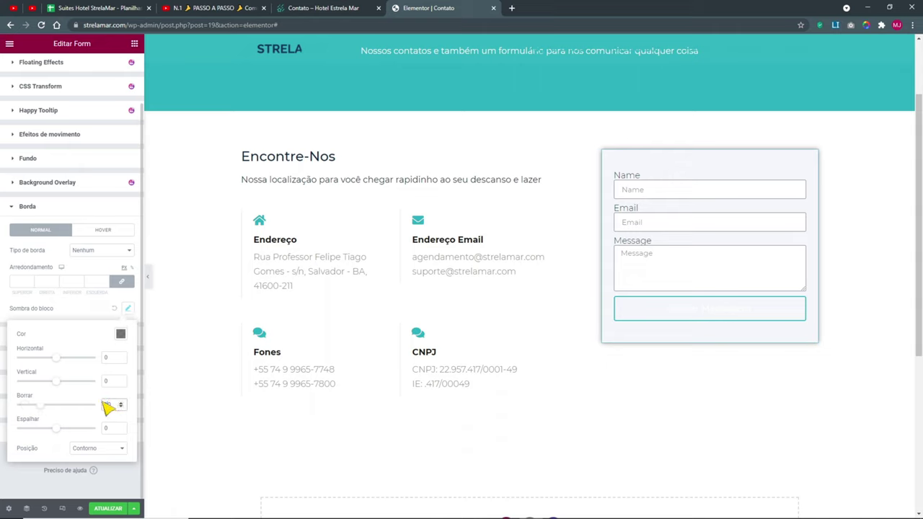
pyautogui.click(120, 334)
pyautogui.moveTo(132, 470); pyautogui.dragTo(92, 472)
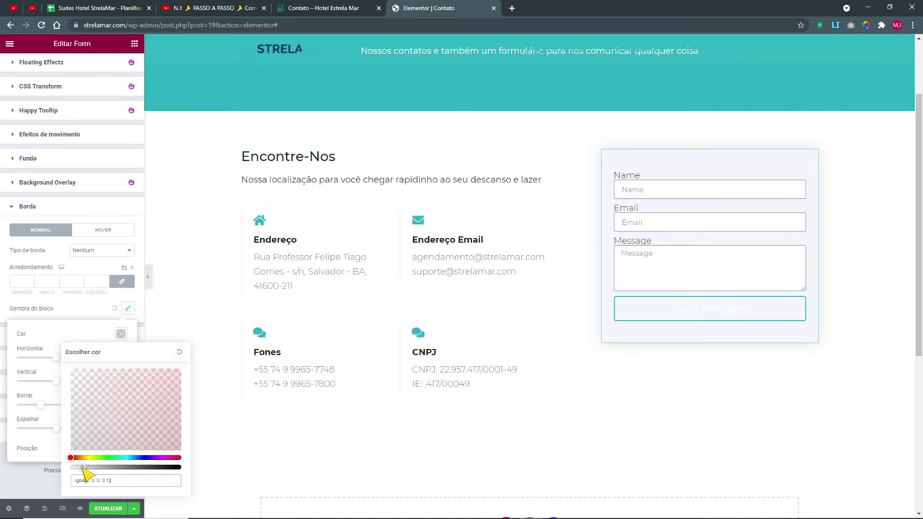
pyautogui.click(80, 323)
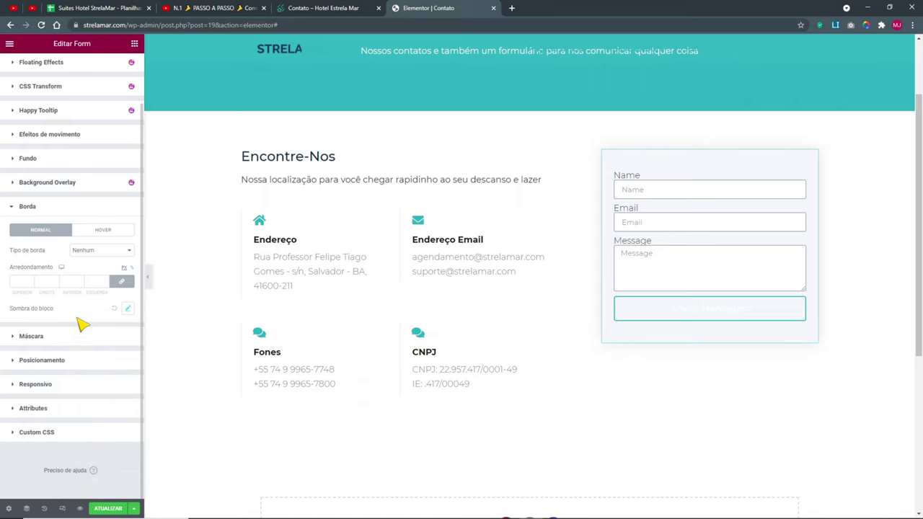
pyautogui.click(147, 276)
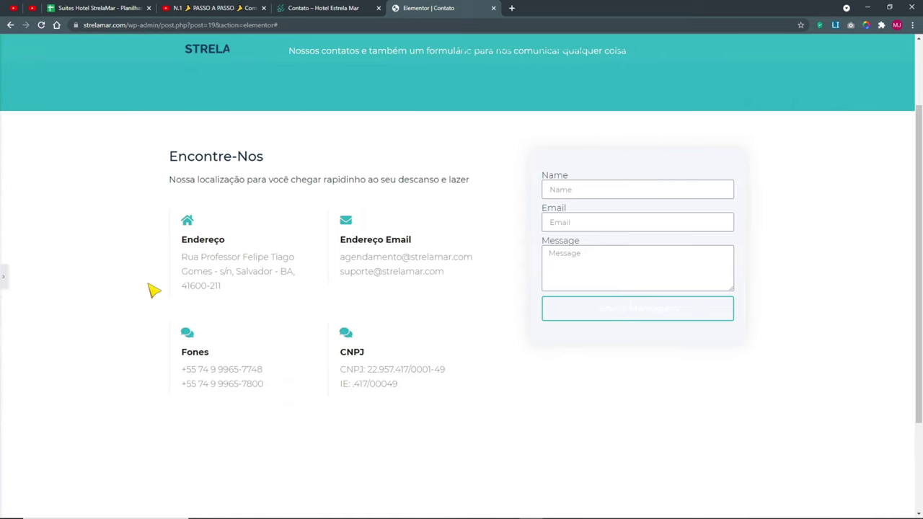
# - Sample the form's background colour on the reference Contato page with the colour picker extension and return to the Elementor editor
pyautogui.click(358, 7)
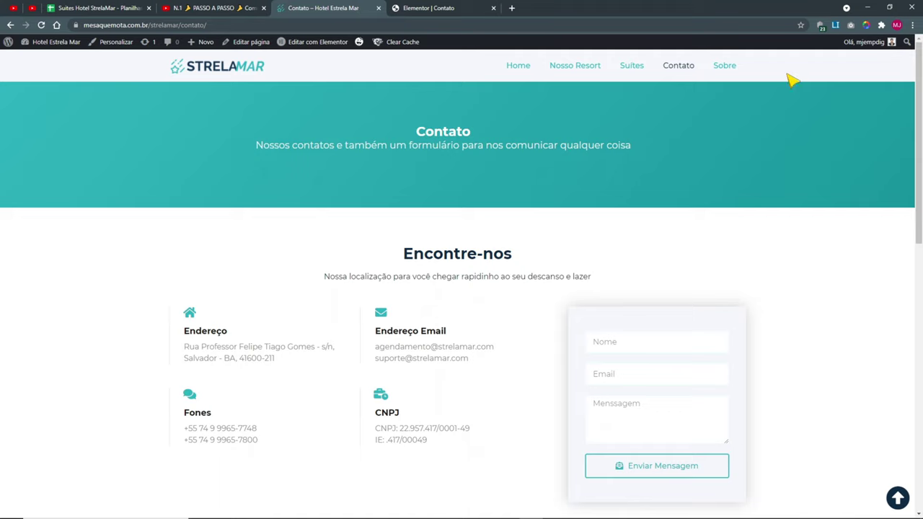
pyautogui.click(867, 26)
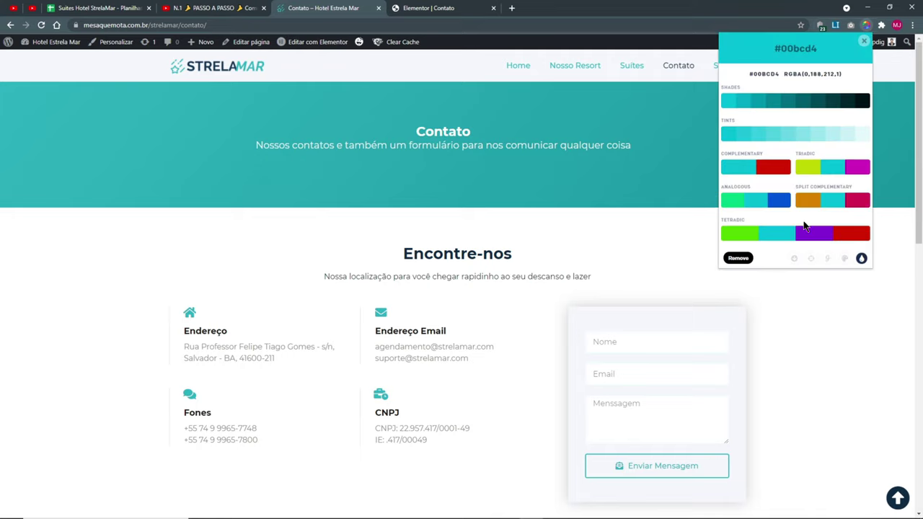
pyautogui.click(798, 261)
pyautogui.click(703, 328)
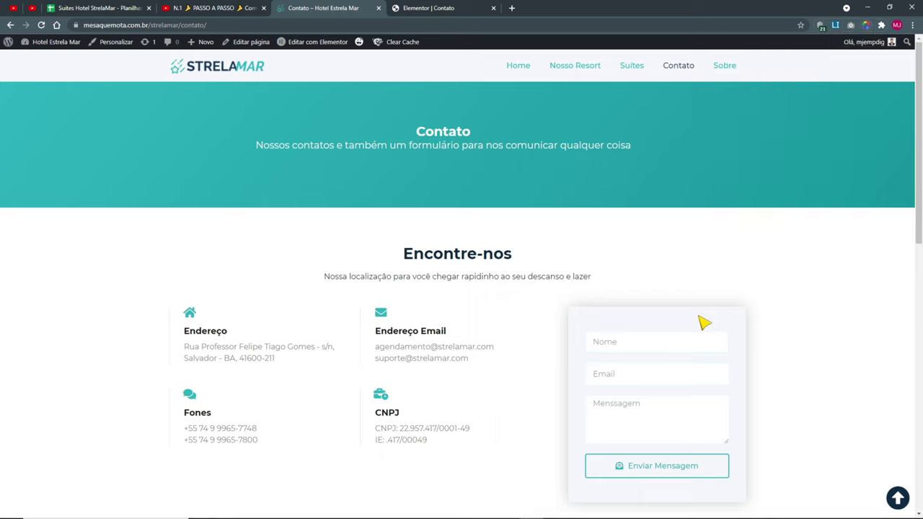
pyautogui.click(867, 26)
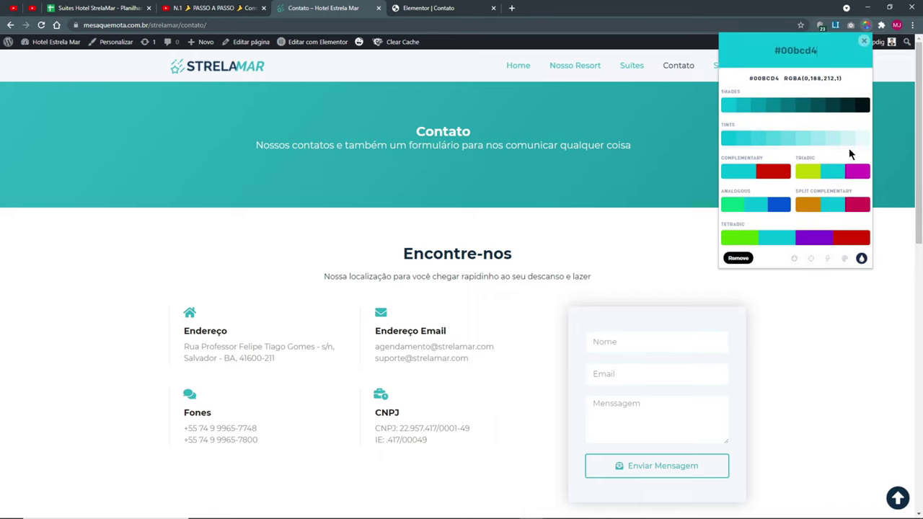
pyautogui.click(814, 261)
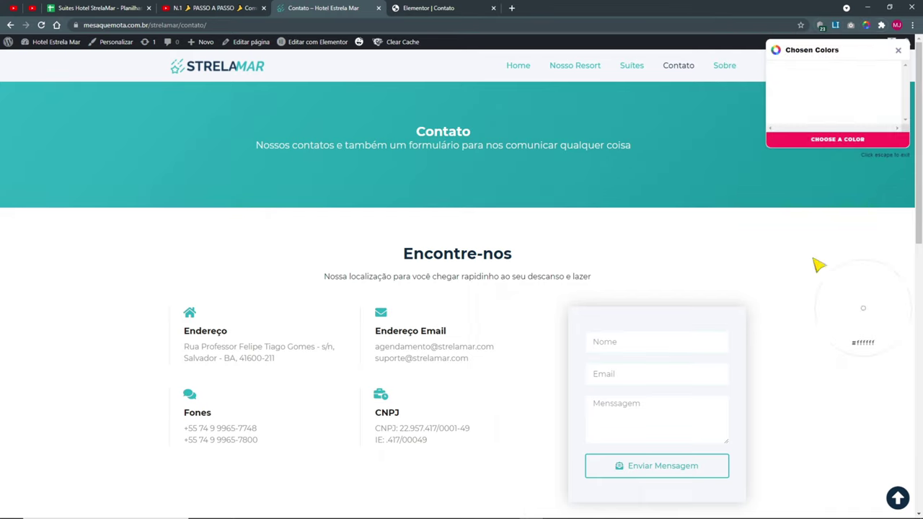
pyautogui.click(734, 323)
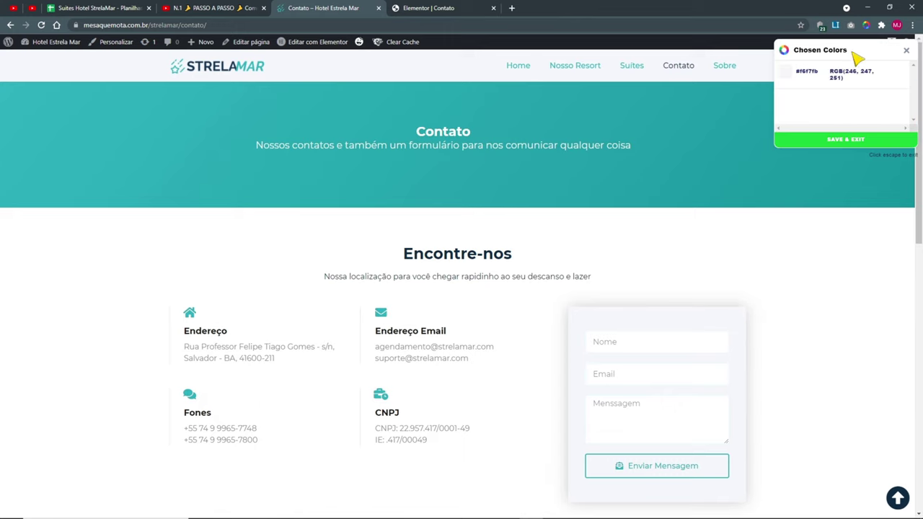
pyautogui.click(898, 50)
pyautogui.click(424, 9)
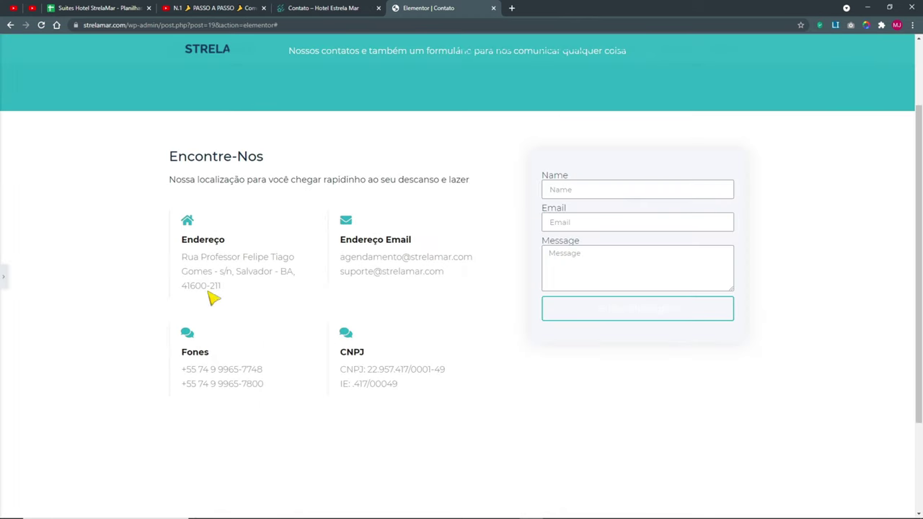
# - Set the form's background colour to #f6f7fb after comparing it with #F5F7FA
pyautogui.click(3, 277)
pyautogui.rightClick(650, 169)
pyautogui.click(83, 371)
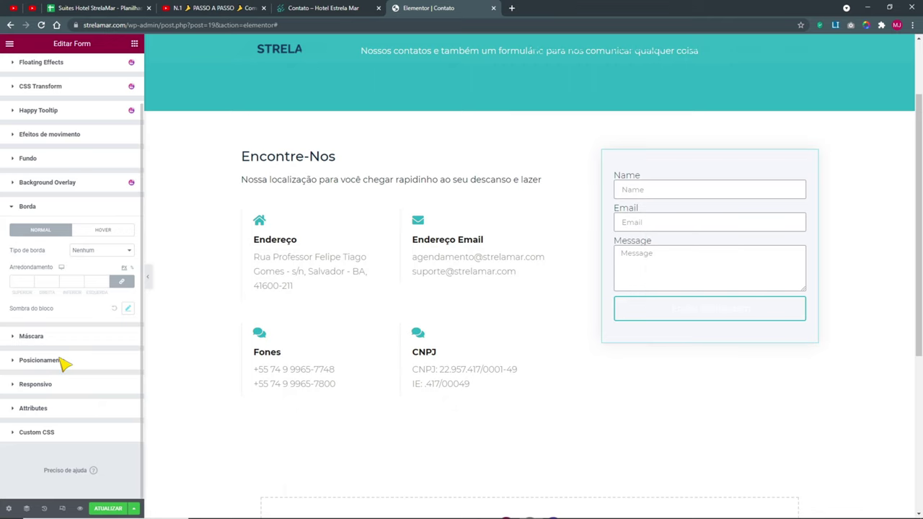
pyautogui.click(29, 159)
pyautogui.click(121, 282)
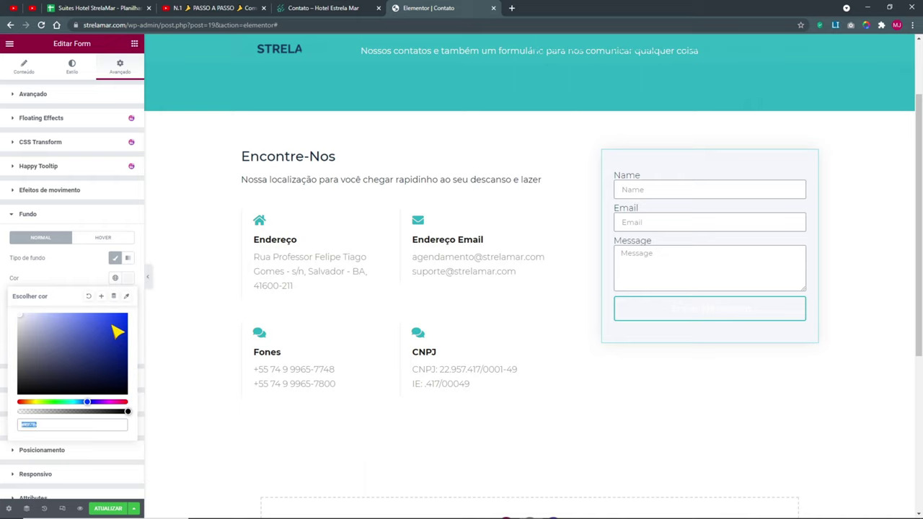
pyautogui.write('#F5F7FA')
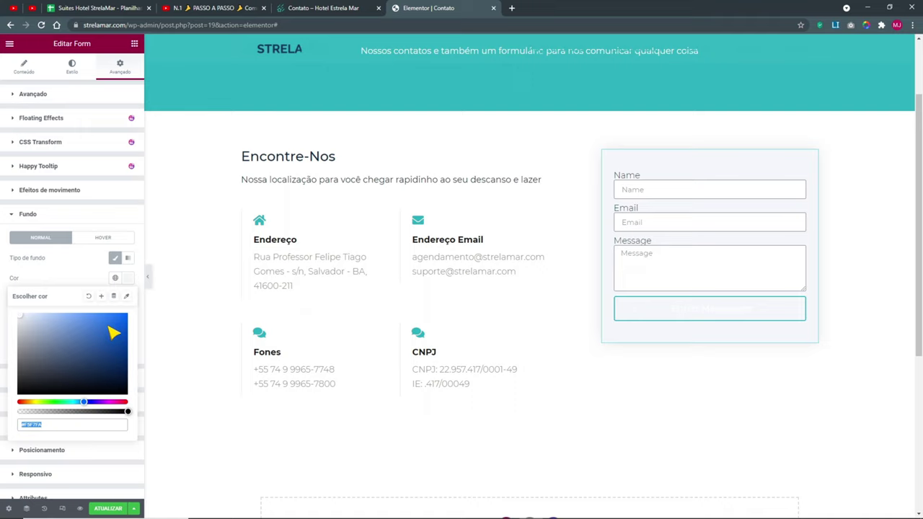
pyautogui.write('#0E1F76')
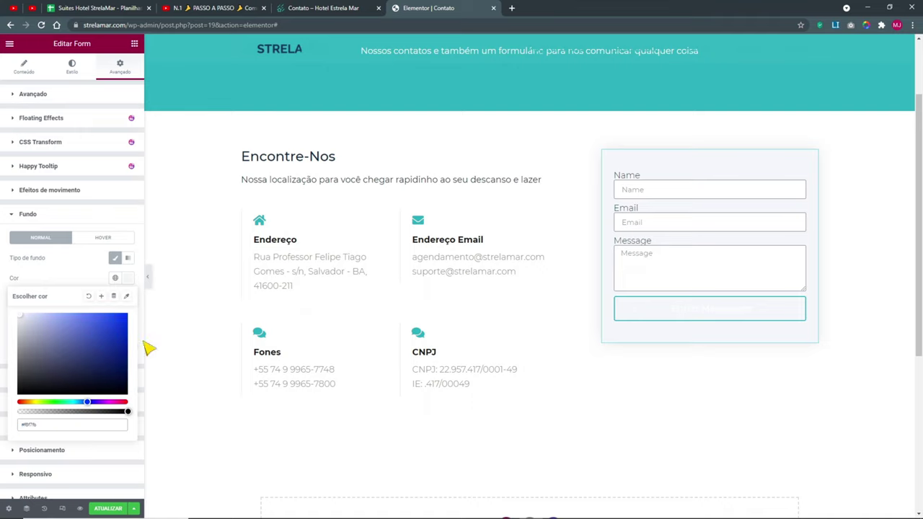
# - Compare the contact form in the full-width preview with the form on the reference Contato page
pyautogui.click(149, 278)
pyautogui.click(316, 8)
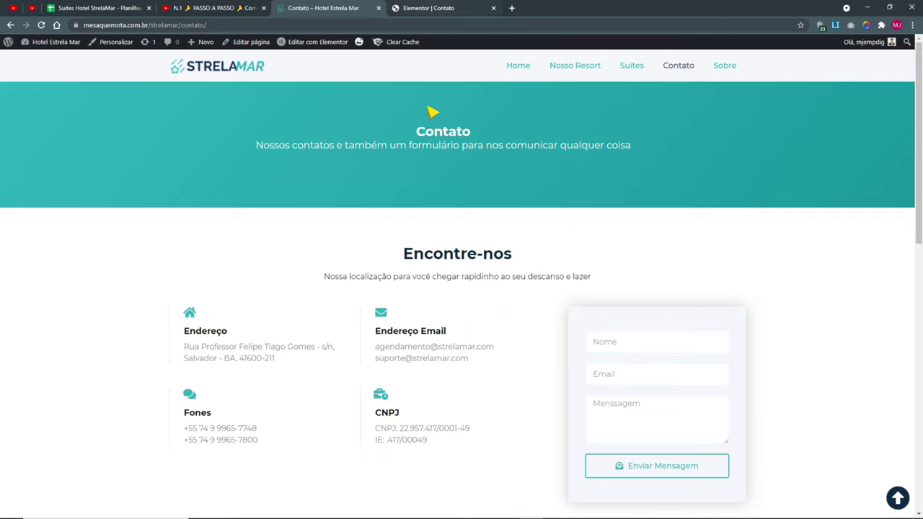
pyautogui.click(434, 8)
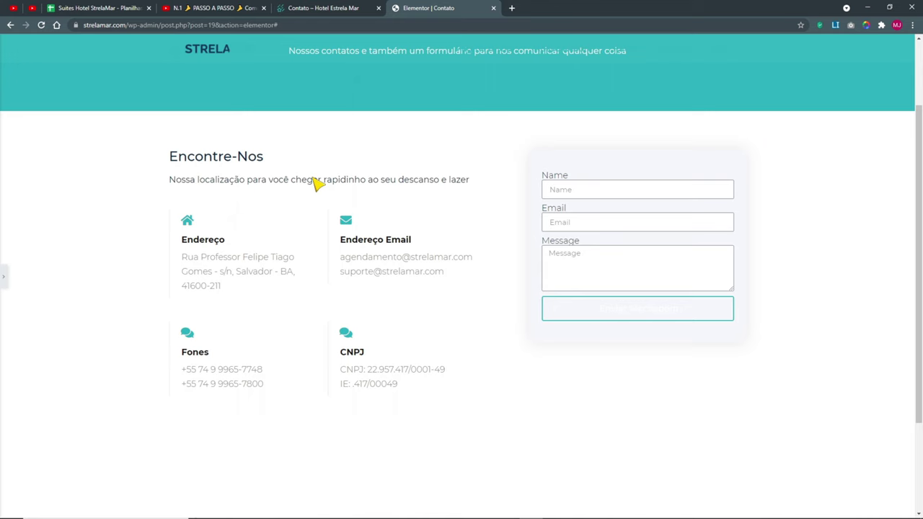
pyautogui.click(339, 7)
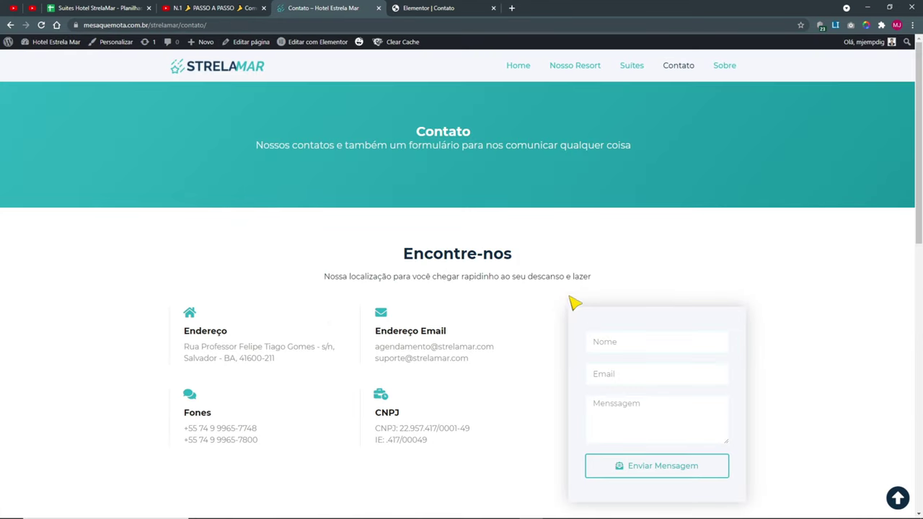
pyautogui.click(462, 8)
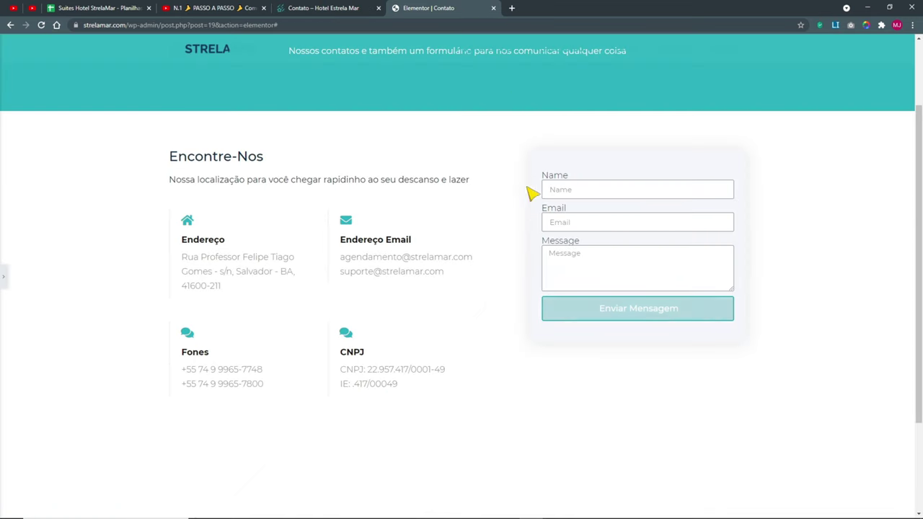
pyautogui.scroll(2, 536, 128)
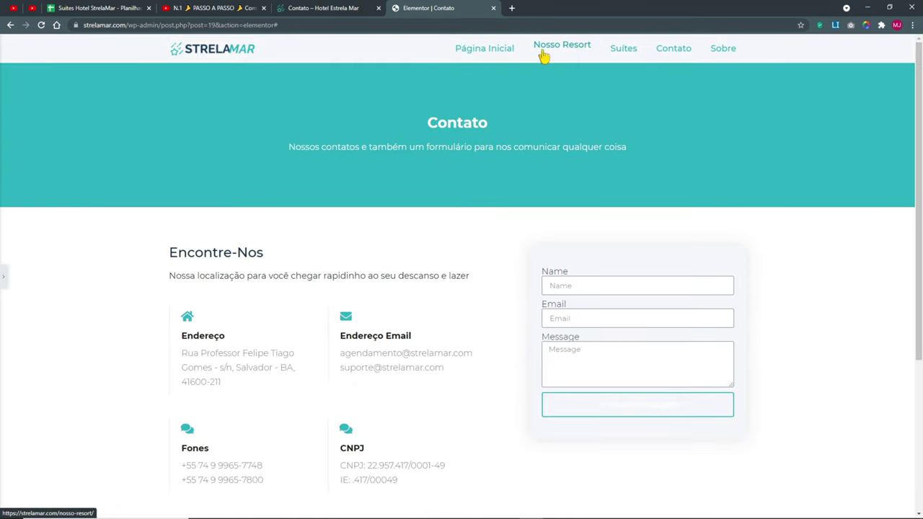
pyautogui.click(332, 9)
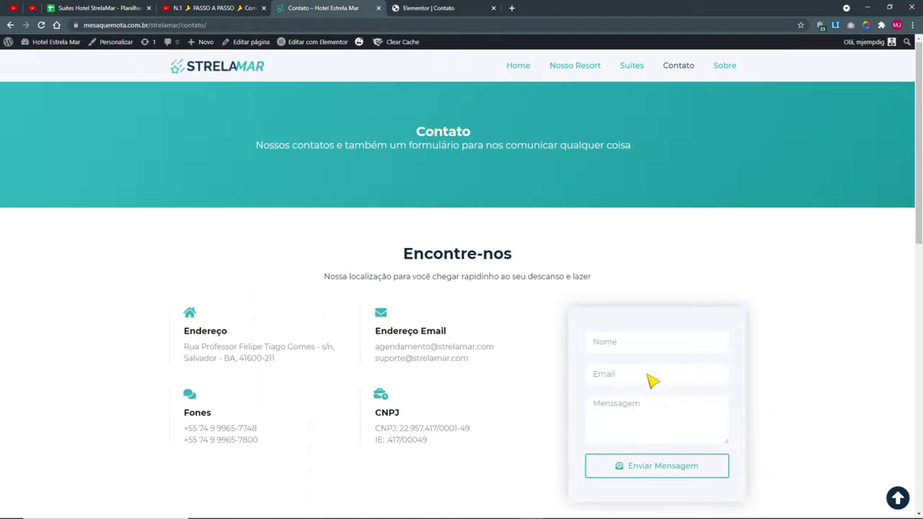
pyautogui.rightClick(659, 400)
pyautogui.click(16, 320)
pyautogui.hotkey('ctrl', 'Tab')
# - Set the form's columns gap and rows gap to 20 and its label spacing to 5
pyautogui.click(3, 278)
pyautogui.rightClick(697, 313)
pyautogui.click(15, 303)
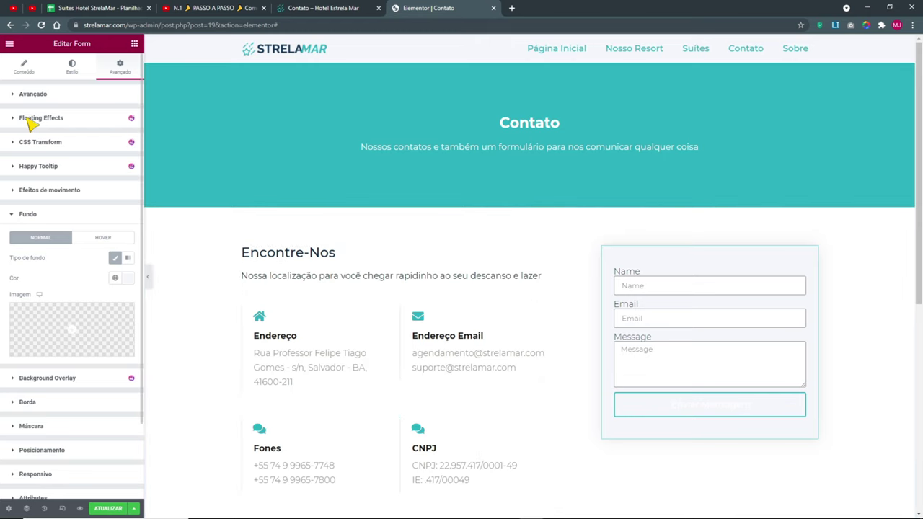
pyautogui.click(71, 75)
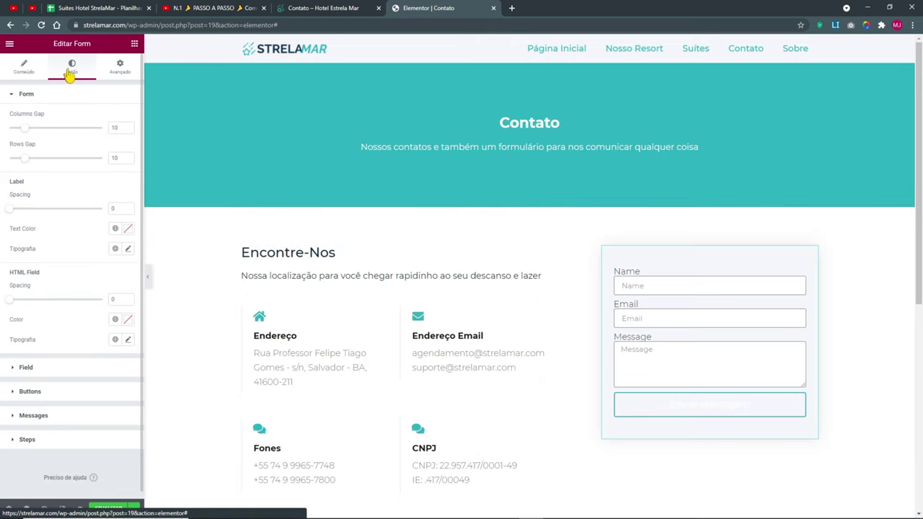
pyautogui.doubleClick(116, 128)
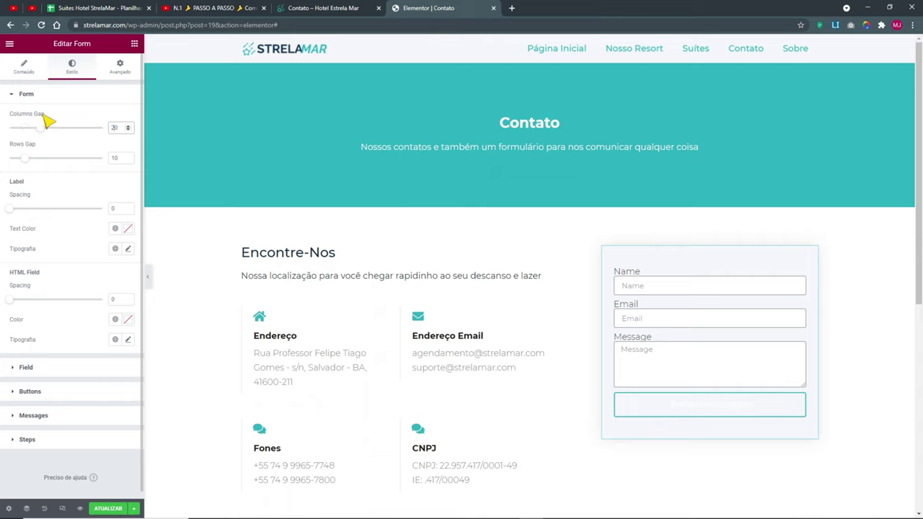
pyautogui.doubleClick(114, 158)
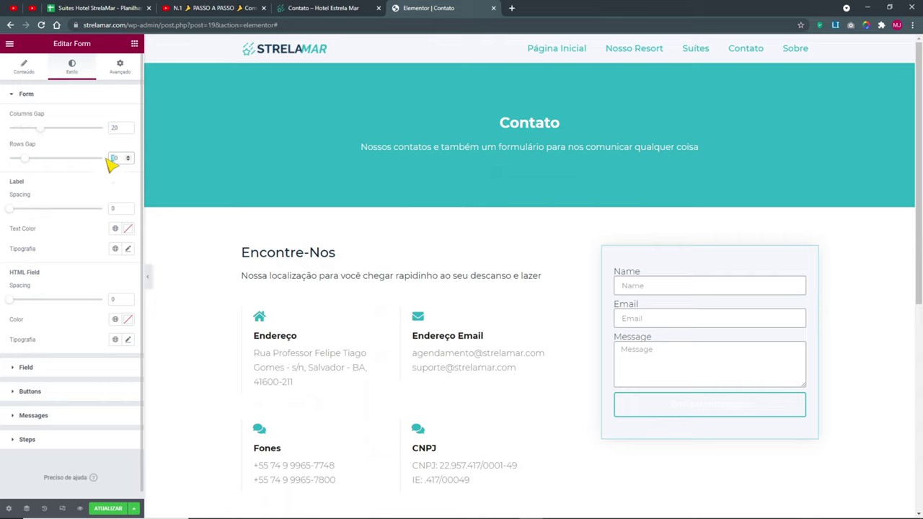
pyautogui.write('20')
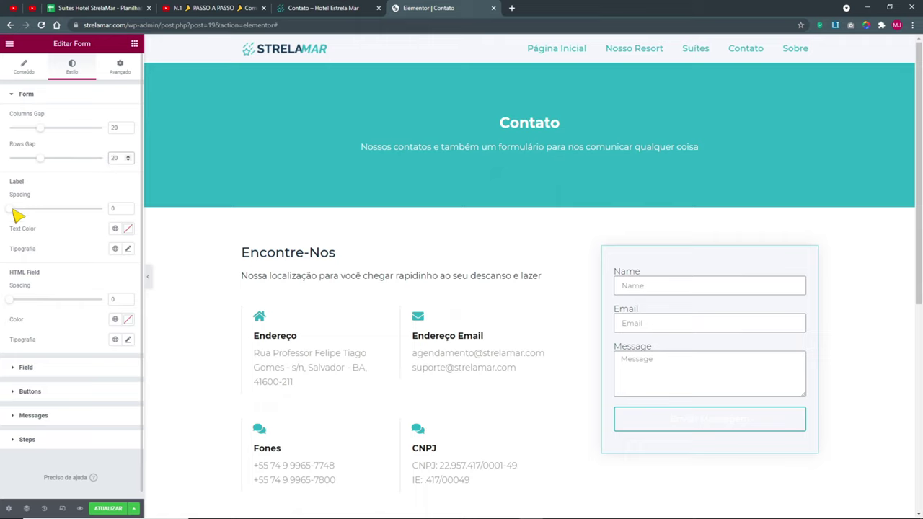
pyautogui.doubleClick(113, 209)
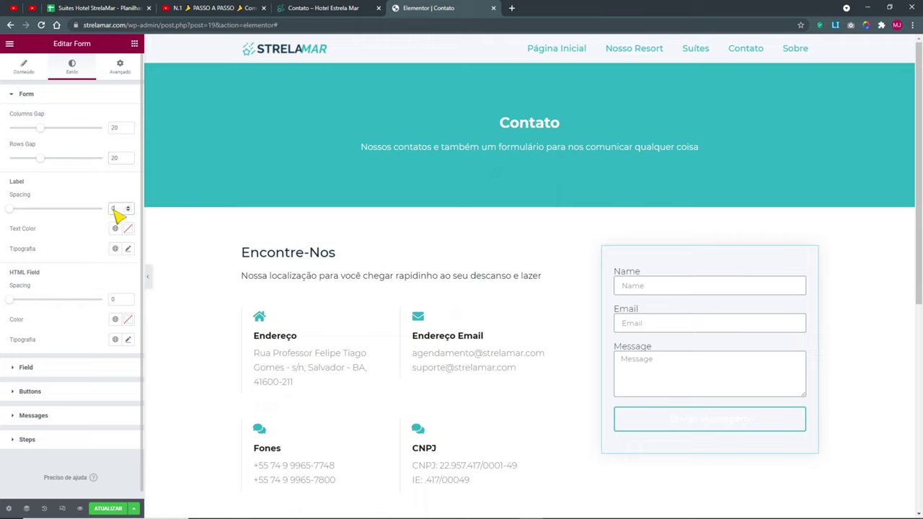
pyautogui.write('5')
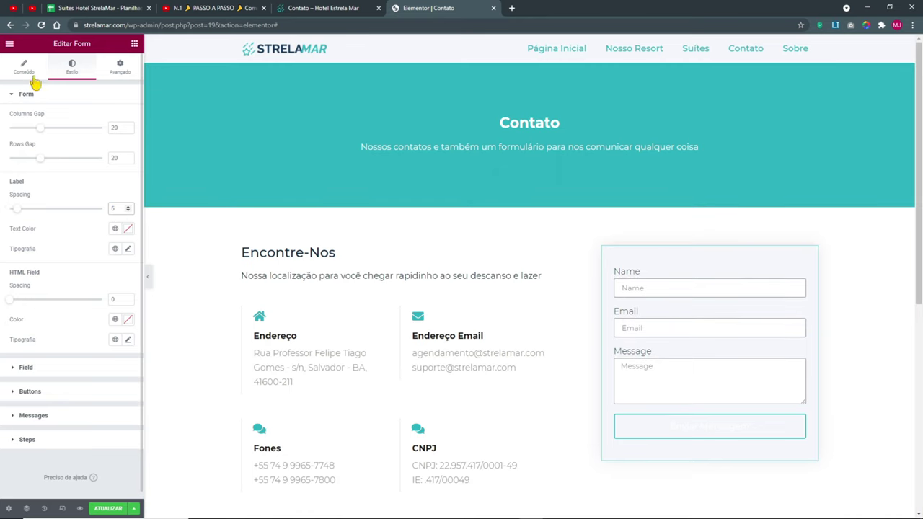
# - Hide the form's field labels and check the result against the form on the reference Contato page
pyautogui.click(664, 326)
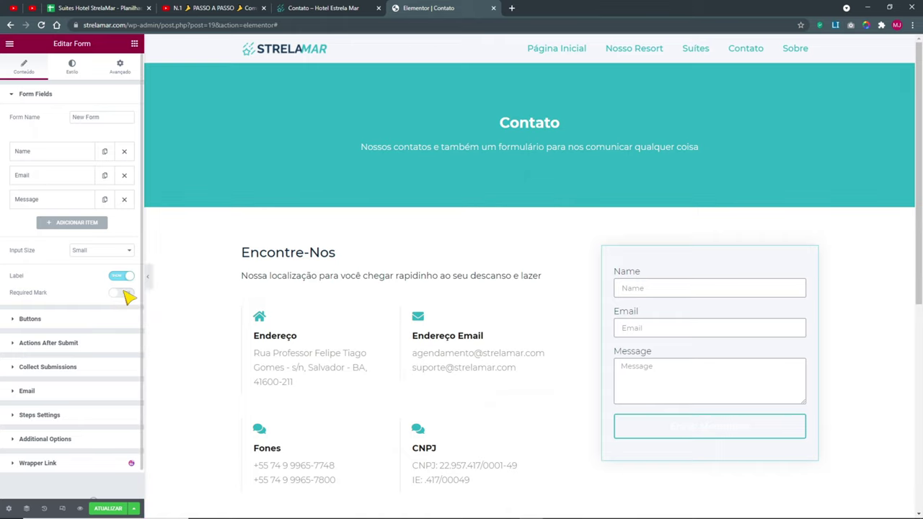
pyautogui.click(122, 281)
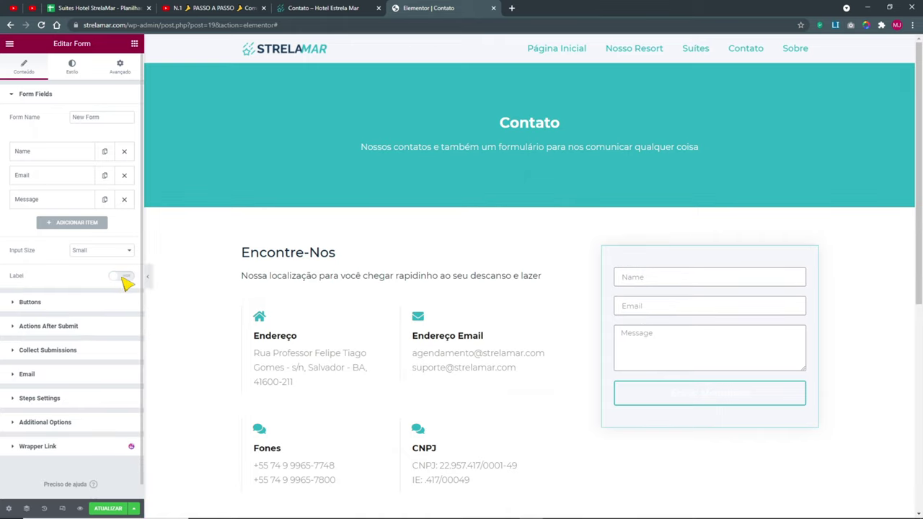
pyautogui.hotkey('ctrl', 'shift', 'Tab')
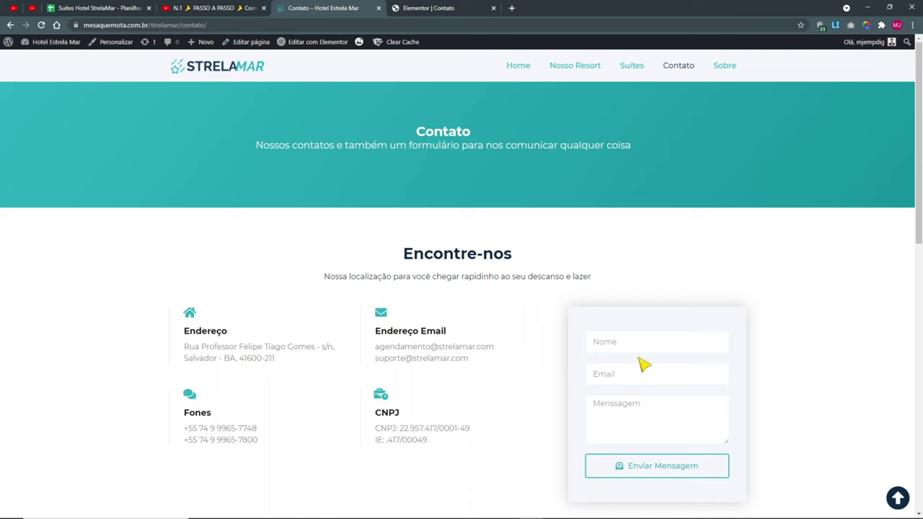
pyautogui.click(426, 8)
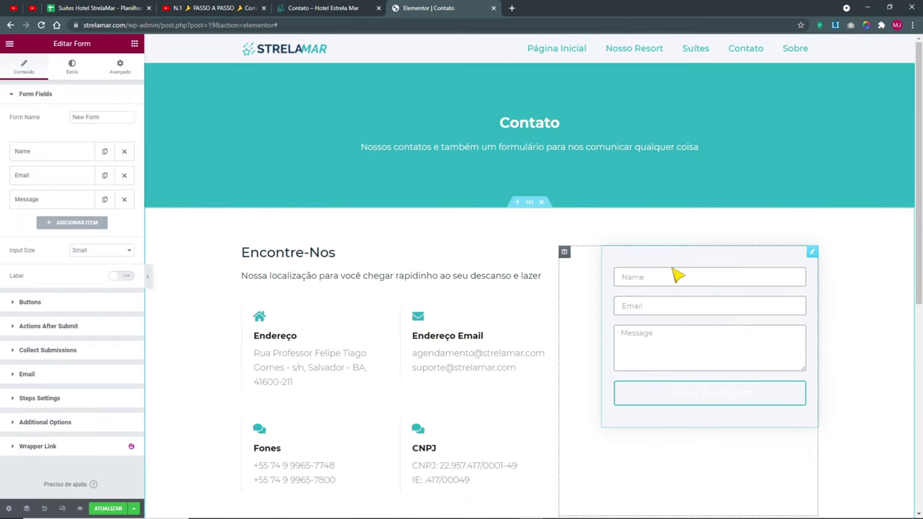
# - Set the width of the column containing the Encontre-Nos heading and info boxes to 65%
pyautogui.rightClick(249, 254)
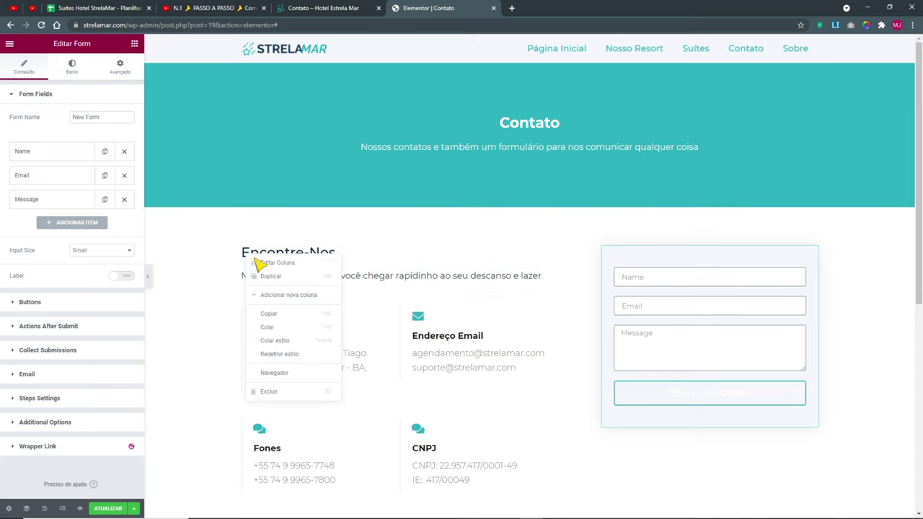
pyautogui.click(278, 264)
pyautogui.click(24, 67)
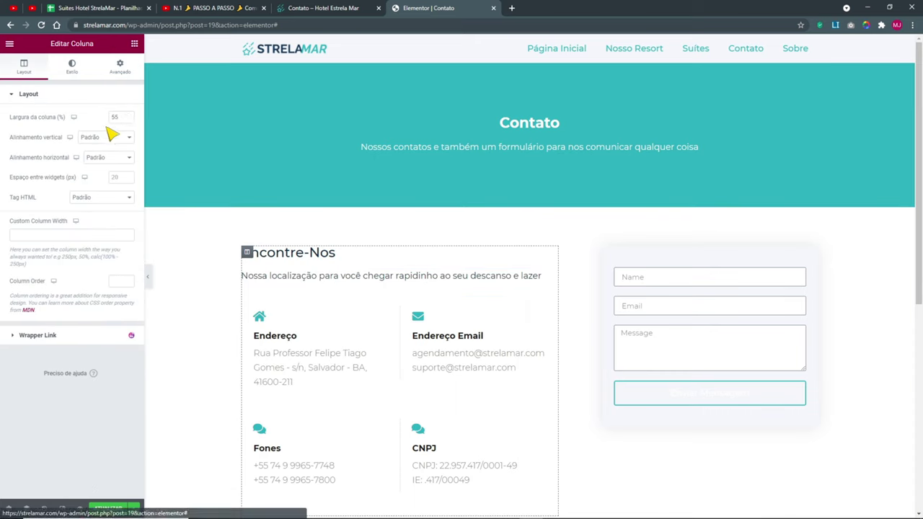
pyautogui.moveTo(123, 118); pyautogui.dragTo(98, 121)
pyautogui.write('65')
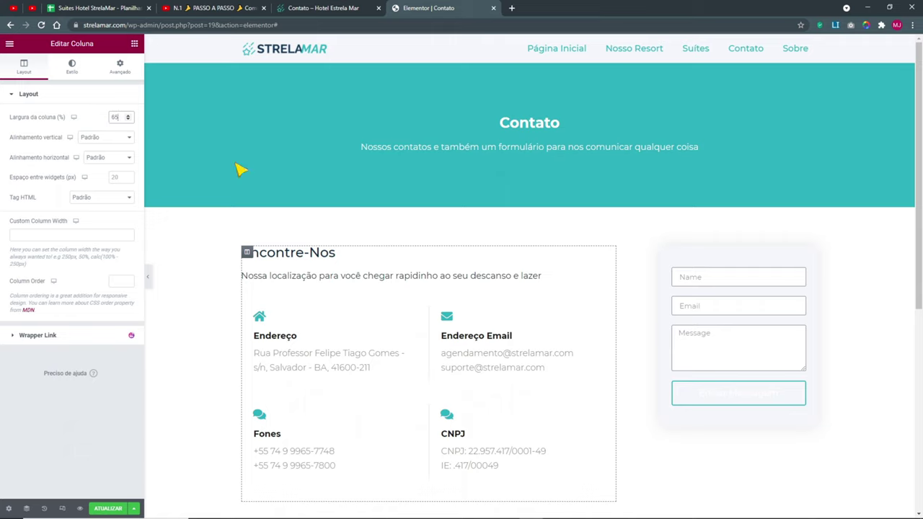
pyautogui.click(120, 67)
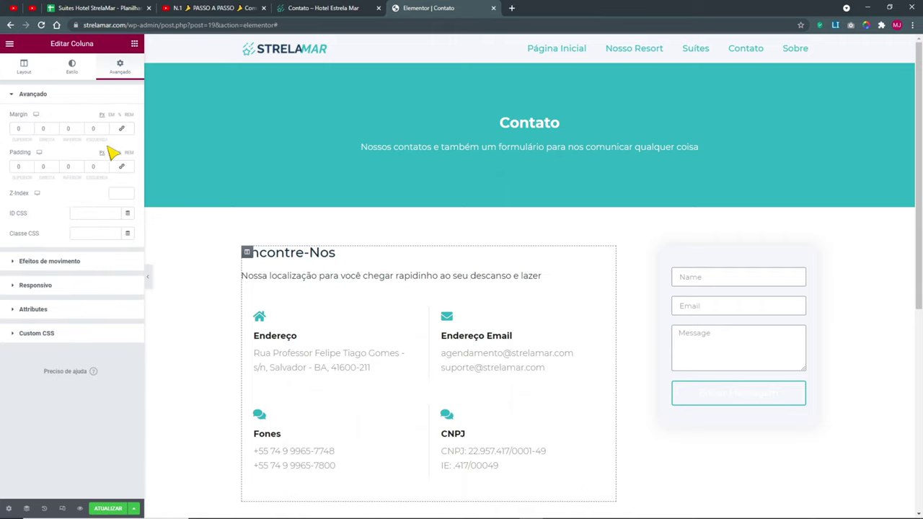
# - Set the left margin of the column containing the contact form to 30 px
pyautogui.rightClick(622, 252)
pyautogui.click(657, 258)
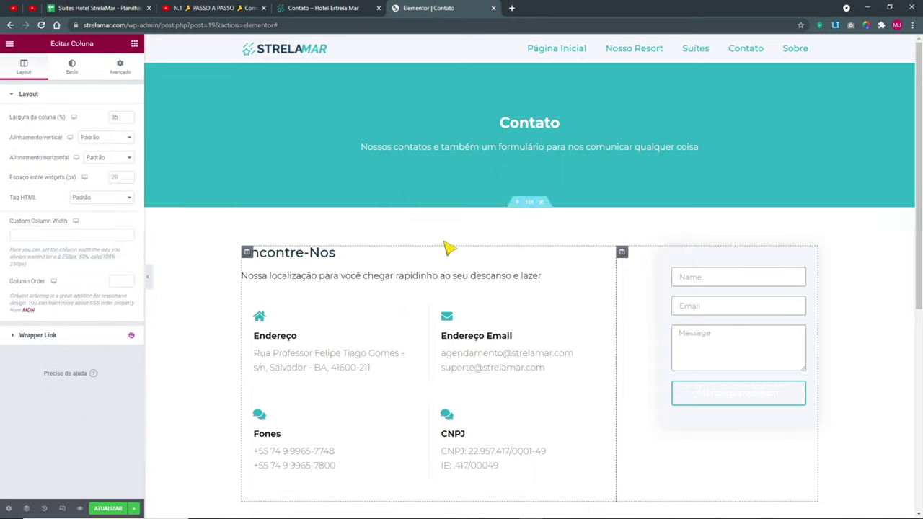
pyautogui.click(120, 65)
pyautogui.doubleClick(94, 131)
pyautogui.write('80')
pyautogui.write('30')
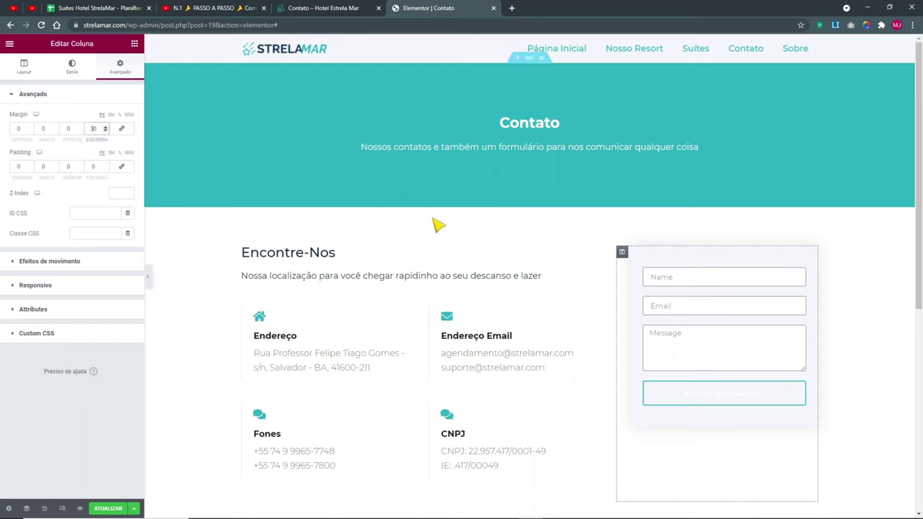
# - Unlink the form widget's margin values, link its padding values and set the padding to 50 px on all sides
pyautogui.rightClick(734, 272)
pyautogui.click(754, 276)
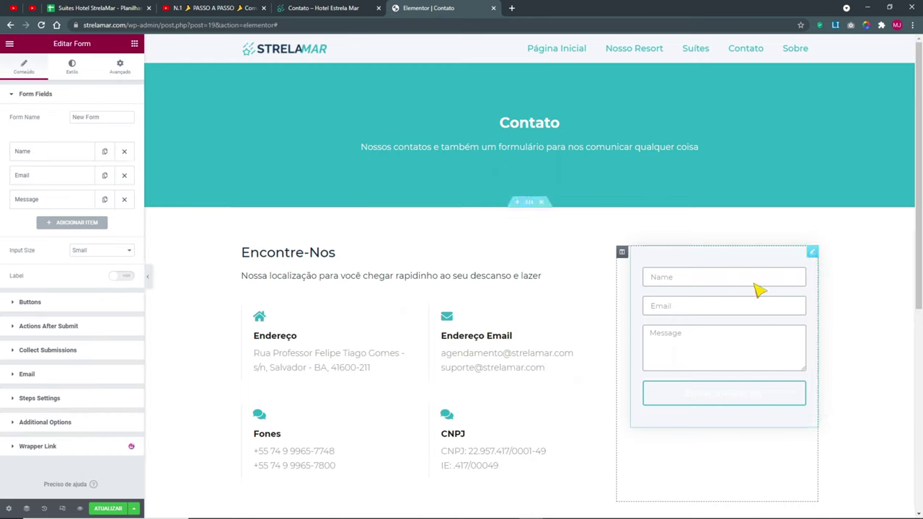
pyautogui.click(126, 70)
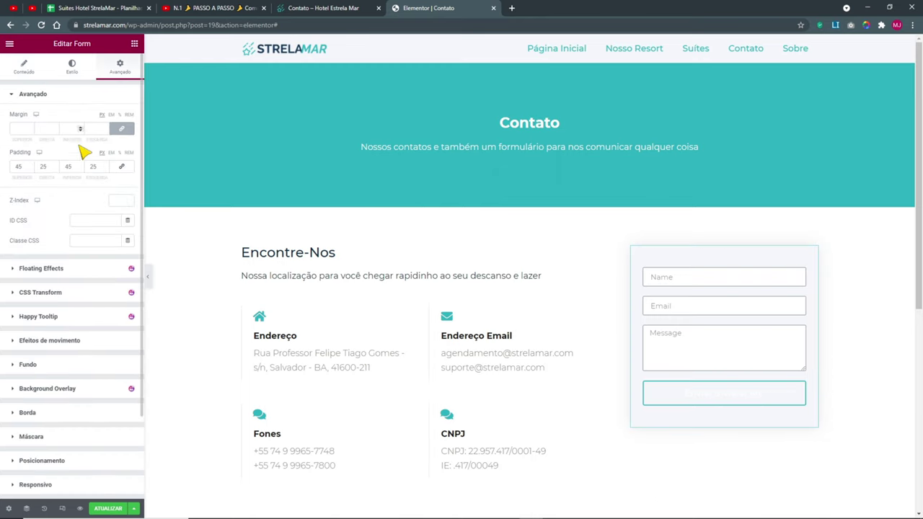
pyautogui.moveTo(74, 173); pyautogui.dragTo(59, 171)
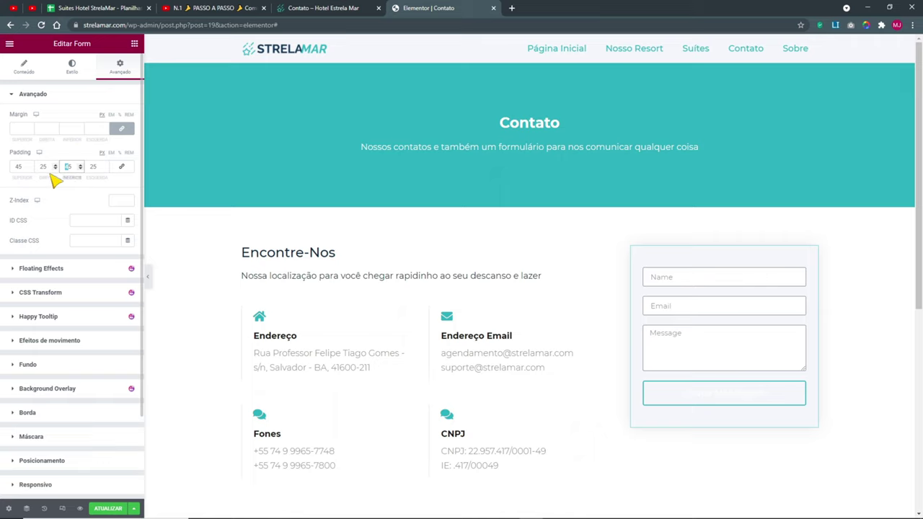
pyautogui.click(121, 129)
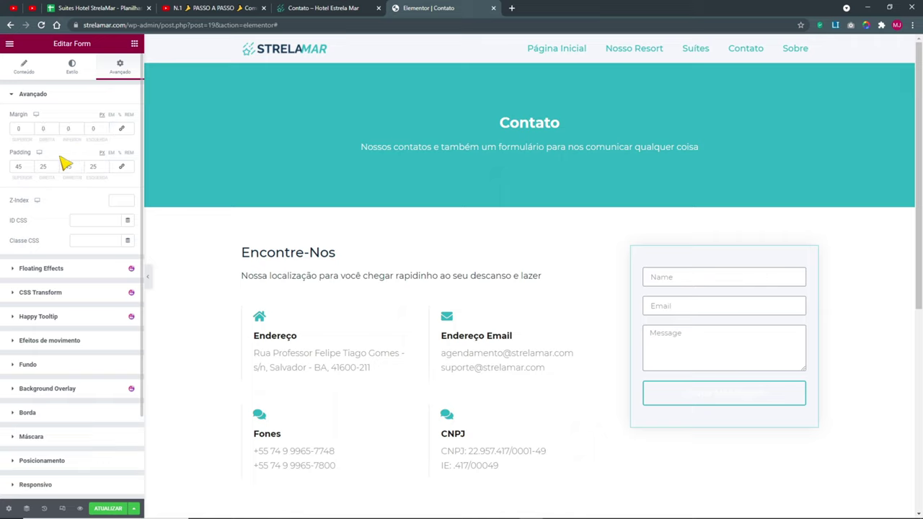
pyautogui.click(123, 168)
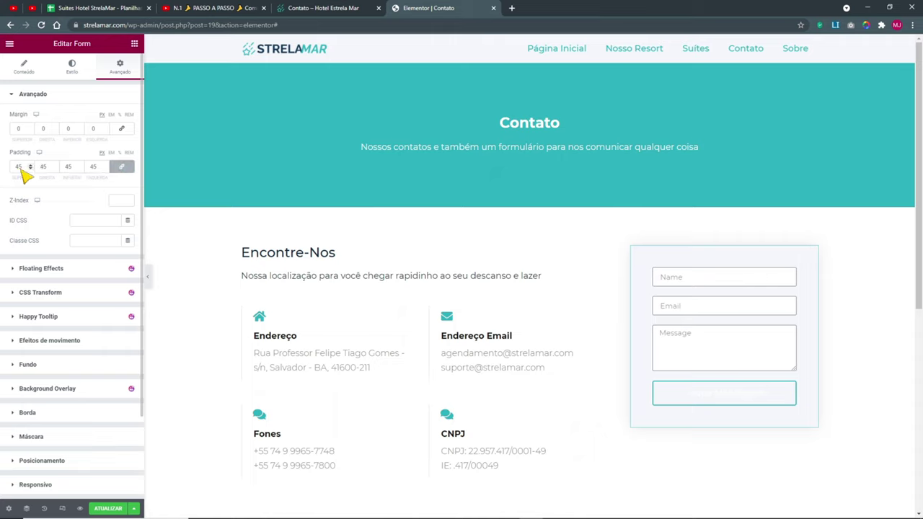
pyautogui.write('50')
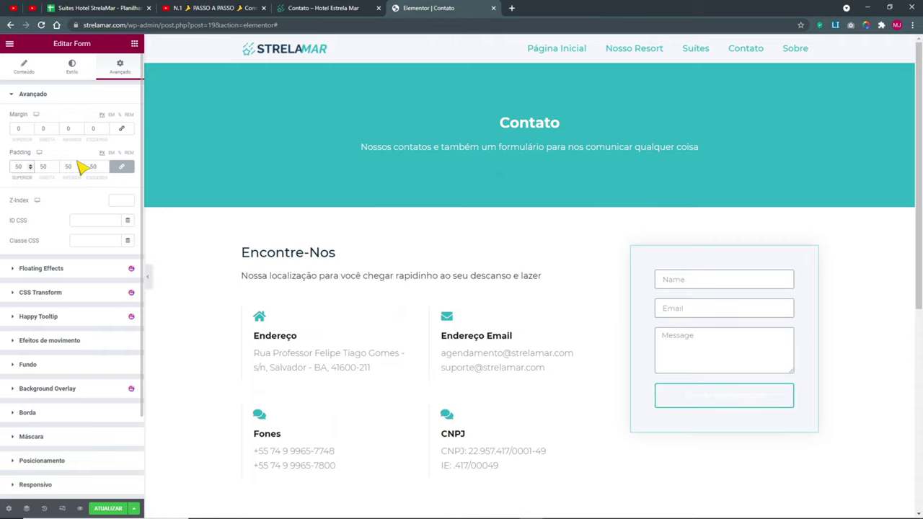
# - Unlink the form's padding values and set the top and bottom padding to 60 px
pyautogui.doubleClick(18, 167)
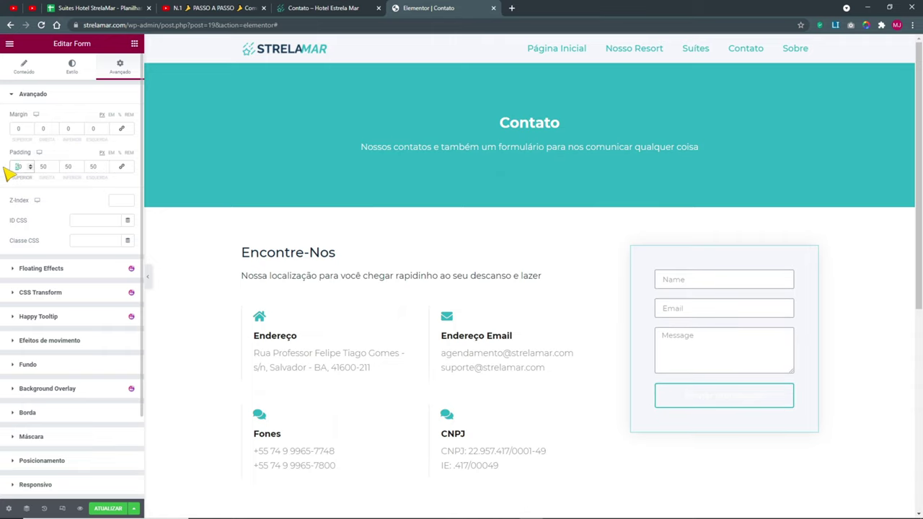
pyautogui.doubleClick(75, 169)
pyautogui.write('60')
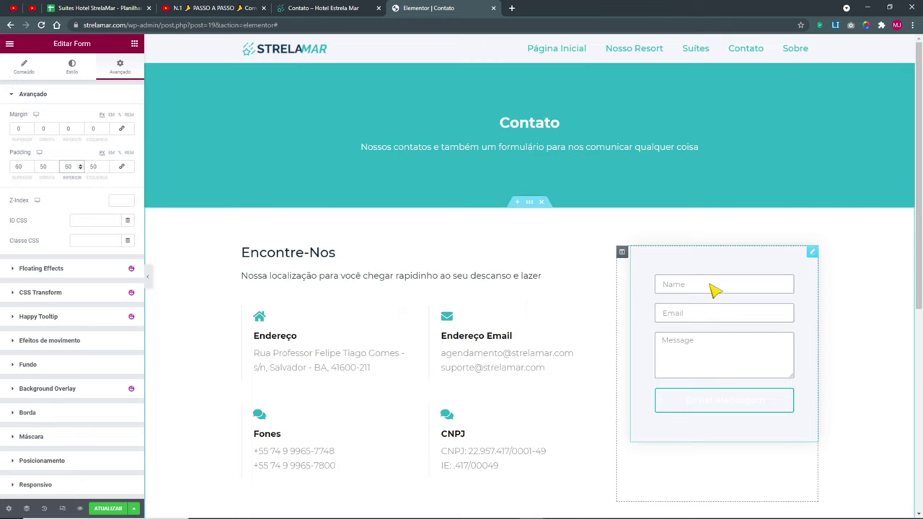
# - Set the border color of the form's fields to the global color Fundo Sutil and compare the form with the reference page
pyautogui.click(75, 67)
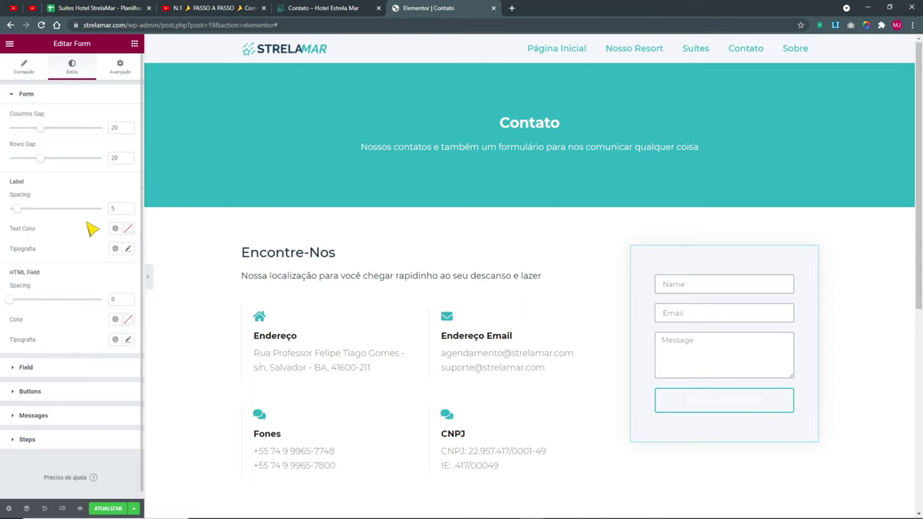
pyautogui.click(26, 95)
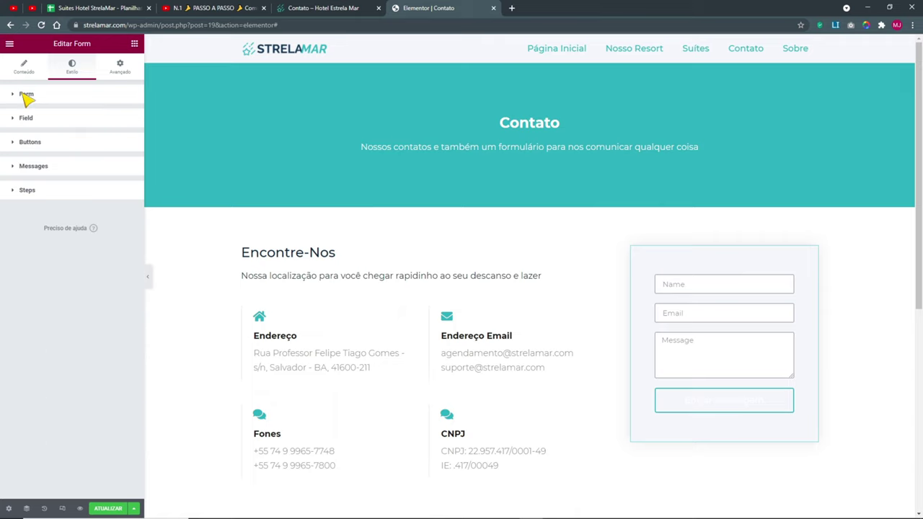
pyautogui.click(26, 119)
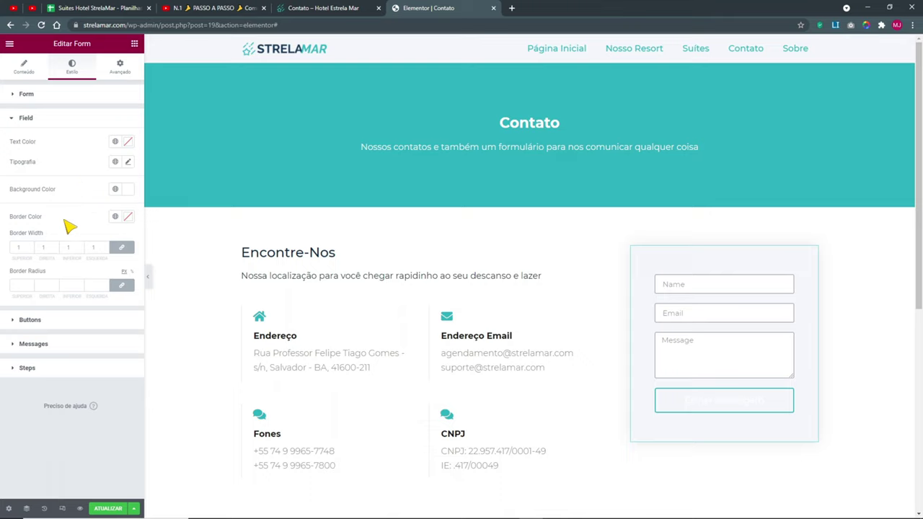
pyautogui.click(114, 216)
pyautogui.scroll(-3, 58, 350)
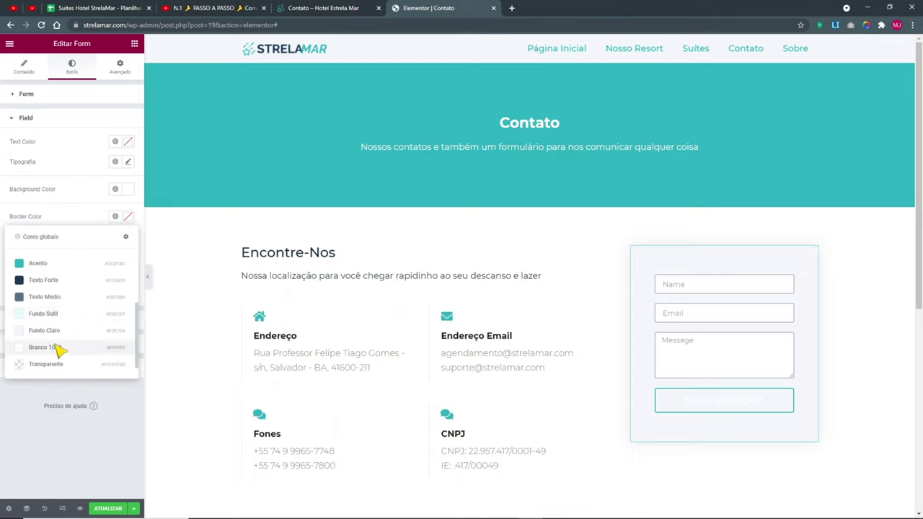
pyautogui.click(52, 317)
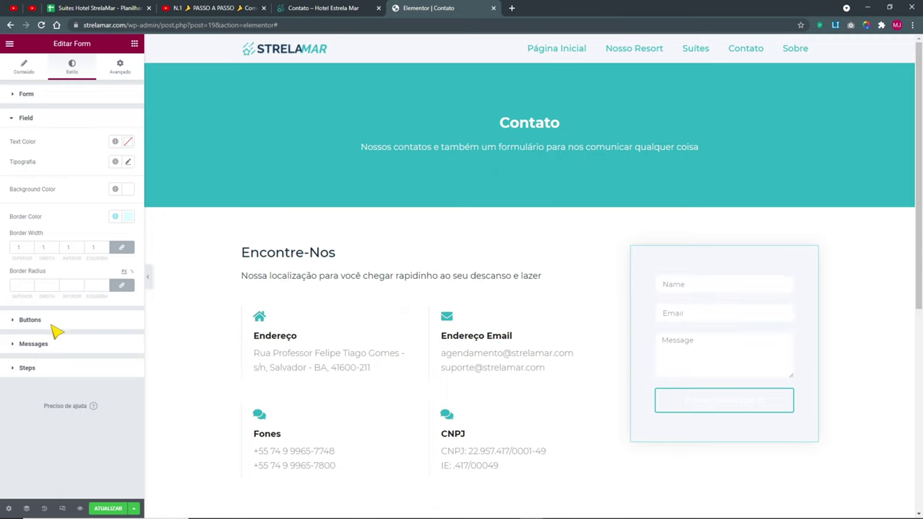
pyautogui.click(147, 276)
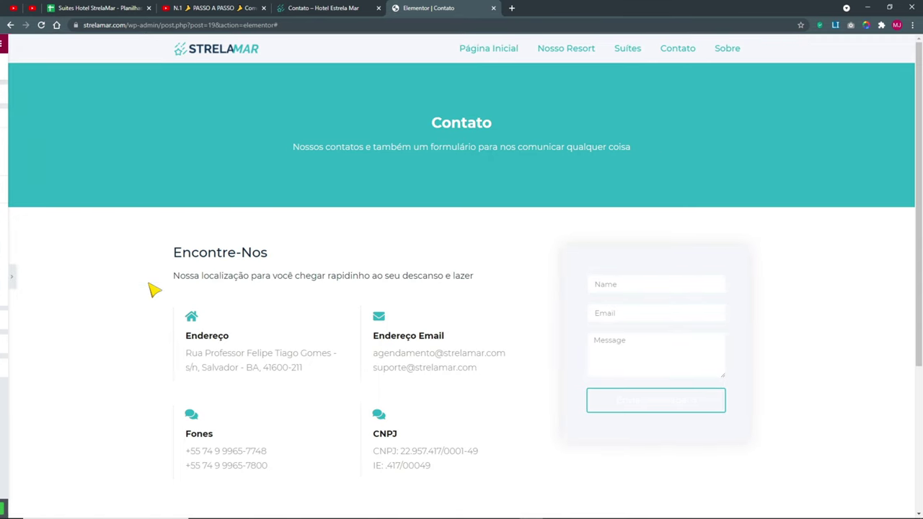
pyautogui.click(351, 9)
pyautogui.click(433, 8)
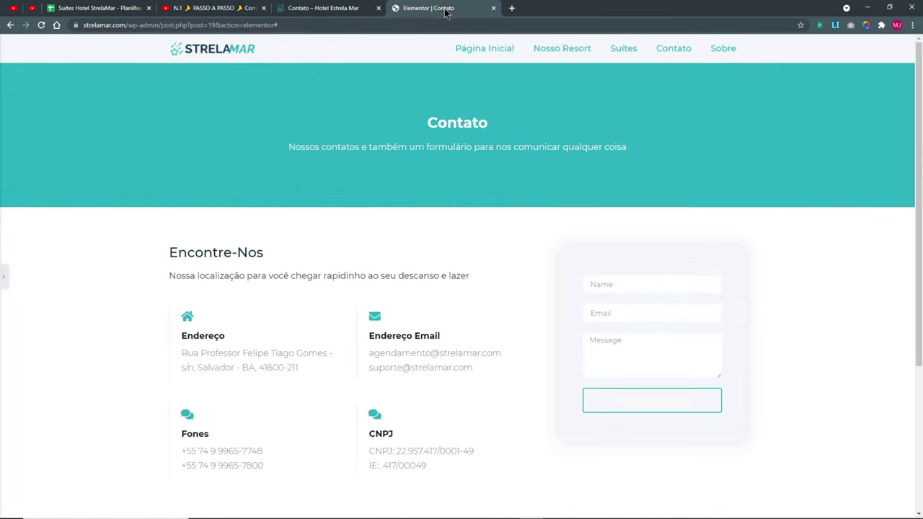
pyautogui.click(6, 277)
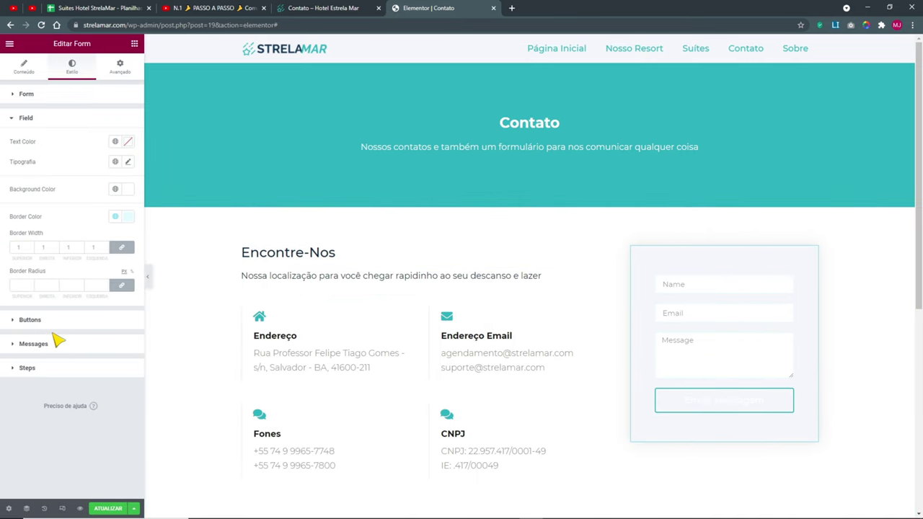
# - Change the placeholder of the form's Name field to "Nome"
pyautogui.click(25, 69)
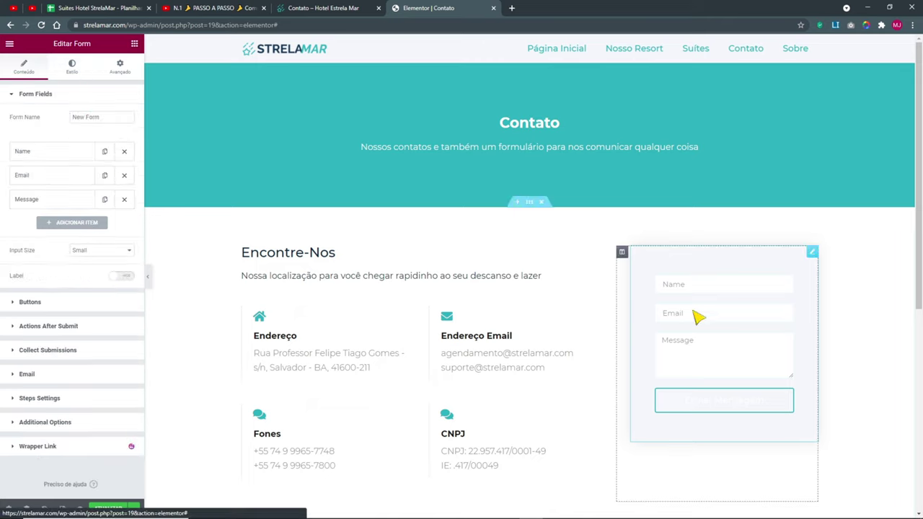
pyautogui.click(35, 153)
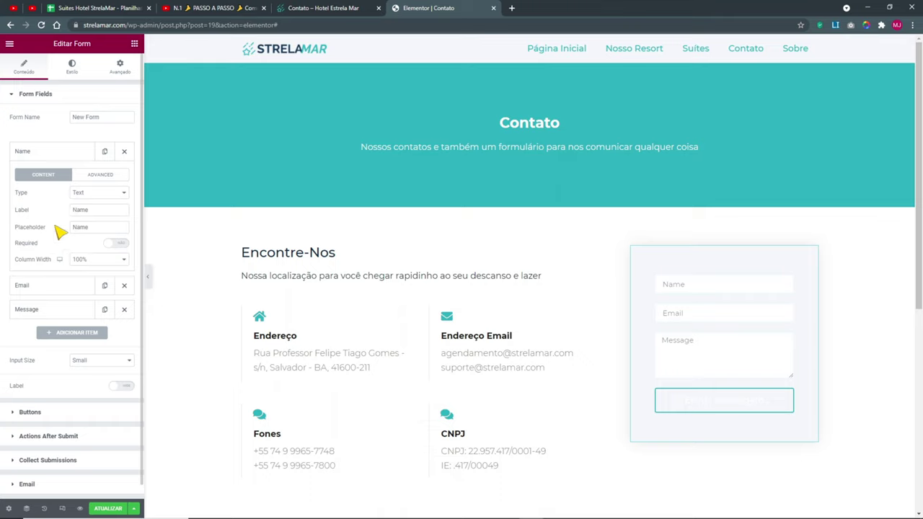
pyautogui.click(81, 230)
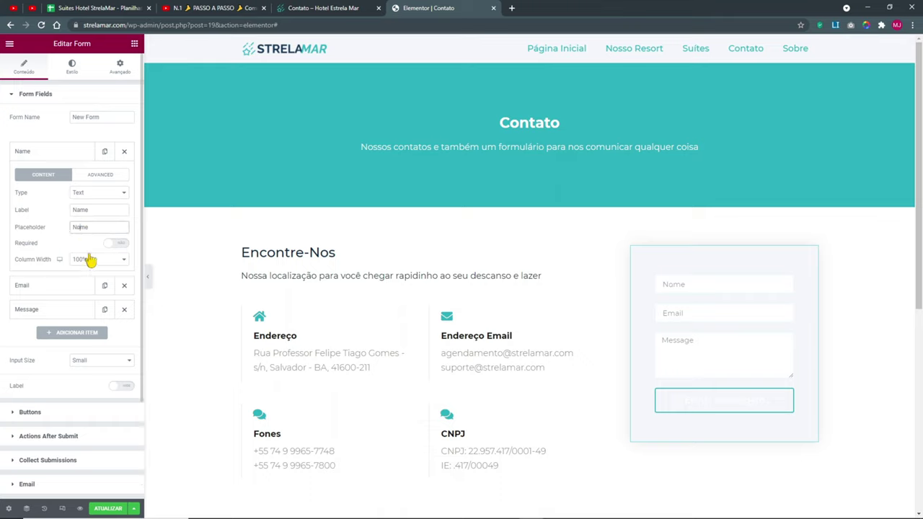
pyautogui.click(34, 152)
# - Change the Message field's placeholder to "Menssagem", checking the wording against the reference page
pyautogui.click(36, 176)
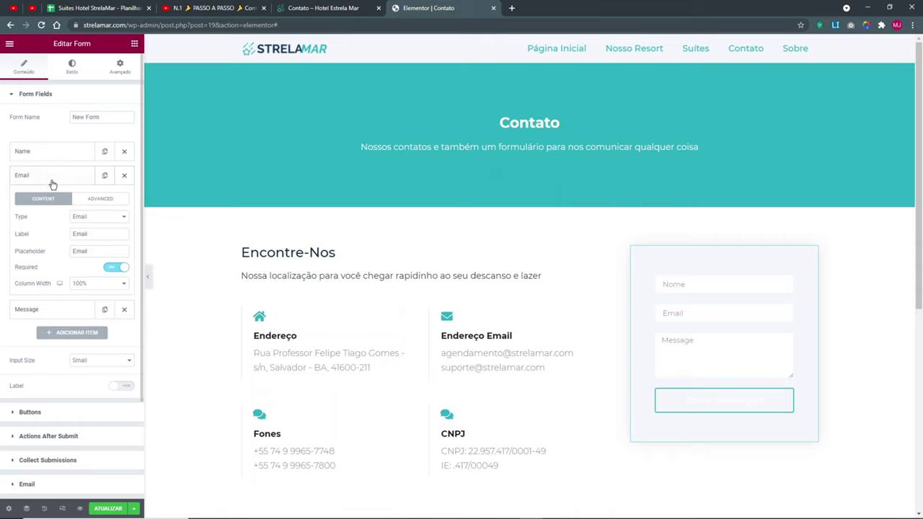
pyautogui.click(53, 184)
pyautogui.click(42, 199)
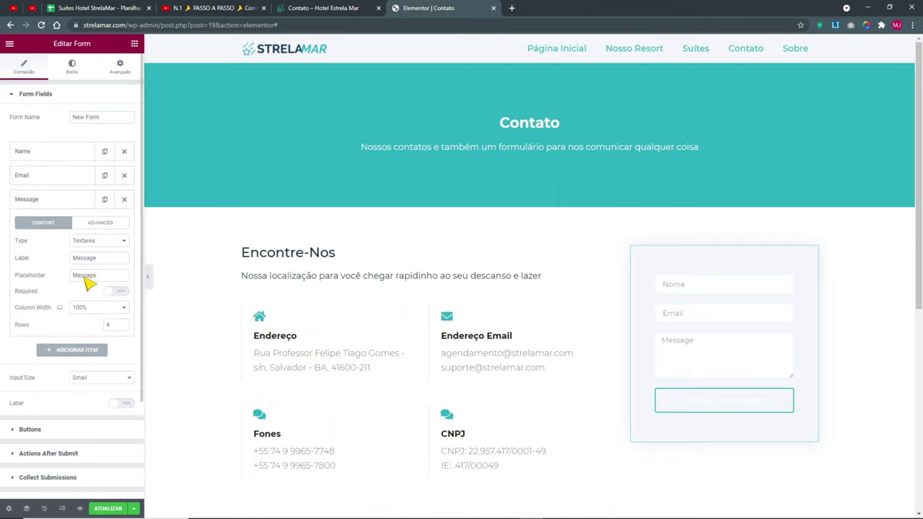
pyautogui.click(80, 279)
pyautogui.write('n')
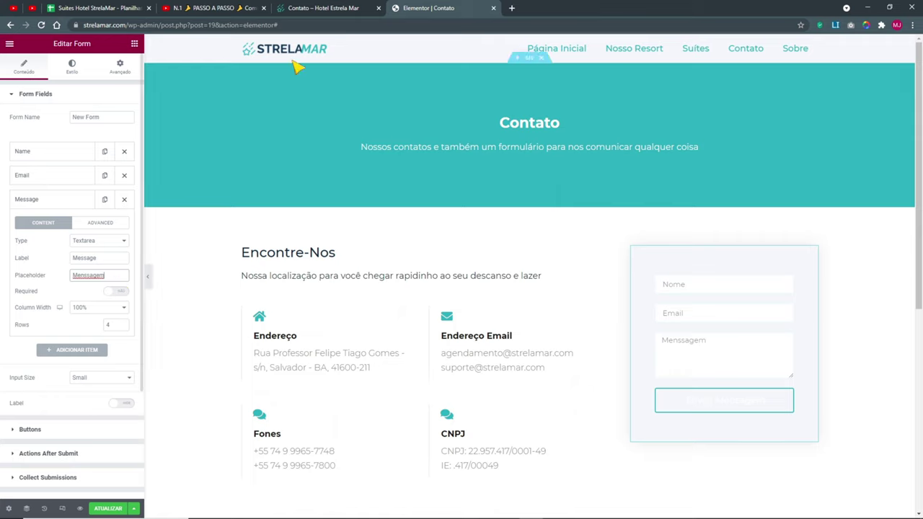
pyautogui.click(332, 8)
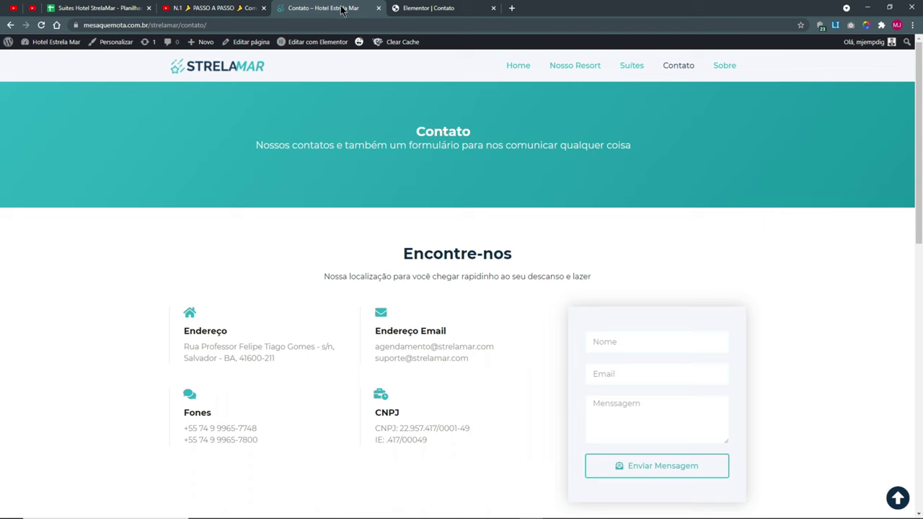
pyautogui.click(429, 8)
pyautogui.click(36, 203)
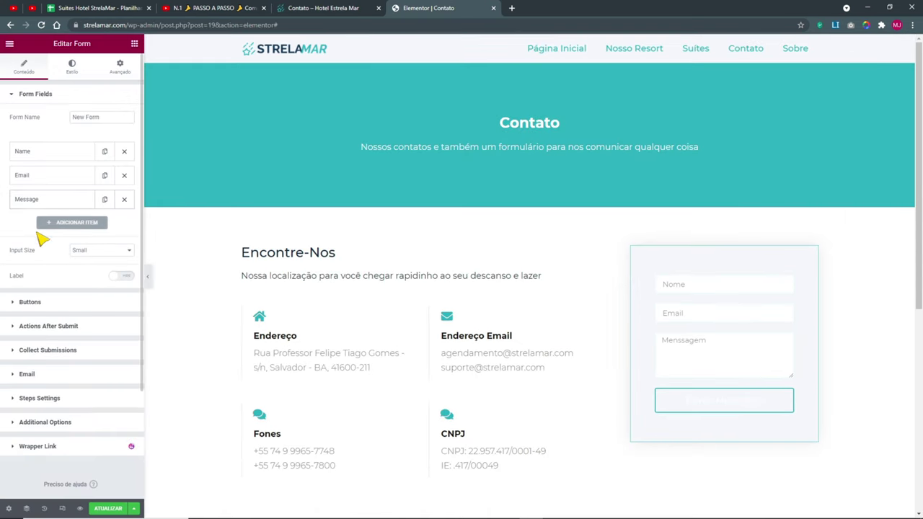
# - Set the text color of the form's submit button to the global color Primário
pyautogui.click(42, 309)
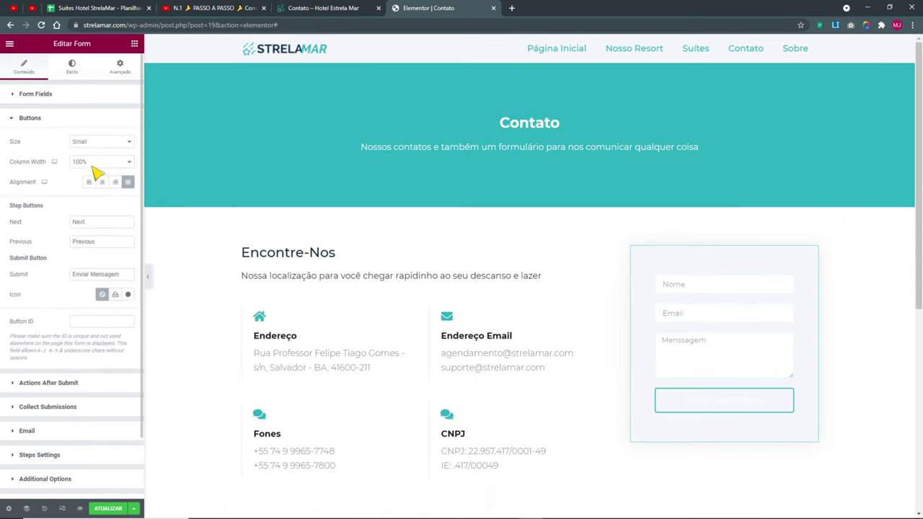
pyautogui.click(73, 66)
pyautogui.hotkey('ctrl', '+')
pyautogui.hotkey('ctrl', '+')
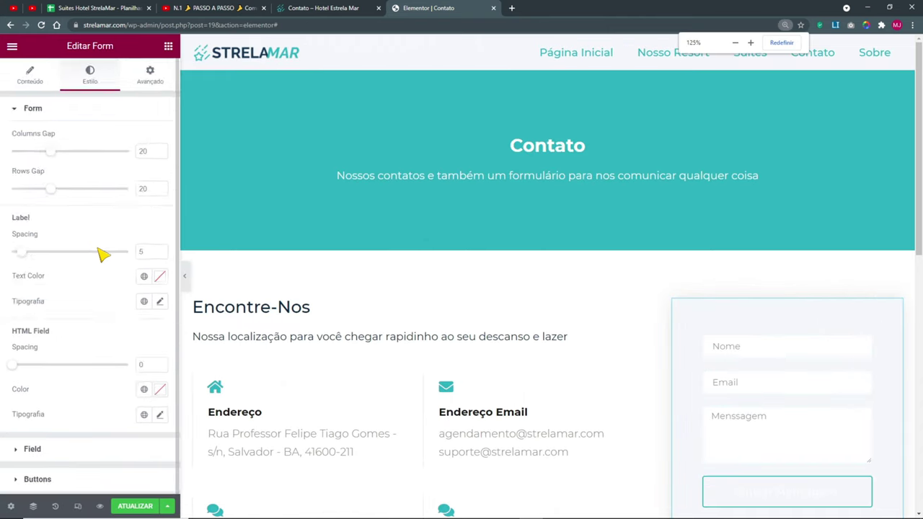
pyautogui.click(76, 349)
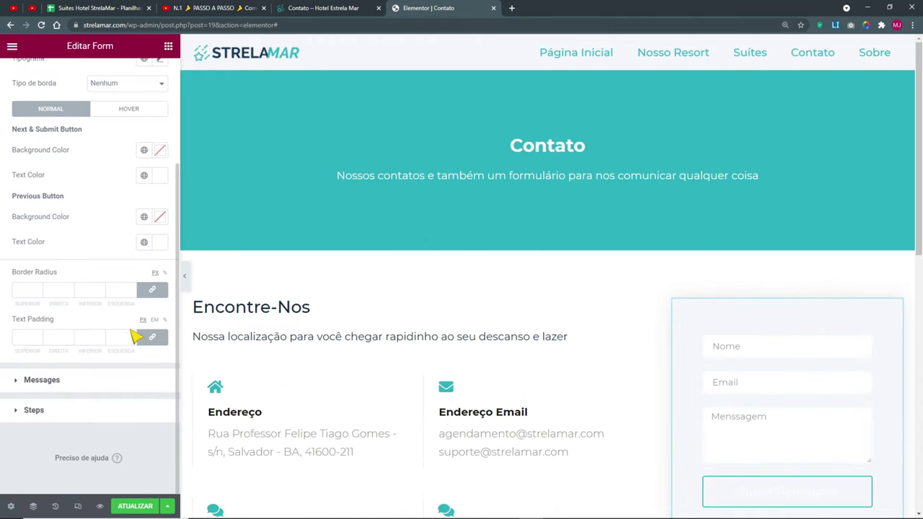
pyautogui.scroll(-2, 670, 412)
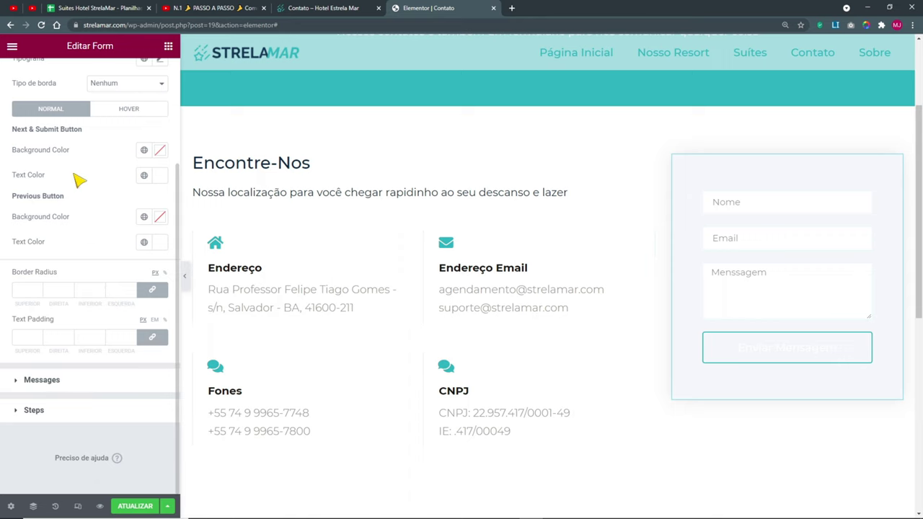
pyautogui.click(338, 9)
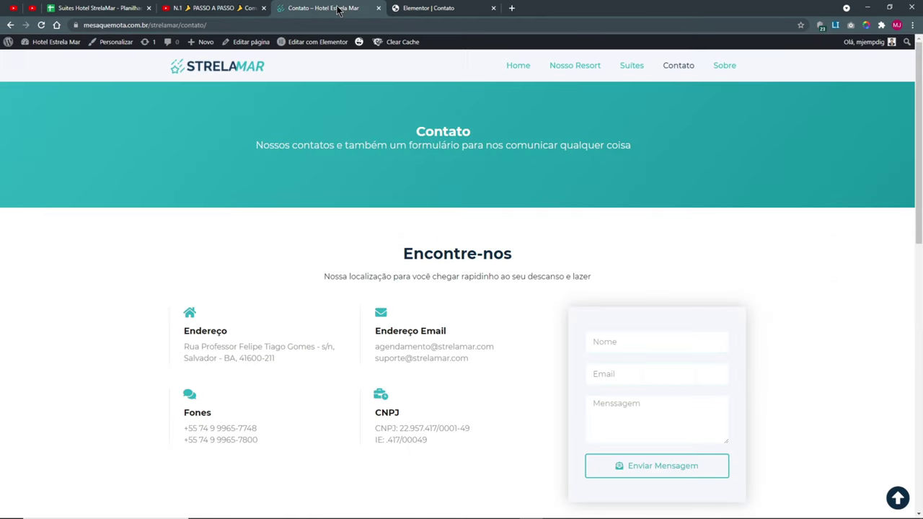
pyautogui.click(430, 9)
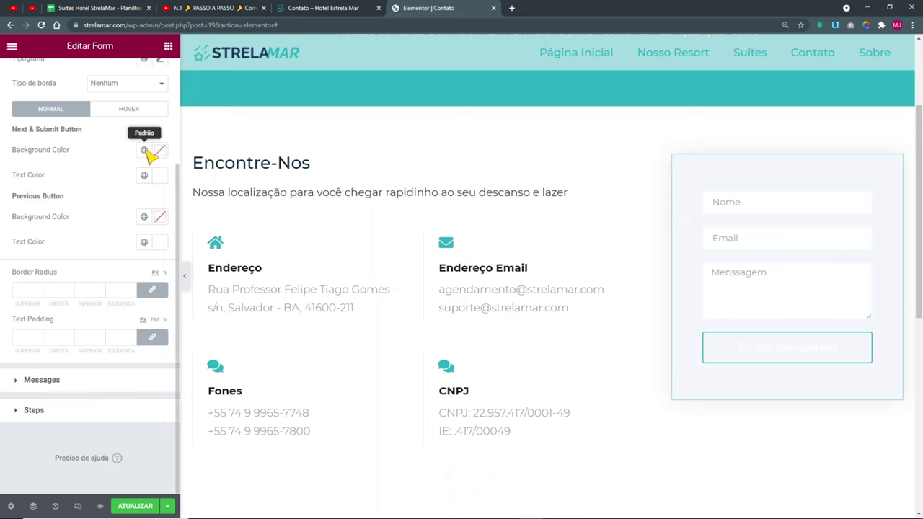
pyautogui.click(143, 176)
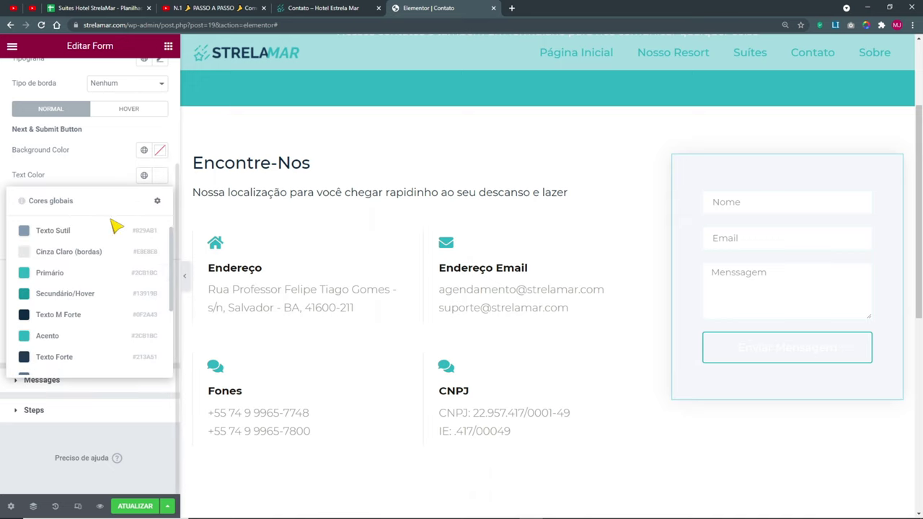
pyautogui.click(73, 272)
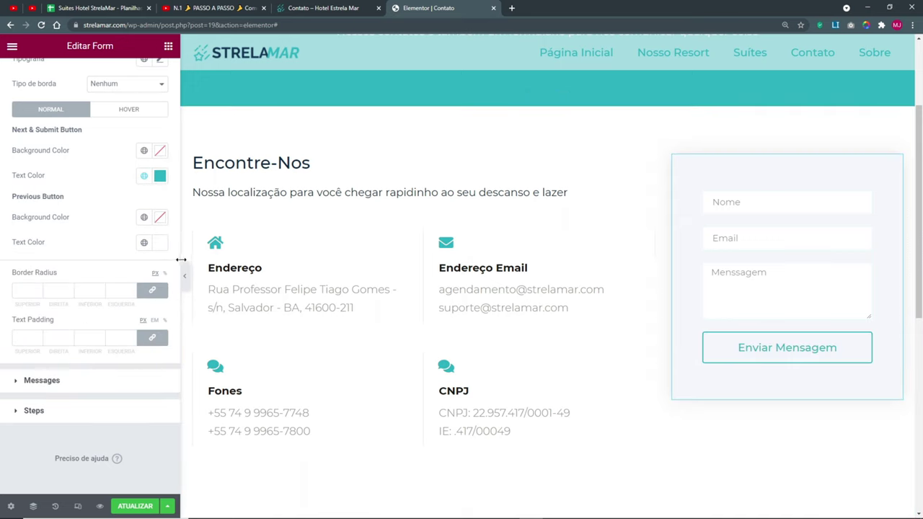
pyautogui.hotkey('ctrl', '0')
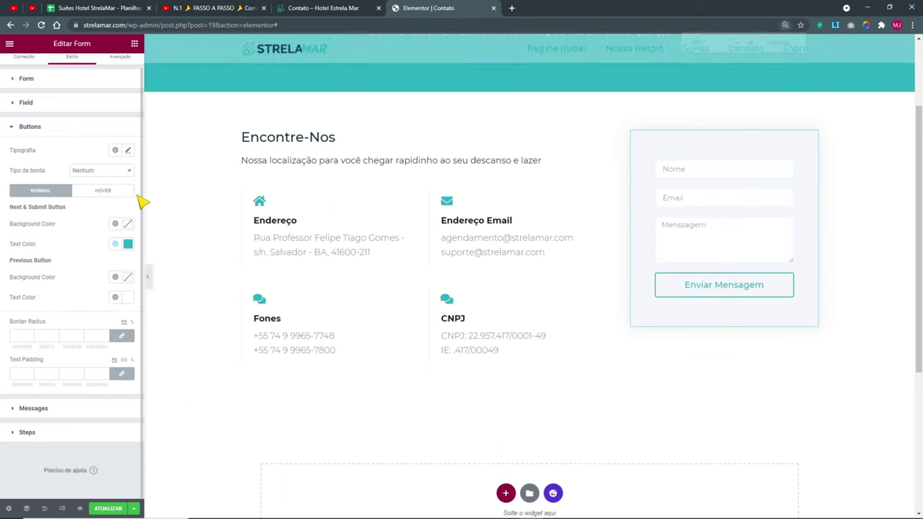
# - Find an open-envelope icon with the search "mail", insert it in the form's submit button and set the icon spacing to 10
pyautogui.click(336, 9)
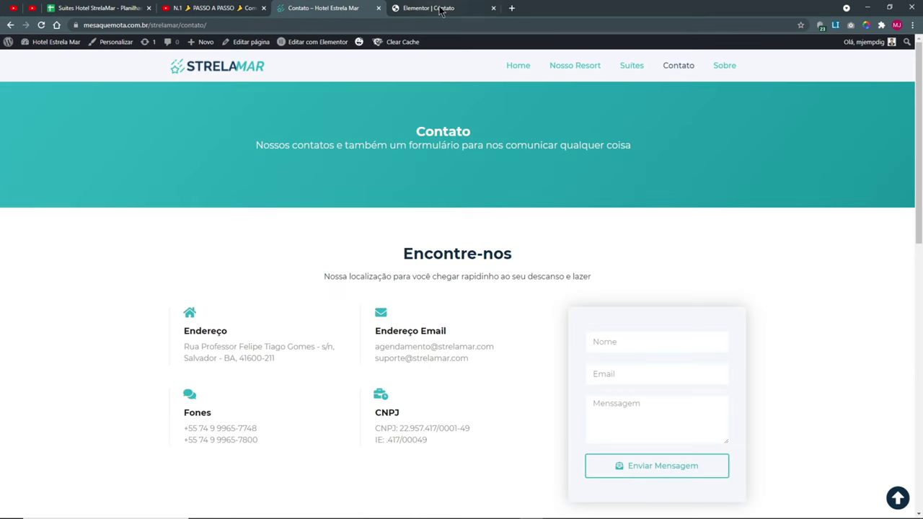
pyautogui.click(439, 10)
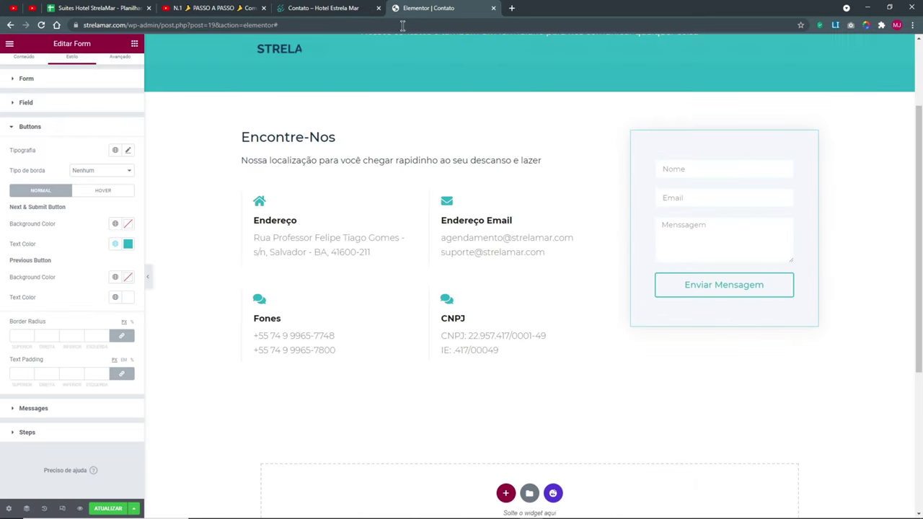
pyautogui.click(27, 64)
pyautogui.hotkey('ctrl', '+')
pyautogui.hotkey('ctrl', '+')
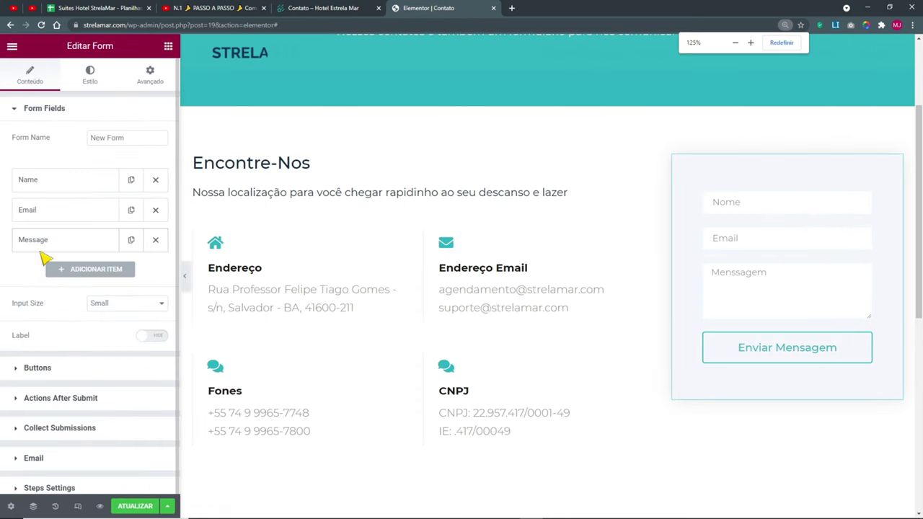
pyautogui.scroll(-1, 64, 371)
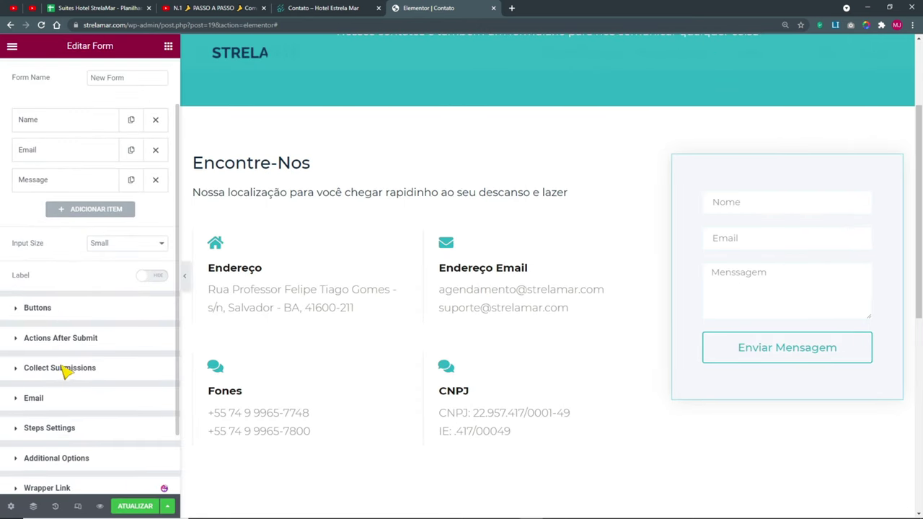
pyautogui.click(60, 308)
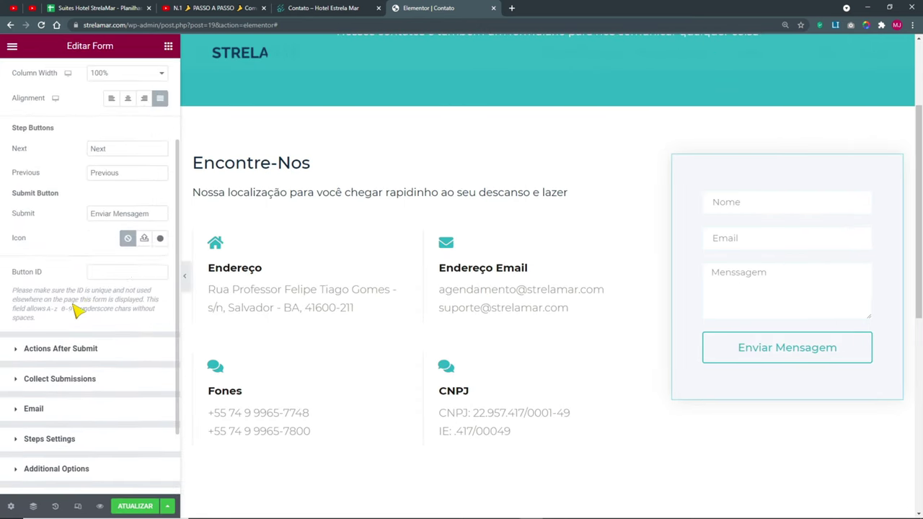
pyautogui.click(161, 240)
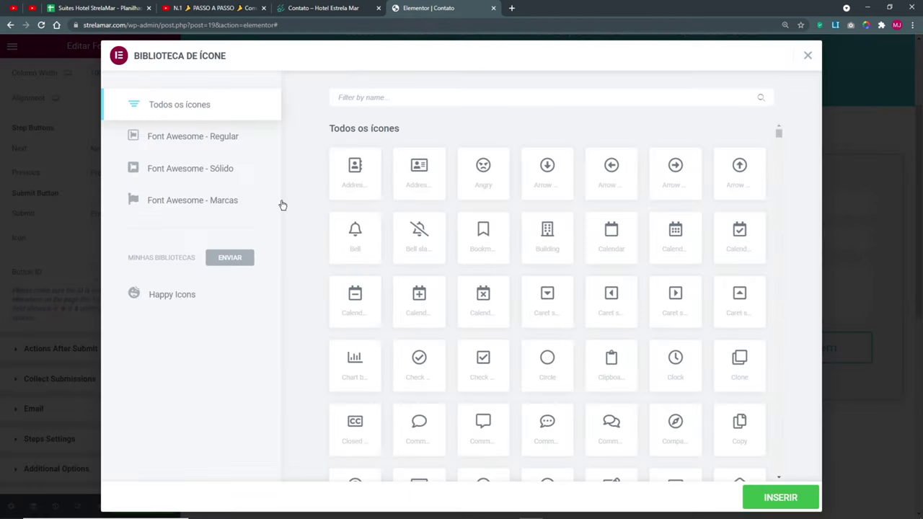
pyautogui.write('mail')
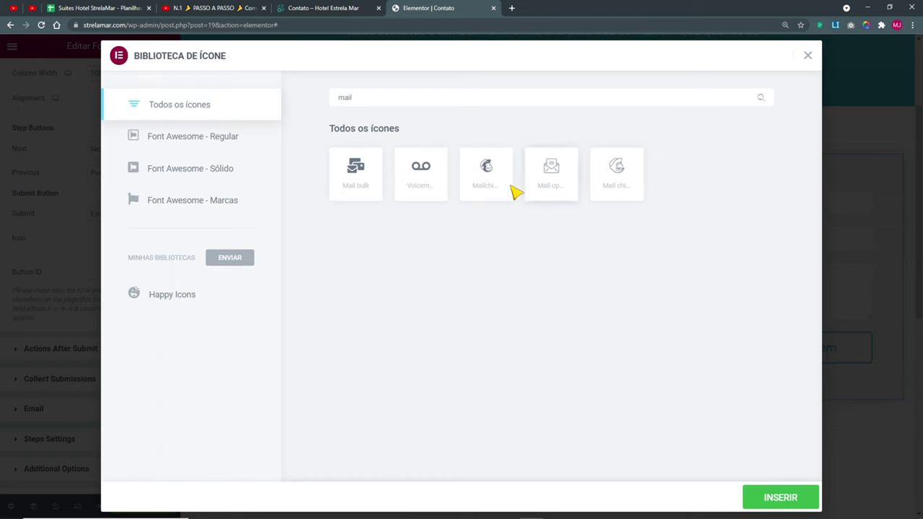
pyautogui.click(553, 180)
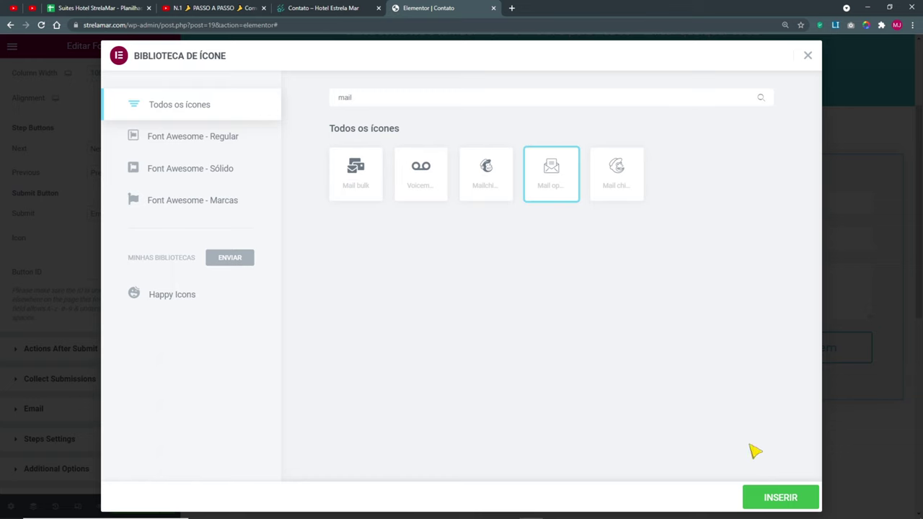
pyautogui.click(777, 498)
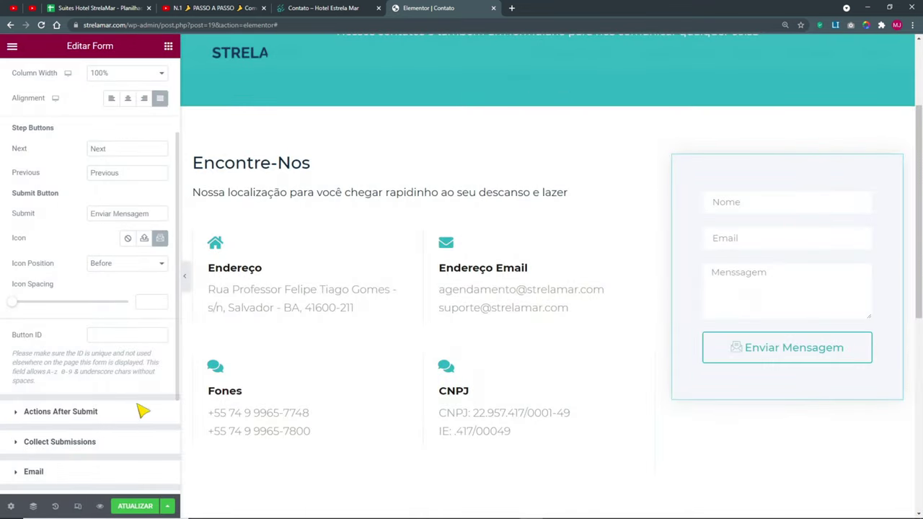
pyautogui.click(148, 308)
pyautogui.write('10')
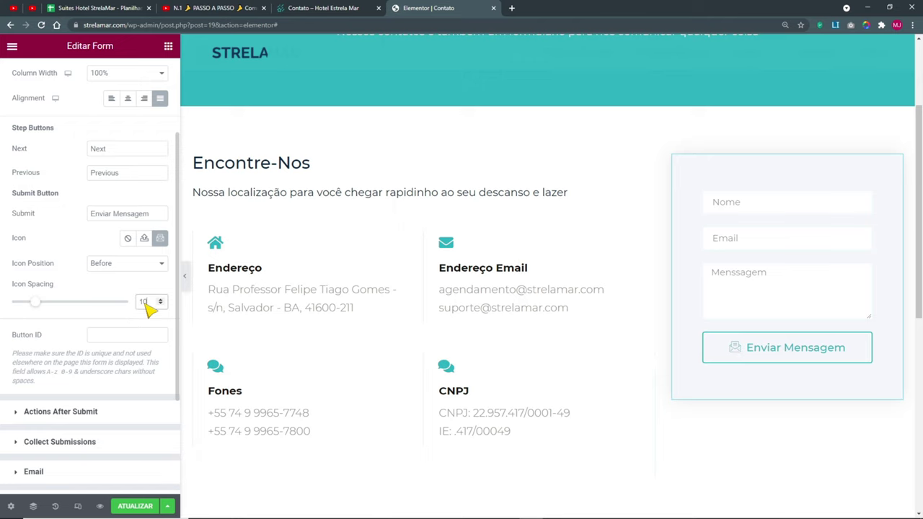
# - Try the global fonts "Monts. 15px 1,3L 300" and "Texto" for the typography of the form's submit button
pyautogui.scroll(2, 87, 186)
pyautogui.click(90, 72)
pyautogui.click(33, 110)
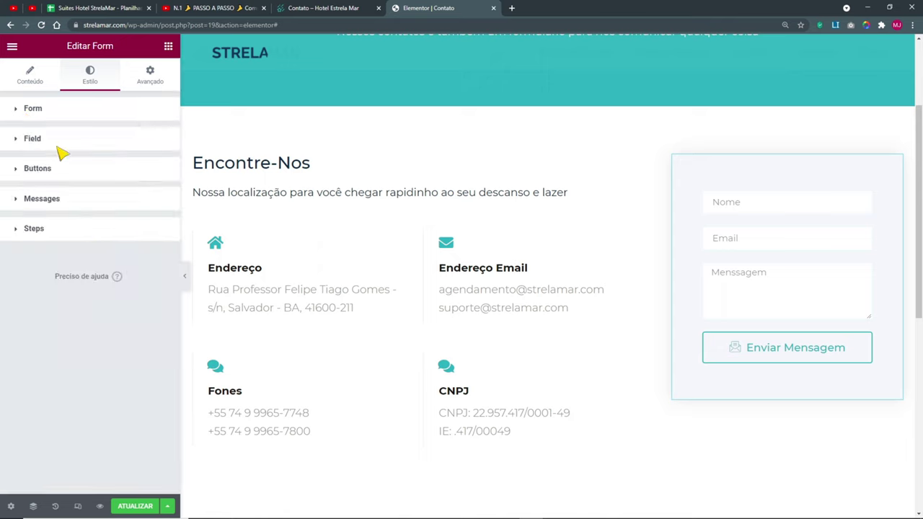
pyautogui.click(36, 171)
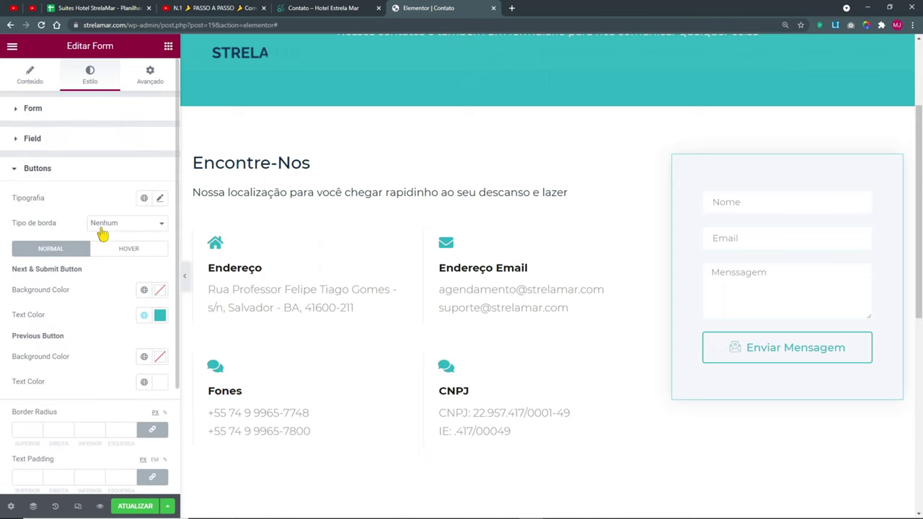
pyautogui.scroll(-2, 102, 311)
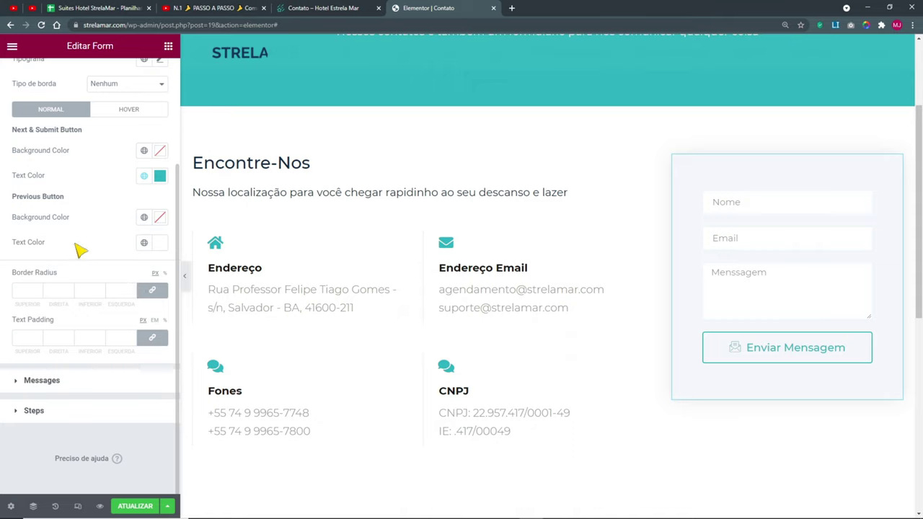
pyautogui.scroll(1, 108, 184)
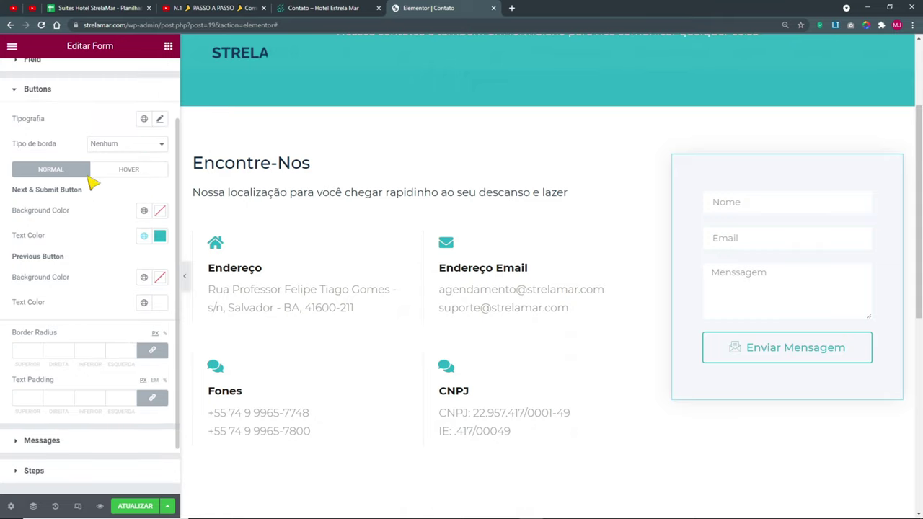
pyautogui.click(144, 119)
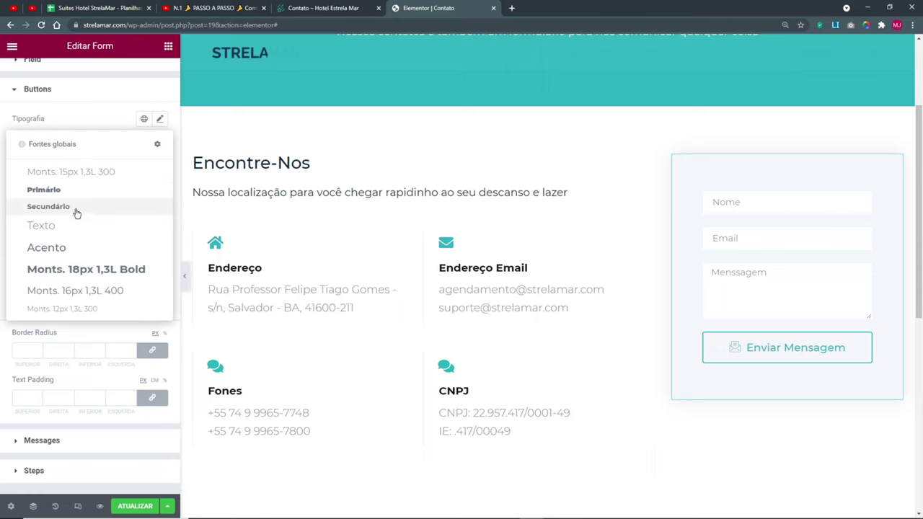
pyautogui.click(72, 173)
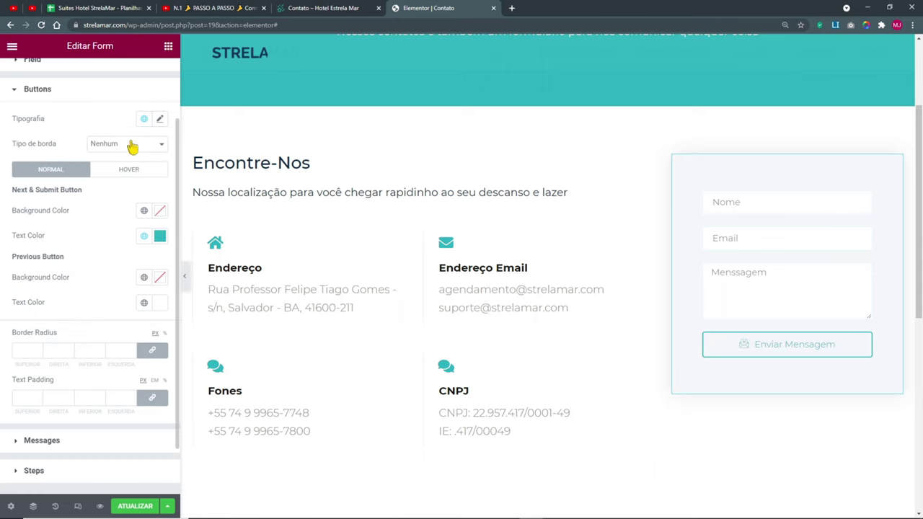
pyautogui.click(144, 119)
pyautogui.click(76, 225)
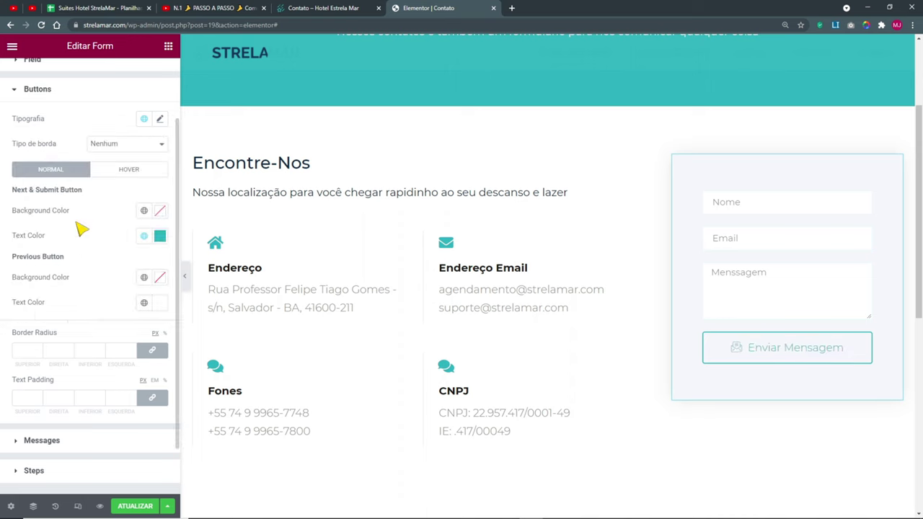
# - Compare the submit button with the reference page, apply a medium-weight global font to its typography and update the page
pyautogui.hotkey('ctrl', '-')
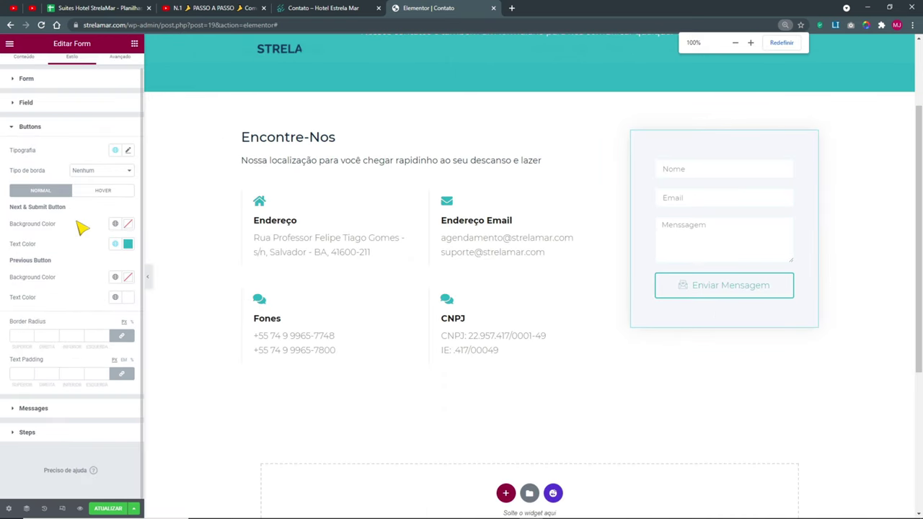
pyautogui.click(321, 8)
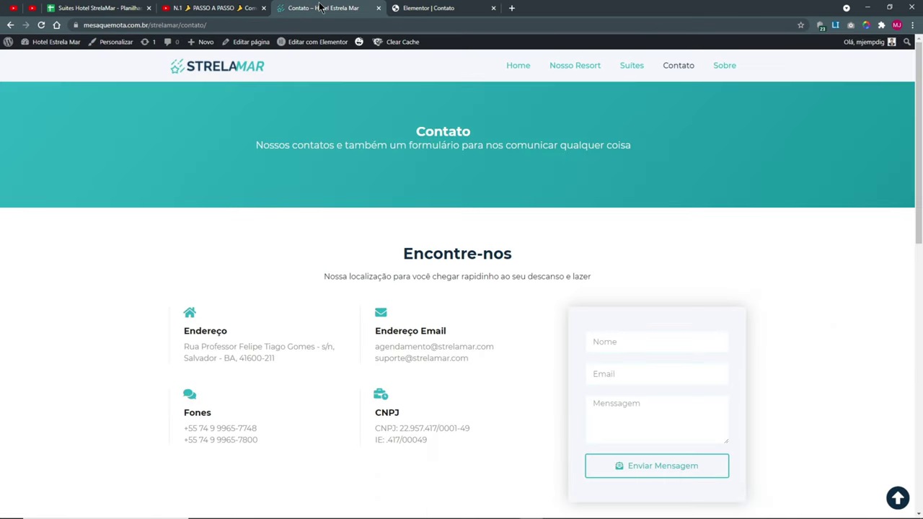
pyautogui.click(405, 10)
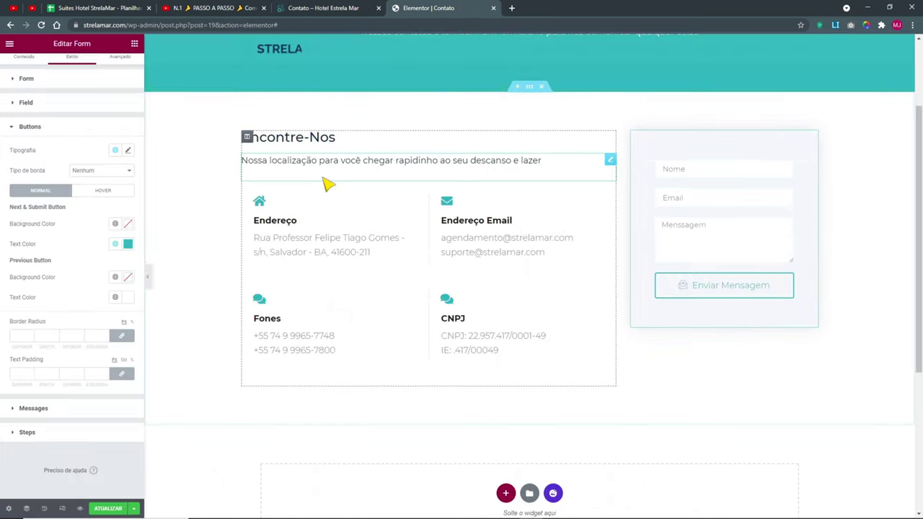
pyautogui.click(115, 150)
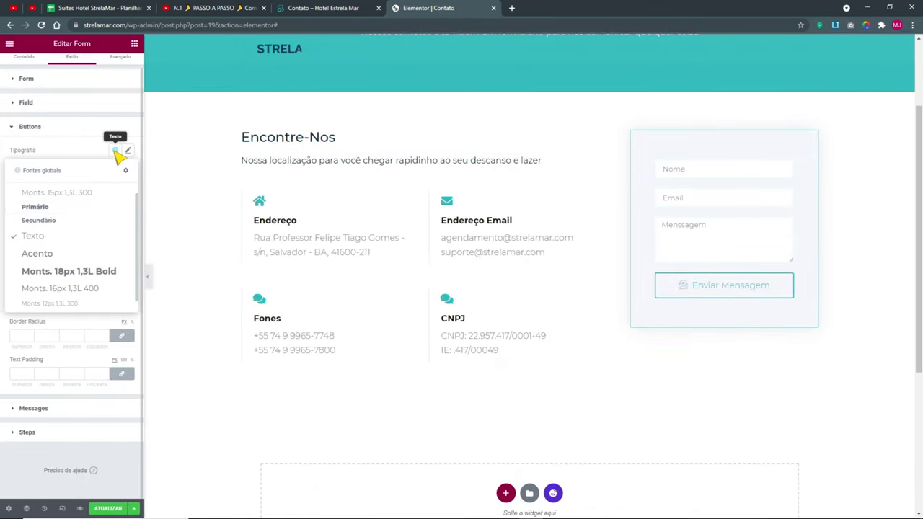
pyautogui.click(64, 265)
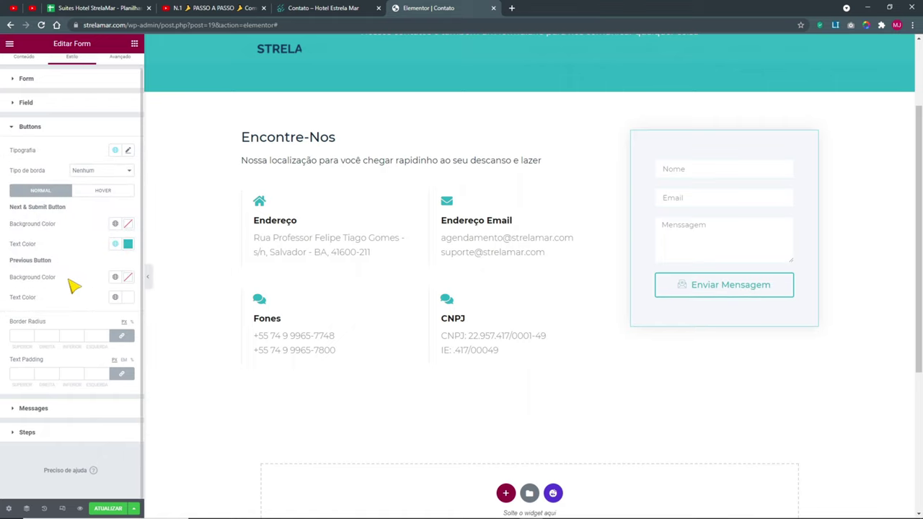
pyautogui.click(115, 509)
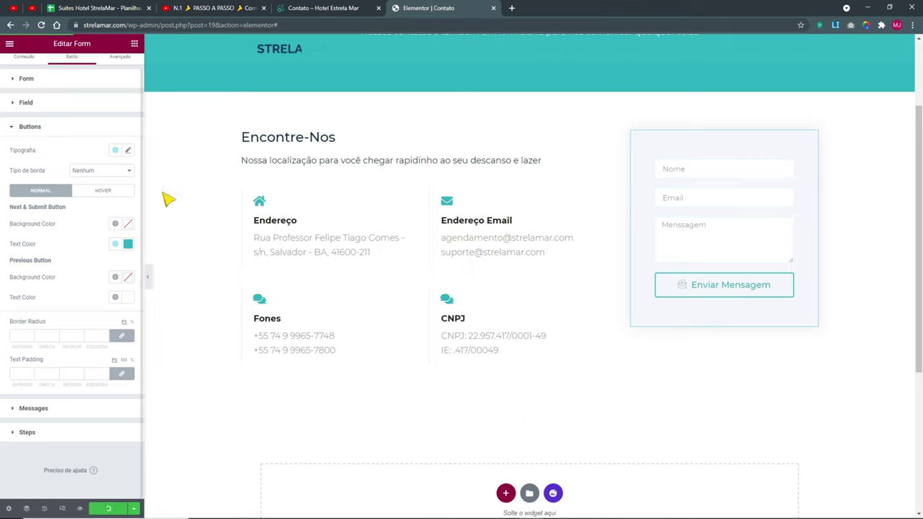
# - Set the submit button's hover animation to Float, update the page and preview the effect on the form
pyautogui.click(104, 190)
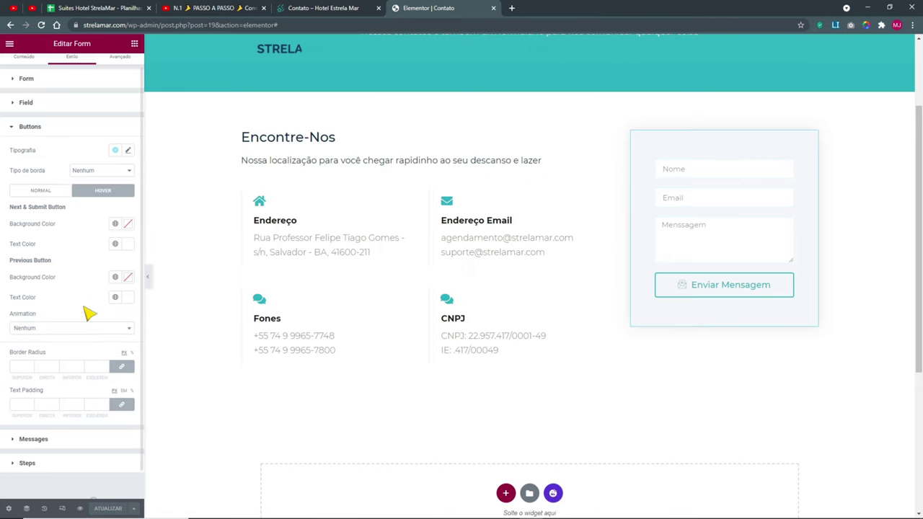
pyautogui.click(29, 329)
pyautogui.scroll(-2, 47, 427)
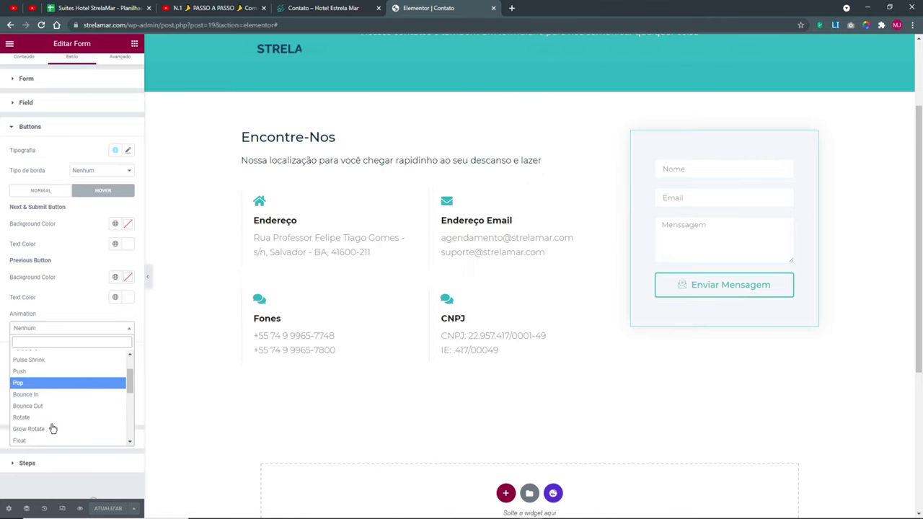
pyautogui.click(40, 435)
pyautogui.click(119, 508)
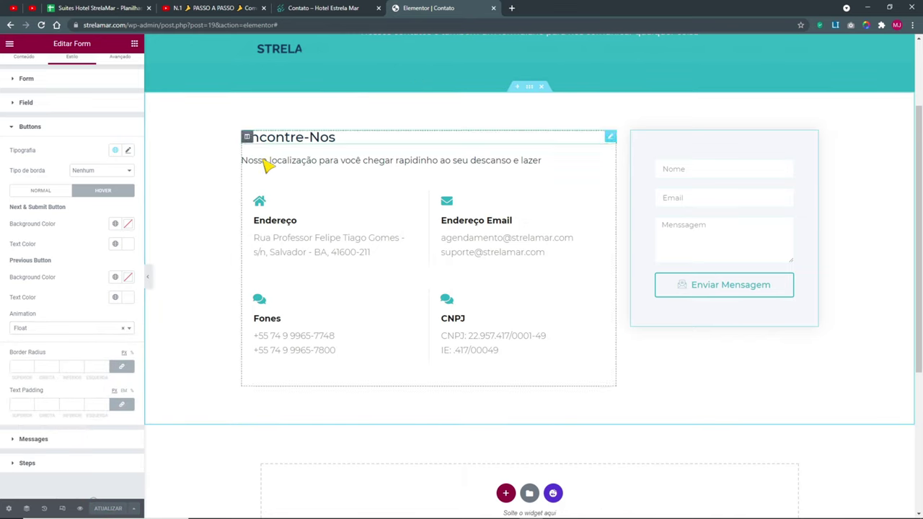
pyautogui.click(148, 277)
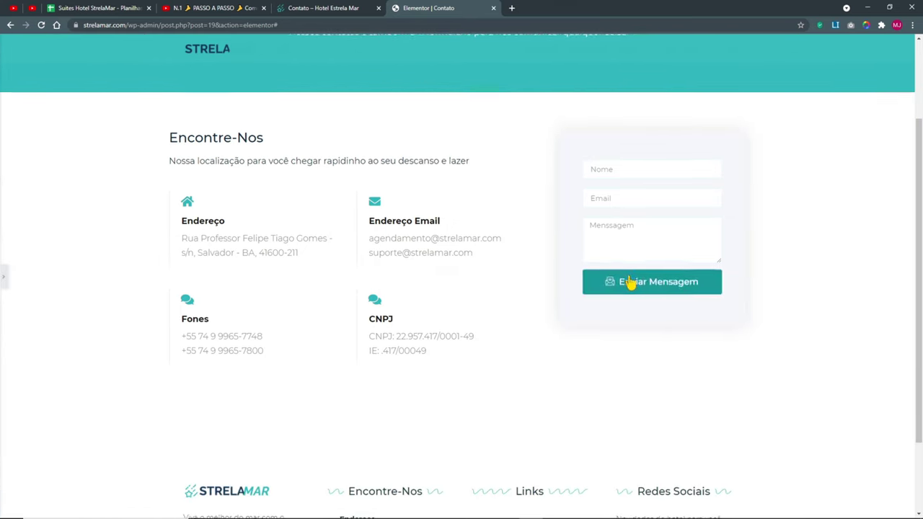
pyautogui.click(6, 278)
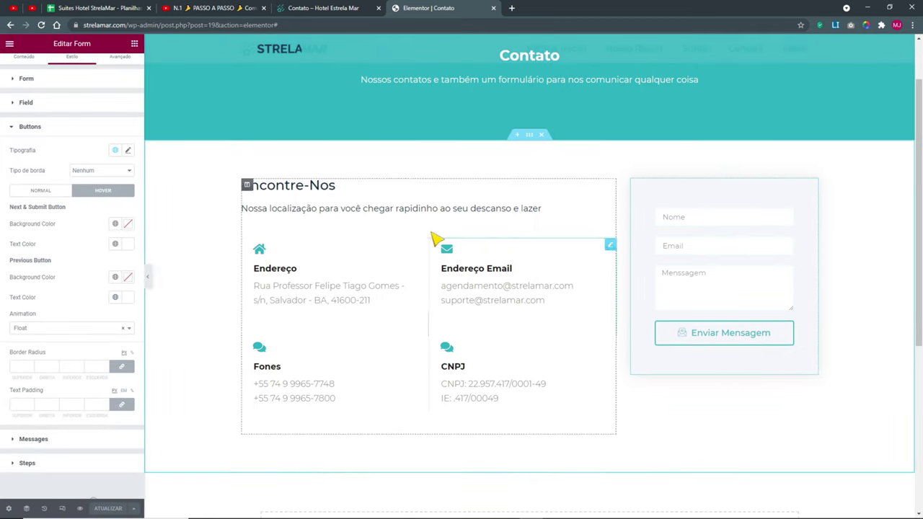
# - Check the reference page's contact layout and insert a two-column inner section between the location subtitle and the contact details
pyautogui.click(347, 9)
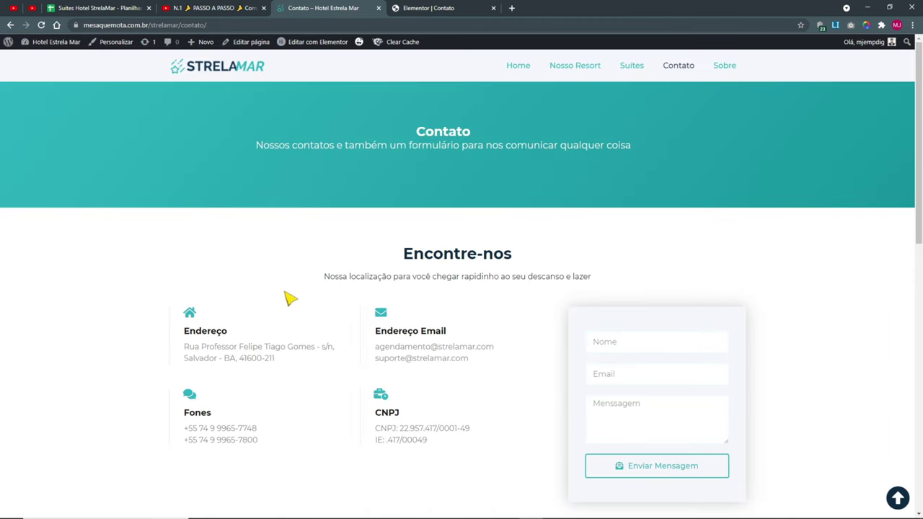
pyautogui.hotkey('ctrl', 'Tab')
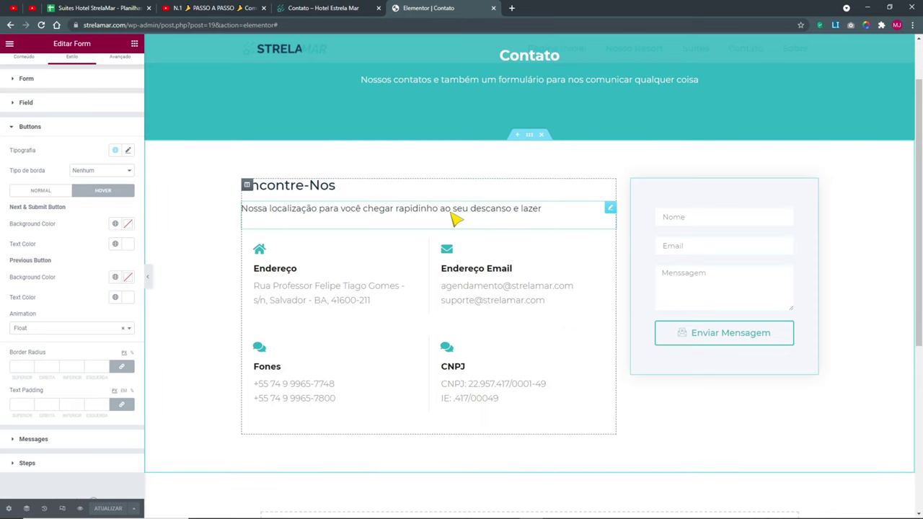
pyautogui.click(338, 9)
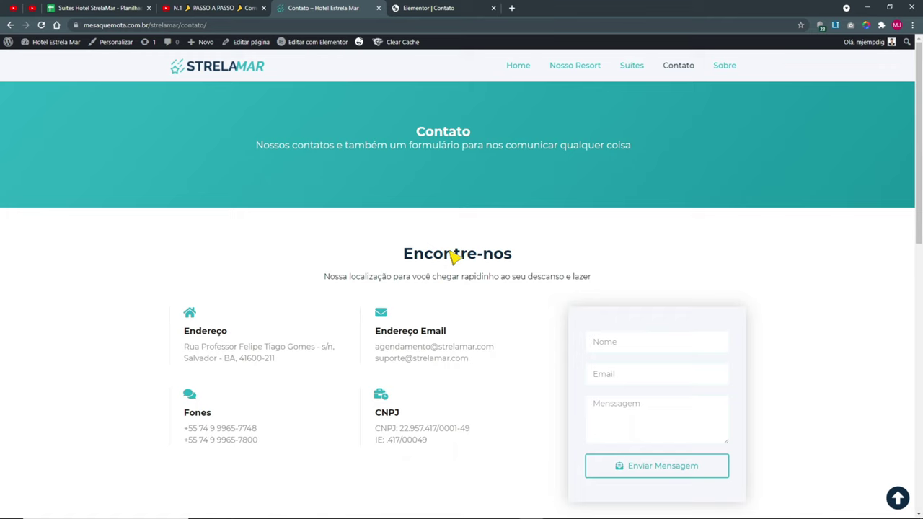
pyautogui.click(408, 8)
pyautogui.click(134, 43)
pyautogui.moveTo(54, 140); pyautogui.dragTo(303, 232)
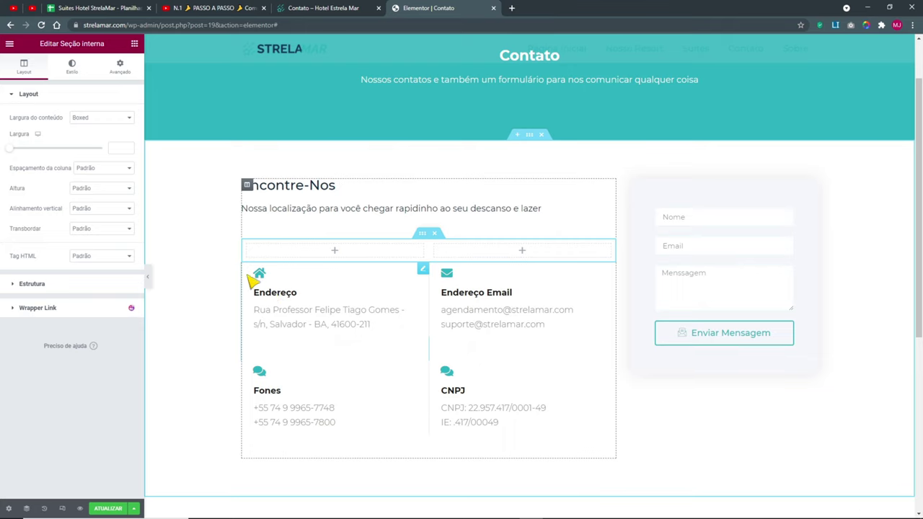
# - Try to copy the main section's text and form columns into the columns of the new inner section
pyautogui.rightClick(246, 185)
pyautogui.click(283, 245)
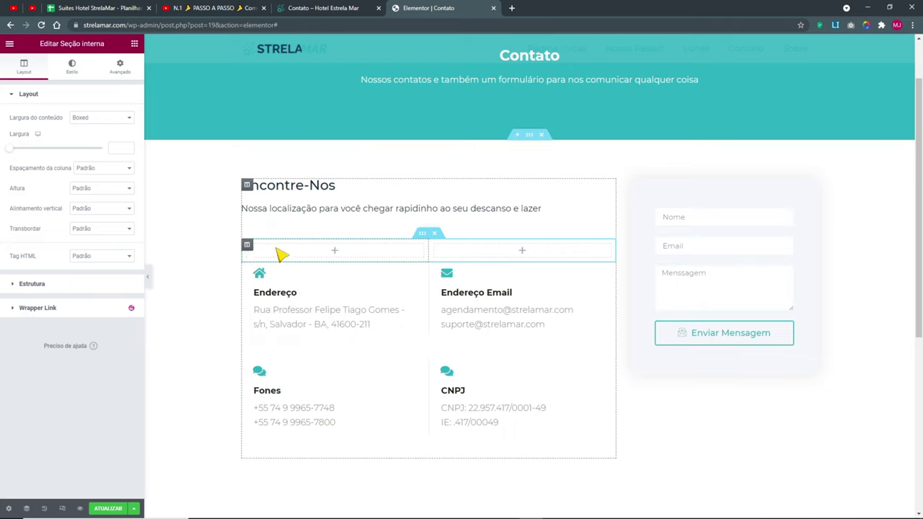
pyautogui.rightClick(252, 247)
pyautogui.click(286, 334)
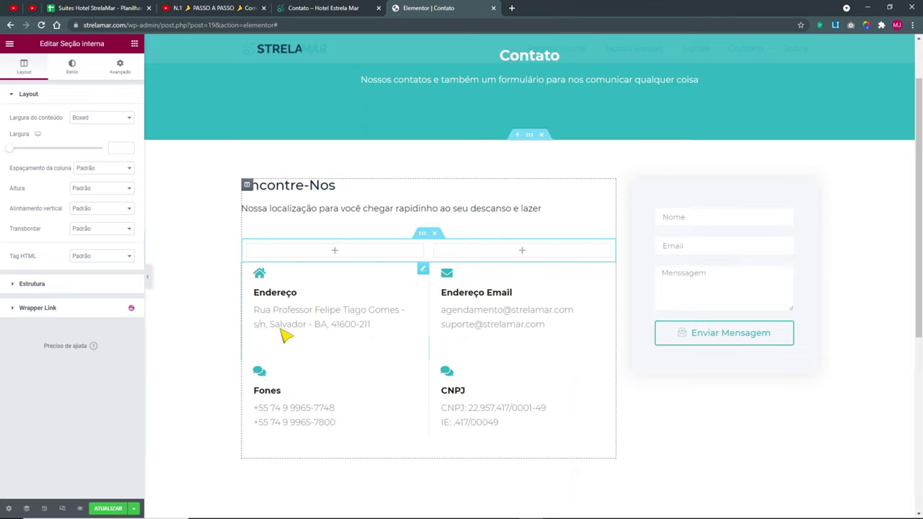
pyautogui.rightClick(625, 188)
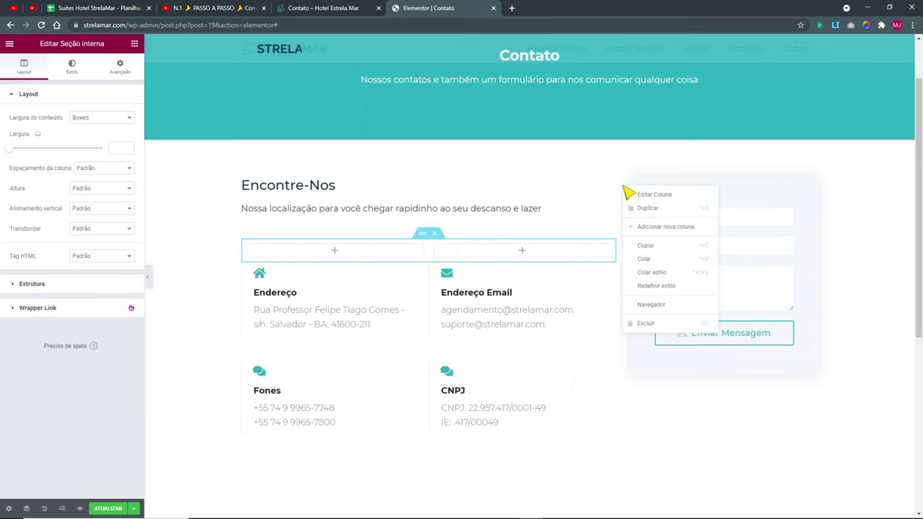
pyautogui.click(646, 258)
pyautogui.rightClick(625, 188)
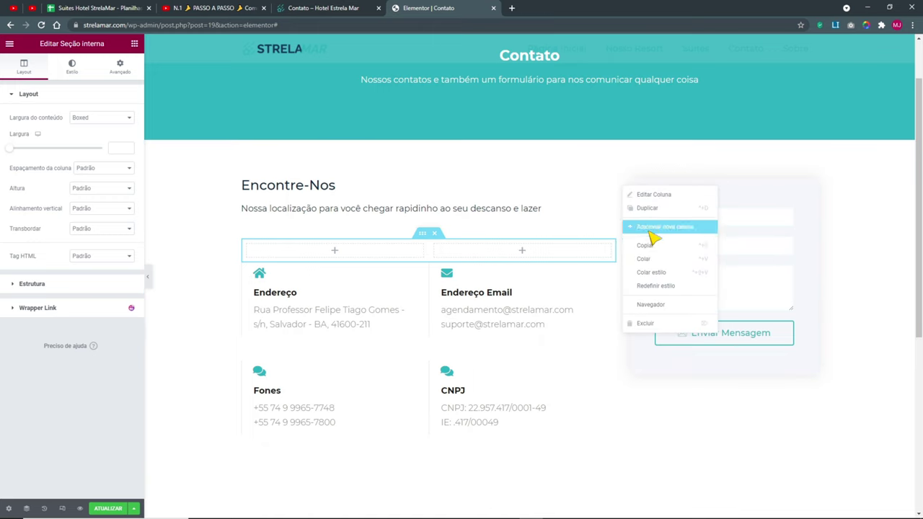
pyautogui.rightClick(438, 251)
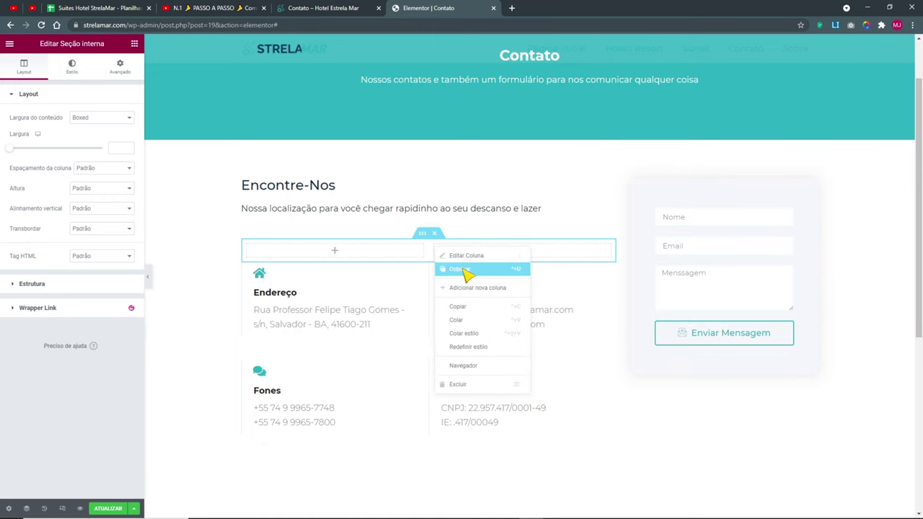
pyautogui.click(464, 321)
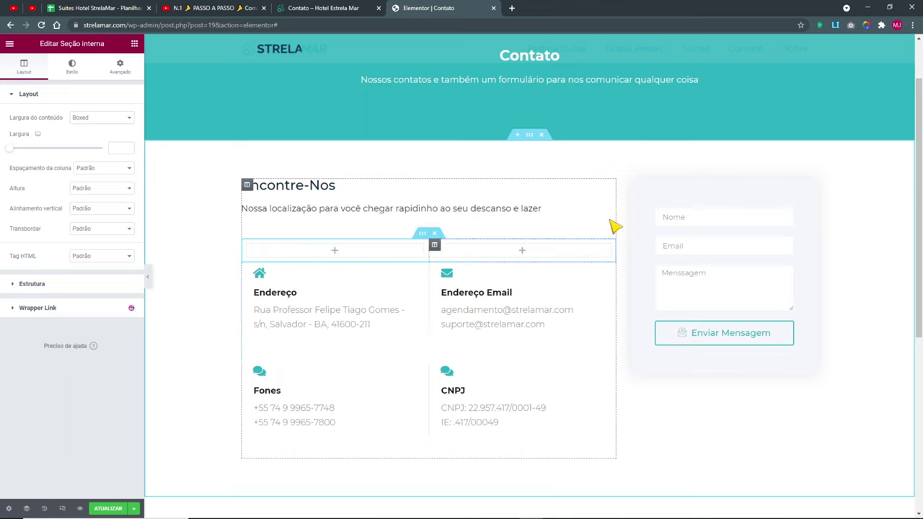
# - Copy the contact form widget and paste it into the second column of the inner section
pyautogui.rightClick(710, 202)
pyautogui.click(739, 243)
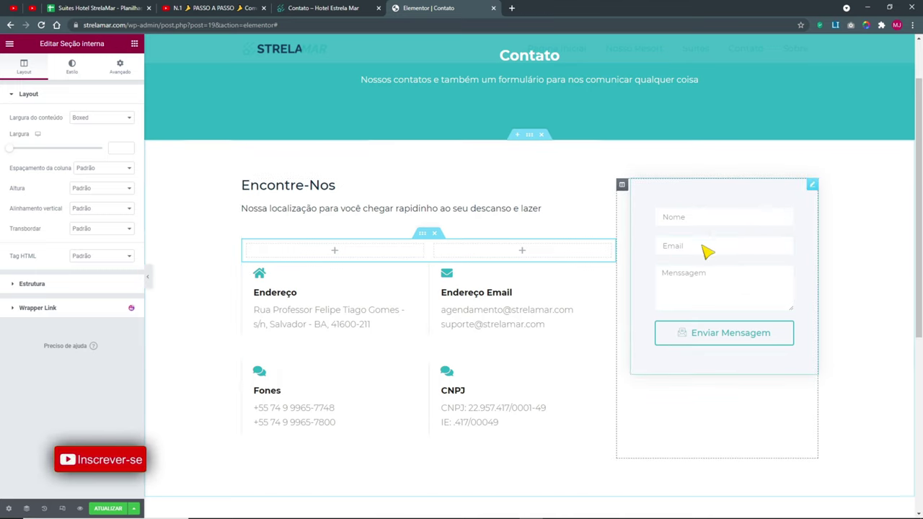
pyautogui.rightClick(502, 254)
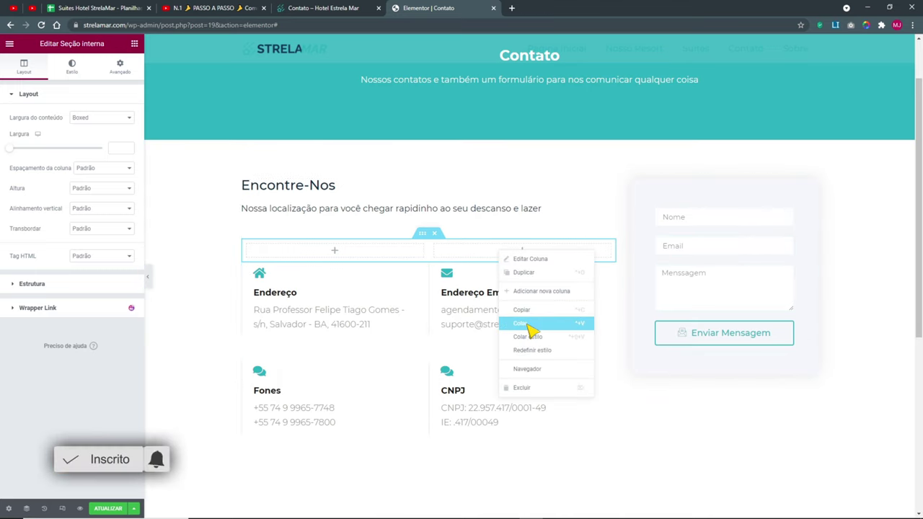
pyautogui.click(528, 323)
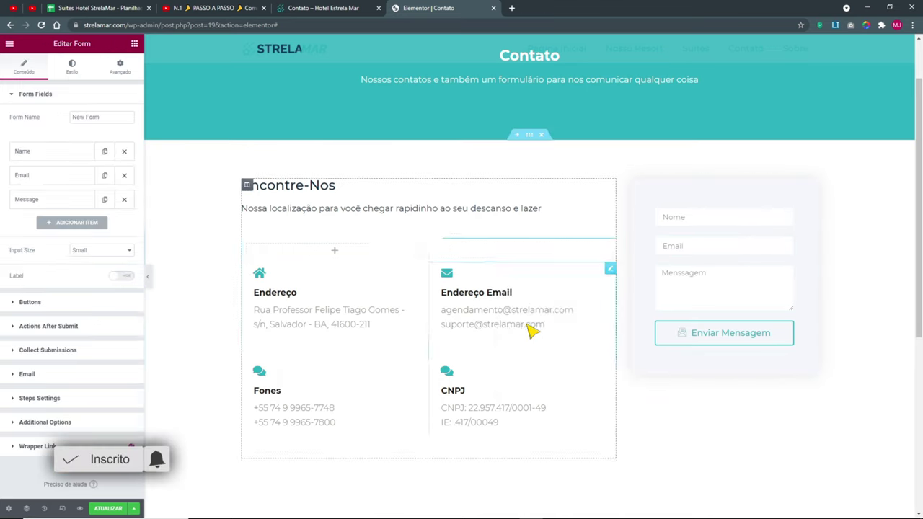
# - Delete the outer column holding the original contact form and check the resulting section layout
pyautogui.rightClick(622, 185)
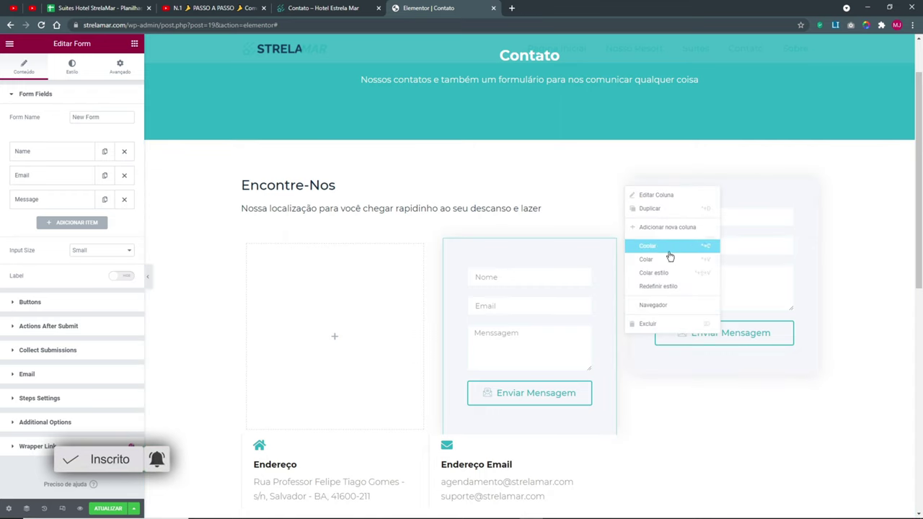
pyautogui.click(656, 324)
pyautogui.scroll(-1, 741, 331)
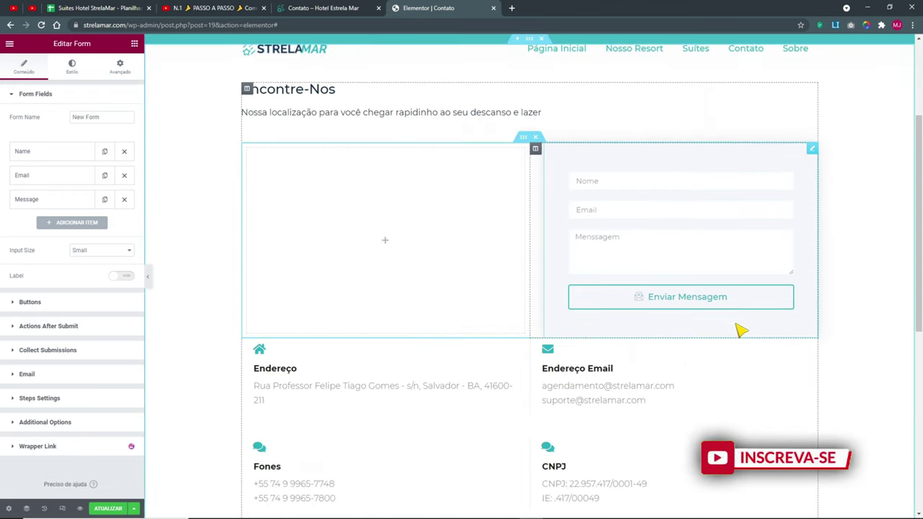
pyautogui.scroll(-1, 741, 330)
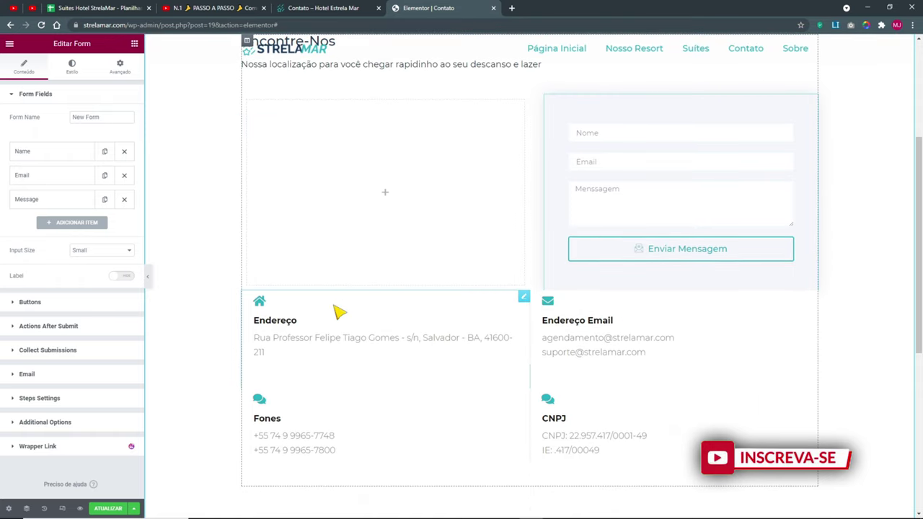
pyautogui.scroll(1, 373, 361)
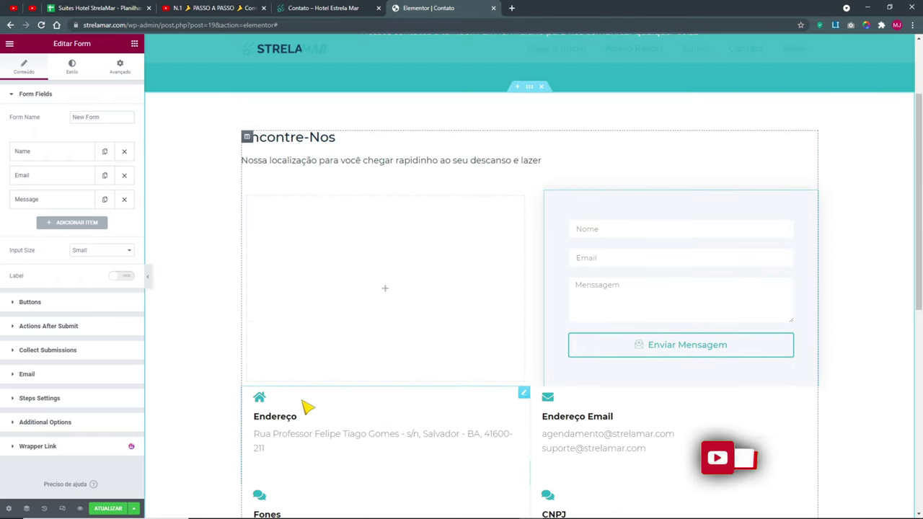
# - Move the contact info boxes (Endereço, Endereço Email, Fones, CNPJ) into the empty first column of the inner section
pyautogui.moveTo(525, 394); pyautogui.dragTo(433, 296)
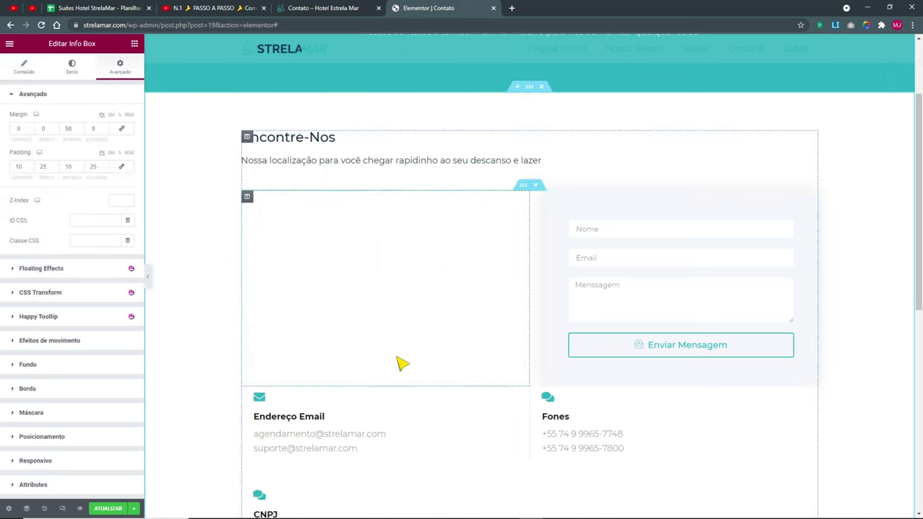
pyautogui.moveTo(524, 398); pyautogui.dragTo(476, 317)
pyautogui.moveTo(524, 398); pyautogui.dragTo(498, 389)
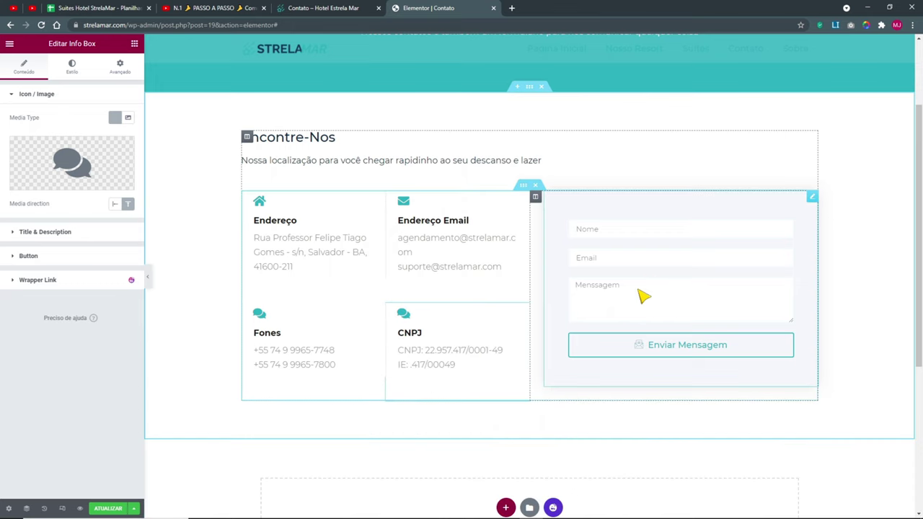
# - Center-align the Encontre-Nos heading and the location subtitle below it, and preview the result without the editing panel
pyautogui.scroll(2, 505, 281)
pyautogui.click(332, 233)
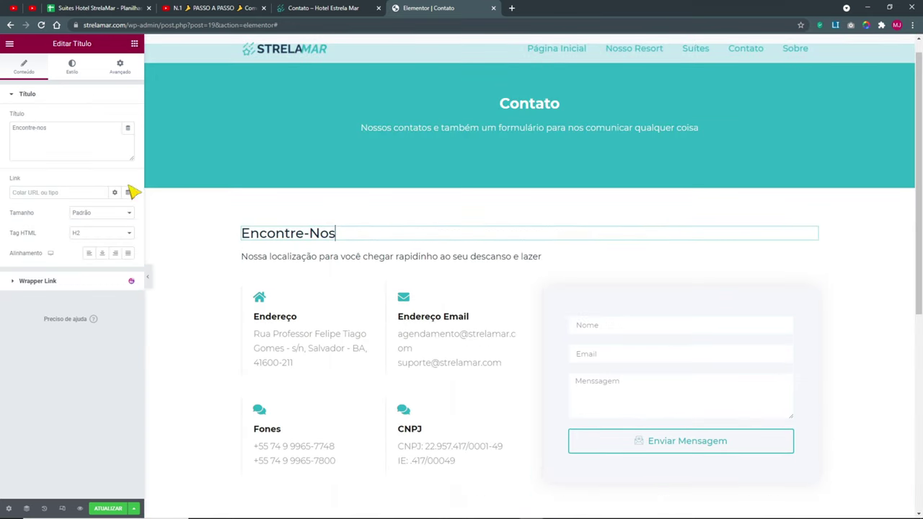
pyautogui.click(105, 254)
pyautogui.click(305, 257)
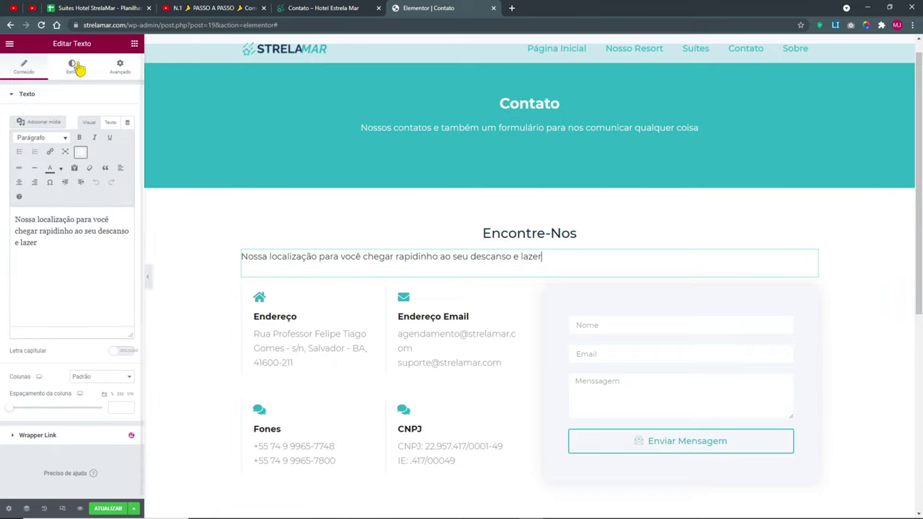
pyautogui.click(72, 67)
pyautogui.click(101, 117)
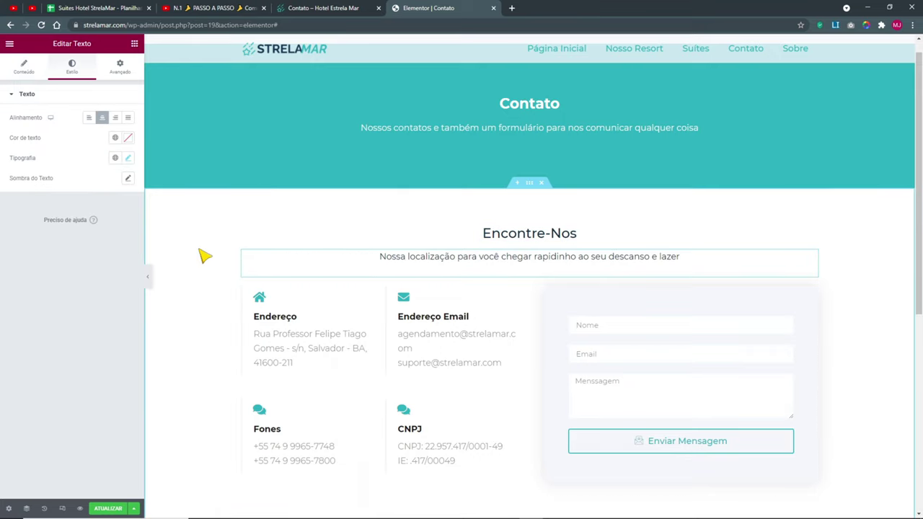
pyautogui.click(150, 278)
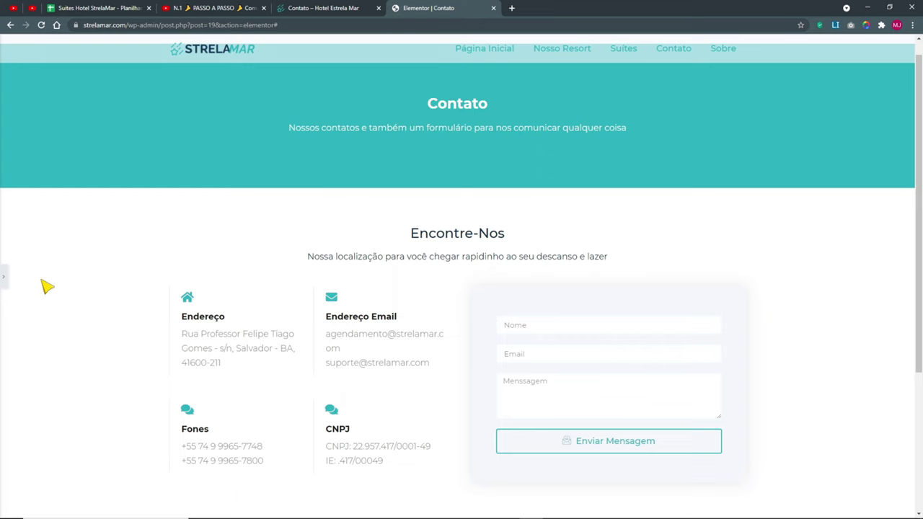
pyautogui.click(3, 277)
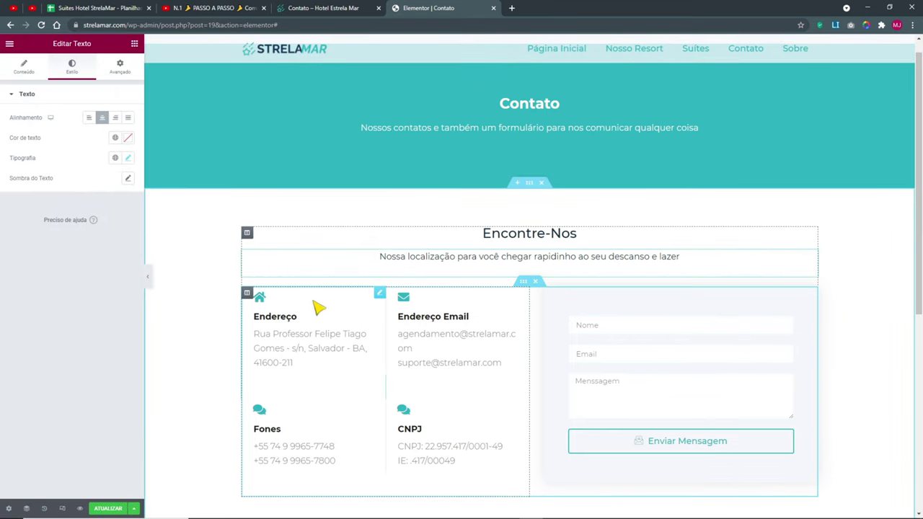
# - Set the width of the inner section's info box column to 65%, preview the layout and update the page
pyautogui.rightClick(253, 296)
pyautogui.click(317, 303)
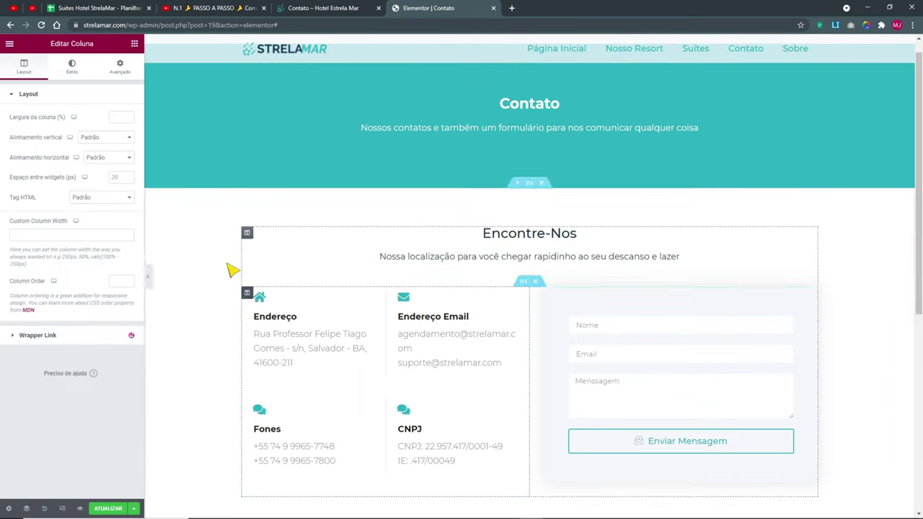
pyautogui.click(127, 115)
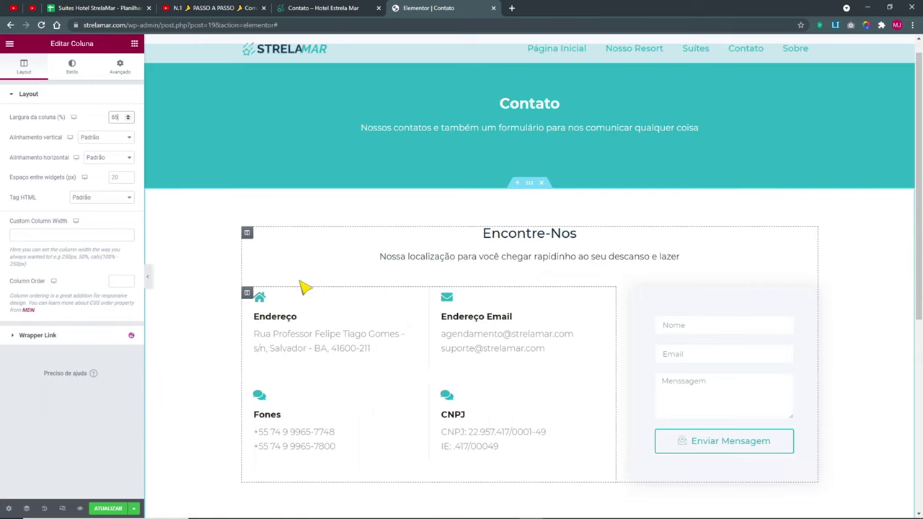
pyautogui.click(147, 276)
pyautogui.scroll(-2, 765, 339)
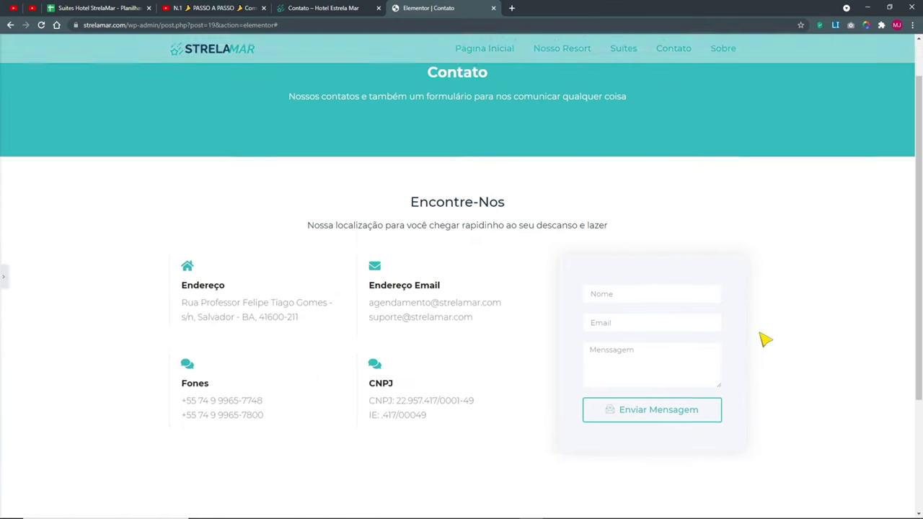
pyautogui.scroll(2, 225, 299)
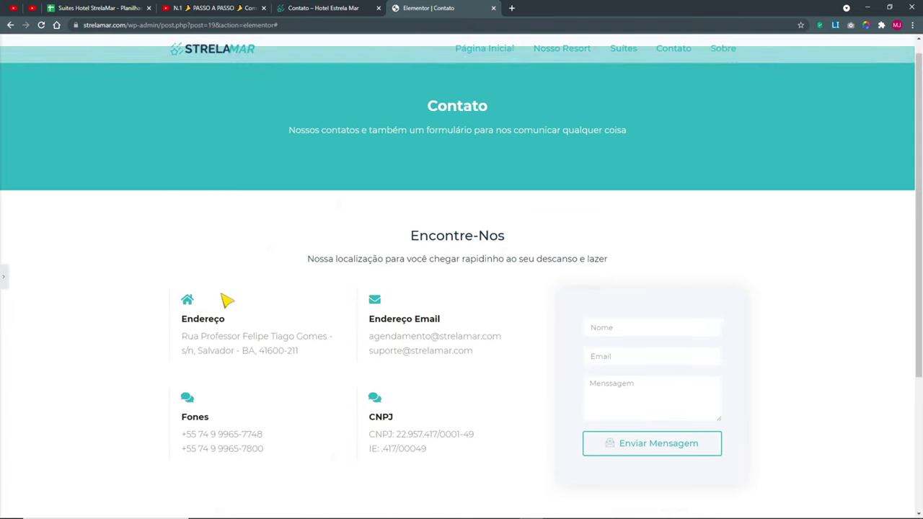
pyautogui.click(4, 278)
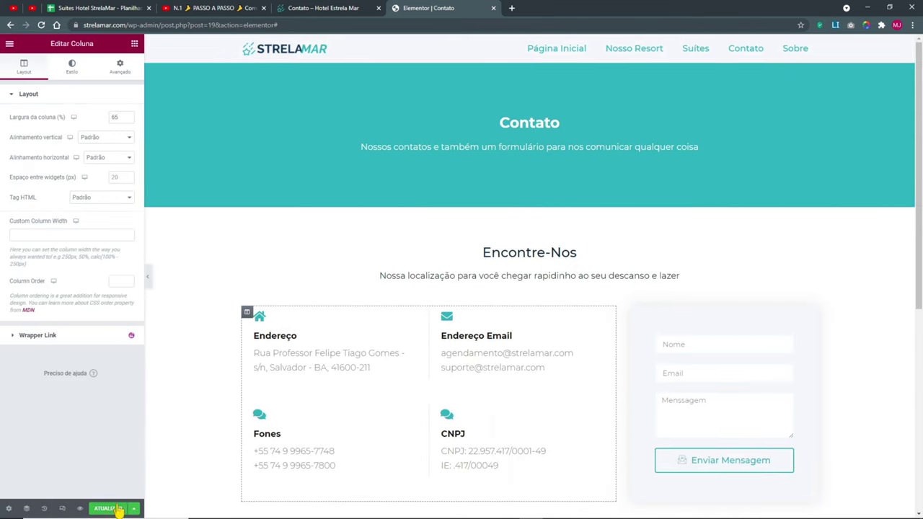
# - Copy the location address from the map's info card on the reference contact page
pyautogui.click(377, 8)
pyautogui.scroll(-5, 515, 282)
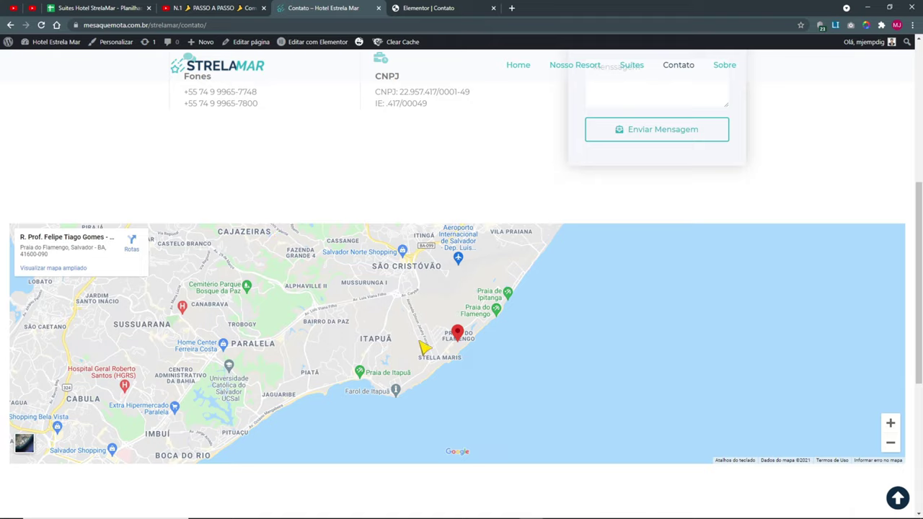
pyautogui.click(459, 8)
pyautogui.click(345, 10)
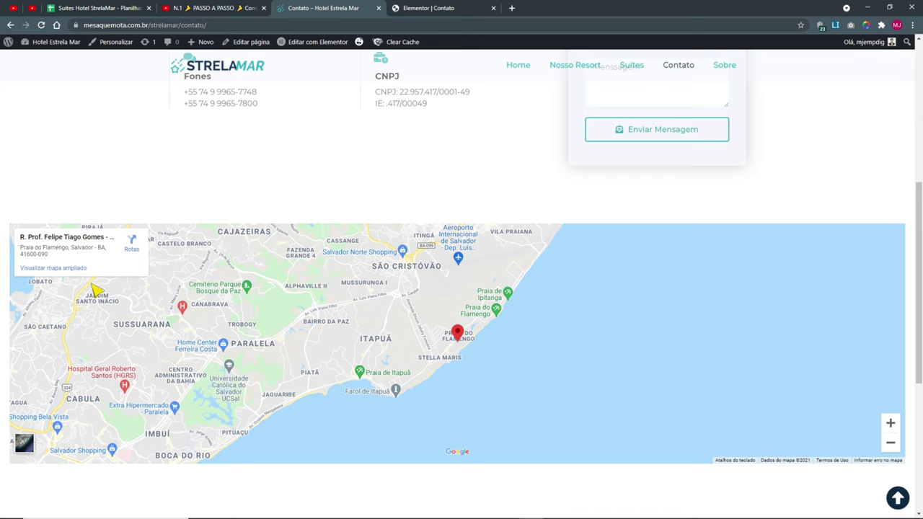
pyautogui.moveTo(51, 258); pyautogui.dragTo(23, 253)
pyautogui.hotkey('ctrl', 'c')
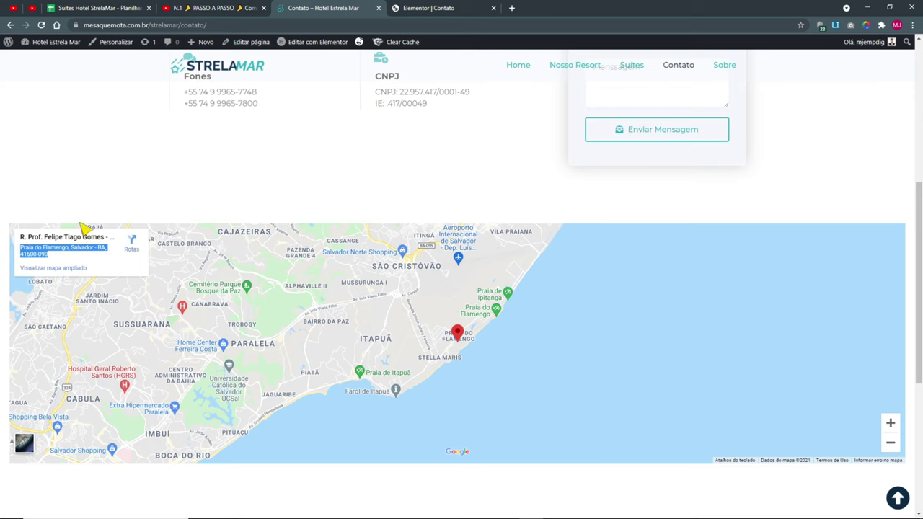
# - Back in the Elementor editor, add a single-column section below the contact section
pyautogui.click(416, 12)
pyautogui.scroll(-5, 463, 303)
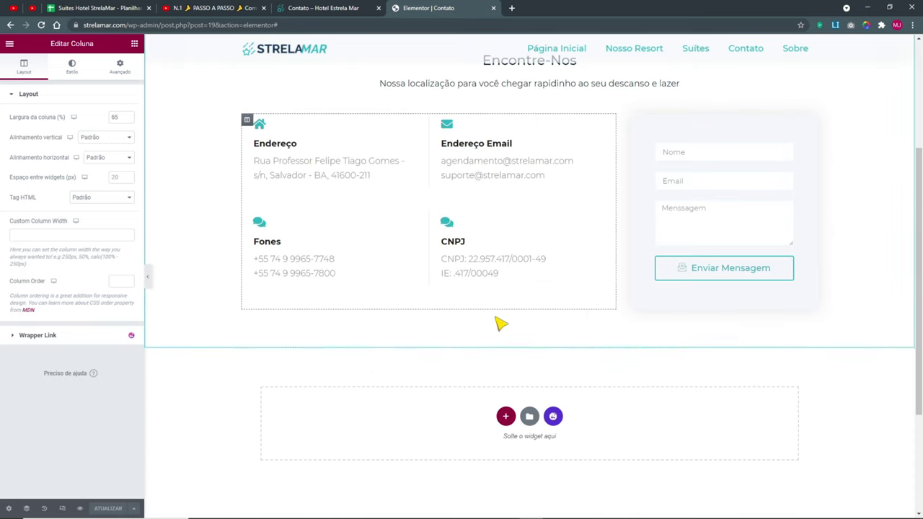
pyautogui.click(507, 416)
pyautogui.click(399, 441)
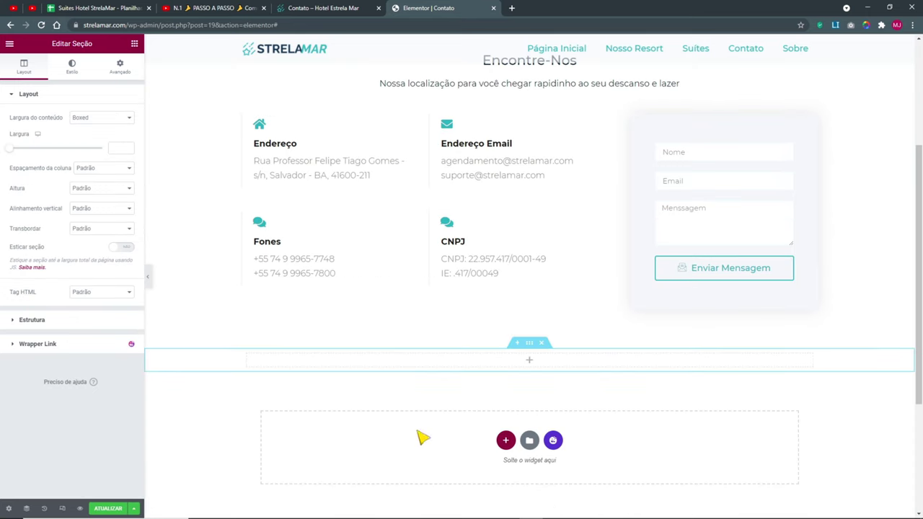
# - Set the new section's column gap to Sem espaçamento and its margin and padding to 0
pyautogui.rightClick(530, 346)
pyautogui.click(79, 105)
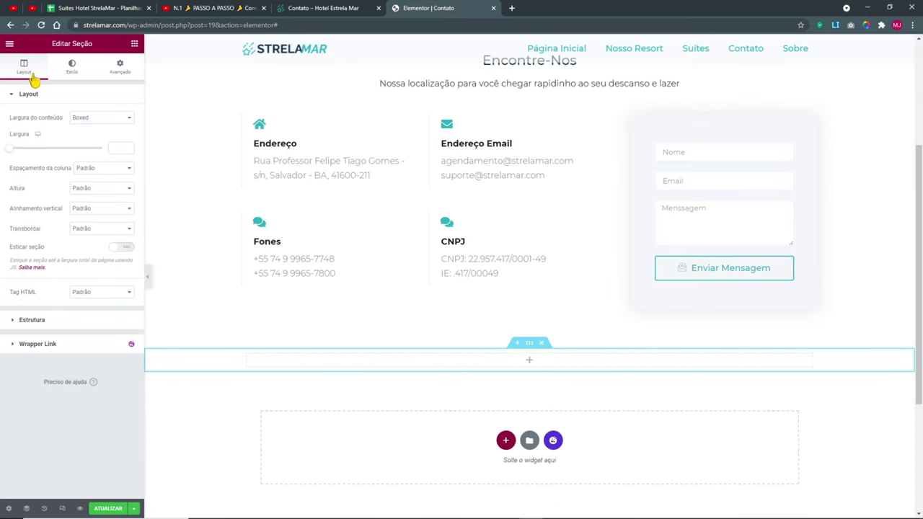
pyautogui.click(101, 169)
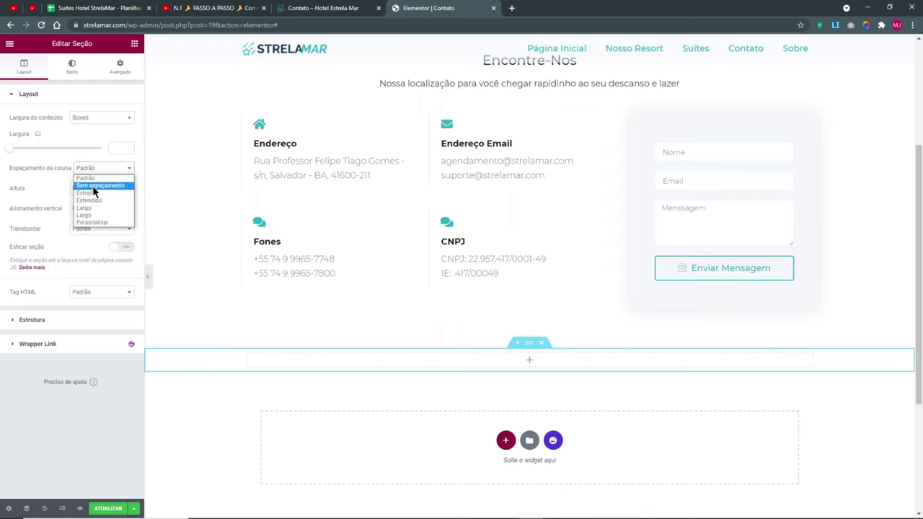
pyautogui.click(97, 185)
pyautogui.click(123, 78)
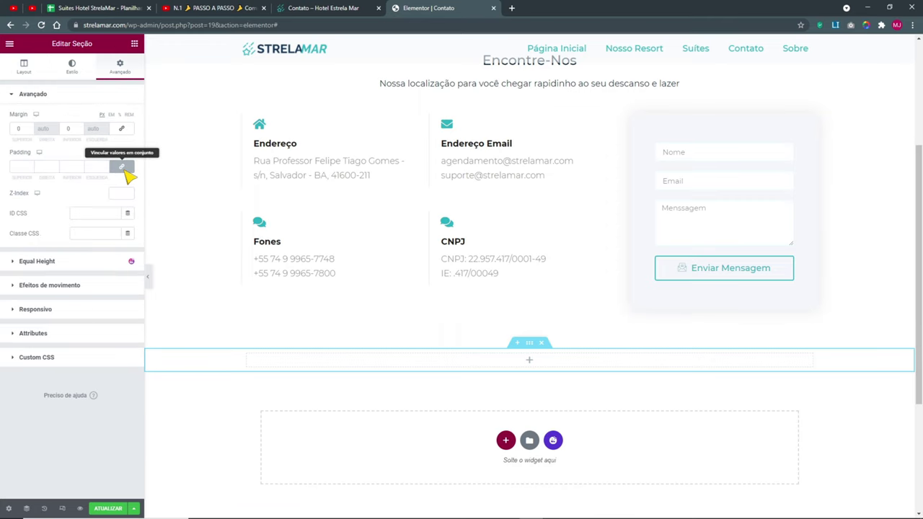
# - Set the margin and padding of the new section's column to 0 on all sides
pyautogui.rightClick(268, 365)
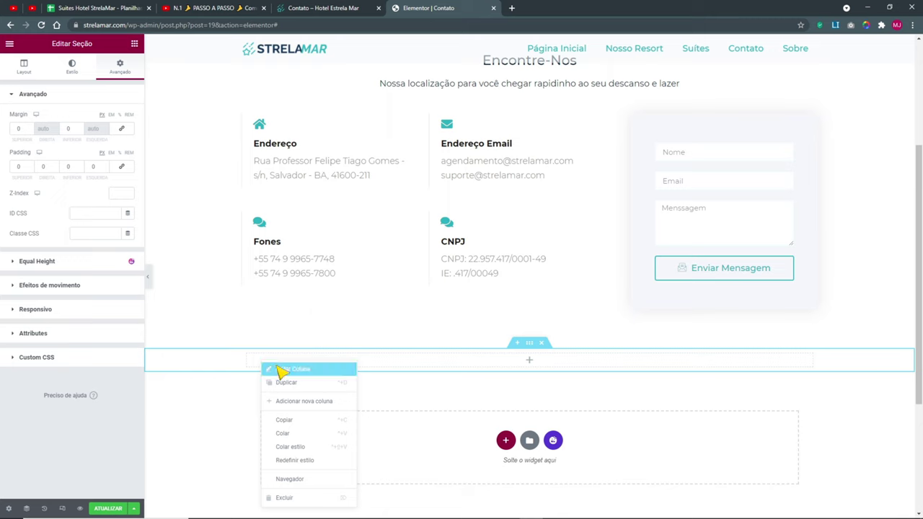
pyautogui.click(289, 368)
pyautogui.click(119, 72)
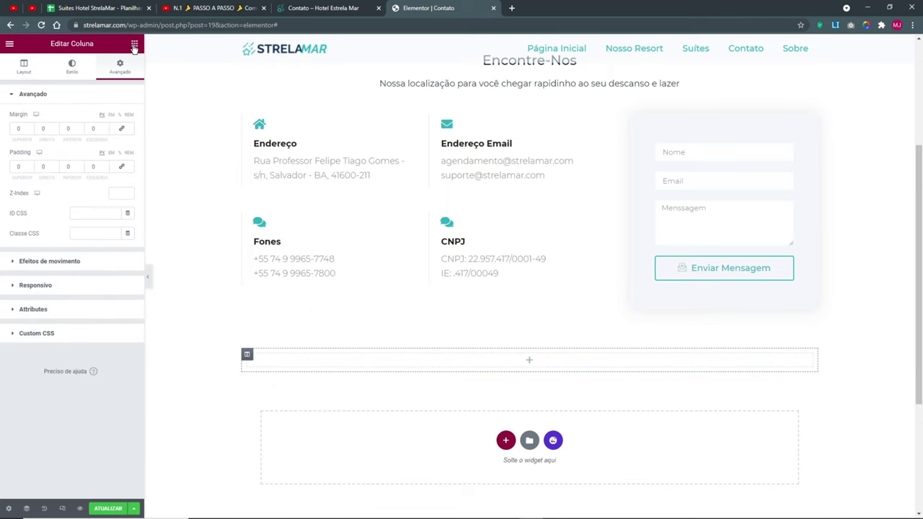
# - Set the new section's content width to Largura total
pyautogui.rightClick(538, 353)
pyautogui.click(559, 353)
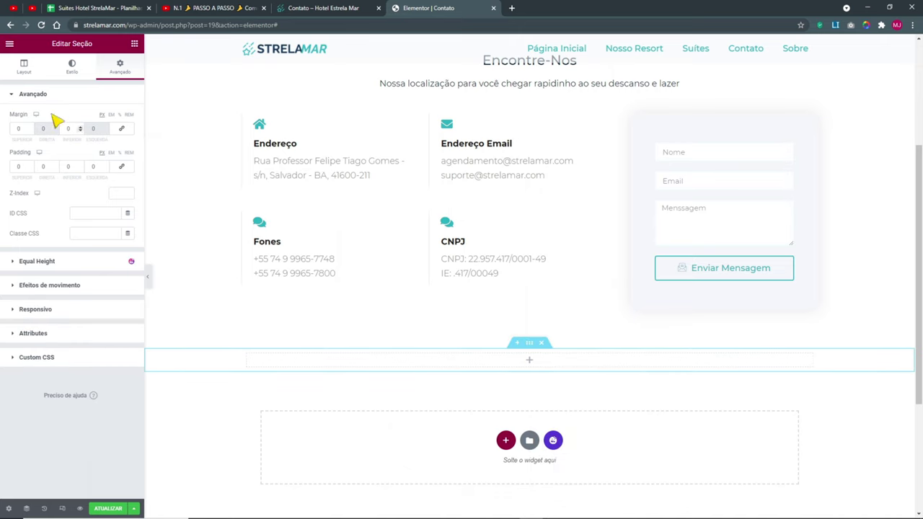
pyautogui.click(26, 69)
pyautogui.click(101, 117)
pyautogui.click(103, 136)
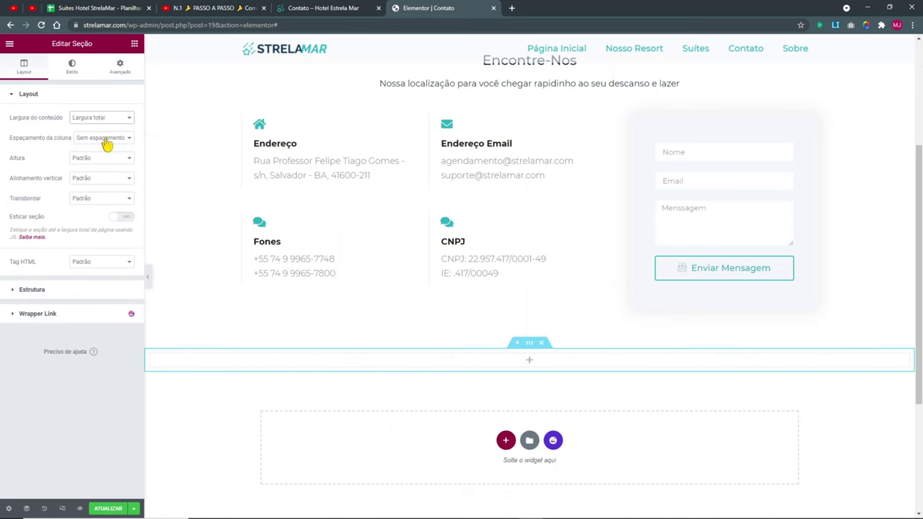
# - Find the Google Maps widget and insert it into the full-width section
pyautogui.click(134, 45)
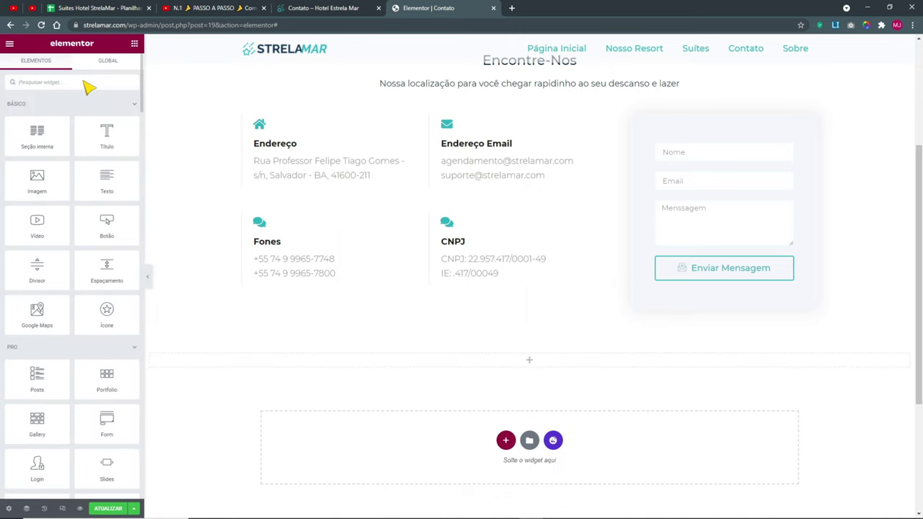
pyautogui.click(88, 85)
pyautogui.write('google')
pyautogui.moveTo(36, 115); pyautogui.dragTo(403, 370)
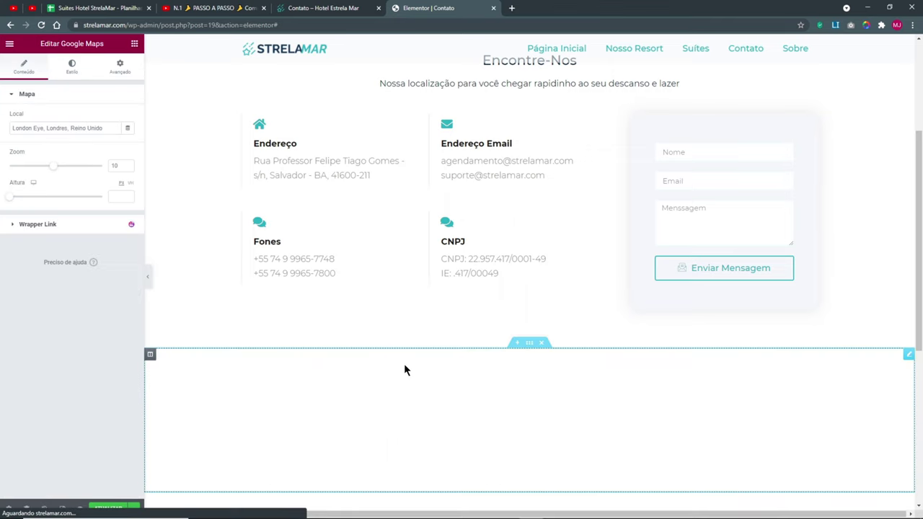
# - Set the map's location to the copied address and its height to 400, and update the page
pyautogui.moveTo(120, 127); pyautogui.dragTo(2, 129)
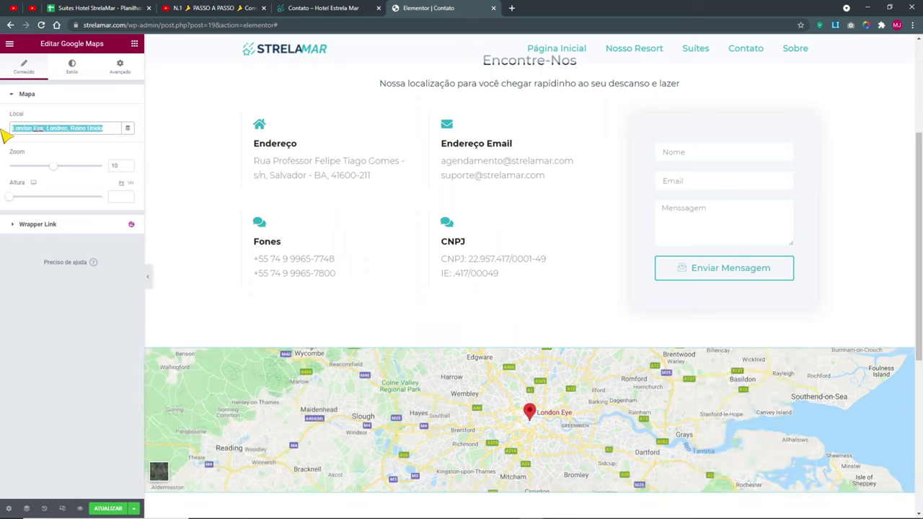
pyautogui.hotkey('ctrl', 'v')
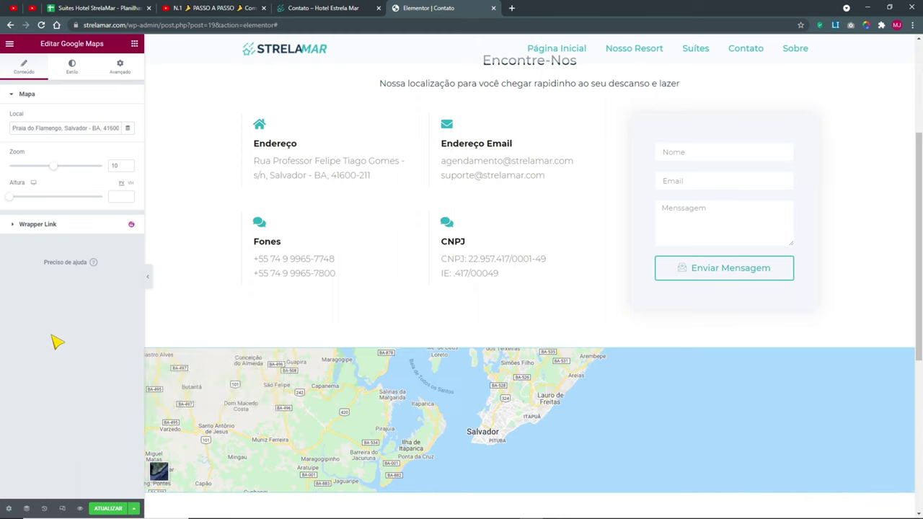
pyautogui.click(119, 197)
pyautogui.write('400')
pyautogui.scroll(-3, 351, 243)
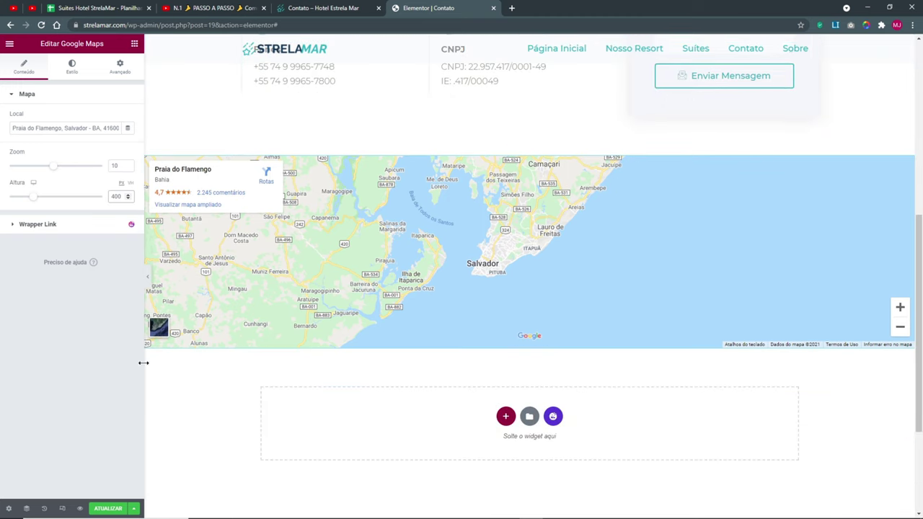
# - Check the reference contact page around and below its map for remaining content
pyautogui.click(323, 8)
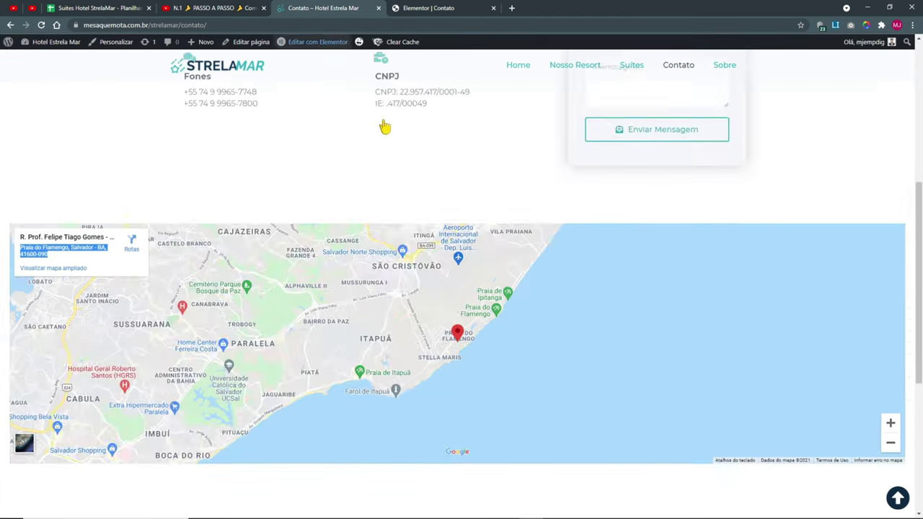
pyautogui.scroll(-5, 404, 216)
pyautogui.scroll(8, 432, 245)
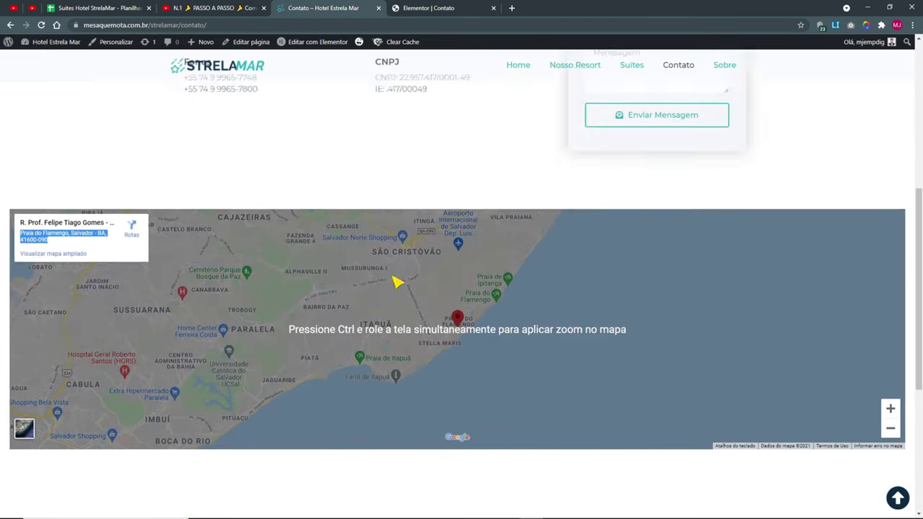
# - Preview the Contato page in the editor's tablet view and examine the header, contact columns, form and map
pyautogui.click(429, 7)
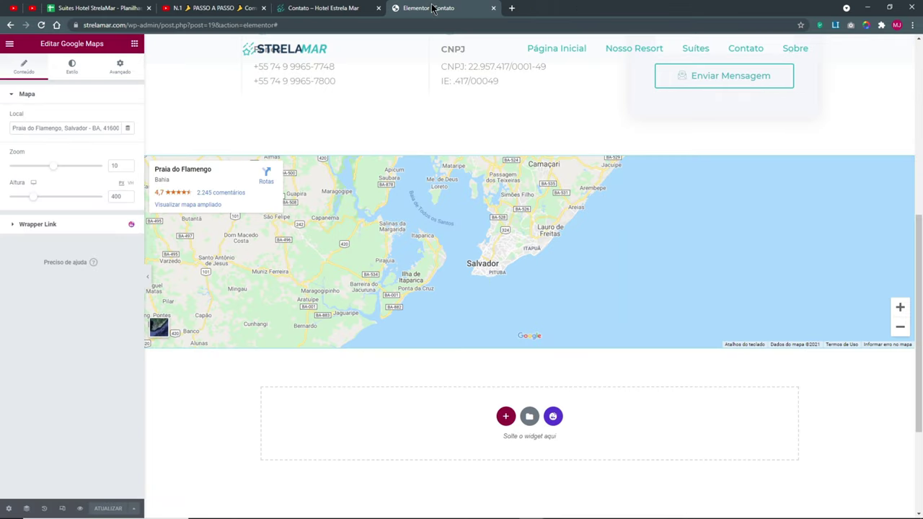
pyautogui.click(63, 508)
pyautogui.click(492, 43)
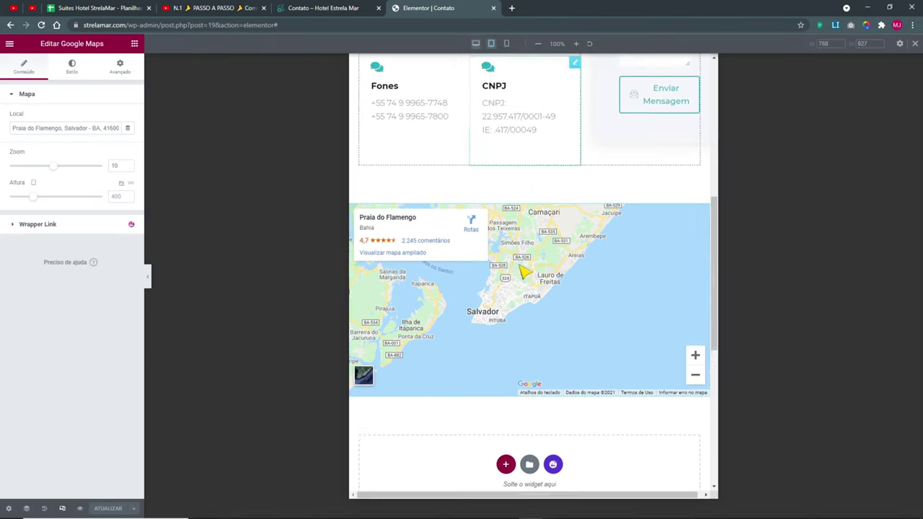
pyautogui.scroll(5, 461, 274)
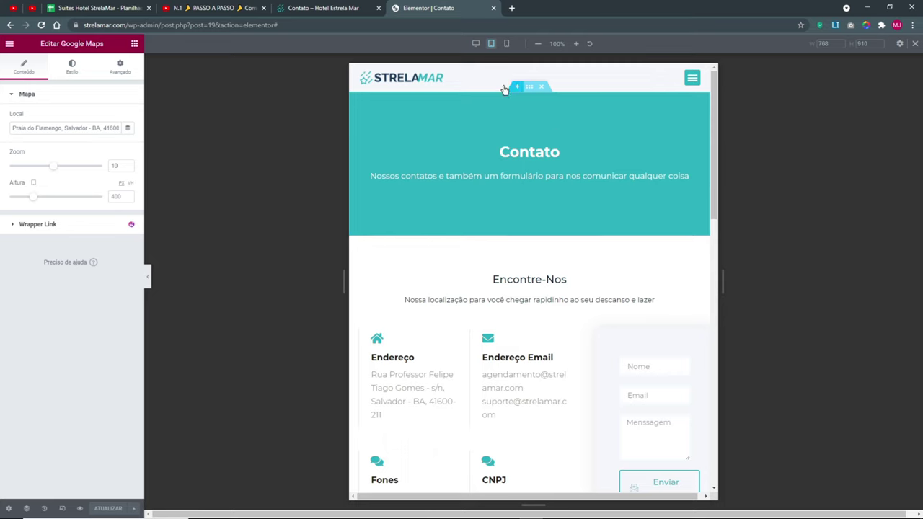
pyautogui.scroll(-3, 462, 216)
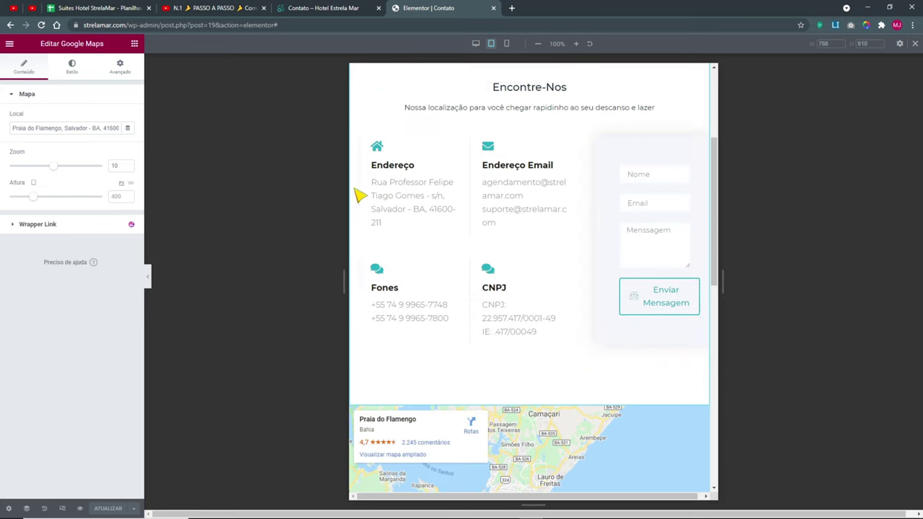
# - Set the width of the column holding the four contact info boxes to 60% in tablet view
pyautogui.scroll(1, 505, 245)
pyautogui.rightClick(364, 239)
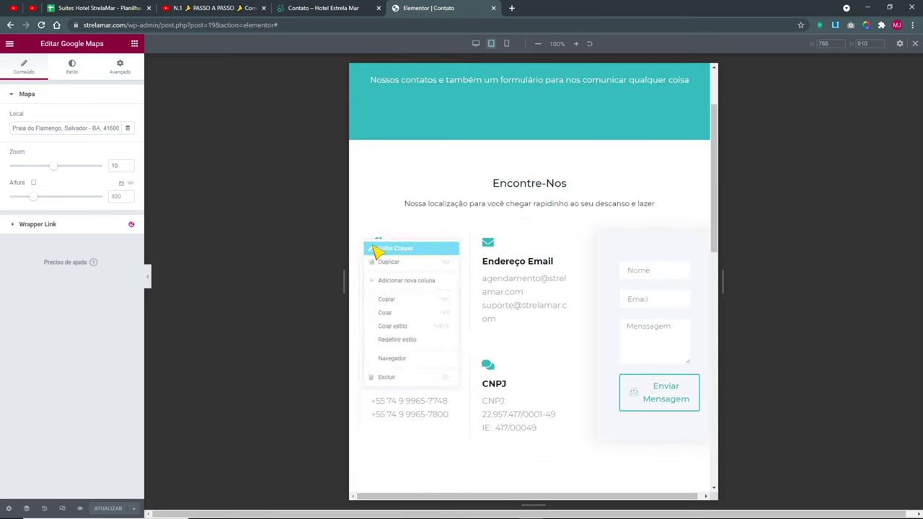
pyautogui.click(389, 247)
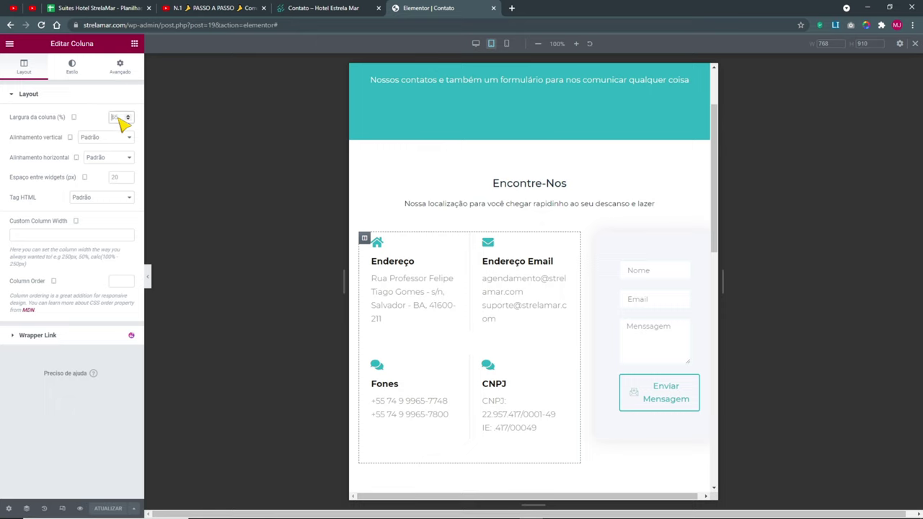
pyautogui.scroll(-5, 122, 121)
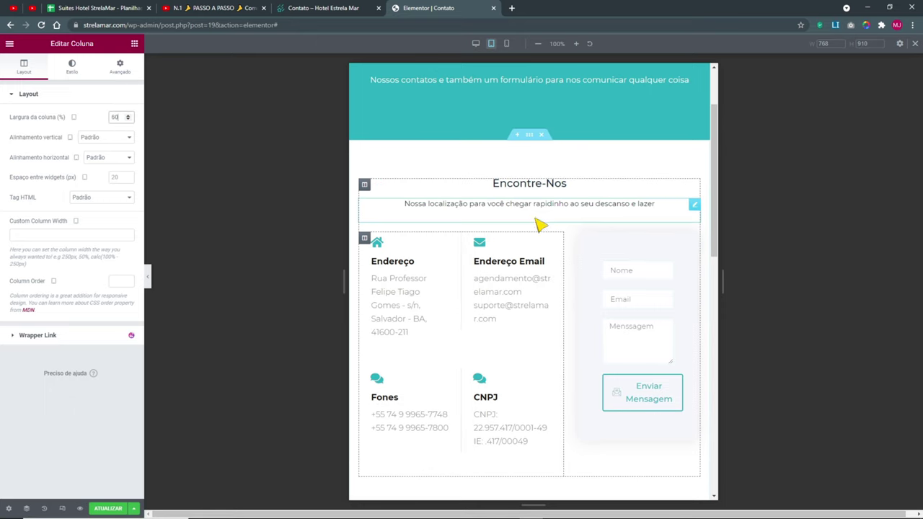
# - Set the contact form's tablet padding to 25 on all sides
pyautogui.rightClick(603, 263)
pyautogui.click(614, 264)
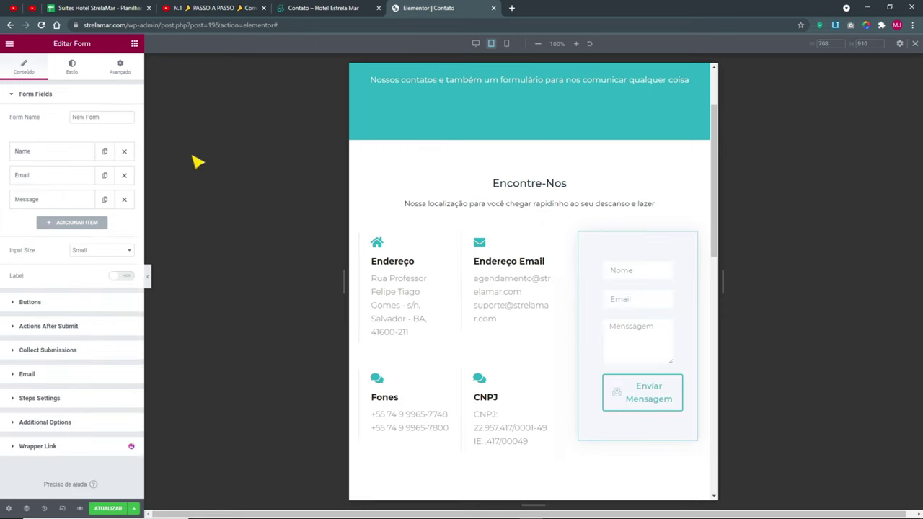
pyautogui.click(121, 68)
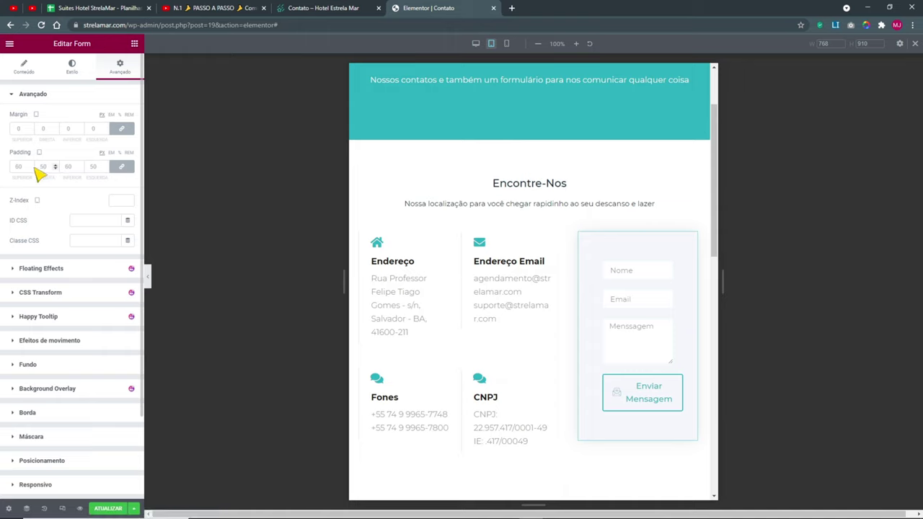
pyautogui.write('25')
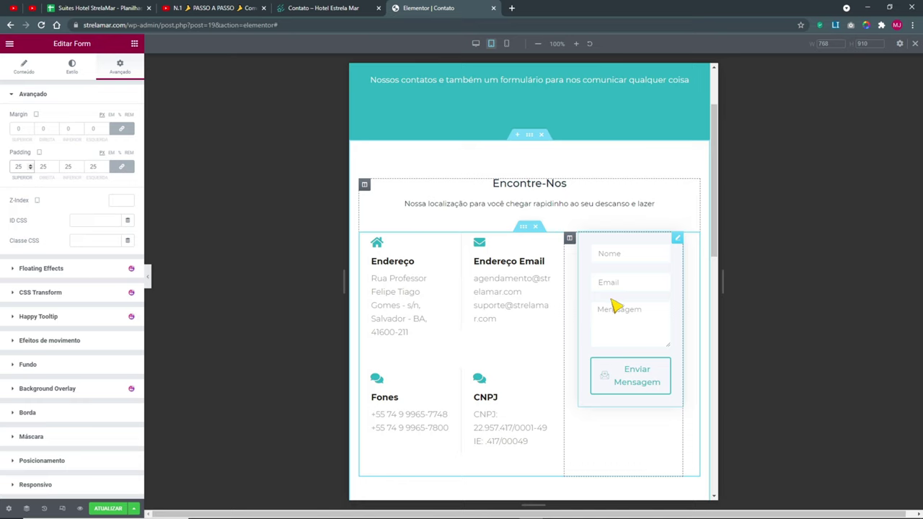
# - Unlink the form column's tablet margin values and leave them at 0 on all sides
pyautogui.rightClick(570, 239)
pyautogui.click(641, 250)
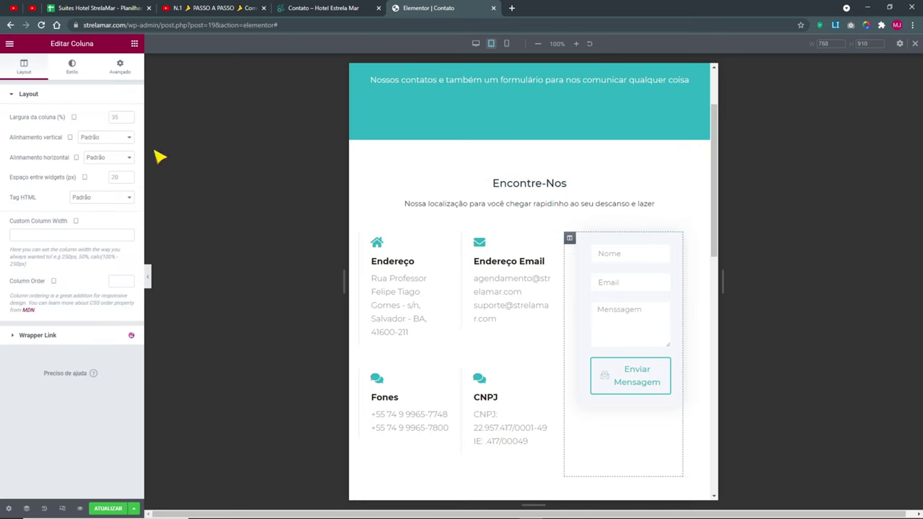
pyautogui.click(130, 74)
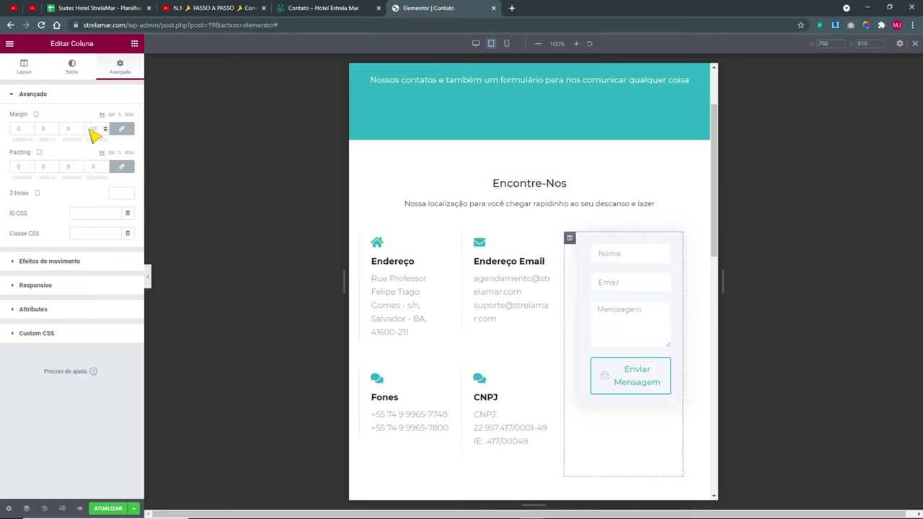
pyautogui.click(122, 128)
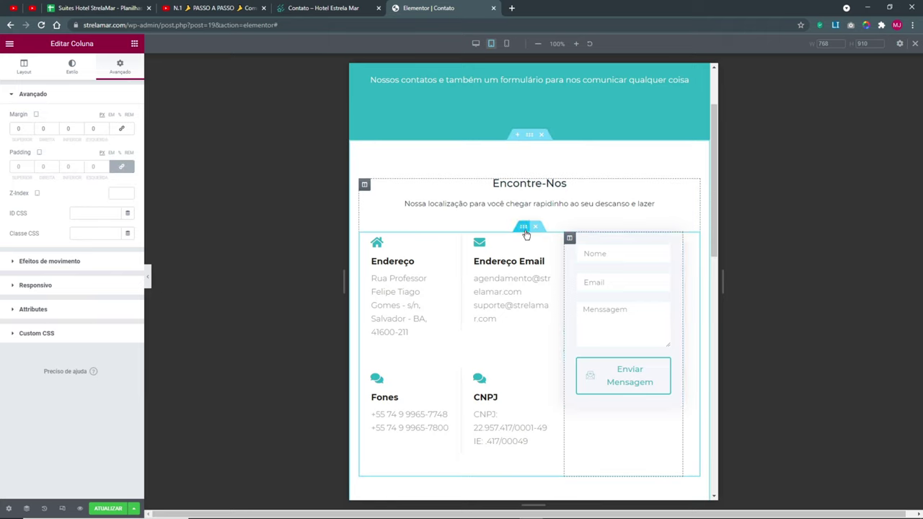
# - Set the form column's tablet width to 40% and preview the layout without the editing panel
pyautogui.rightClick(570, 238)
pyautogui.press('Escape')
pyautogui.click(27, 64)
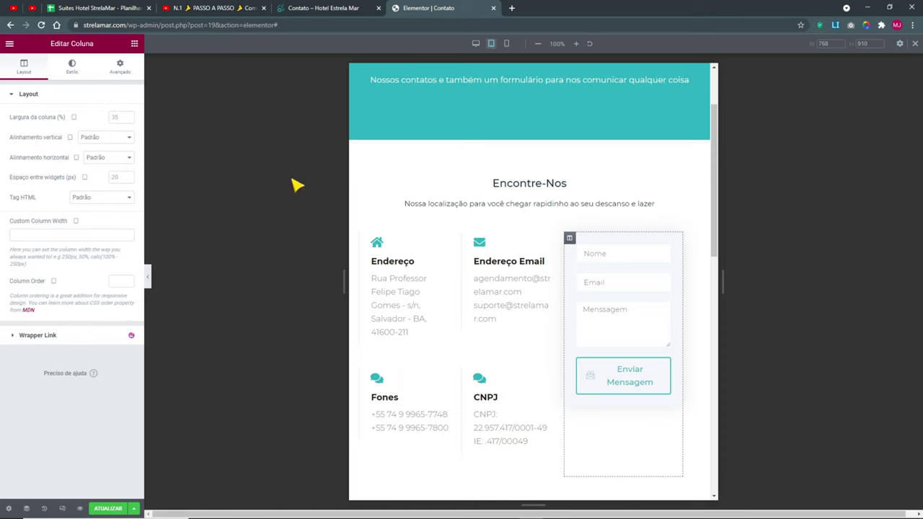
pyautogui.rightClick(368, 243)
pyautogui.click(372, 246)
pyautogui.rightClick(575, 246)
pyautogui.click(577, 248)
pyautogui.write('4')
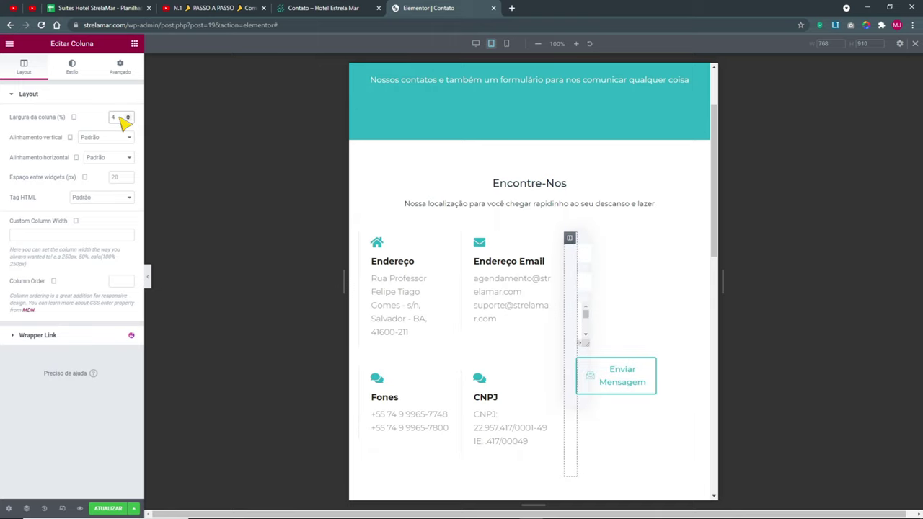
pyautogui.write('0')
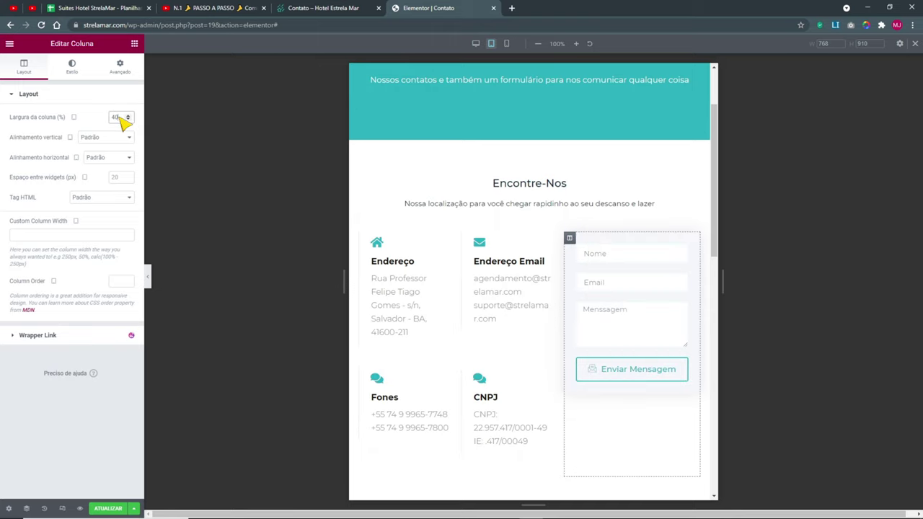
pyautogui.click(149, 280)
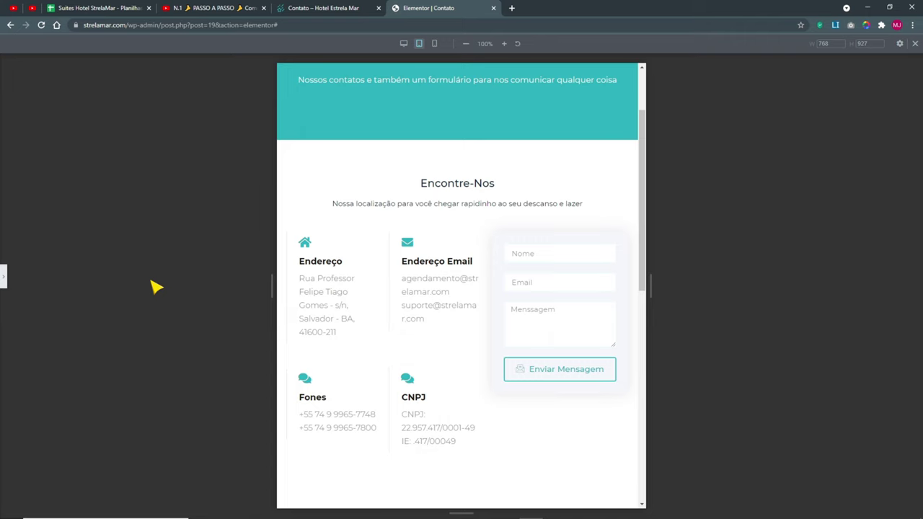
pyautogui.click(6, 279)
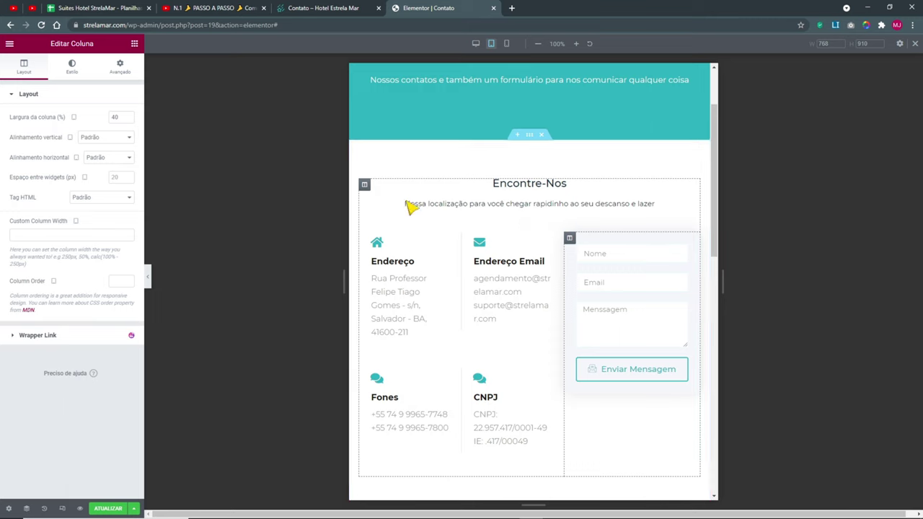
# - Set the vertical alignment of the inner section holding the contact details and form to Meio, and preview it
pyautogui.rightClick(527, 229)
pyautogui.click(559, 237)
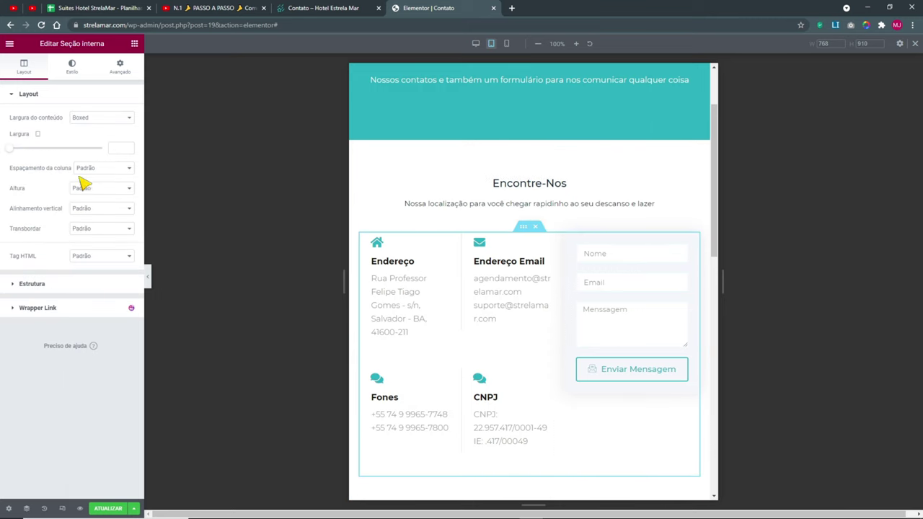
pyautogui.click(95, 191)
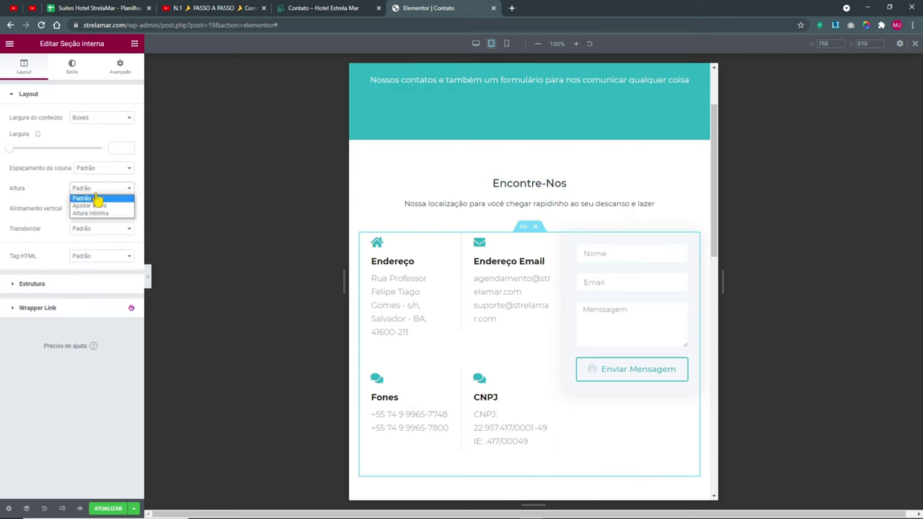
pyautogui.click(56, 196)
pyautogui.click(94, 208)
pyautogui.click(95, 235)
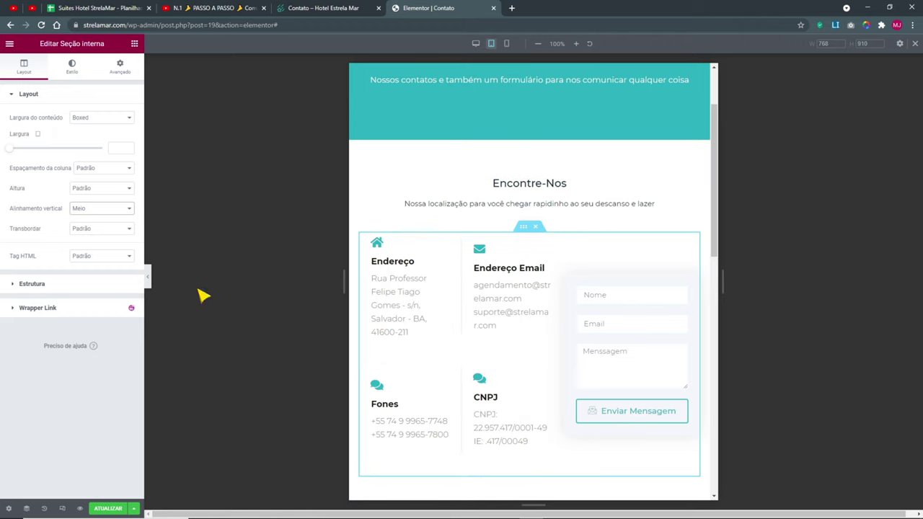
pyautogui.click(148, 280)
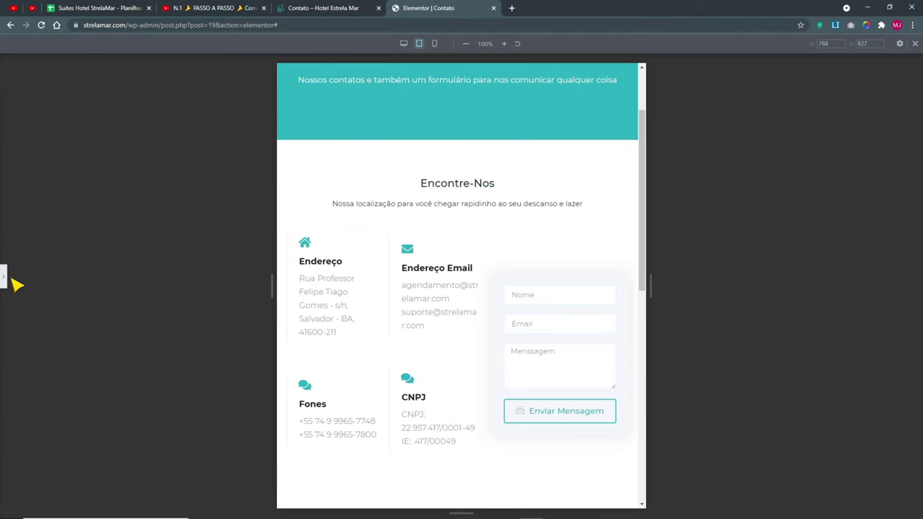
pyautogui.click(9, 281)
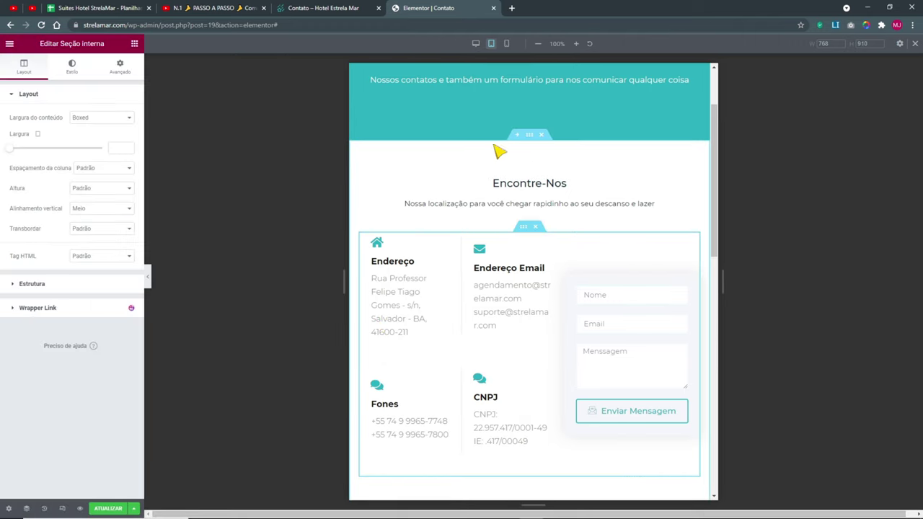
# - Set the Endereço info box's tablet padding to 10 on all sides and preview the result
pyautogui.rightClick(405, 282)
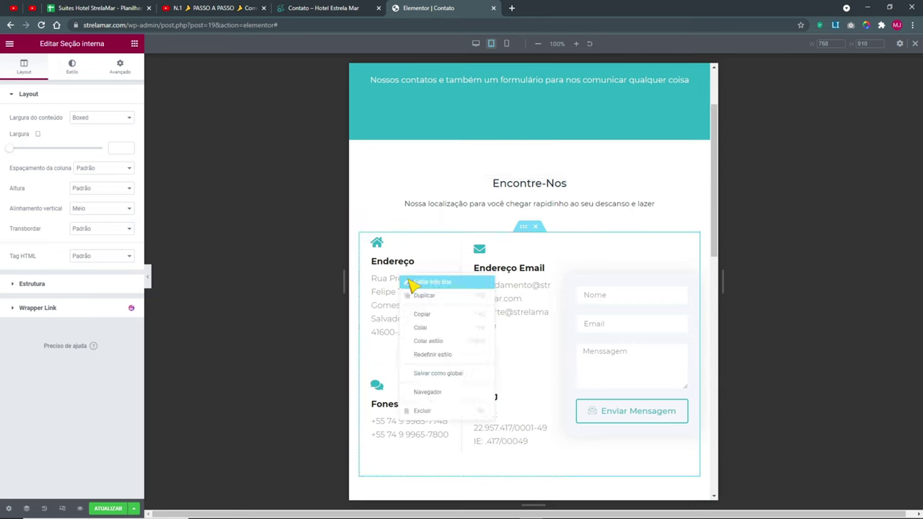
pyautogui.click(415, 282)
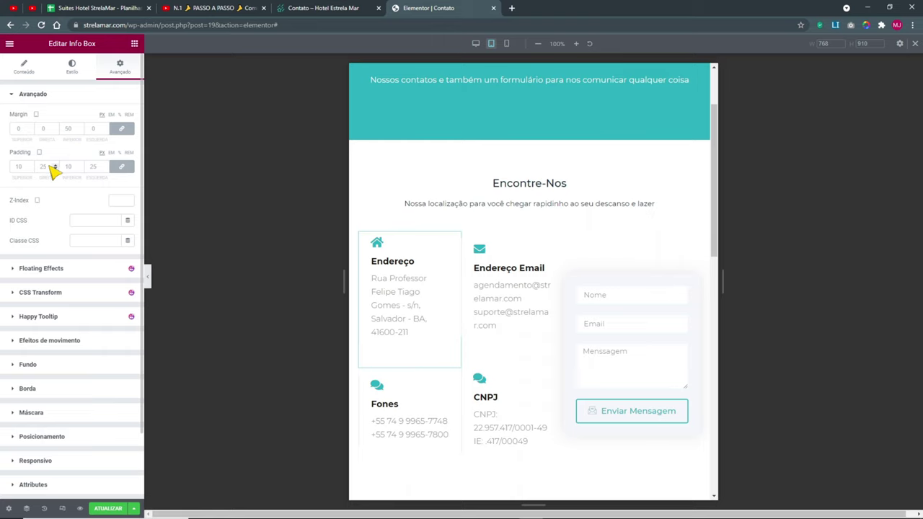
pyautogui.click(121, 166)
pyautogui.write('10')
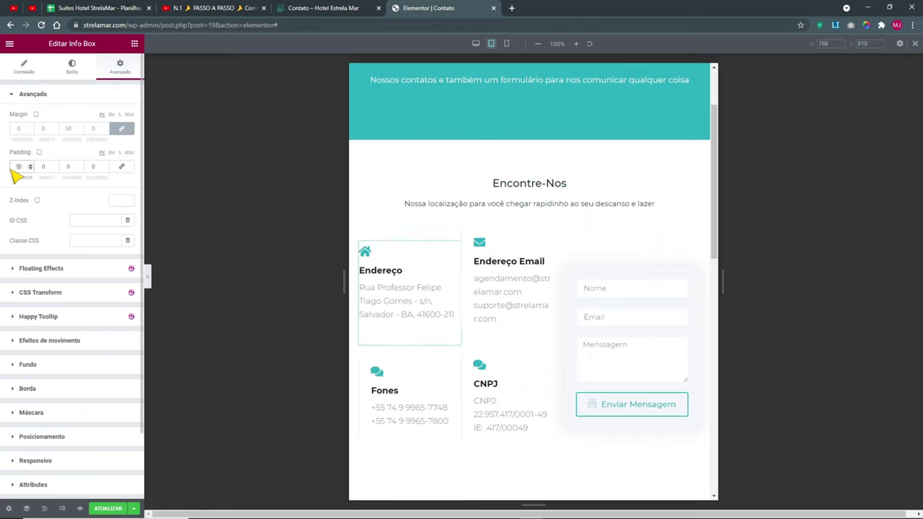
pyautogui.click(121, 167)
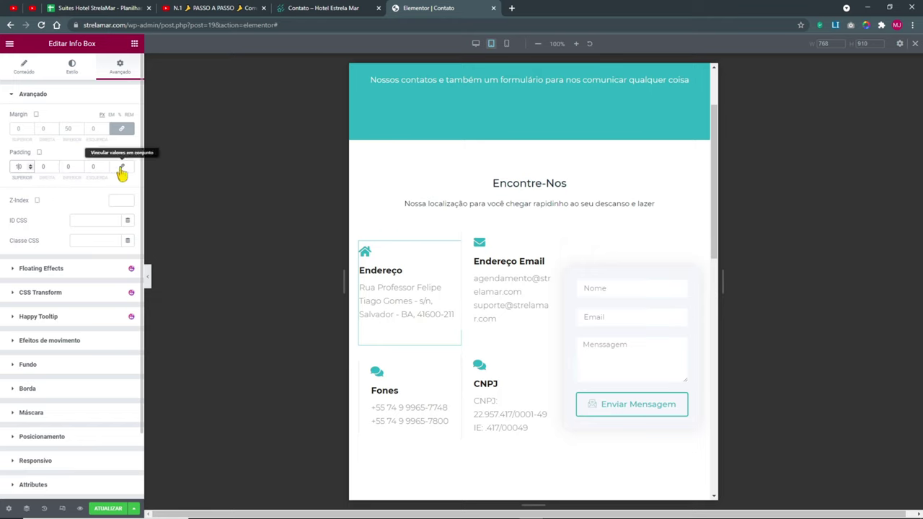
pyautogui.click(147, 276)
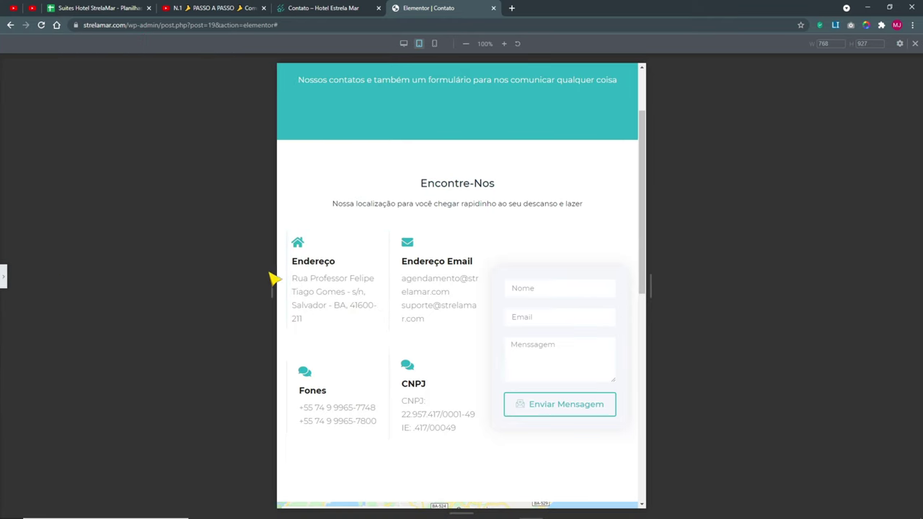
pyautogui.rightClick(326, 279)
pyautogui.click(7, 284)
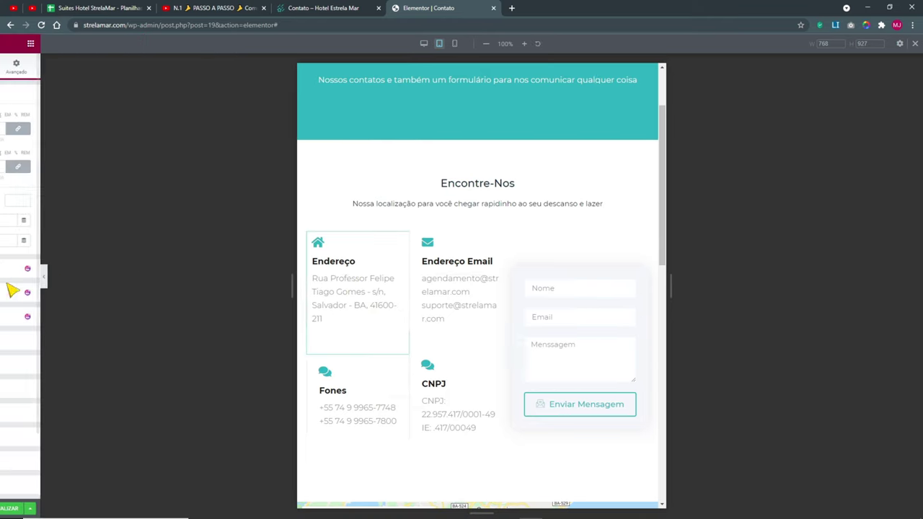
# - Copy the Endereço info box's style onto the Endereço Email, Fones and CNPJ boxes, and preview the columns
pyautogui.rightClick(382, 288)
pyautogui.click(418, 329)
pyautogui.rightClick(498, 290)
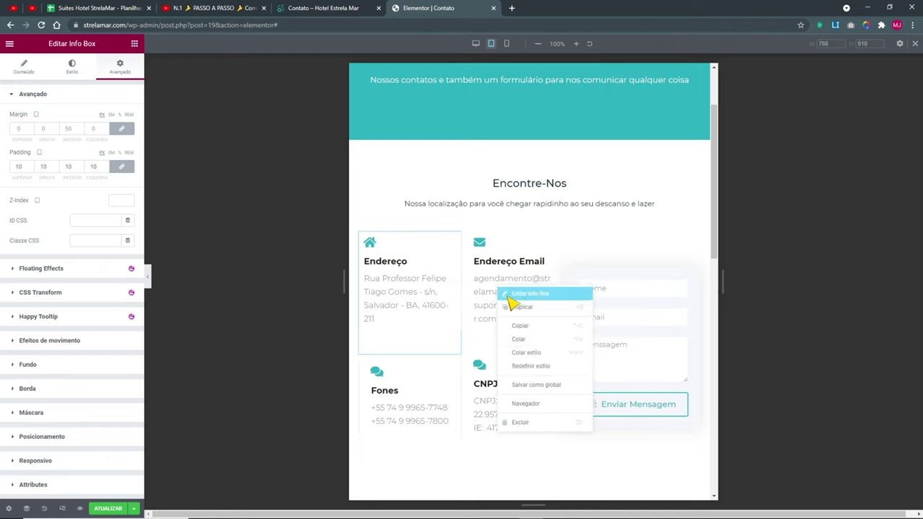
pyautogui.click(529, 352)
pyautogui.rightClick(431, 375)
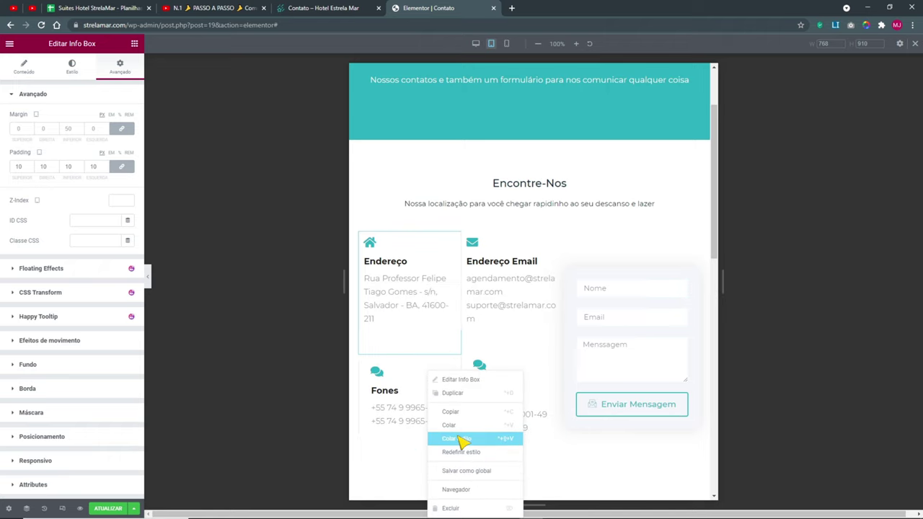
pyautogui.click(476, 438)
pyautogui.rightClick(530, 374)
pyautogui.click(537, 438)
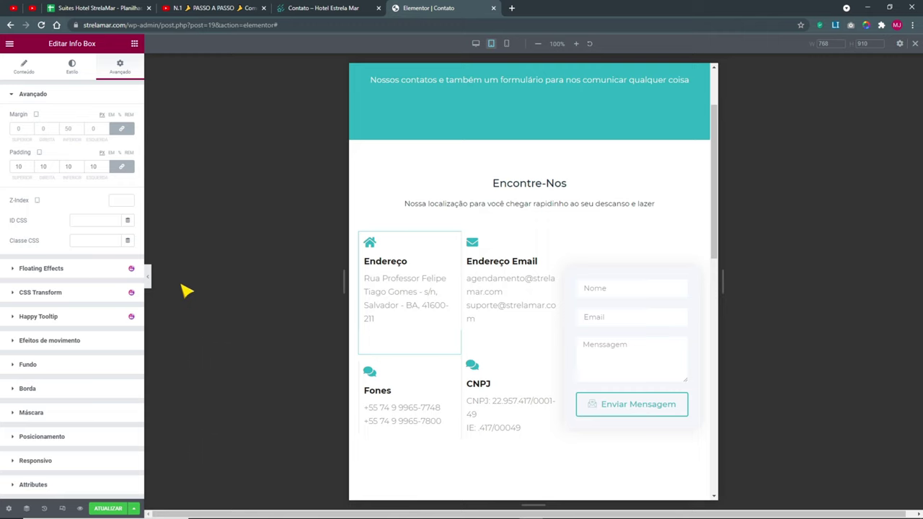
pyautogui.click(149, 278)
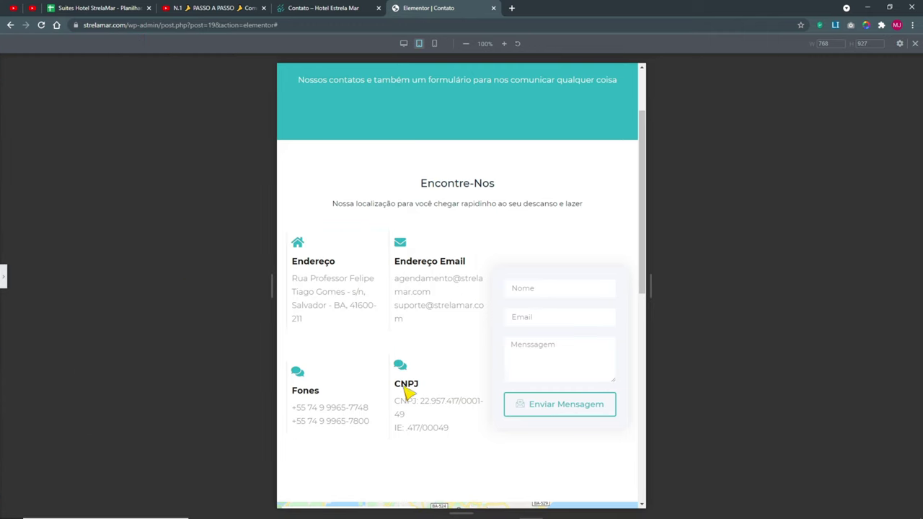
pyautogui.click(3, 287)
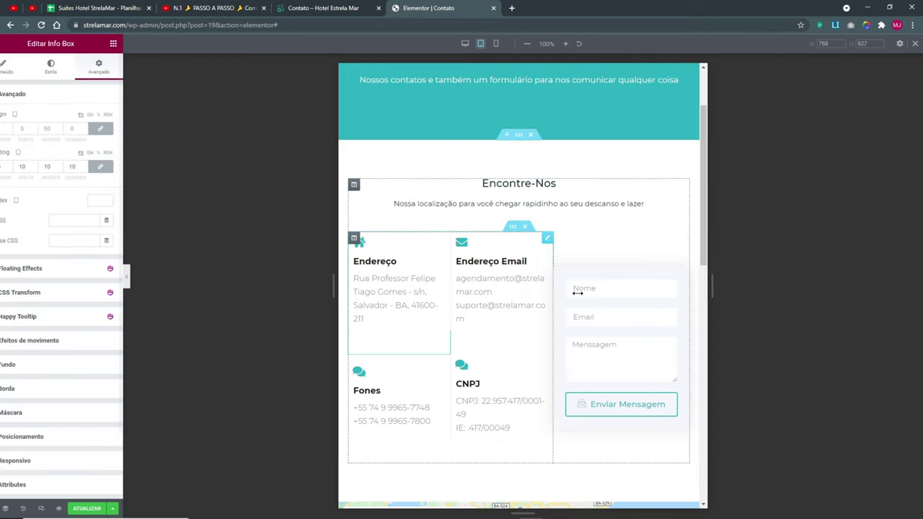
# - Set the form column's left margin to 20 in tablet view and preview the spacing beside the contact boxes
pyautogui.rightClick(577, 249)
pyautogui.click(577, 249)
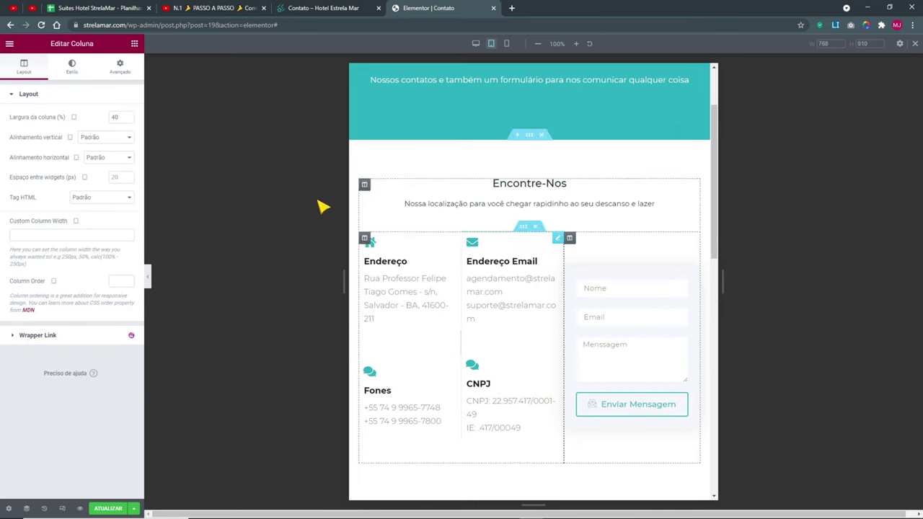
pyautogui.click(122, 69)
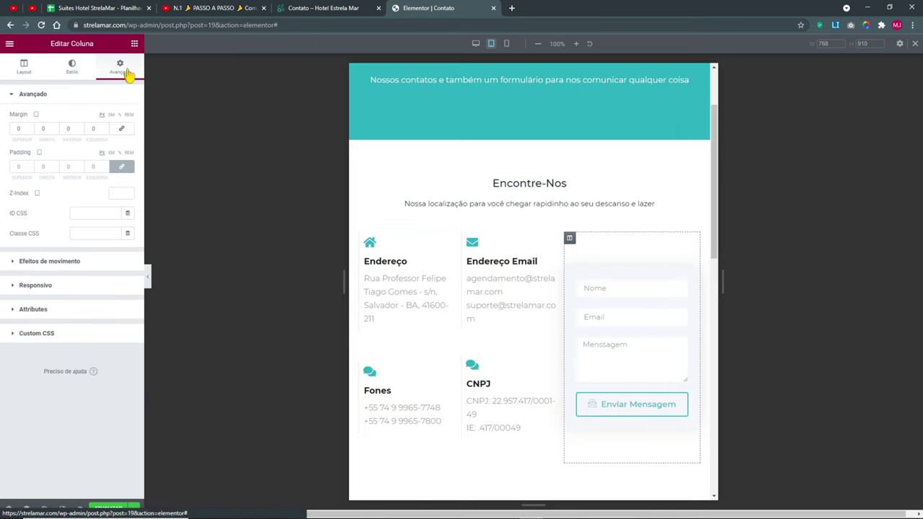
pyautogui.click(93, 128)
pyautogui.write('20')
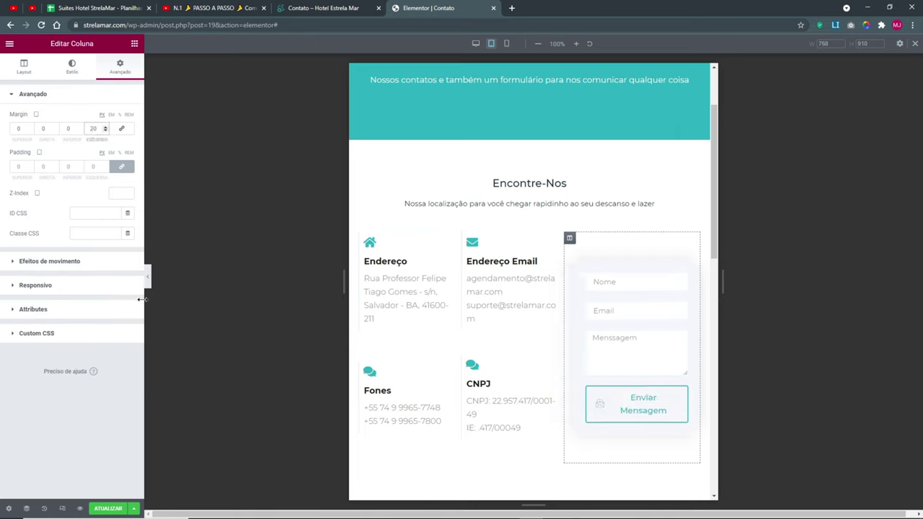
pyautogui.click(149, 280)
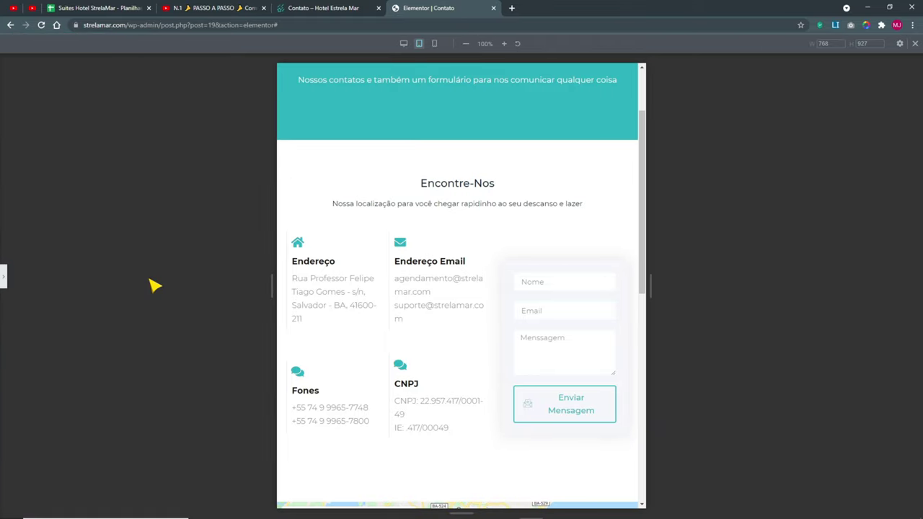
pyautogui.click(7, 274)
# - Set the Endereço info box's description font size to 14 in tablet view
pyautogui.click(377, 293)
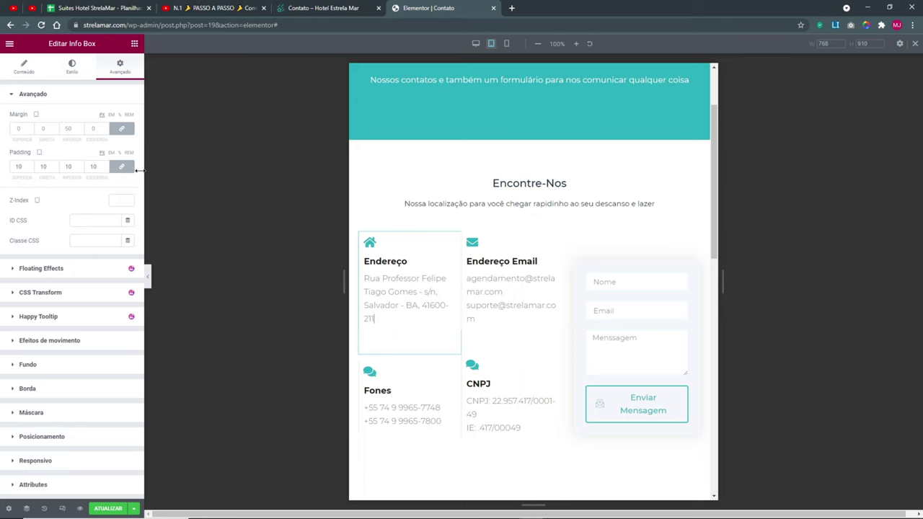
pyautogui.click(72, 67)
pyautogui.rightClick(402, 289)
pyautogui.click(104, 212)
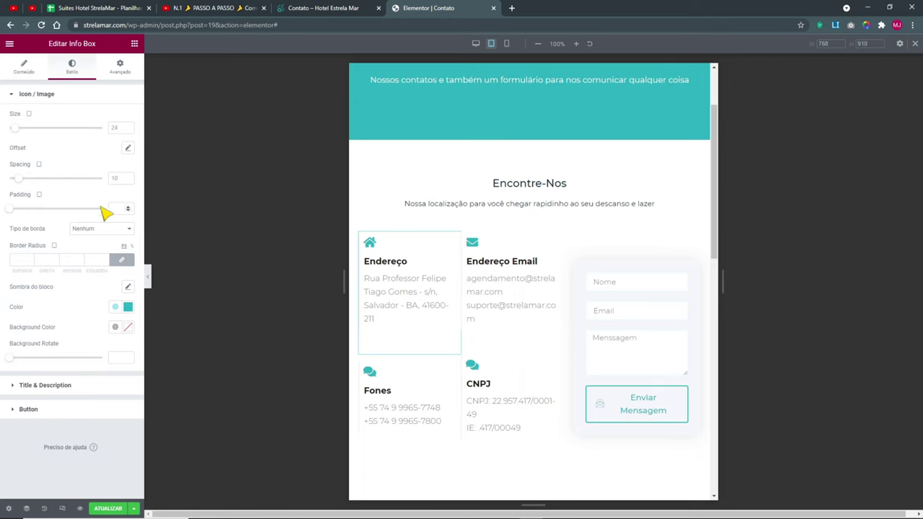
pyautogui.click(30, 94)
pyautogui.click(33, 121)
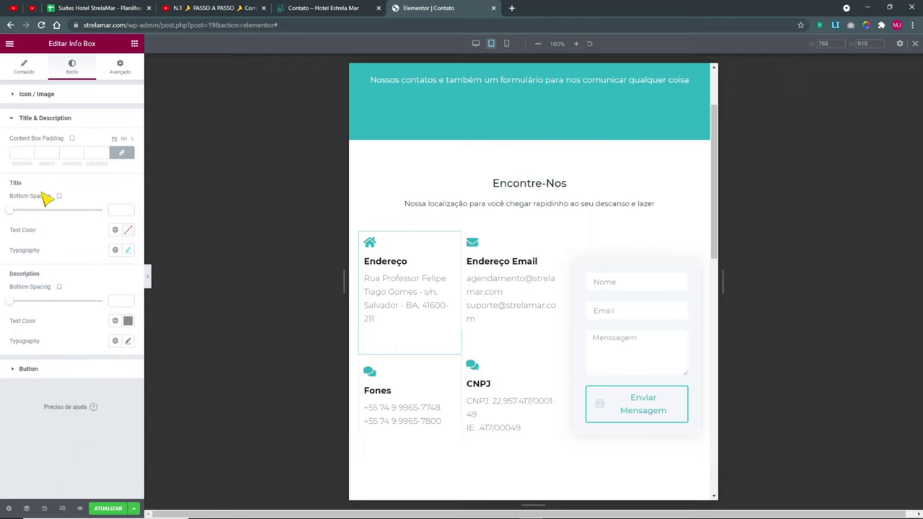
pyautogui.click(128, 342)
pyautogui.click(112, 417)
pyautogui.write('14')
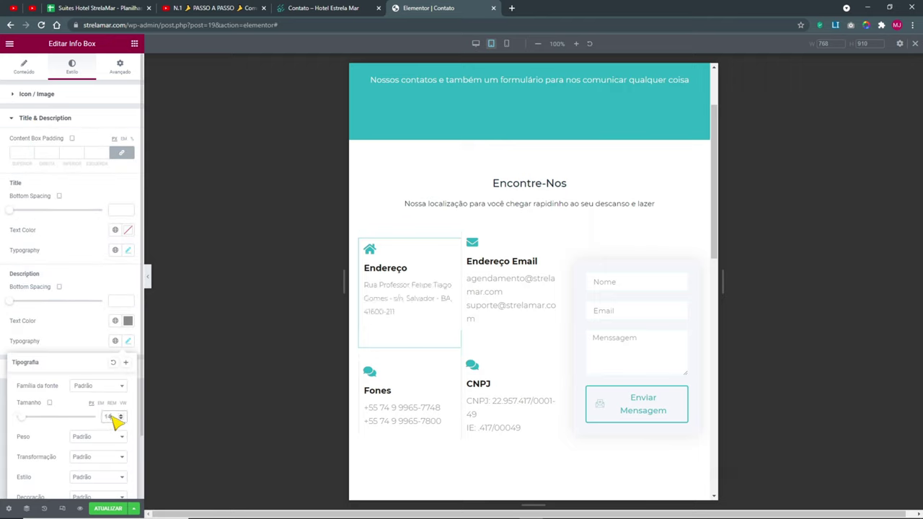
# - Paste the Endereço info box's style onto the Endereço Email, Fones and CNPJ boxes again, and preview the tablet layout
pyautogui.rightClick(413, 274)
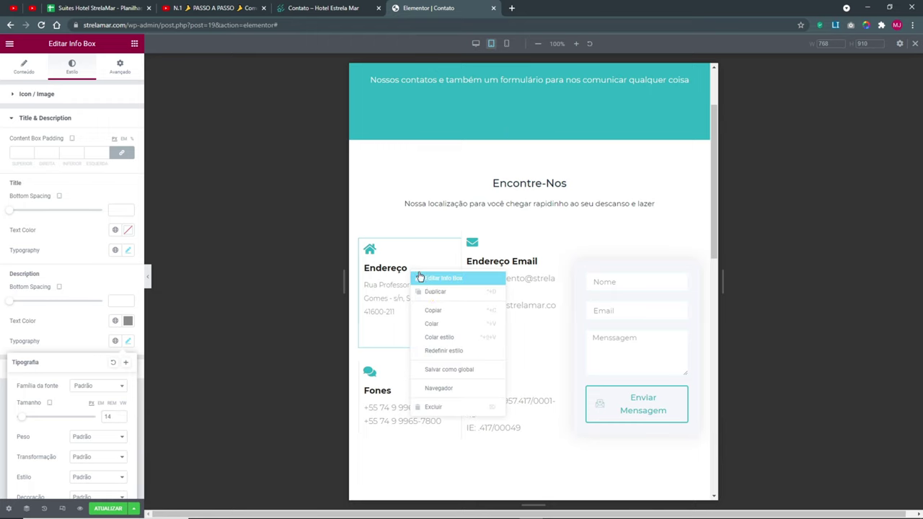
pyautogui.click(439, 310)
pyautogui.rightClick(496, 291)
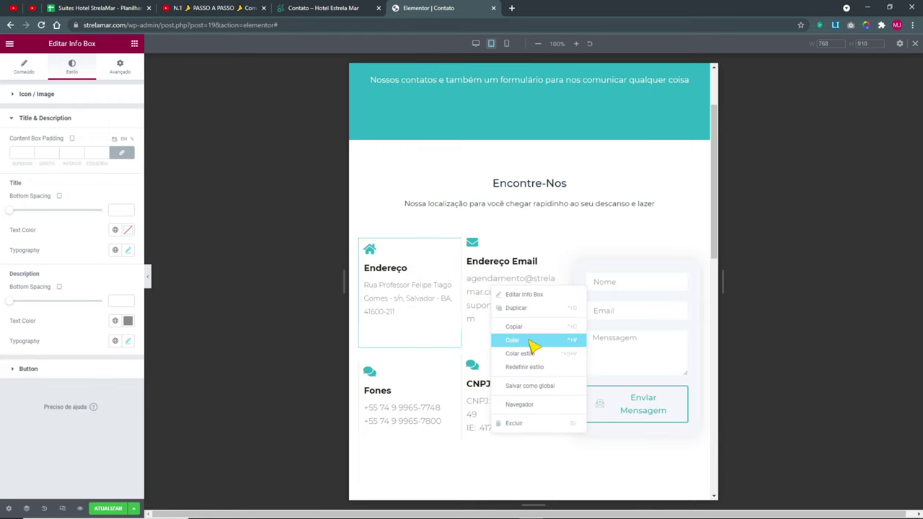
pyautogui.click(530, 354)
pyautogui.rightClick(393, 375)
pyautogui.click(425, 438)
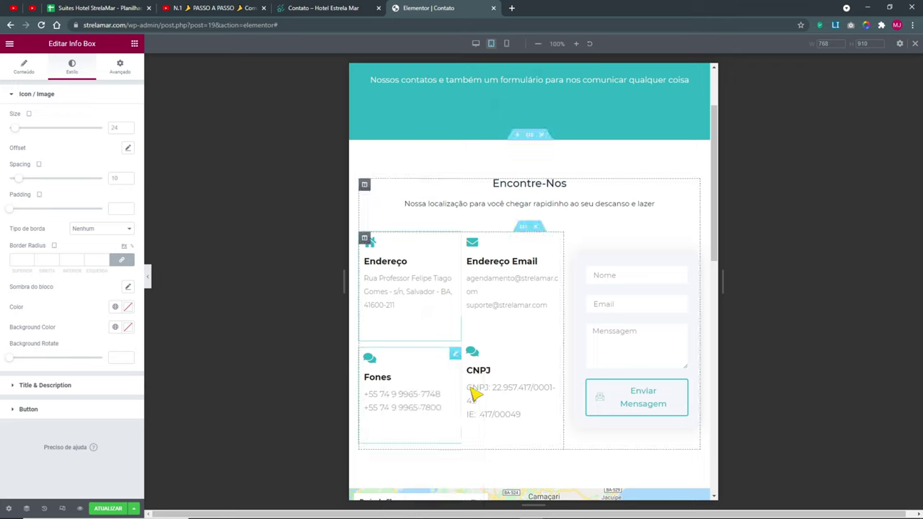
pyautogui.rightClick(481, 389)
pyautogui.click(532, 438)
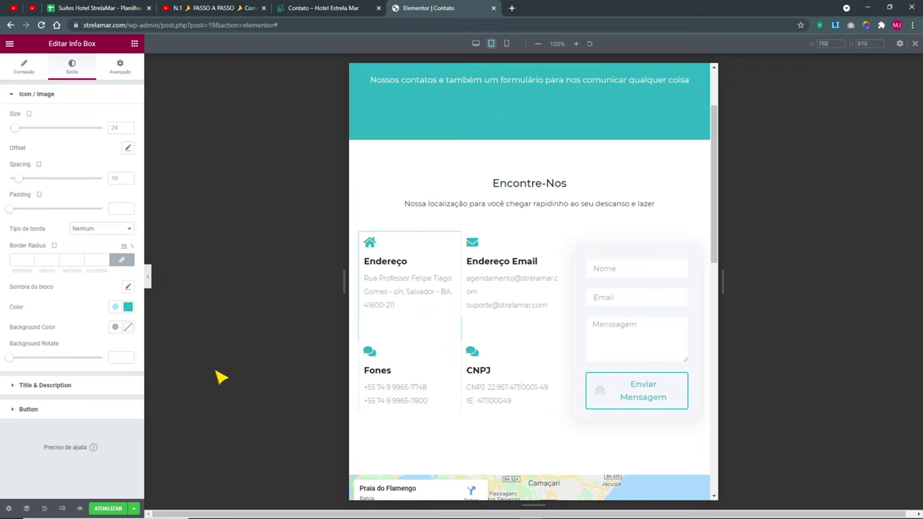
pyautogui.click(148, 276)
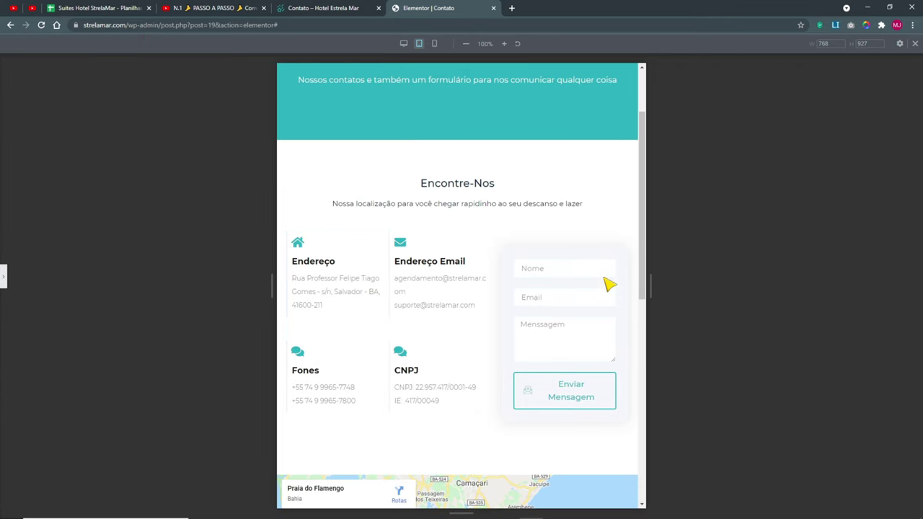
# - In desktop view, set the form's box shadow colour to rgba(0, 0, 0, 0.2) and its blur to 20, and preview it
pyautogui.click(7, 277)
pyautogui.rightClick(603, 295)
pyautogui.click(619, 297)
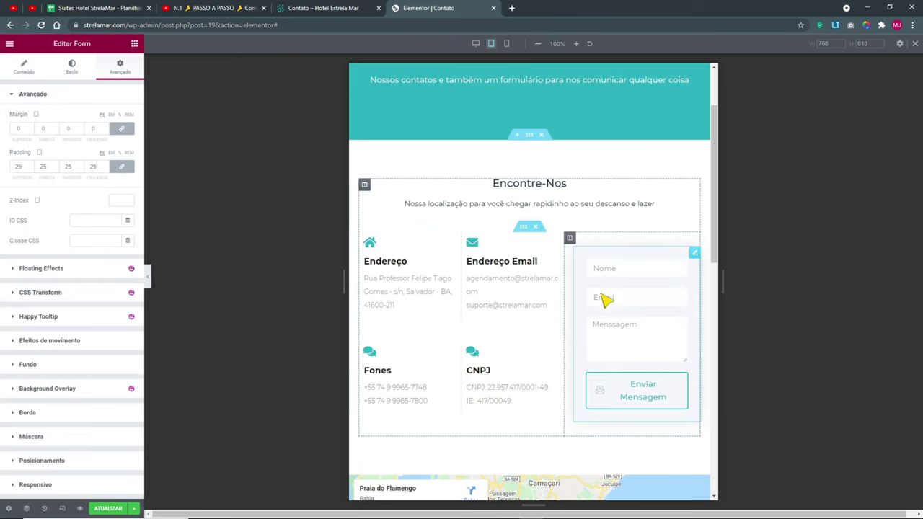
pyautogui.click(476, 44)
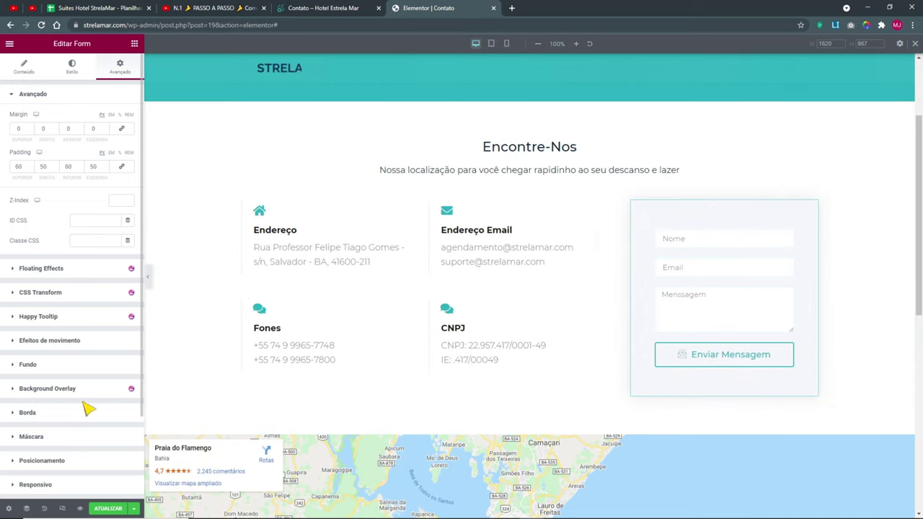
pyautogui.click(41, 414)
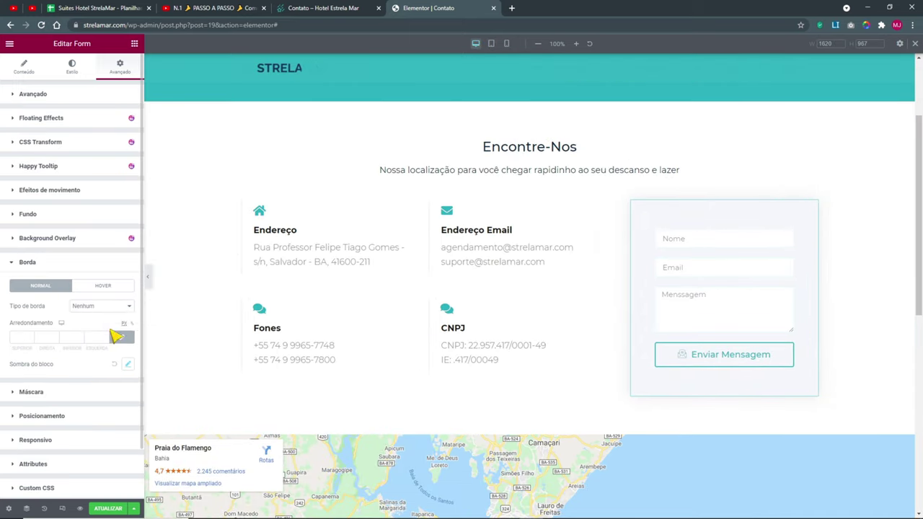
pyautogui.click(127, 364)
pyautogui.scroll(-1, 134, 399)
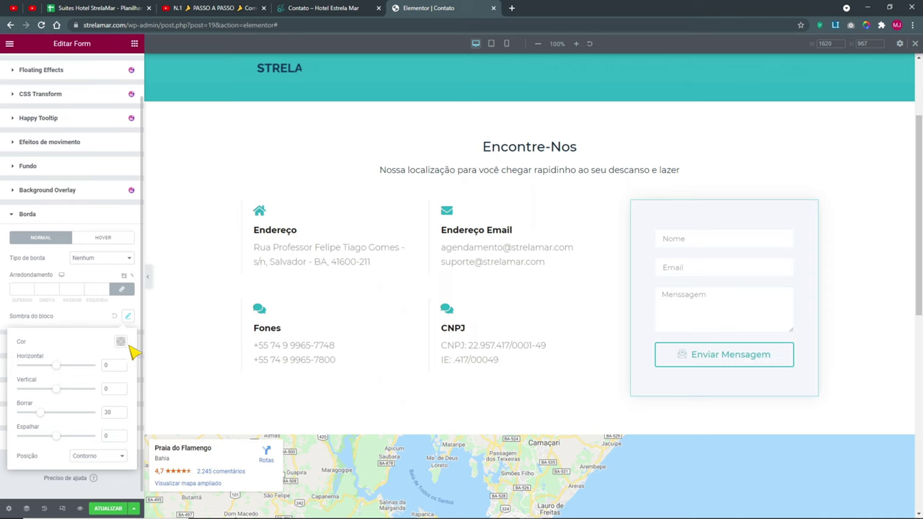
pyautogui.click(121, 342)
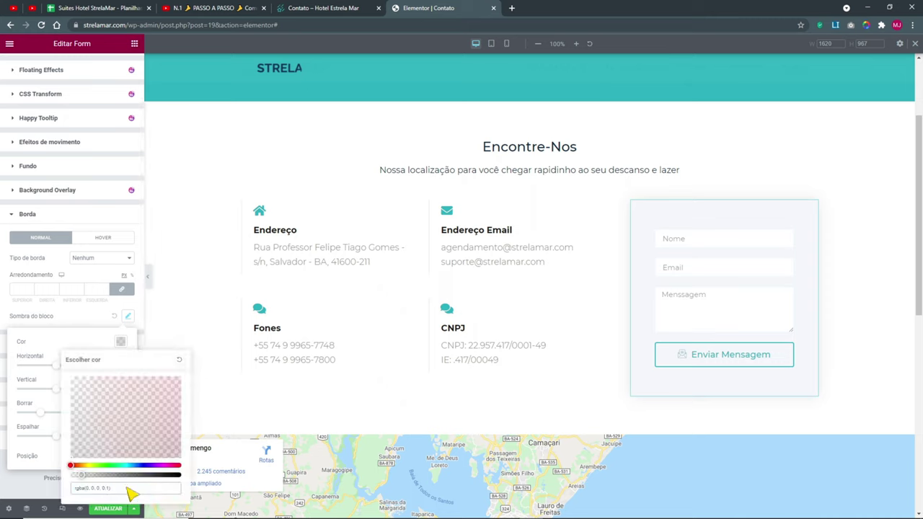
pyautogui.write('2')
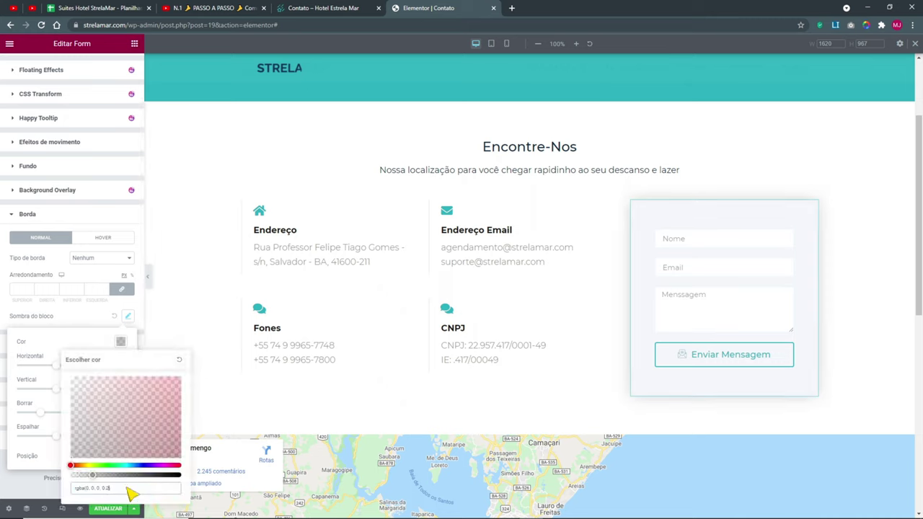
pyautogui.click(42, 405)
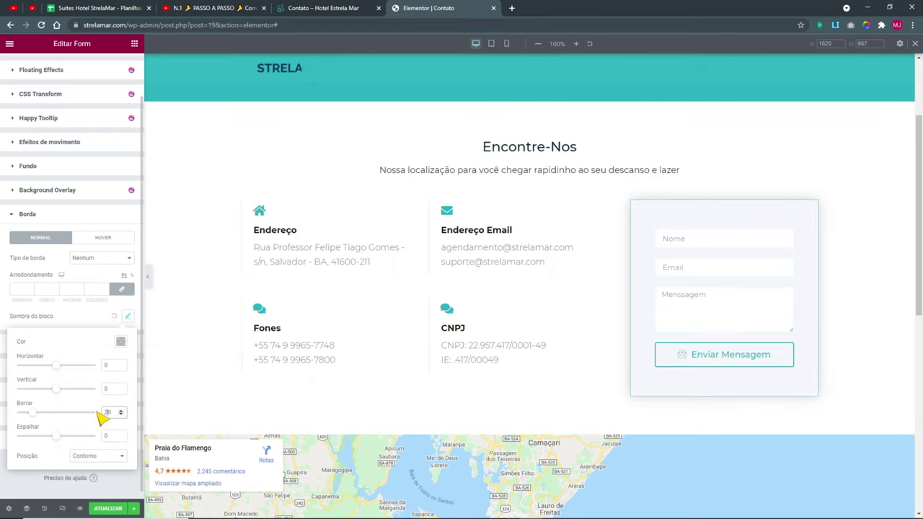
pyautogui.click(148, 277)
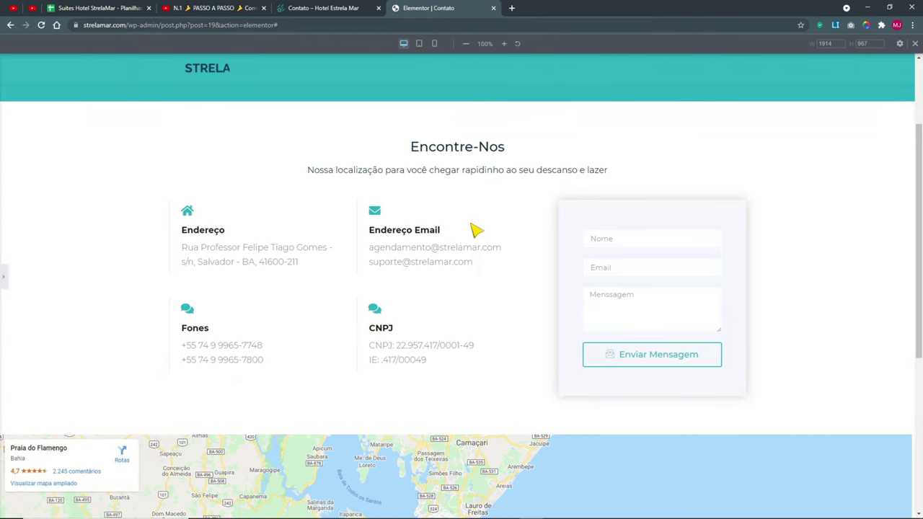
# - Round the form's corners to 4 on all sides and set its box shadow blur to 25, checking the preview
pyautogui.click(3, 276)
pyautogui.click(25, 291)
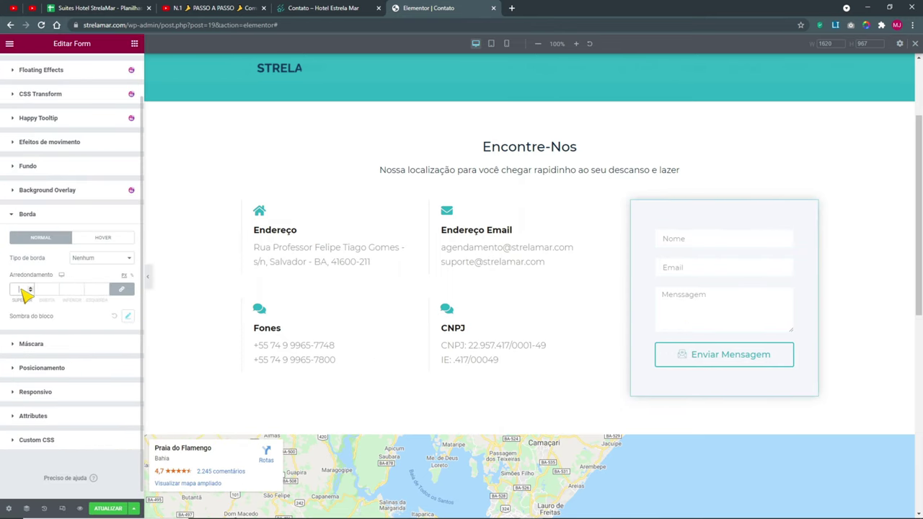
pyautogui.click(129, 316)
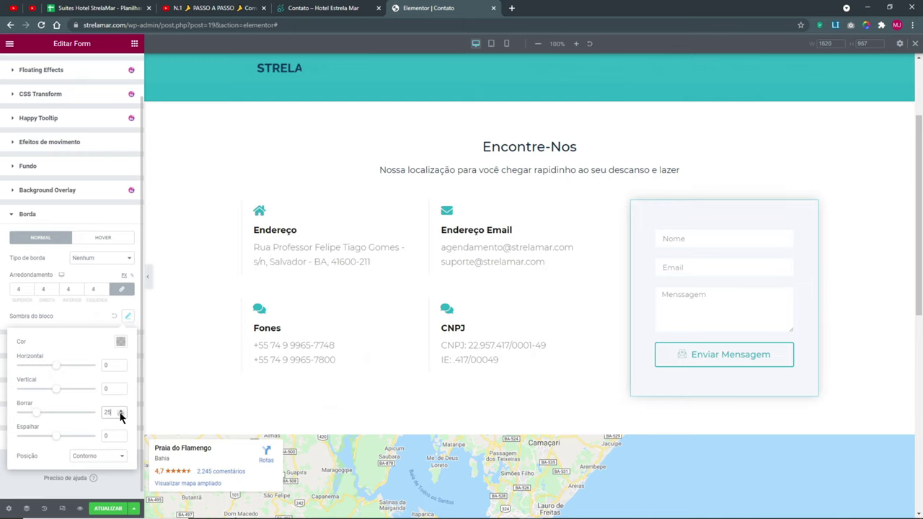
pyautogui.click(147, 277)
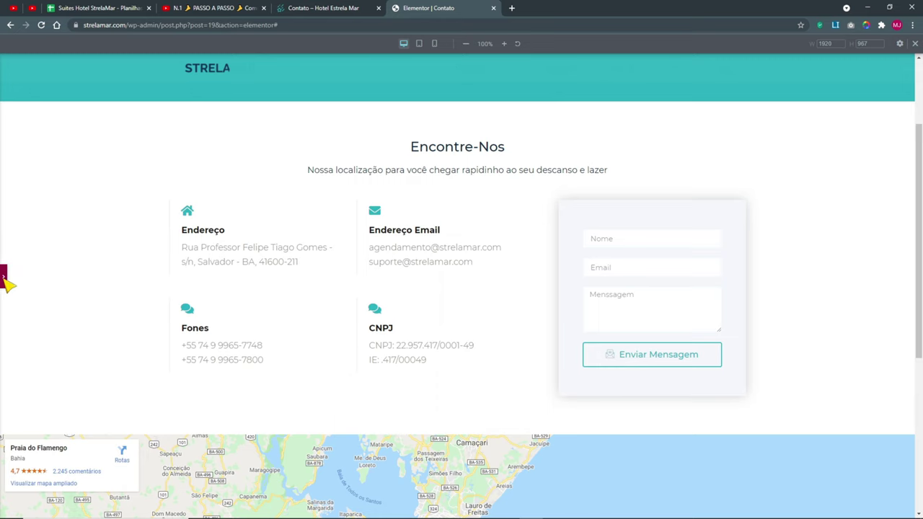
# - Review the form's field, button and border style settings and preview its look beside the contact boxes
pyautogui.click(3, 278)
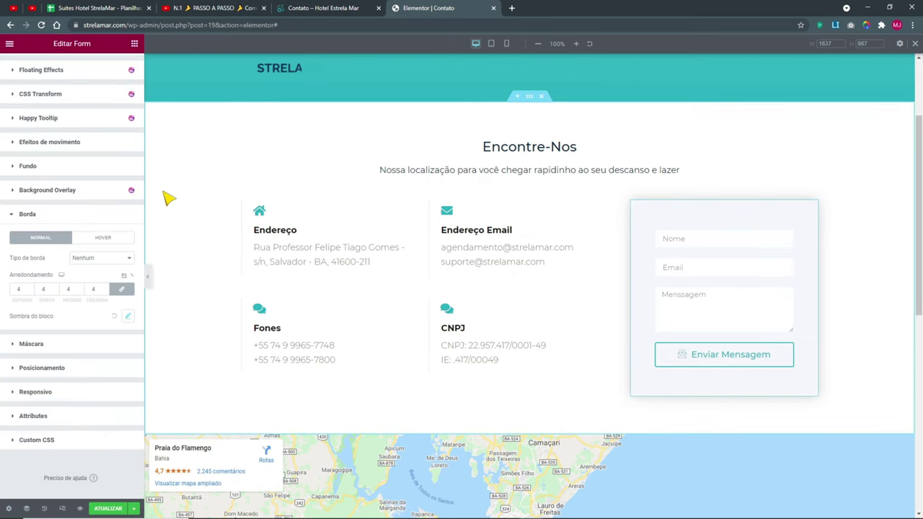
pyautogui.scroll(2, 44, 260)
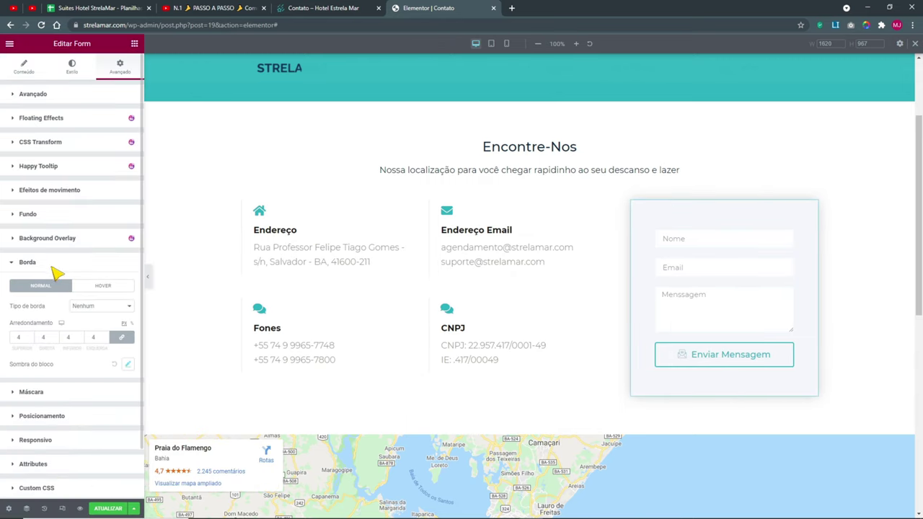
pyautogui.click(72, 69)
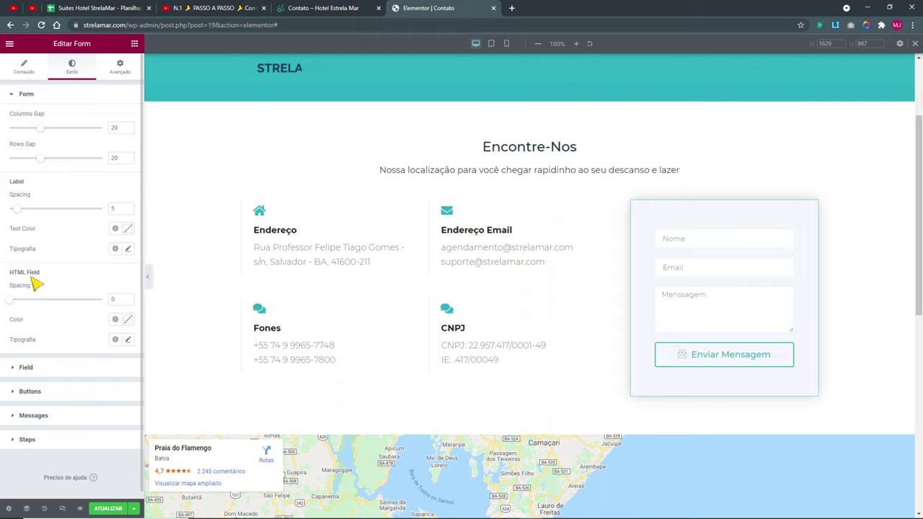
pyautogui.click(41, 367)
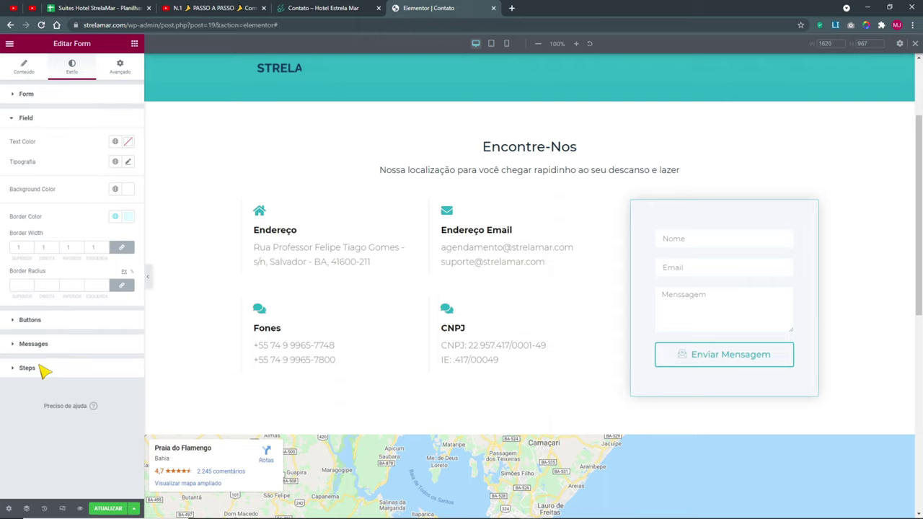
pyautogui.click(23, 321)
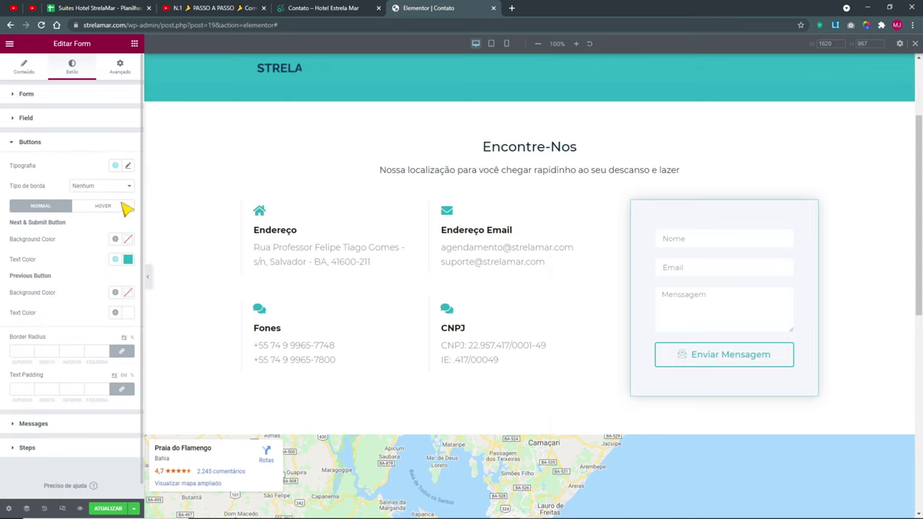
pyautogui.click(123, 75)
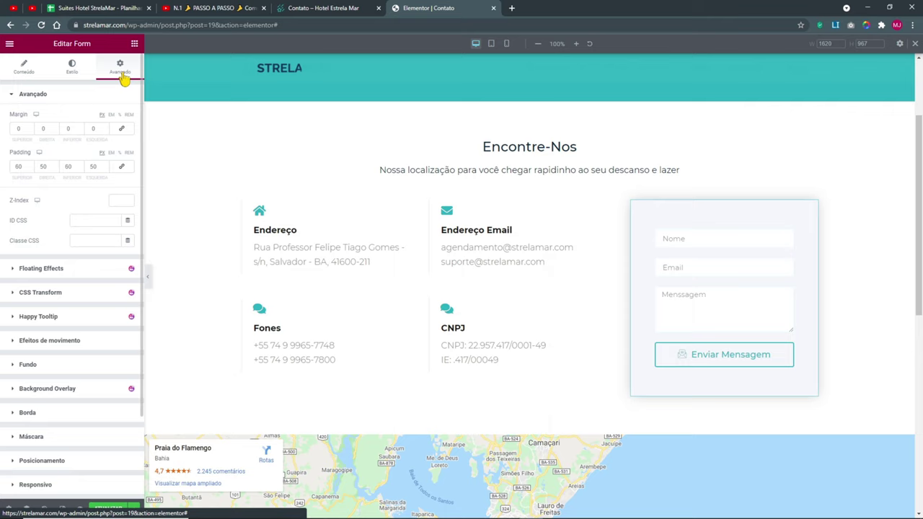
pyautogui.click(29, 413)
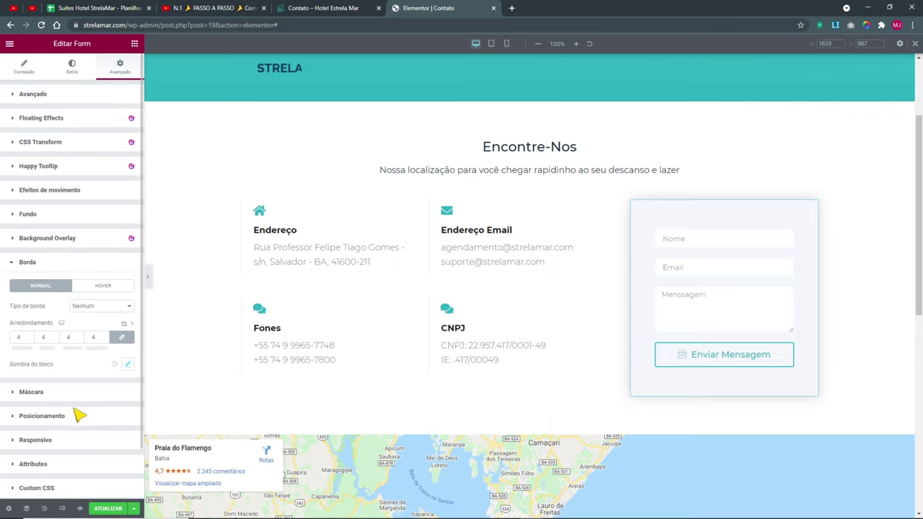
pyautogui.click(148, 285)
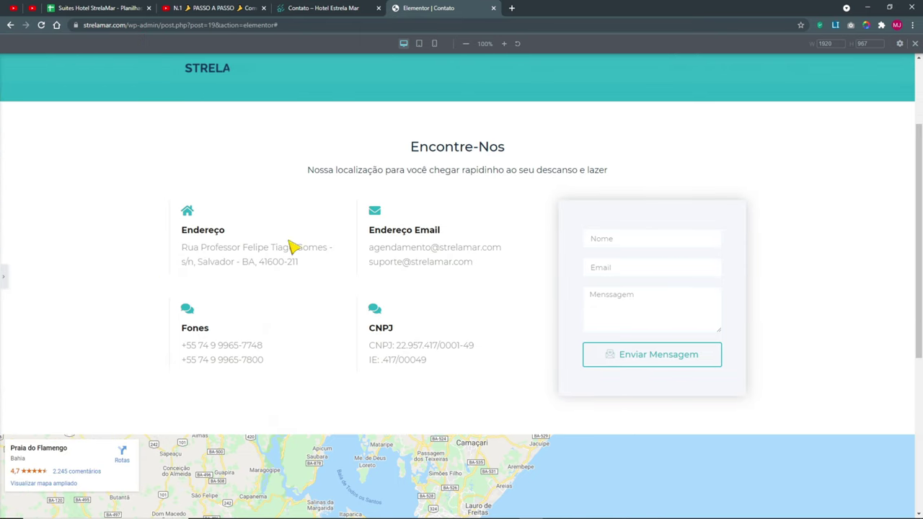
pyautogui.click(4, 278)
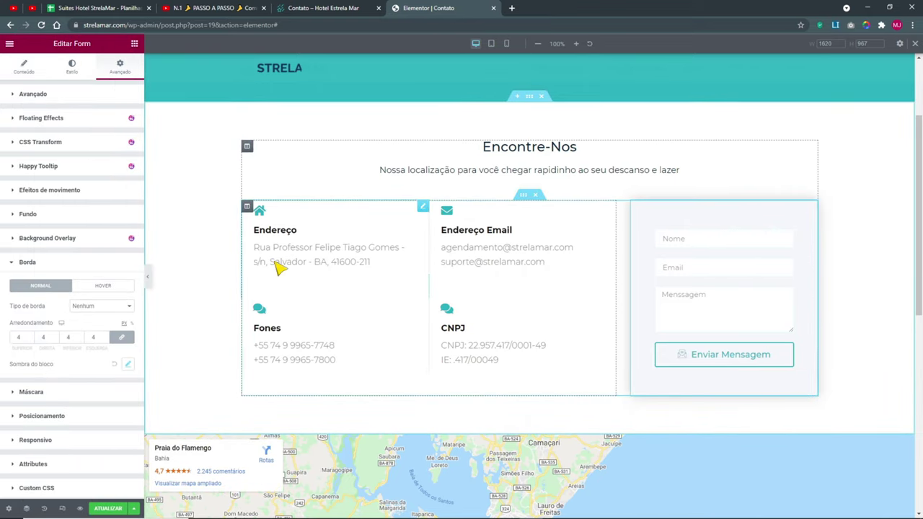
# - Update the Contato page and look over its full length in tablet view
pyautogui.click(128, 509)
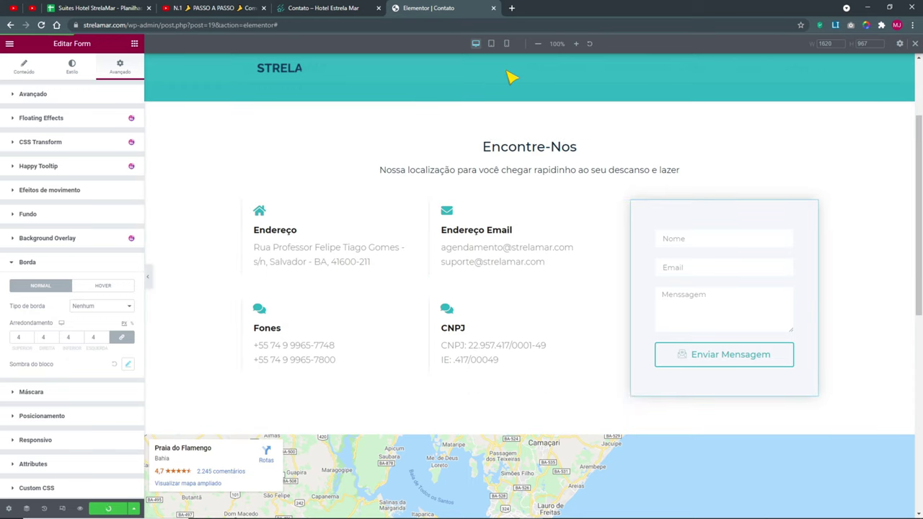
pyautogui.click(491, 44)
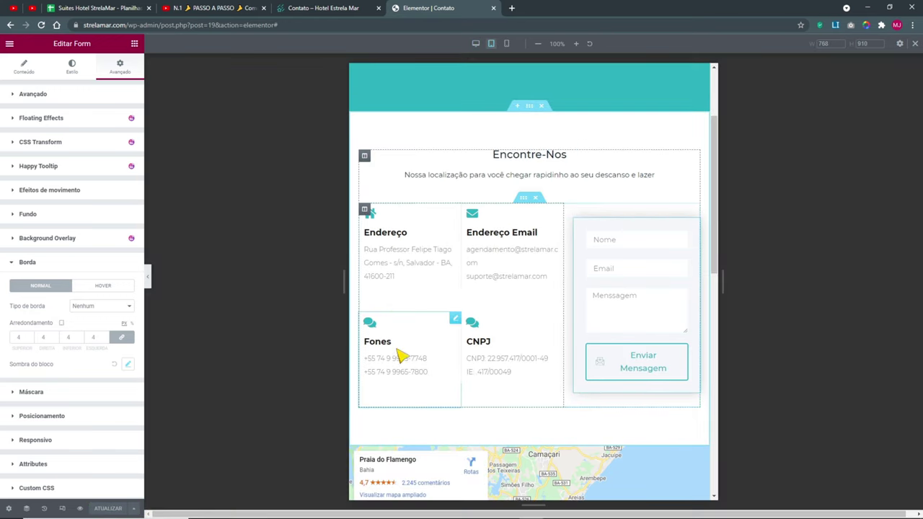
pyautogui.scroll(-6, 486, 310)
pyautogui.scroll(10, 500, 312)
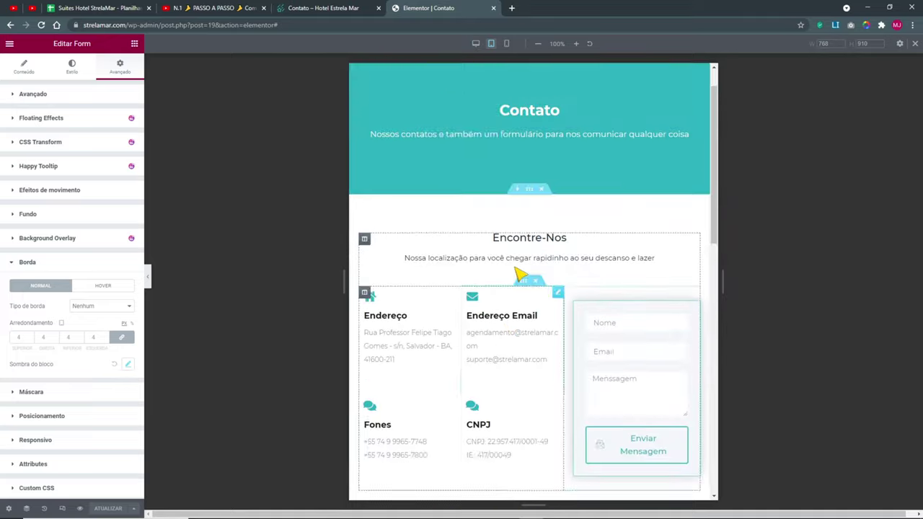
# - In mobile view, set the margin of the column holding the form to 0 on all sides
pyautogui.click(507, 44)
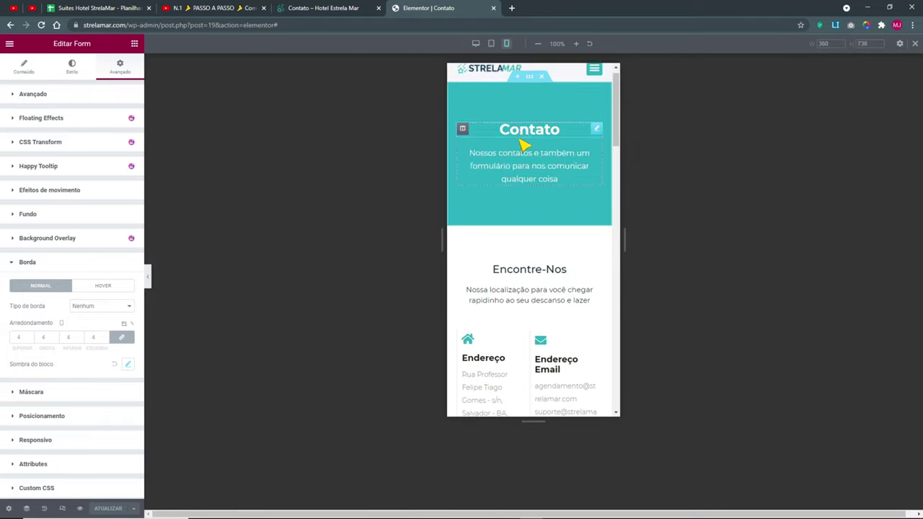
pyautogui.scroll(-5, 522, 158)
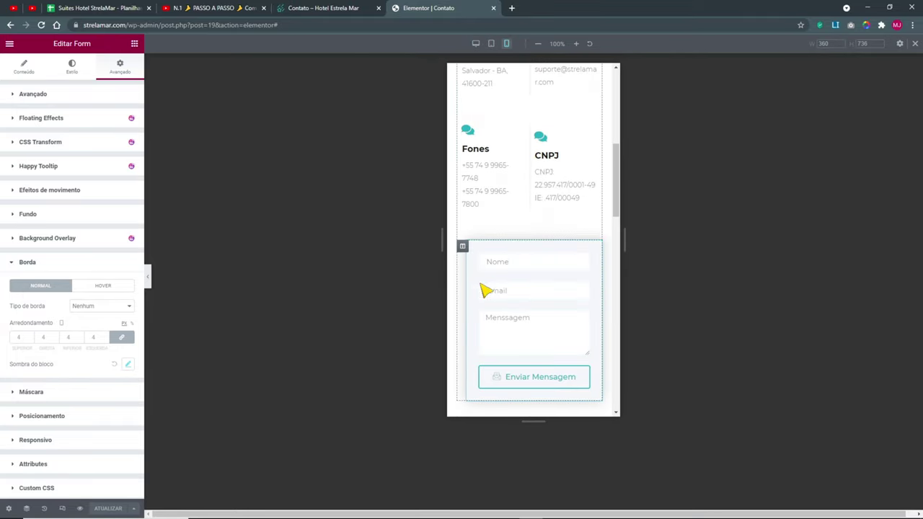
pyautogui.rightClick(467, 253)
pyautogui.click(480, 256)
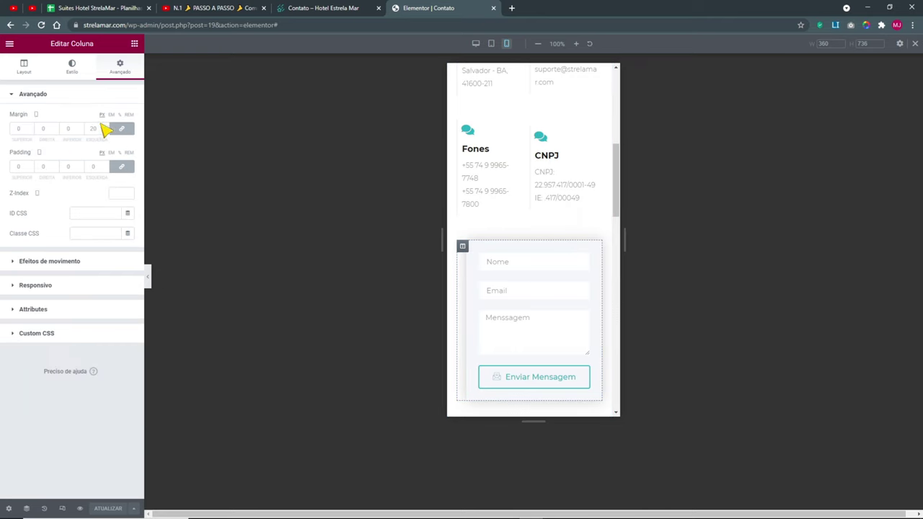
pyautogui.click(121, 130)
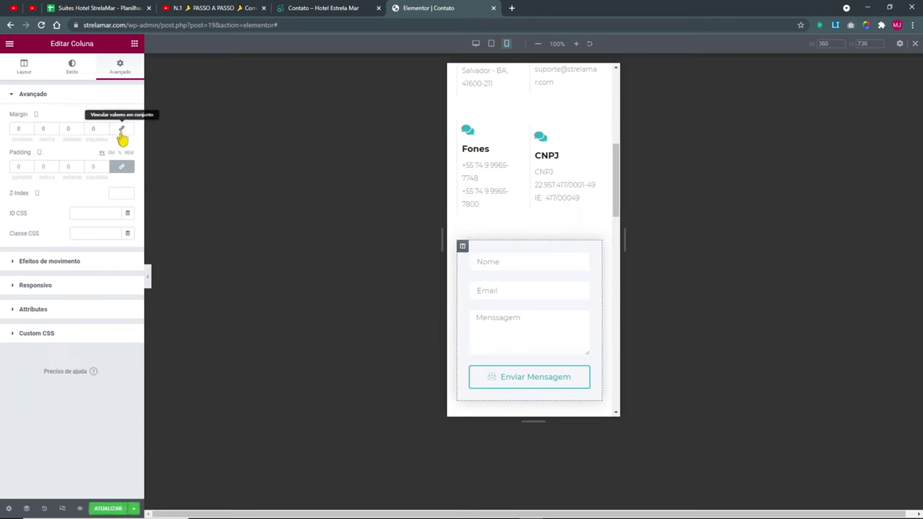
# - Check the Contato page's full length in mobile view, update it, and leave the editor for the published page
pyautogui.scroll(5, 540, 227)
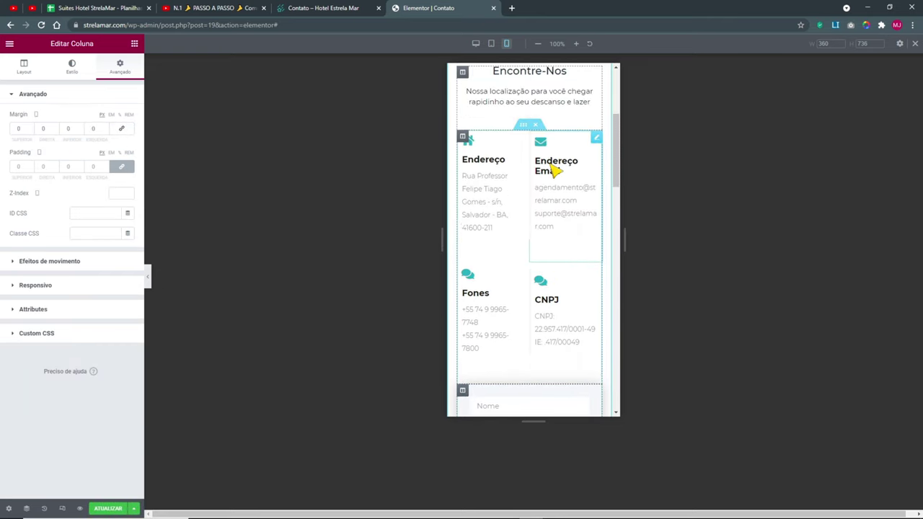
pyautogui.scroll(1, 577, 202)
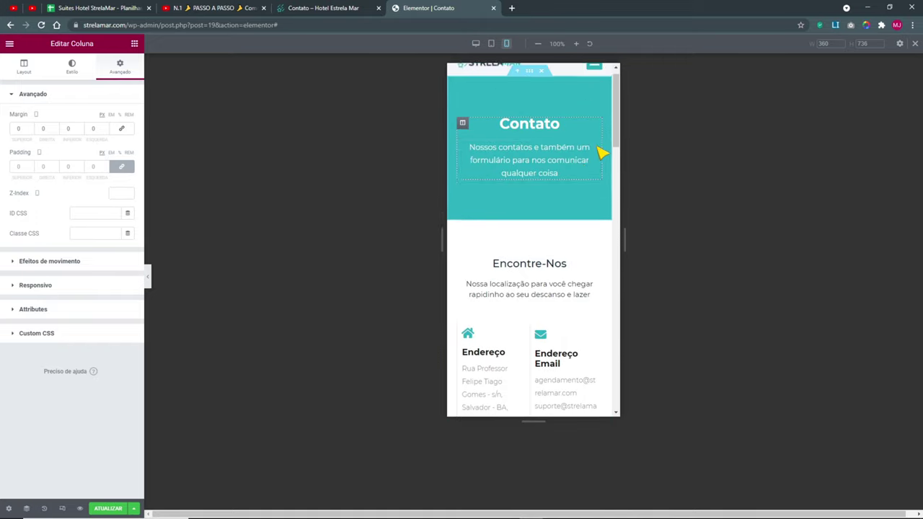
pyautogui.scroll(-2, 596, 145)
pyautogui.scroll(-10, 588, 200)
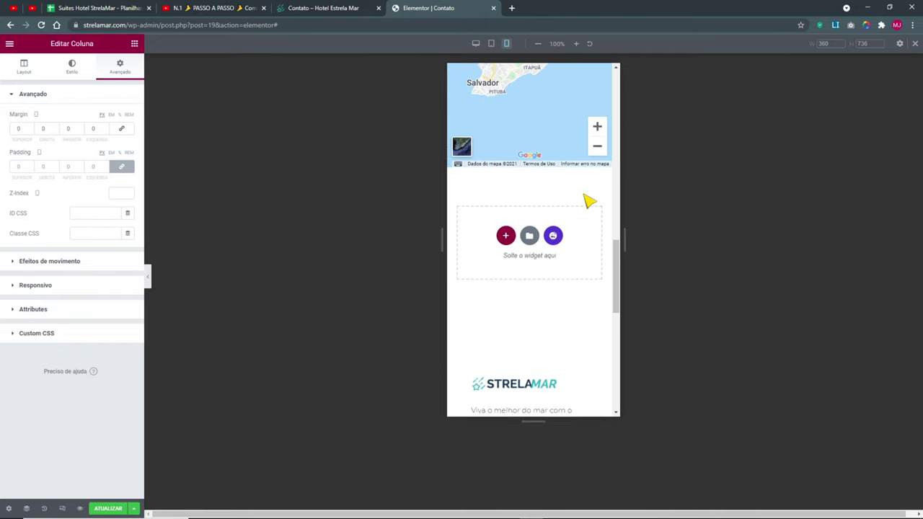
pyautogui.scroll(4, 590, 201)
pyautogui.click(108, 509)
pyautogui.click(9, 43)
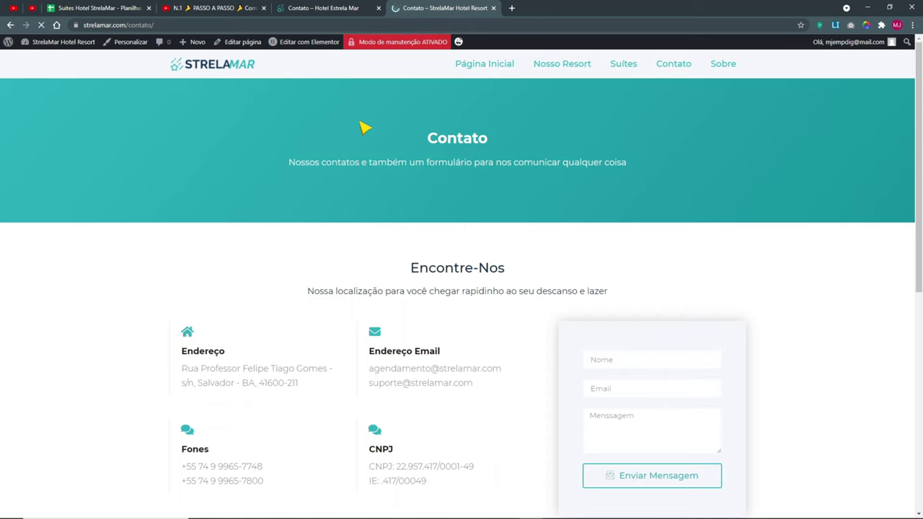
# - Review the site's published Nosso Resort and Suítes pages, checking the Suítes page in mobile device emulation too
pyautogui.click(570, 64)
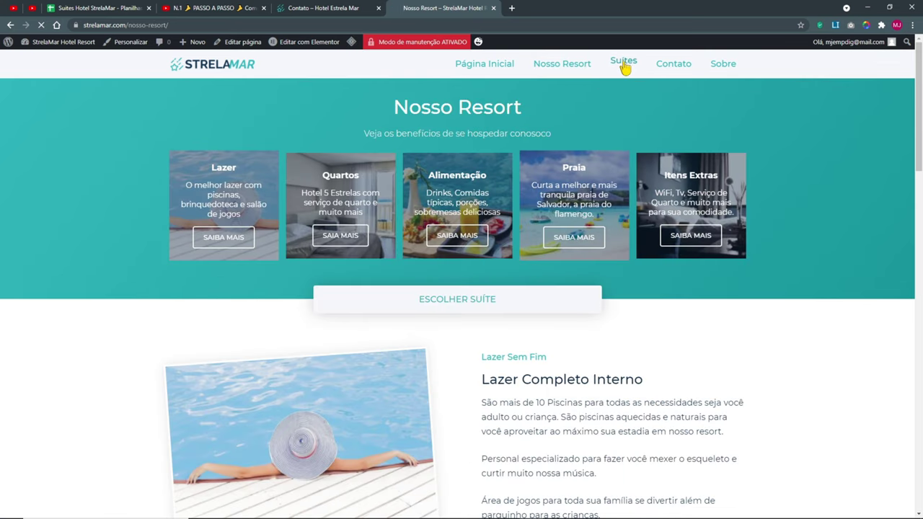
pyautogui.click(624, 64)
pyautogui.scroll(-1, 740, 294)
pyautogui.scroll(-5, 741, 294)
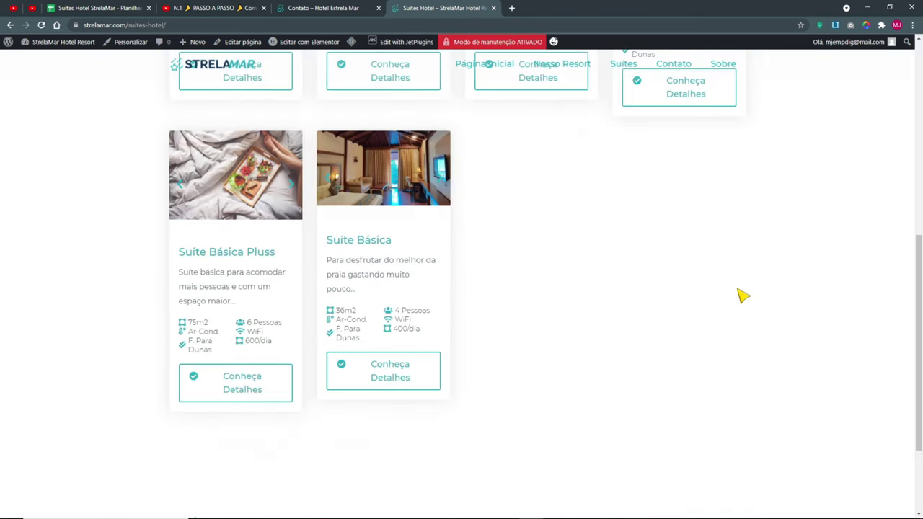
pyautogui.scroll(6, 740, 294)
pyautogui.hotkey('ctrl', 'shift', 'i')
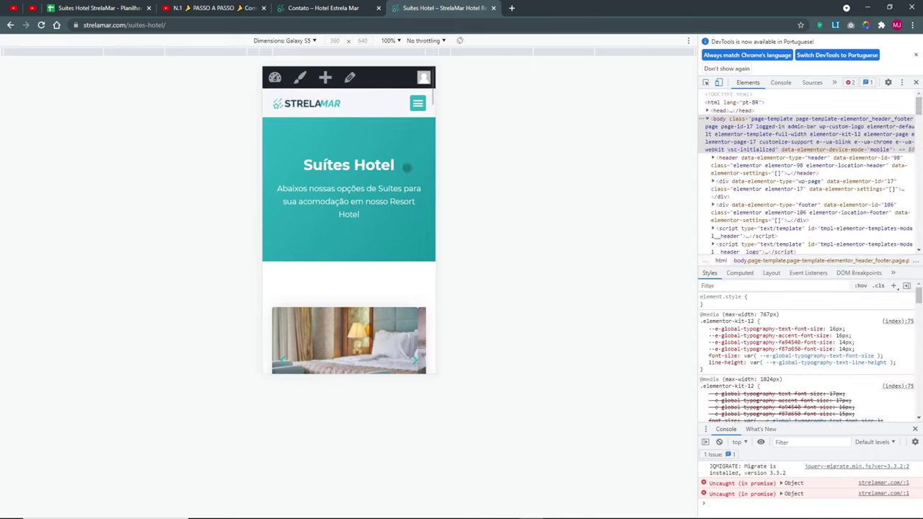
pyautogui.scroll(-8, 394, 220)
pyautogui.hotkey('ctrl', 'shift', 'i')
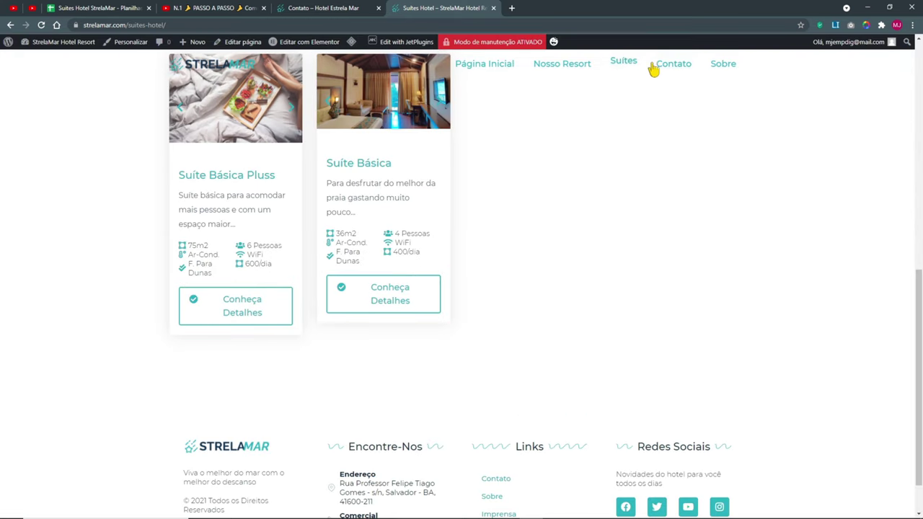
pyautogui.scroll(7, 664, 122)
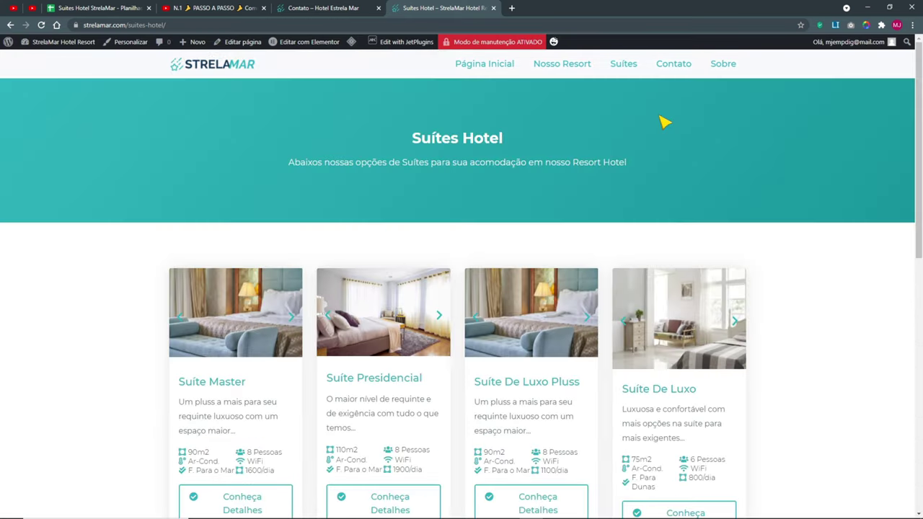
# - Look over the full length of the published Contato and Sobre pages
pyautogui.click(681, 66)
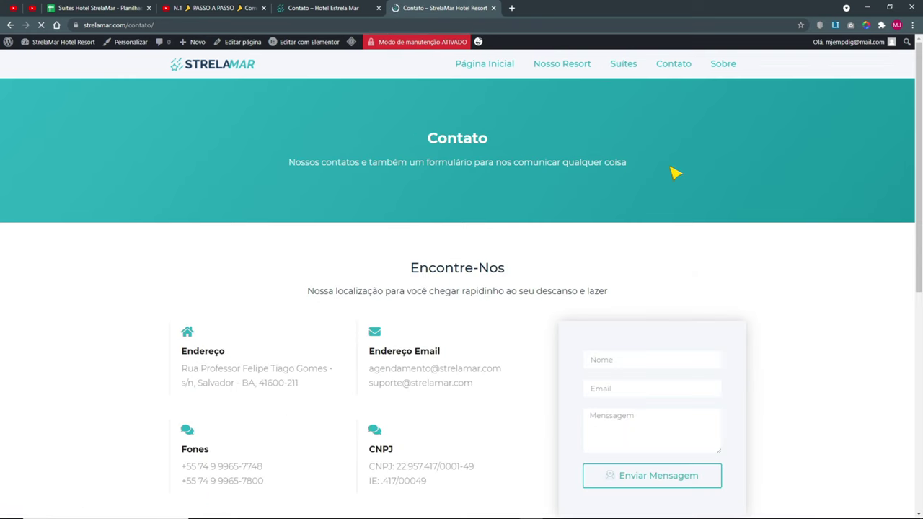
pyautogui.scroll(-3, 678, 173)
pyautogui.scroll(-2, 714, 187)
pyautogui.scroll(10, 745, 202)
pyautogui.click(723, 64)
pyautogui.scroll(-10, 839, 235)
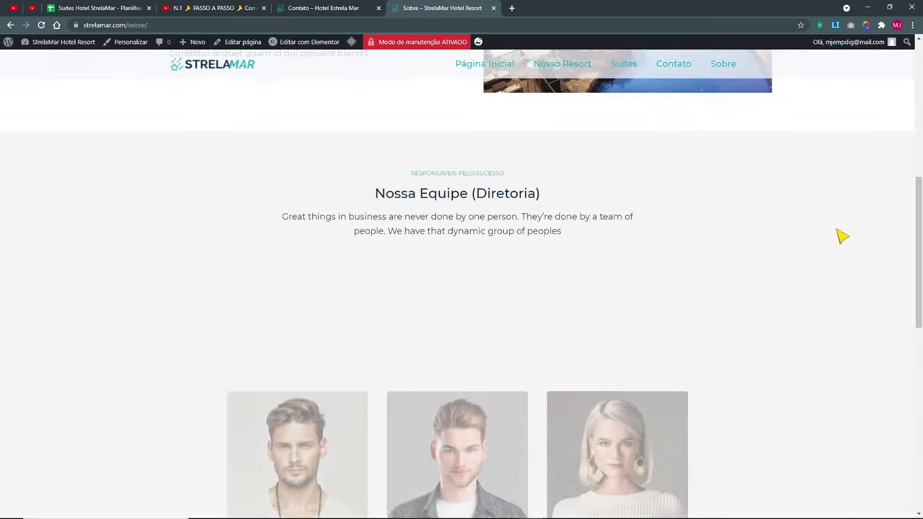
pyautogui.scroll(-5, 841, 237)
pyautogui.scroll(8, 844, 237)
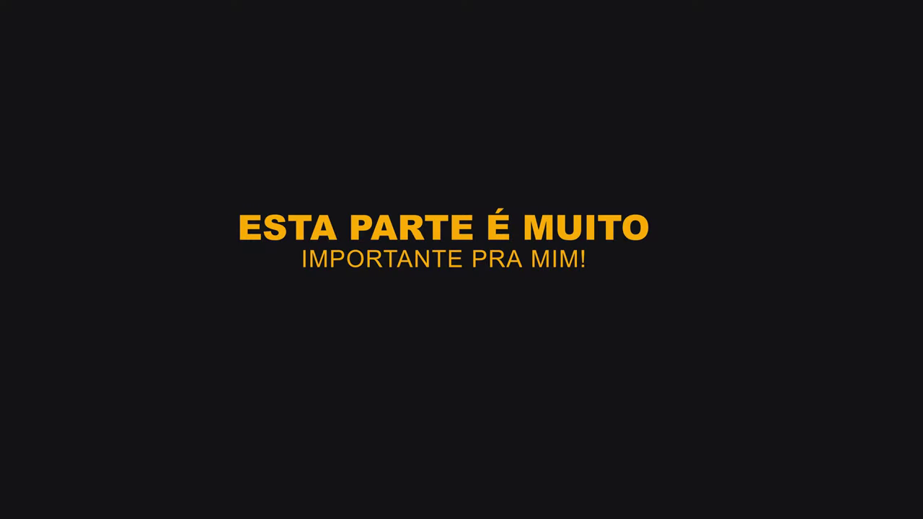